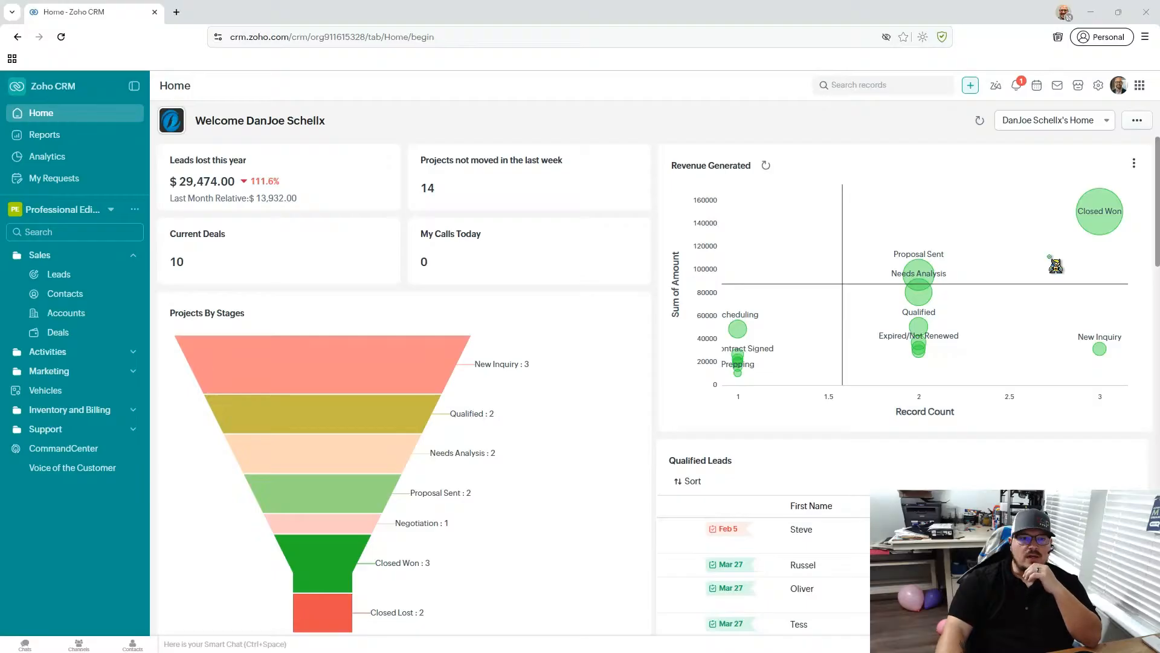
{"action": "left_click", "coordinate": [391, 8]}
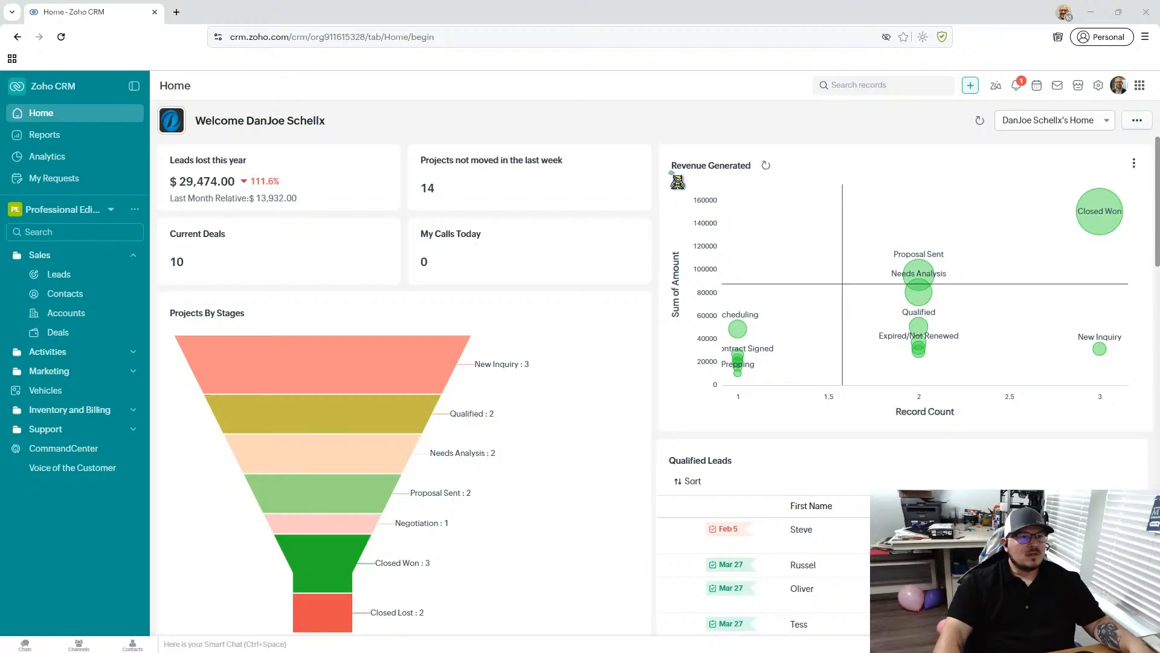
{"action": "left_click", "coordinate": [517, 14]}
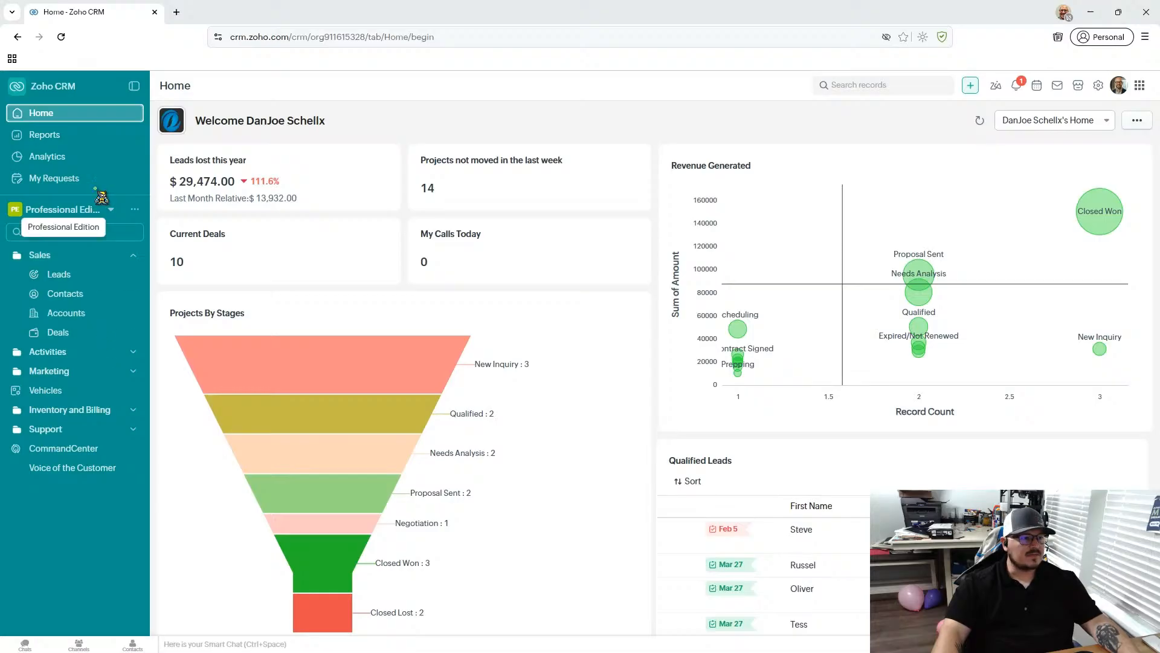
- View the Leads module's record list and return to the Home dashboard
{"action": "left_click", "coordinate": [73, 280]}
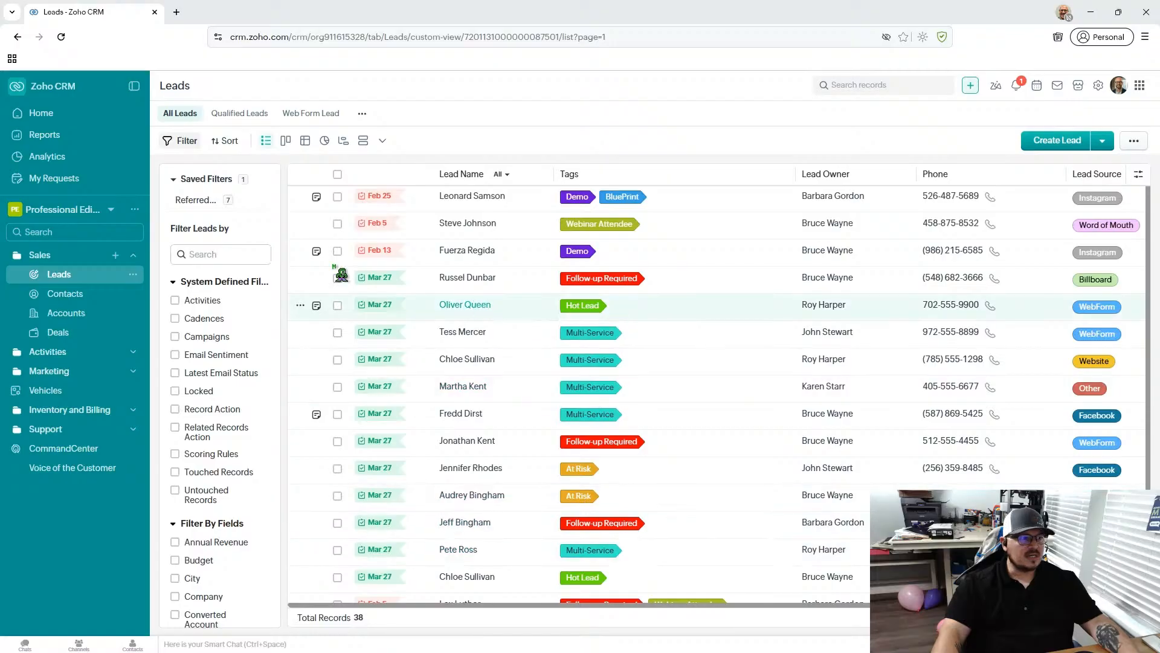
{"action": "left_click", "coordinate": [53, 115]}
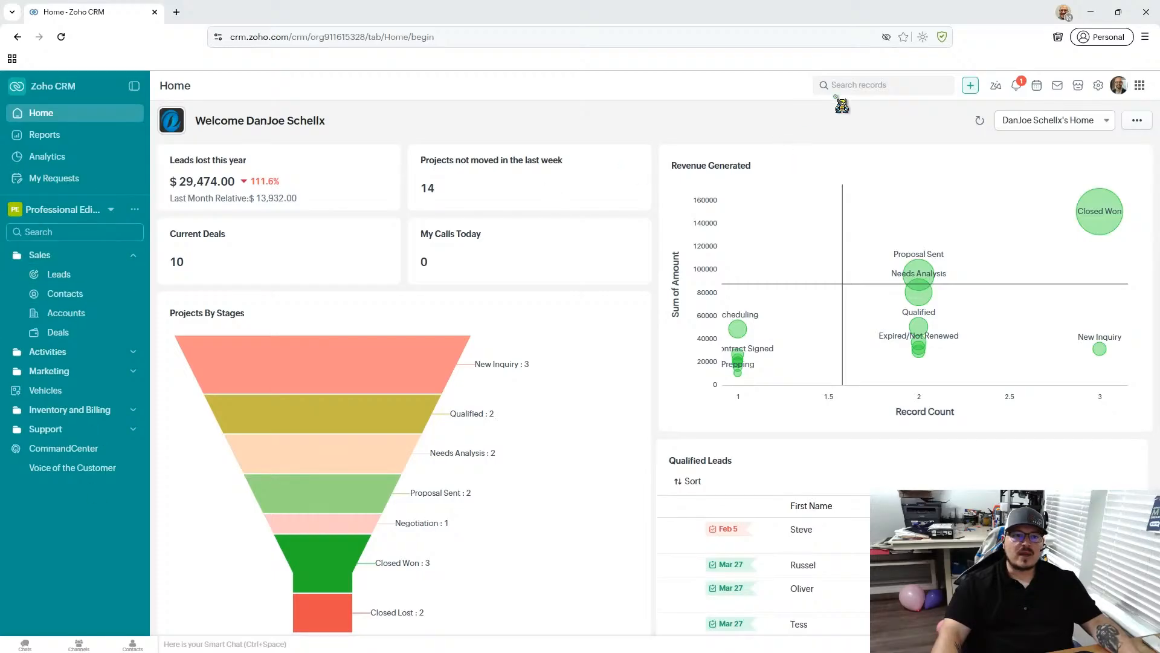
- Look at the record search with its module scope choices, and at the Signals notifications, closing each one
{"action": "left_click", "coordinate": [904, 90]}
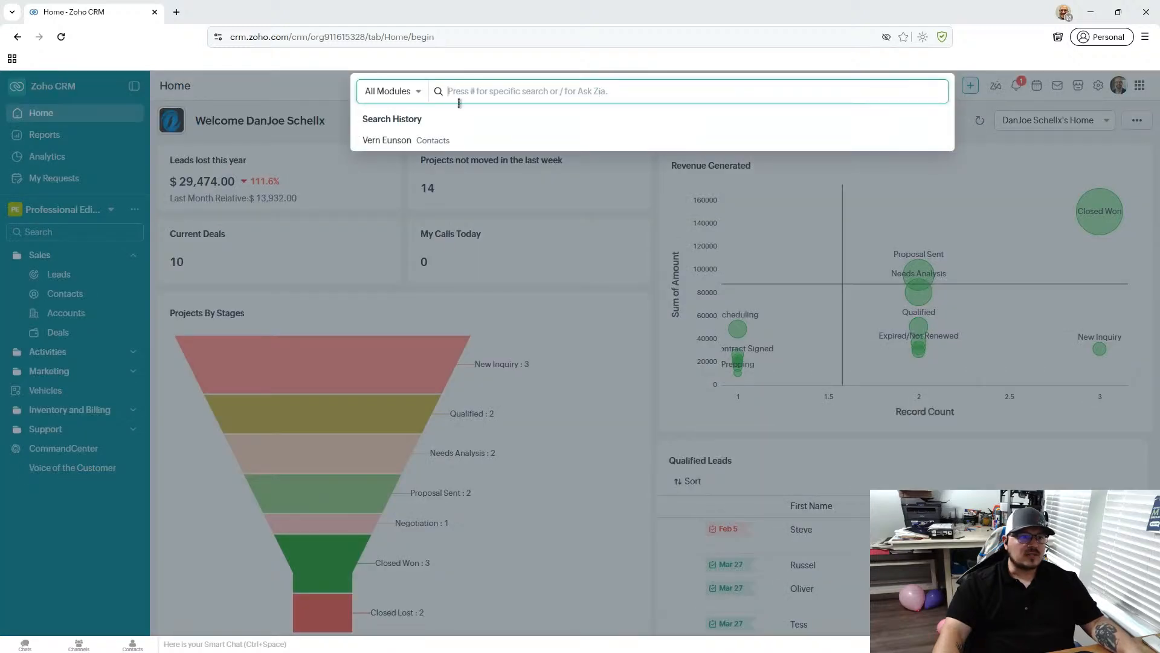
{"action": "left_click", "coordinate": [406, 93]}
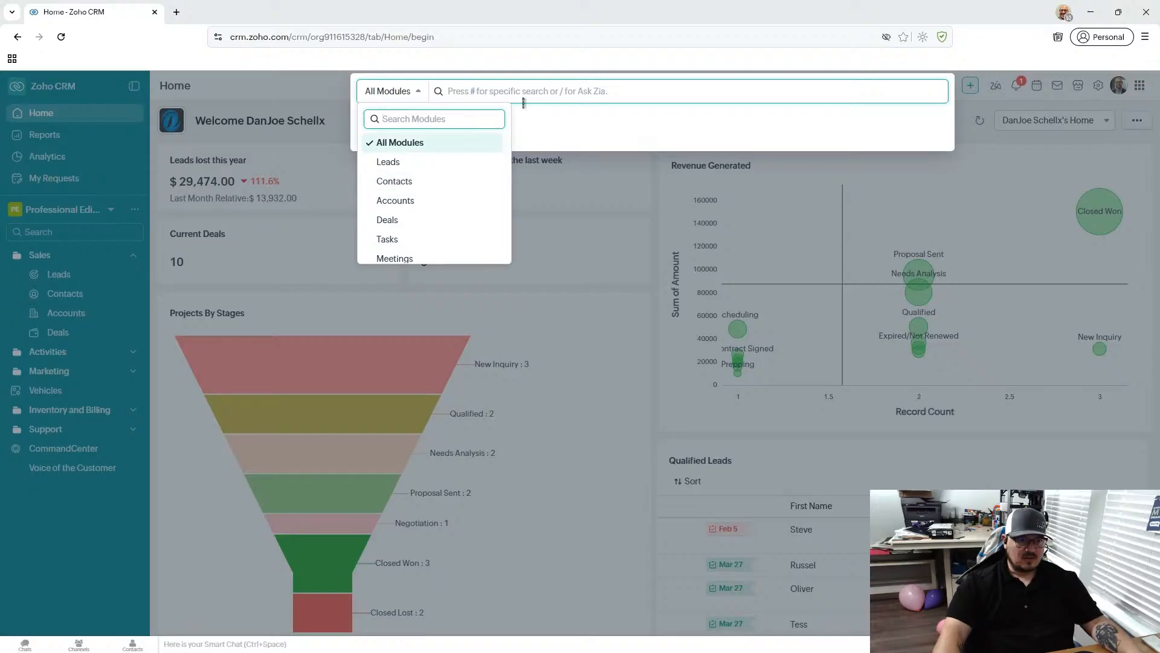
{"action": "left_click", "coordinate": [579, 94]}
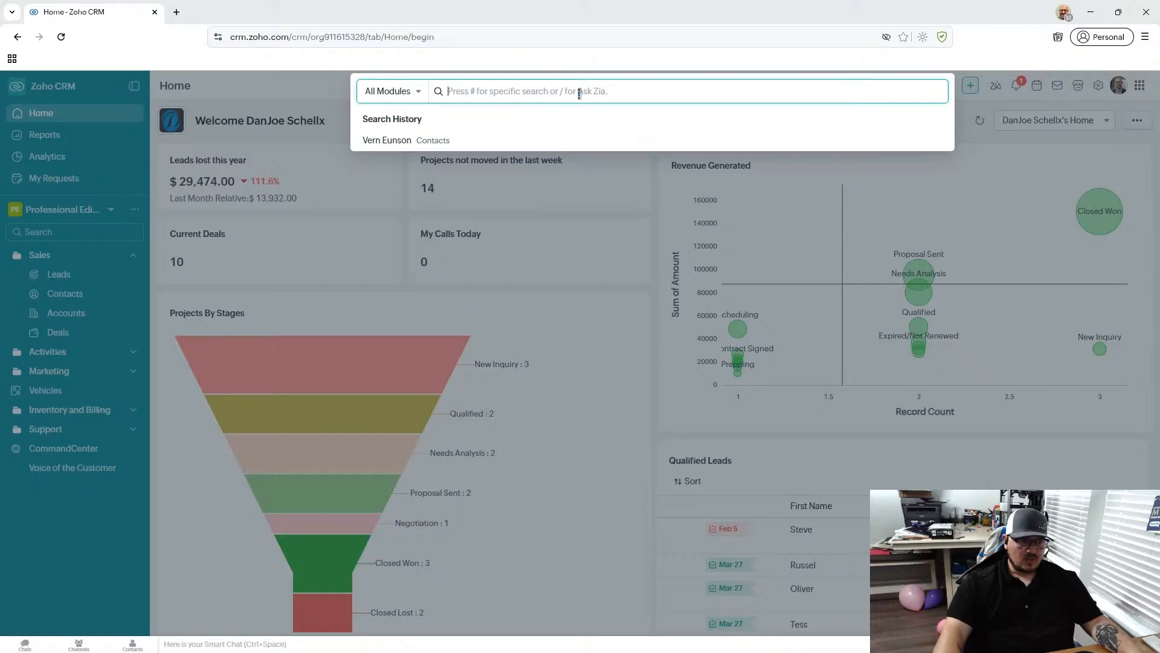
{"action": "left_click", "coordinate": [337, 94]}
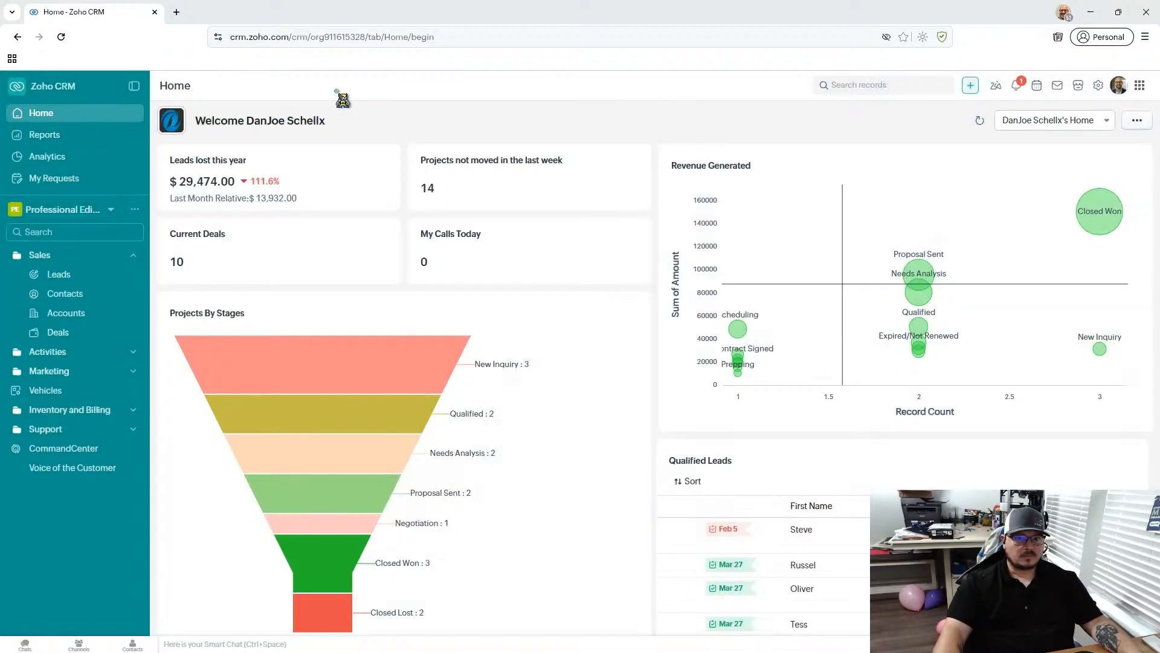
{"action": "left_click", "coordinate": [1026, 94]}
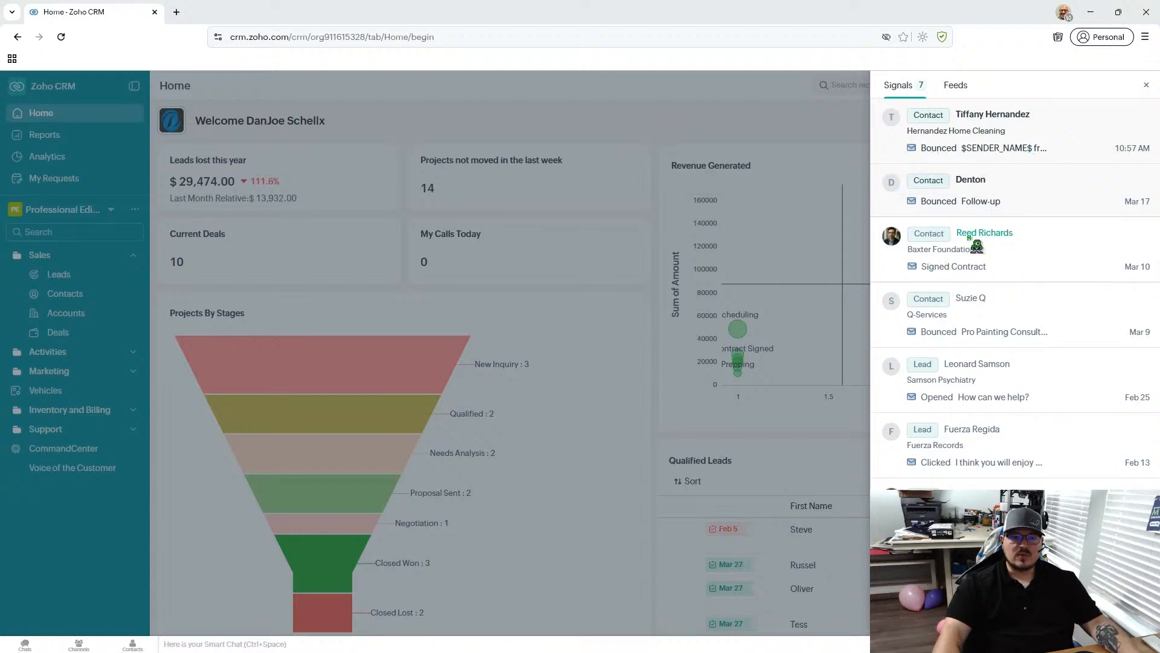
{"action": "left_click", "coordinate": [1148, 88]}
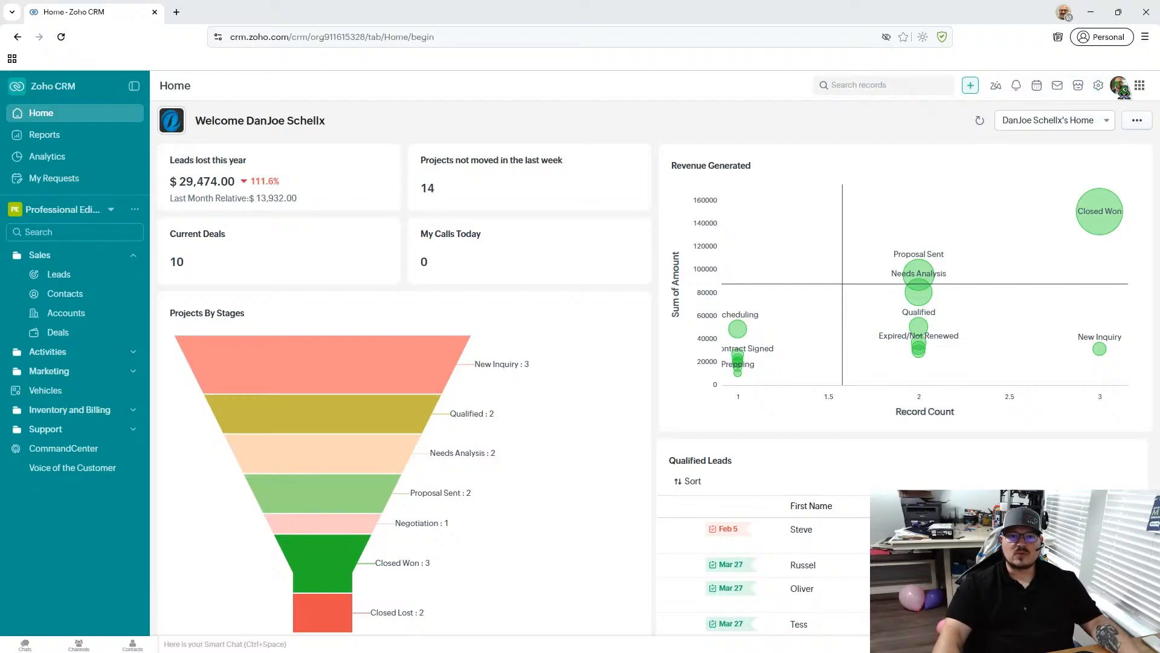
- Try several interface colour themes in the account settings, restore the teal theme, and close the settings
{"action": "left_click", "coordinate": [1121, 88]}
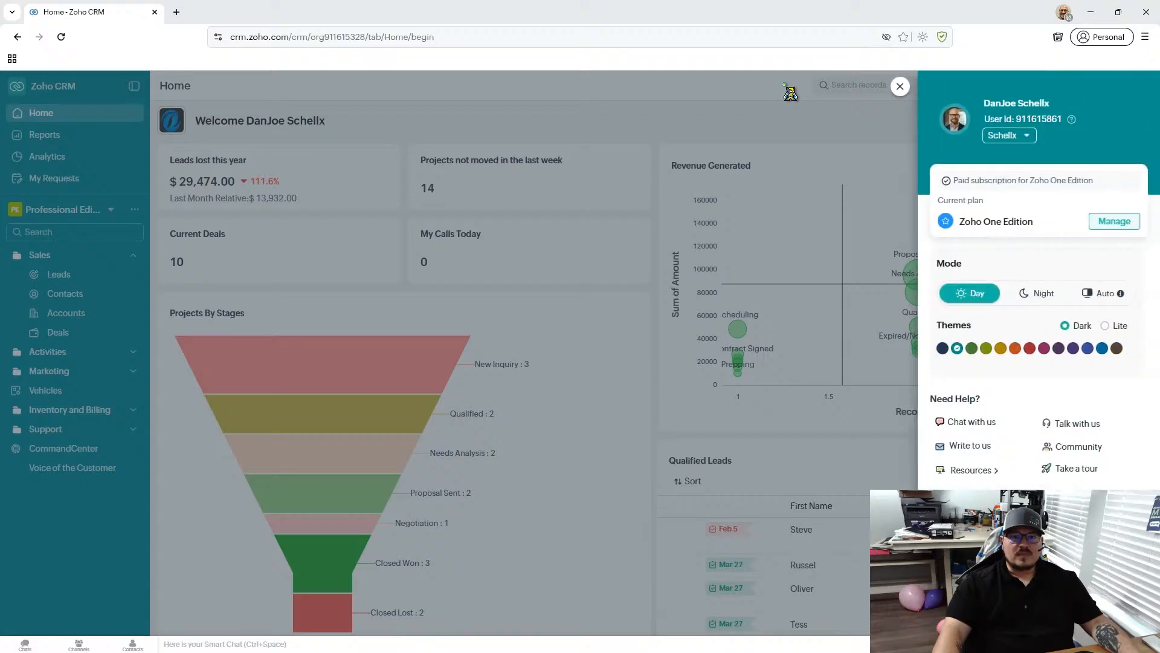
{"action": "scroll", "coordinate": [1020, 477], "scroll_direction": "down", "scroll_amount": 1}
{"action": "scroll", "coordinate": [1017, 344], "scroll_direction": "up", "scroll_amount": 1}
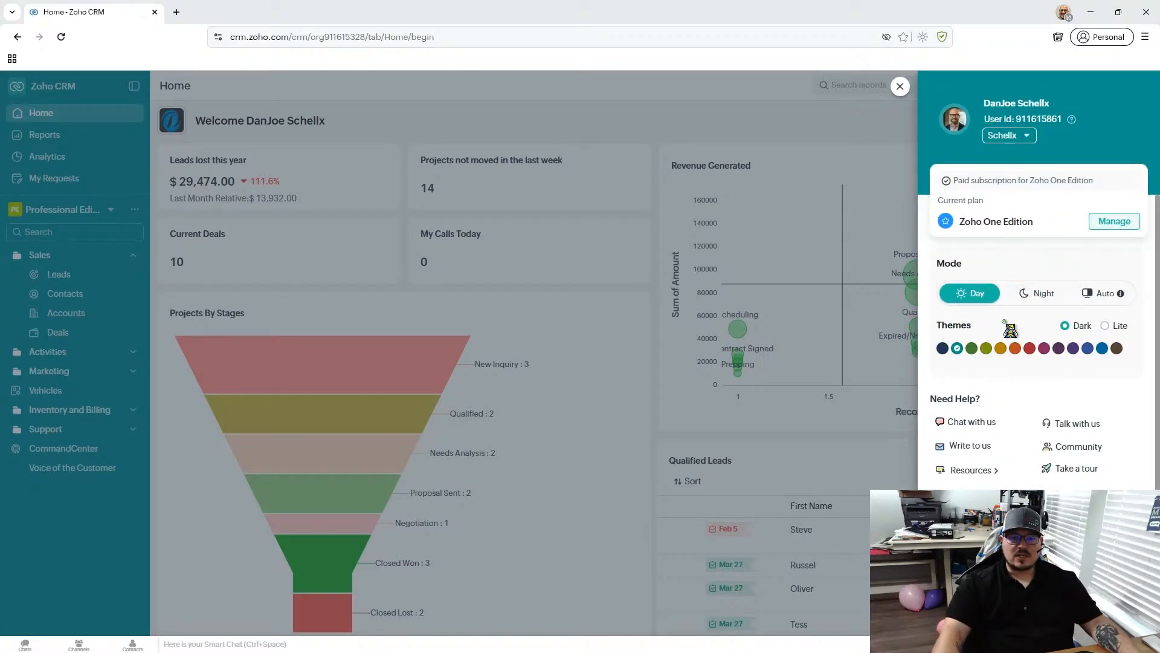
{"action": "left_click", "coordinate": [1029, 349]}
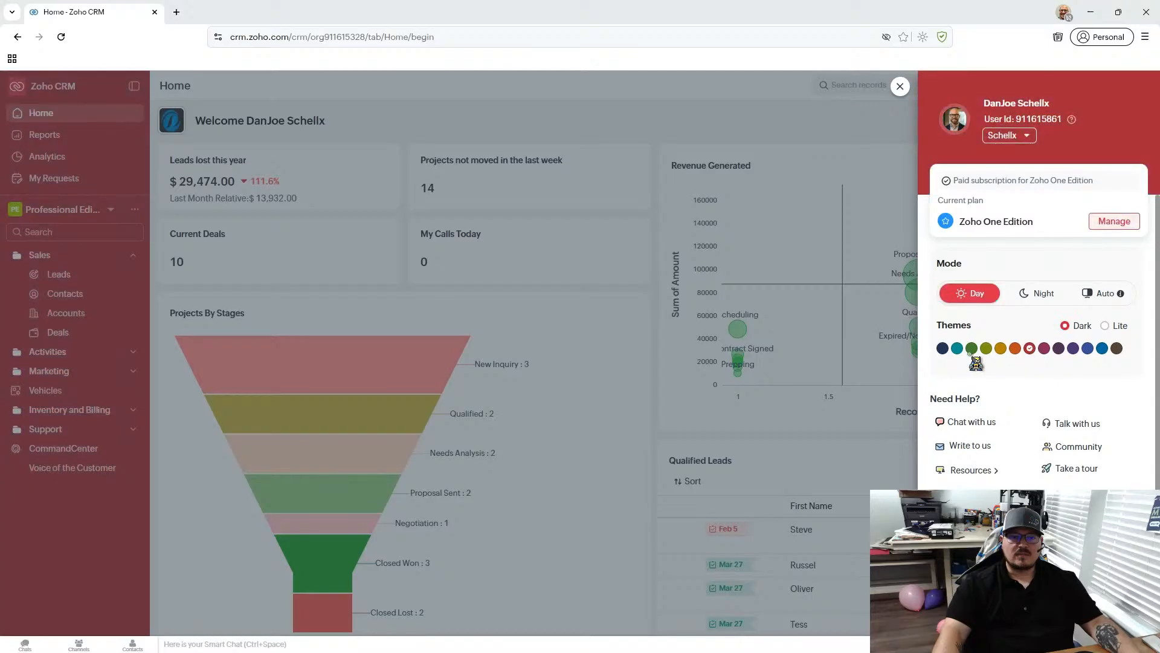
{"action": "left_click", "coordinate": [1044, 349]}
{"action": "left_click", "coordinate": [1002, 351]}
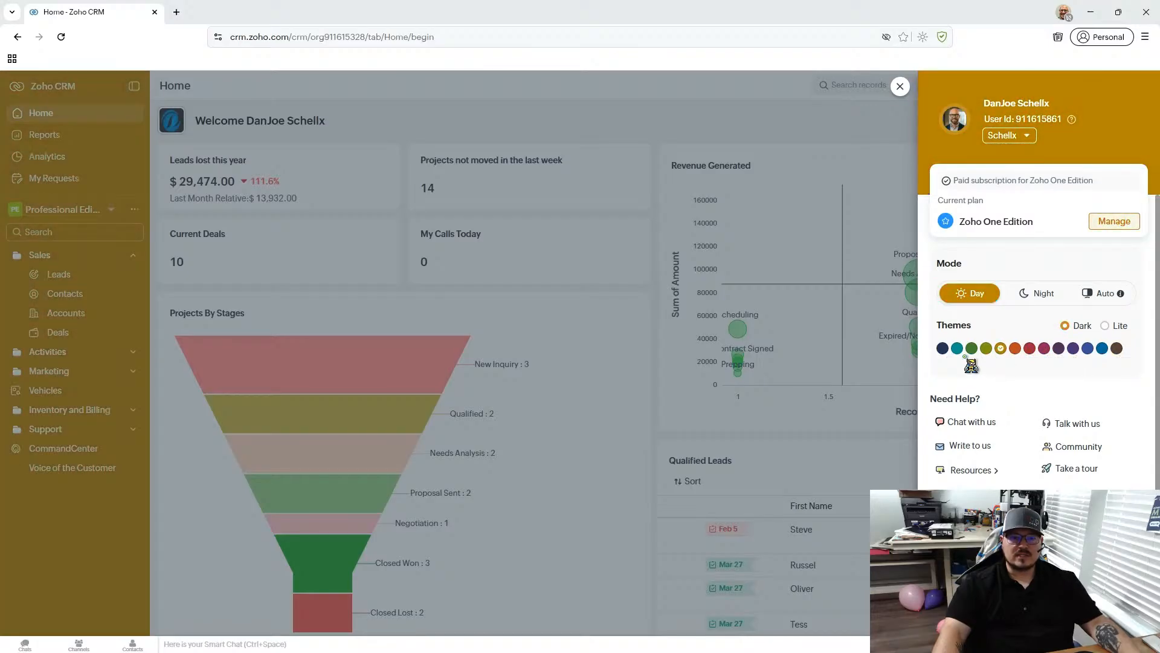
{"action": "left_click", "coordinate": [957, 349]}
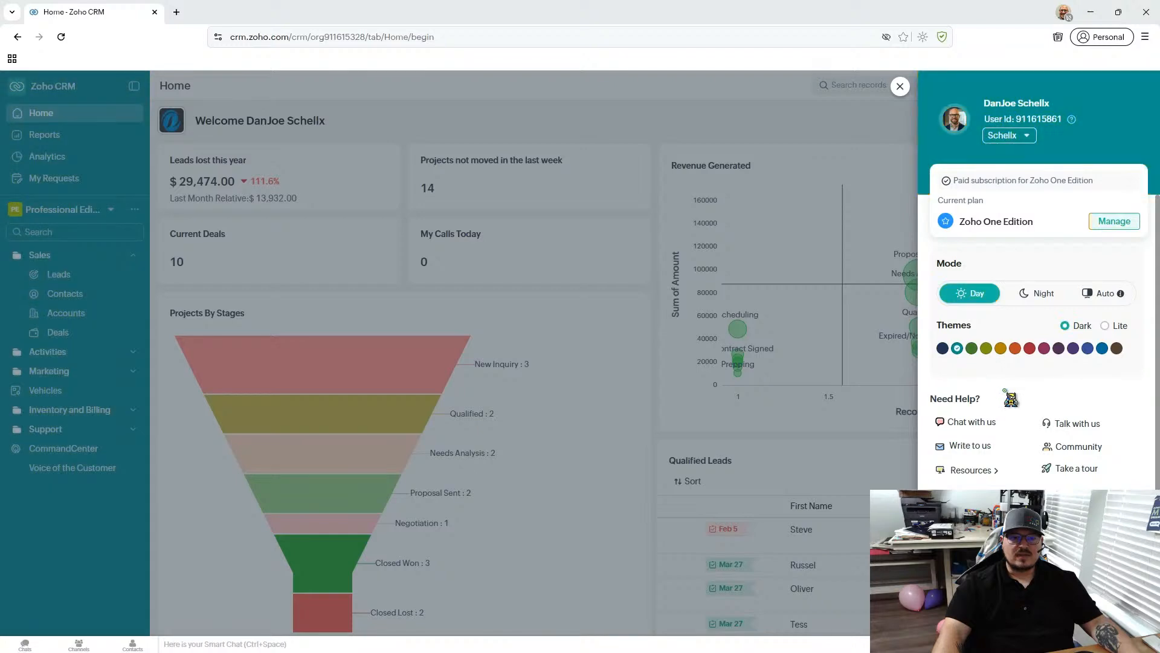
{"action": "left_click", "coordinate": [900, 87]}
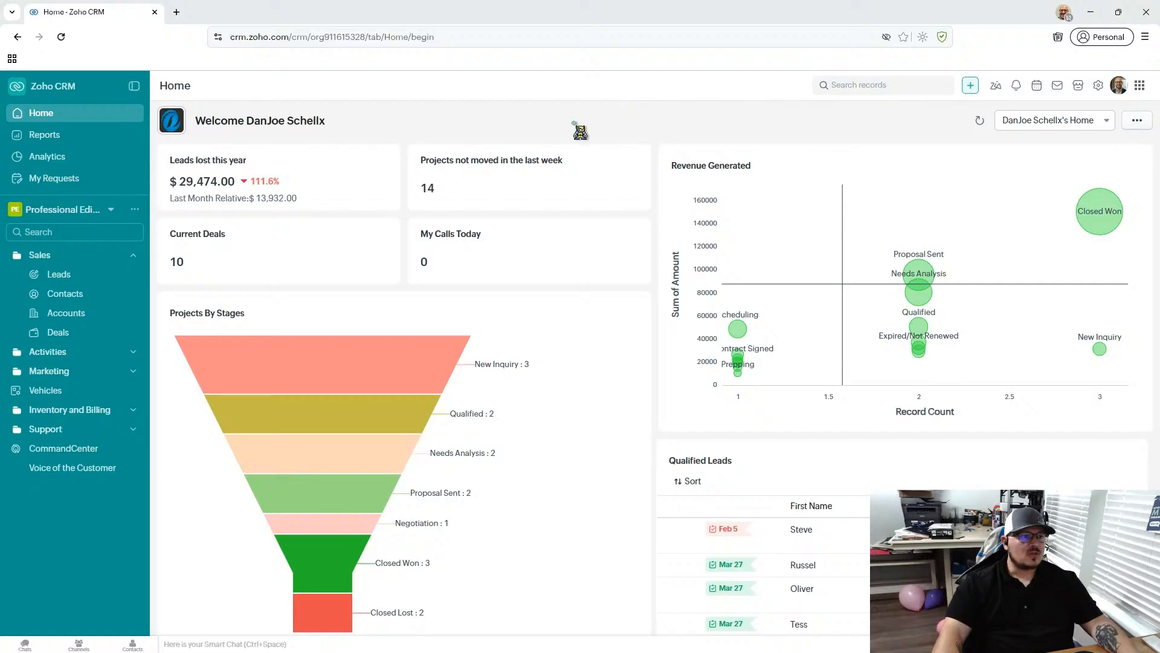
- Examine the Home dashboard's components, including the Projects By Stages funnel and lead metrics, and refresh Current Deals
{"action": "scroll", "coordinate": [562, 332], "scroll_direction": "down", "scroll_amount": 3}
{"action": "scroll", "coordinate": [561, 336], "scroll_direction": "up", "scroll_amount": 3}
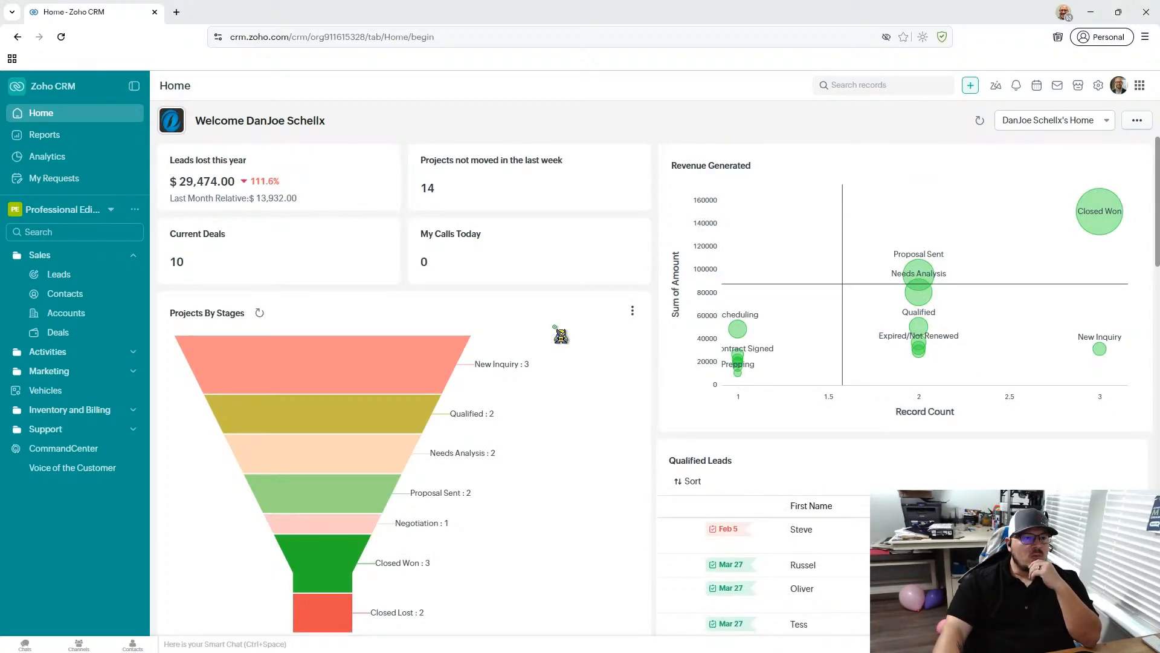
{"action": "scroll", "coordinate": [591, 288], "scroll_direction": "down", "scroll_amount": 2}
{"action": "scroll", "coordinate": [601, 293], "scroll_direction": "up", "scroll_amount": 2}
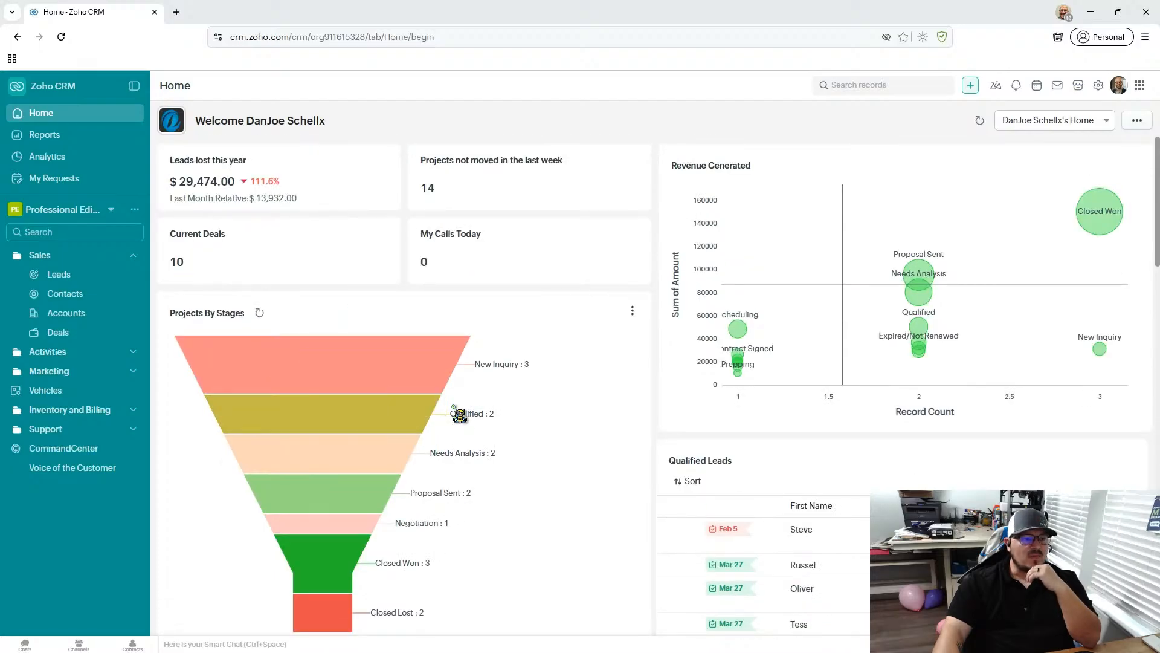
{"action": "scroll", "coordinate": [456, 411], "scroll_direction": "down", "scroll_amount": 1}
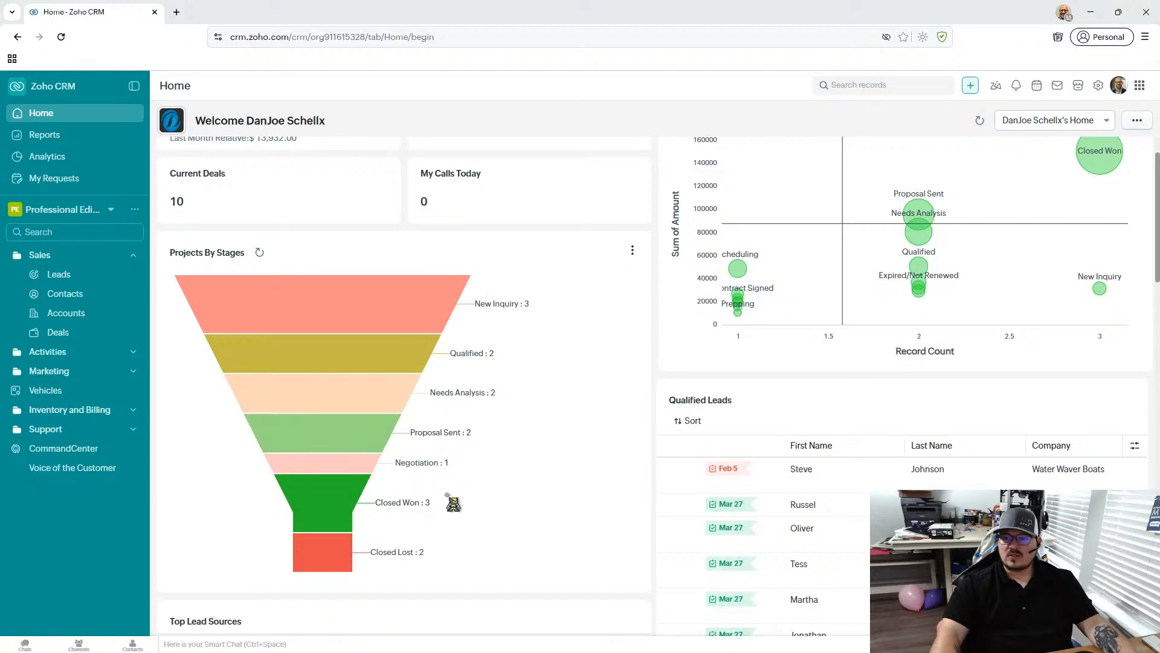
{"action": "scroll", "coordinate": [470, 458], "scroll_direction": "up", "scroll_amount": 1}
{"action": "scroll", "coordinate": [470, 458], "scroll_direction": "down", "scroll_amount": 1}
{"action": "scroll", "coordinate": [470, 458], "scroll_direction": "up", "scroll_amount": 1}
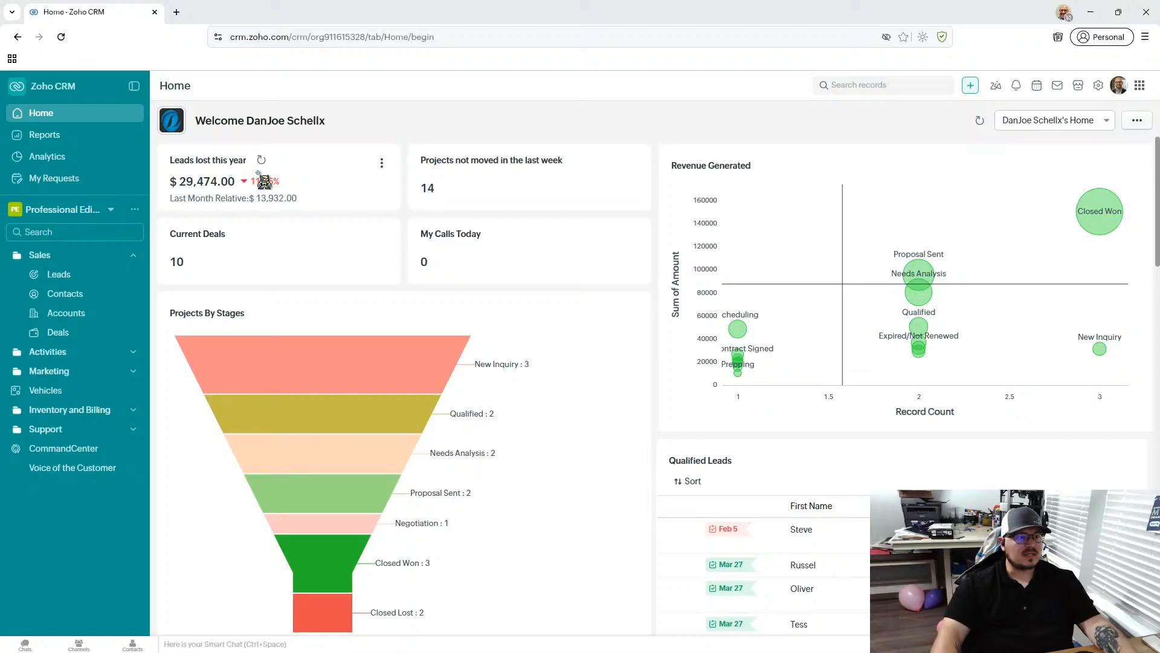
{"action": "left_click", "coordinate": [240, 234]}
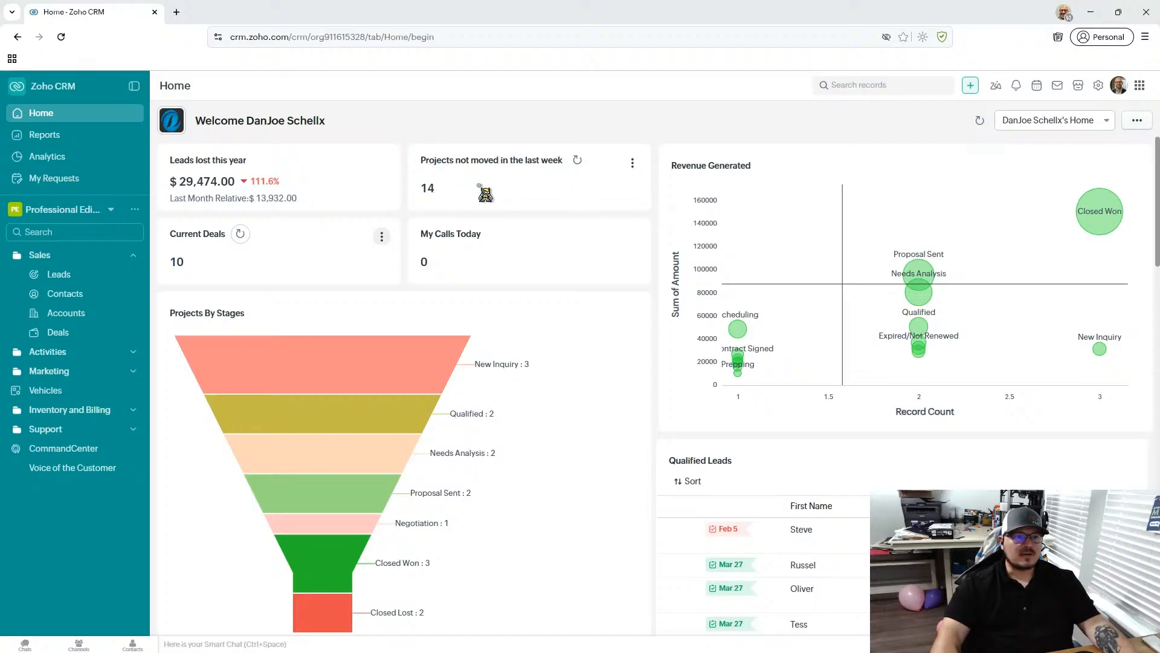
- Drill into the projects not moved in the last week, add the Deal Owner column, and return to the dashboard
{"action": "left_click", "coordinate": [430, 189]}
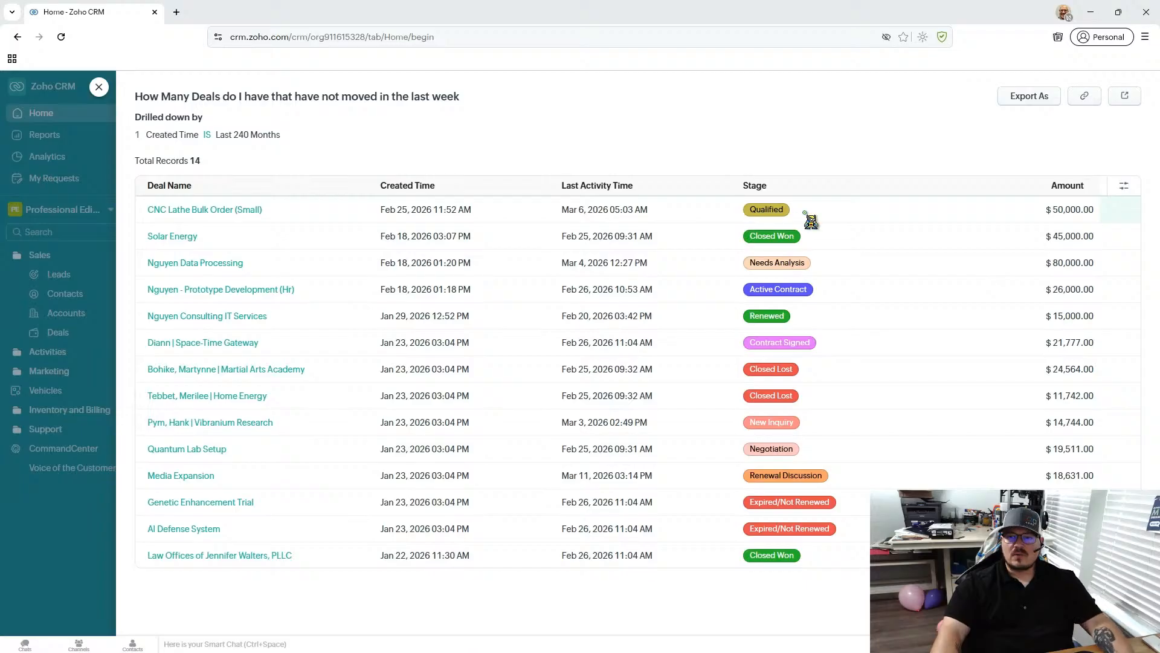
{"action": "left_click", "coordinate": [1123, 185]}
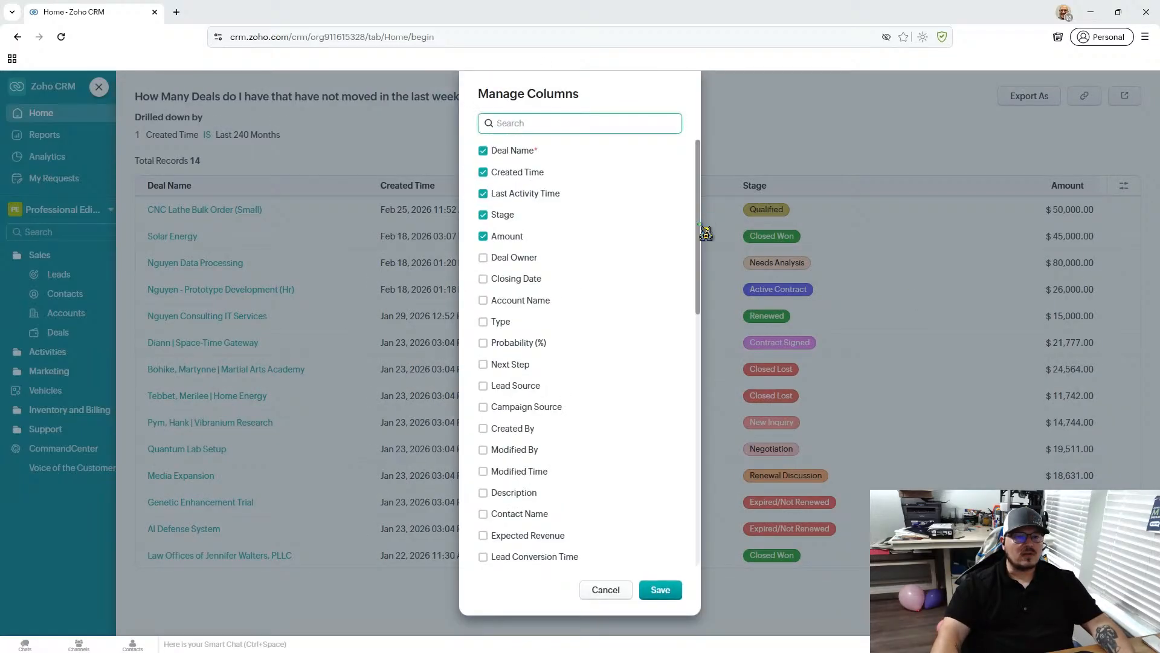
{"action": "left_click_drag", "start_coordinate": [702, 247], "coordinate": [705, 175]}
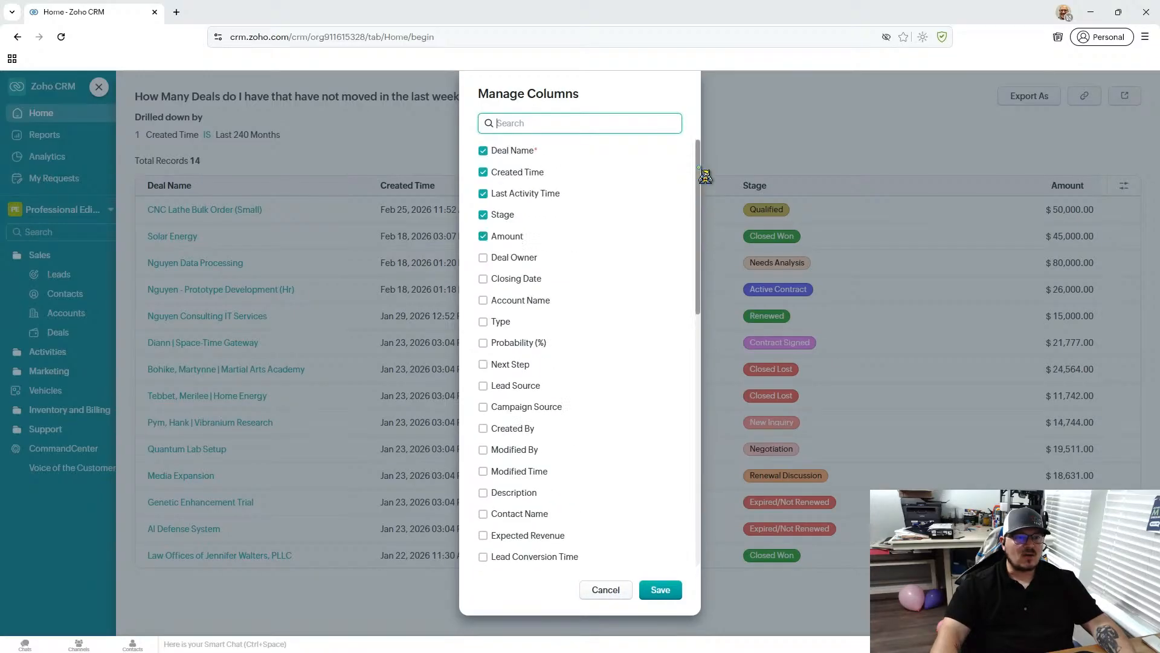
{"action": "left_click", "coordinate": [496, 258]}
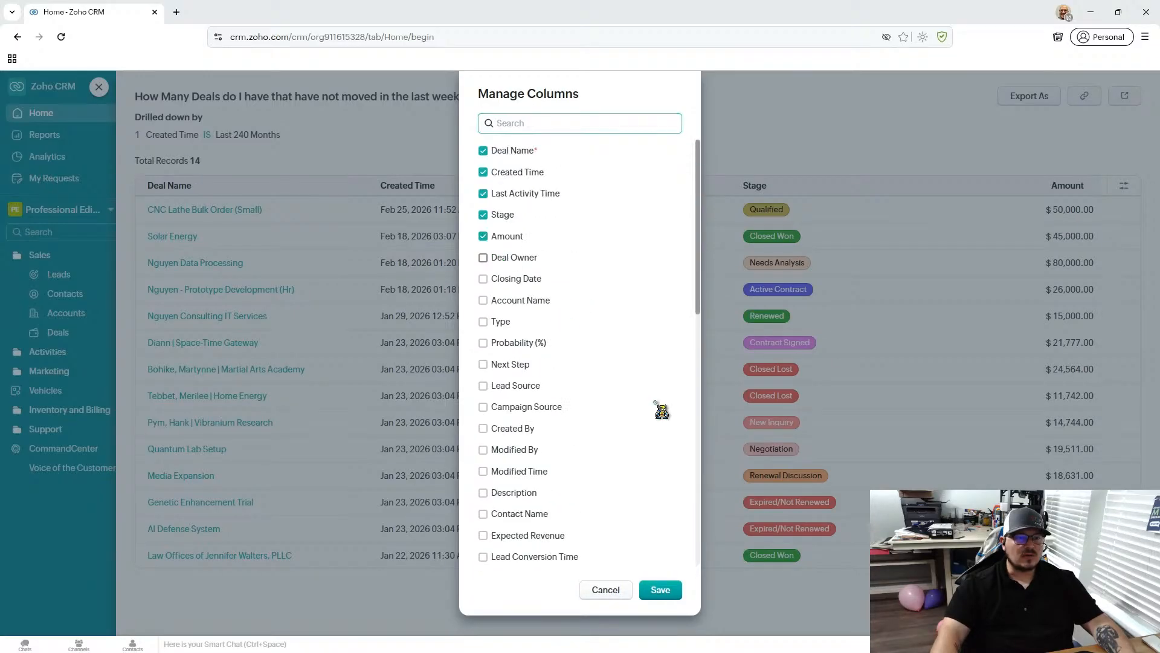
{"action": "scroll", "coordinate": [662, 411], "scroll_direction": "down", "scroll_amount": 2}
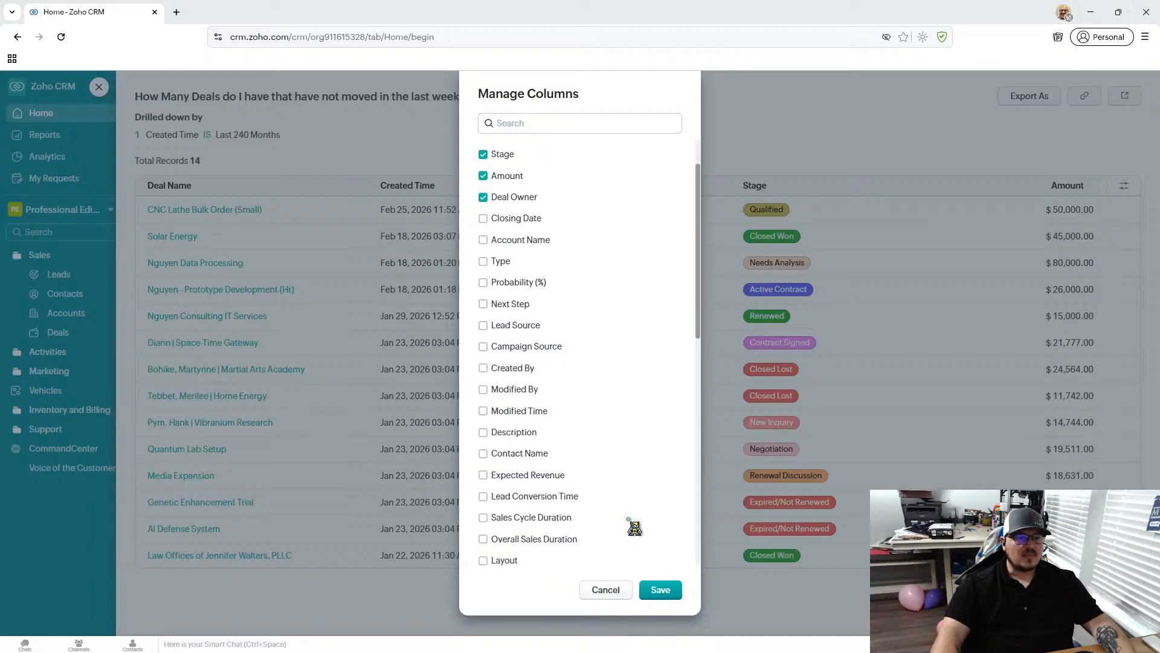
{"action": "left_click", "coordinate": [660, 589]}
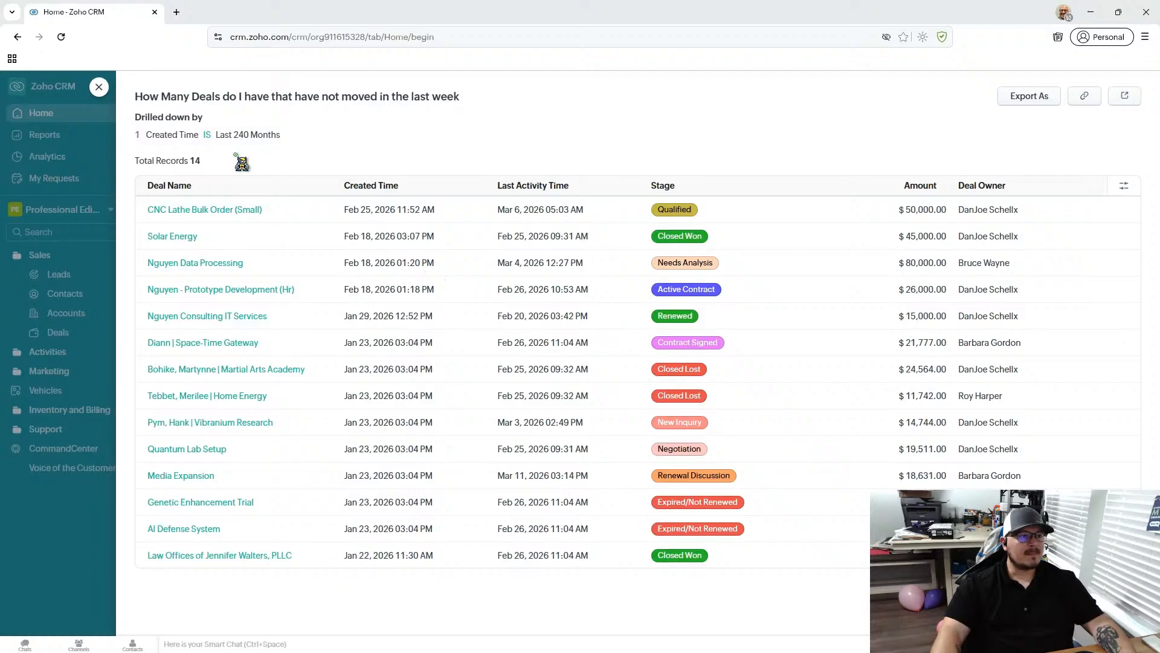
{"action": "left_click", "coordinate": [100, 90]}
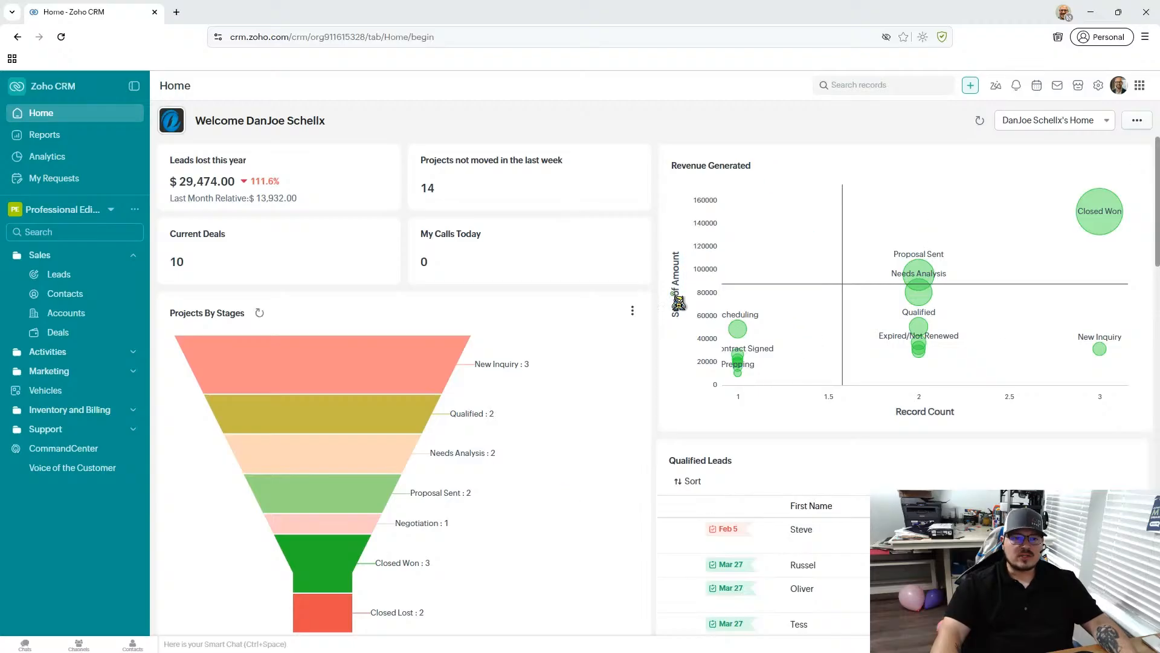
- Inspect the stage details in the Revenue Generated chart and drill into the Closed Won deals
{"action": "mouse_move", "coordinate": [745, 337]}
{"action": "mouse_move", "coordinate": [928, 289]}
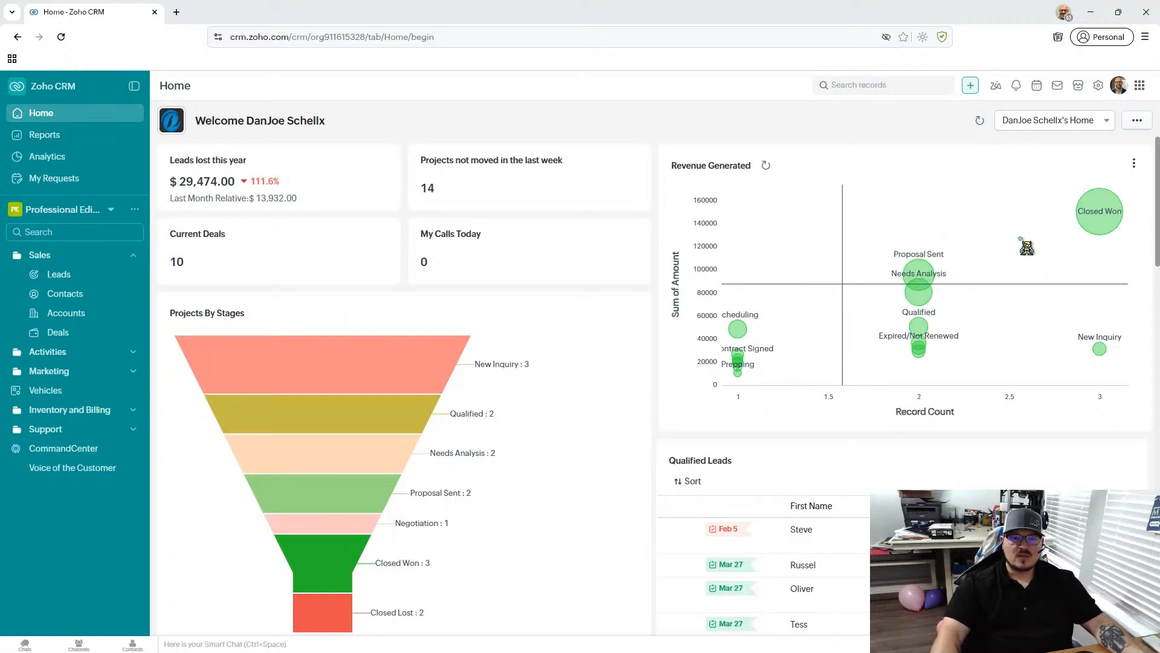
{"action": "mouse_move", "coordinate": [1105, 214]}
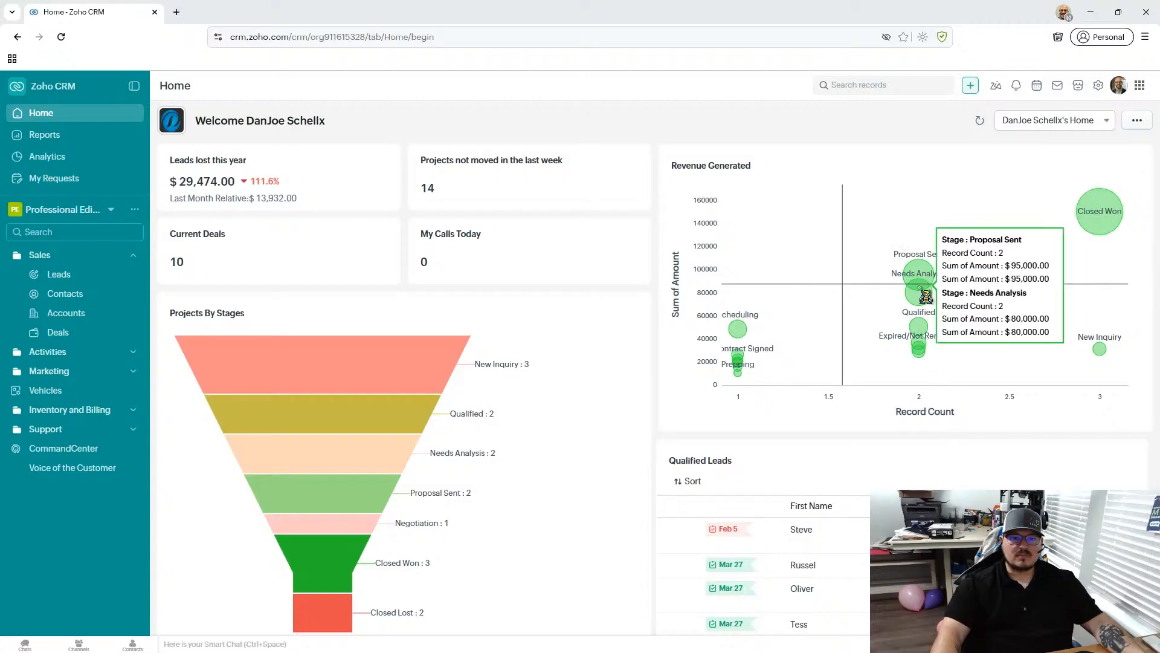
{"action": "mouse_move", "coordinate": [928, 358]}
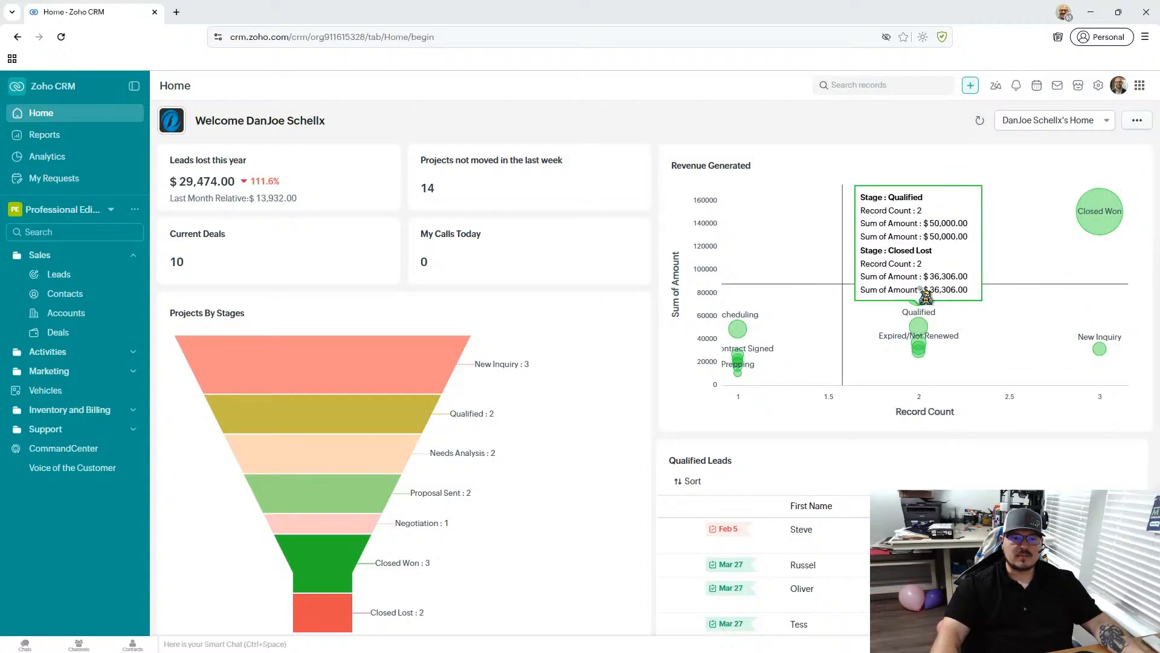
{"action": "left_click", "coordinate": [1105, 216]}
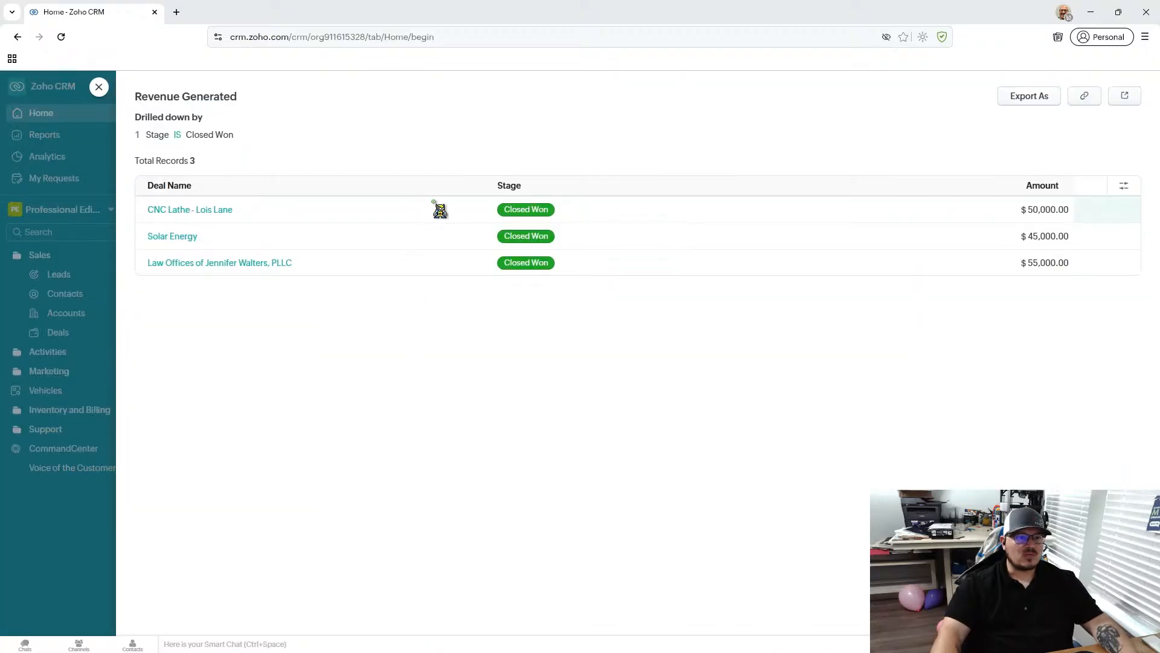
- Add the Deal Owner and Account Name columns to the Closed Won deals list and return to the dashboard
{"action": "left_click", "coordinate": [1125, 187]}
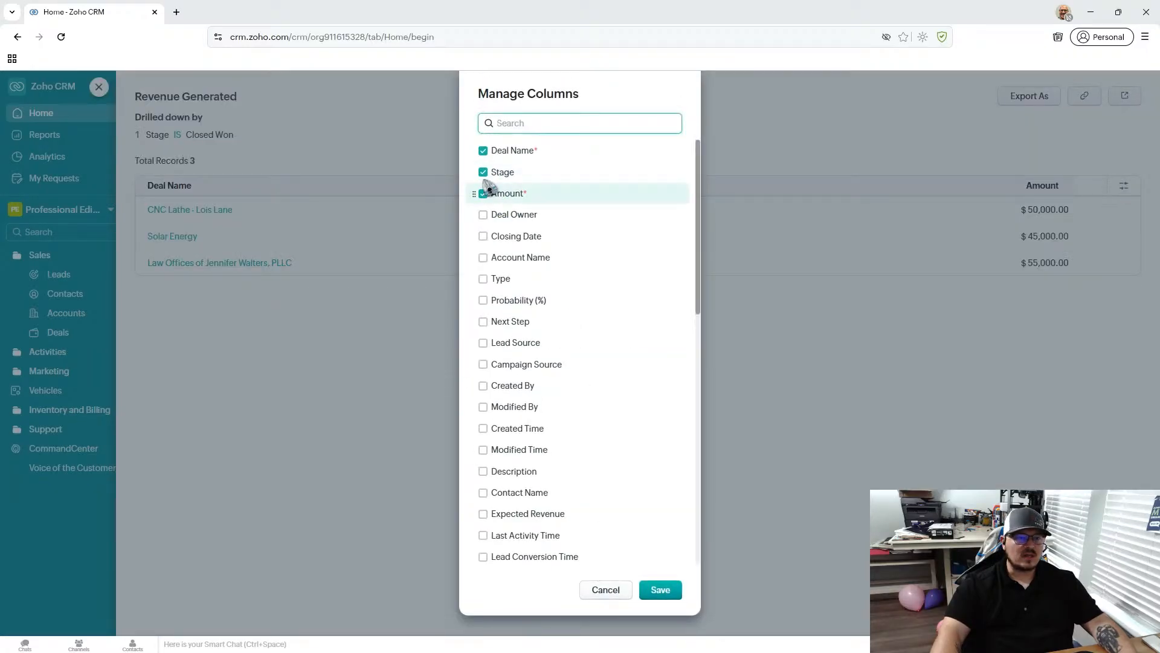
{"action": "left_click", "coordinate": [483, 214]}
{"action": "left_click", "coordinate": [483, 257]}
{"action": "left_click", "coordinate": [660, 589]}
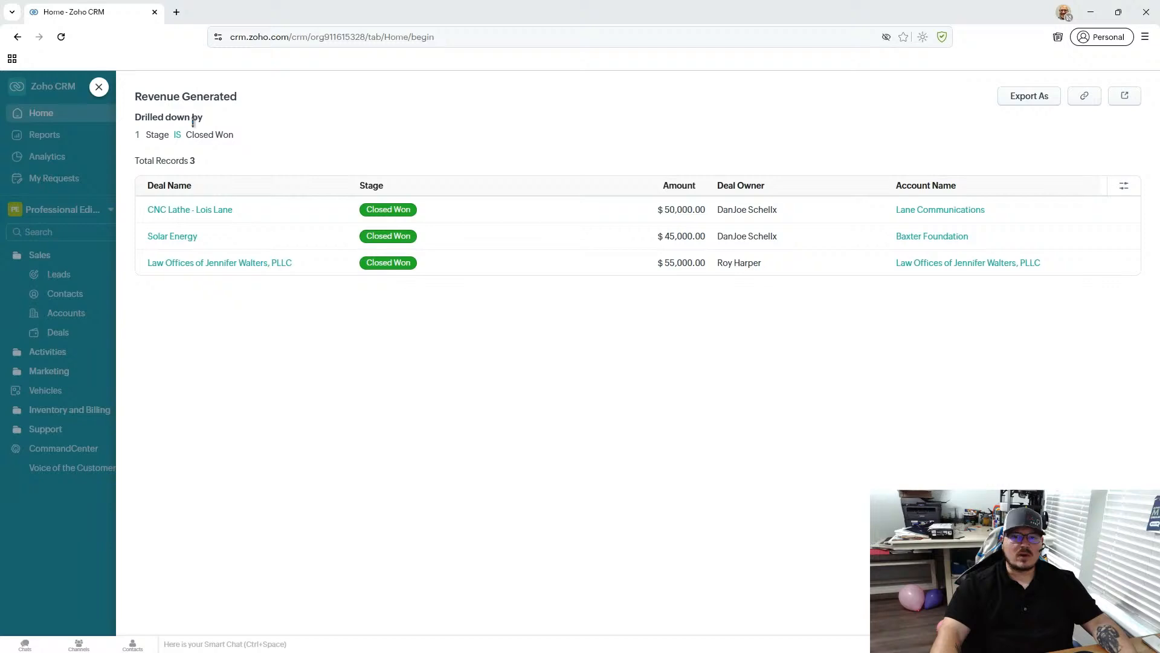
{"action": "left_click", "coordinate": [100, 88]}
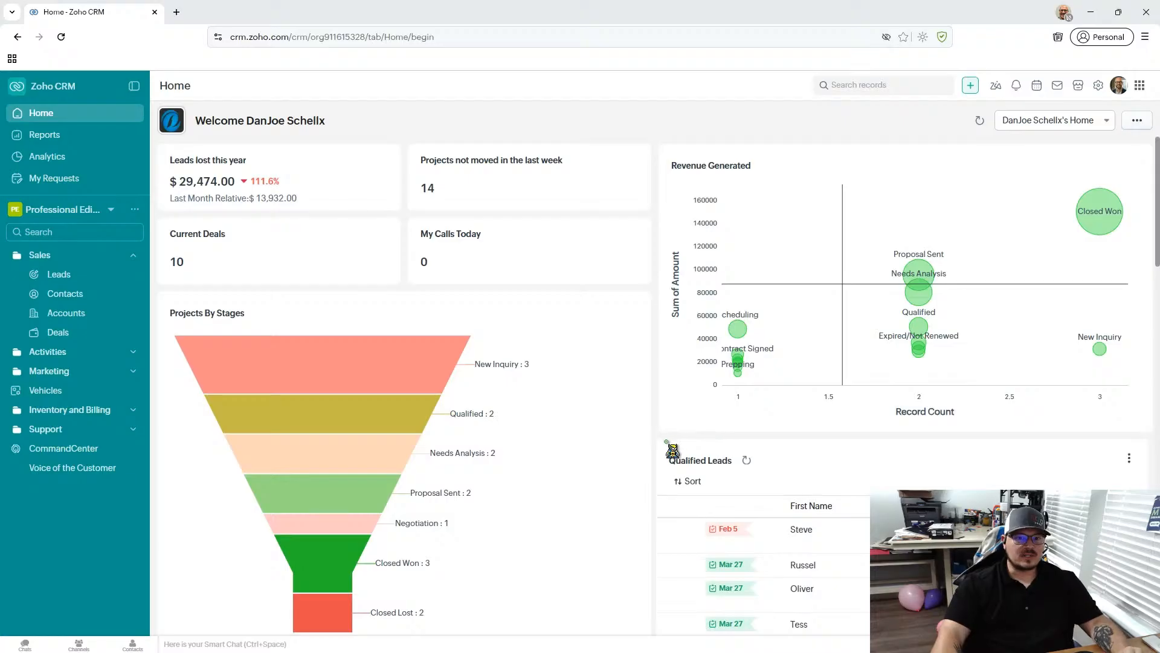
- Review the Qualified Leads, Top Lead Sources and My Meetings components on the Home dashboard
{"action": "scroll", "coordinate": [675, 451], "scroll_direction": "down", "scroll_amount": 3}
{"action": "scroll", "coordinate": [675, 450], "scroll_direction": "down", "scroll_amount": 1}
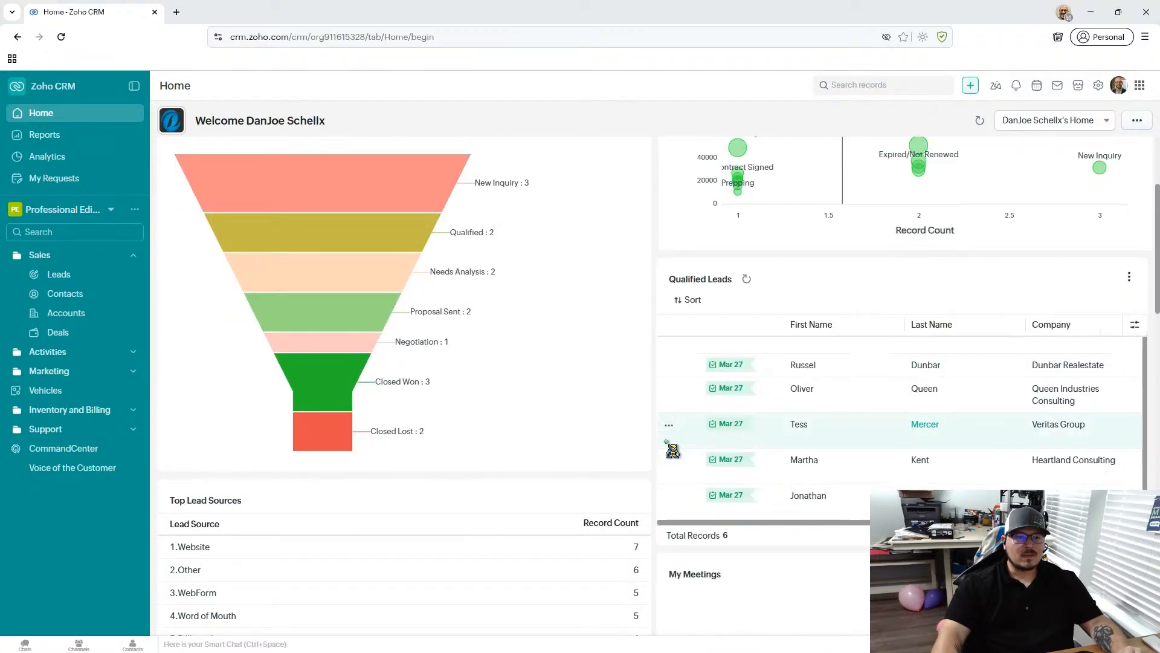
{"action": "scroll", "coordinate": [653, 416], "scroll_direction": "down", "scroll_amount": 3}
{"action": "scroll", "coordinate": [653, 415], "scroll_direction": "down", "scroll_amount": 5}
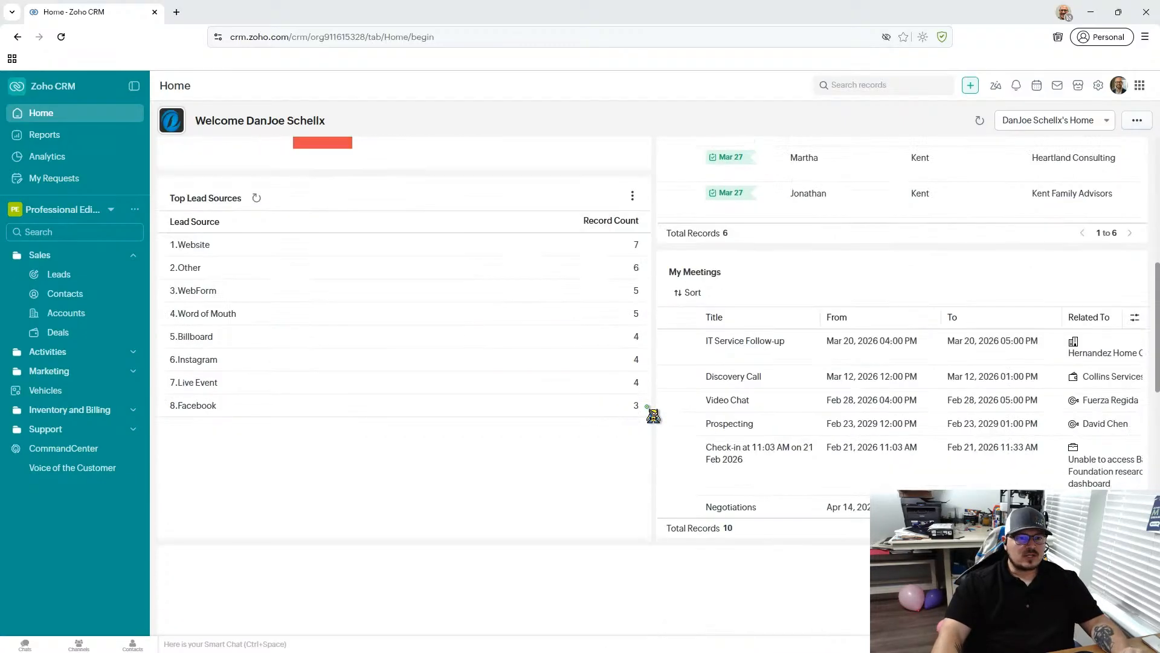
{"action": "scroll", "coordinate": [656, 417], "scroll_direction": "up", "scroll_amount": 4}
{"action": "scroll", "coordinate": [656, 417], "scroll_direction": "up", "scroll_amount": 7}
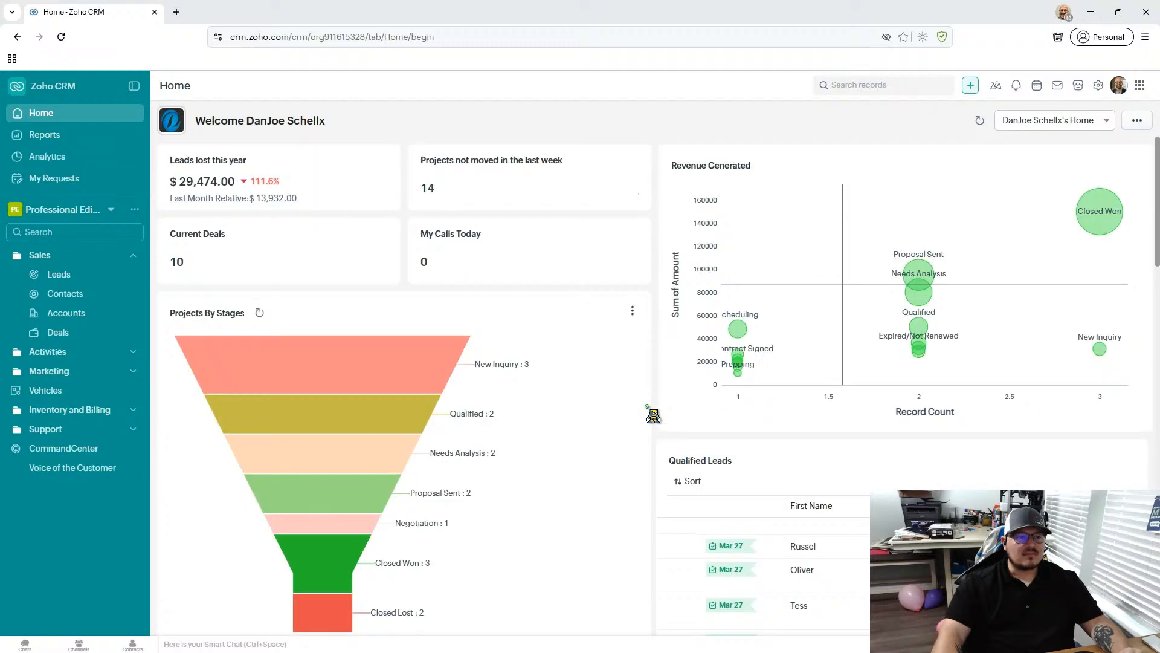
- Examine the Current Referral Funnel's lead source and conversion breakdown along with the neighbouring dashboard components
{"action": "scroll", "coordinate": [654, 415], "scroll_direction": "down", "scroll_amount": 12}
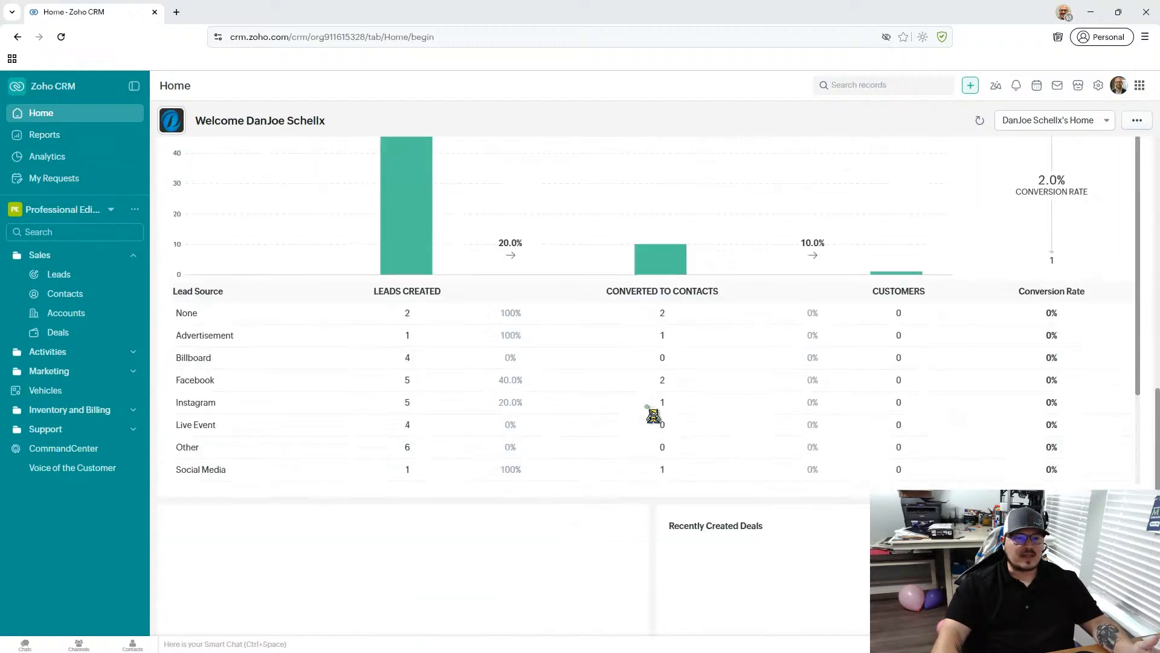
{"action": "scroll", "coordinate": [650, 423], "scroll_direction": "up", "scroll_amount": 2}
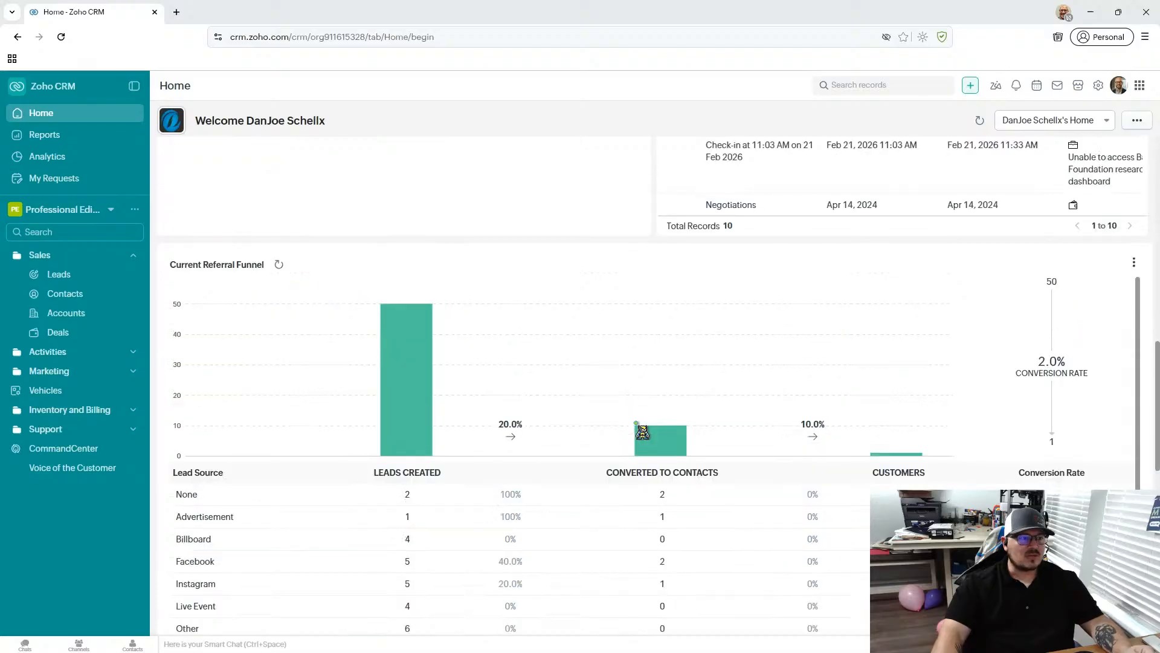
{"action": "scroll", "coordinate": [604, 175], "scroll_direction": "down", "scroll_amount": 2}
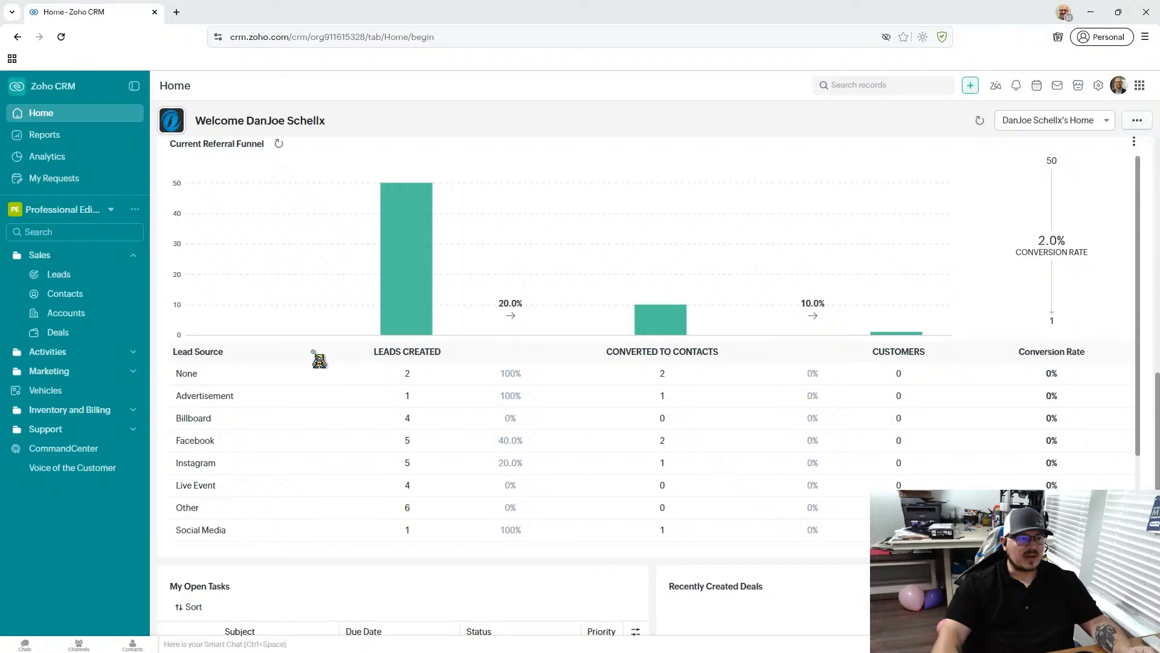
{"action": "scroll", "coordinate": [393, 440], "scroll_direction": "up", "scroll_amount": 2}
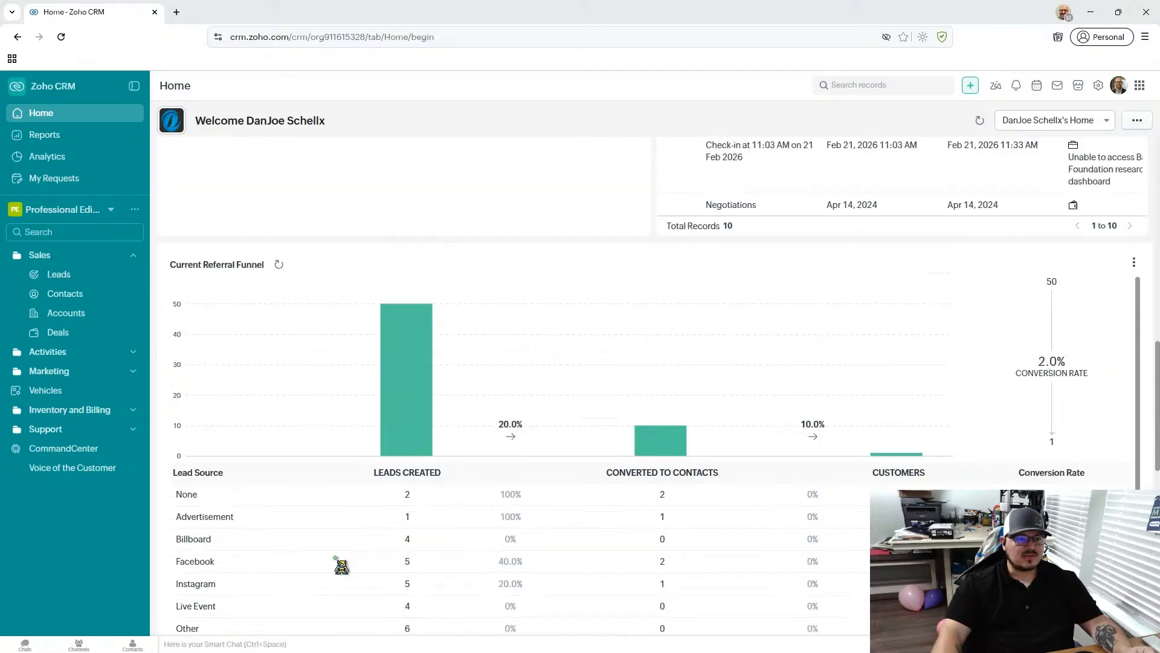
{"action": "scroll", "coordinate": [610, 518], "scroll_direction": "down", "scroll_amount": 2}
{"action": "scroll", "coordinate": [756, 479], "scroll_direction": "down", "scroll_amount": 2}
{"action": "scroll", "coordinate": [758, 476], "scroll_direction": "up", "scroll_amount": 2}
{"action": "scroll", "coordinate": [758, 477], "scroll_direction": "up", "scroll_amount": 2}
{"action": "scroll", "coordinate": [757, 475], "scroll_direction": "up", "scroll_amount": 2}
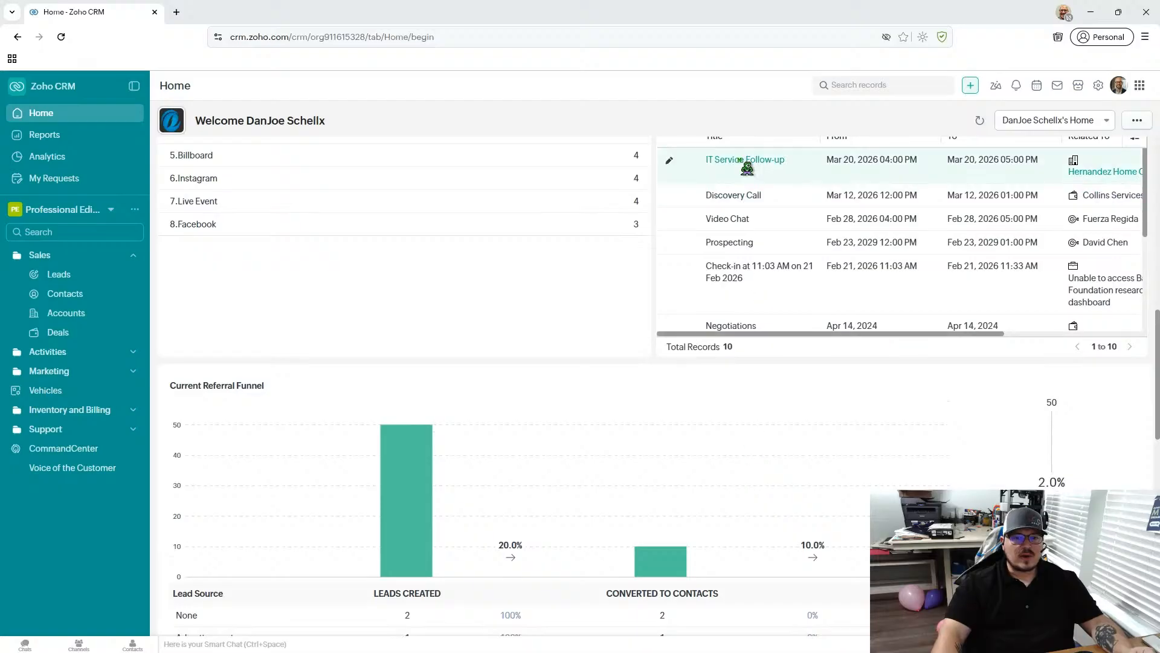
{"action": "scroll", "coordinate": [744, 166], "scroll_direction": "up", "scroll_amount": 1}
{"action": "scroll", "coordinate": [650, 273], "scroll_direction": "up", "scroll_amount": 10}
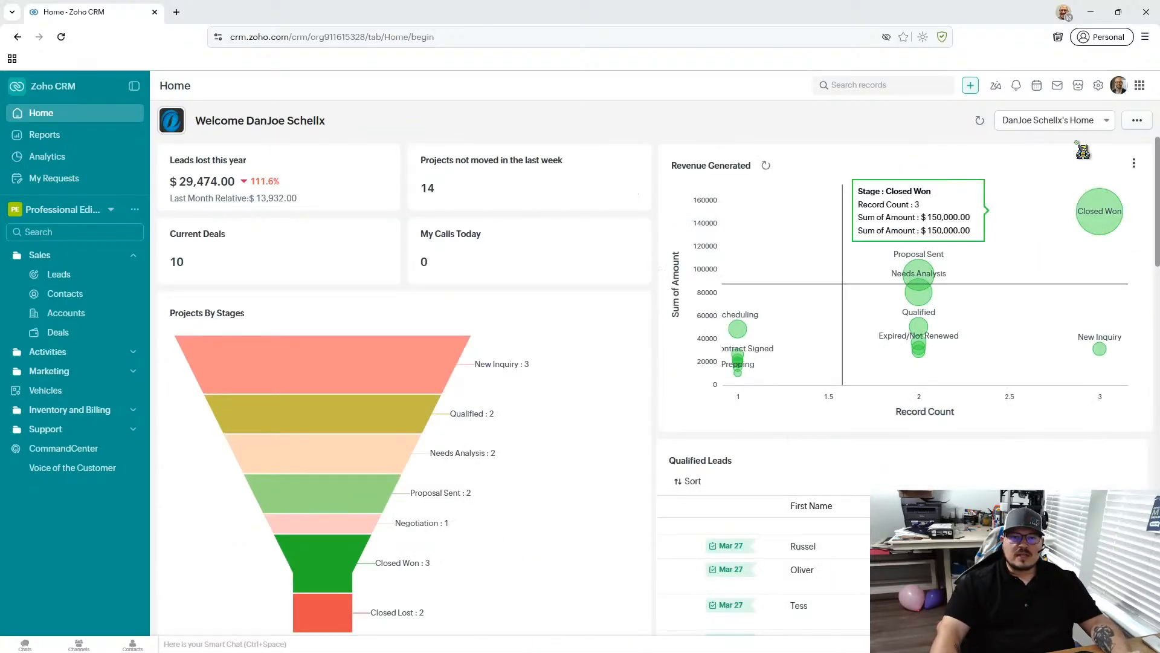
- Switch the Home page to the Classic View and look over its activities list
{"action": "left_click", "coordinate": [1086, 121]}
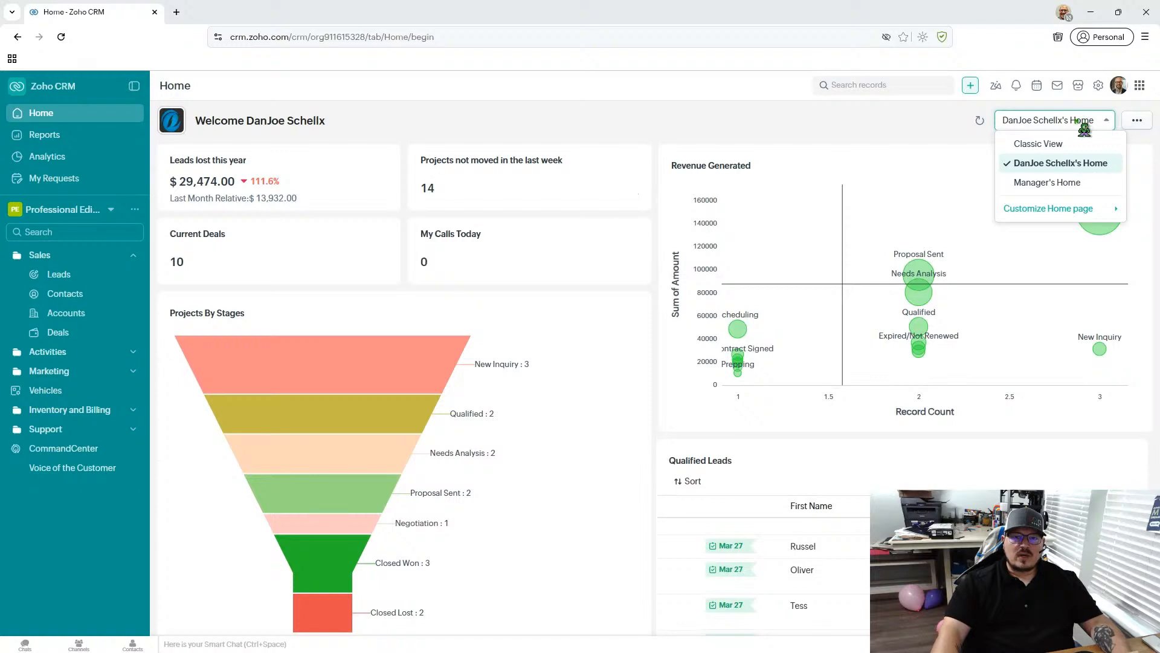
{"action": "left_click", "coordinate": [1067, 145]}
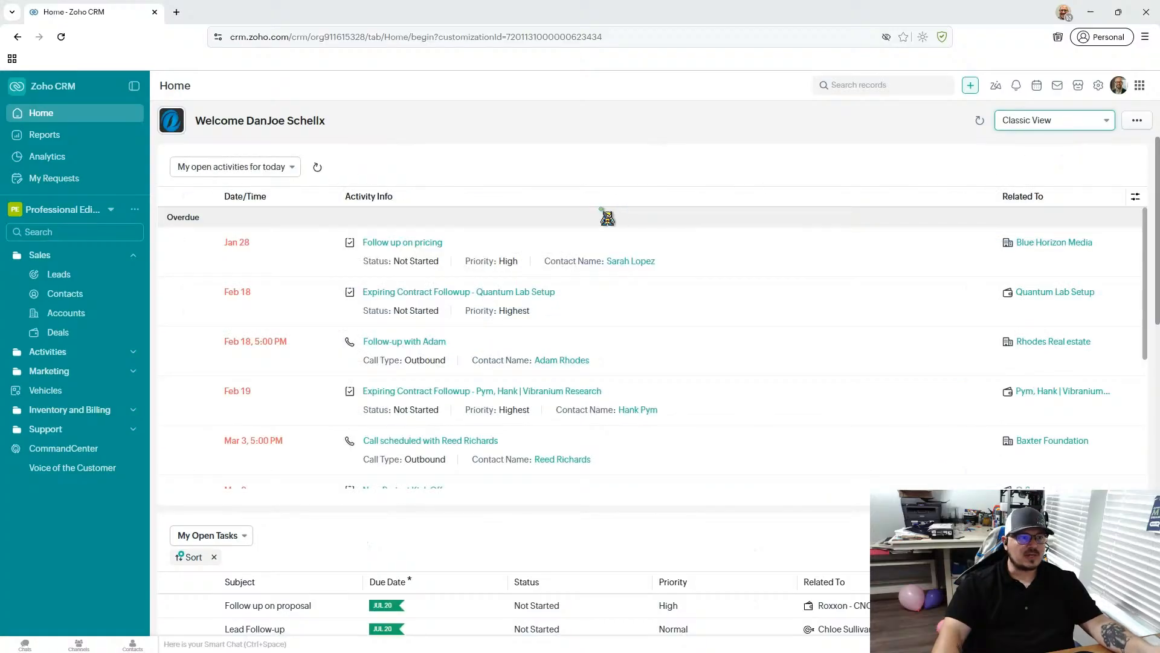
{"action": "scroll", "coordinate": [539, 207], "scroll_direction": "down", "scroll_amount": 2}
{"action": "scroll", "coordinate": [540, 207], "scroll_direction": "up", "scroll_amount": 3}
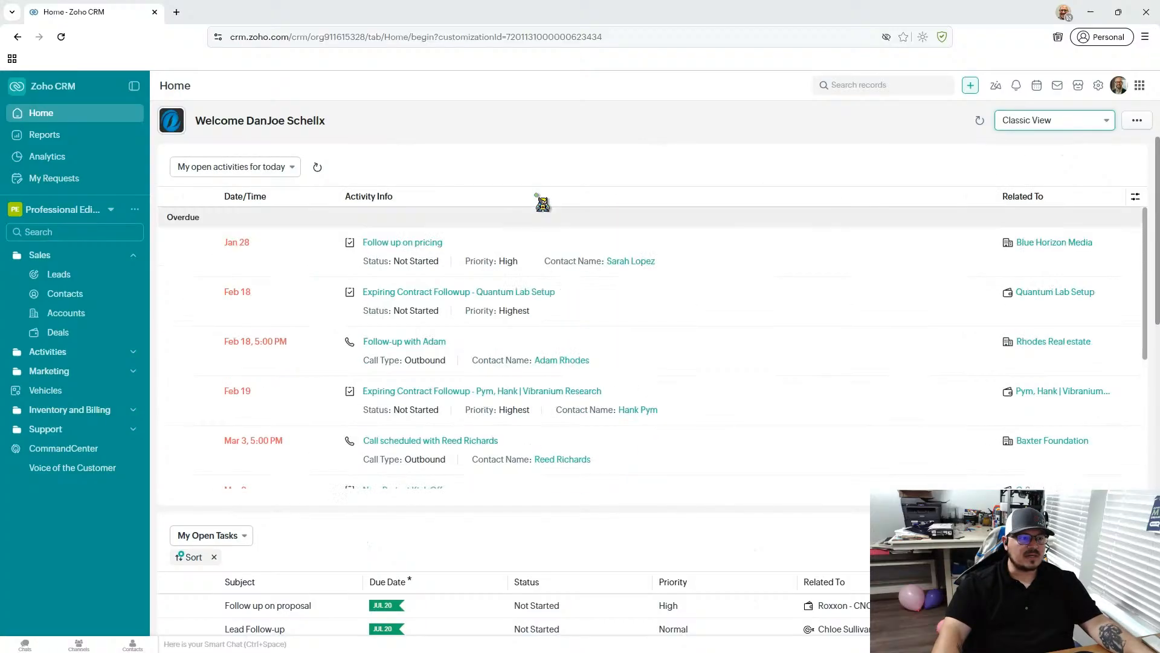
- Show the open activities for this week and restore the list to the open activities for today
{"action": "left_click", "coordinate": [277, 166]}
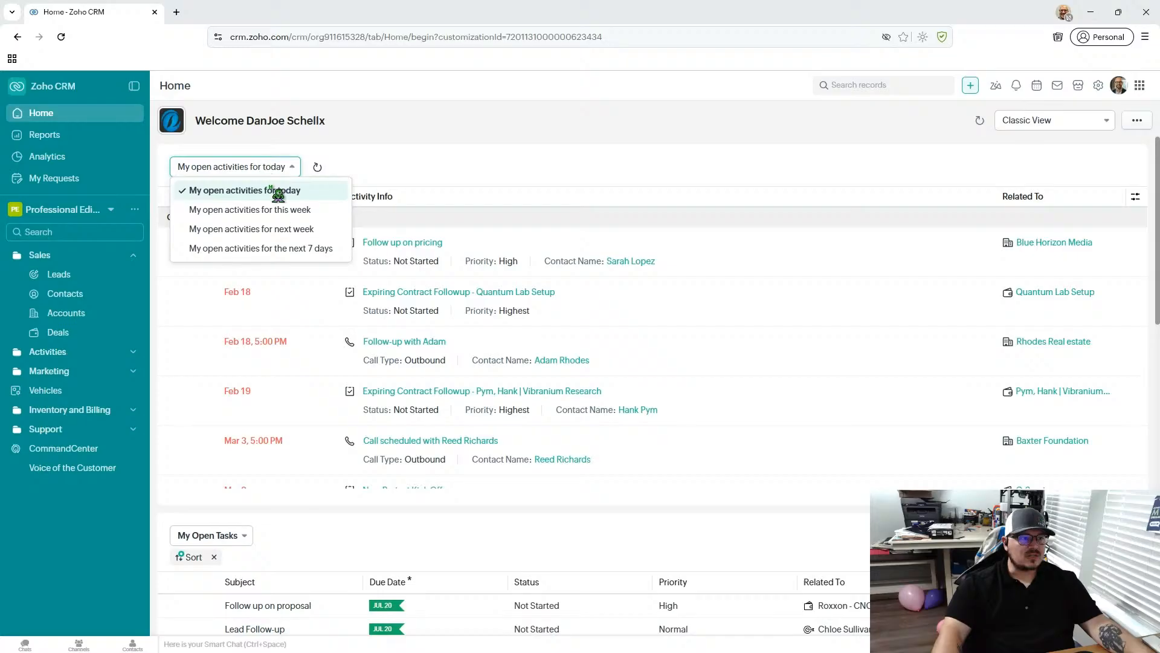
{"action": "left_click", "coordinate": [305, 210]}
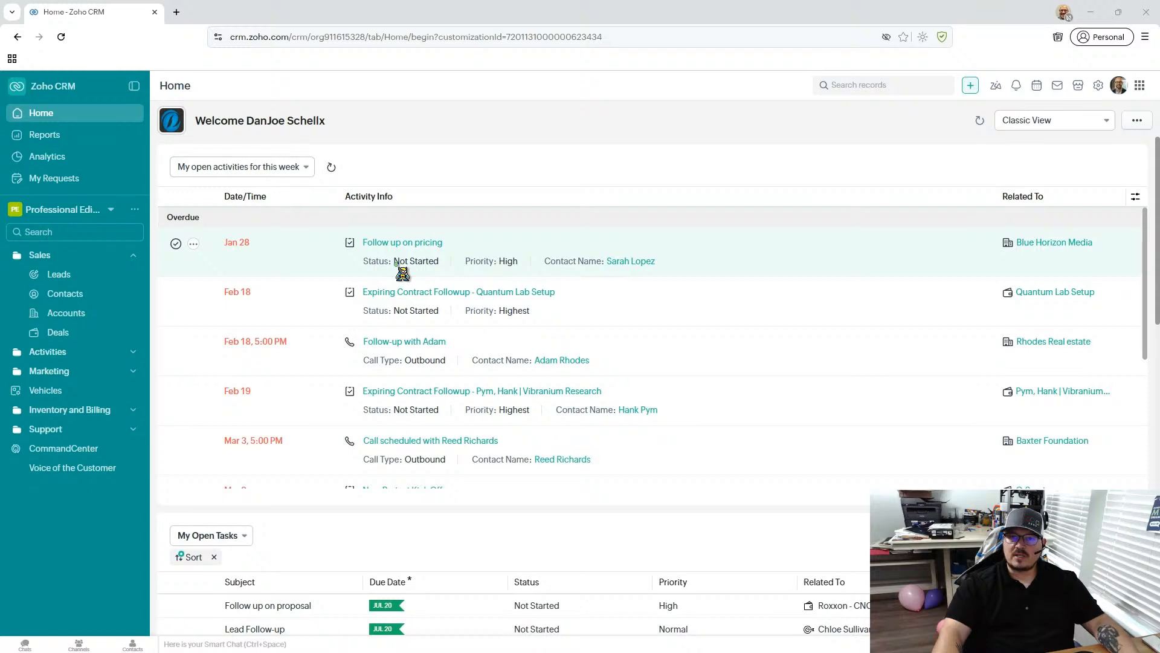
{"action": "left_click", "coordinate": [304, 167]}
{"action": "left_click", "coordinate": [290, 189]}
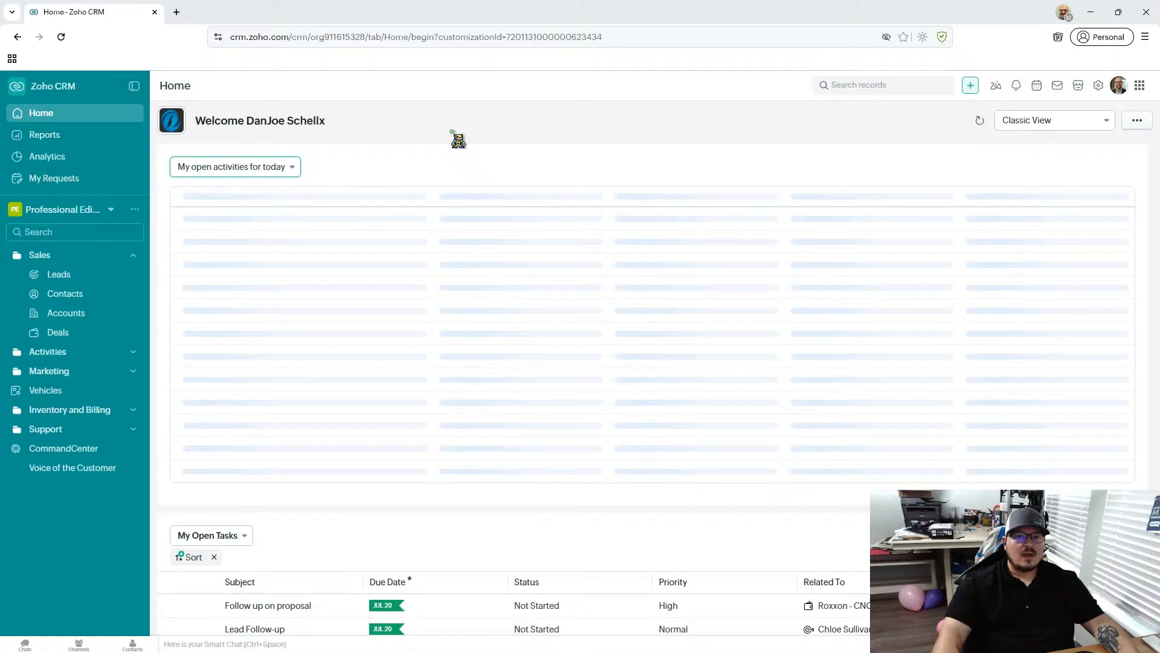
- Review the My Open Tasks, My Meetings Today and My Today's Appointments lists in the Classic View
{"action": "scroll", "coordinate": [583, 369], "scroll_direction": "down", "scroll_amount": 6}
{"action": "scroll", "coordinate": [624, 532], "scroll_direction": "down", "scroll_amount": 4}
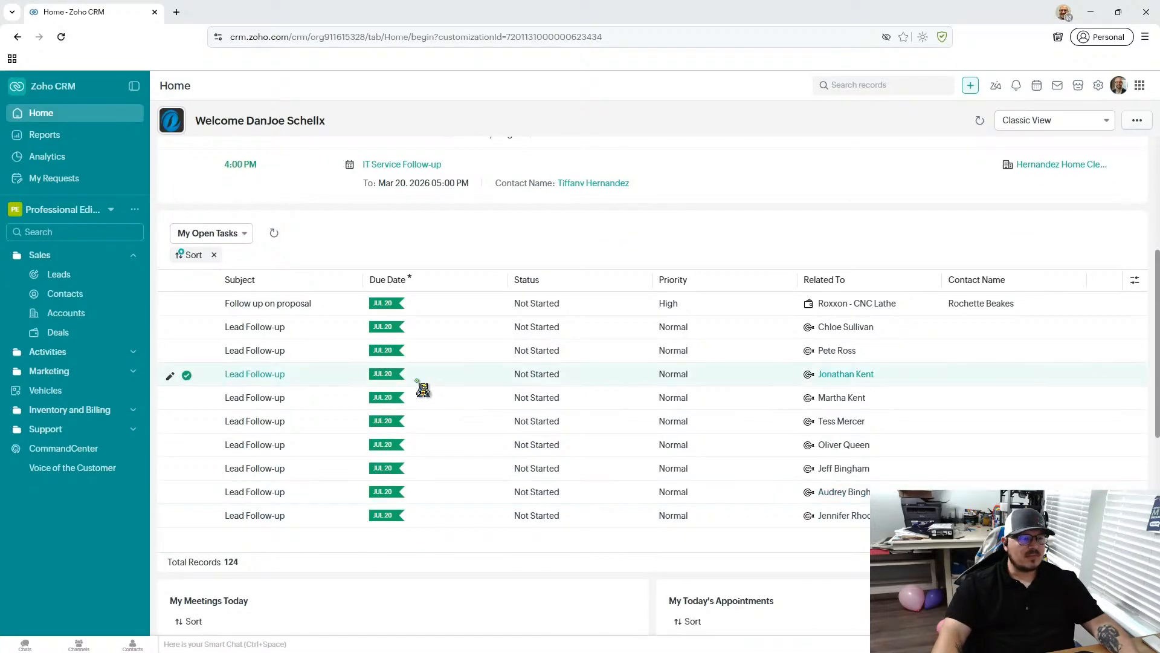
{"action": "scroll", "coordinate": [423, 389], "scroll_direction": "down", "scroll_amount": 1}
{"action": "scroll", "coordinate": [423, 389], "scroll_direction": "down", "scroll_amount": 3}
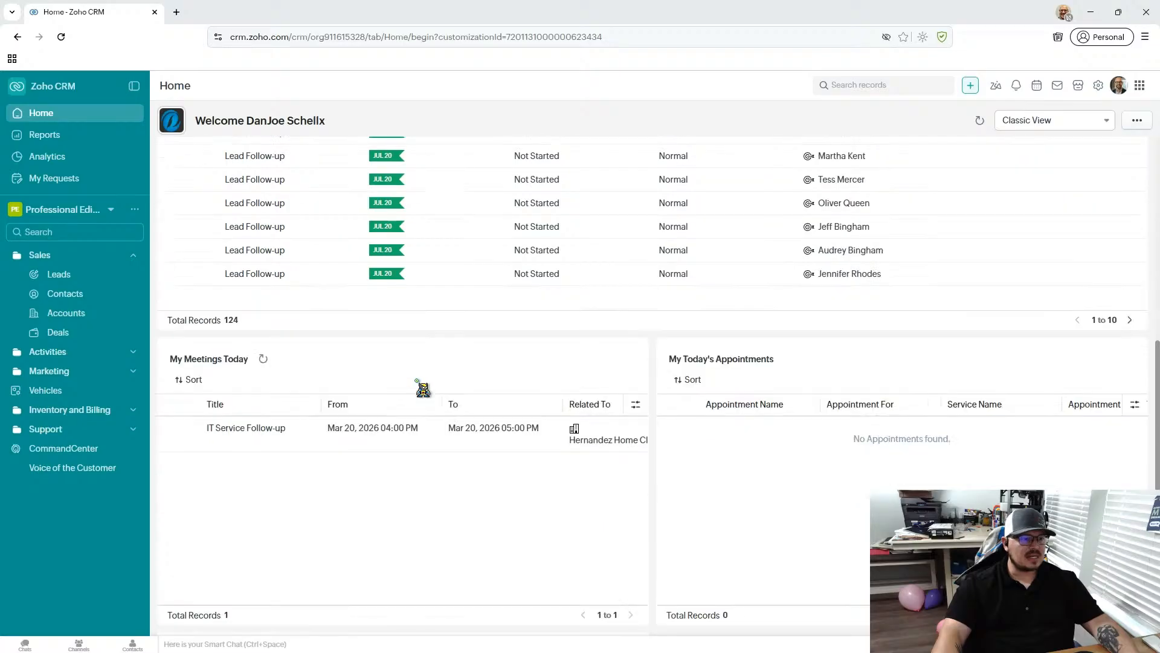
- Examine the sum of amount for each stage in the Amount By Stage chart
{"action": "scroll", "coordinate": [423, 390], "scroll_direction": "down", "scroll_amount": 5}
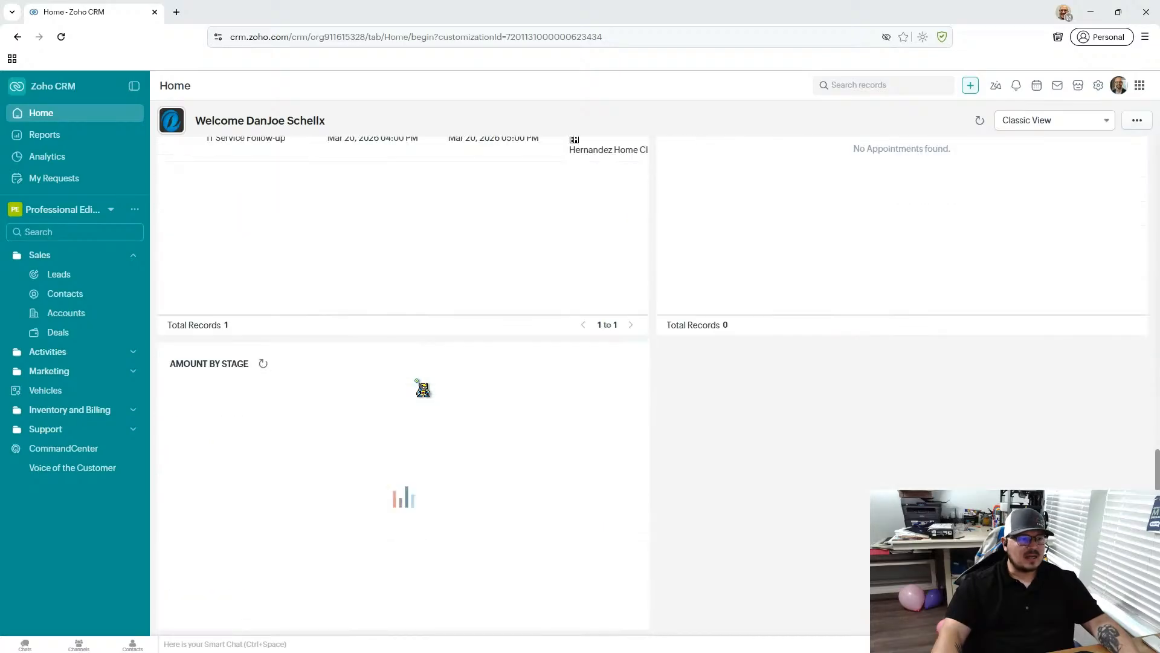
{"action": "scroll", "coordinate": [423, 413], "scroll_direction": "down", "scroll_amount": 1}
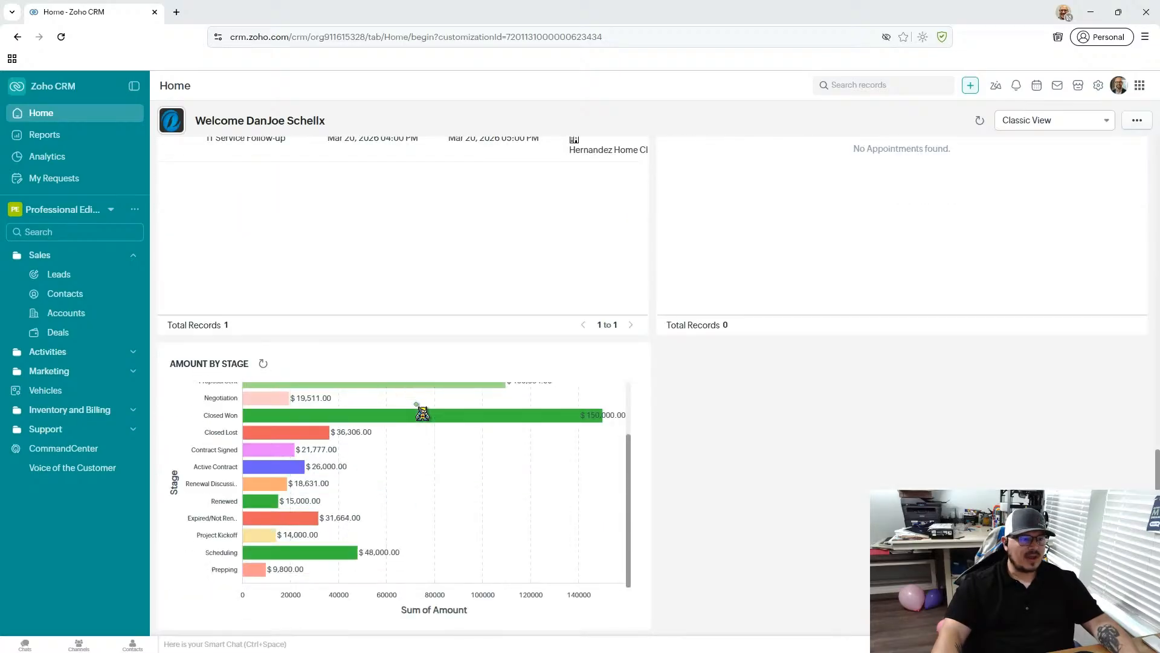
{"action": "scroll", "coordinate": [427, 470], "scroll_direction": "up", "scroll_amount": 1}
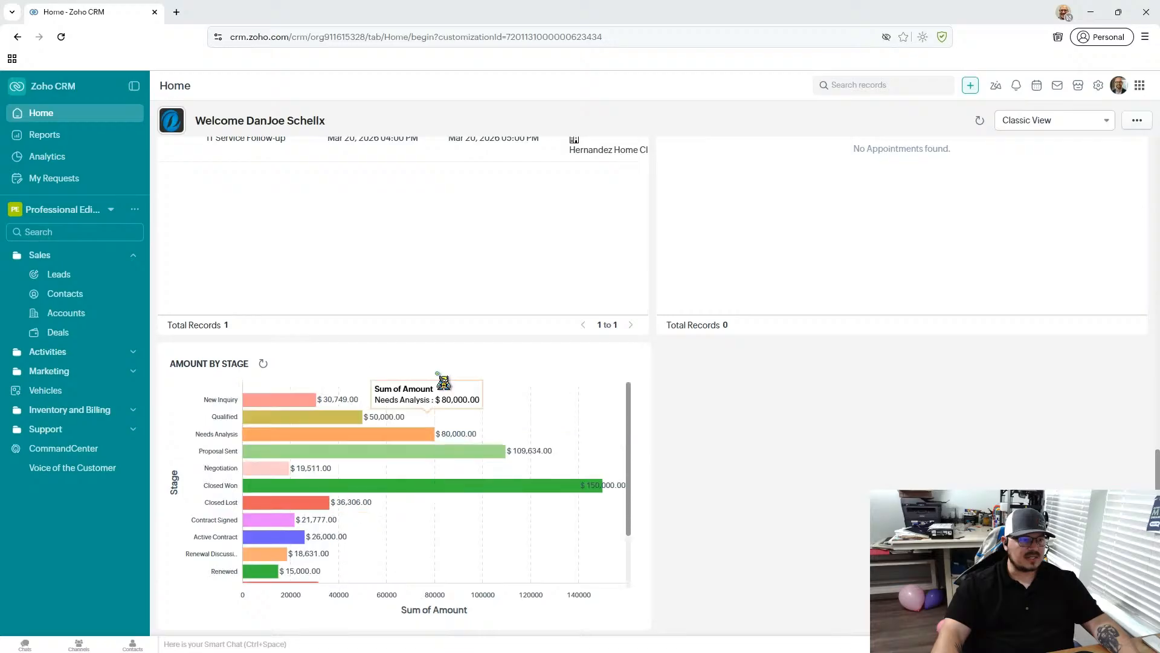
{"action": "scroll", "coordinate": [423, 482], "scroll_direction": "down", "scroll_amount": 1}
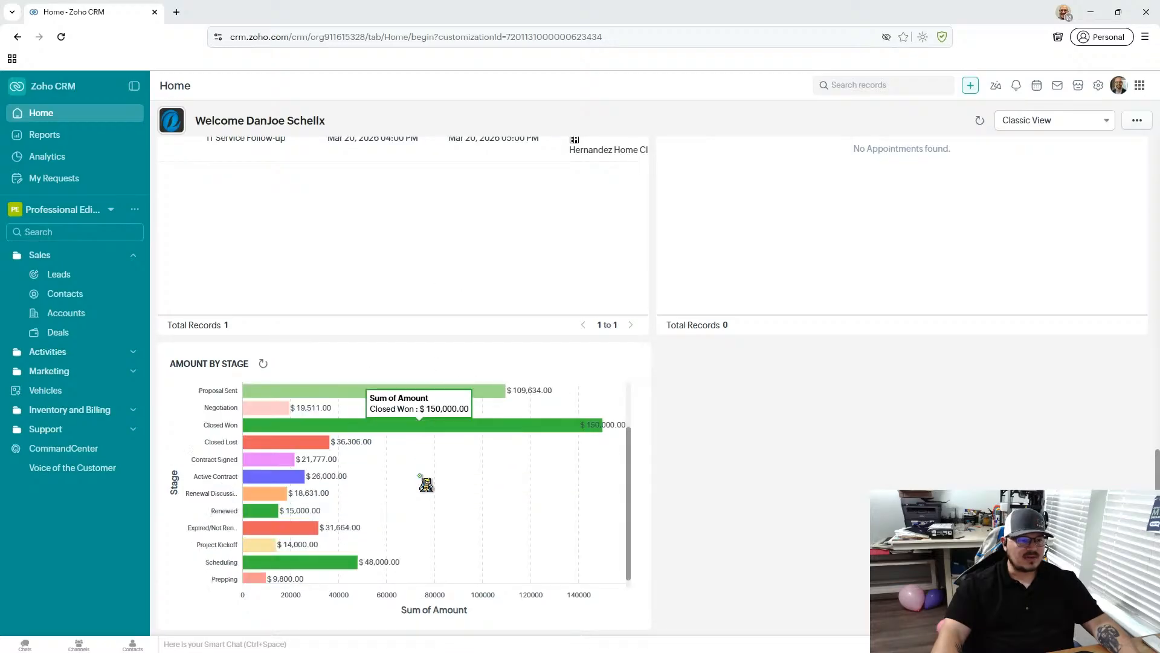
{"action": "scroll", "coordinate": [426, 509], "scroll_direction": "up", "scroll_amount": 1}
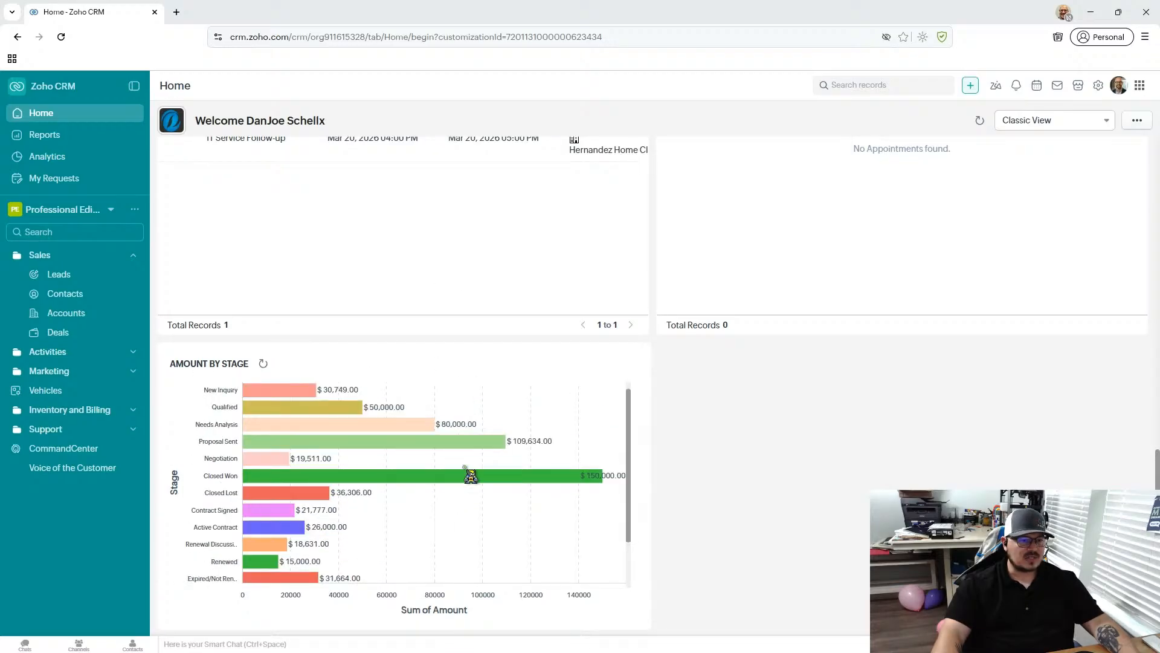
{"action": "mouse_move", "coordinate": [280, 440]}
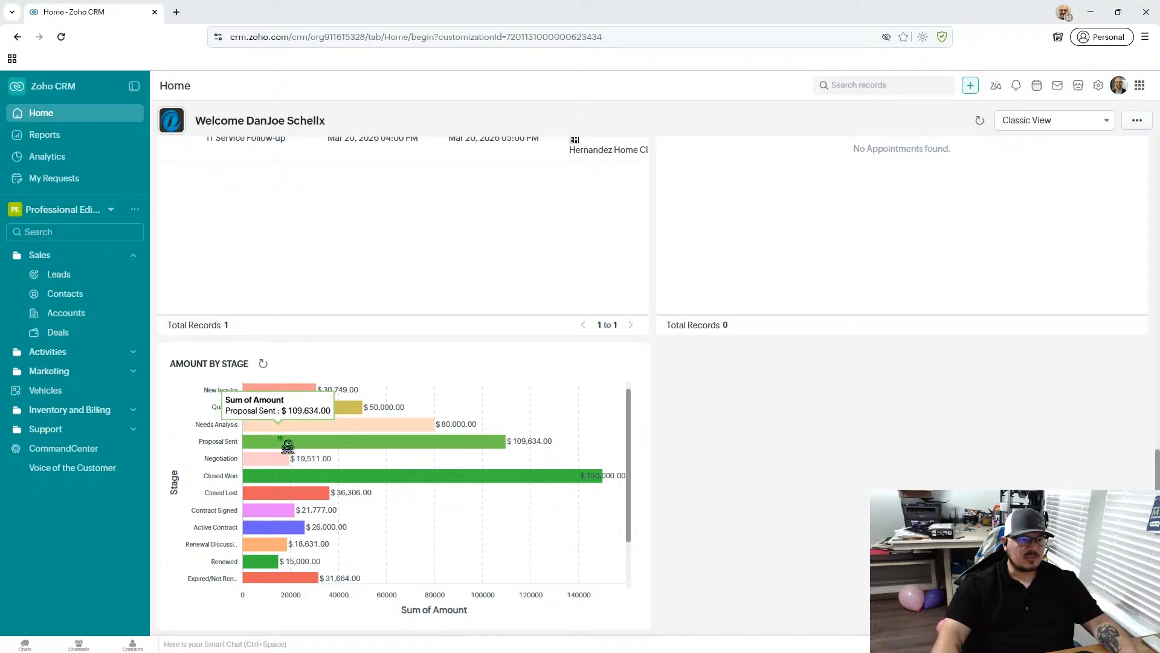
{"action": "scroll", "coordinate": [333, 444], "scroll_direction": "down", "scroll_amount": 1}
{"action": "scroll", "coordinate": [333, 444], "scroll_direction": "up", "scroll_amount": 1}
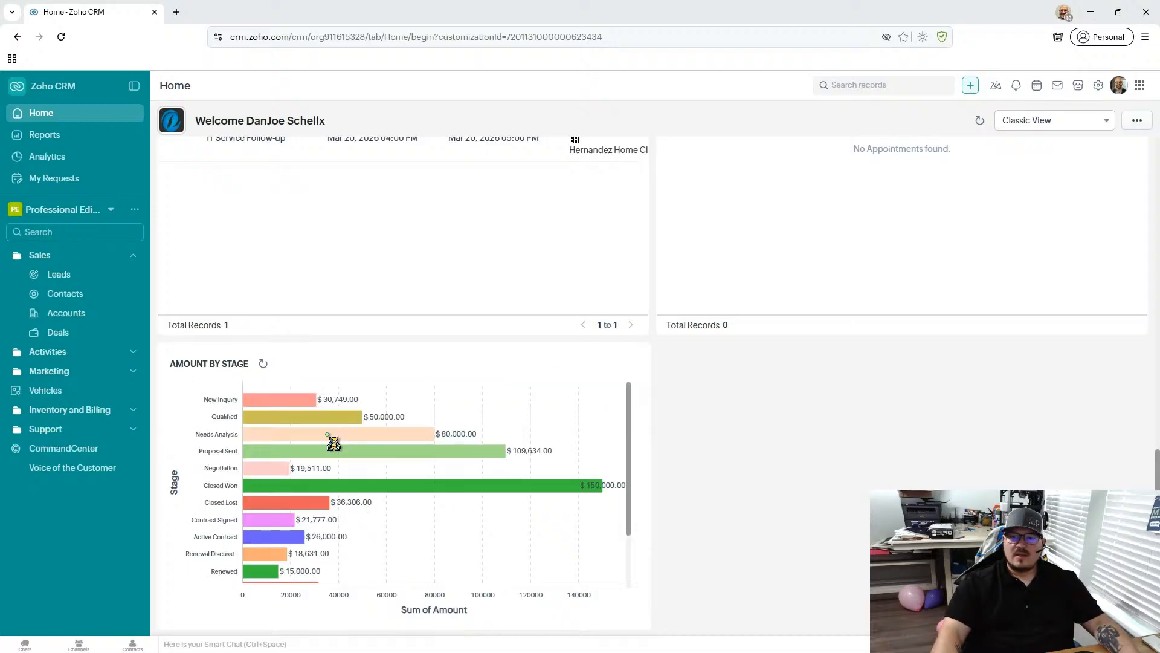
- Switch the Home page to Manager's Home and look over its monthly metrics and quarterly performance overview
{"action": "left_click", "coordinate": [1039, 121]}
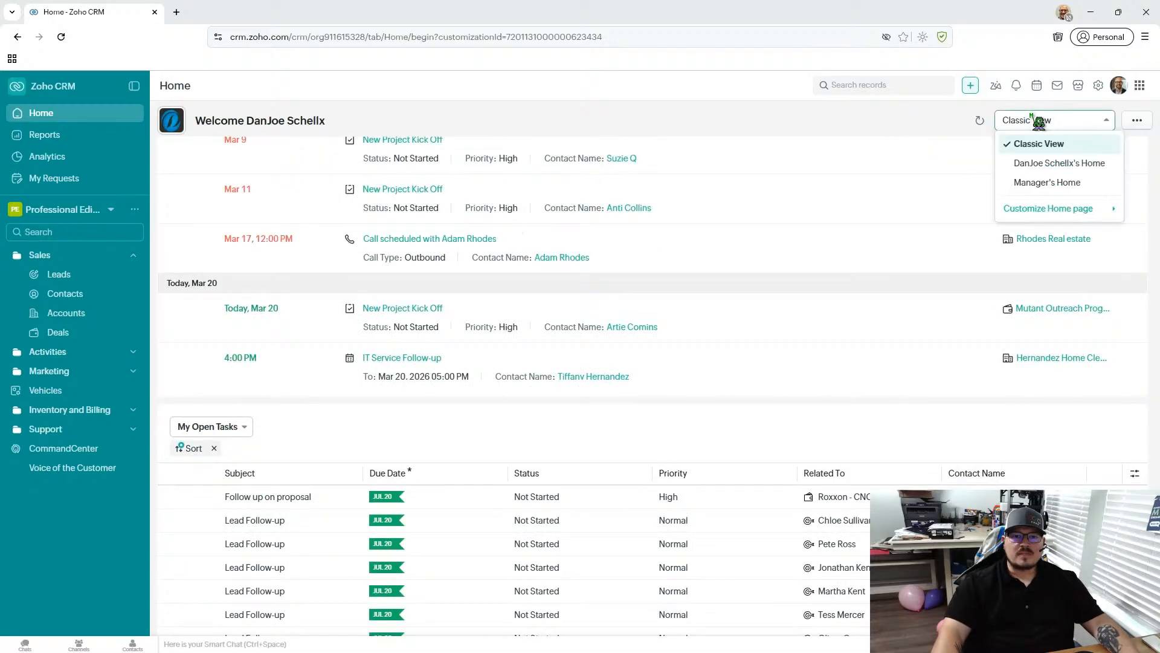
{"action": "left_click", "coordinate": [1047, 183]}
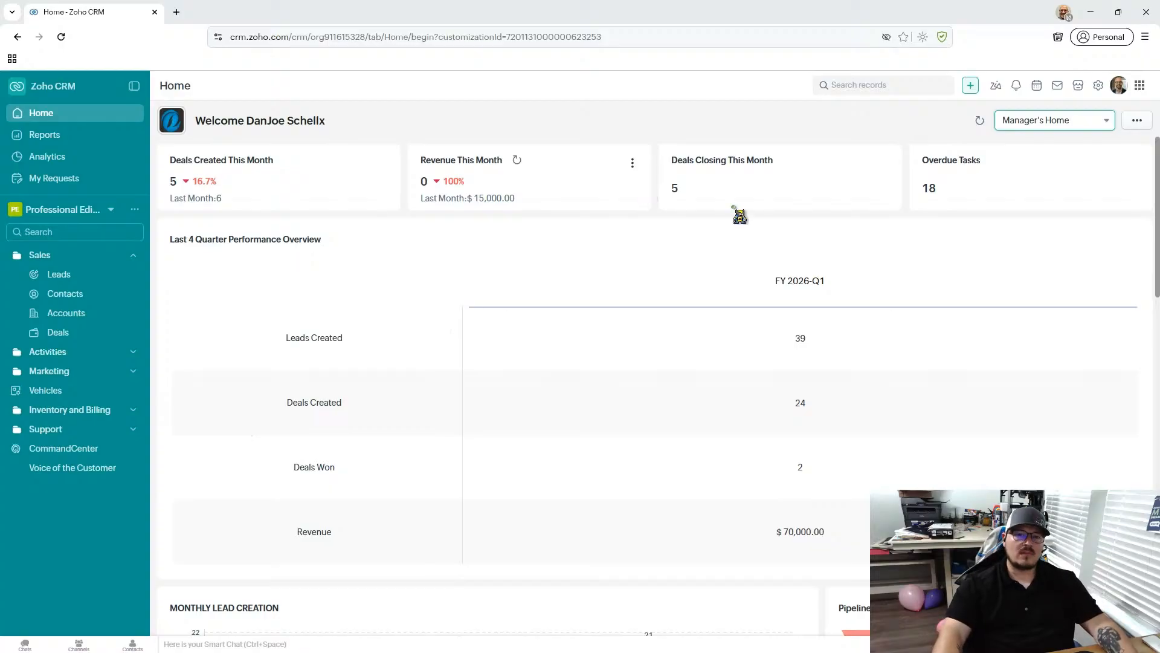
{"action": "mouse_move", "coordinate": [1157, 171]}
{"action": "left_mouse_down"}
{"action": "mouse_move", "coordinate": [1157, 311]}
{"action": "mouse_move", "coordinate": [1158, 163]}
{"action": "mouse_move", "coordinate": [1158, 192]}
{"action": "left_mouse_up"}
{"action": "scroll", "coordinate": [269, 155], "scroll_direction": "up", "scroll_amount": 1}
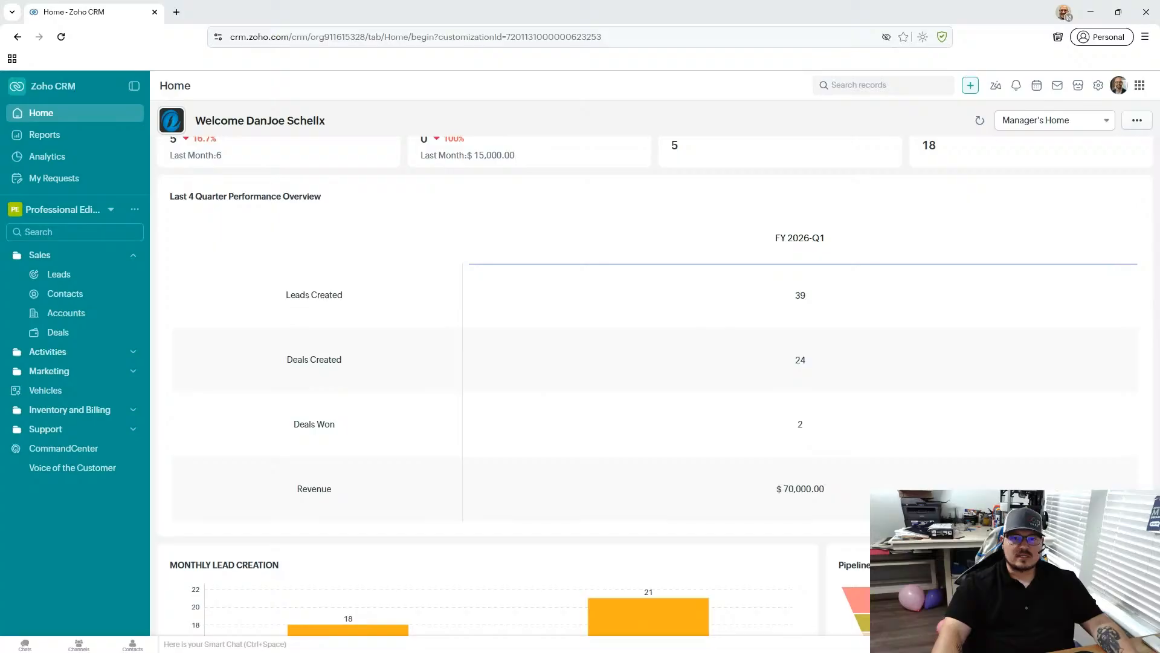
- Review the Manager's Home lead and pipeline components and drill into the February 2026 leads of Monthly Lead Creation
{"action": "scroll", "coordinate": [1146, 218], "scroll_direction": "down", "scroll_amount": 6}
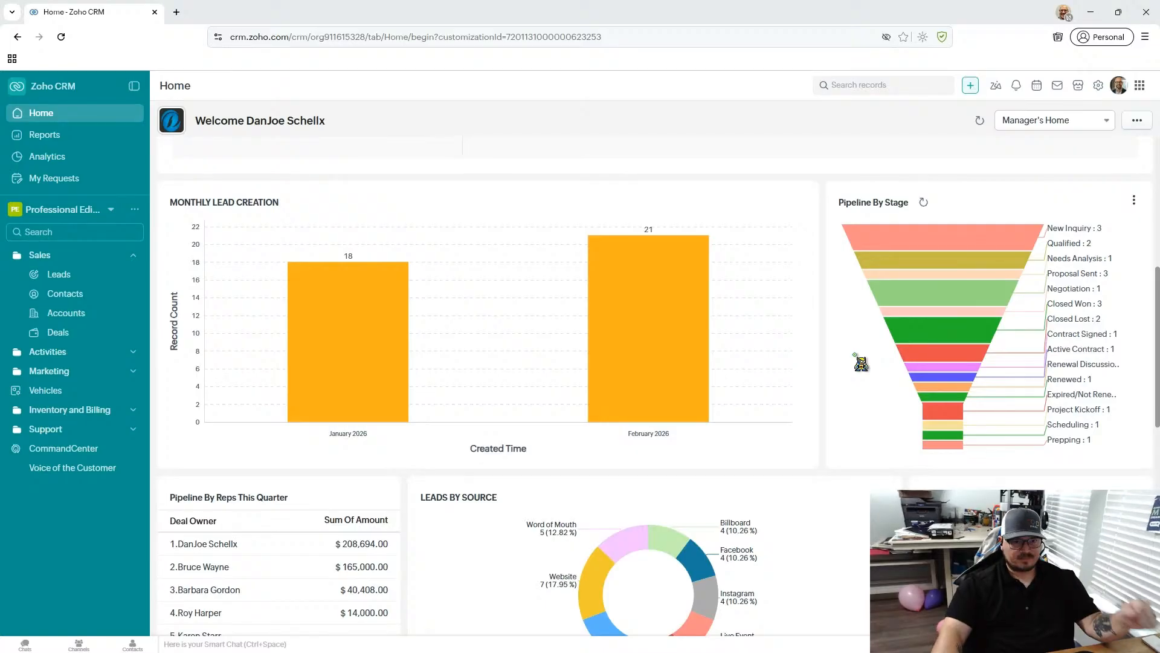
{"action": "scroll", "coordinate": [861, 362], "scroll_direction": "down", "scroll_amount": 3}
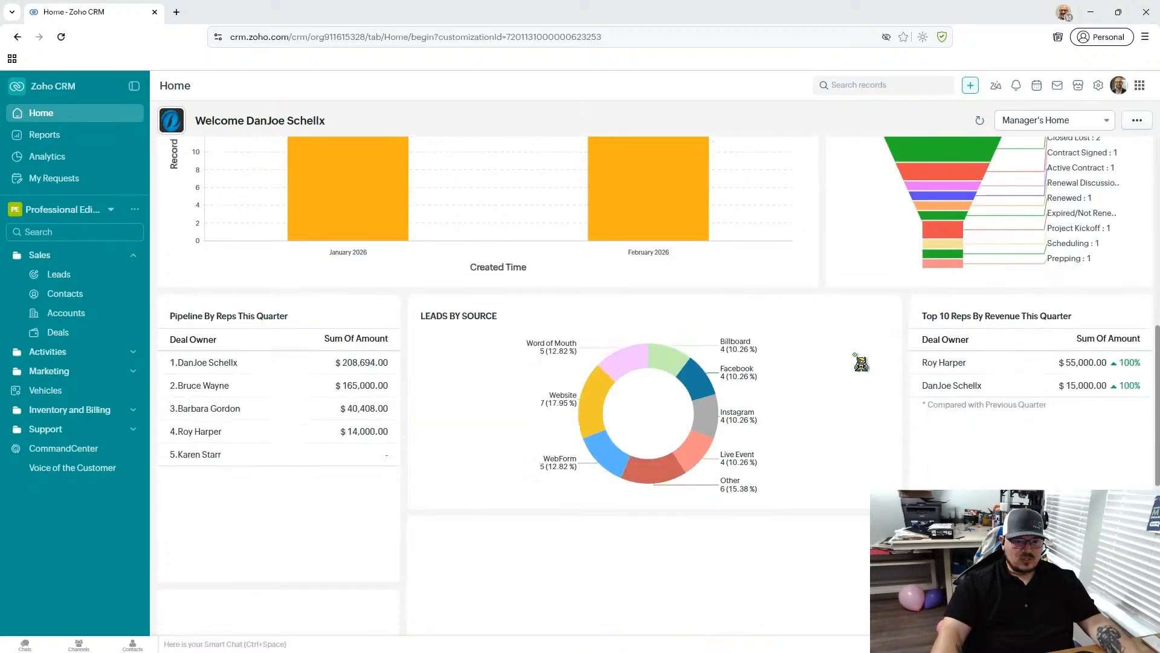
{"action": "scroll", "coordinate": [804, 362], "scroll_direction": "up", "scroll_amount": 3}
{"action": "scroll", "coordinate": [825, 345], "scroll_direction": "up", "scroll_amount": 1}
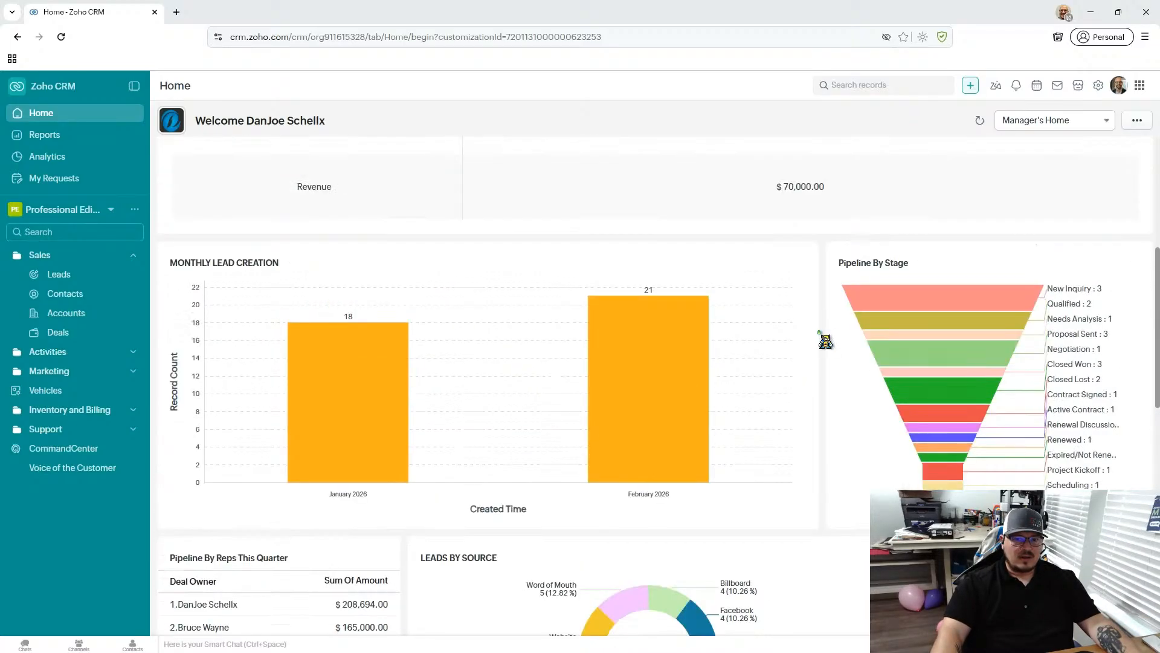
{"action": "mouse_move", "coordinate": [626, 362]}
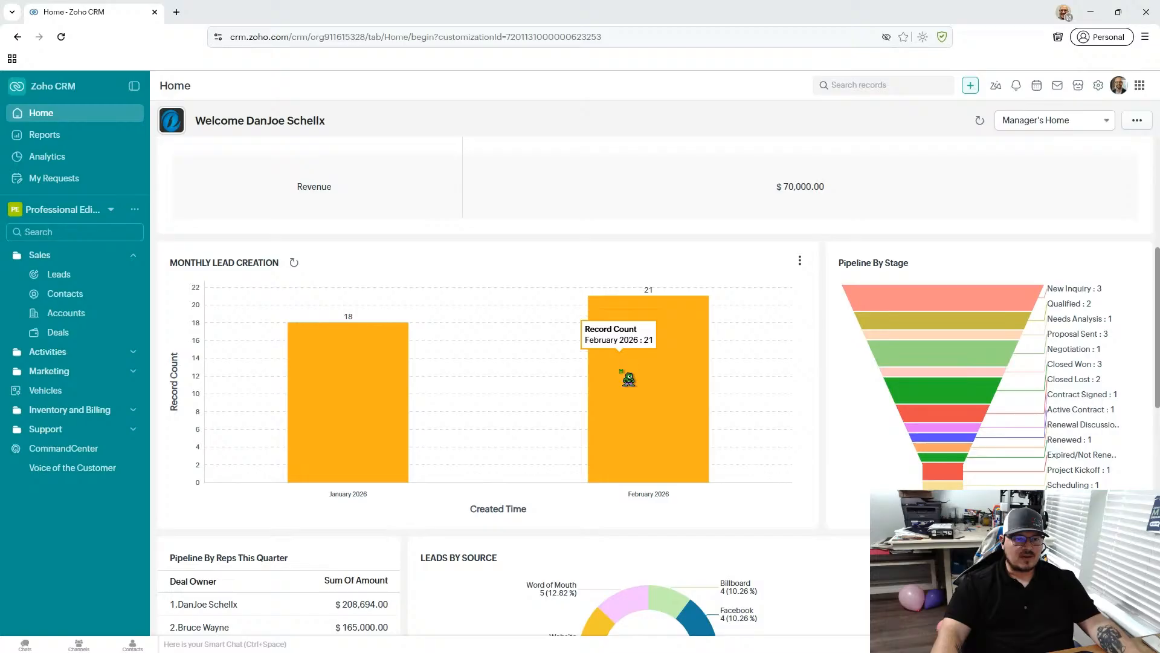
{"action": "left_click", "coordinate": [668, 396]}
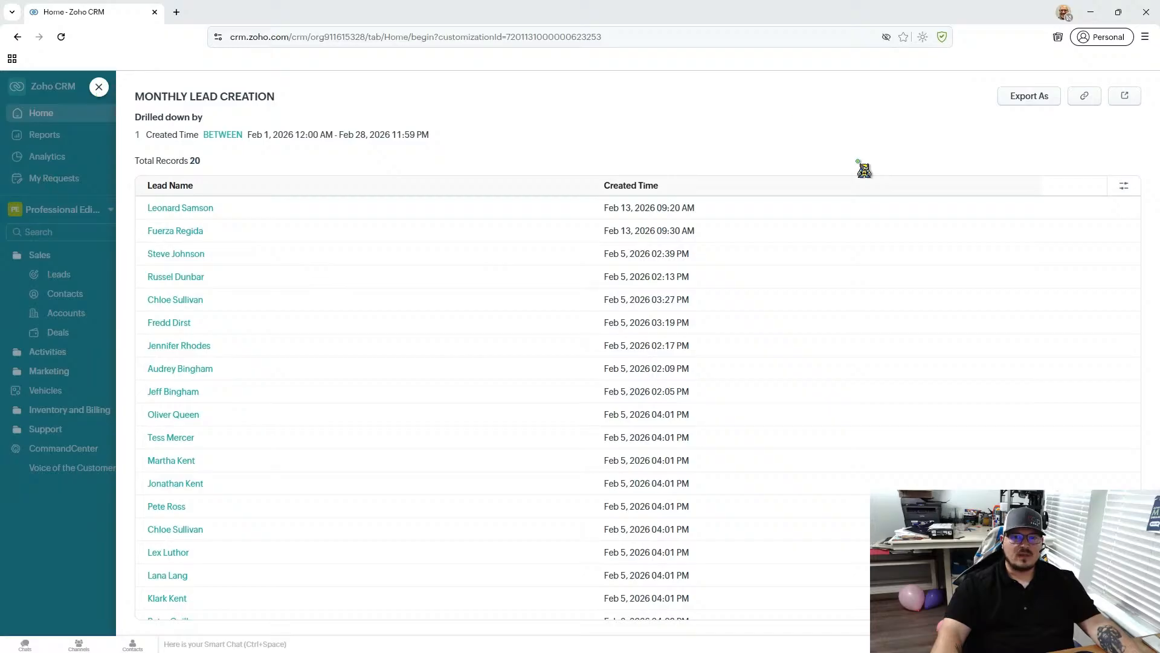
- Try placing First Name and Last Name columns ahead of Lead Name in the Monthly Lead Creation list
{"action": "left_click", "coordinate": [1123, 190]}
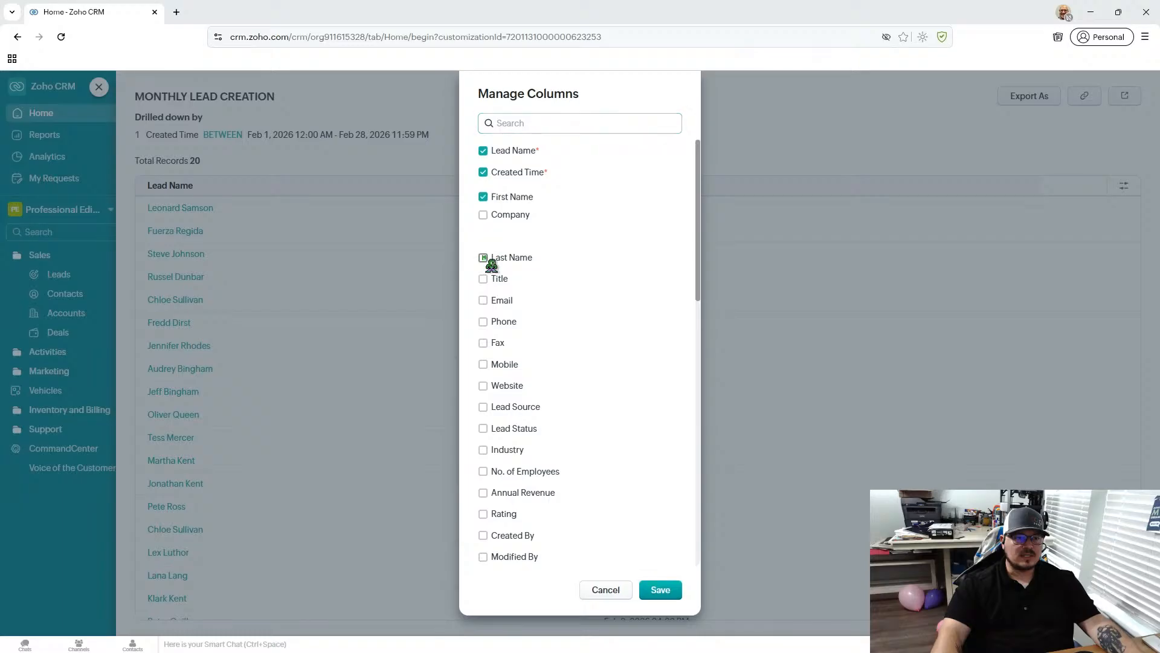
{"action": "left_click", "coordinate": [487, 258]}
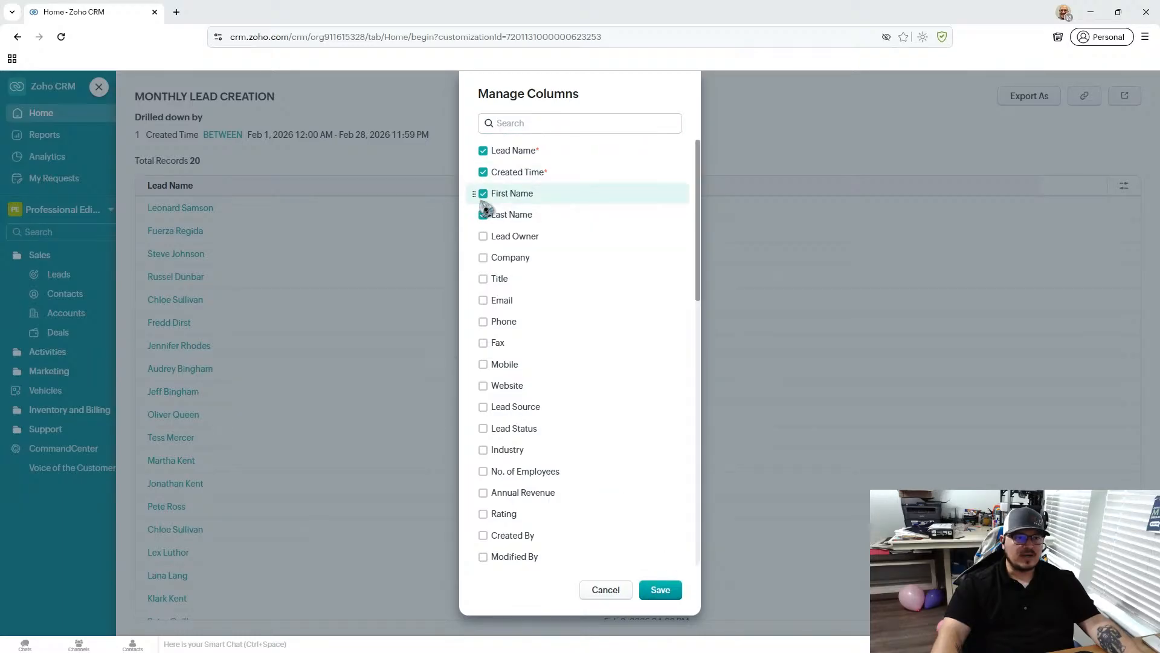
{"action": "left_click_drag", "start_coordinate": [479, 194], "coordinate": [479, 153]}
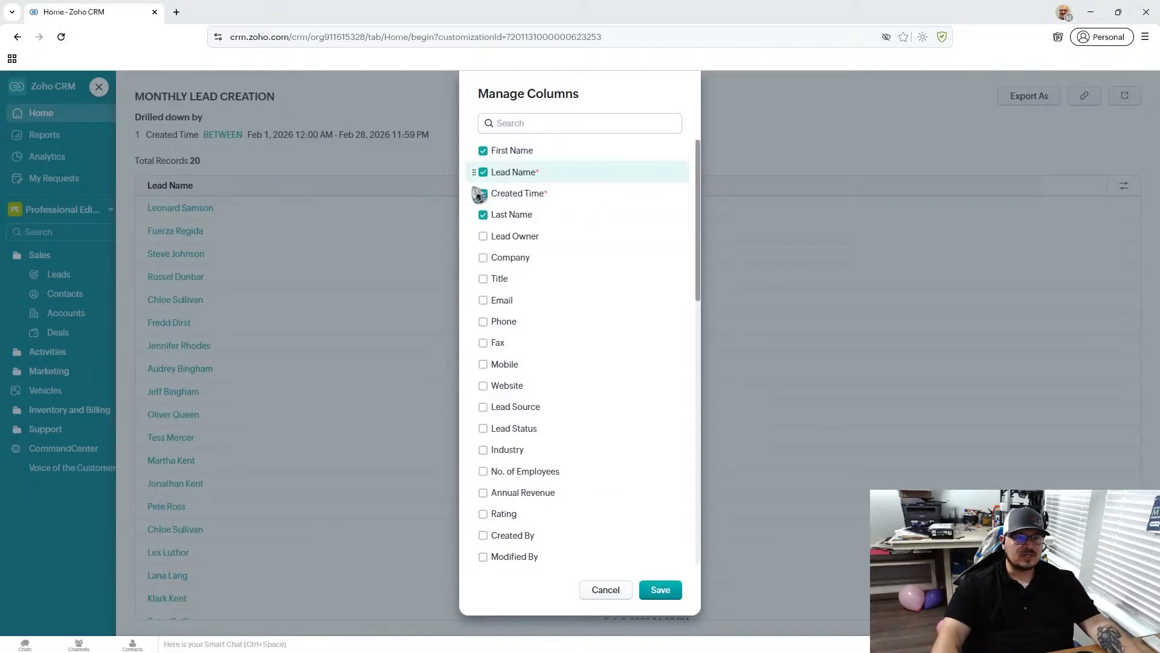
{"action": "left_click_drag", "start_coordinate": [480, 215], "coordinate": [482, 172]}
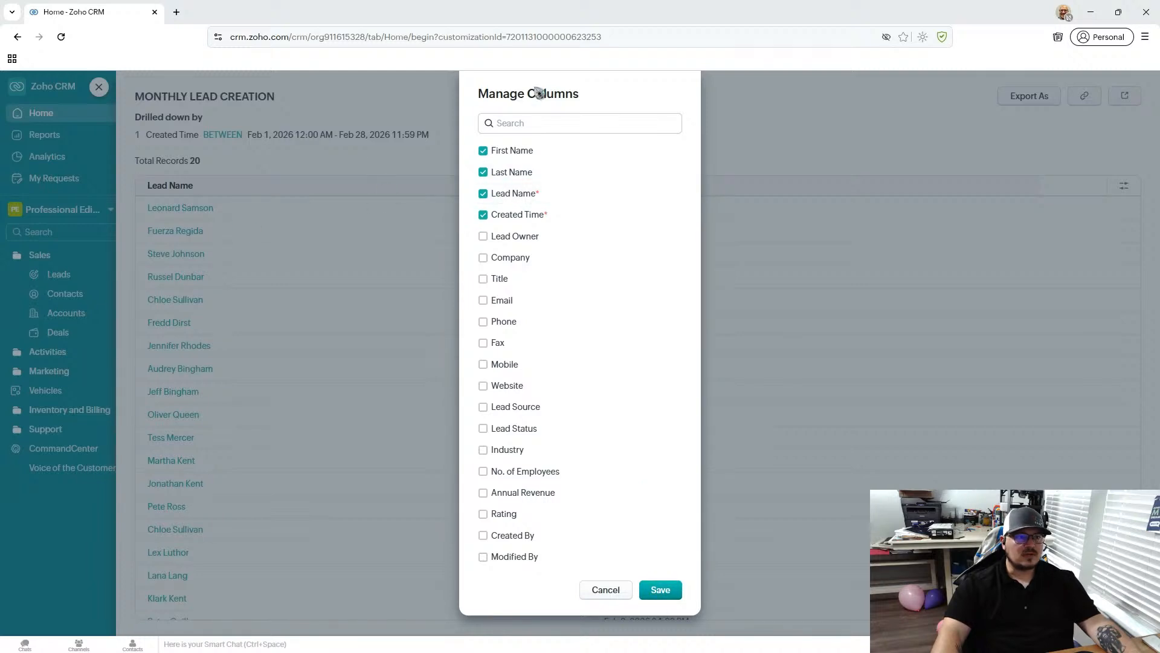
{"action": "left_click", "coordinate": [482, 172]}
{"action": "left_click", "coordinate": [483, 150]}
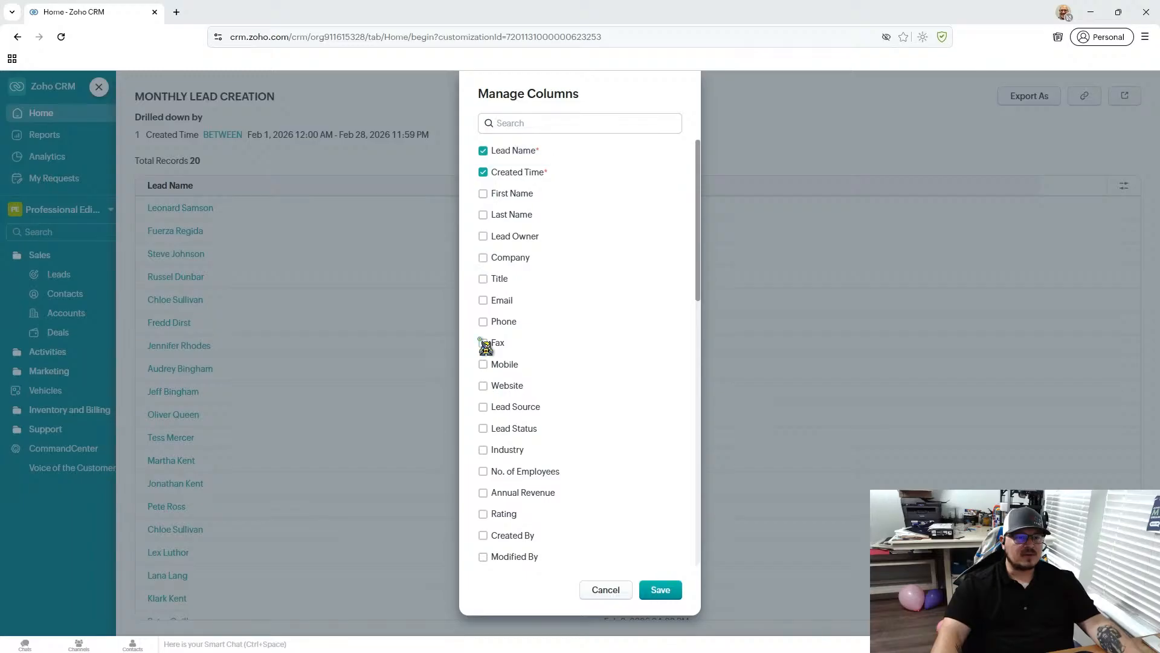
- Add the Email and Phone columns to the Monthly Lead Creation list and save the column selection
{"action": "left_click", "coordinate": [483, 301]}
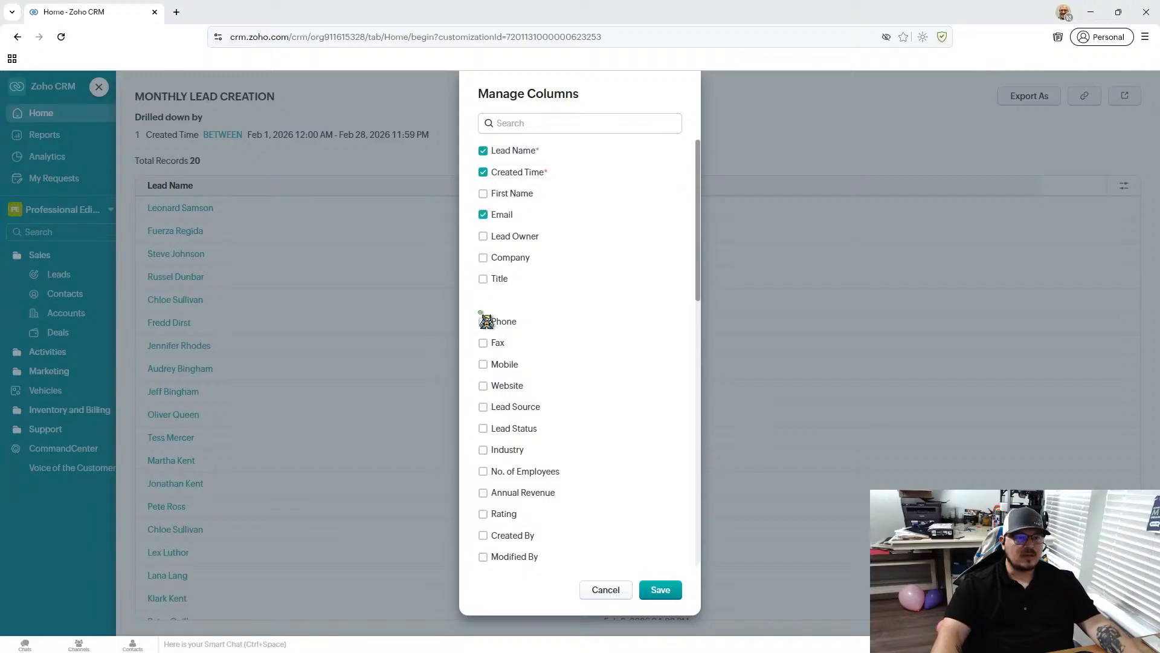
{"action": "left_click", "coordinate": [483, 322]}
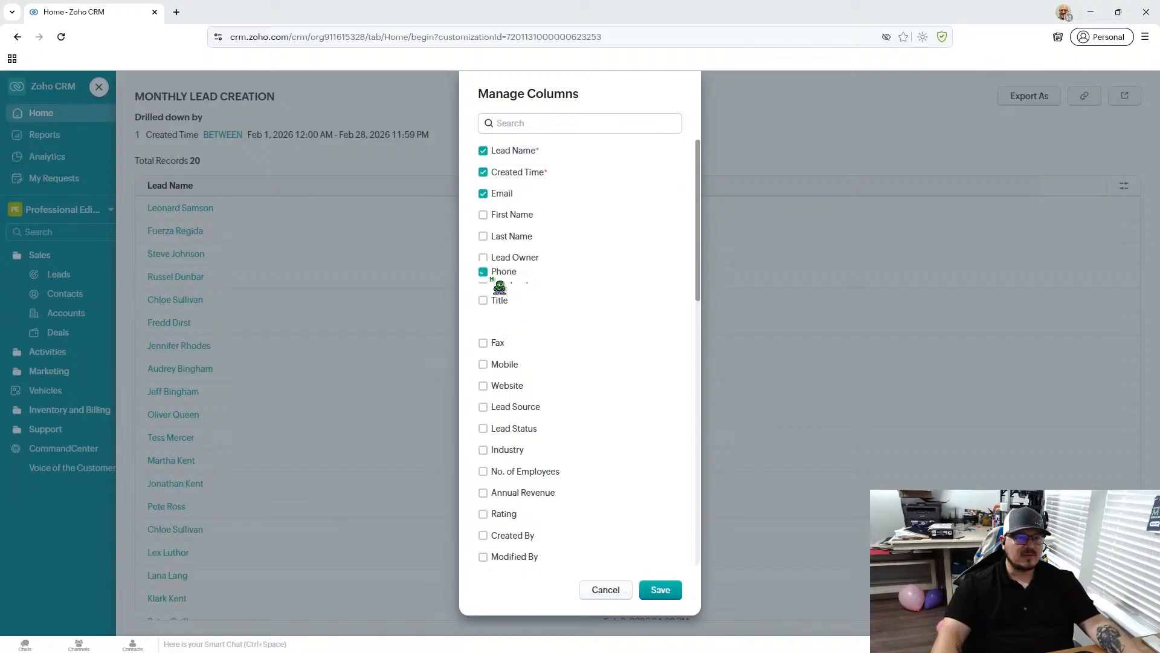
{"action": "left_click", "coordinate": [660, 589]}
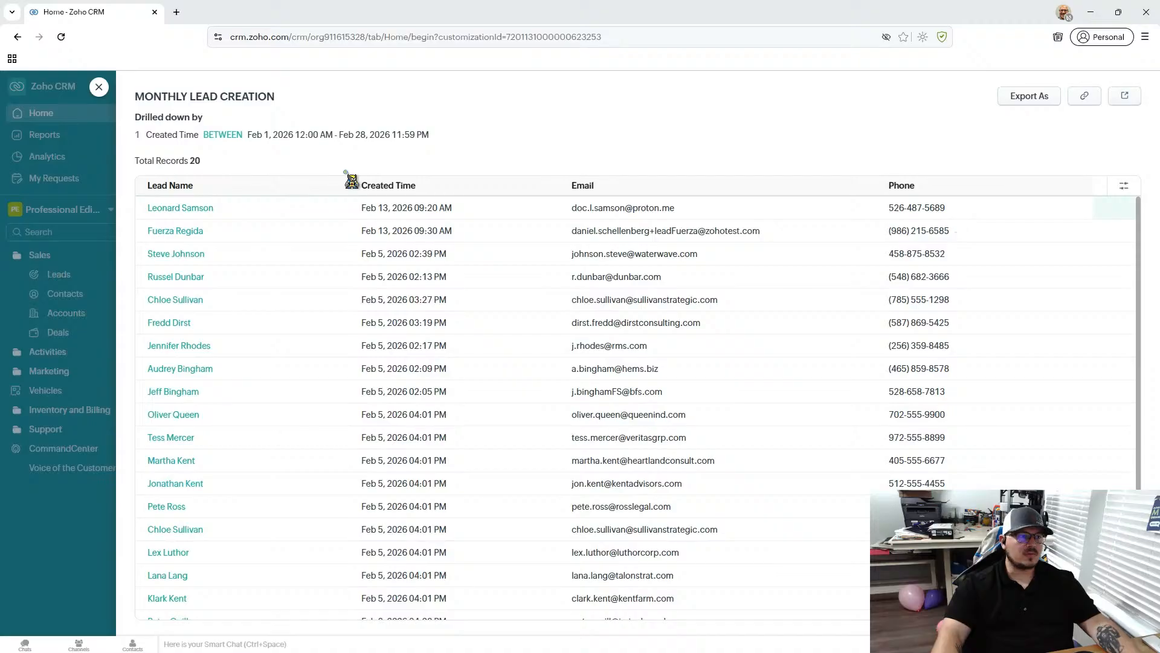
- Close the Monthly Lead Creation drill-down and switch the Home page from Manager's Home to the personal home view
{"action": "left_click", "coordinate": [98, 88]}
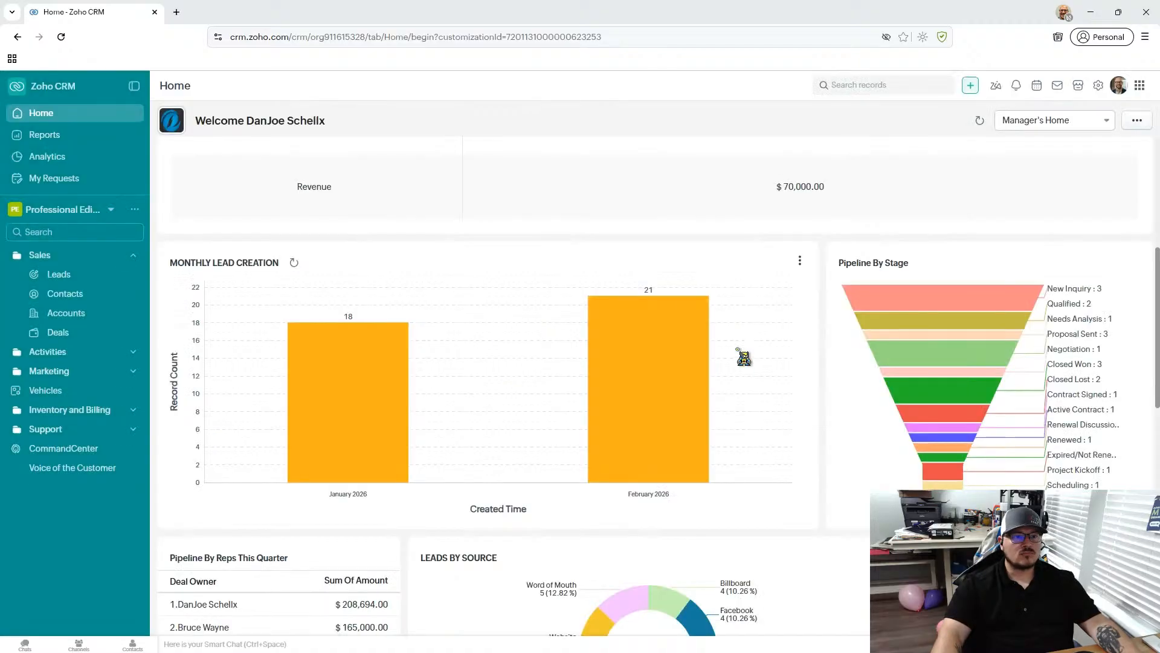
{"action": "scroll", "coordinate": [743, 357], "scroll_direction": "up", "scroll_amount": 5}
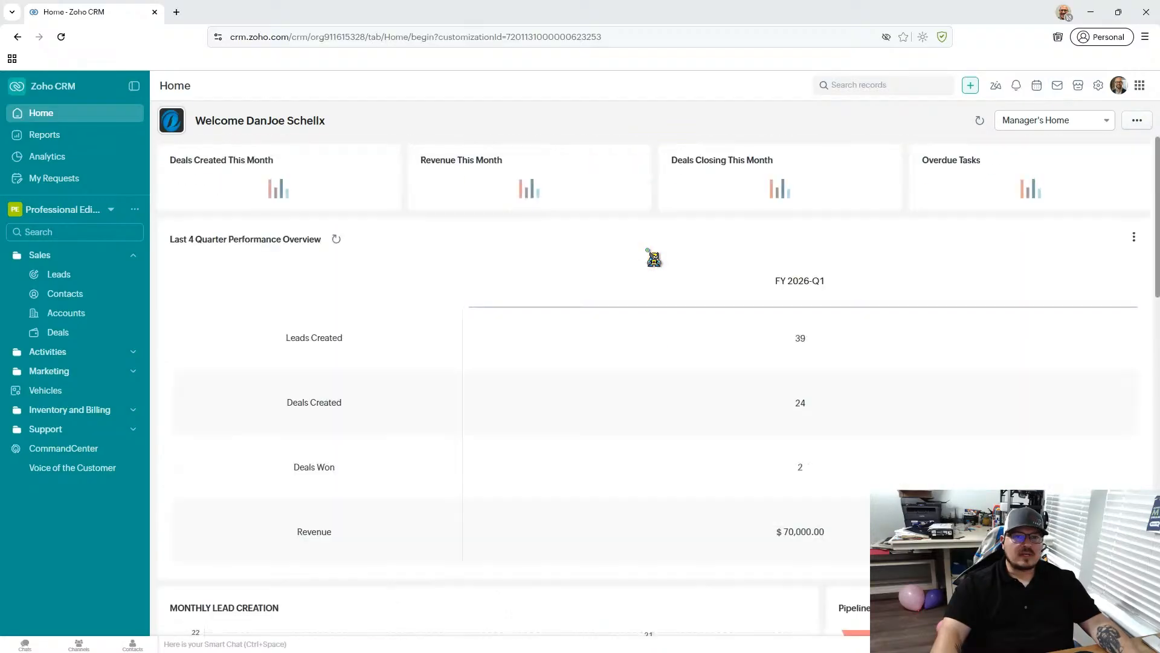
{"action": "left_click", "coordinate": [1049, 123]}
{"action": "left_click", "coordinate": [1049, 169]}
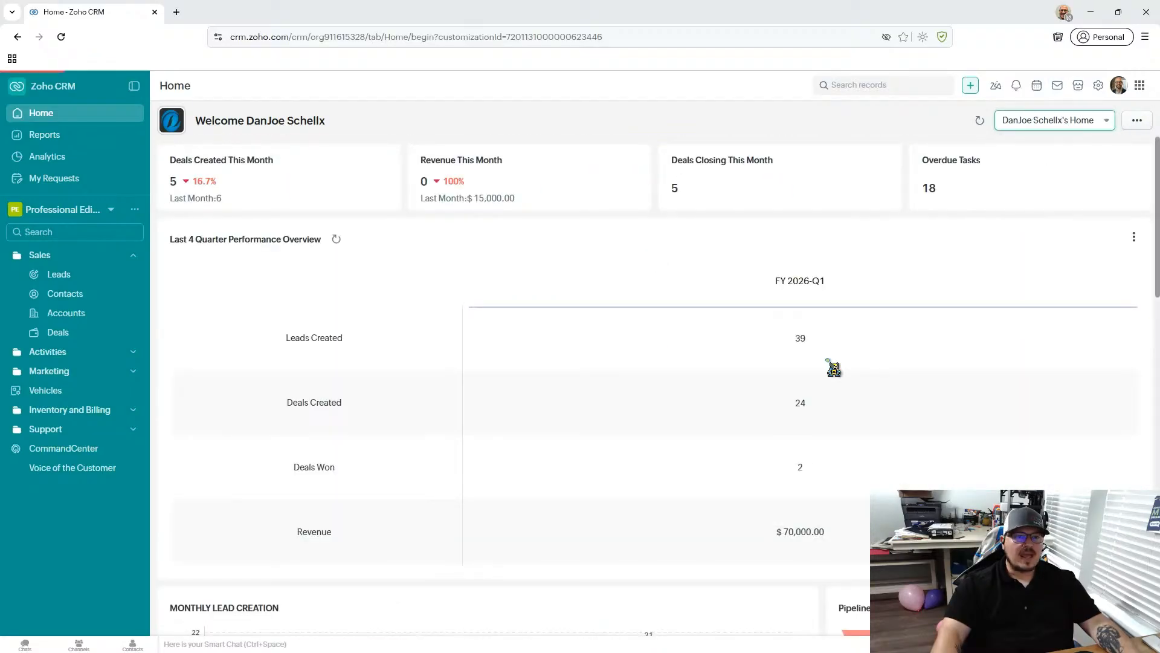
- Try reordering the personal home so Projects not moved in the last week sits below My Calls Today, and discard the change
{"action": "left_click", "coordinate": [1136, 120]}
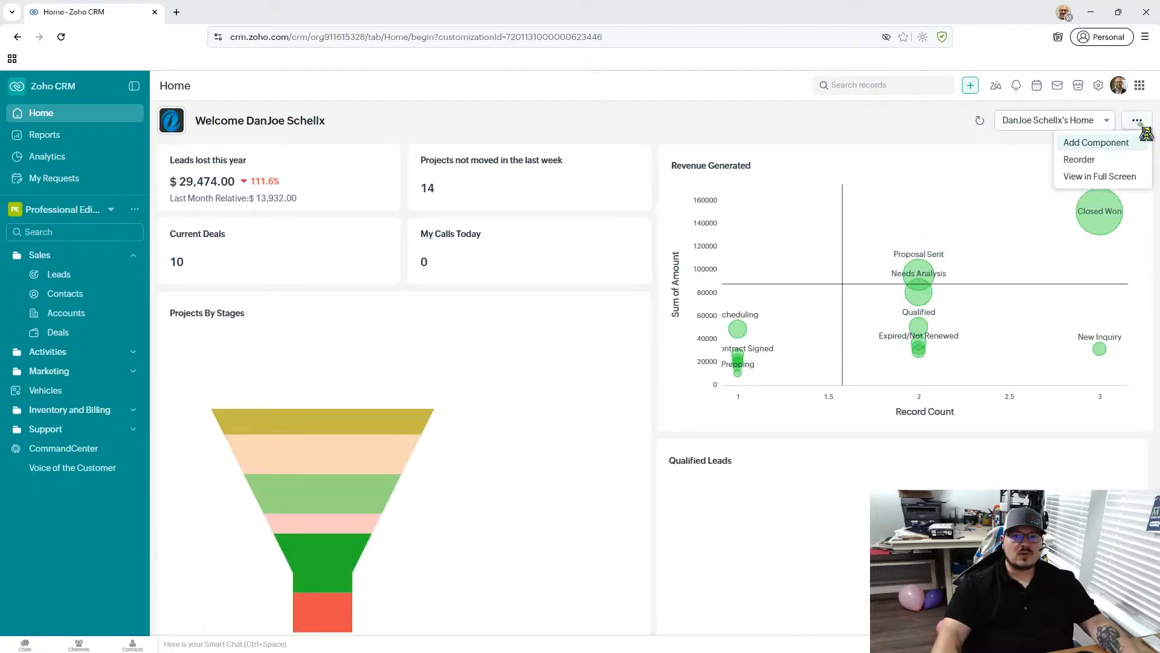
{"action": "left_click", "coordinate": [467, 209]}
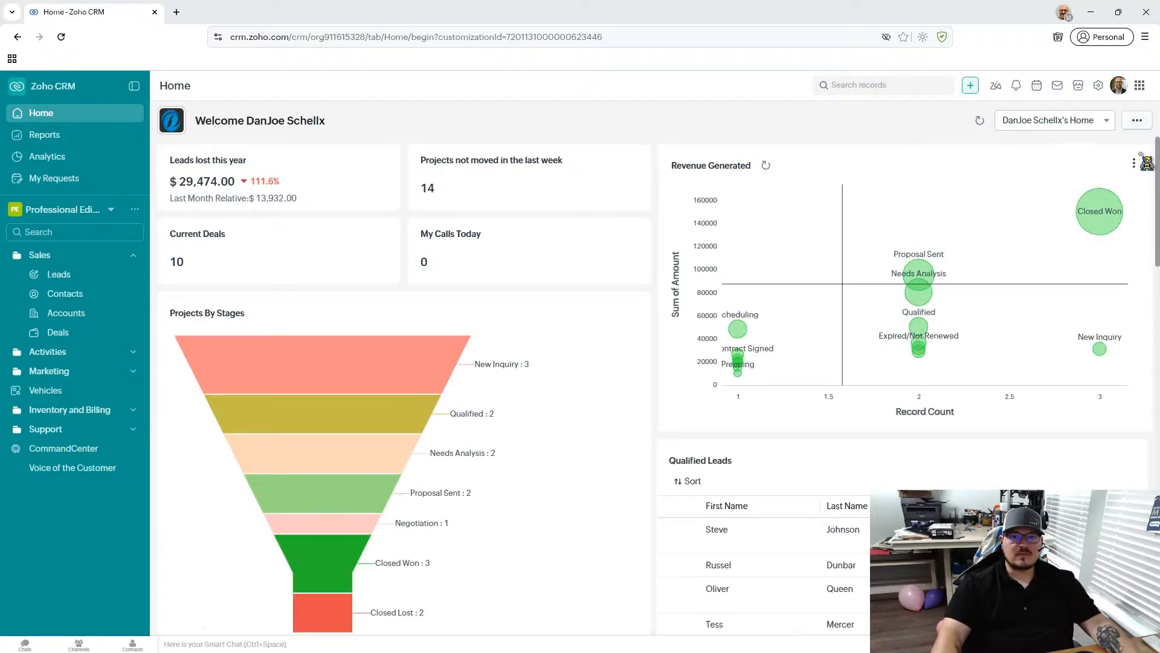
{"action": "left_click", "coordinate": [1132, 122]}
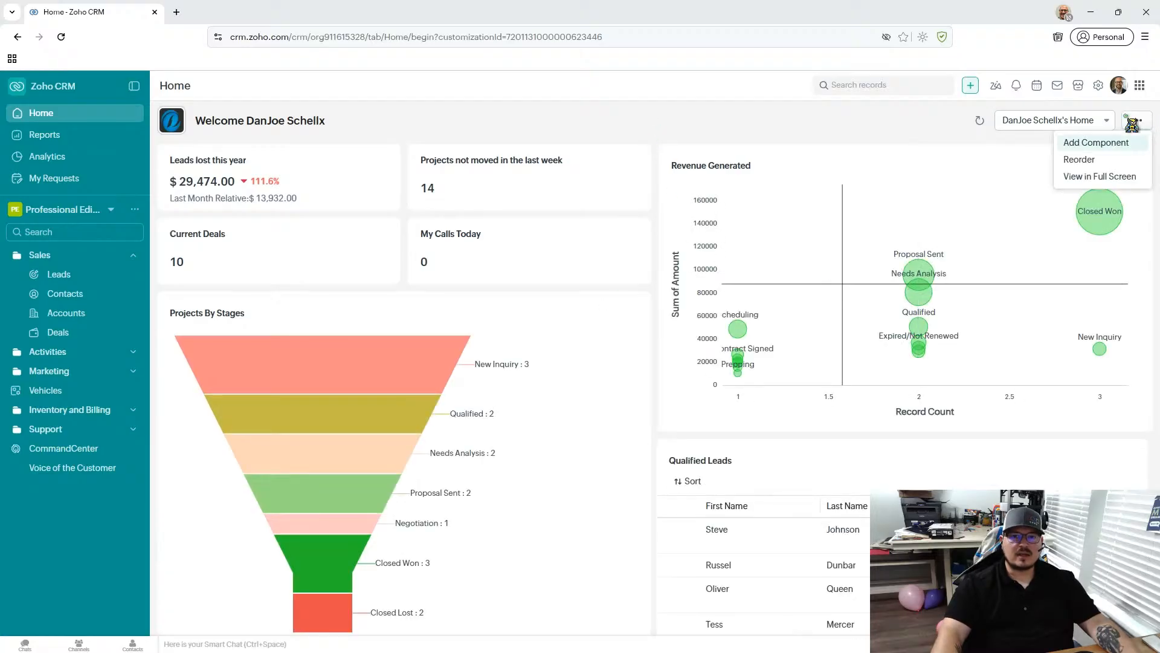
{"action": "left_click", "coordinate": [1080, 160]}
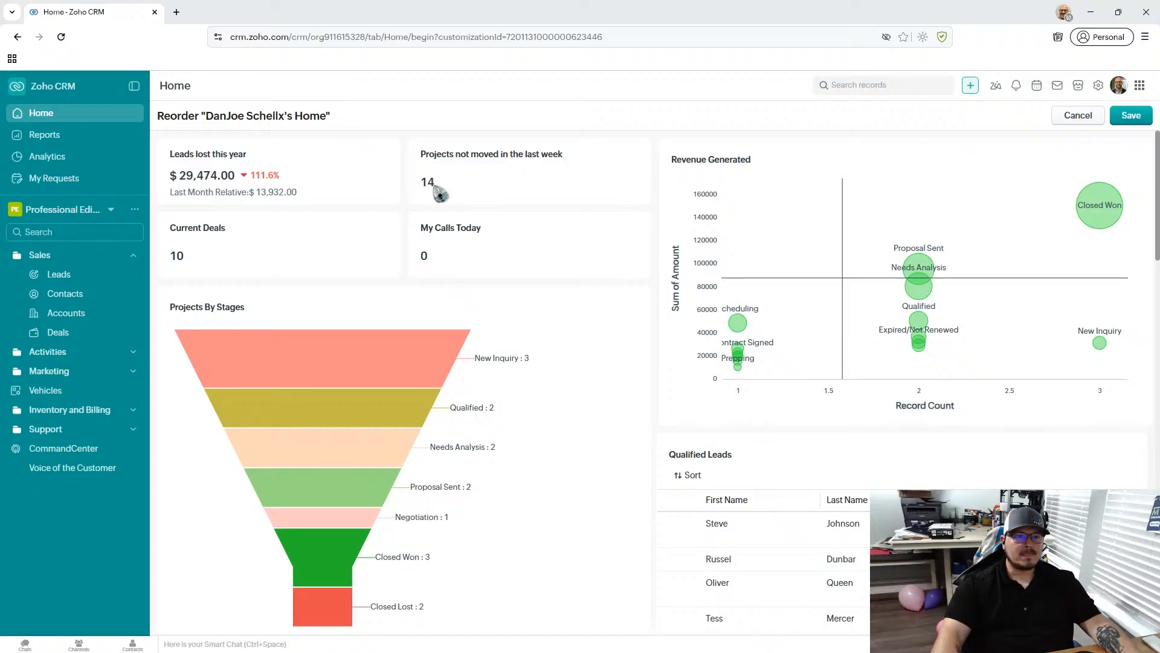
{"action": "left_click", "coordinate": [502, 171]}
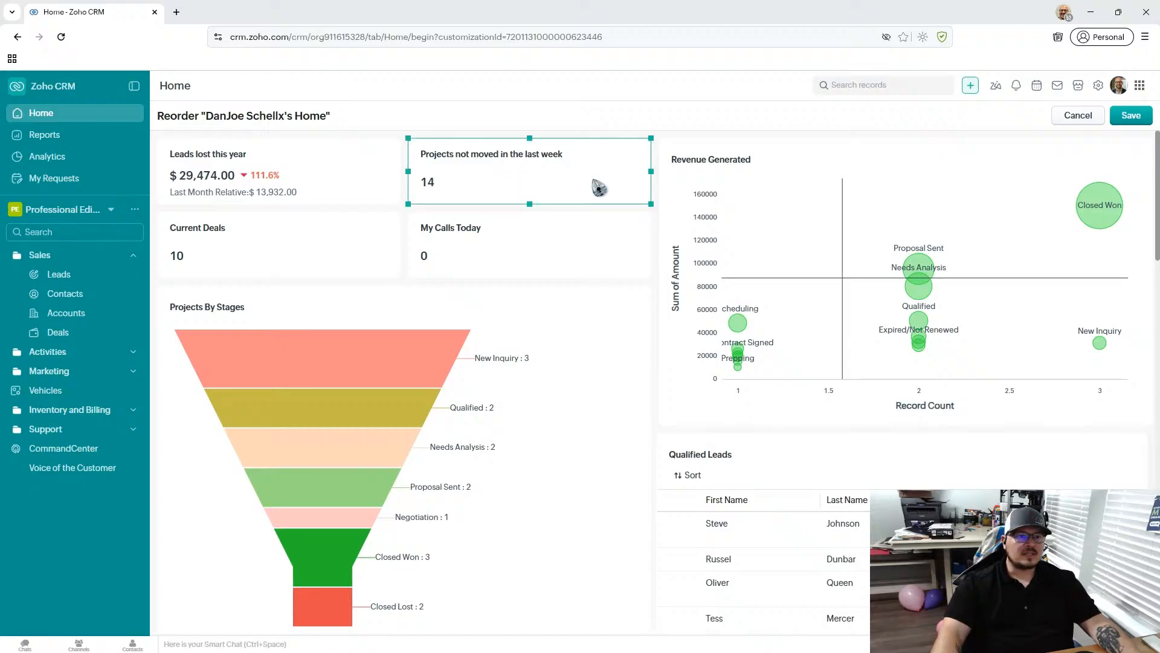
{"action": "left_click_drag", "start_coordinate": [599, 191], "coordinate": [592, 251]}
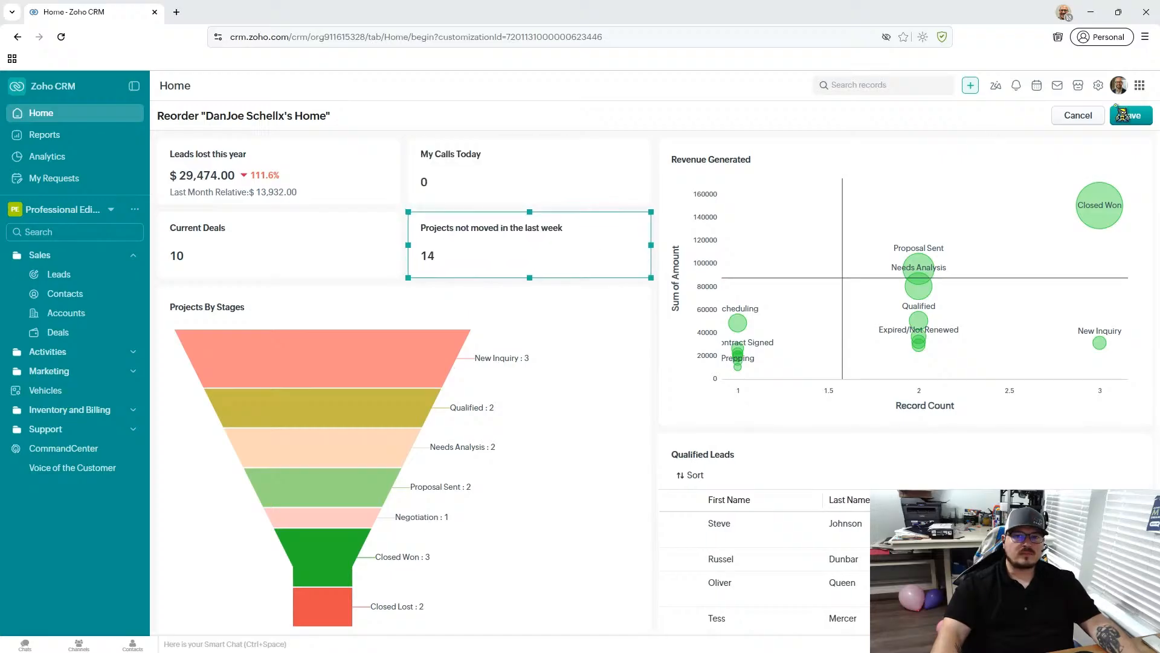
{"action": "left_click", "coordinate": [1082, 117]}
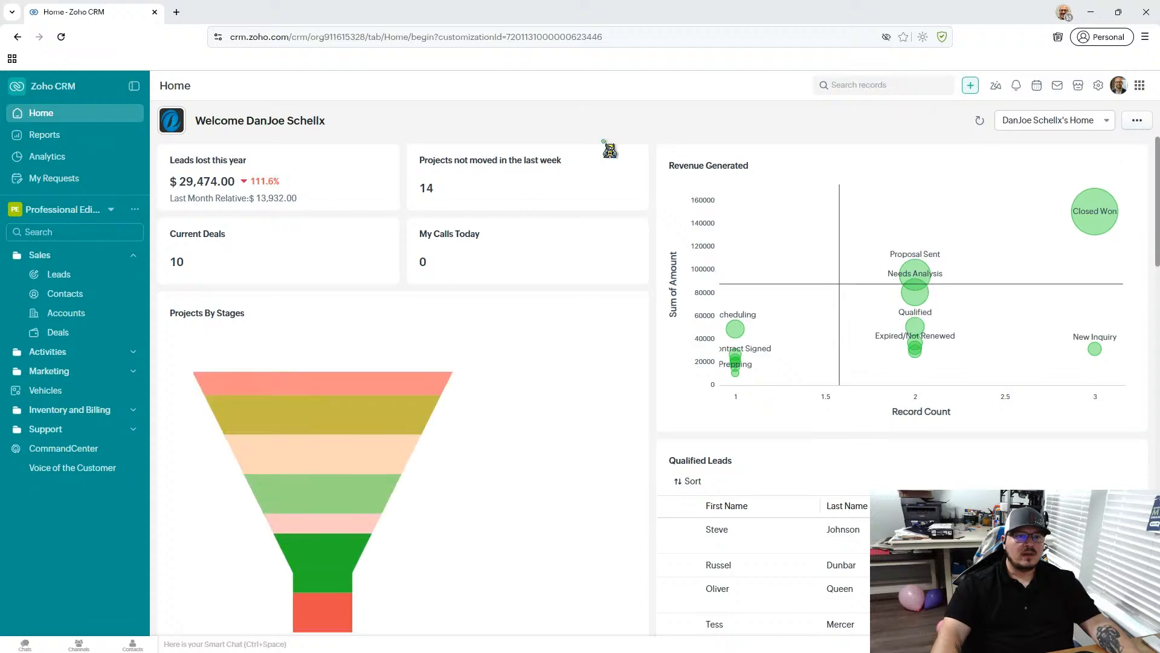
- Check the options of the Projects not moved in the last week component and open the Home page customization editor
{"action": "left_click", "coordinate": [629, 162]}
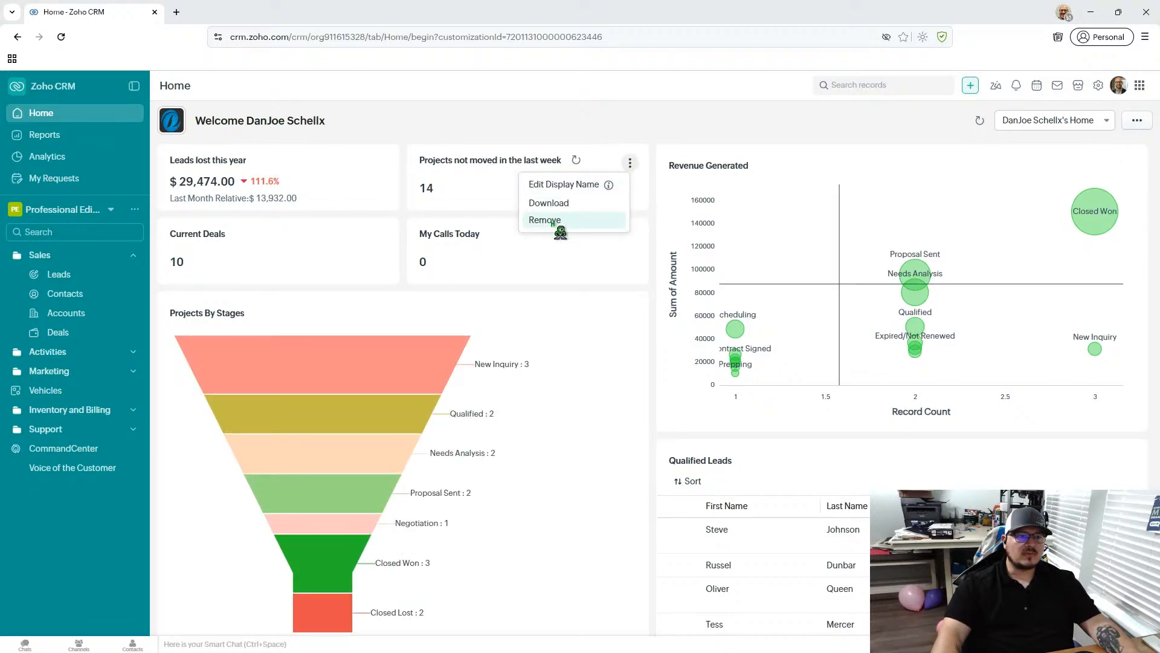
{"action": "left_click", "coordinate": [624, 122]}
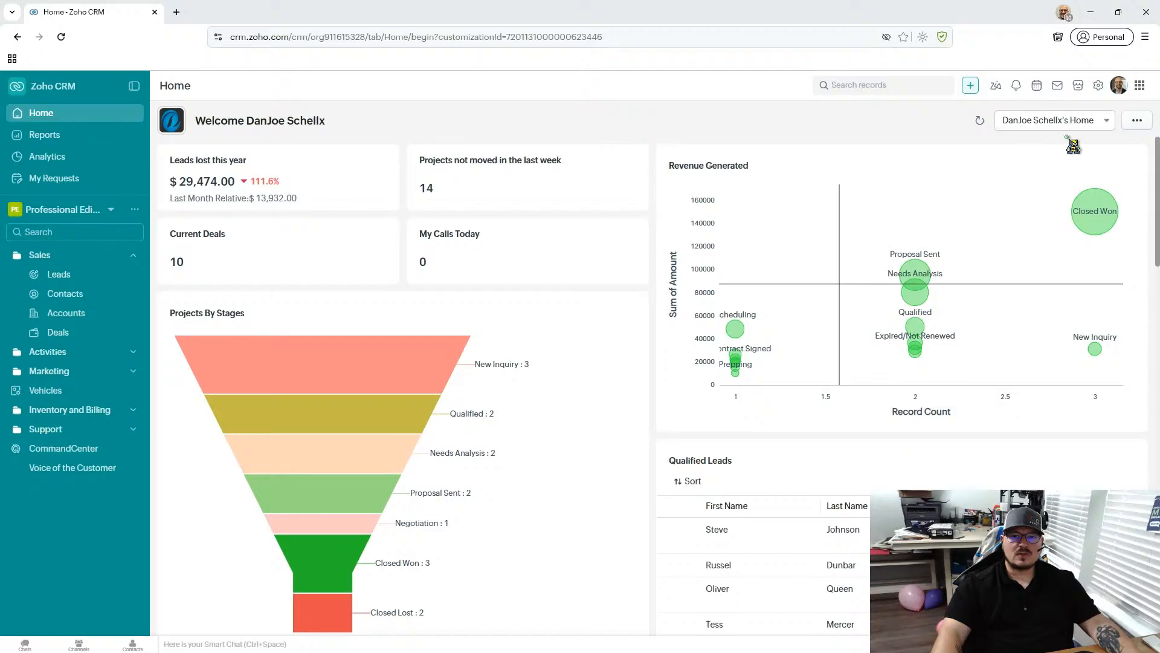
{"action": "left_click", "coordinate": [1136, 119]}
{"action": "left_click", "coordinate": [1128, 158]}
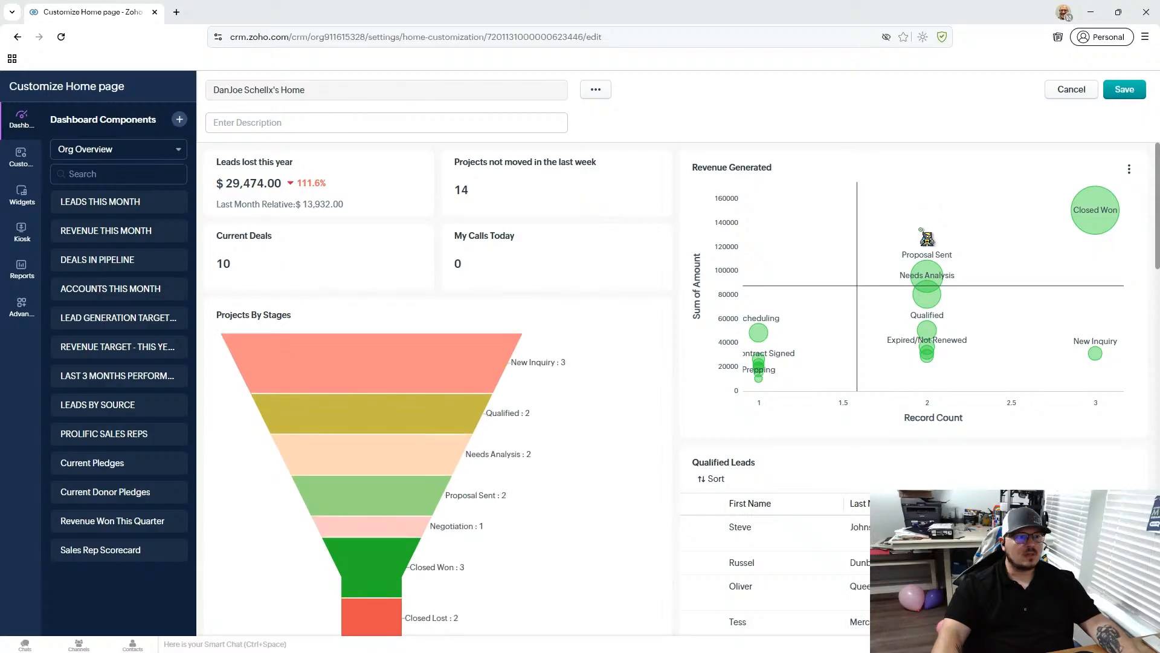
- Browse the available dashboards and list the dashboard components of Deal Insights
{"action": "left_click", "coordinate": [85, 151]}
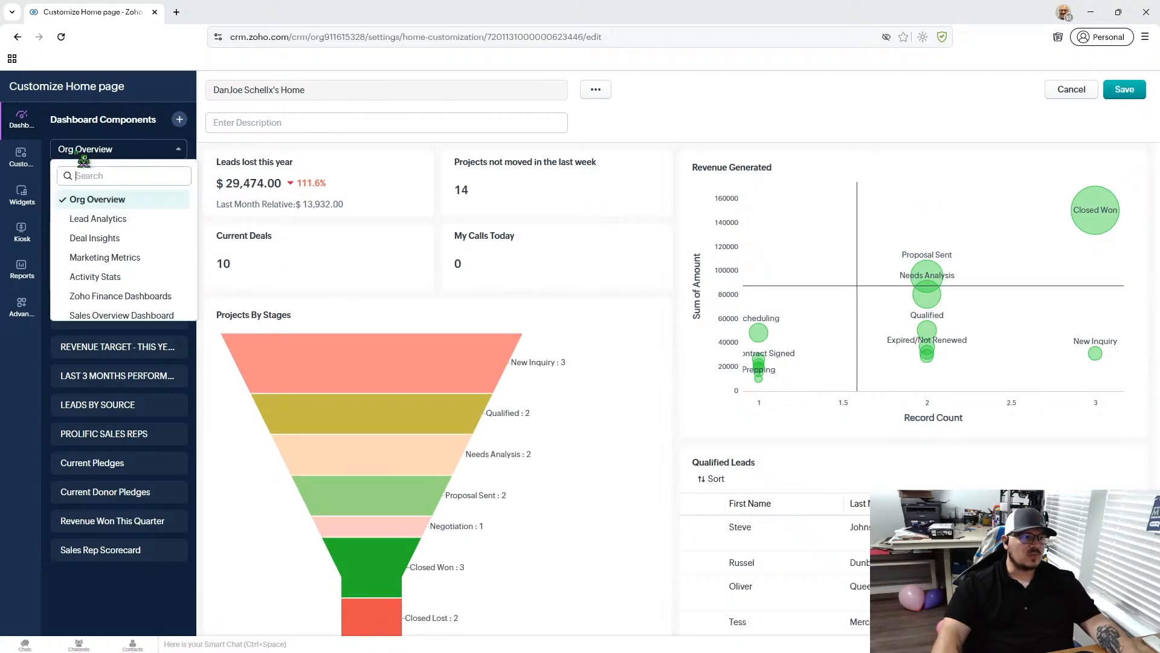
{"action": "left_click", "coordinate": [115, 153]}
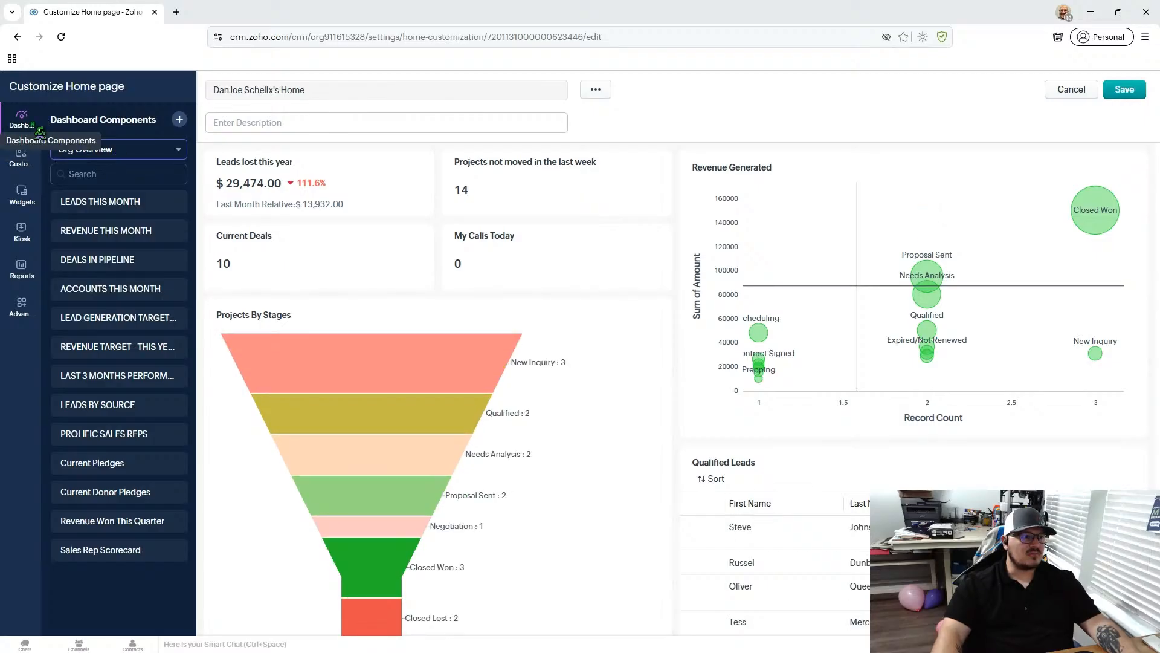
{"action": "left_click", "coordinate": [150, 153]}
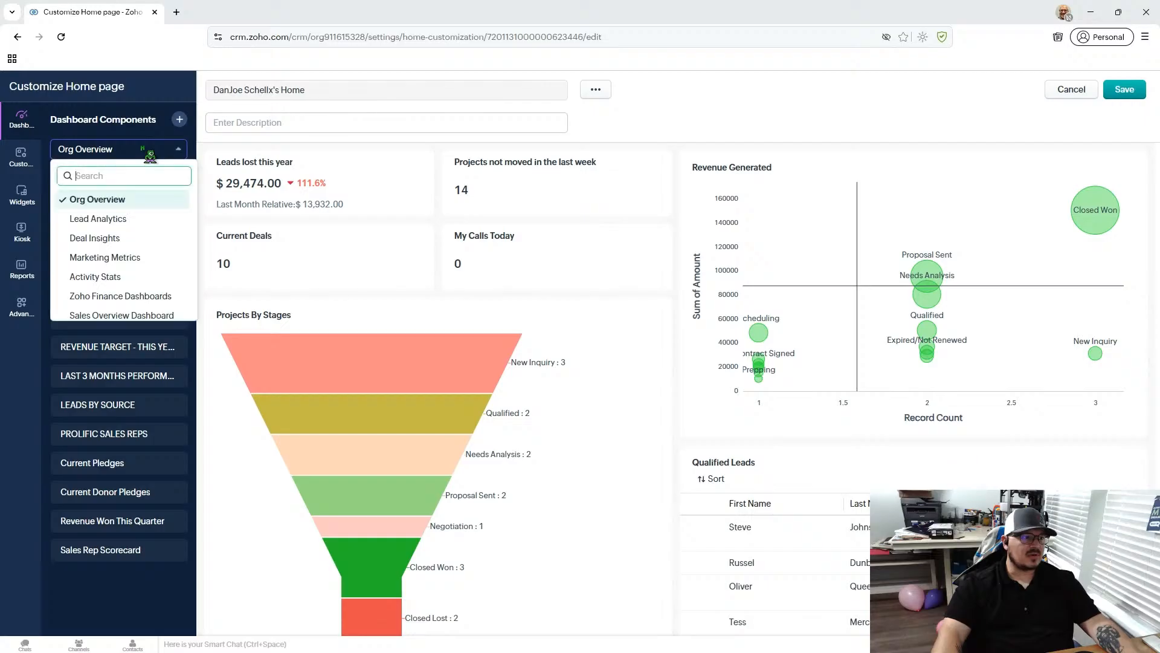
{"action": "scroll", "coordinate": [150, 261], "scroll_direction": "down", "scroll_amount": 1}
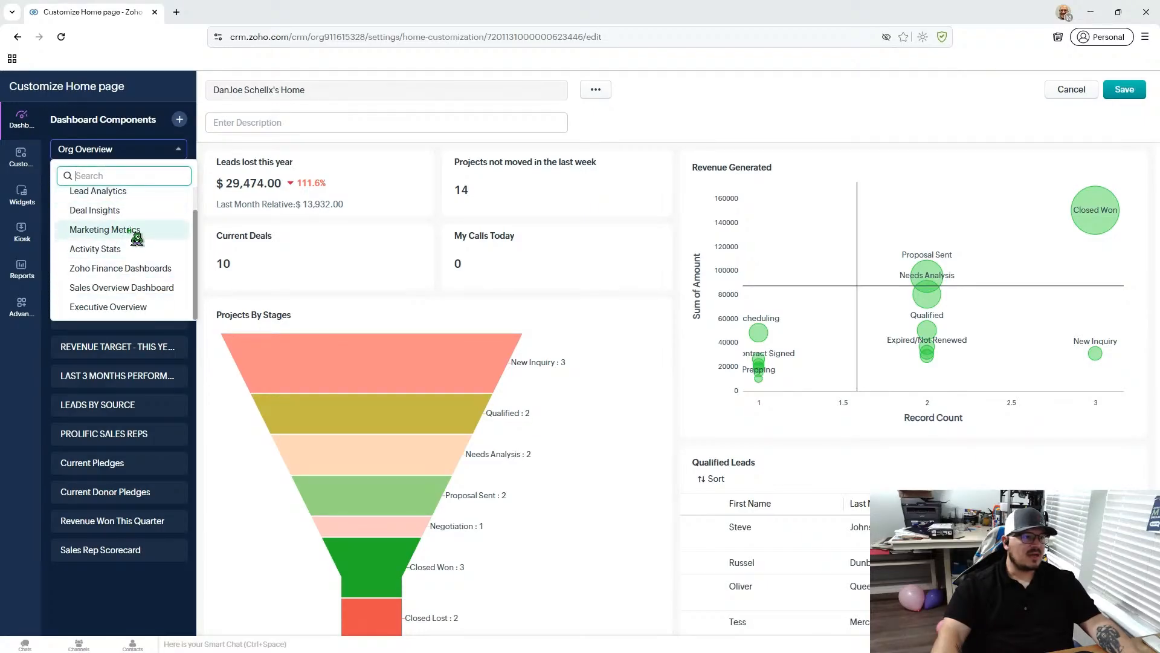
{"action": "left_click", "coordinate": [132, 212]}
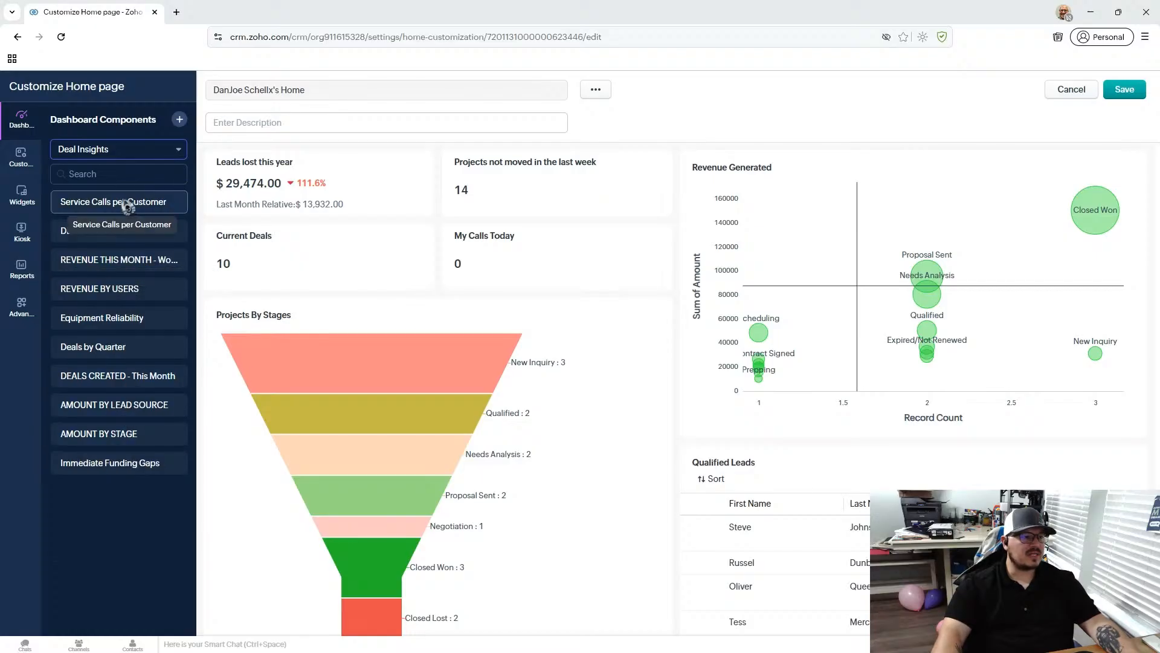
- Start a new quick chart component and assign it to the Deal Insights dashboard
{"action": "left_click", "coordinate": [179, 119]}
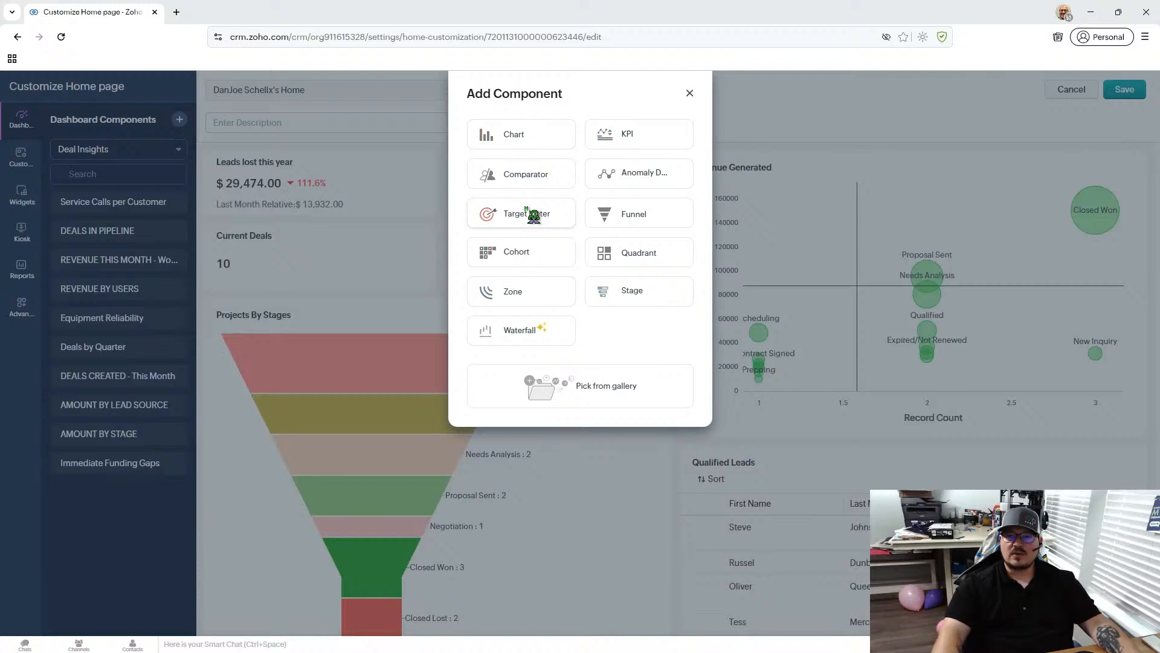
{"action": "left_click", "coordinate": [531, 141]}
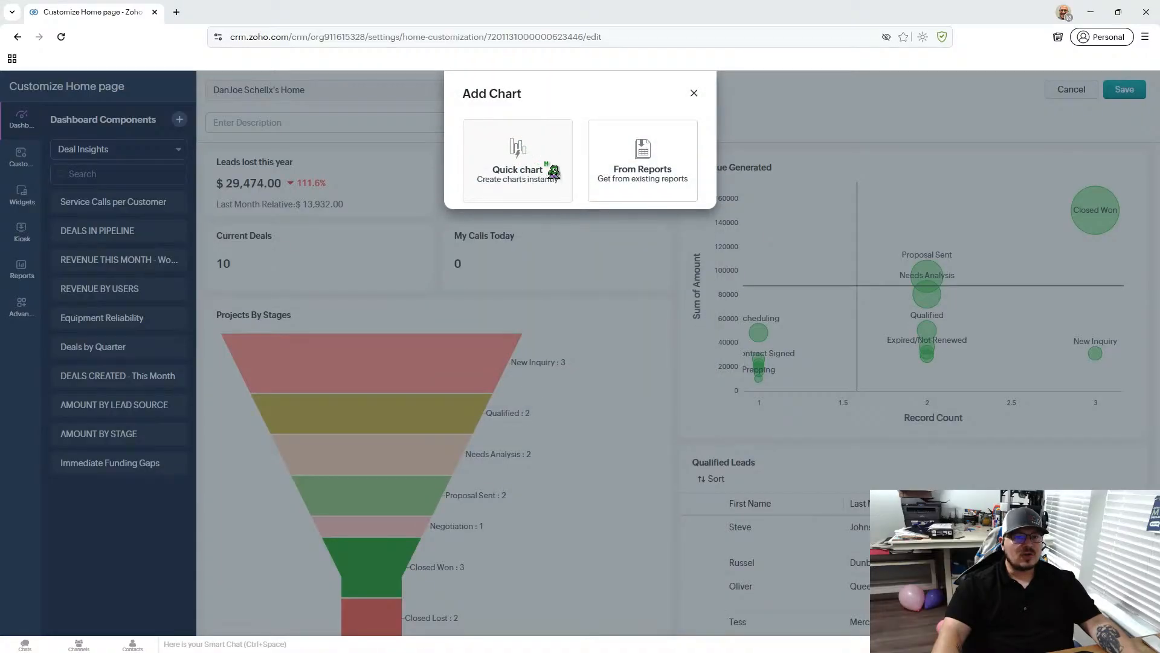
{"action": "left_click", "coordinate": [512, 161]}
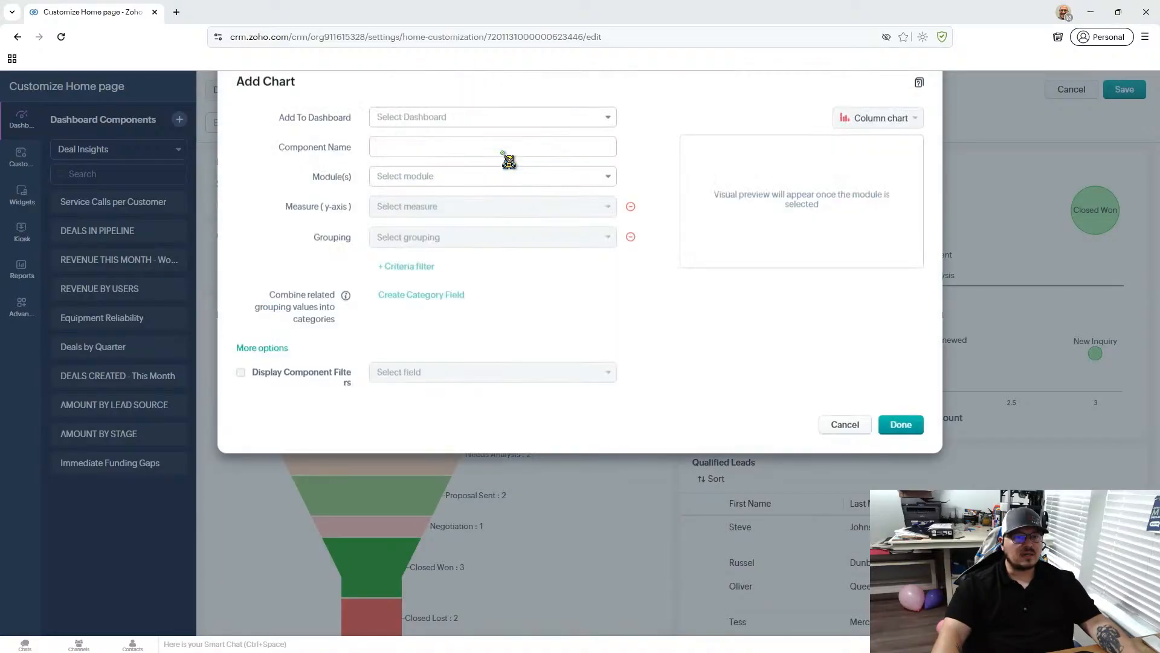
{"action": "left_click", "coordinate": [435, 136]}
{"action": "scroll", "coordinate": [529, 203], "scroll_direction": "down", "scroll_amount": 1}
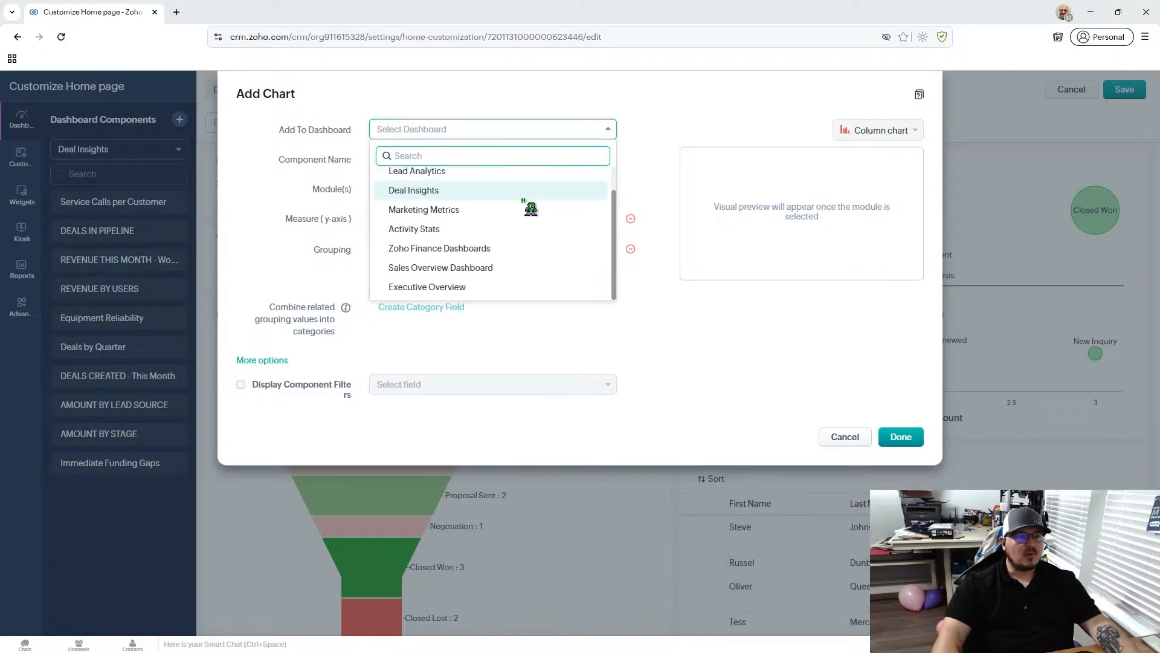
{"action": "scroll", "coordinate": [530, 208], "scroll_direction": "up", "scroll_amount": 1}
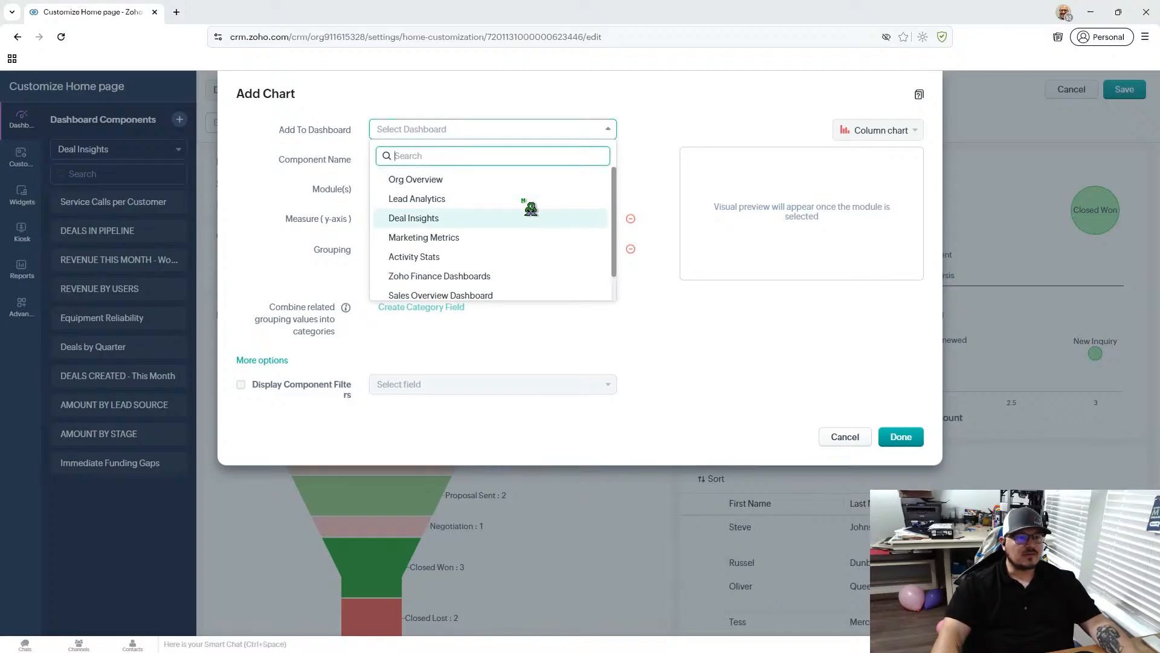
{"action": "left_click", "coordinate": [446, 222]}
- Base the new chart on the Deals module and check the available grouping options, including Closing Date periods
{"action": "left_click", "coordinate": [414, 189]}
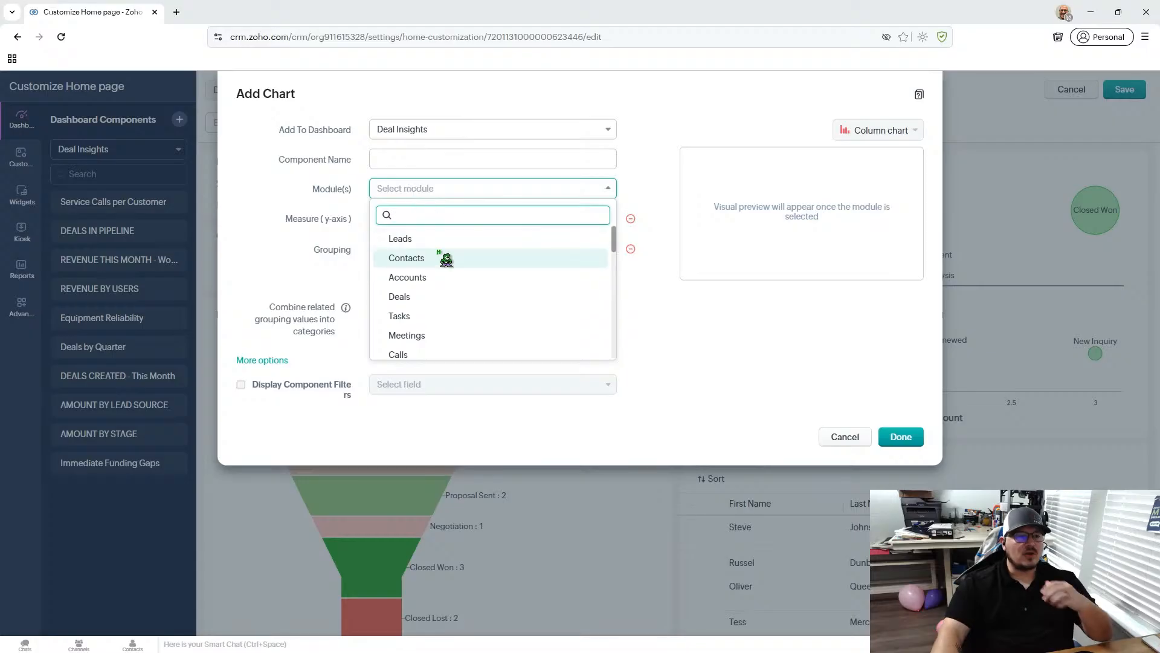
{"action": "left_click", "coordinate": [421, 300]}
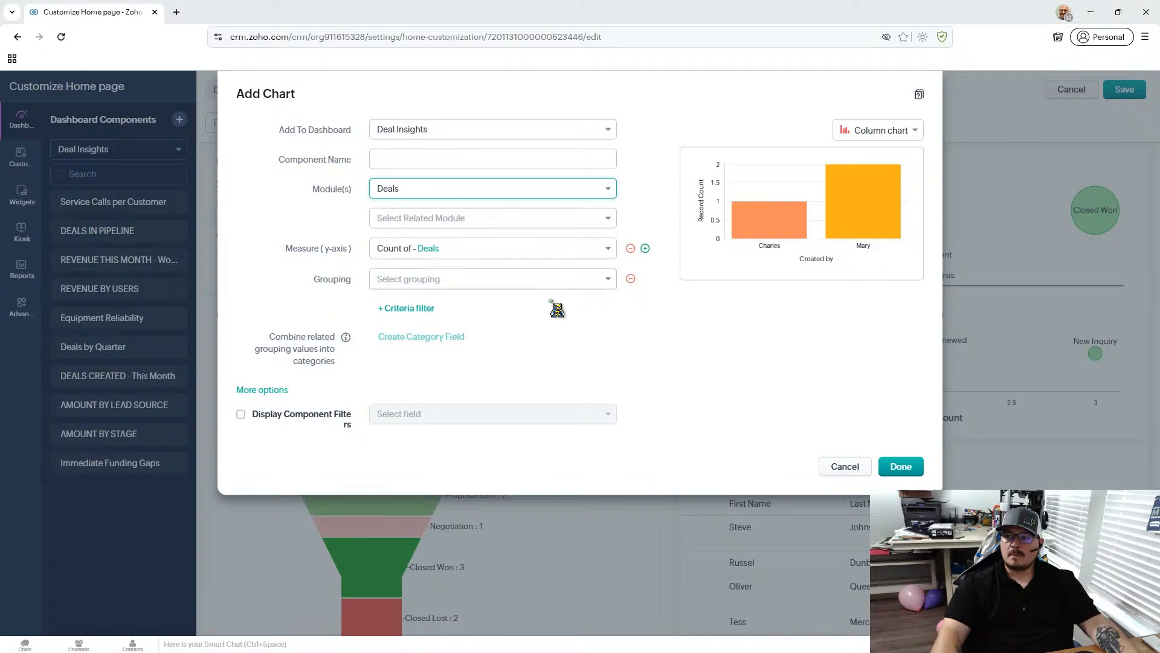
{"action": "left_click", "coordinate": [420, 284]}
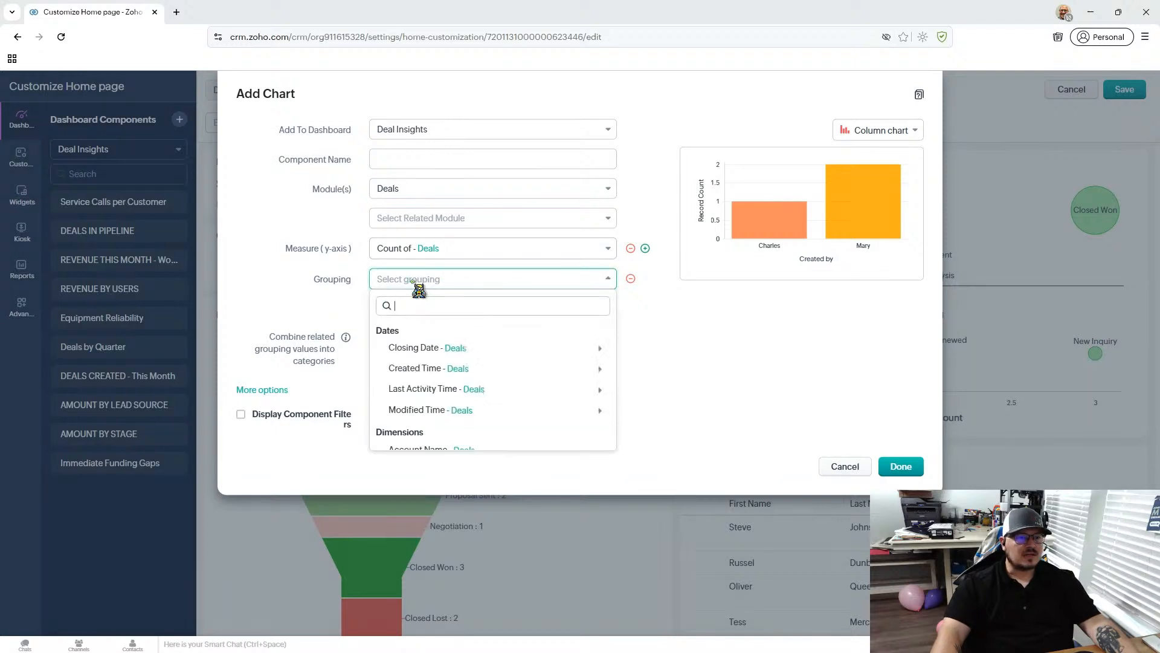
{"action": "mouse_move", "coordinate": [453, 346]}
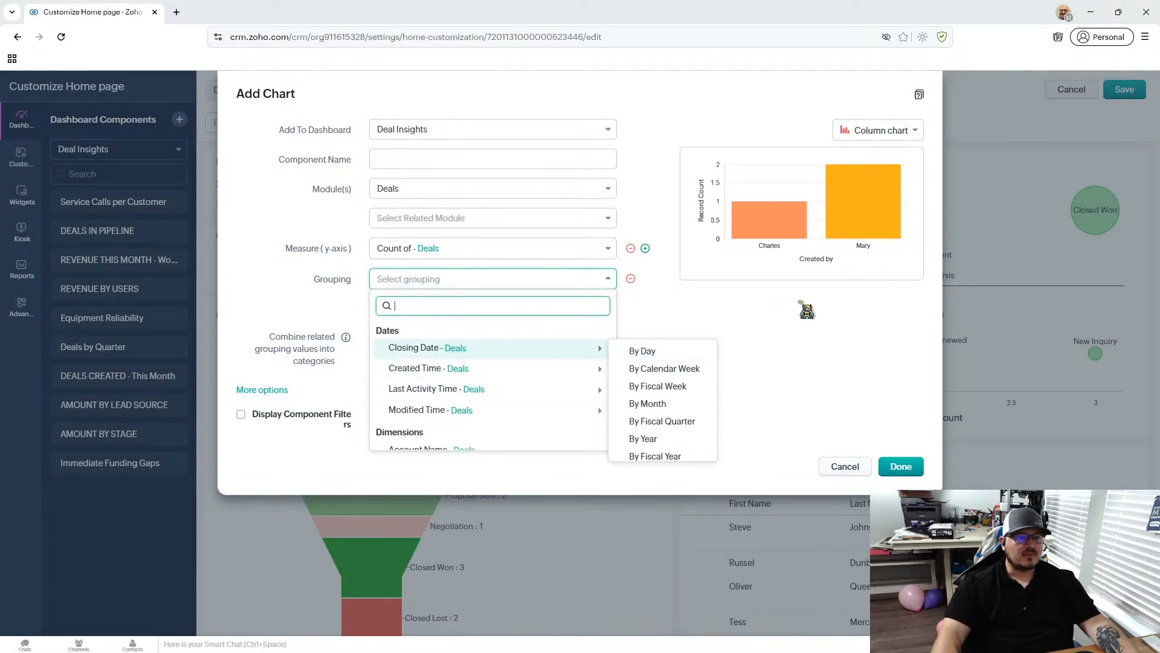
{"action": "left_click", "coordinate": [821, 316]}
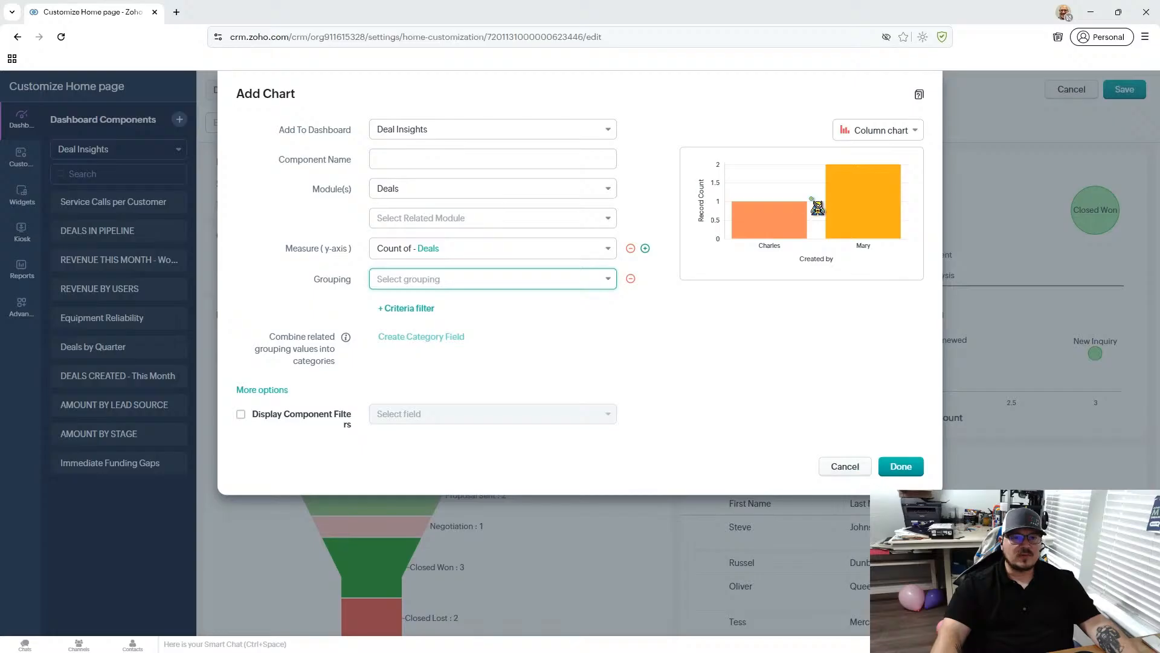
- Preview the Deals chart as donut, pie and bar charts, and discard both the chart and the home page customization
{"action": "left_click", "coordinate": [868, 130]}
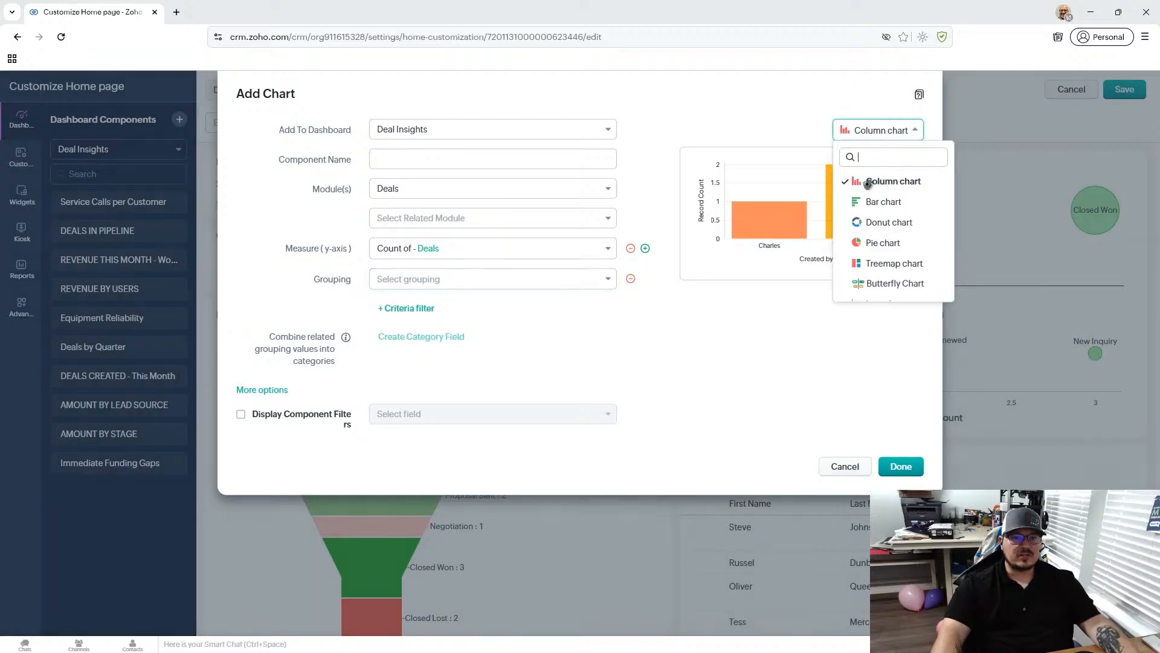
{"action": "left_click", "coordinate": [877, 222]}
{"action": "left_click", "coordinate": [871, 135]}
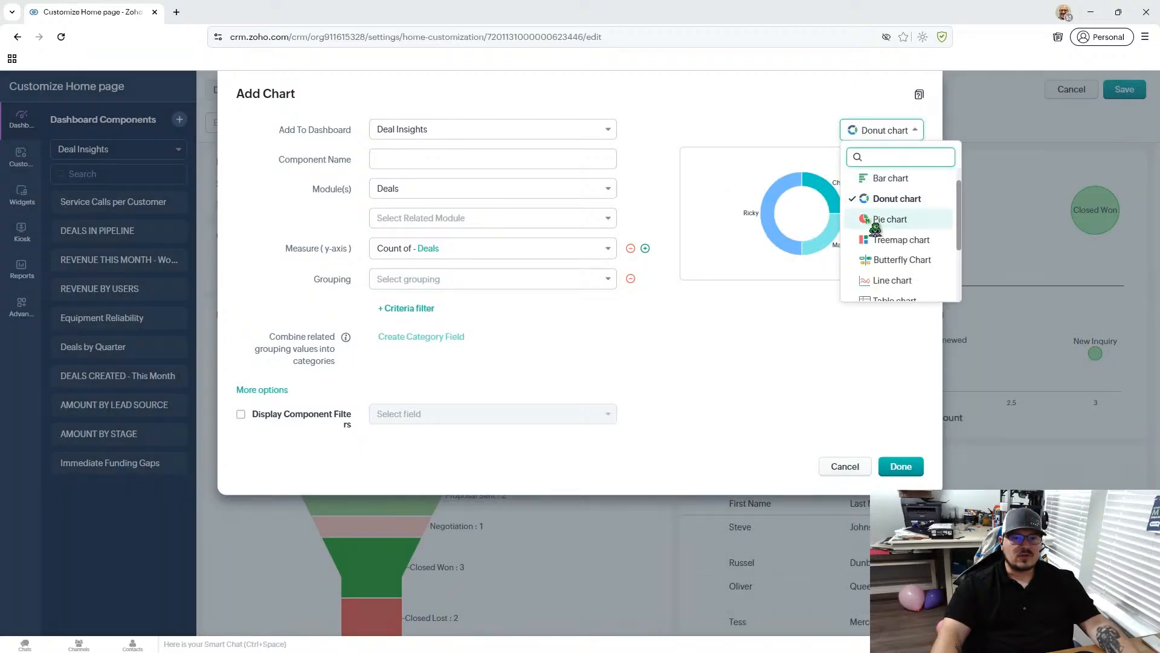
{"action": "left_click", "coordinate": [901, 221]}
{"action": "left_click", "coordinate": [910, 132]}
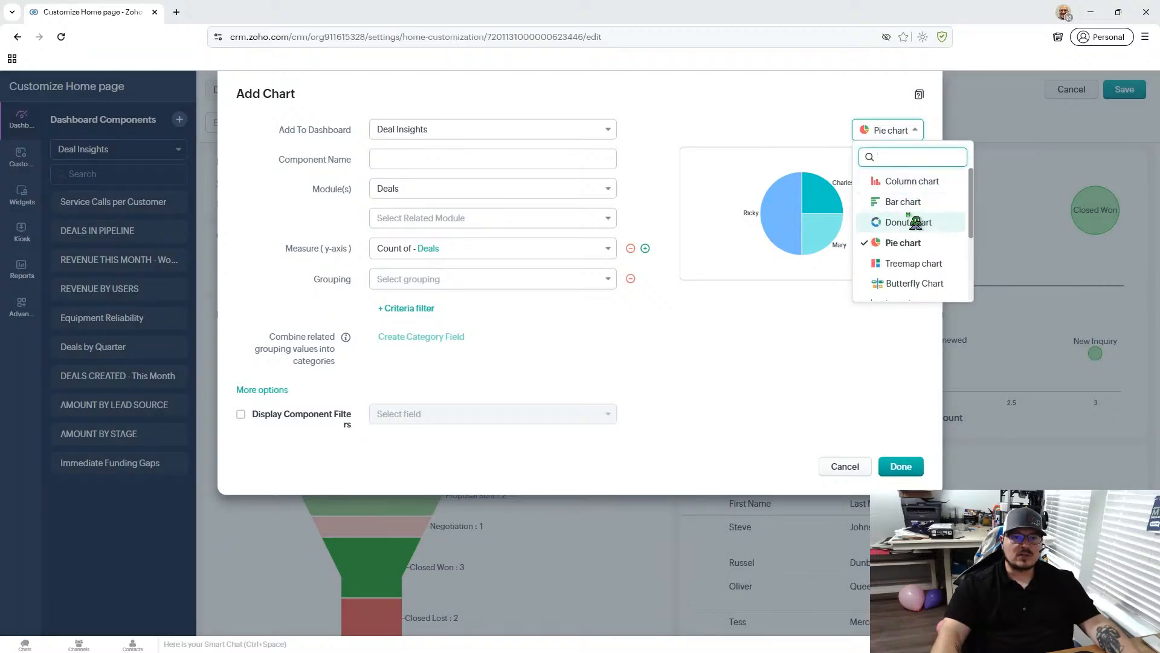
{"action": "left_click", "coordinate": [909, 205]}
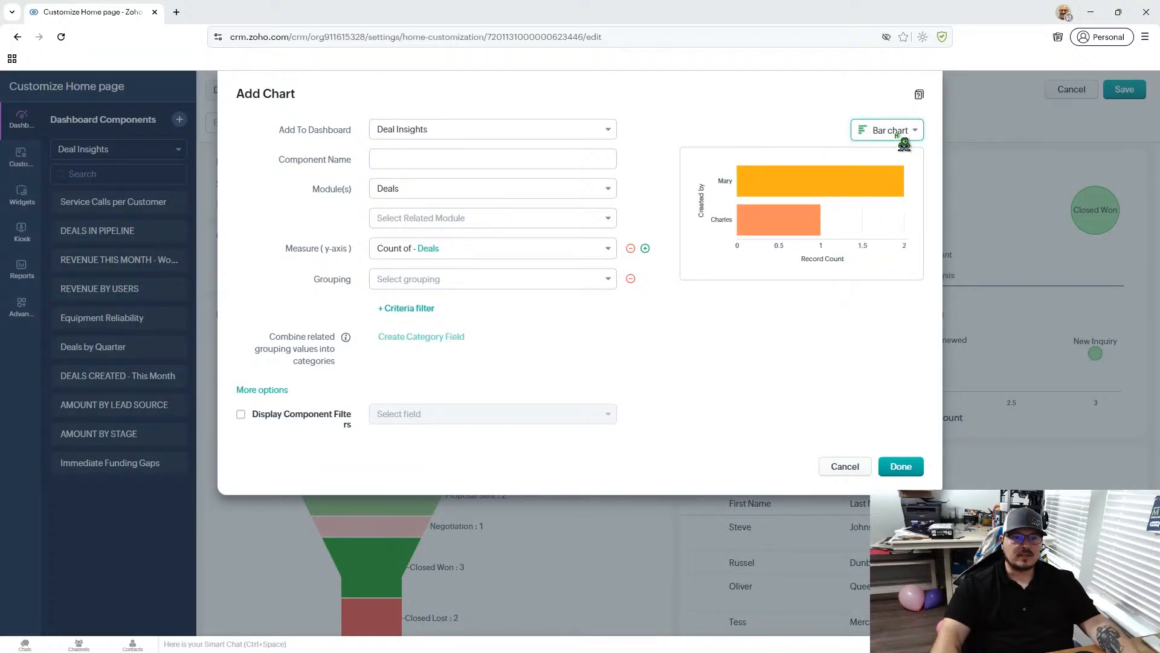
{"action": "left_click", "coordinate": [852, 470]}
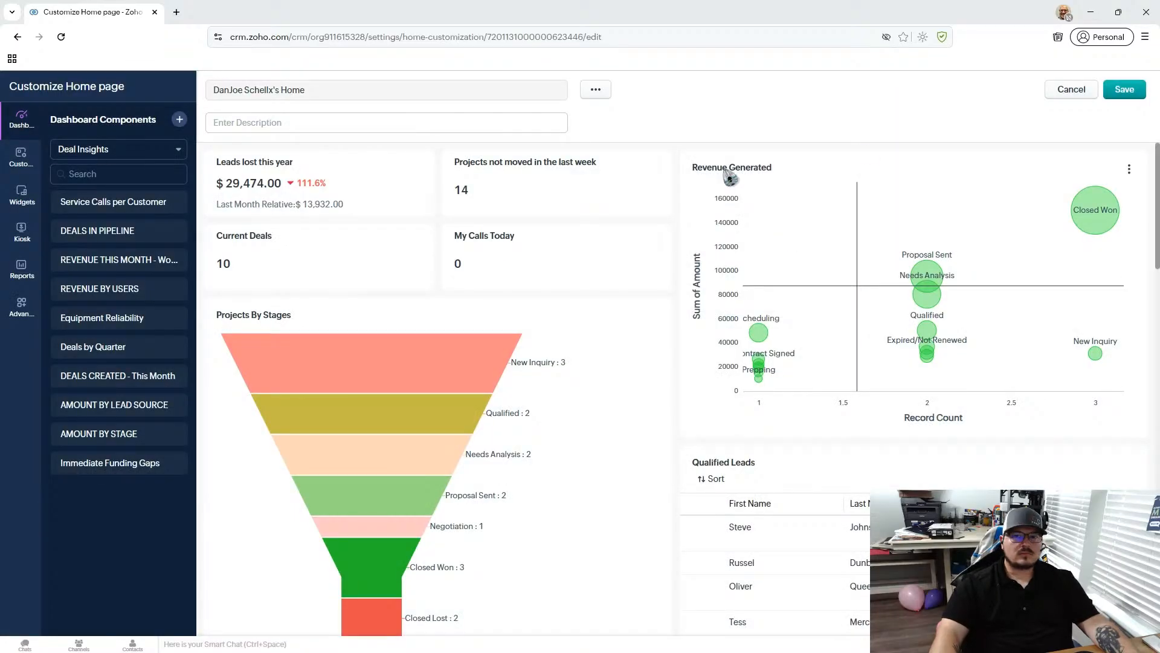
{"action": "left_click", "coordinate": [1071, 90]}
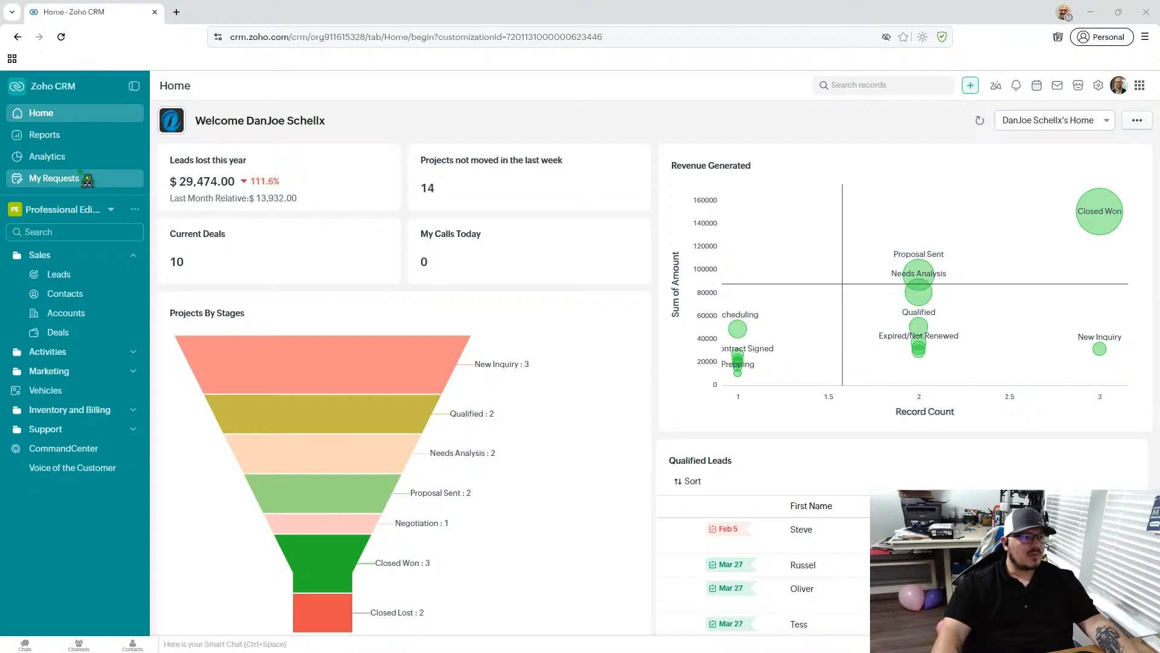
- Open the Leads module, reload it, and show all leads in the Kanban view
{"action": "left_click", "coordinate": [73, 276]}
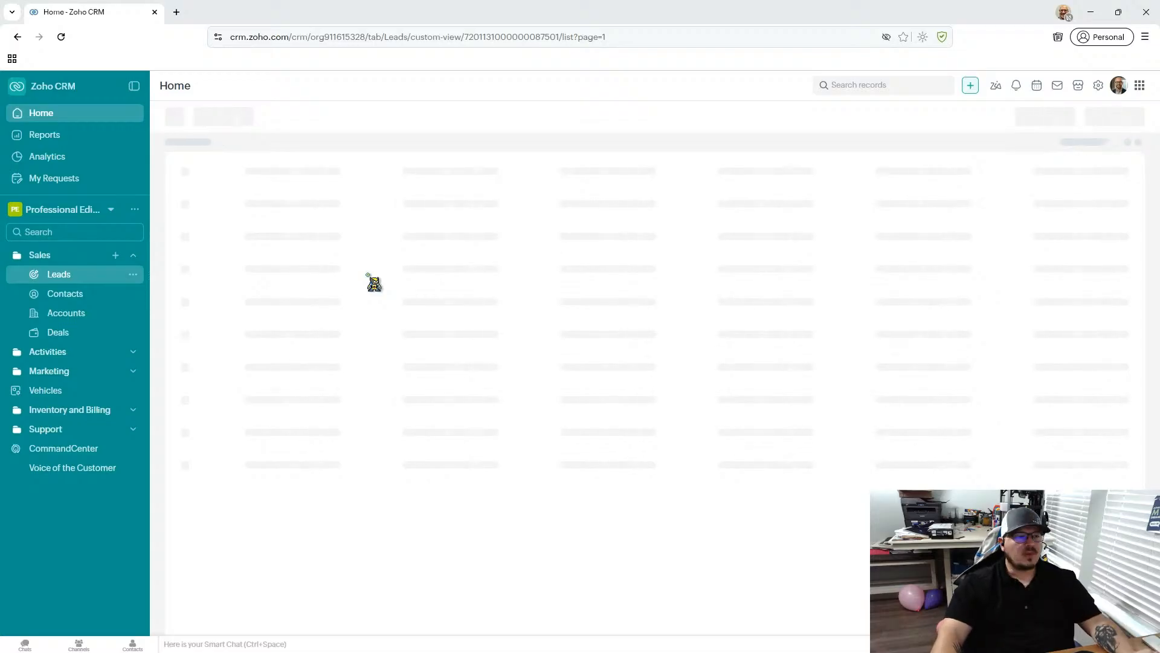
{"action": "left_click", "coordinate": [61, 37]}
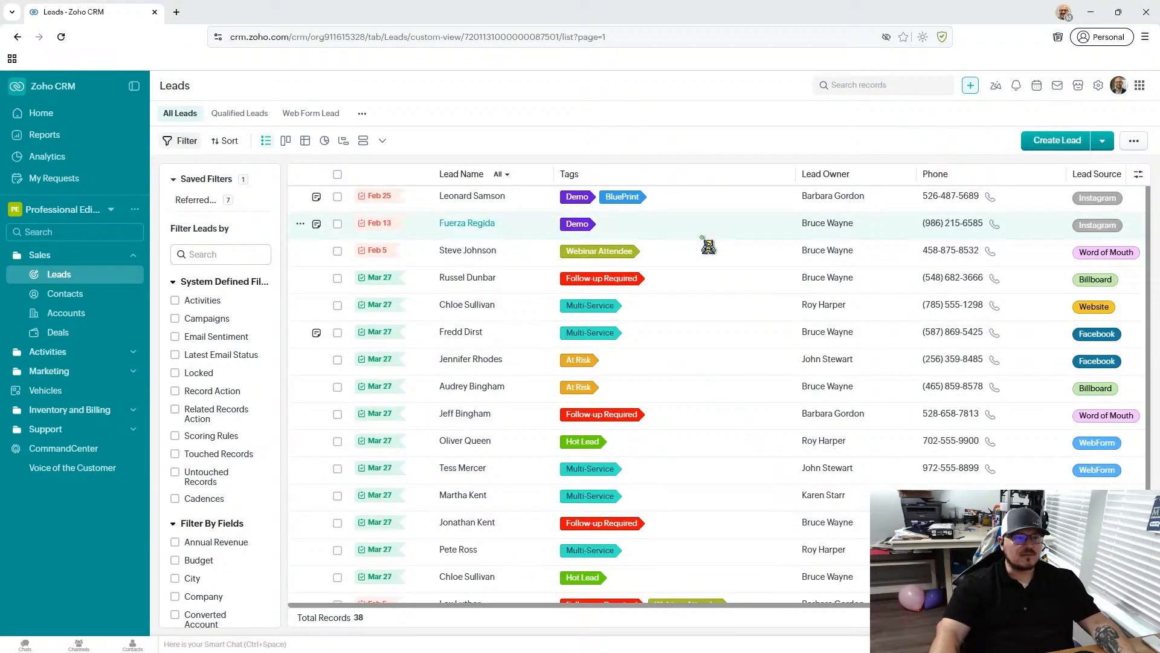
{"action": "left_click", "coordinate": [285, 140]}
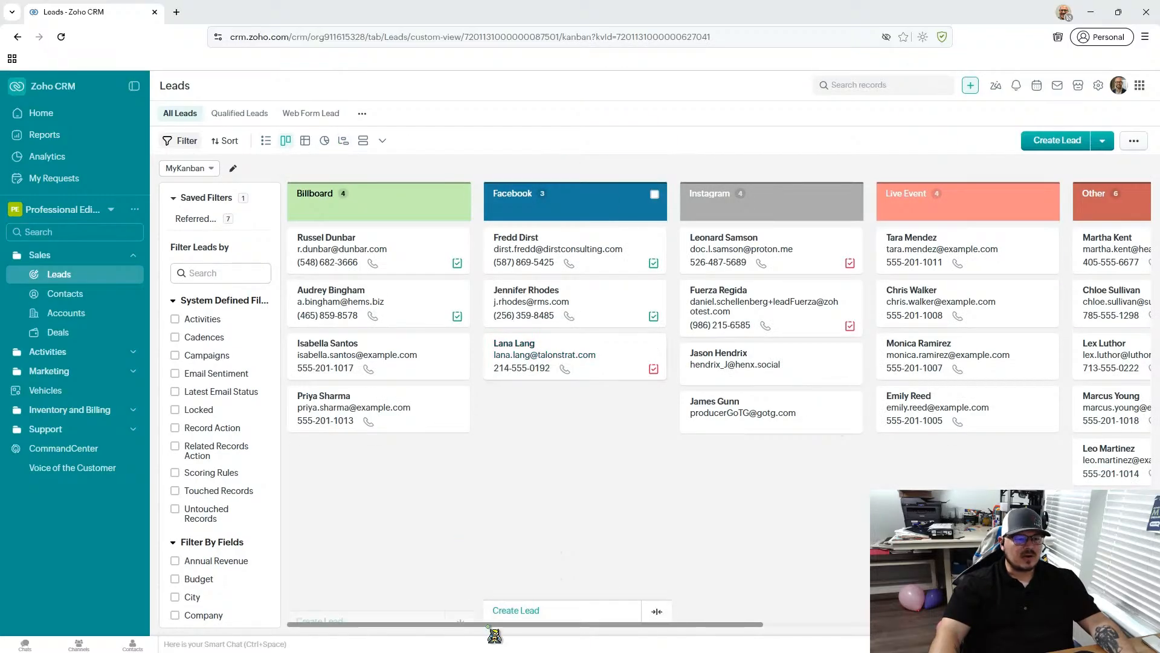
{"action": "left_click_drag", "start_coordinate": [491, 624], "coordinate": [424, 578]}
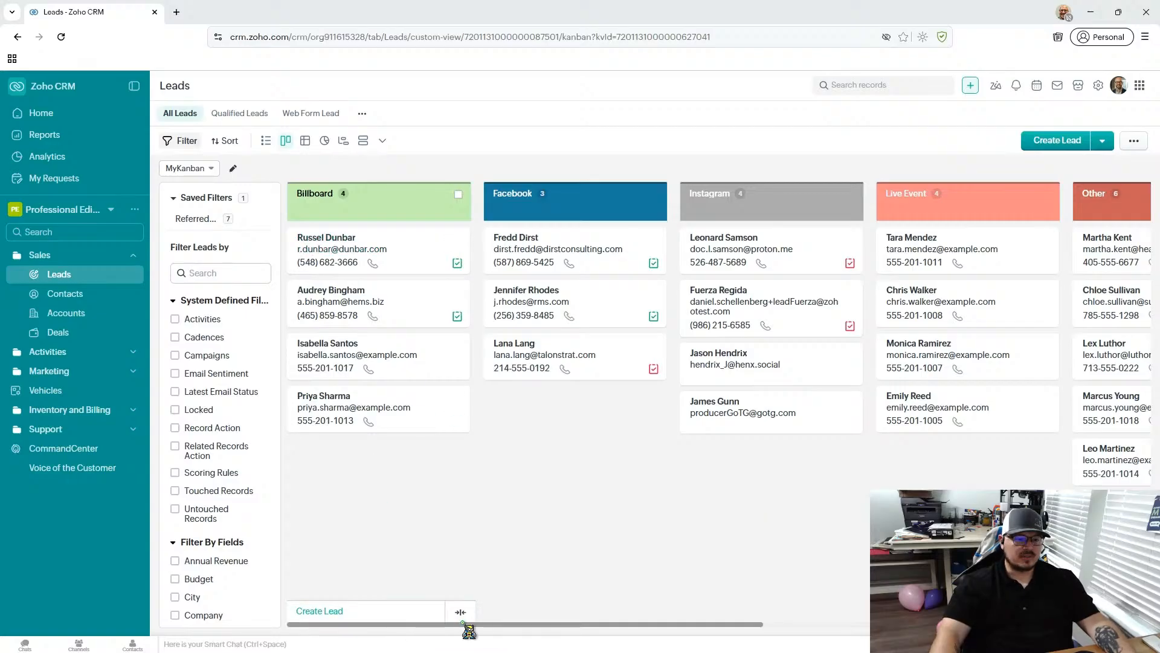
{"action": "left_click_drag", "start_coordinate": [470, 625], "coordinate": [423, 629]}
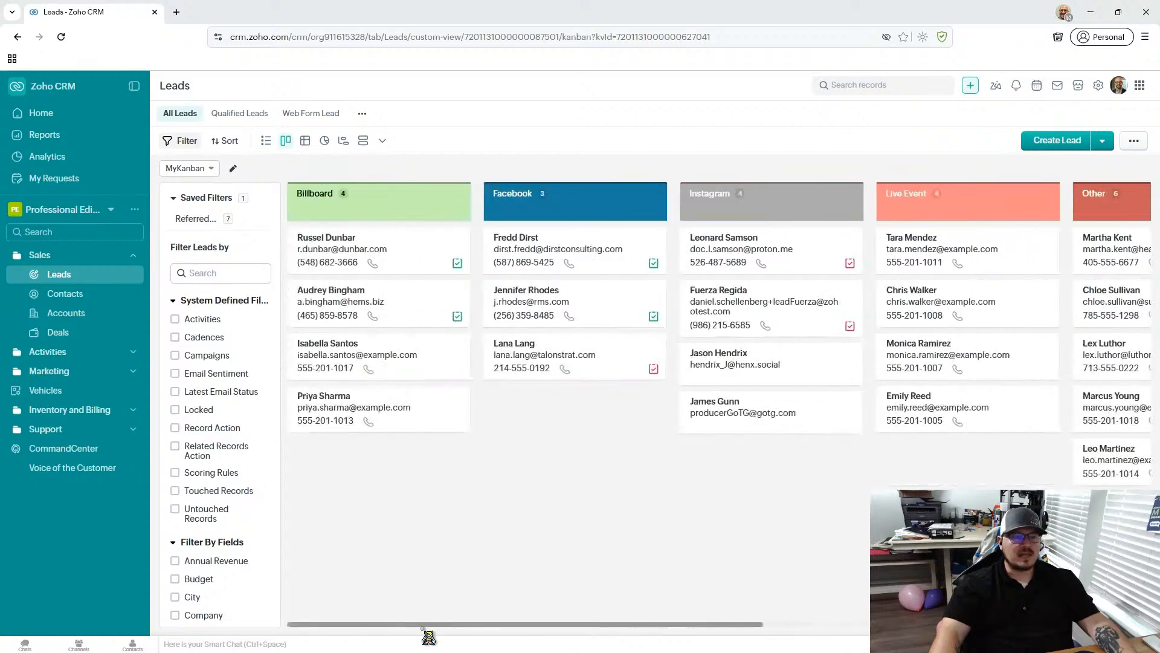
- Open the MyKanban view settings, keep Lead Source as the category, and try Mono Color headers before restoring Multi Color
{"action": "left_click", "coordinate": [237, 173]}
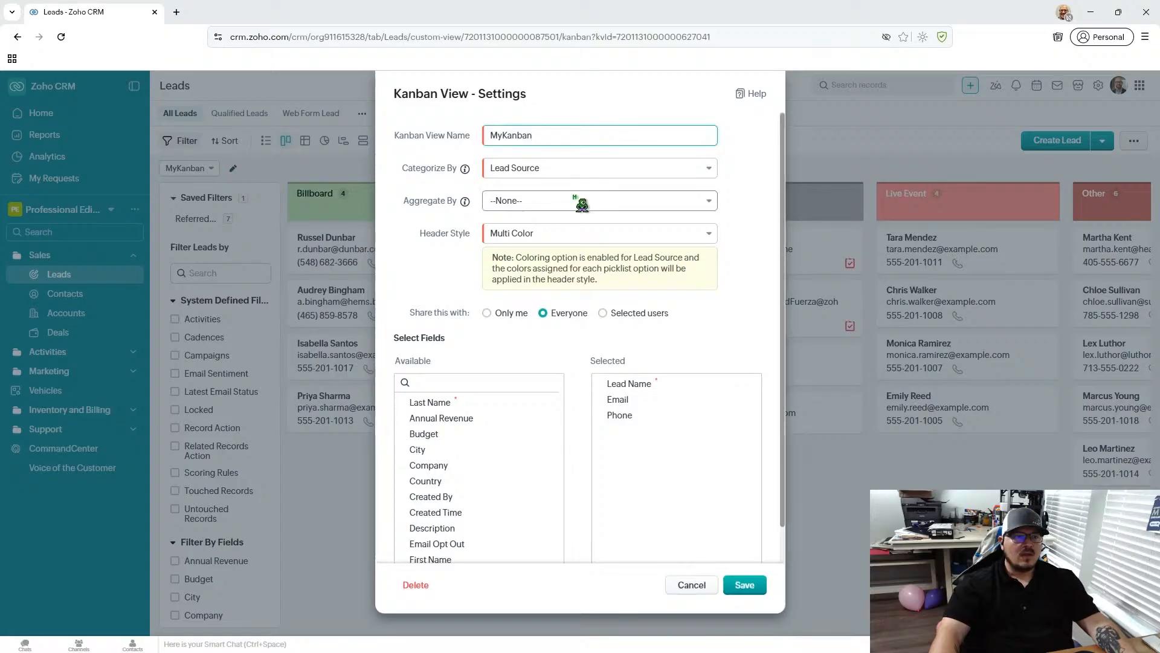
{"action": "left_click", "coordinate": [577, 174]}
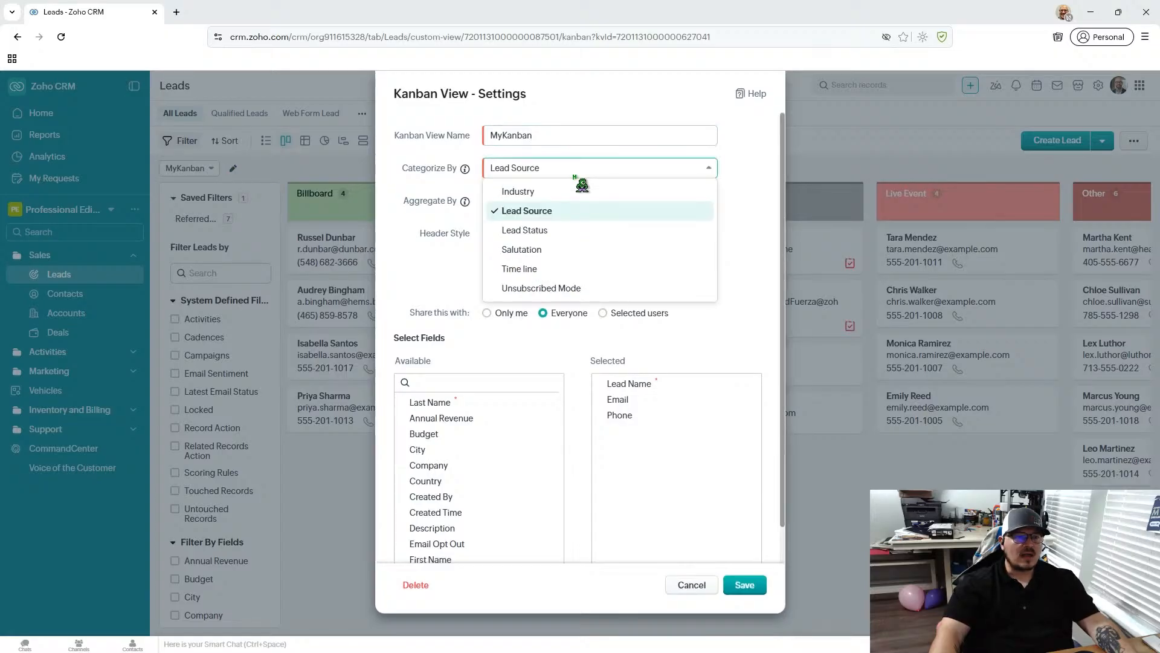
{"action": "left_click", "coordinate": [540, 213]}
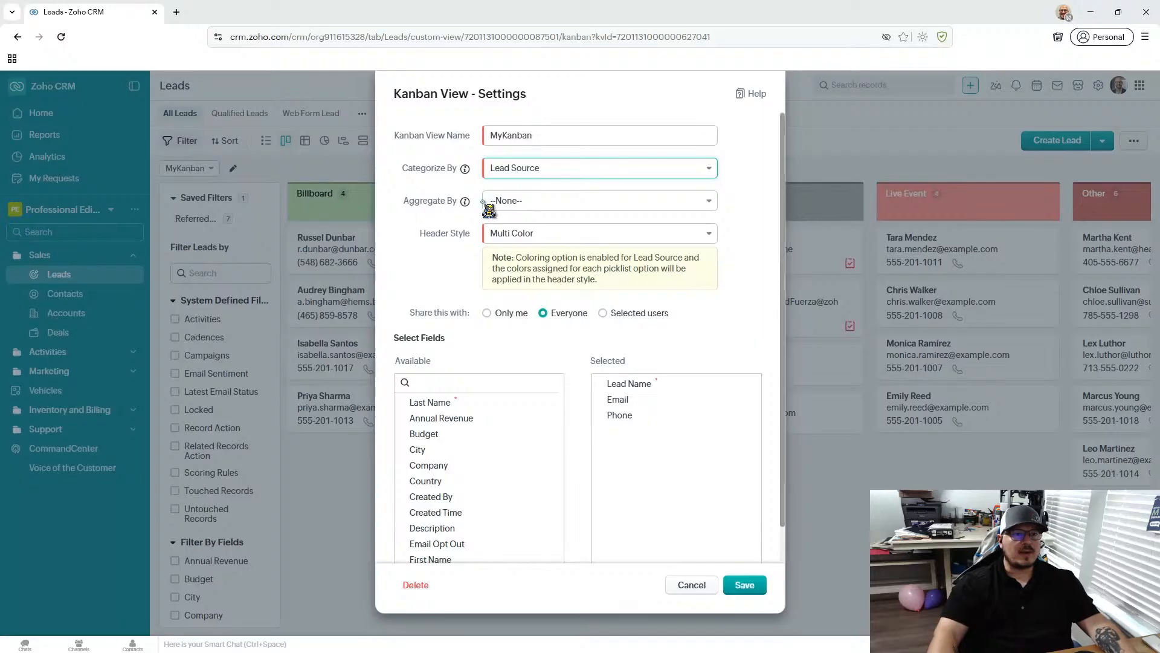
{"action": "left_click", "coordinate": [556, 237]}
{"action": "left_click", "coordinate": [558, 256]}
{"action": "left_click", "coordinate": [554, 237]}
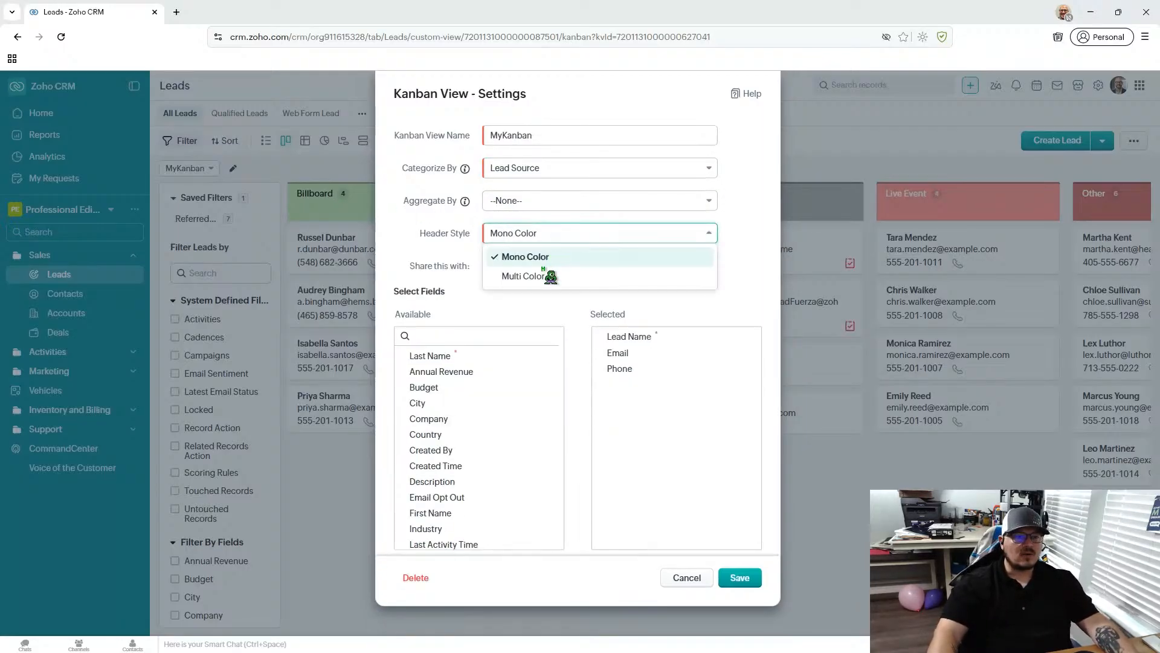
{"action": "left_click", "coordinate": [524, 277]}
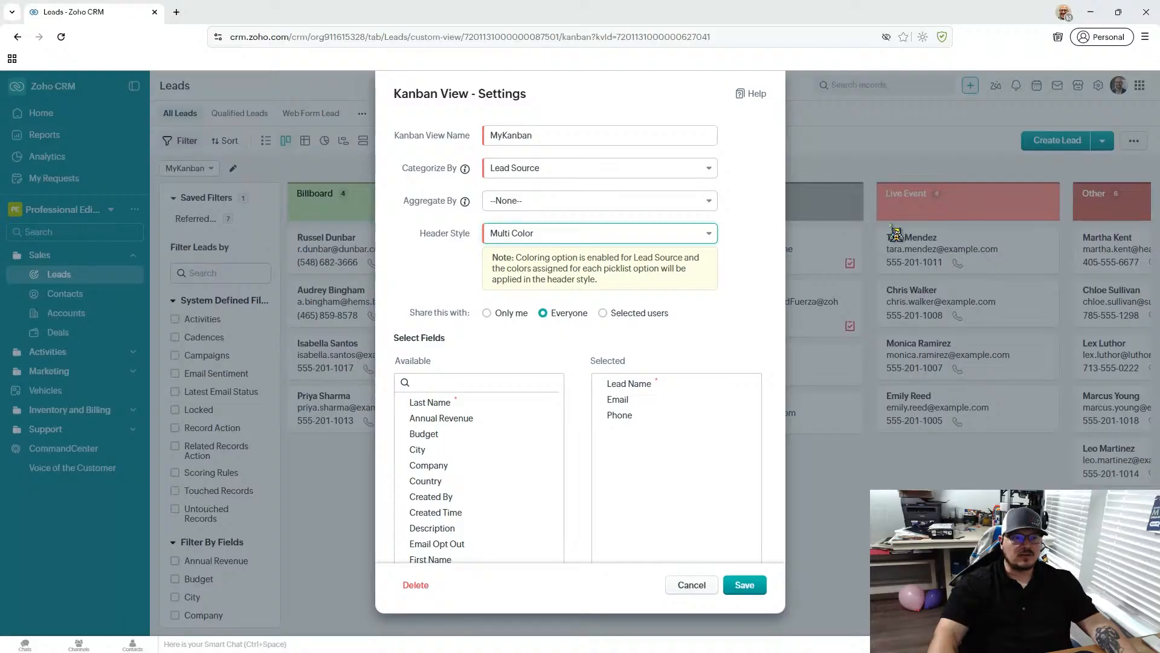
- Add the Company field to the Kanban cards and save the view settings
{"action": "scroll", "coordinate": [459, 426], "scroll_direction": "down", "scroll_amount": 2}
{"action": "scroll", "coordinate": [531, 420], "scroll_direction": "up", "scroll_amount": 2}
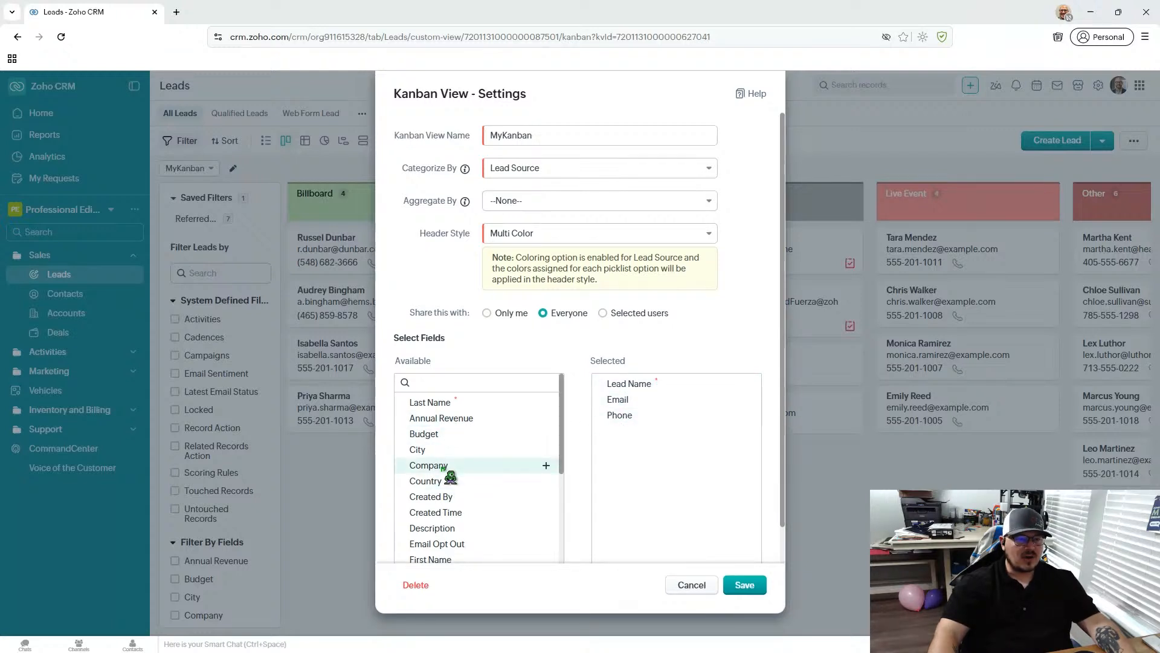
{"action": "left_click", "coordinate": [545, 465]}
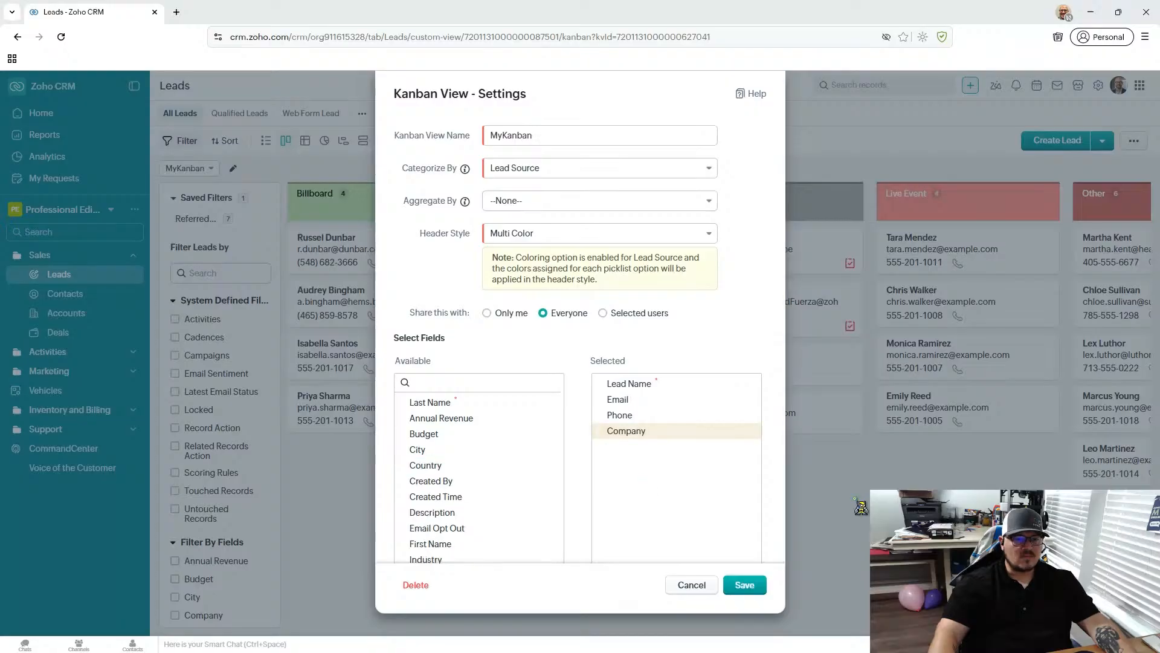
{"action": "scroll", "coordinate": [480, 506], "scroll_direction": "down", "scroll_amount": 5}
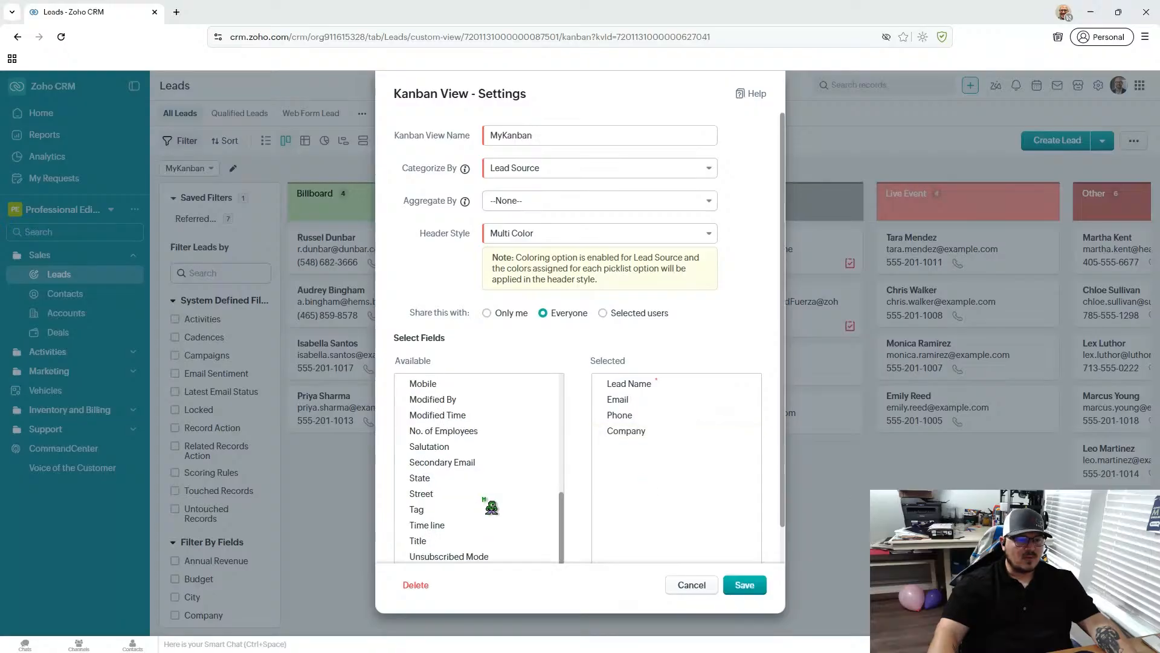
{"action": "scroll", "coordinate": [531, 490], "scroll_direction": "up", "scroll_amount": 2}
{"action": "scroll", "coordinate": [514, 490], "scroll_direction": "down", "scroll_amount": 2}
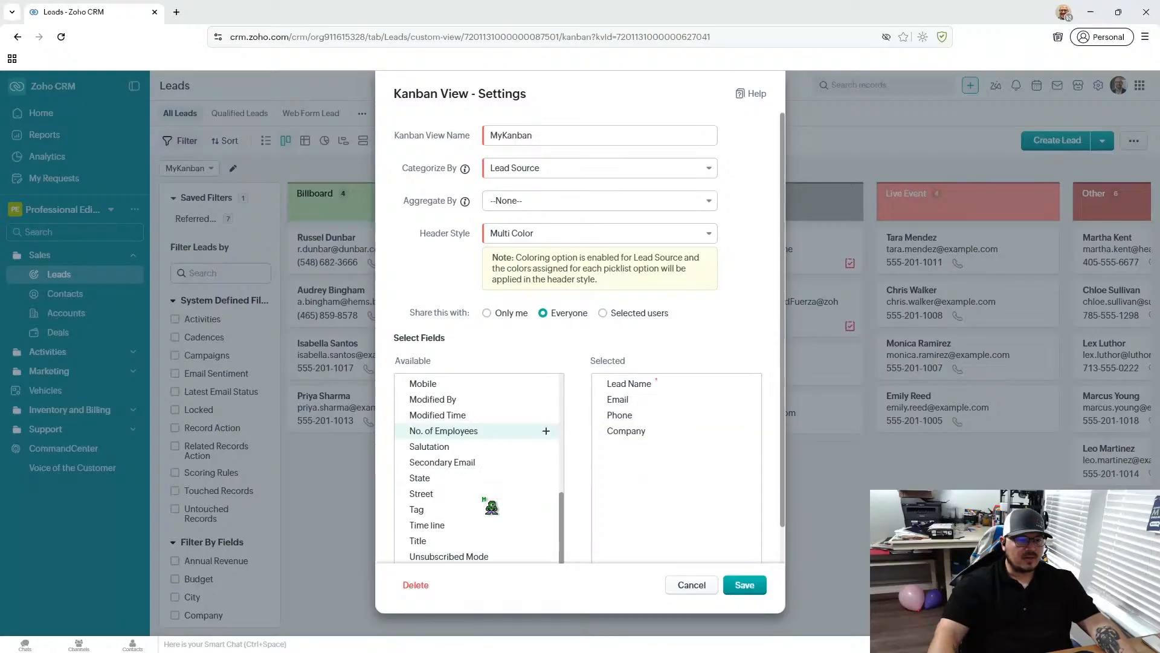
{"action": "scroll", "coordinate": [492, 508], "scroll_direction": "down", "scroll_amount": 1}
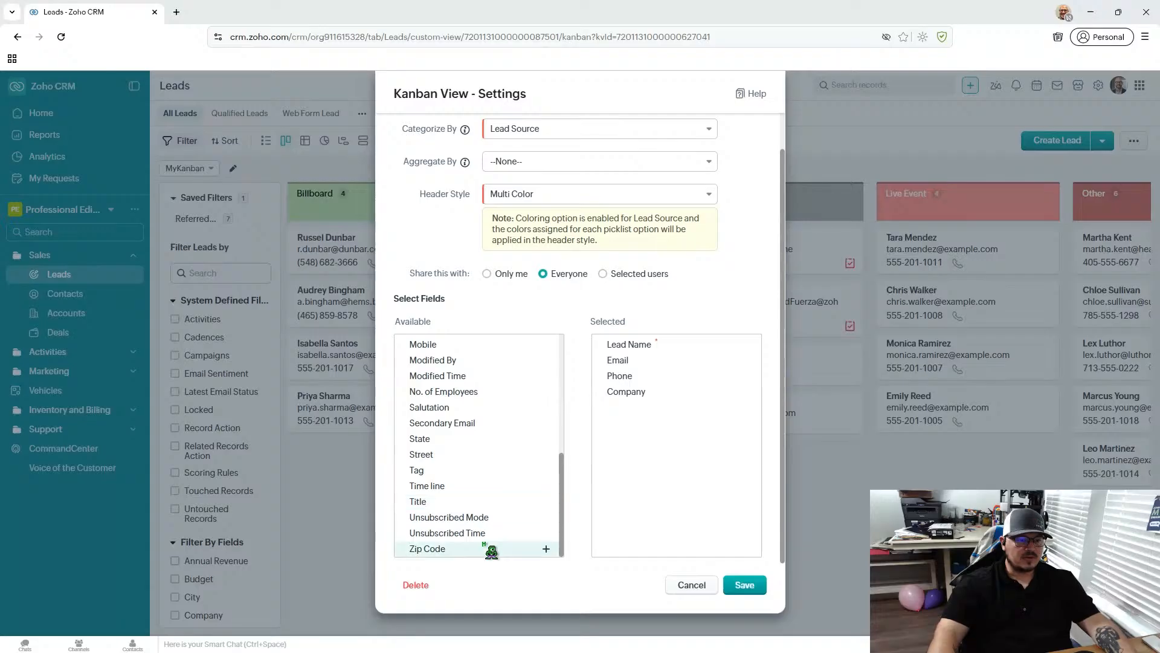
{"action": "scroll", "coordinate": [500, 425], "scroll_direction": "up", "scroll_amount": 3}
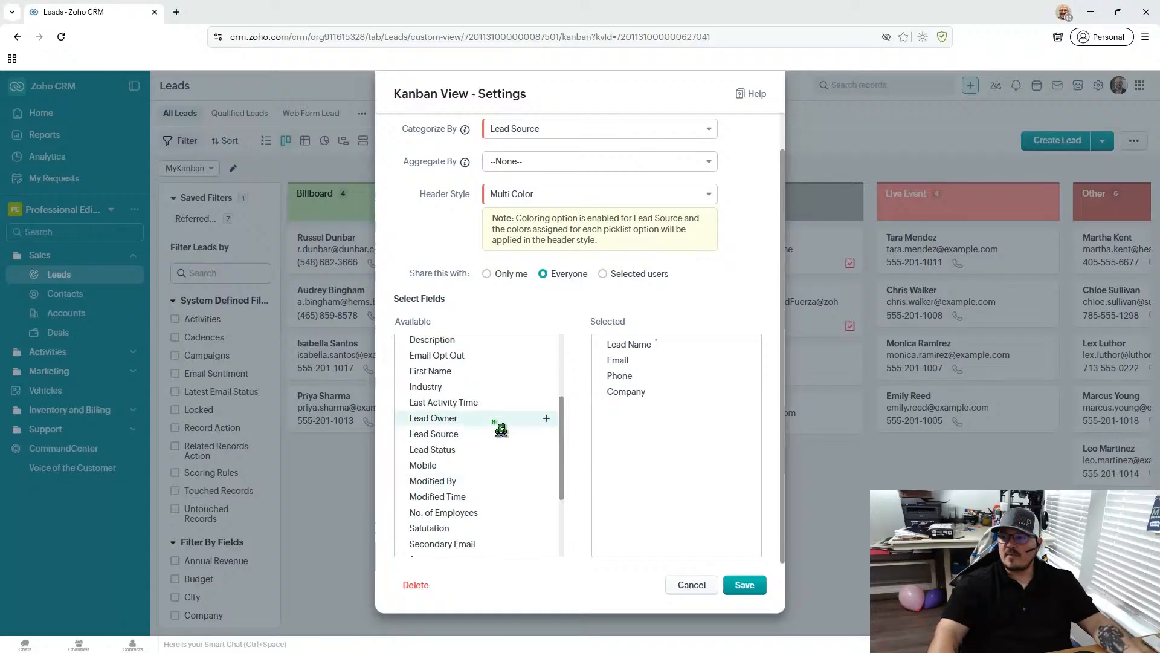
{"action": "scroll", "coordinate": [519, 434], "scroll_direction": "up", "scroll_amount": 3}
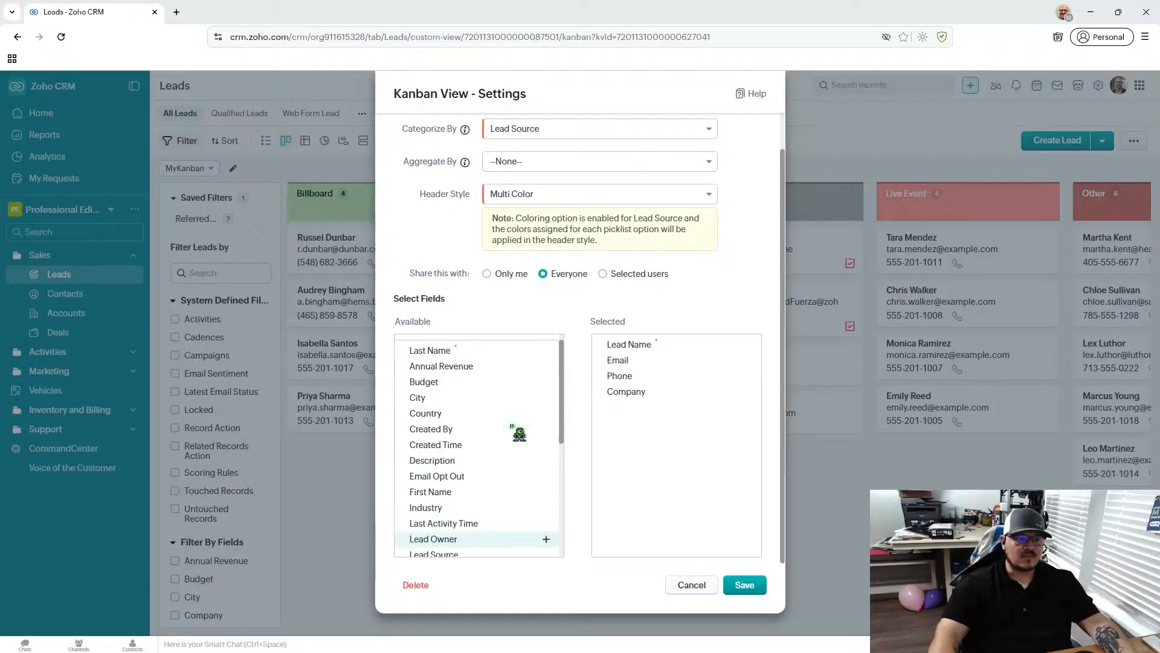
{"action": "left_click", "coordinate": [754, 591]}
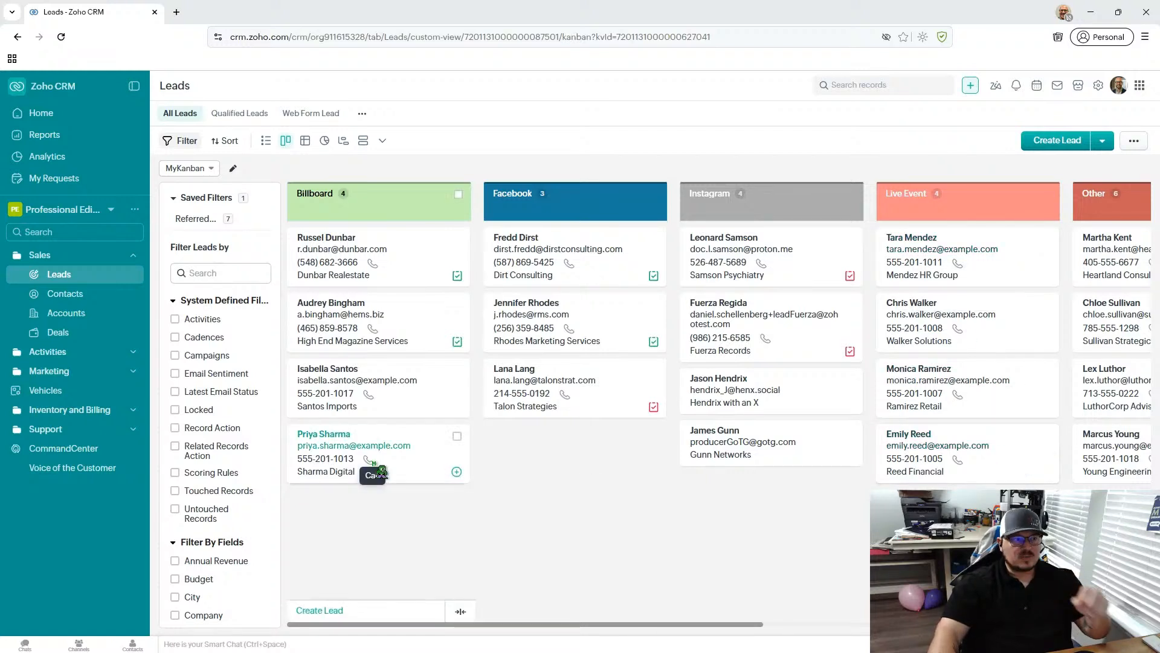
- Check the additional Leads view types and display the leads in Grid View and Table View
{"action": "left_click", "coordinate": [384, 139]}
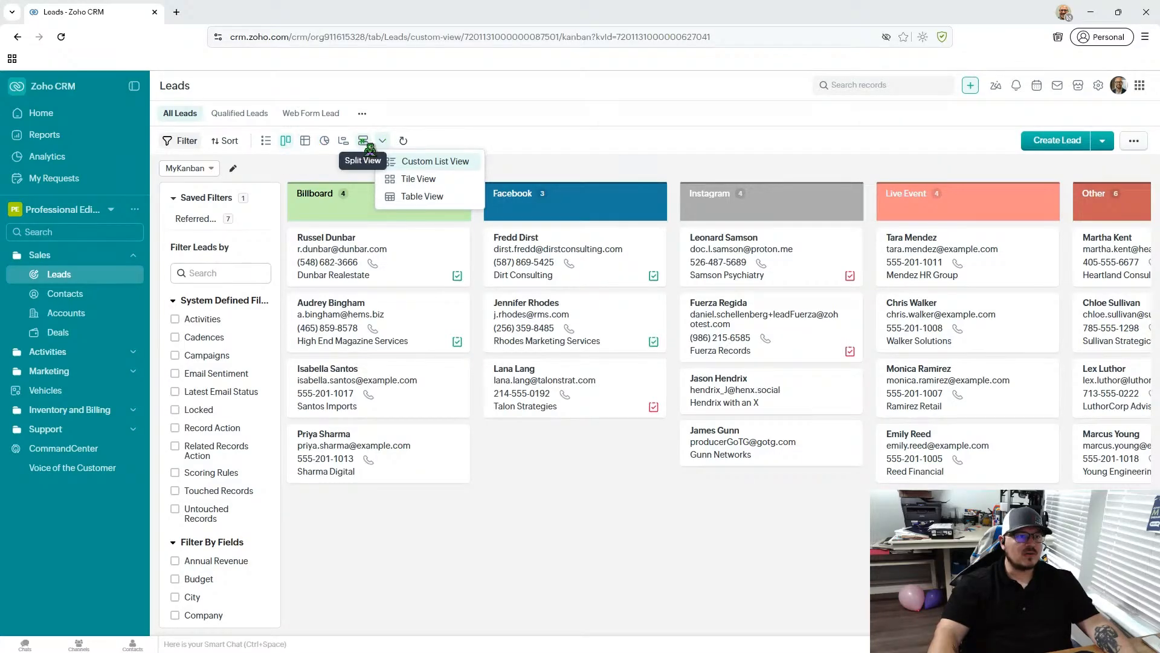
{"action": "left_click", "coordinate": [305, 140]}
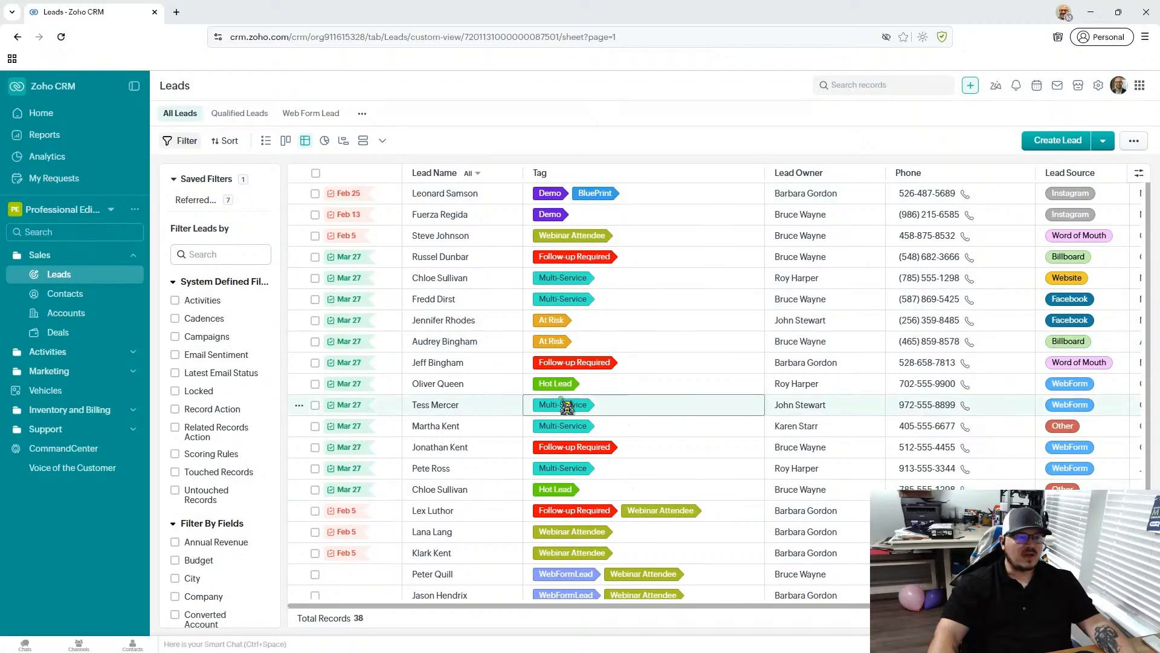
{"action": "left_click", "coordinate": [387, 142]}
{"action": "left_click", "coordinate": [386, 143]}
{"action": "left_click", "coordinate": [386, 143]}
{"action": "left_click", "coordinate": [400, 197]}
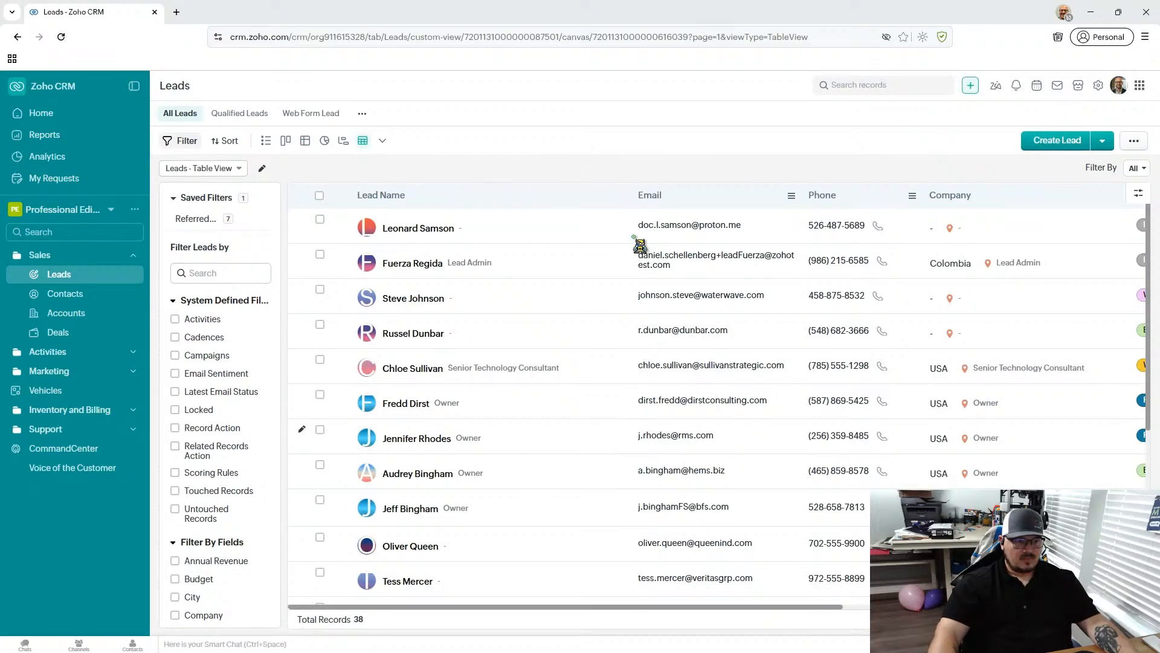
- Return the leads to the list view and try the saved Referred filter before clearing it
{"action": "left_click", "coordinate": [266, 140]}
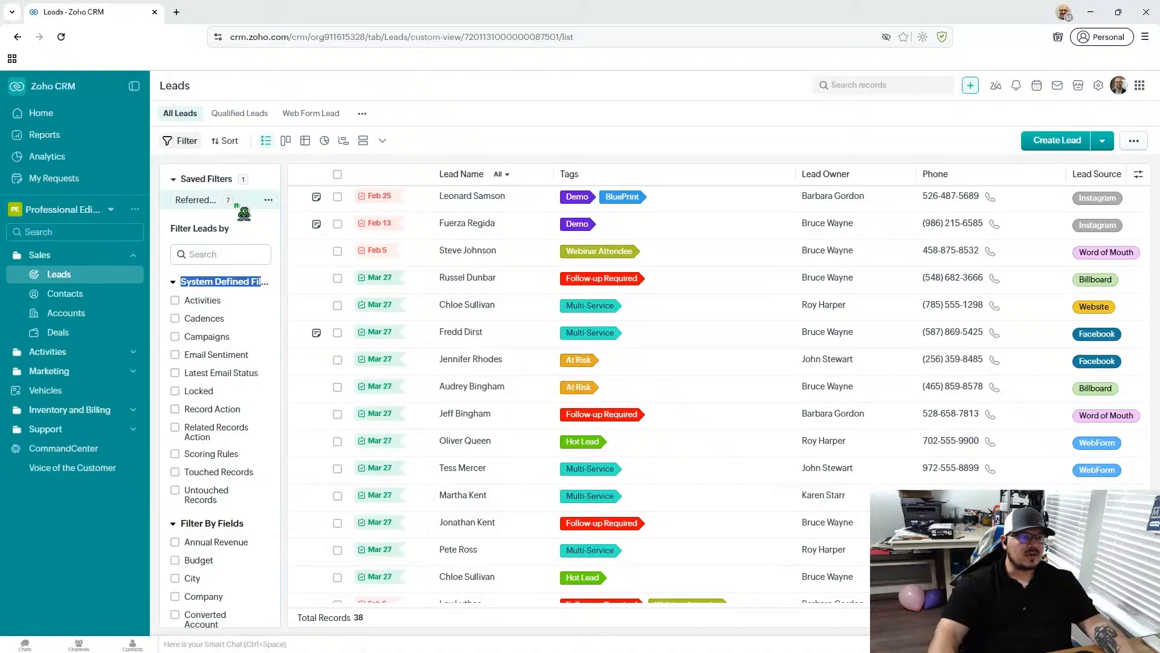
{"action": "left_click", "coordinate": [239, 203]}
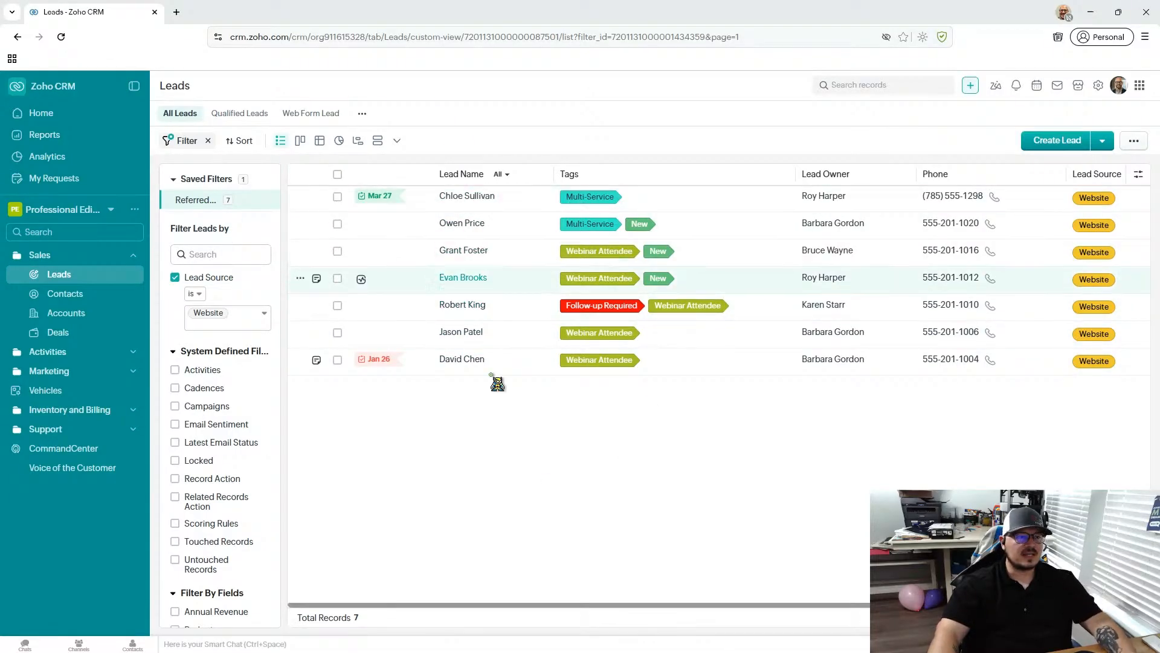
{"action": "left_click", "coordinate": [212, 143]}
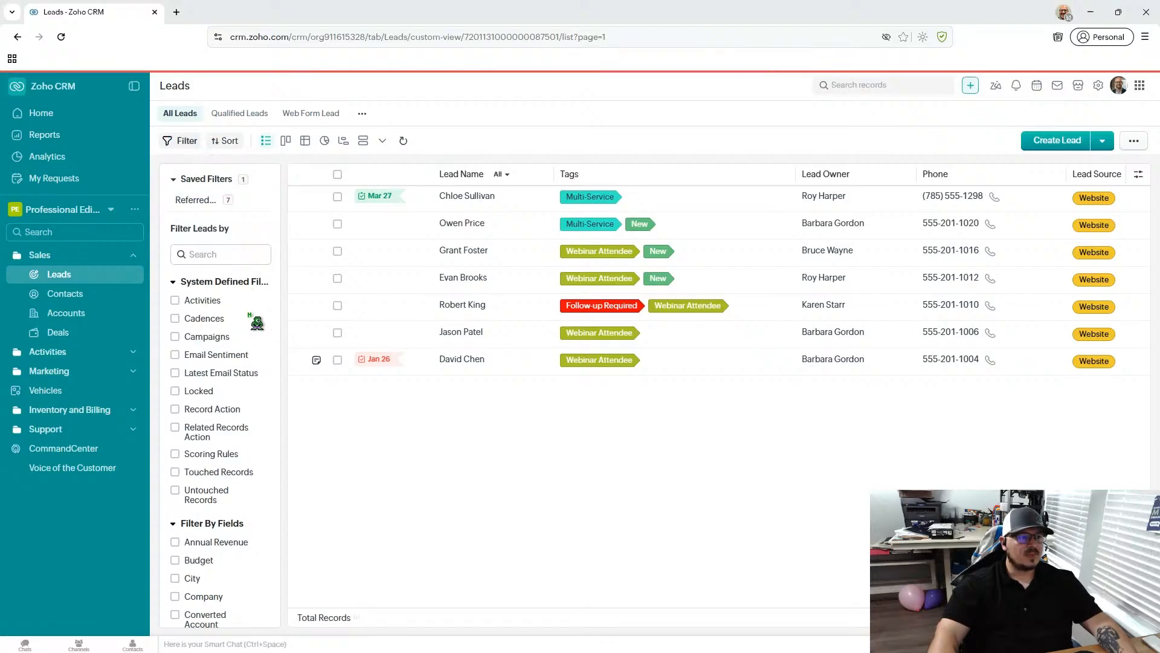
- Add a leads filter on the Email field with the condition "is not empty"
{"action": "scroll", "coordinate": [206, 301], "scroll_direction": "down", "scroll_amount": 4}
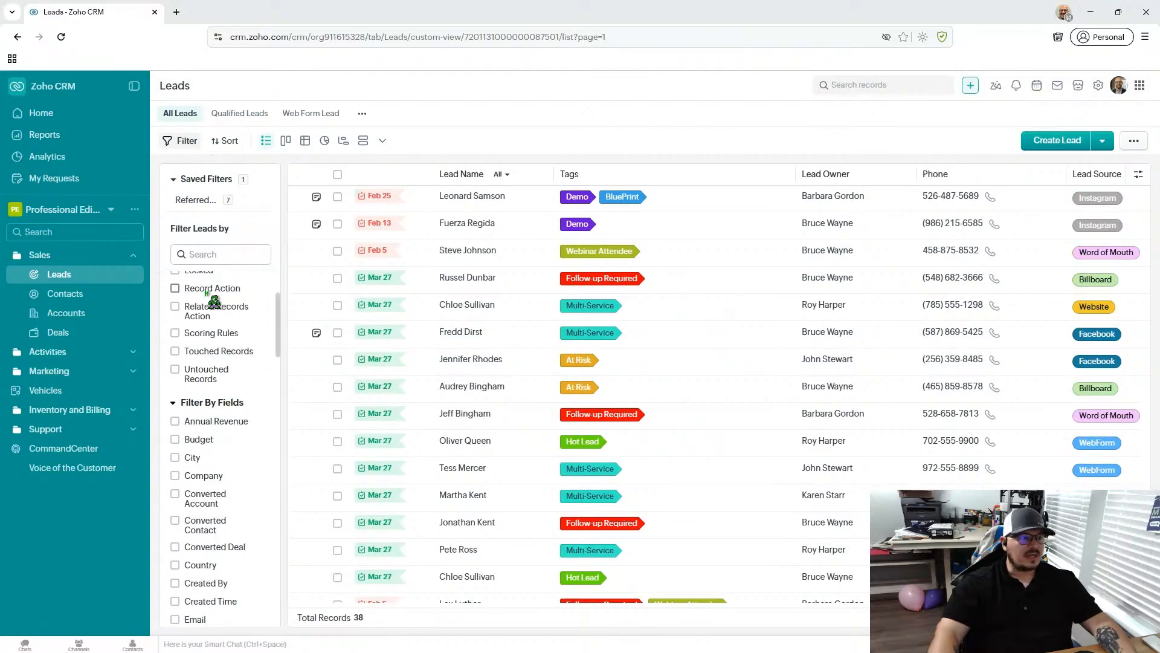
{"action": "scroll", "coordinate": [214, 300], "scroll_direction": "down", "scroll_amount": 15}
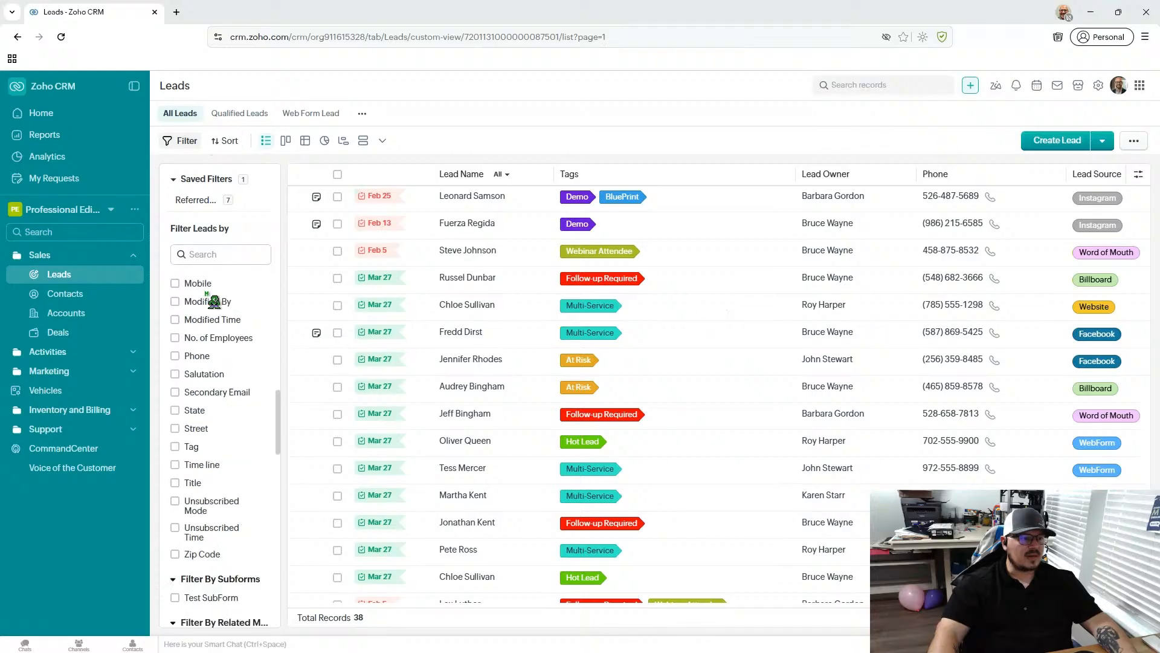
{"action": "scroll", "coordinate": [214, 301], "scroll_direction": "down", "scroll_amount": 5}
{"action": "scroll", "coordinate": [215, 301], "scroll_direction": "up", "scroll_amount": 10}
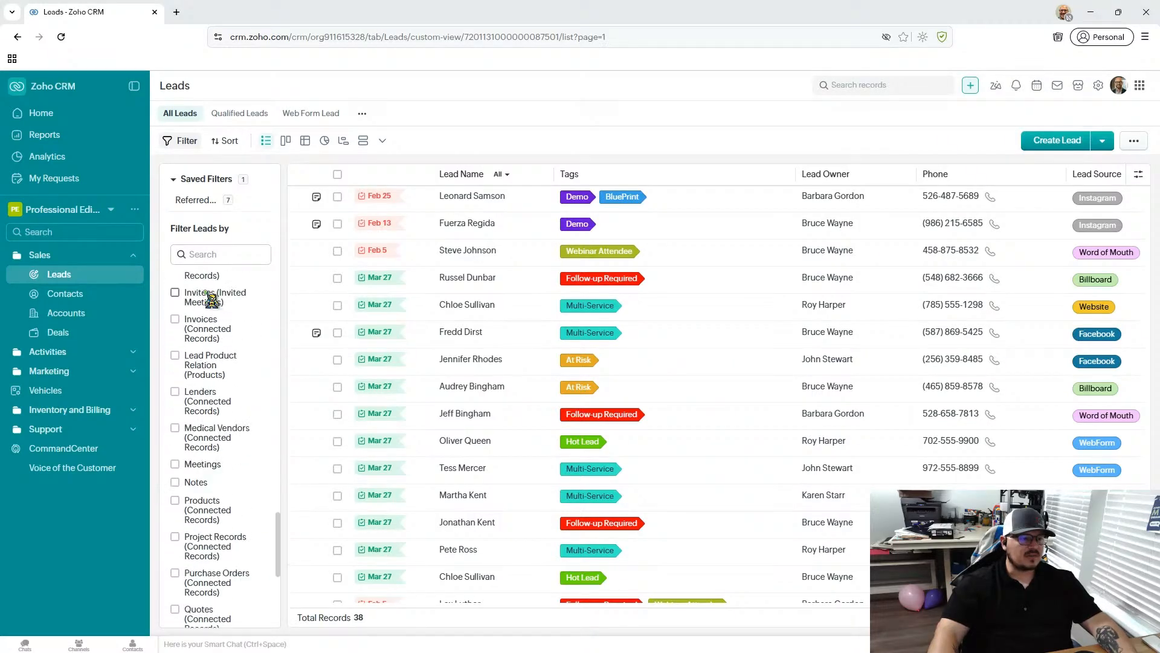
{"action": "scroll", "coordinate": [215, 300], "scroll_direction": "up", "scroll_amount": 8}
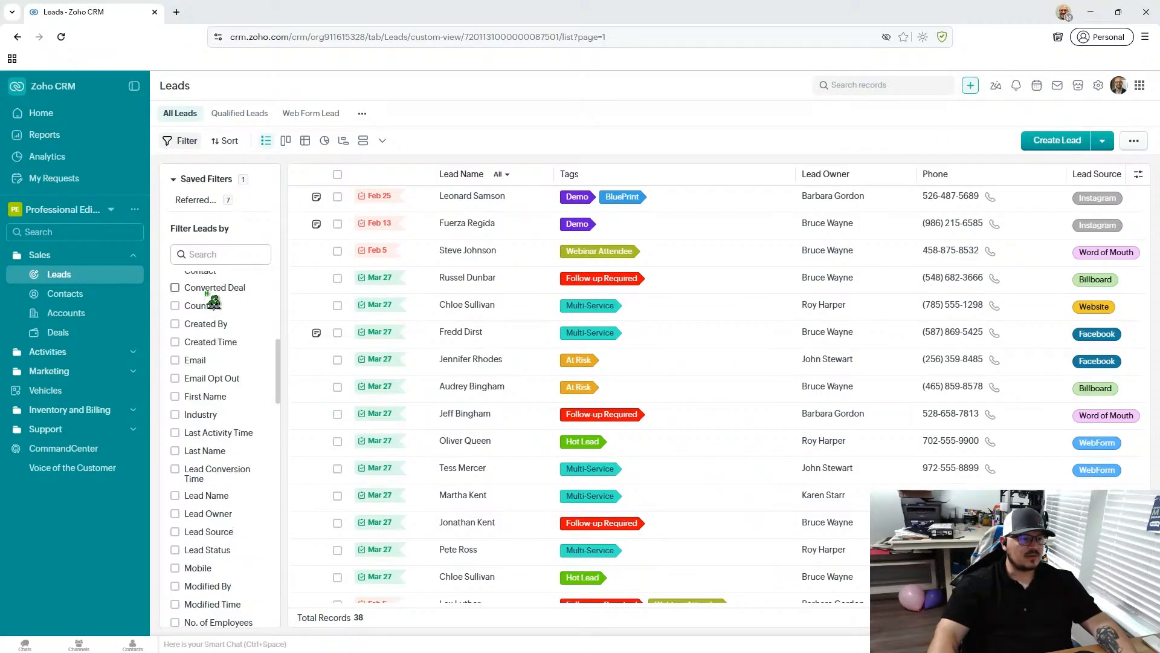
{"action": "left_click", "coordinate": [176, 360]}
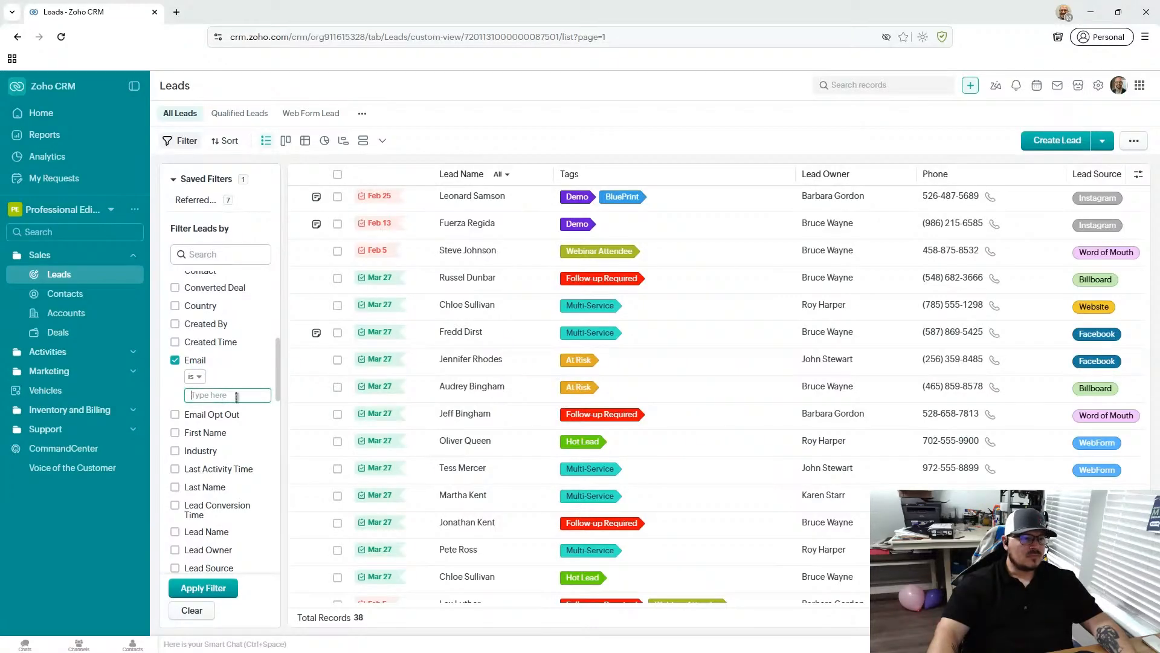
{"action": "left_click", "coordinate": [195, 376]}
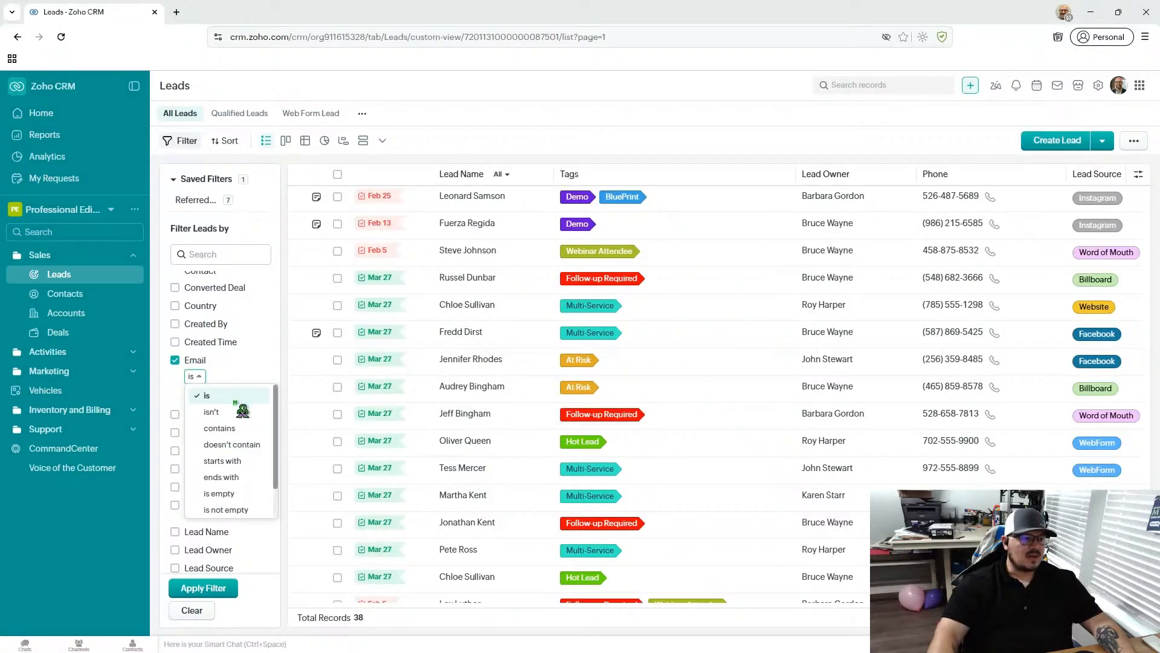
{"action": "left_click_drag", "start_coordinate": [275, 435], "coordinate": [276, 459]}
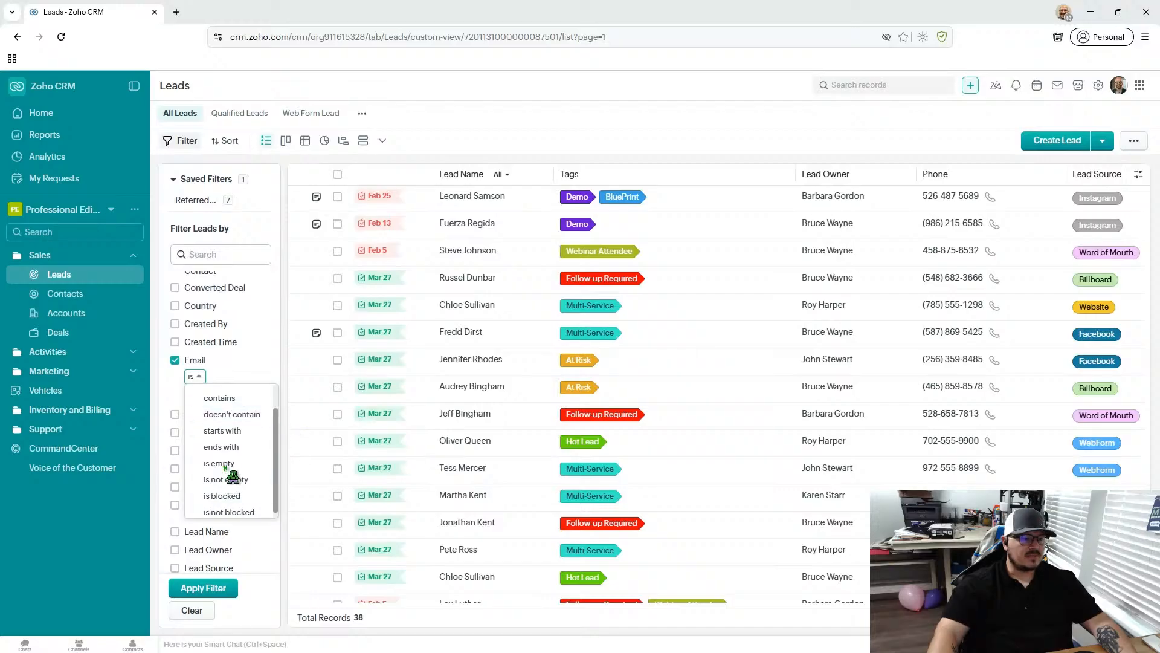
{"action": "left_click", "coordinate": [241, 480]}
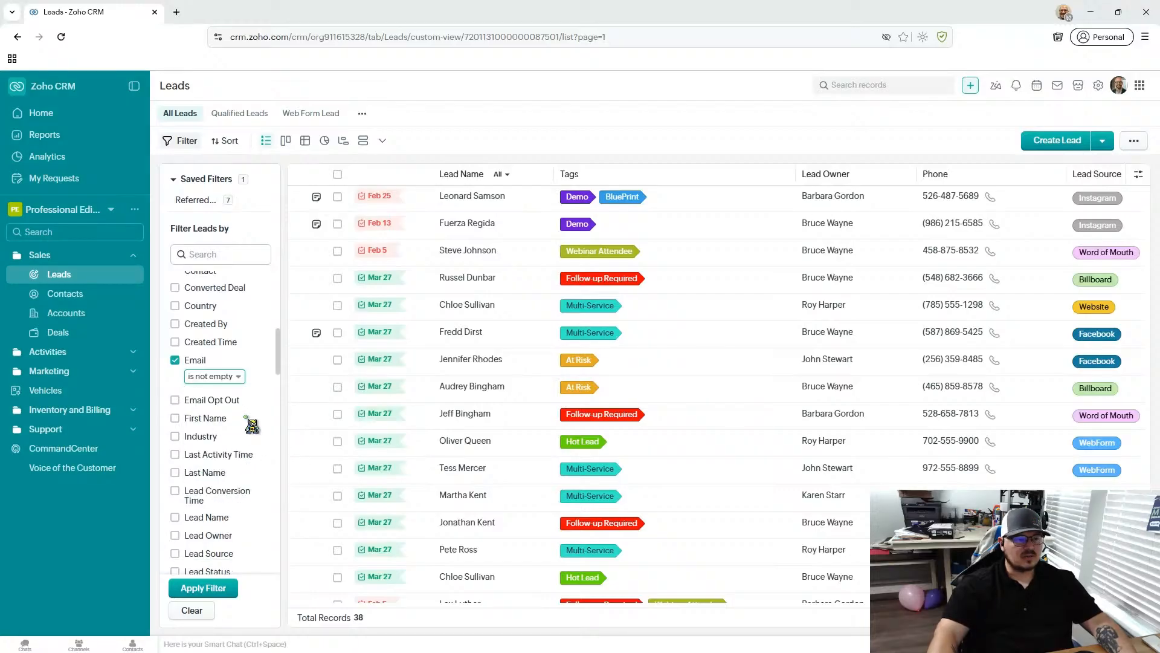
- Add the Email Opt Out condition set to "is Not Selected" and apply the filter to the leads
{"action": "left_click", "coordinate": [176, 400]}
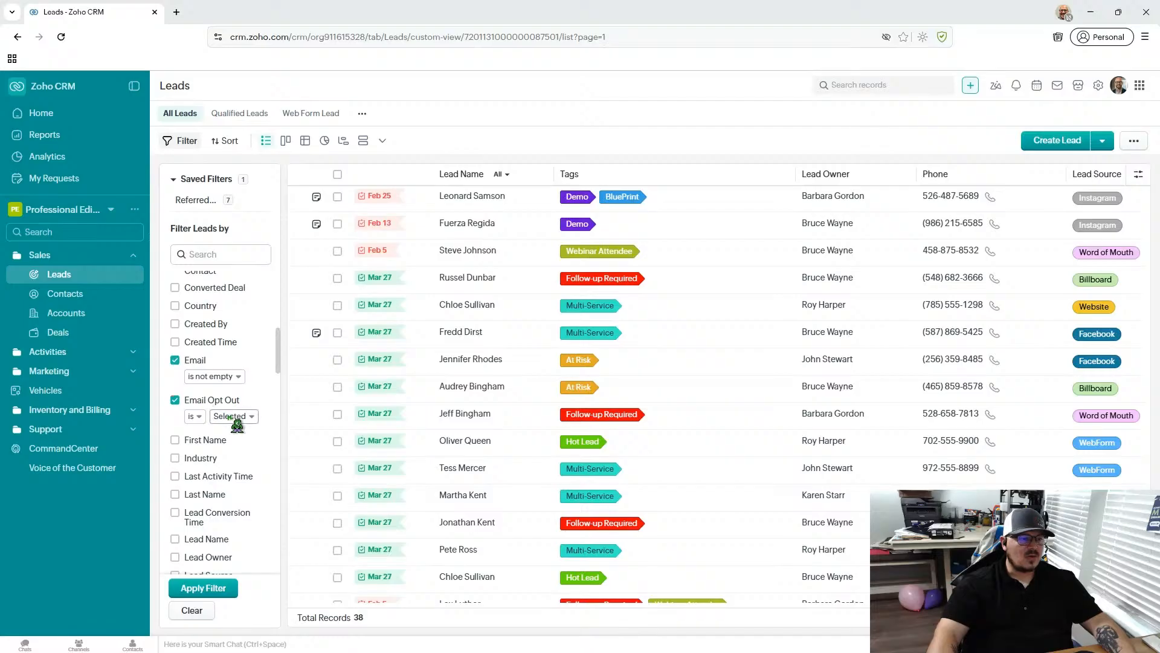
{"action": "left_click", "coordinate": [236, 417]}
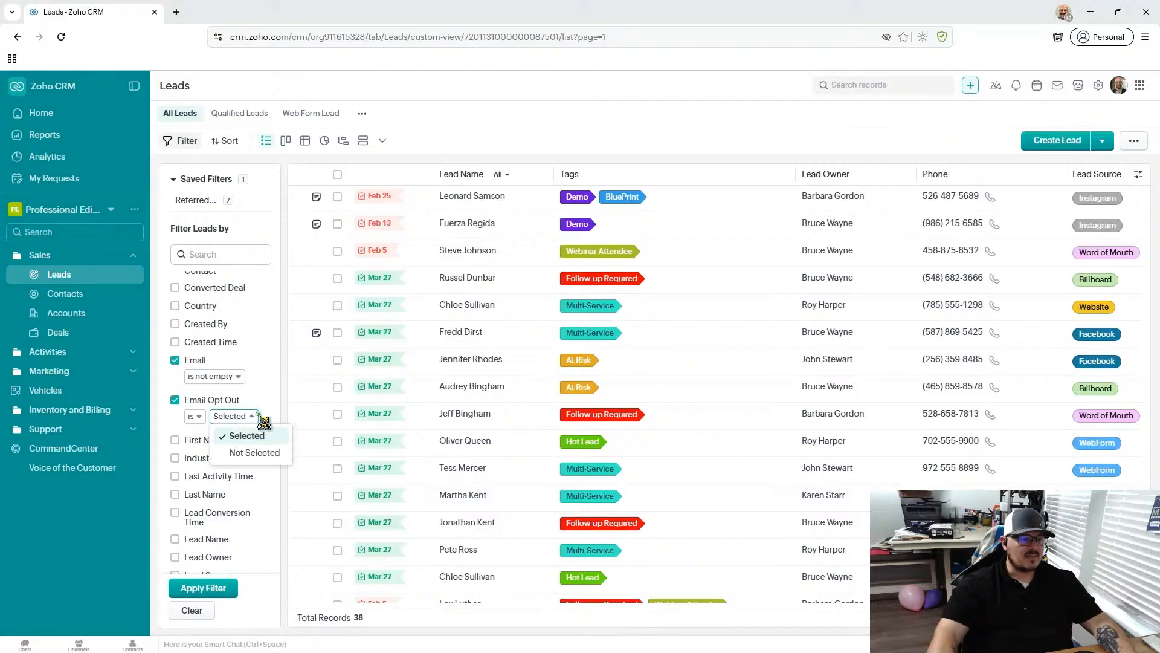
{"action": "left_click", "coordinate": [261, 453]}
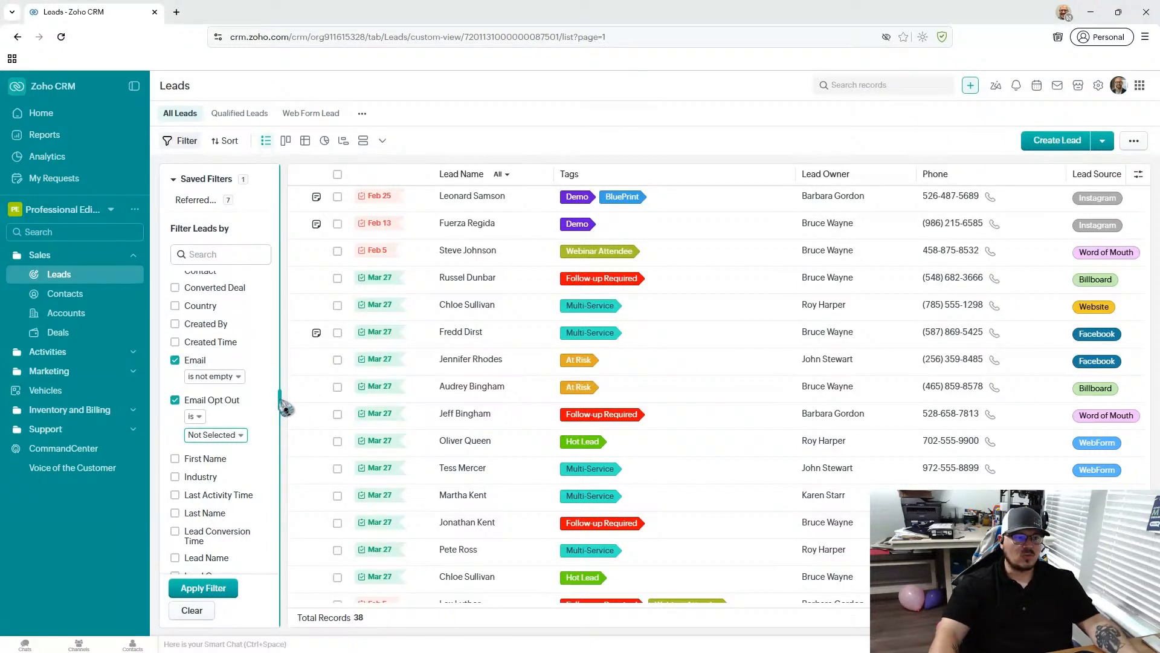
{"action": "left_click", "coordinate": [230, 585]}
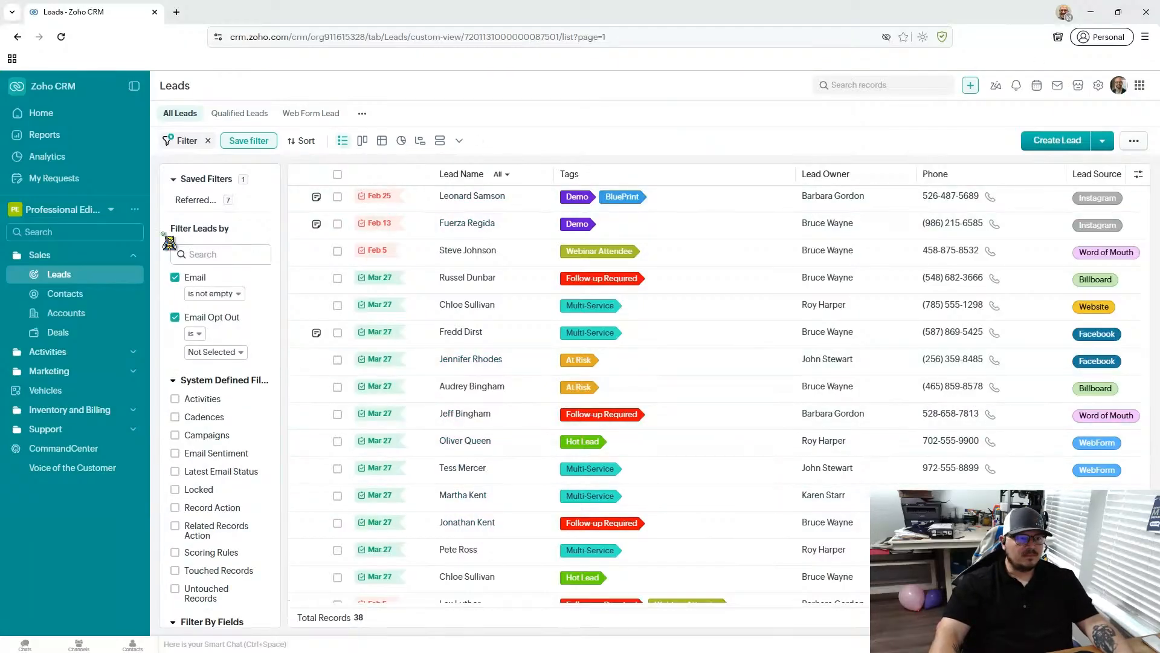
- Select all leads on the page, start a mass email to them and open its template selection
{"action": "left_click", "coordinate": [338, 175]}
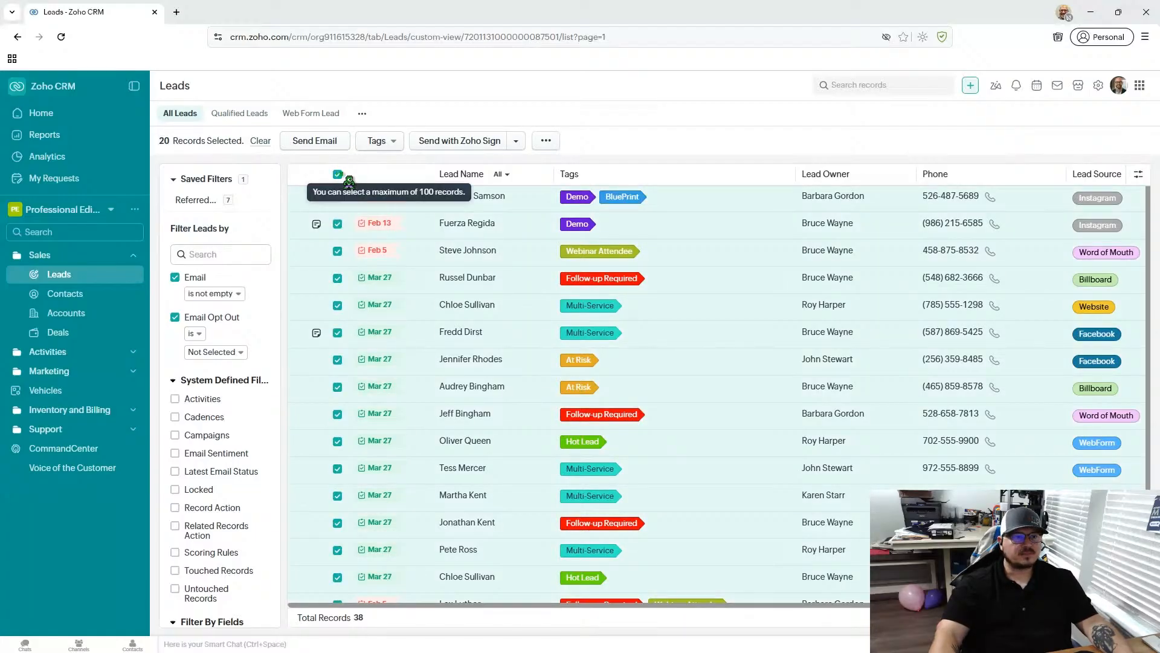
{"action": "left_click", "coordinate": [319, 144]}
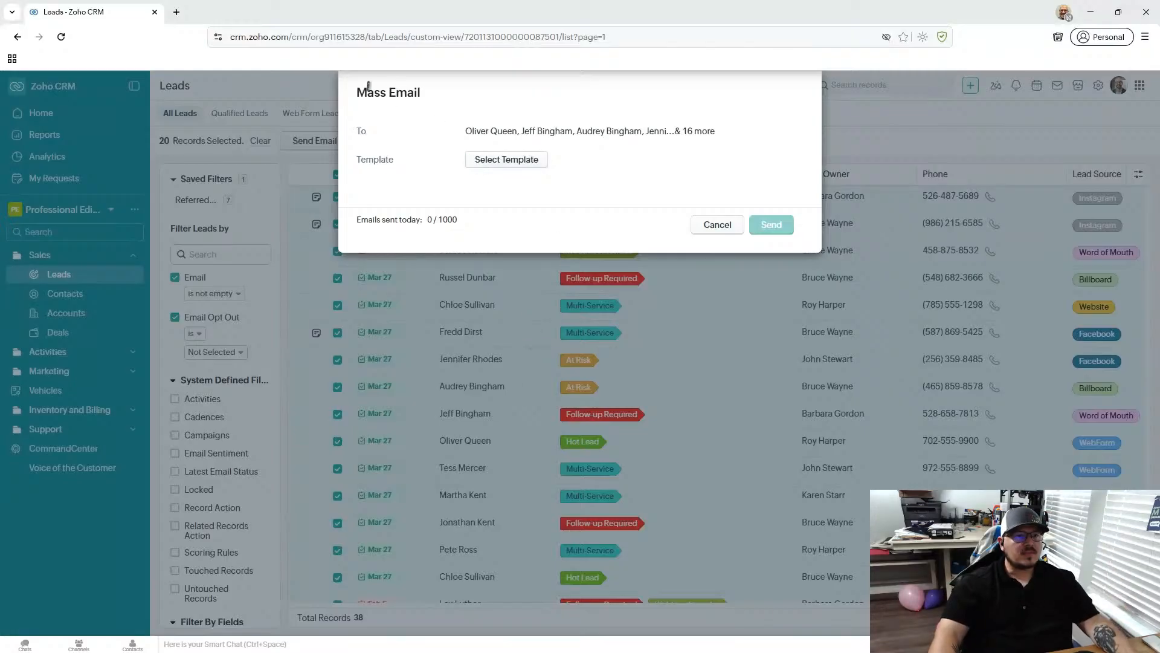
{"action": "triple_click", "coordinate": [385, 89]}
{"action": "left_click", "coordinate": [431, 96]}
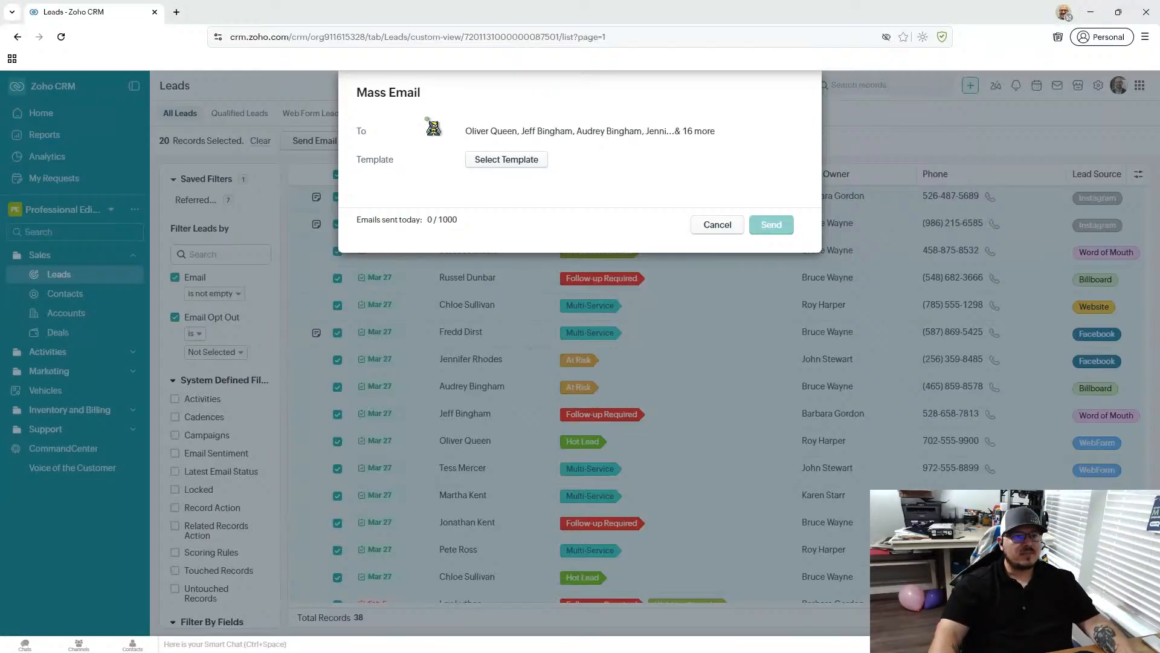
{"action": "left_click", "coordinate": [510, 161]}
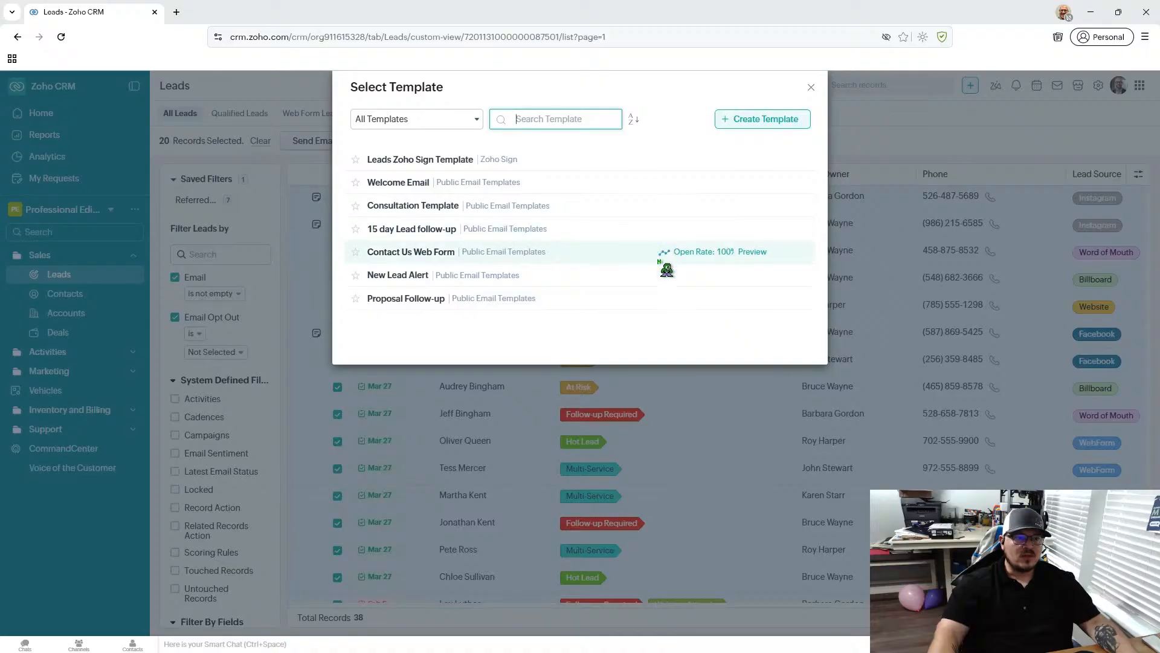
- Preview the Contact Us Web Form template in its desktop layout and examine the message body and the lead first name merge field
{"action": "left_click", "coordinate": [750, 254]}
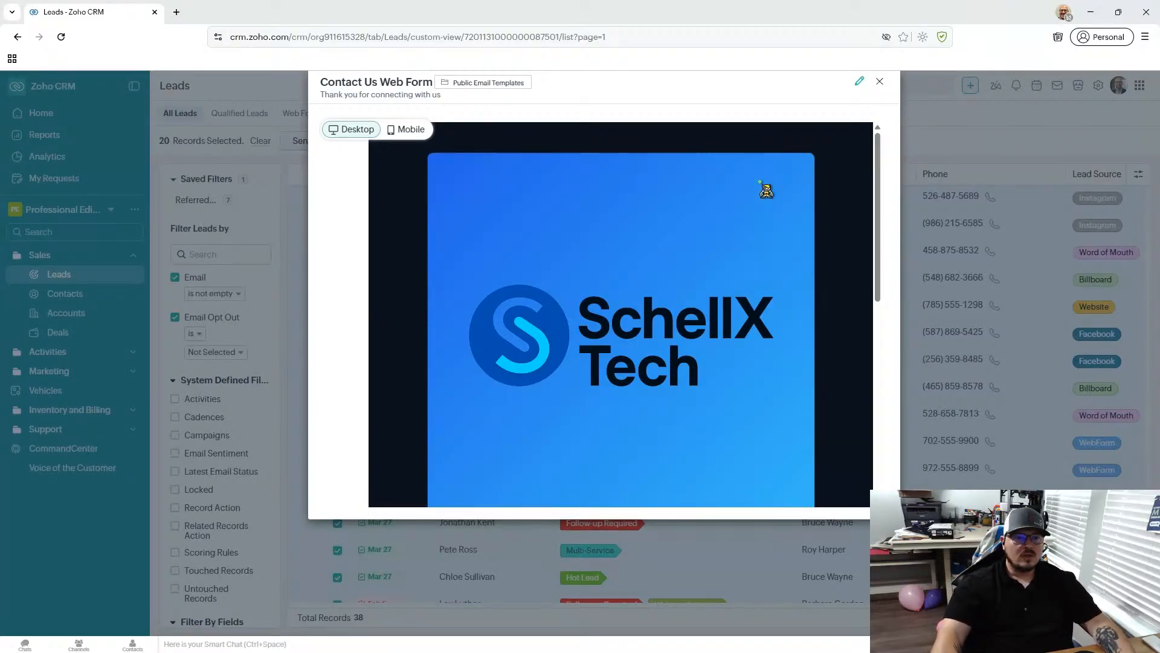
{"action": "left_click_drag", "start_coordinate": [878, 202], "coordinate": [887, 180]}
{"action": "scroll", "coordinate": [886, 284], "scroll_direction": "down", "scroll_amount": 4}
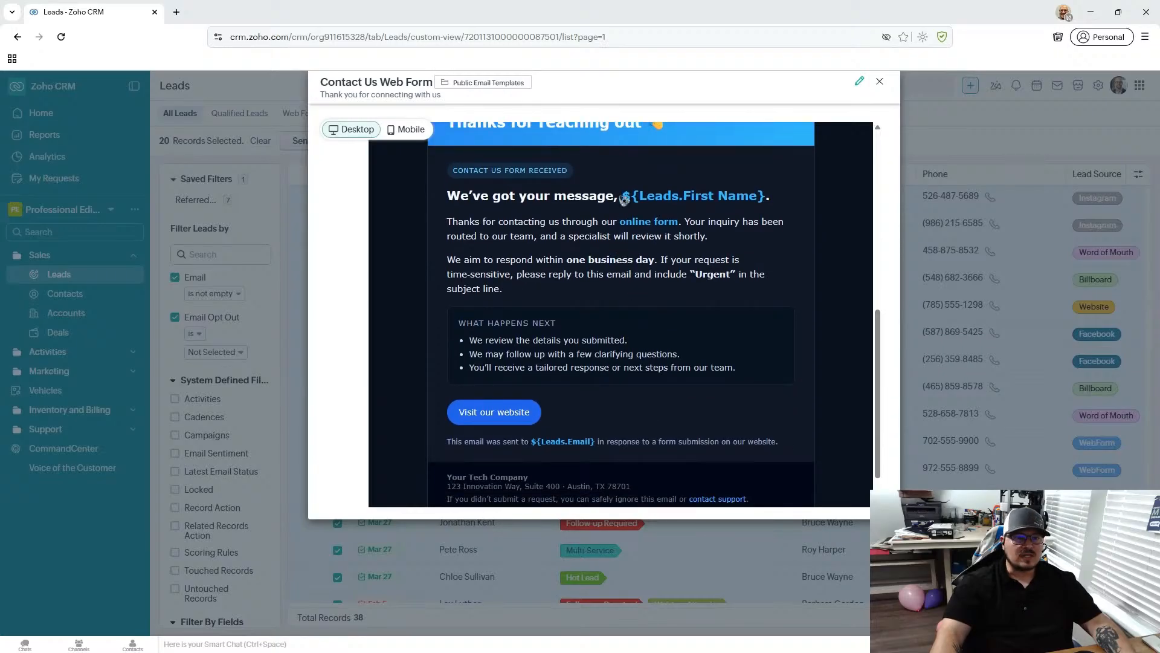
{"action": "left_click_drag", "start_coordinate": [622, 196], "coordinate": [765, 195]}
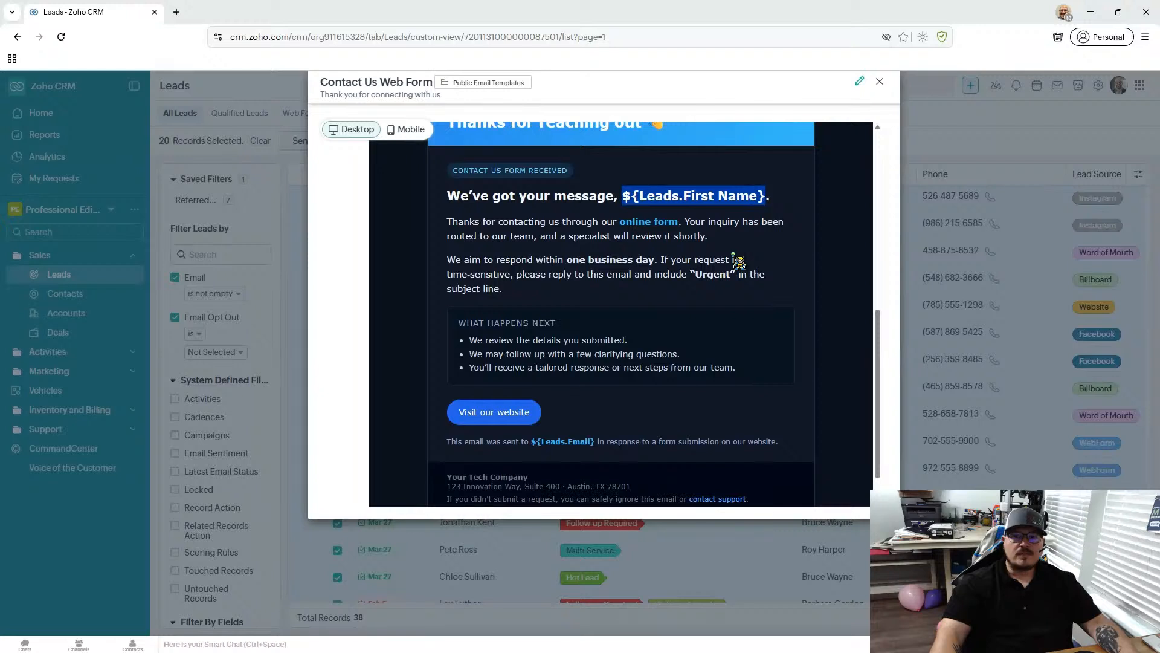
{"action": "scroll", "coordinate": [738, 261], "scroll_direction": "down", "scroll_amount": 1}
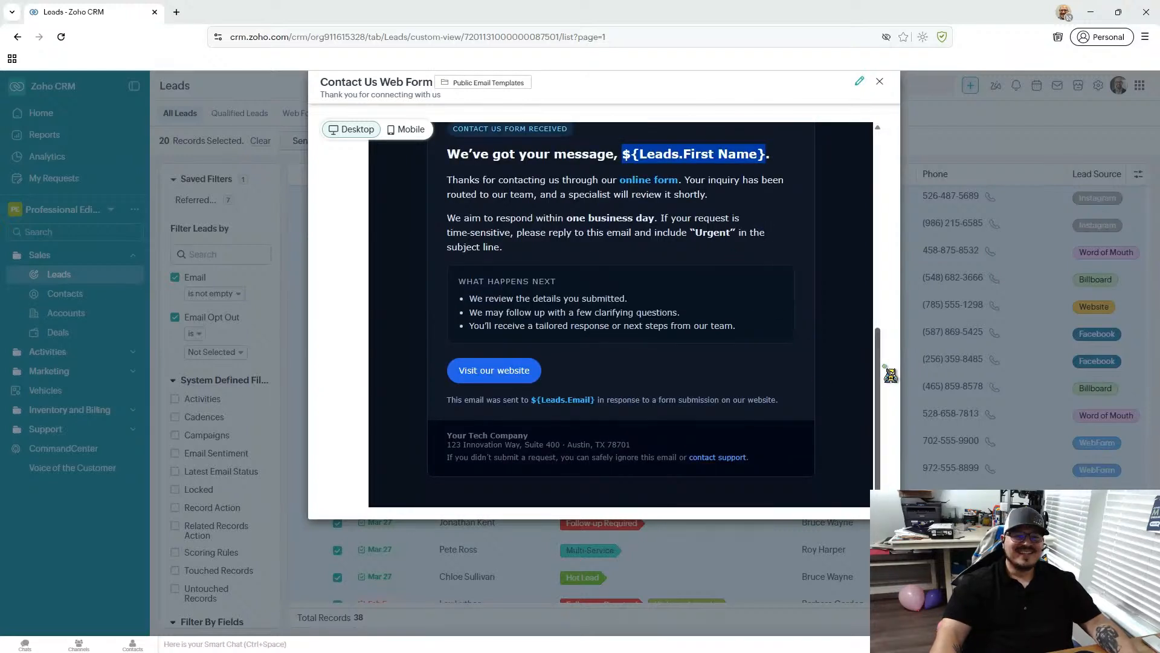
{"action": "left_click_drag", "start_coordinate": [884, 358], "coordinate": [883, 124]}
- Check the Contact Us Web Form template in the mobile layout and close the preview
{"action": "left_click", "coordinate": [409, 134]}
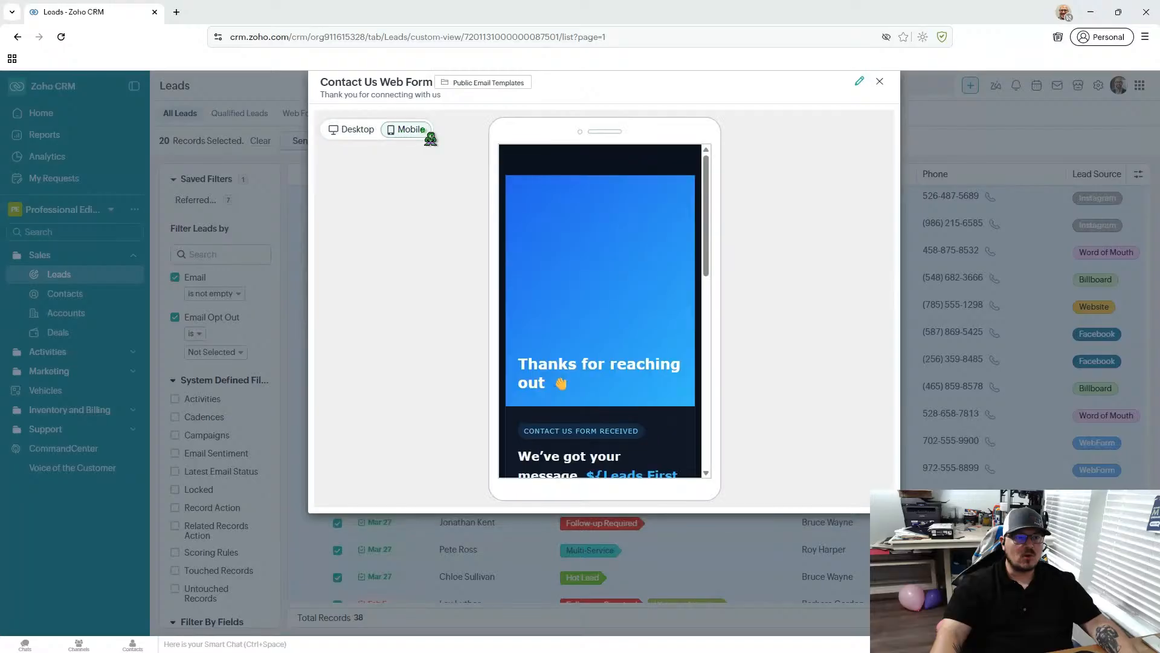
{"action": "left_click_drag", "start_coordinate": [714, 187], "coordinate": [707, 151]}
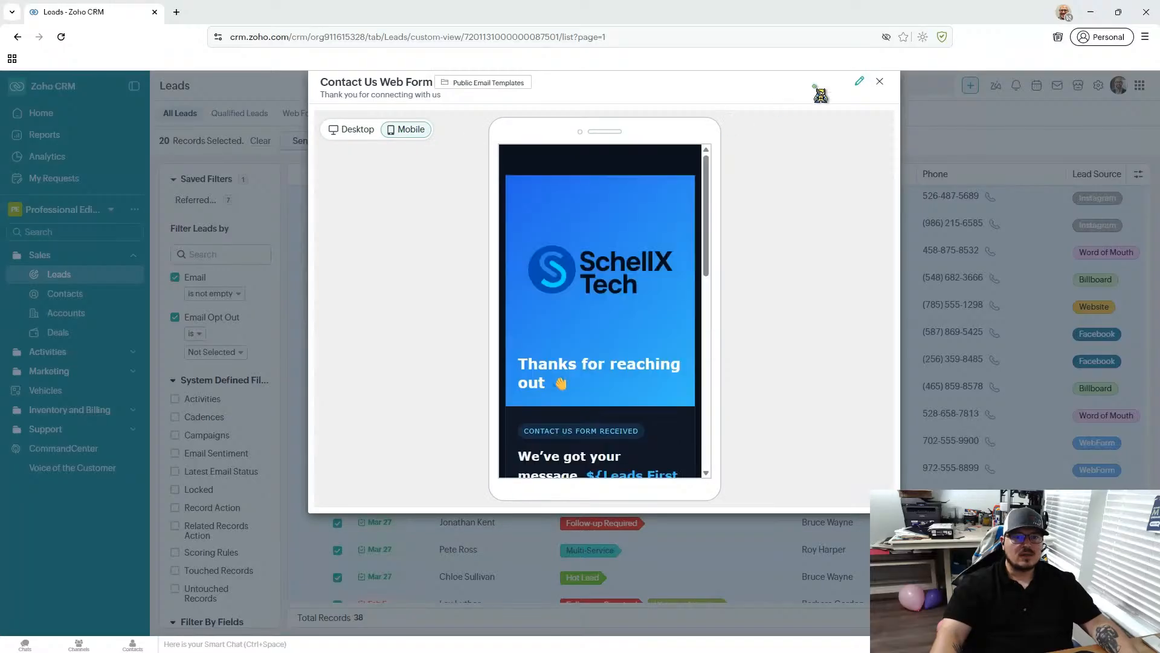
{"action": "left_click", "coordinate": [880, 81]}
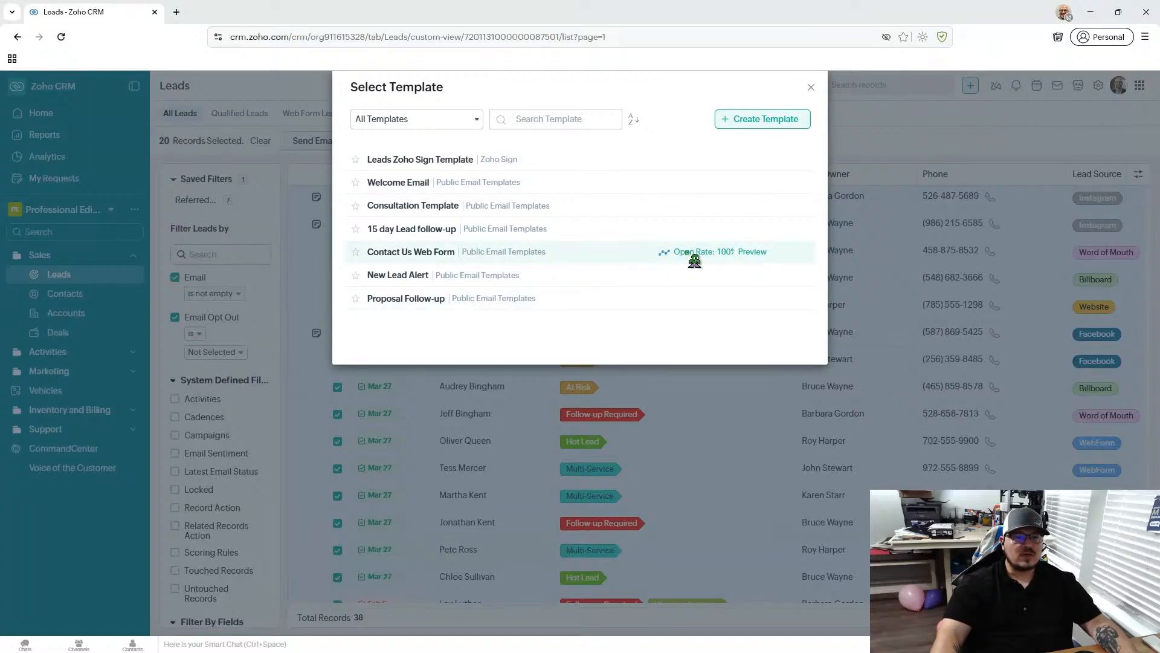
- Use the Contact Us Web Form template for the mass email and schedule it for Mar 26, 2026
{"action": "left_click", "coordinate": [611, 257]}
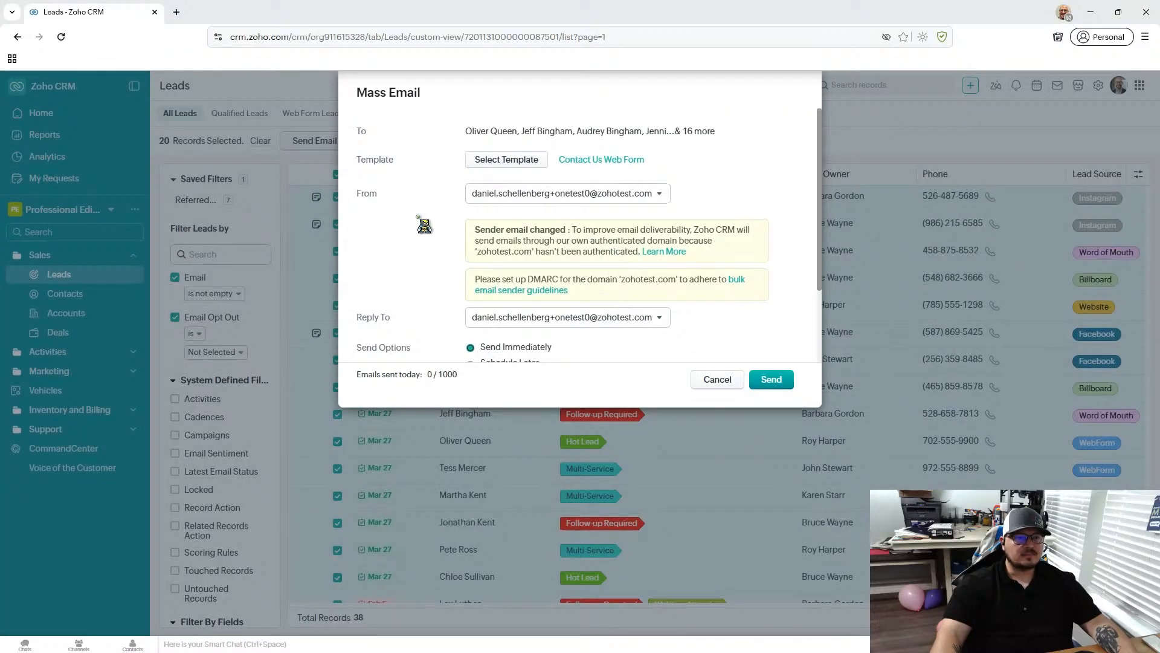
{"action": "scroll", "coordinate": [423, 223], "scroll_direction": "down", "scroll_amount": 3}
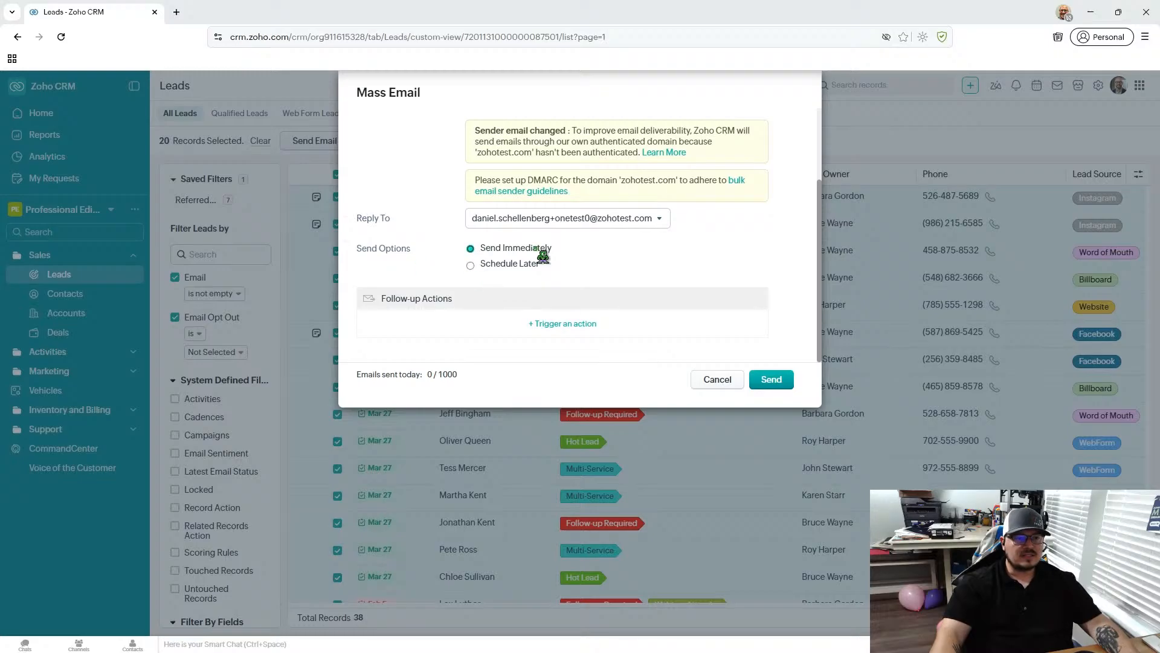
{"action": "left_click", "coordinate": [468, 266]}
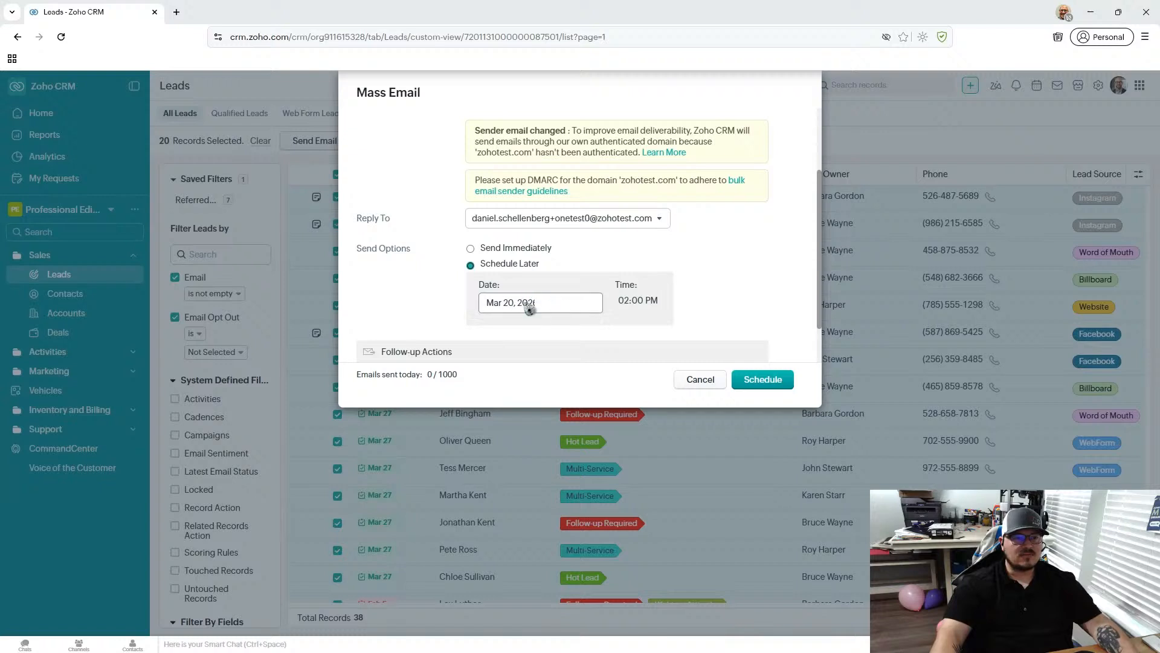
{"action": "left_click", "coordinate": [498, 307]}
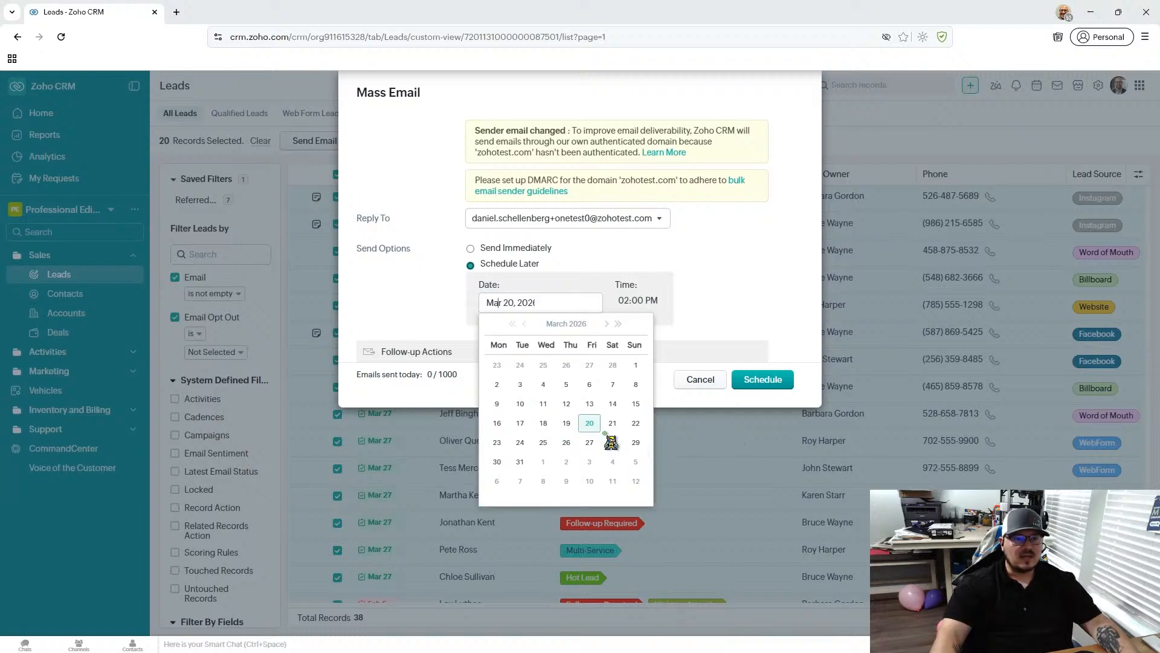
{"action": "left_click", "coordinate": [567, 443]}
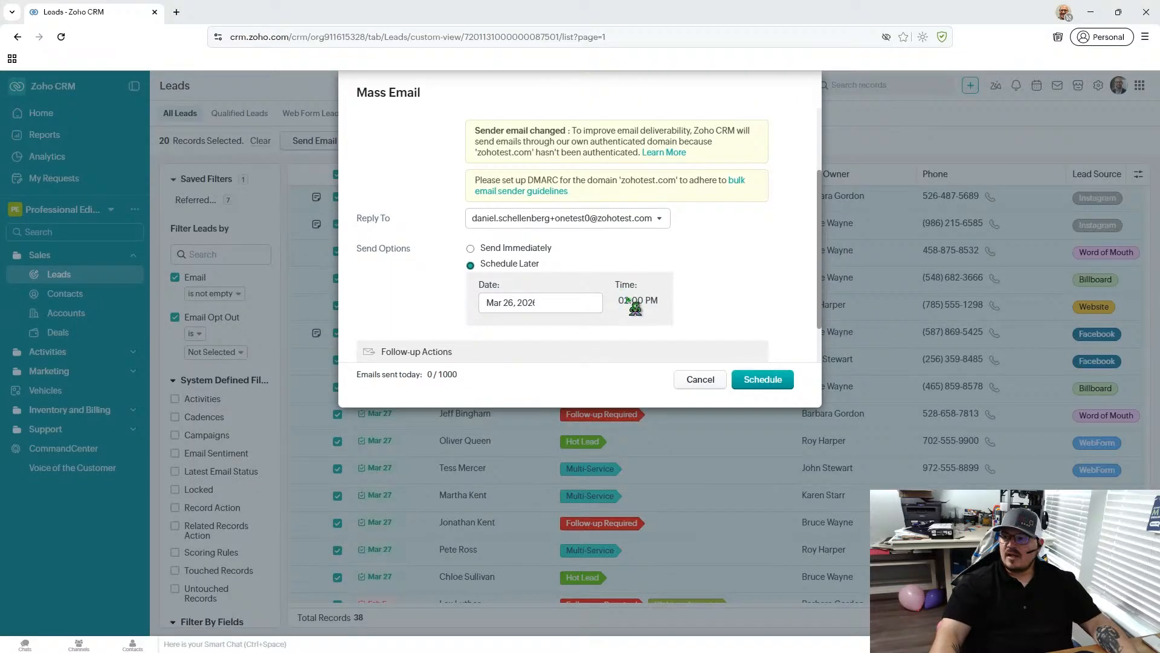
- Try setting the mass email's scheduled time to 02:00 AM
{"action": "left_click", "coordinate": [630, 302]}
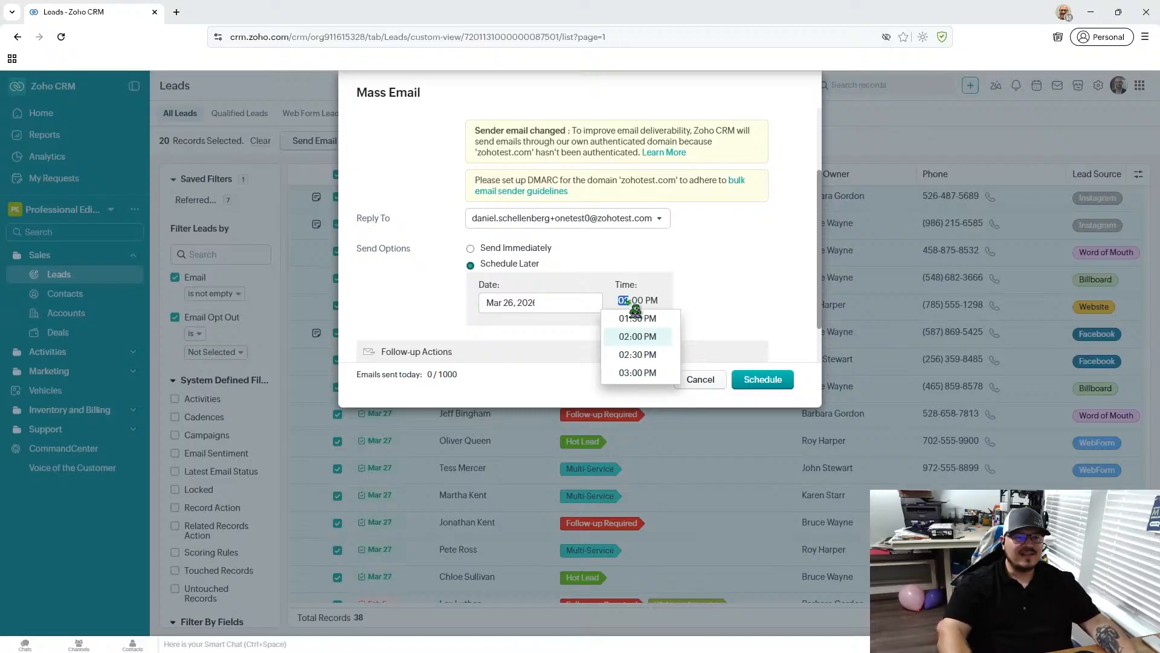
{"action": "type", "text": "2"}
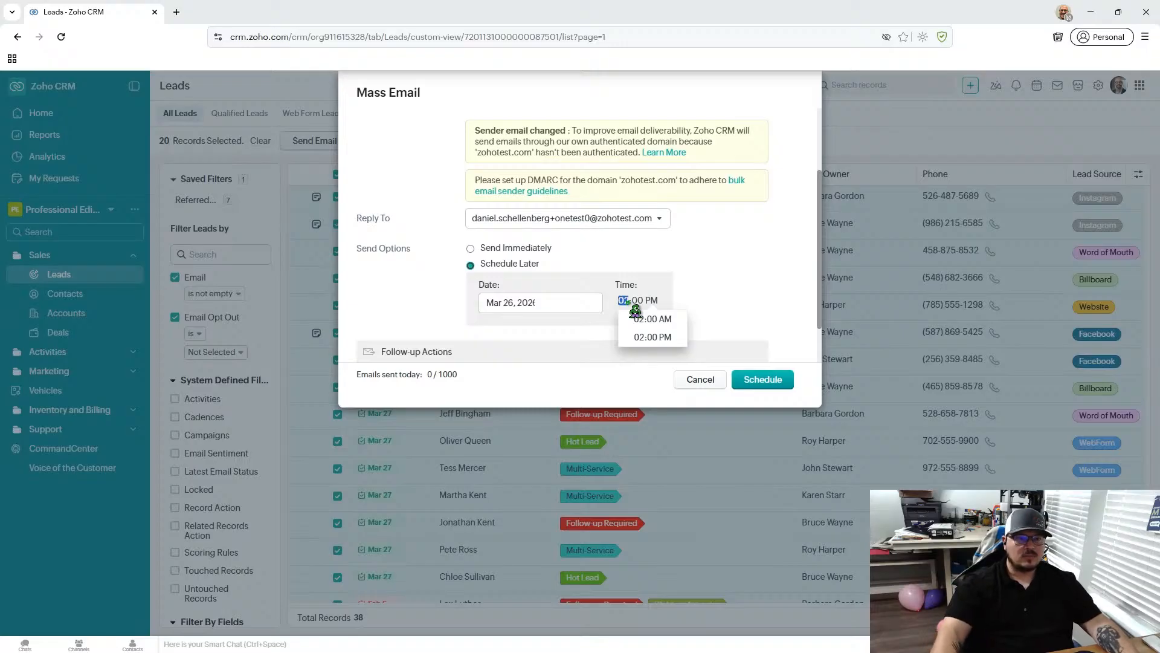
{"action": "left_click", "coordinate": [607, 285]}
{"action": "left_click", "coordinate": [626, 301]}
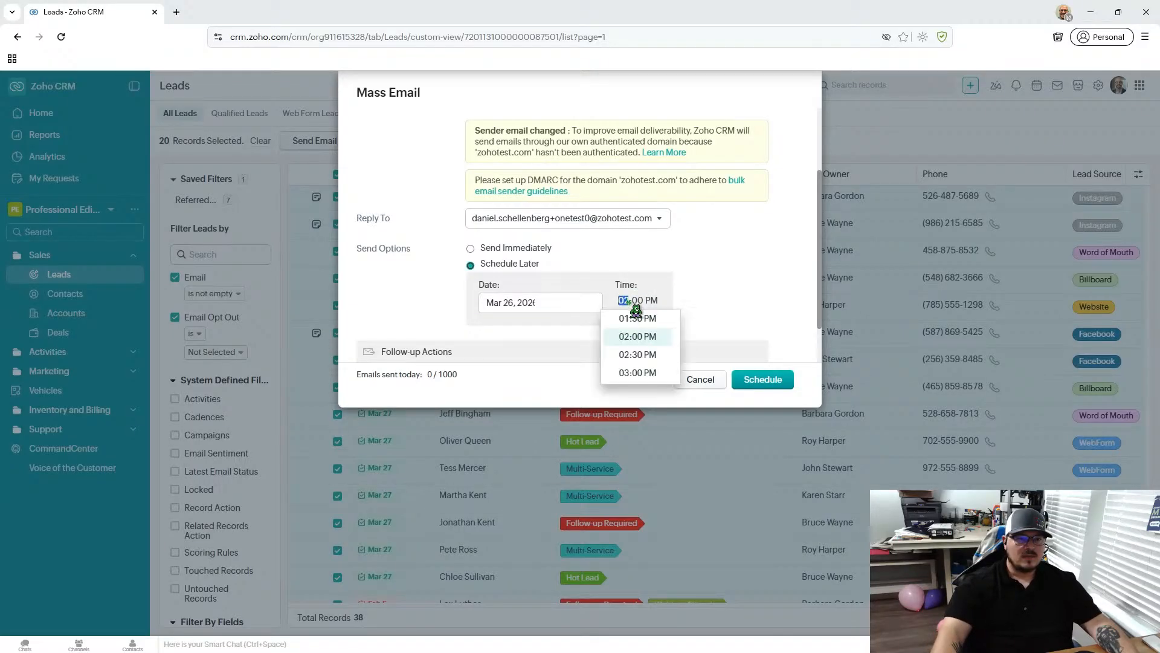
{"action": "type", "text": "2"}
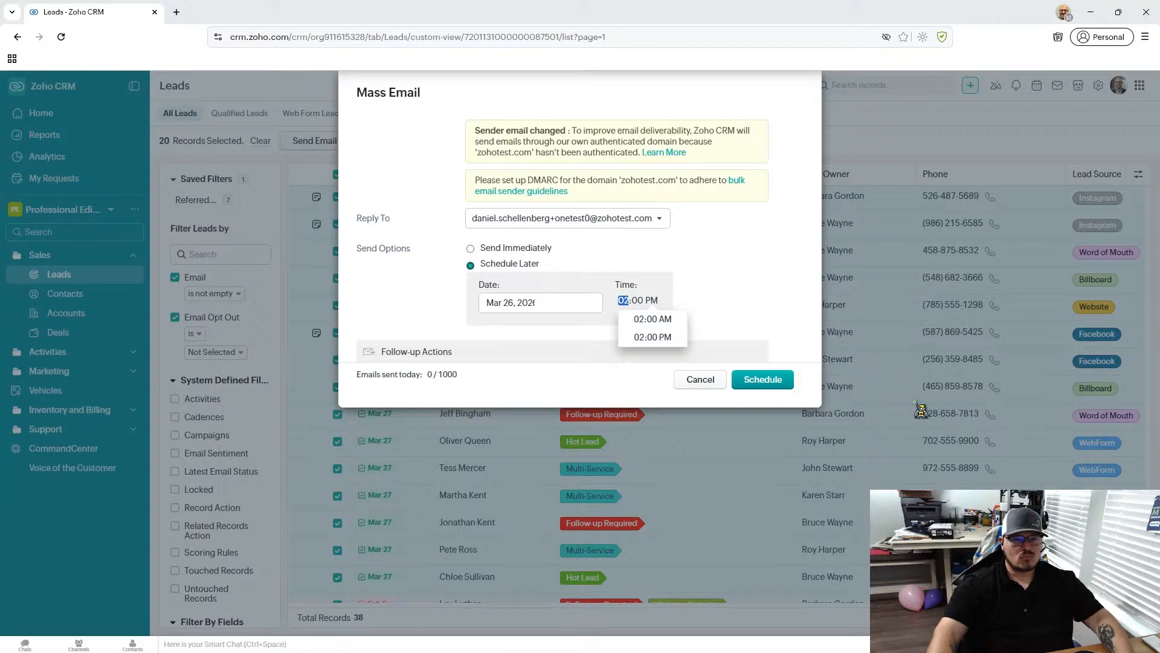
{"action": "left_click", "coordinate": [653, 319]}
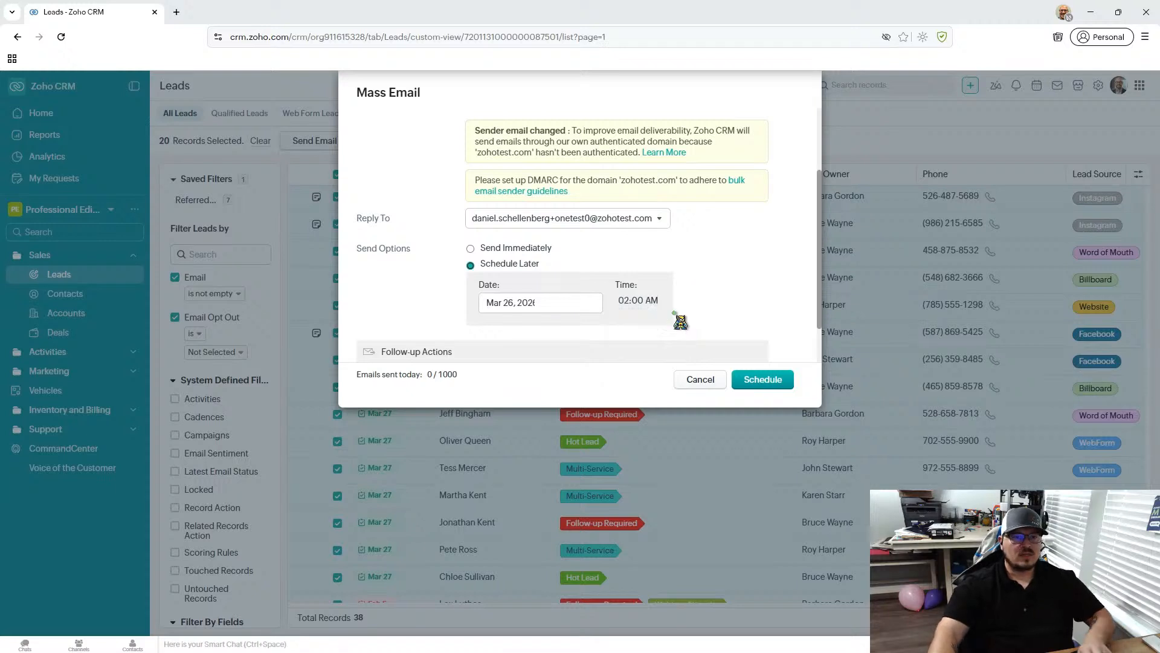
- Set the mass email's scheduled send time to 07:00 AM
{"action": "left_click", "coordinate": [632, 301]}
{"action": "key", "text": "Left"}
{"action": "type", "text": "7"}
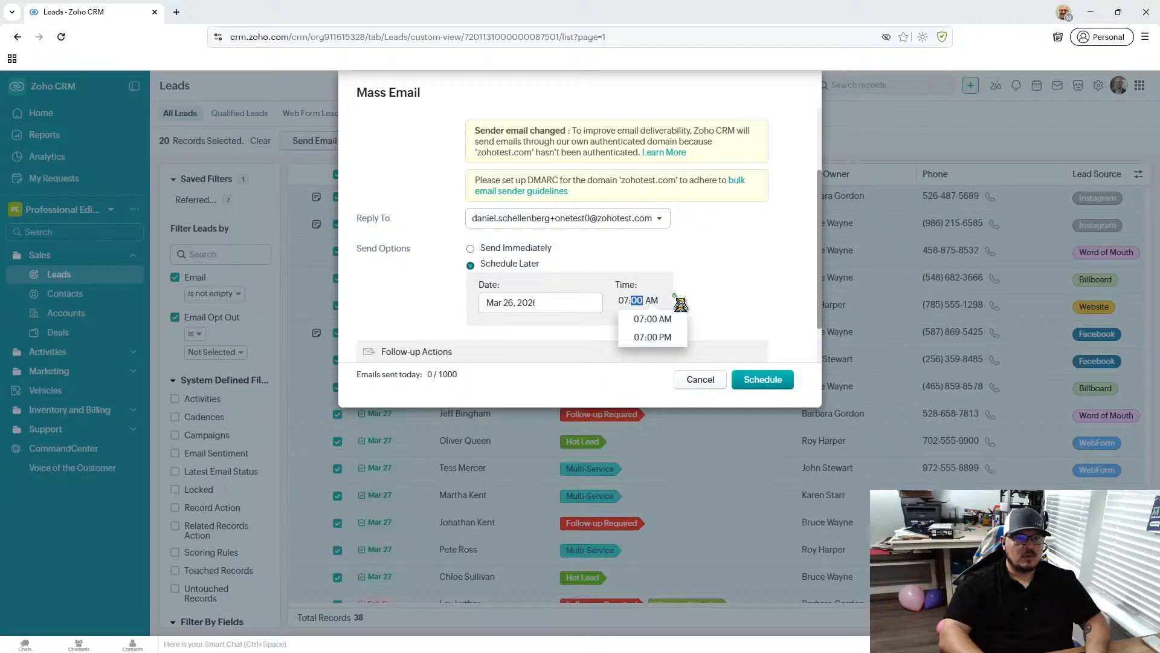
{"action": "left_click", "coordinate": [672, 315]}
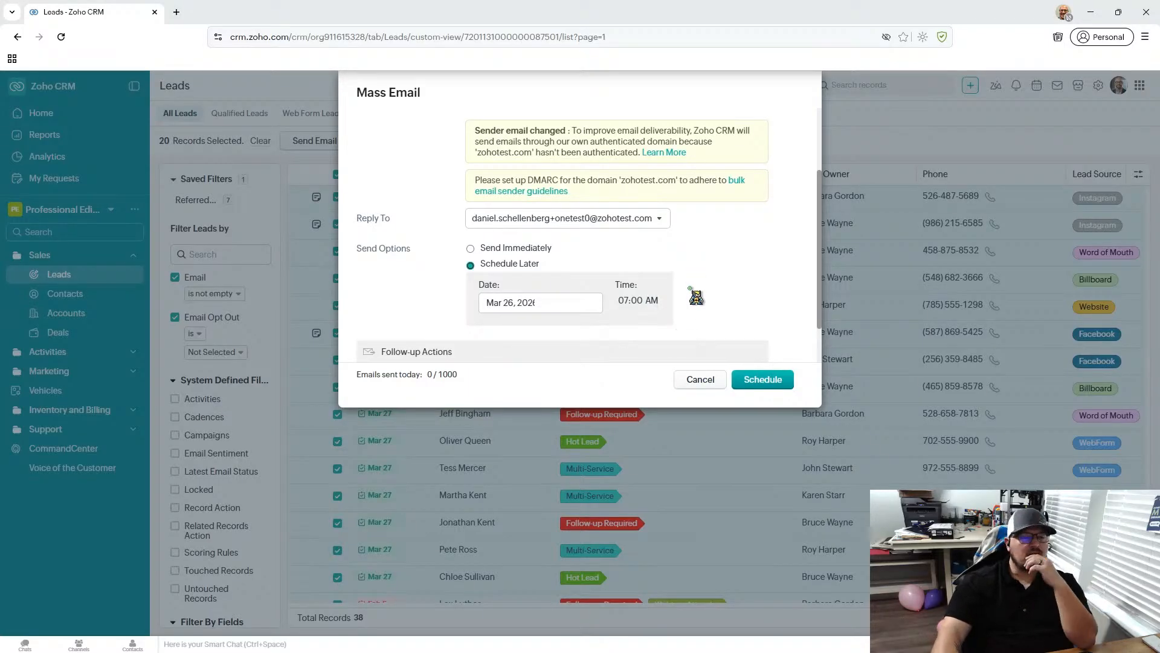
- Check the follow-up actions available for the mass email's "Email is clicked" trigger and return without configuring any
{"action": "scroll", "coordinate": [696, 296], "scroll_direction": "down", "scroll_amount": 1}
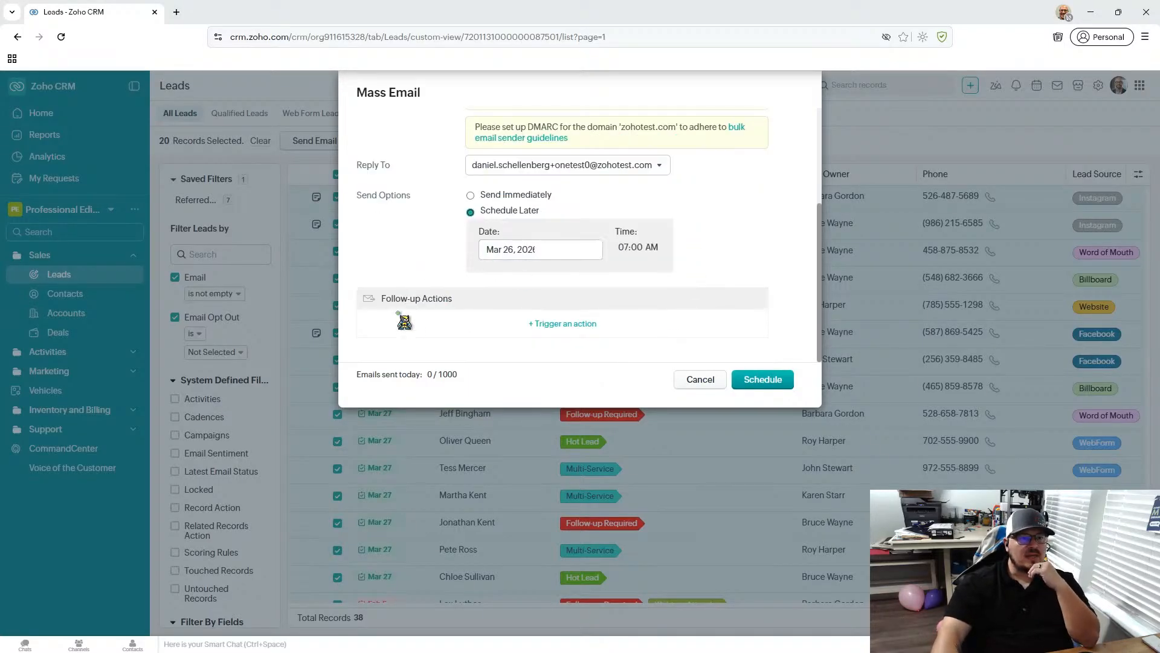
{"action": "left_click", "coordinate": [566, 329]}
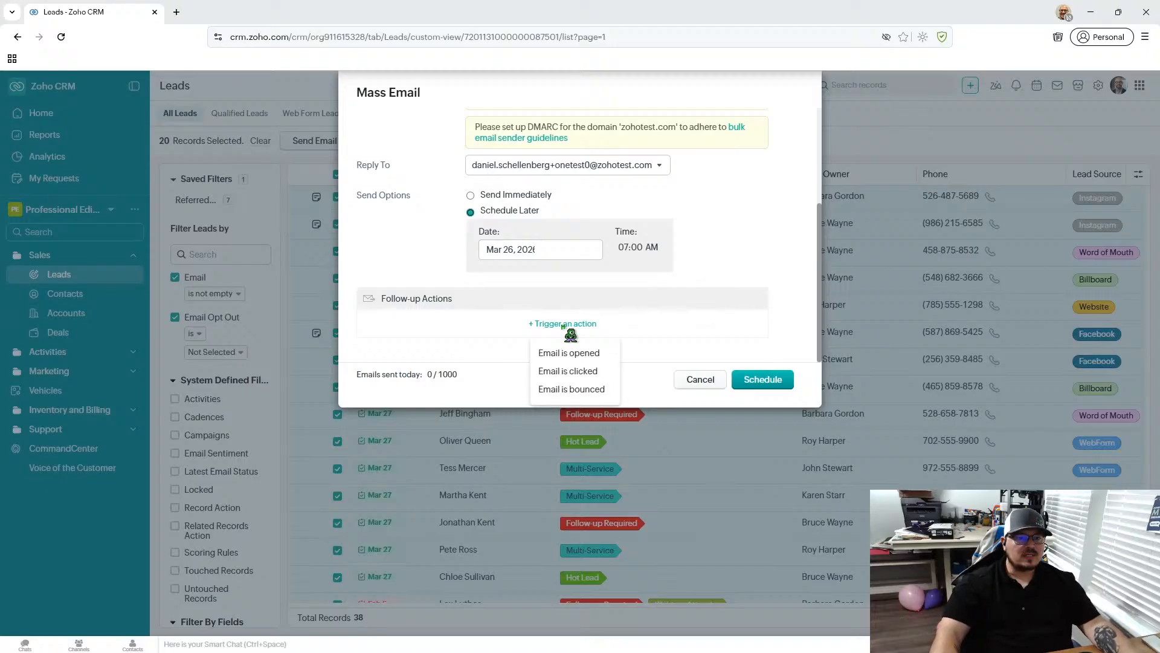
{"action": "left_click", "coordinate": [581, 371]}
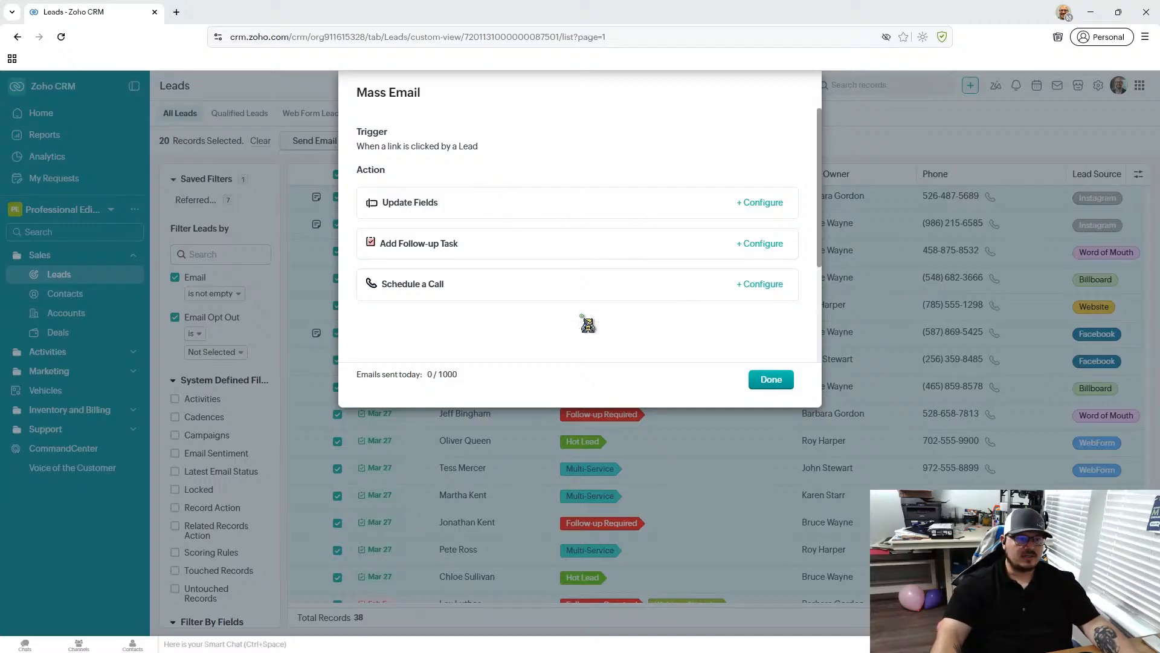
{"action": "left_click", "coordinate": [771, 379]}
- Check the "Email is bounced" trigger's Update Fields action and its field choices, and return without configuring it
{"action": "scroll", "coordinate": [578, 273], "scroll_direction": "down", "scroll_amount": 3}
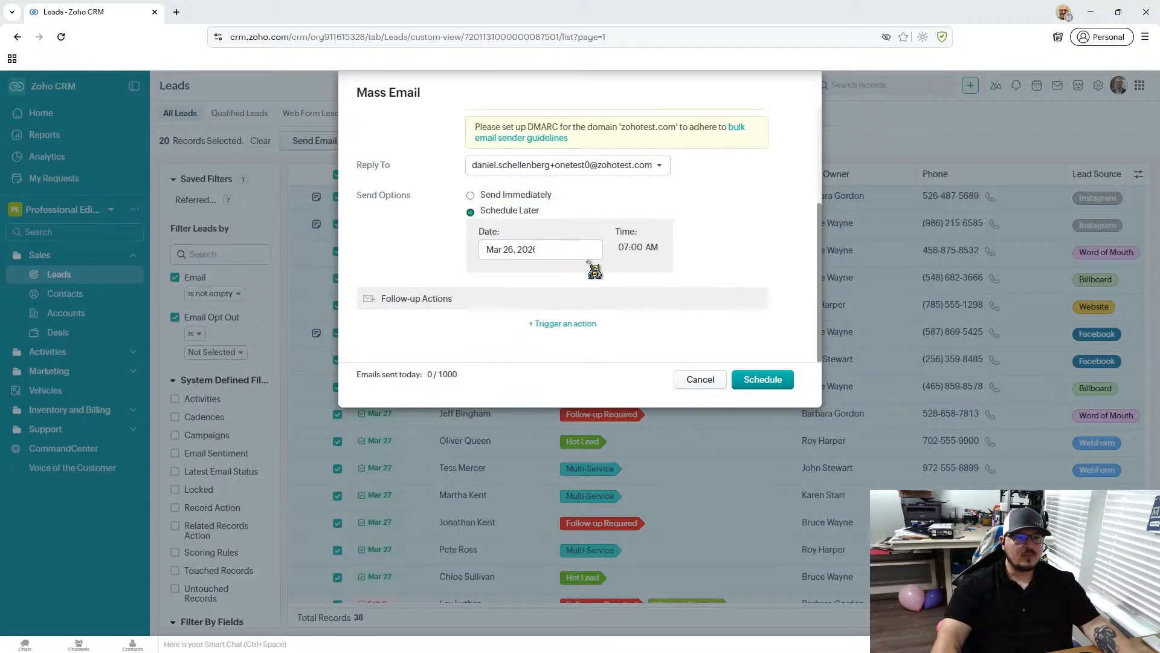
{"action": "left_click", "coordinate": [570, 326]}
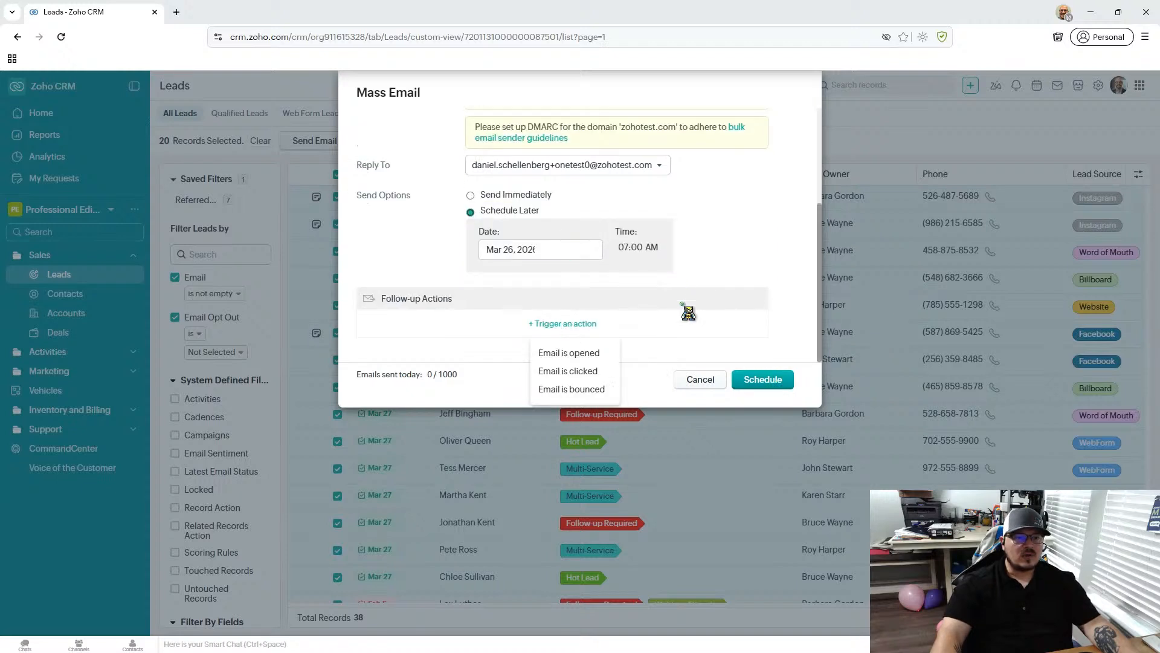
{"action": "left_click", "coordinate": [600, 391]}
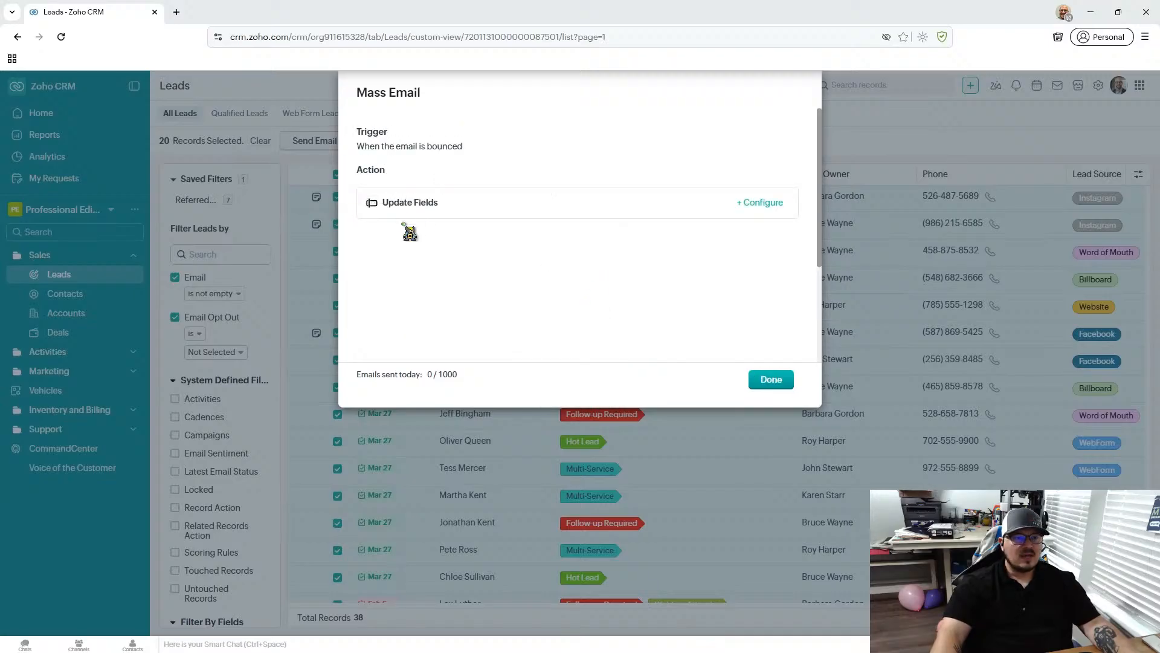
{"action": "left_click", "coordinate": [755, 202]}
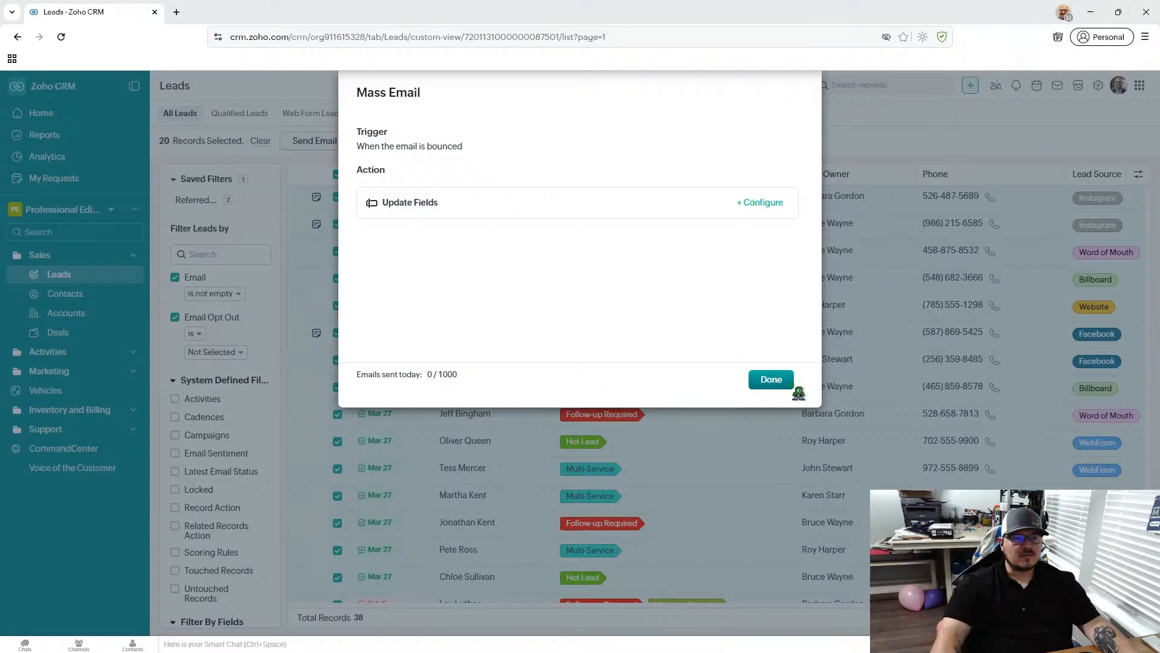
{"action": "left_click", "coordinate": [536, 144]}
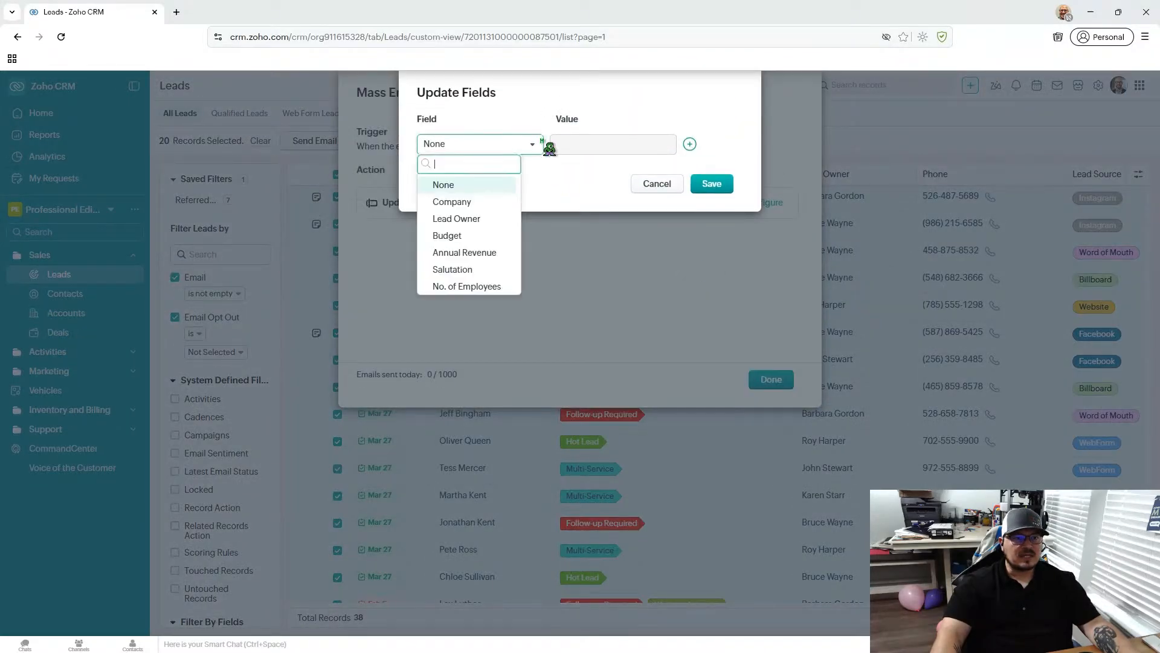
{"action": "scroll", "coordinate": [512, 246], "scroll_direction": "down", "scroll_amount": 5}
{"action": "scroll", "coordinate": [511, 226], "scroll_direction": "up", "scroll_amount": 5}
{"action": "scroll", "coordinate": [476, 281], "scroll_direction": "down", "scroll_amount": 5}
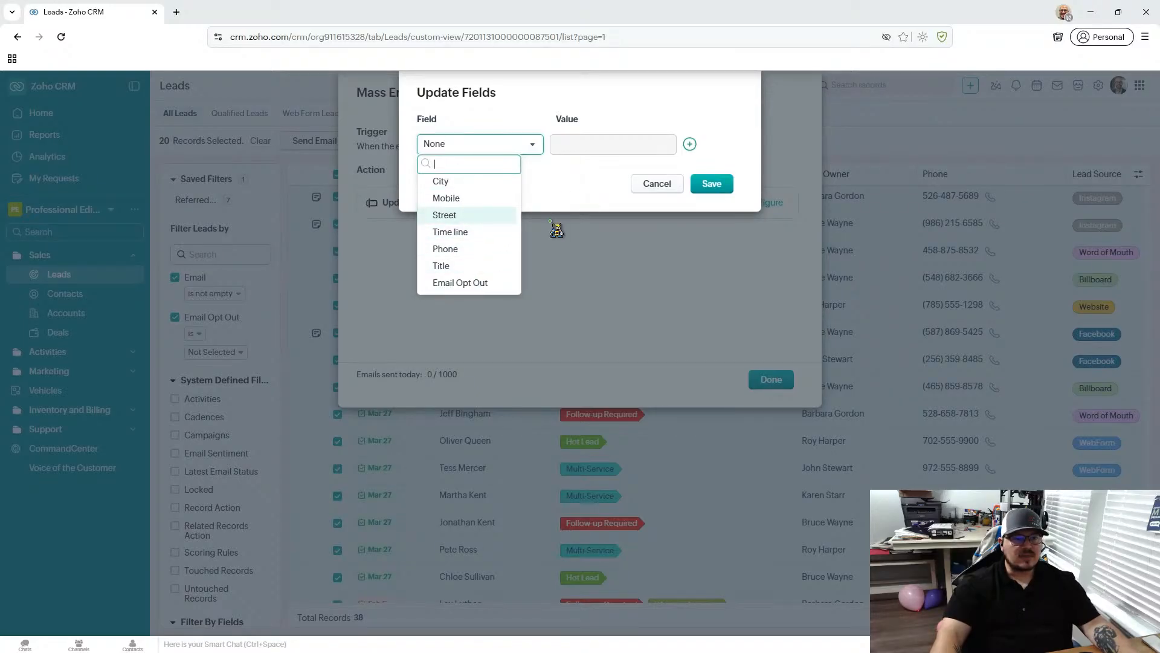
{"action": "left_click", "coordinate": [553, 195]}
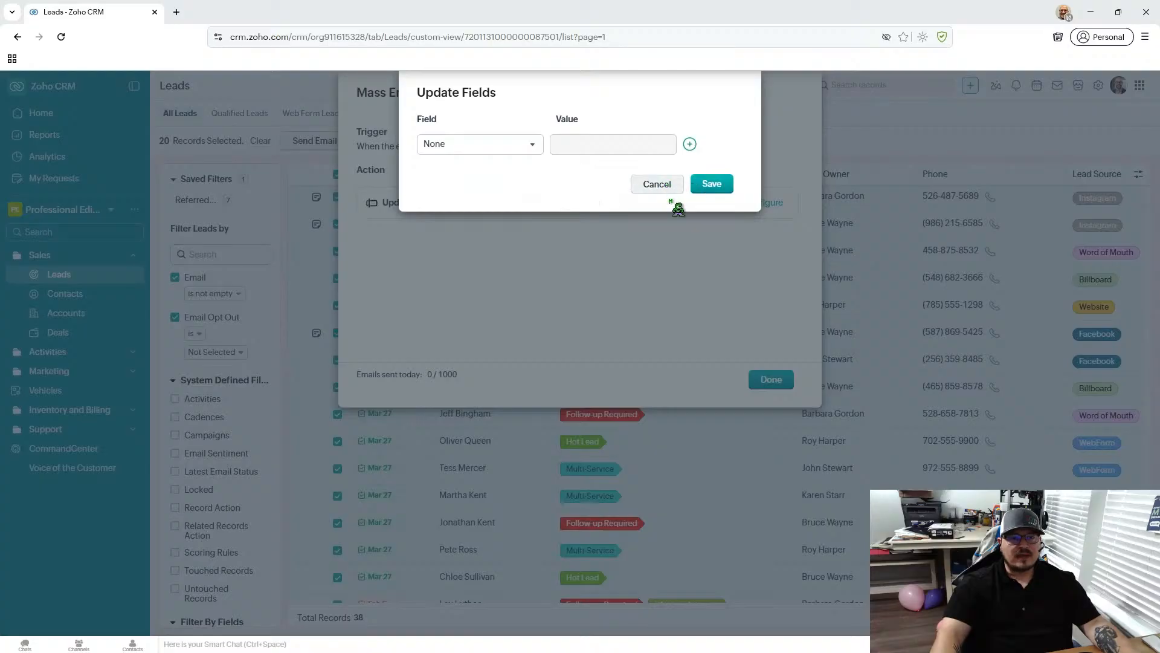
{"action": "left_click", "coordinate": [677, 185]}
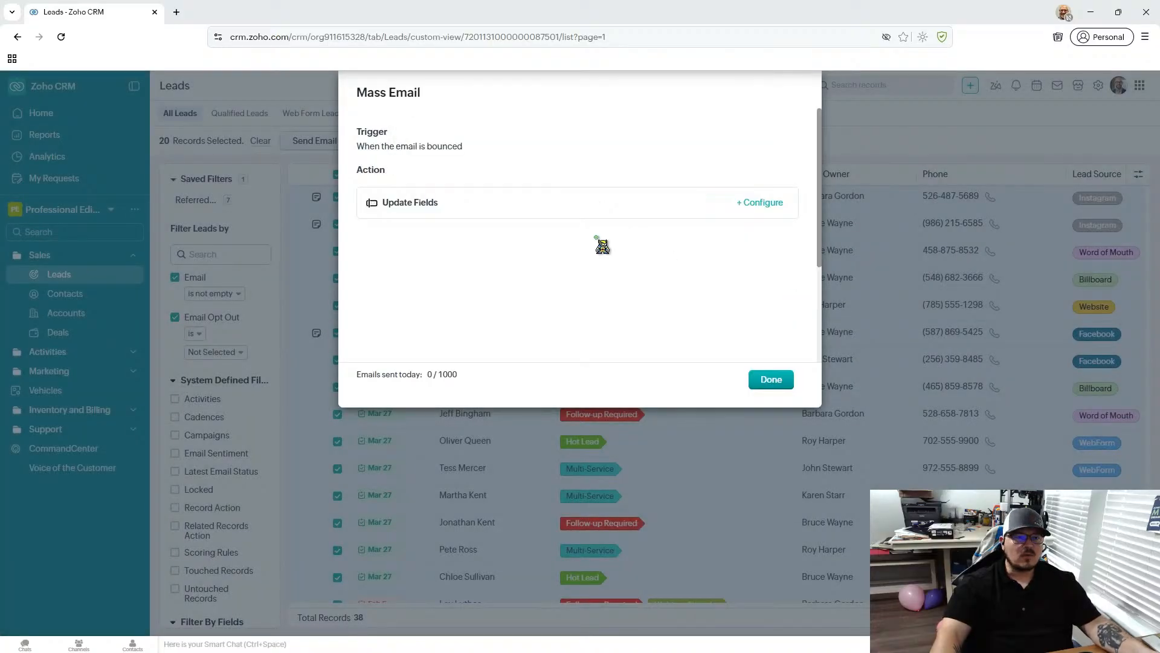
{"action": "left_click", "coordinate": [776, 383]}
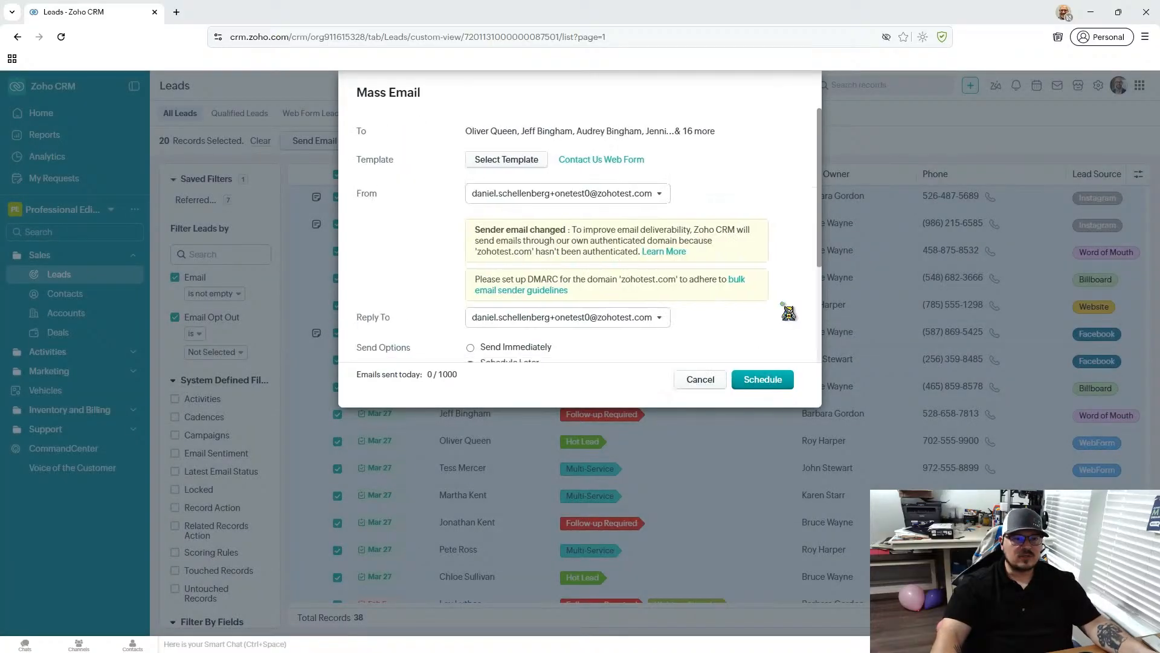
- Review the mass email's sender, template and schedule settings, and cancel it without scheduling
{"action": "scroll", "coordinate": [788, 313], "scroll_direction": "down", "scroll_amount": 3}
{"action": "scroll", "coordinate": [788, 312], "scroll_direction": "up", "scroll_amount": 3}
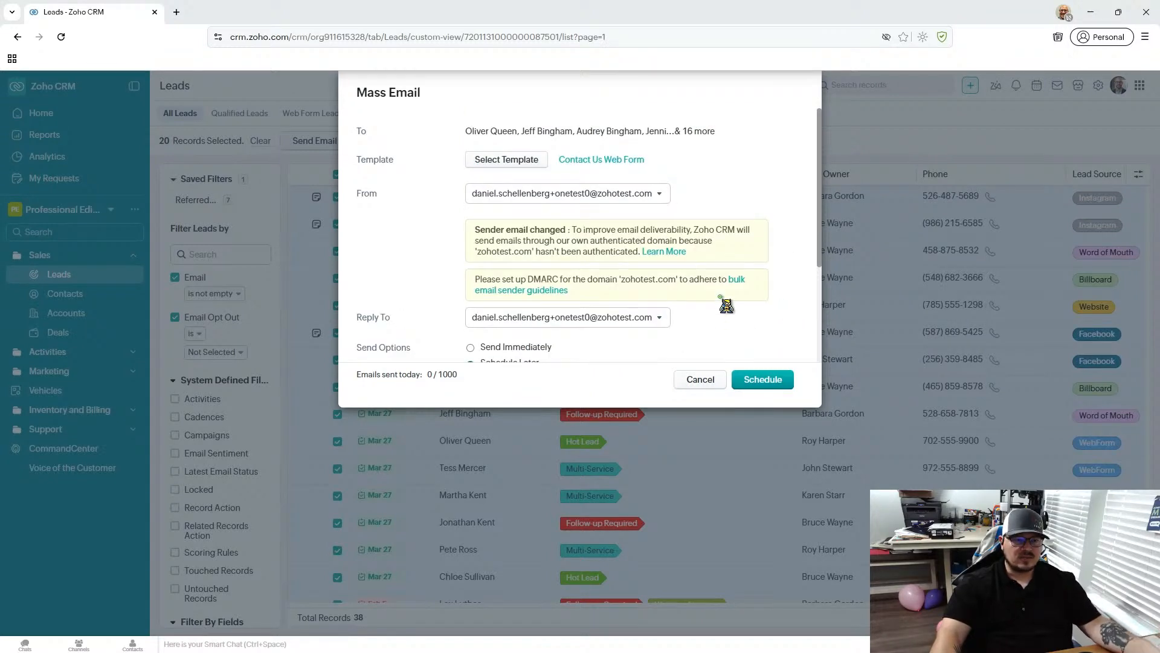
{"action": "scroll", "coordinate": [726, 312], "scroll_direction": "down", "scroll_amount": 3}
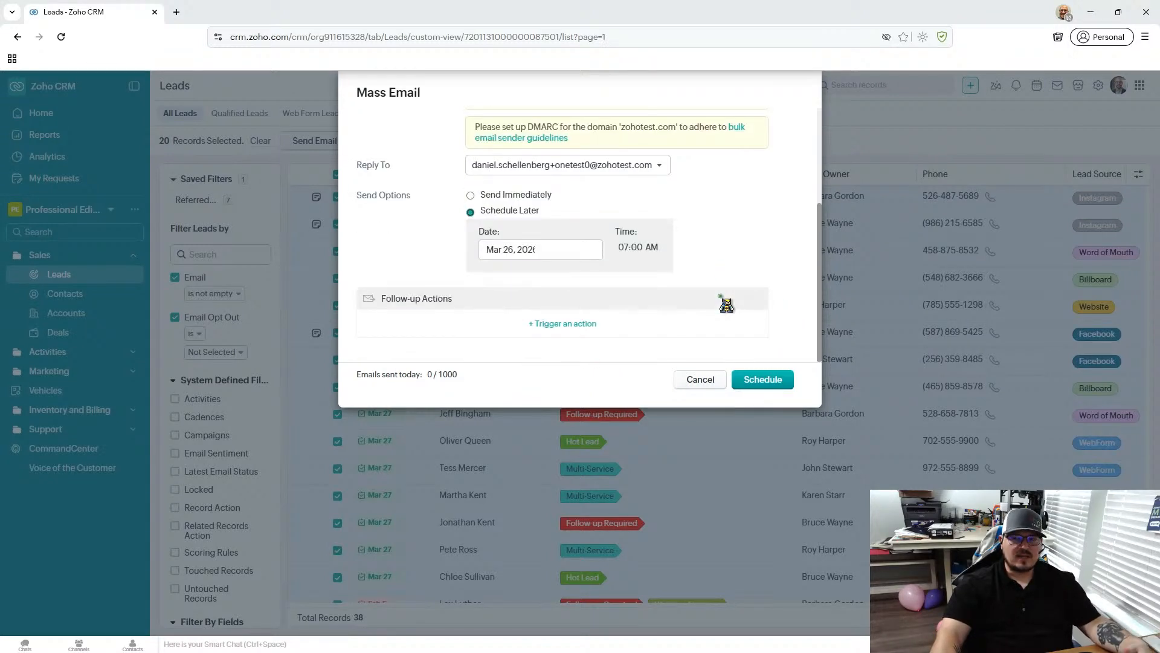
{"action": "left_click", "coordinate": [695, 380]}
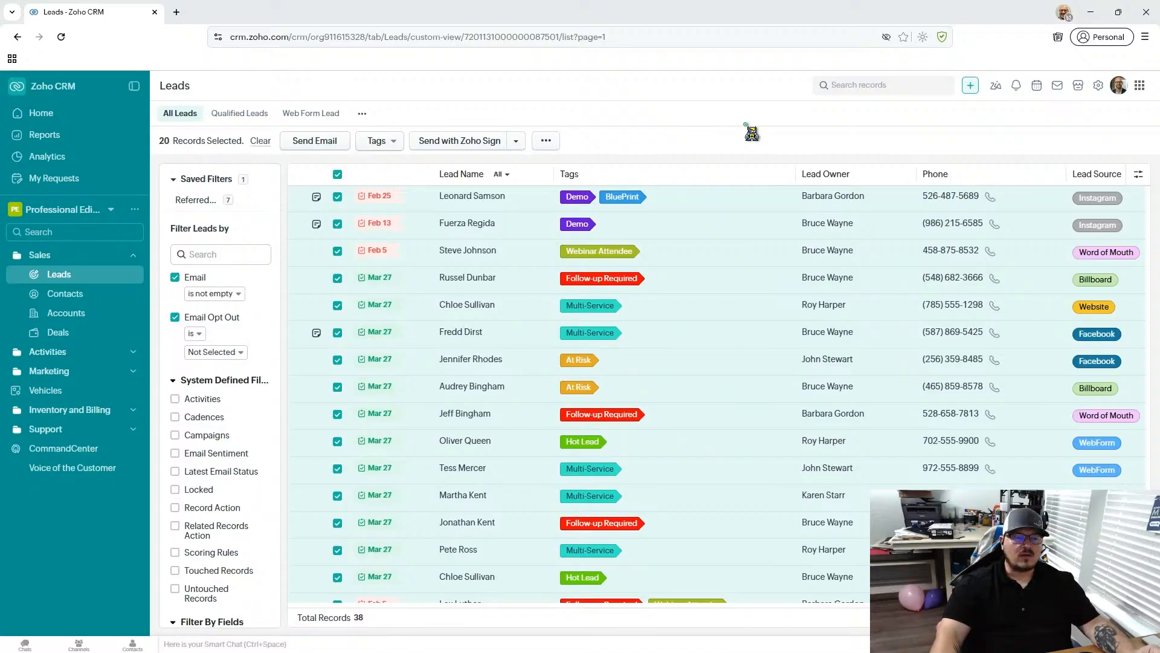
- Clear the lead selection, select all leads on the page again and view their tag options
{"action": "left_click", "coordinate": [338, 175]}
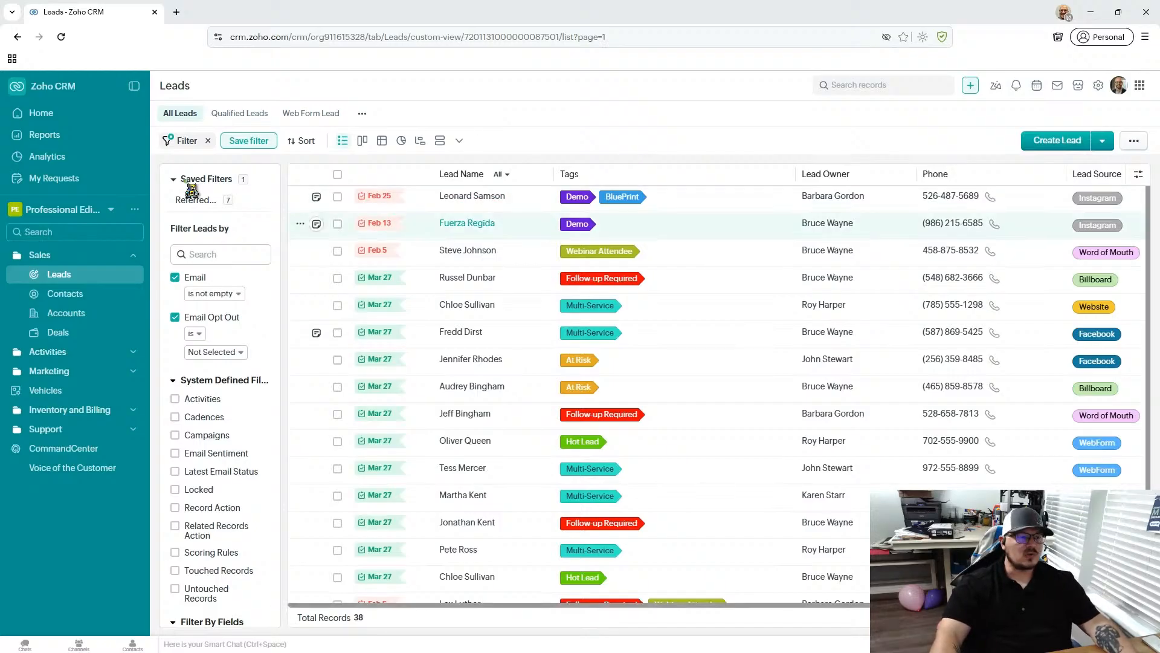
{"action": "left_click", "coordinate": [337, 174]}
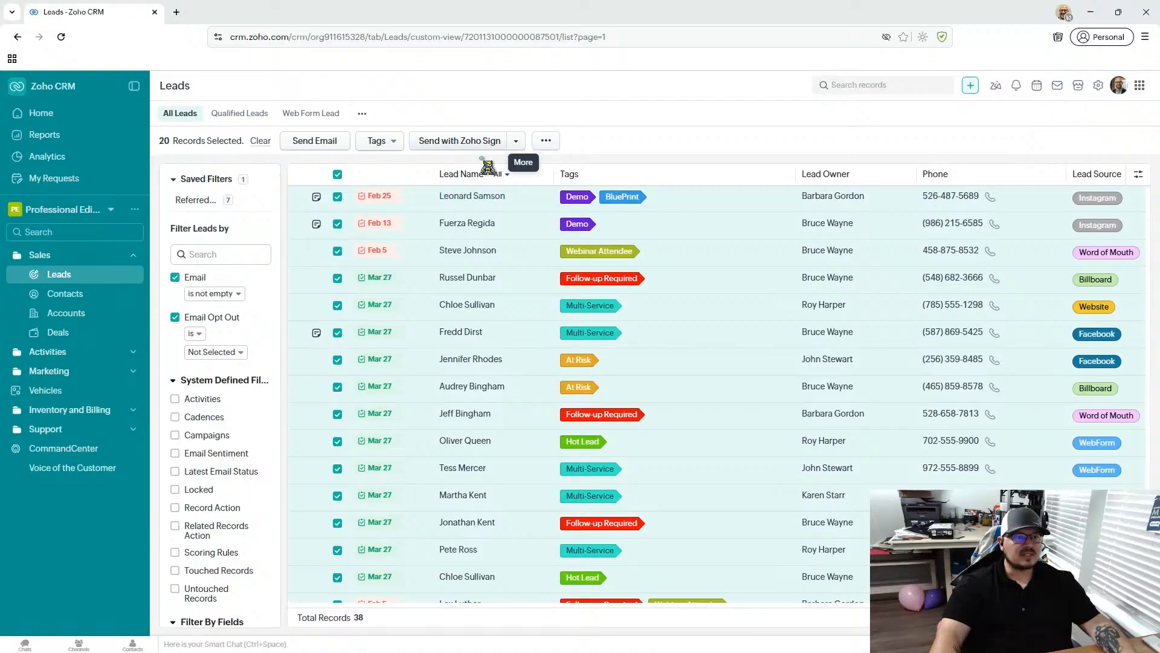
{"action": "left_click", "coordinate": [400, 145]}
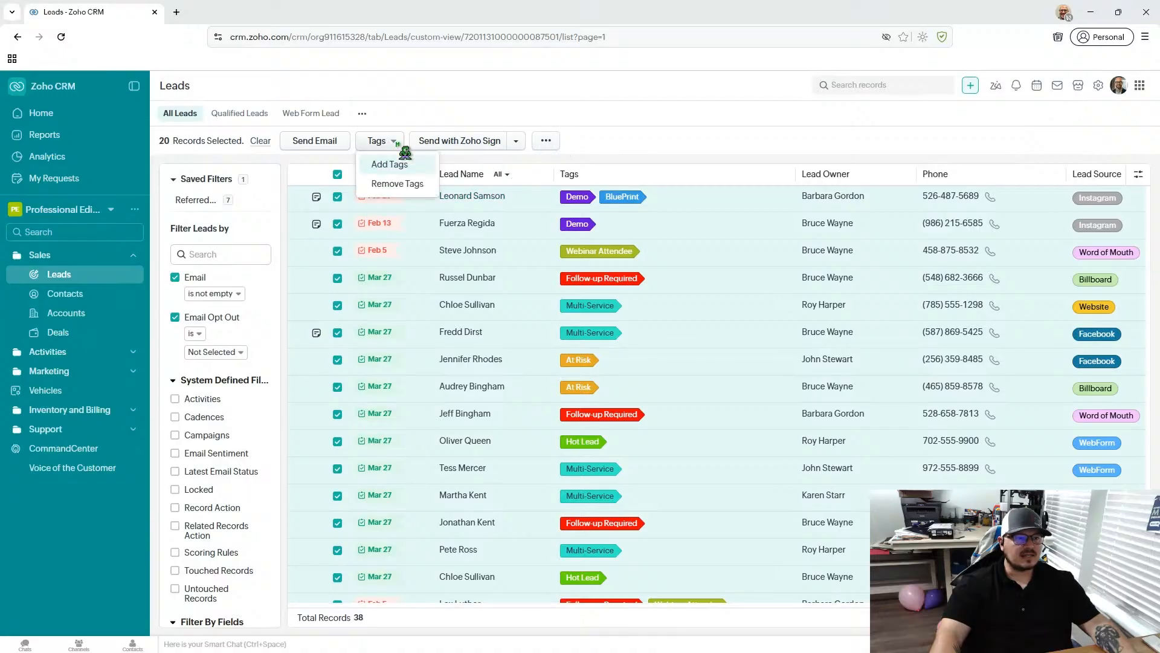
- Open Mass Update for the selected leads, check which fields it offers and cancel it
{"action": "left_click", "coordinate": [547, 147]}
{"action": "left_click", "coordinate": [547, 147]}
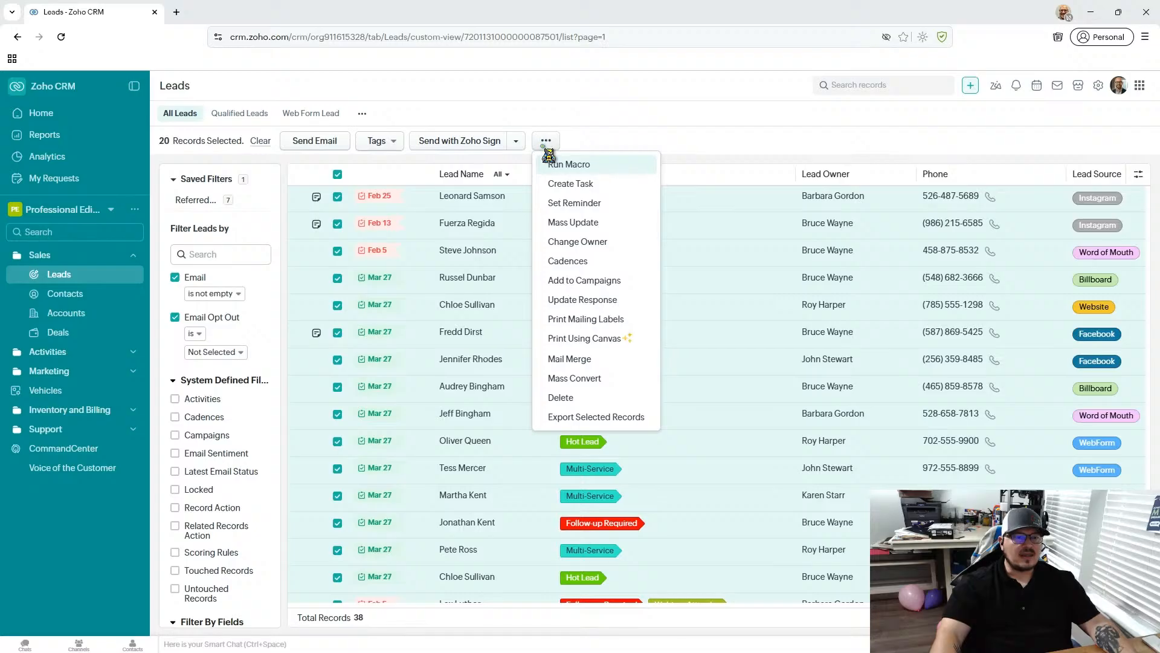
{"action": "left_click", "coordinate": [598, 224]}
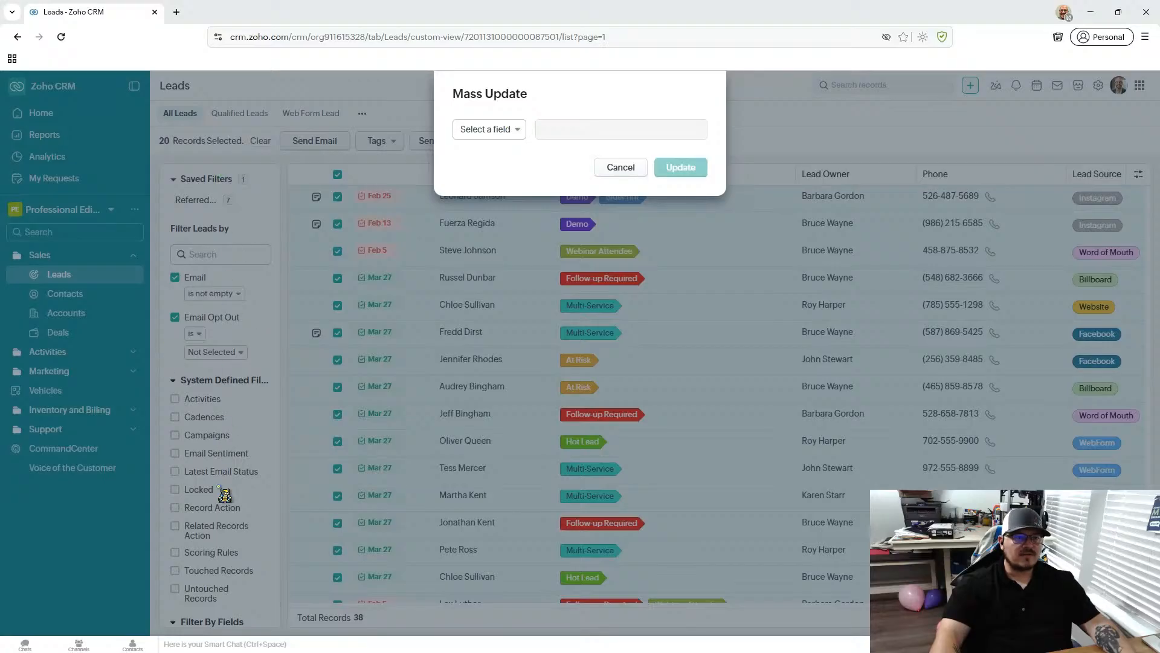
{"action": "left_click", "coordinate": [506, 129]}
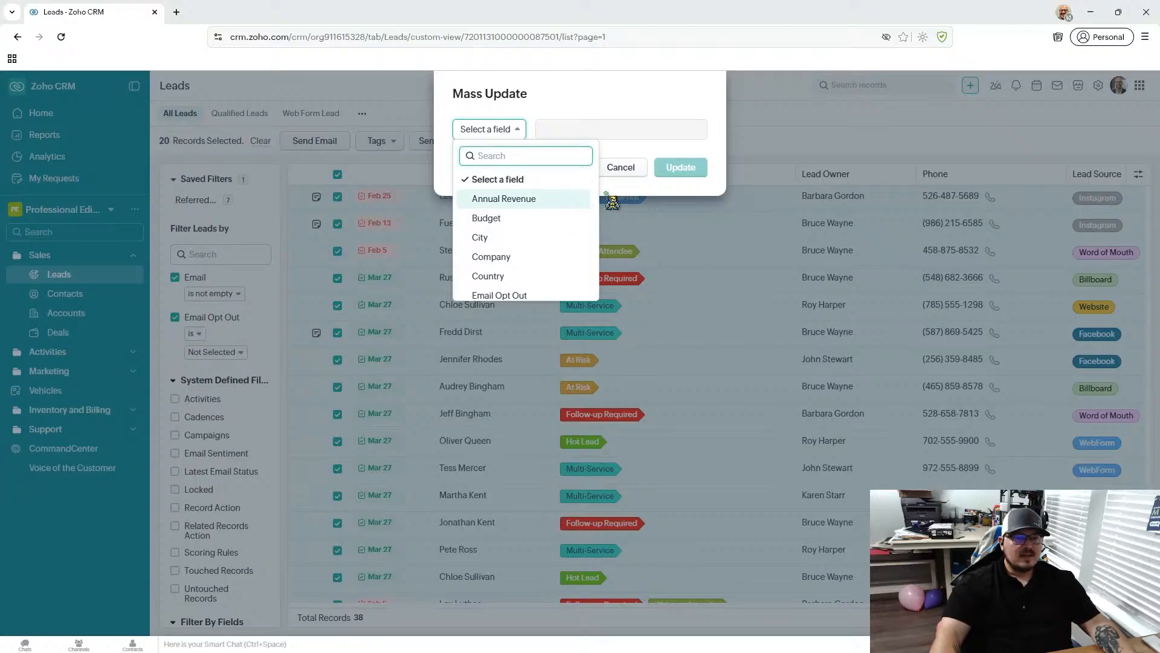
{"action": "mouse_move", "coordinate": [599, 198]}
{"action": "left_mouse_down"}
{"action": "mouse_move", "coordinate": [603, 313]}
{"action": "mouse_move", "coordinate": [603, 179]}
{"action": "left_mouse_up"}
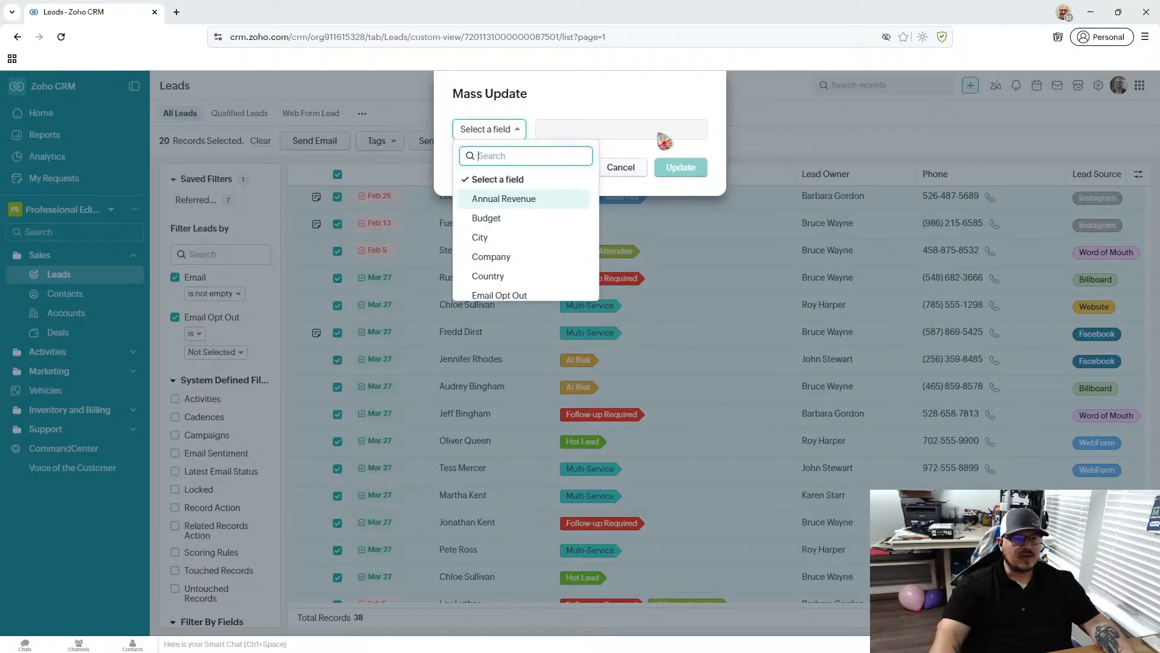
{"action": "left_click", "coordinate": [614, 175]}
{"action": "left_click", "coordinate": [643, 167]}
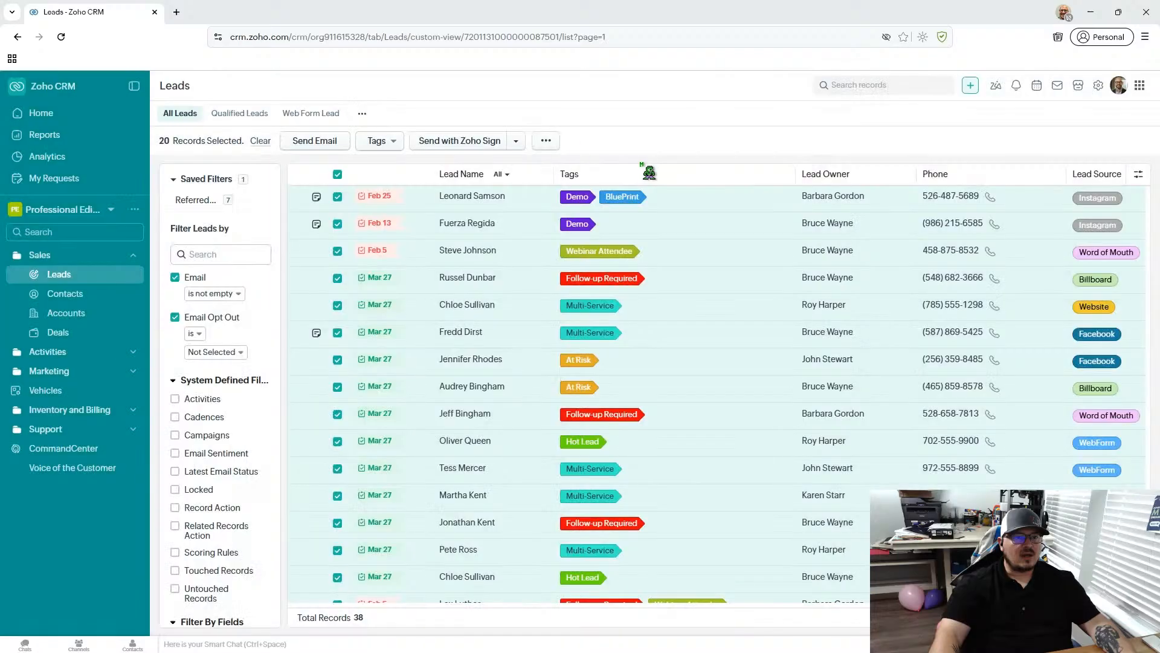
- View the remaining bulk actions for the selected leads, briefly open a lead record and return to the list
{"action": "left_click", "coordinate": [546, 142]}
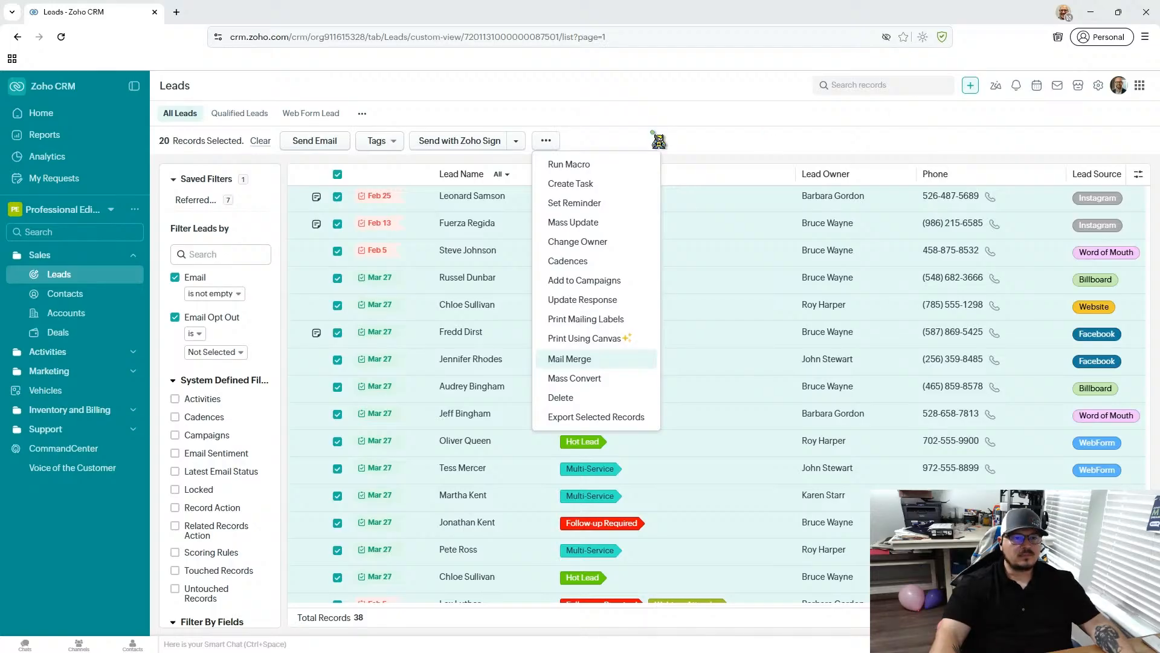
{"action": "left_click", "coordinate": [715, 125]}
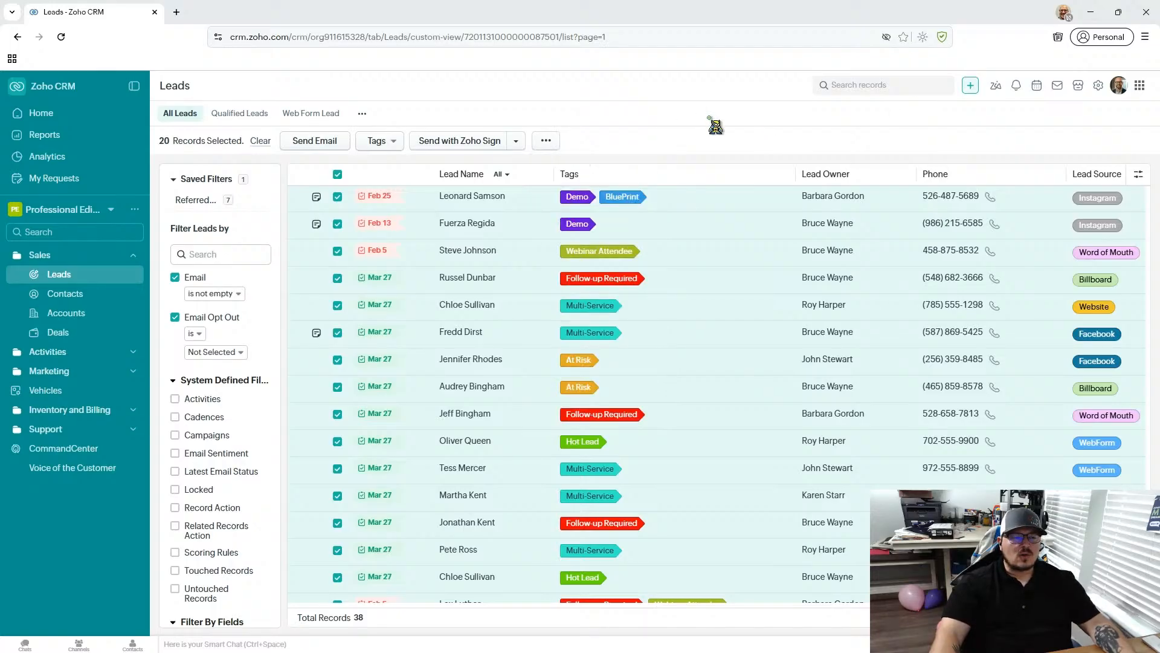
{"action": "left_click", "coordinate": [653, 281]}
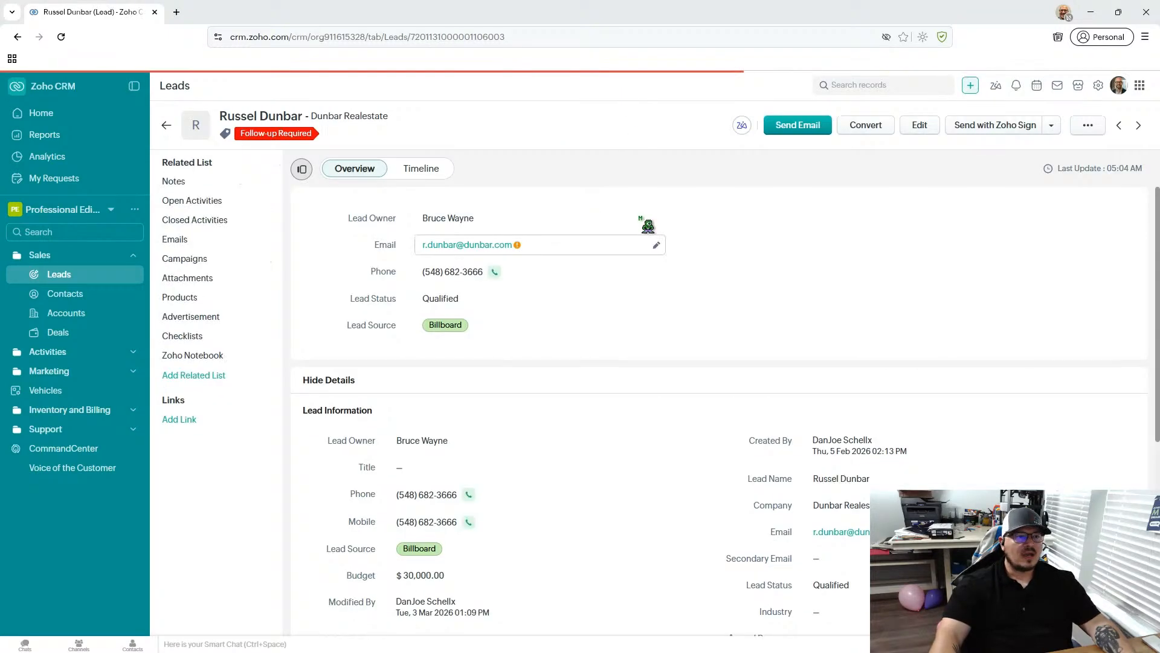
{"action": "left_click", "coordinate": [166, 125]}
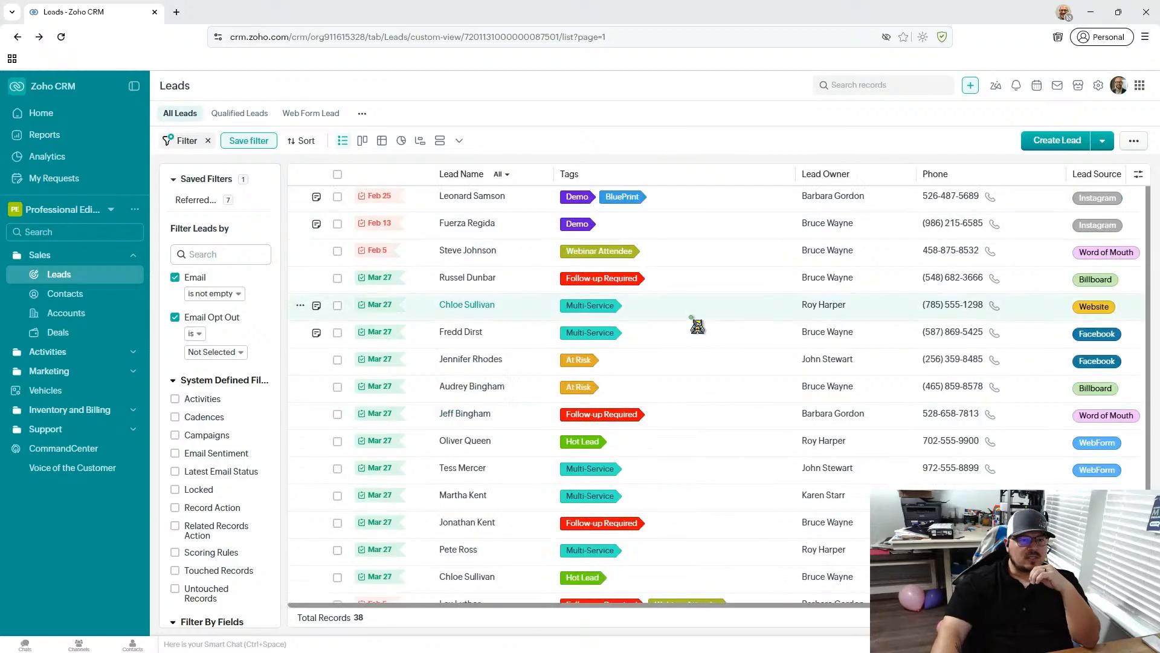
- Open the Samson Psychiatry lead and examine its journey stages, contact details, next actions, lead information and address
{"action": "left_click", "coordinate": [472, 196]}
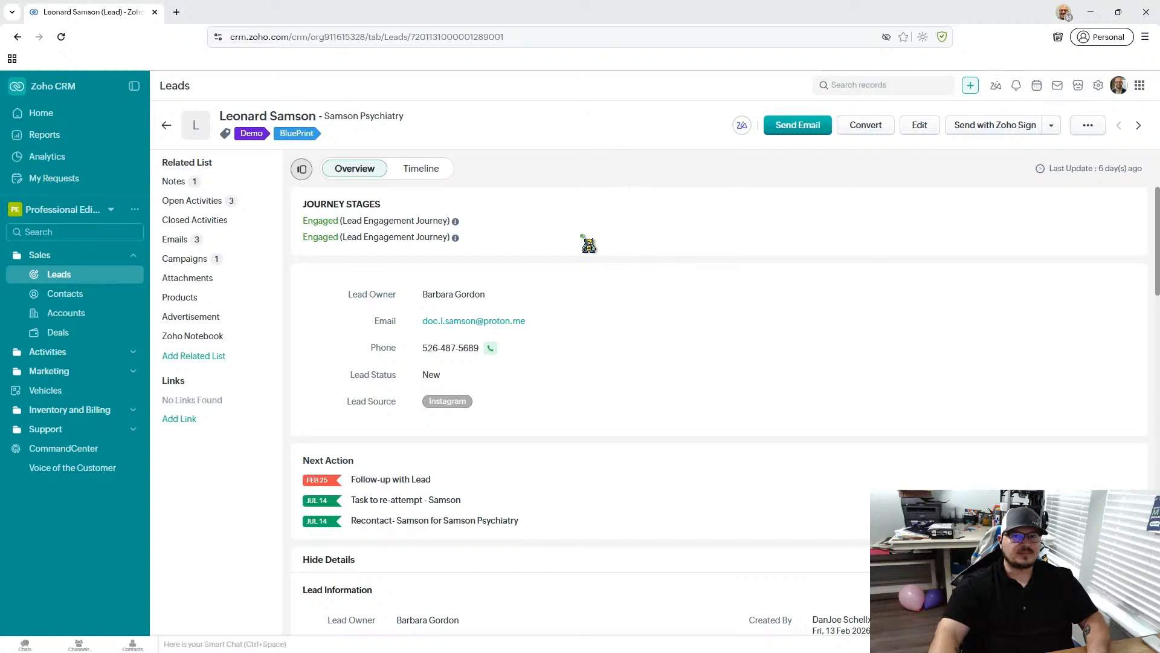
{"action": "scroll", "coordinate": [589, 243], "scroll_direction": "down", "scroll_amount": 2}
{"action": "scroll", "coordinate": [591, 245], "scroll_direction": "up", "scroll_amount": 2}
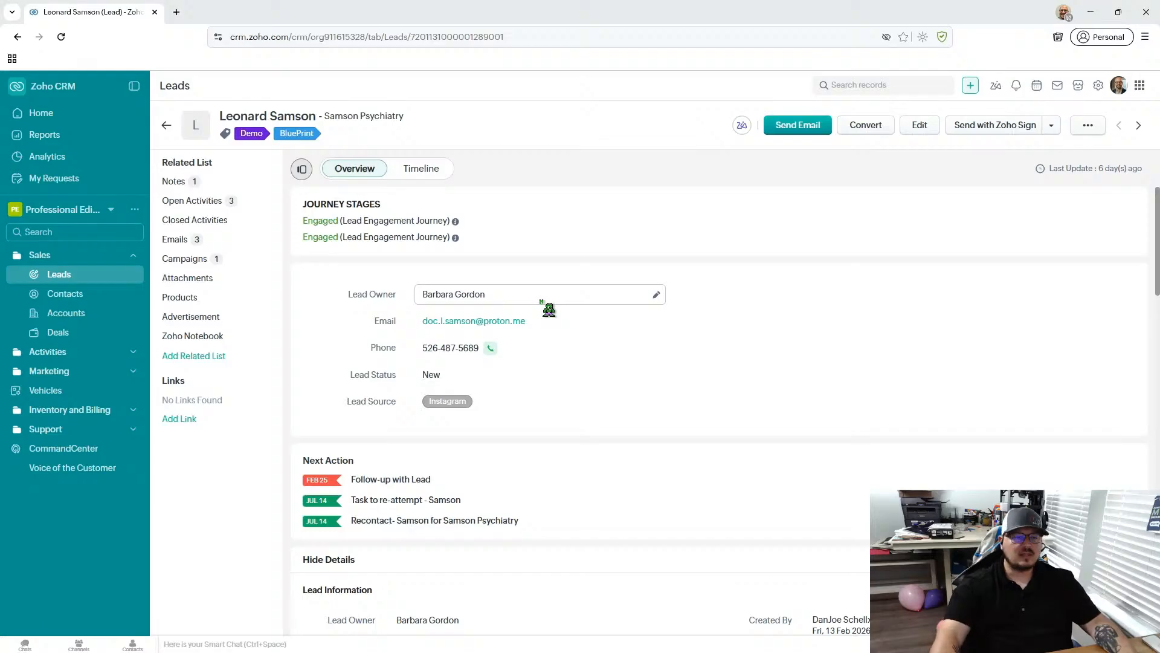
{"action": "scroll", "coordinate": [480, 293], "scroll_direction": "down", "scroll_amount": 4}
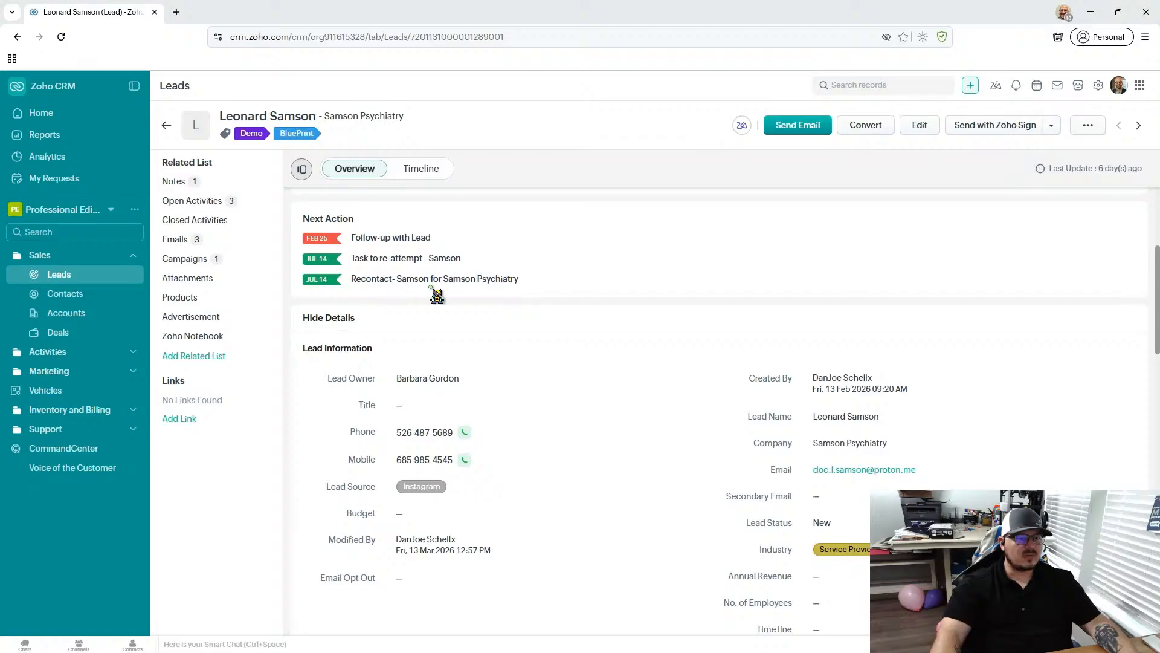
{"action": "scroll", "coordinate": [504, 284], "scroll_direction": "down", "scroll_amount": 2}
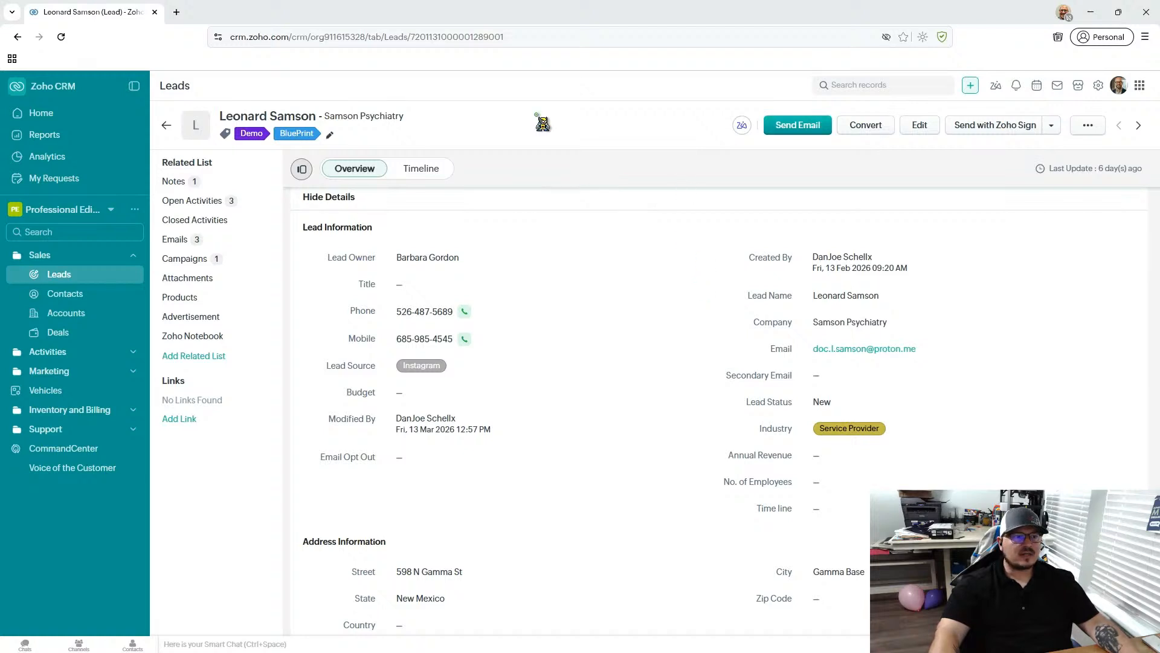
{"action": "scroll", "coordinate": [560, 440], "scroll_direction": "up", "scroll_amount": 1}
{"action": "scroll", "coordinate": [559, 441], "scroll_direction": "up", "scroll_amount": 2}
{"action": "scroll", "coordinate": [559, 440], "scroll_direction": "down", "scroll_amount": 3}
{"action": "scroll", "coordinate": [562, 439], "scroll_direction": "up", "scroll_amount": 1}
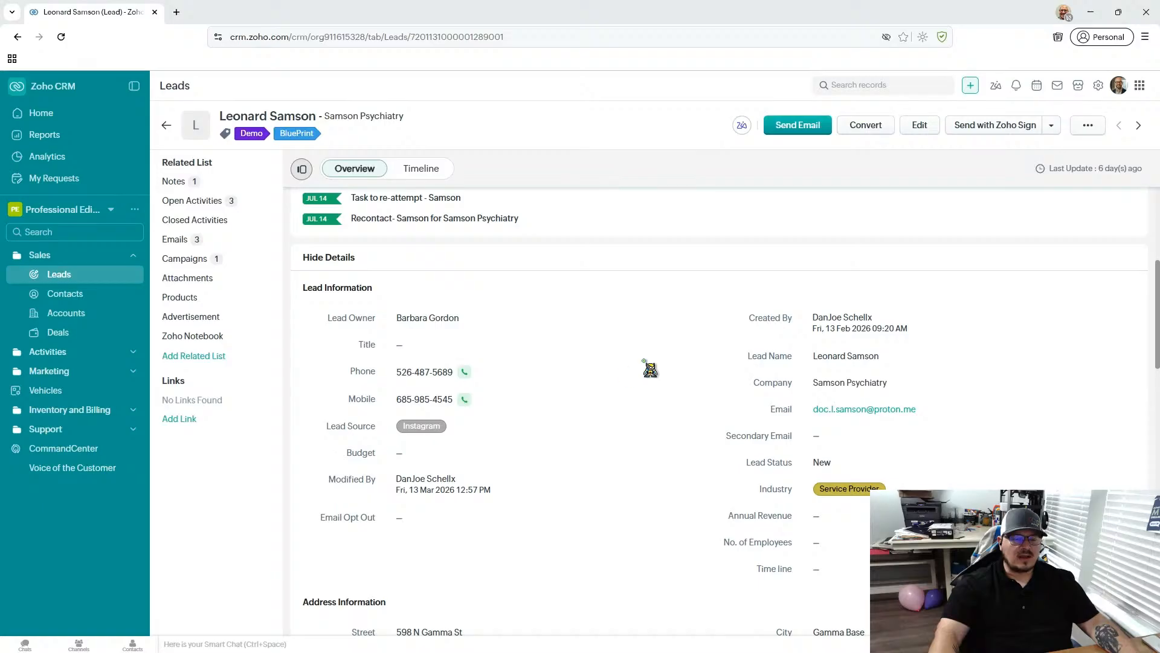
{"action": "scroll", "coordinate": [650, 371], "scroll_direction": "down", "scroll_amount": 1}
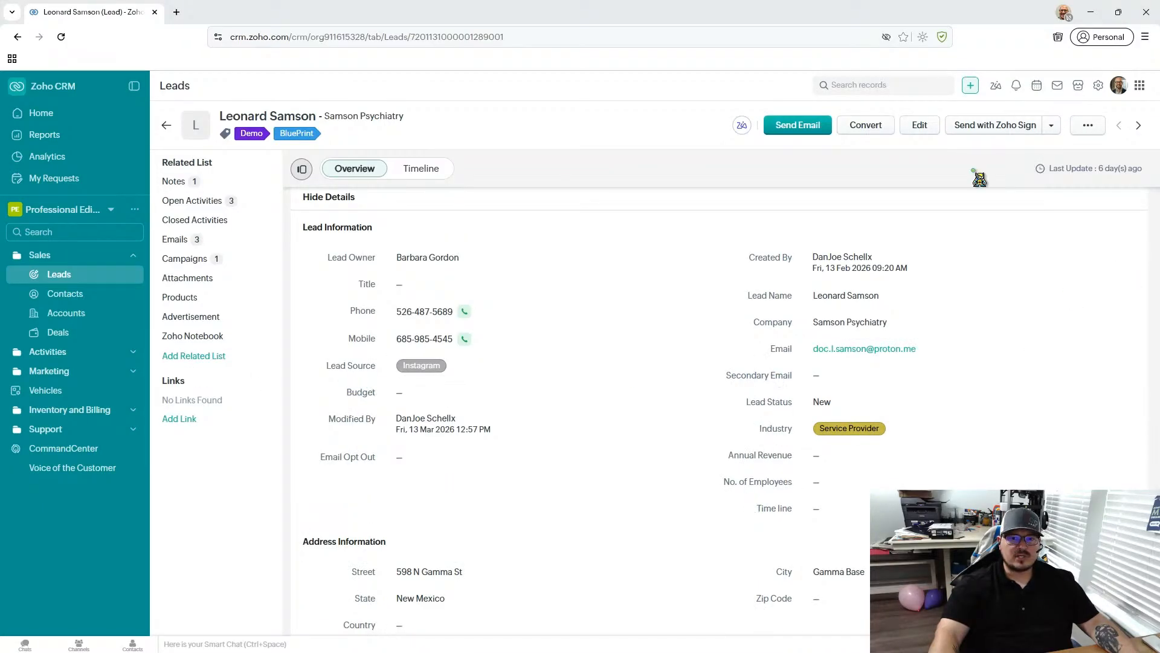
- Open the Samson Psychiatry lead for editing and go to the Leads page layout editor
{"action": "left_click", "coordinate": [920, 129]}
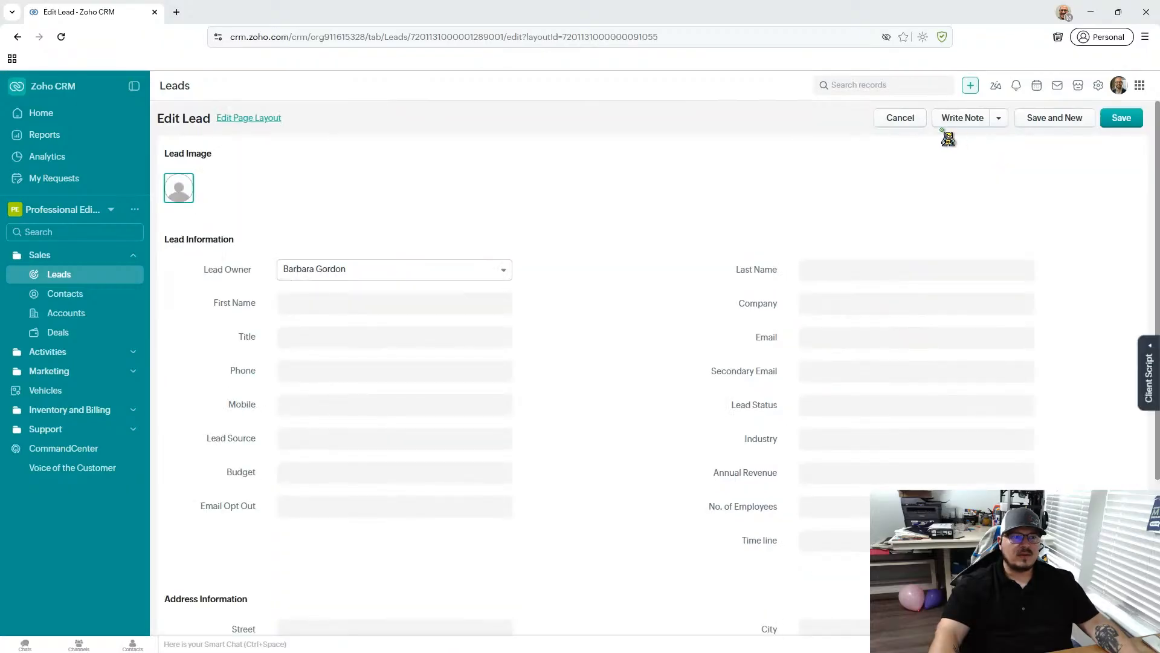
{"action": "left_click", "coordinate": [261, 119]}
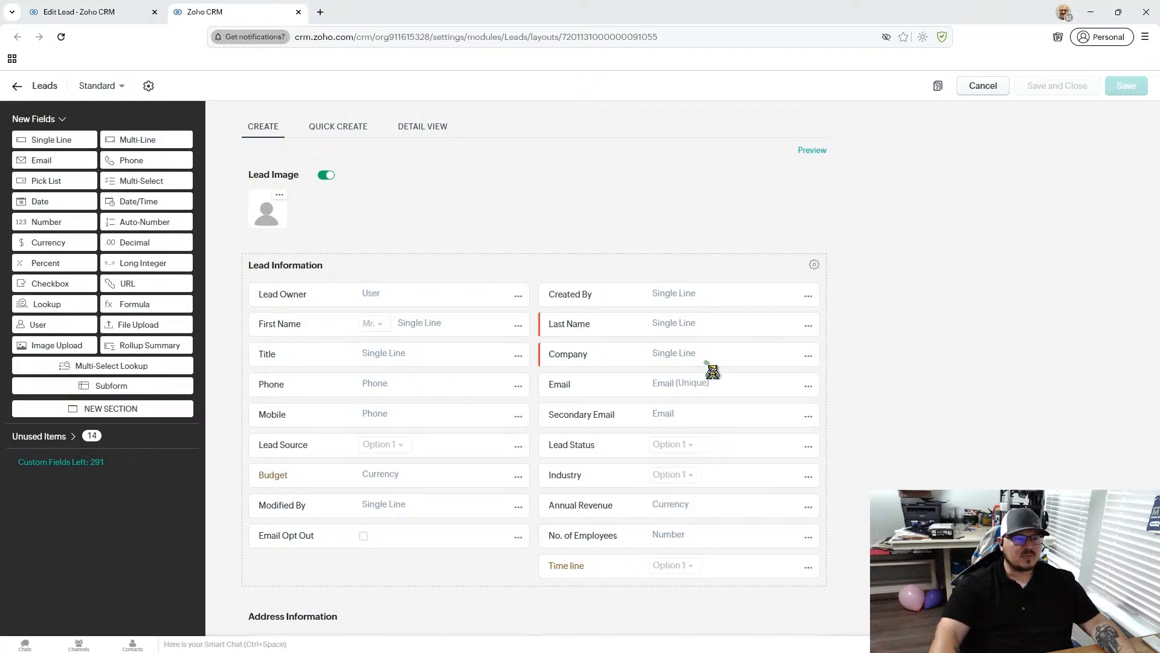
- Remove the Budget field from the Lead Information section of the Leads layout and confirm the removal
{"action": "scroll", "coordinate": [346, 356], "scroll_direction": "down", "scroll_amount": 1}
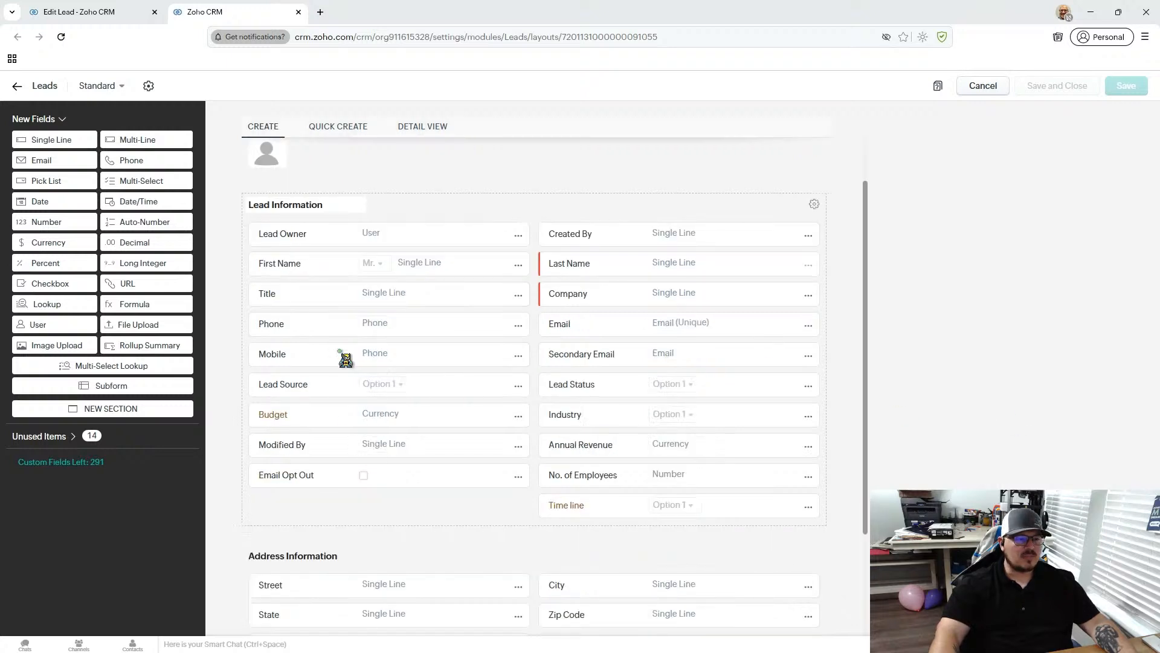
{"action": "left_click", "coordinate": [519, 417]}
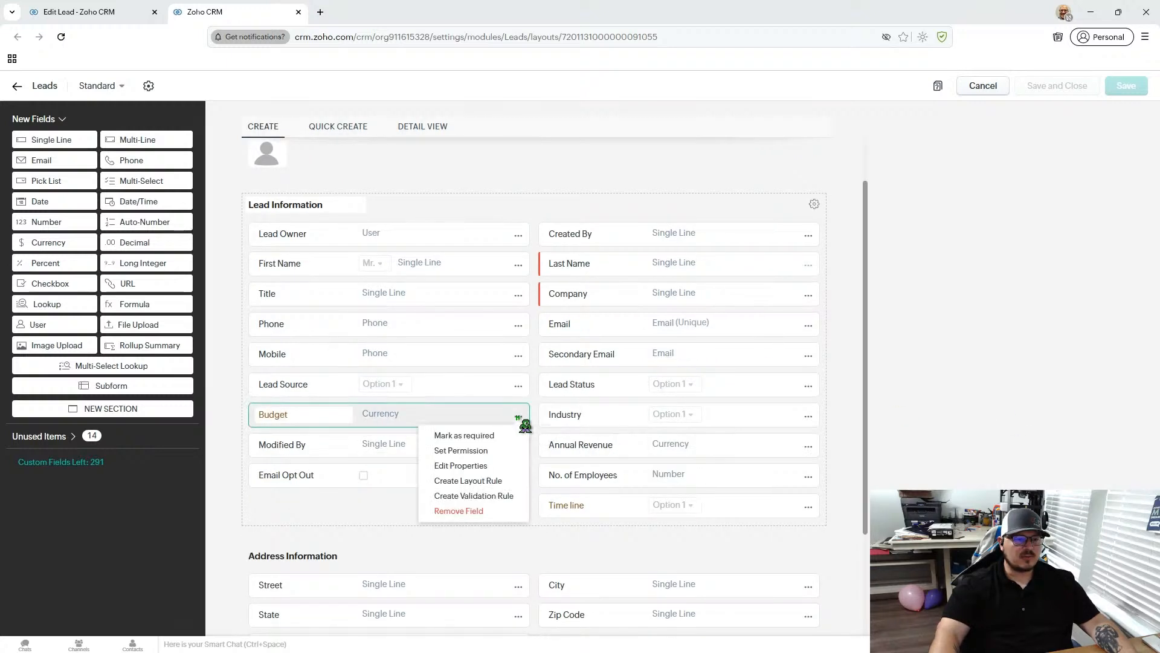
{"action": "left_click", "coordinate": [459, 511]}
{"action": "left_click", "coordinate": [712, 406]}
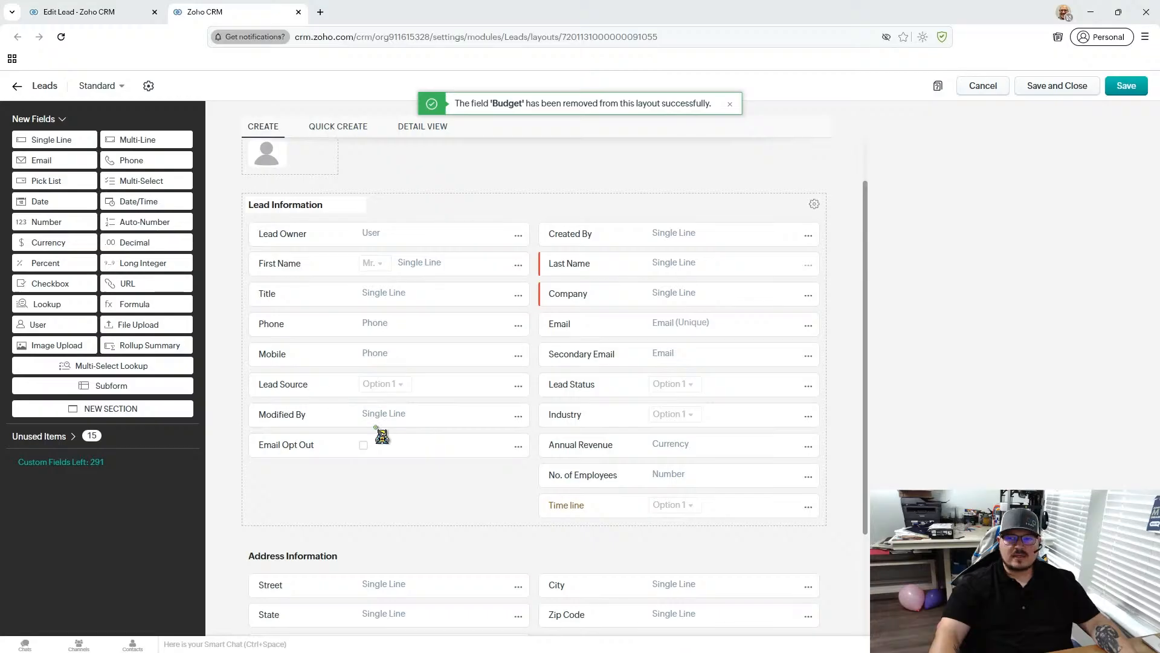
- Look through the unused items and put the Budget field back into Lead Information, between Modified By and Email Opt Out
{"action": "left_click", "coordinate": [70, 436]}
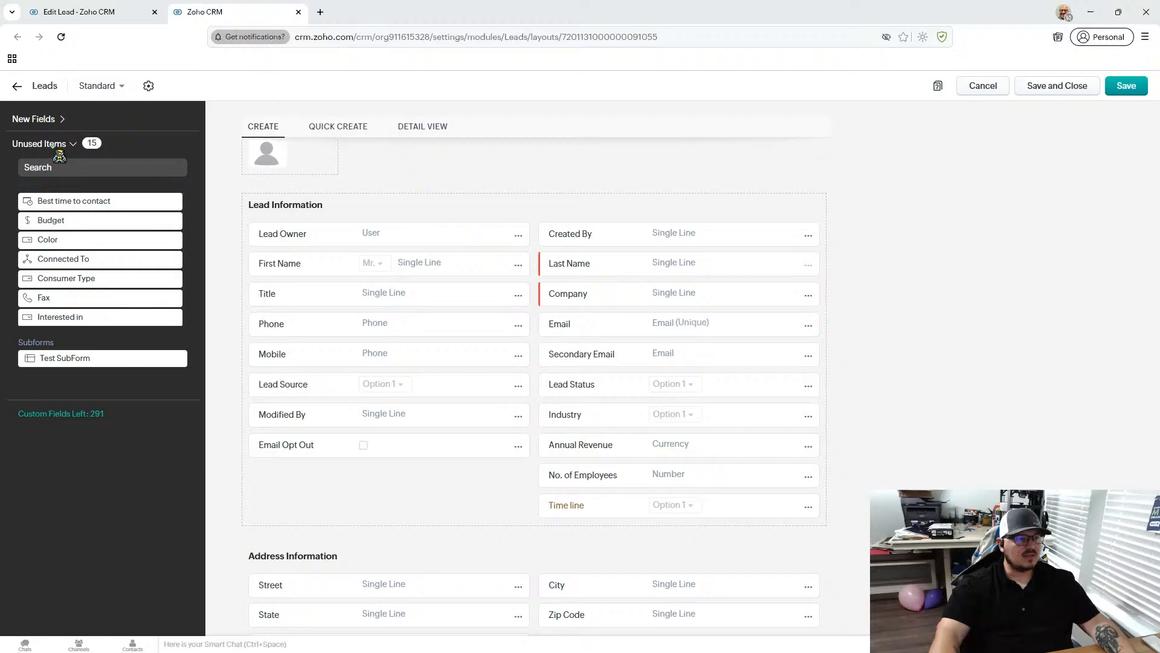
{"action": "scroll", "coordinate": [145, 267], "scroll_direction": "down", "scroll_amount": 3}
{"action": "scroll", "coordinate": [152, 272], "scroll_direction": "up", "scroll_amount": 3}
{"action": "scroll", "coordinate": [152, 272], "scroll_direction": "down", "scroll_amount": 3}
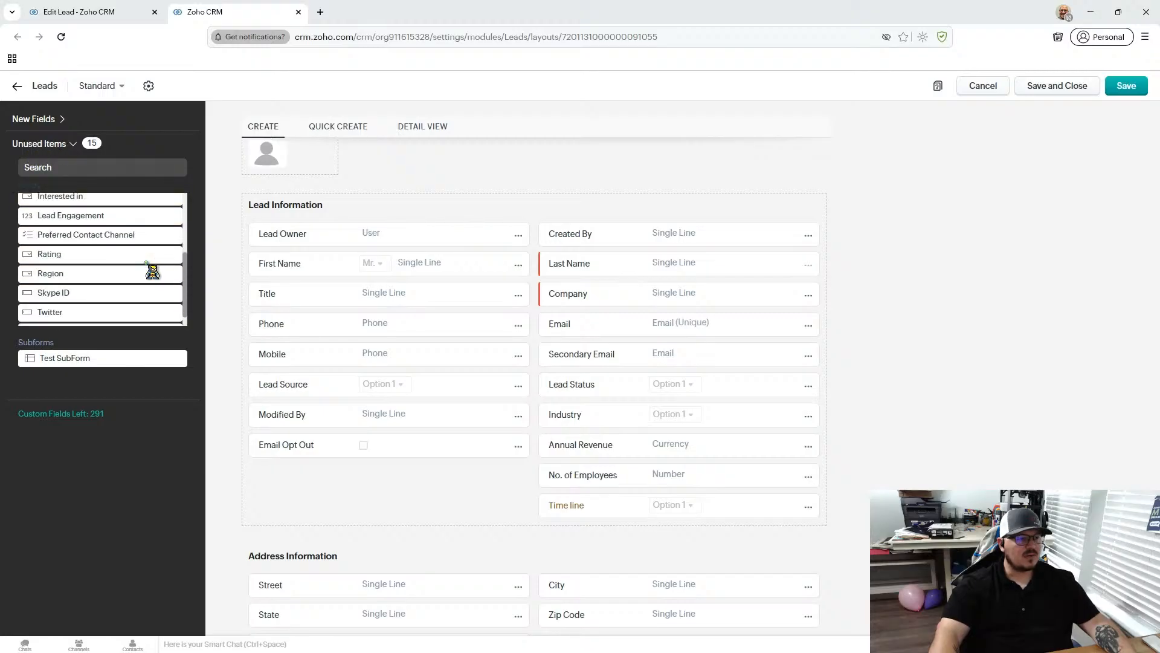
{"action": "scroll", "coordinate": [152, 272], "scroll_direction": "up", "scroll_amount": 3}
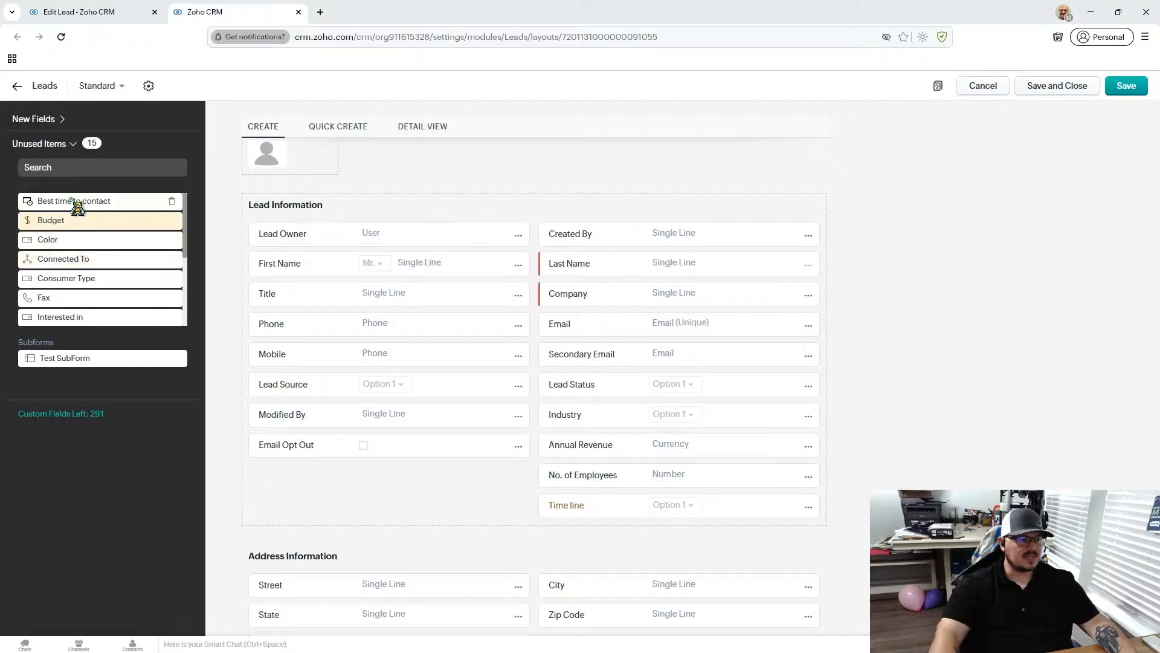
{"action": "left_click_drag", "start_coordinate": [76, 226], "coordinate": [315, 447]}
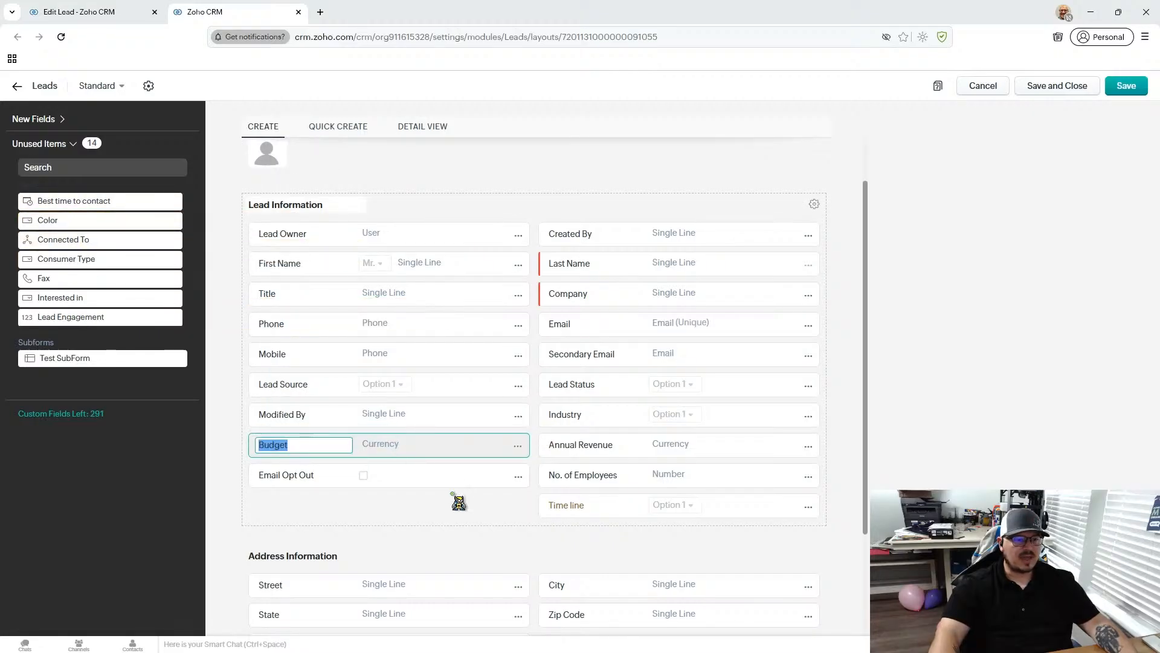
- Take the re-added Budget field off the Leads layout again, confirming its removal
{"action": "left_click", "coordinate": [517, 446]}
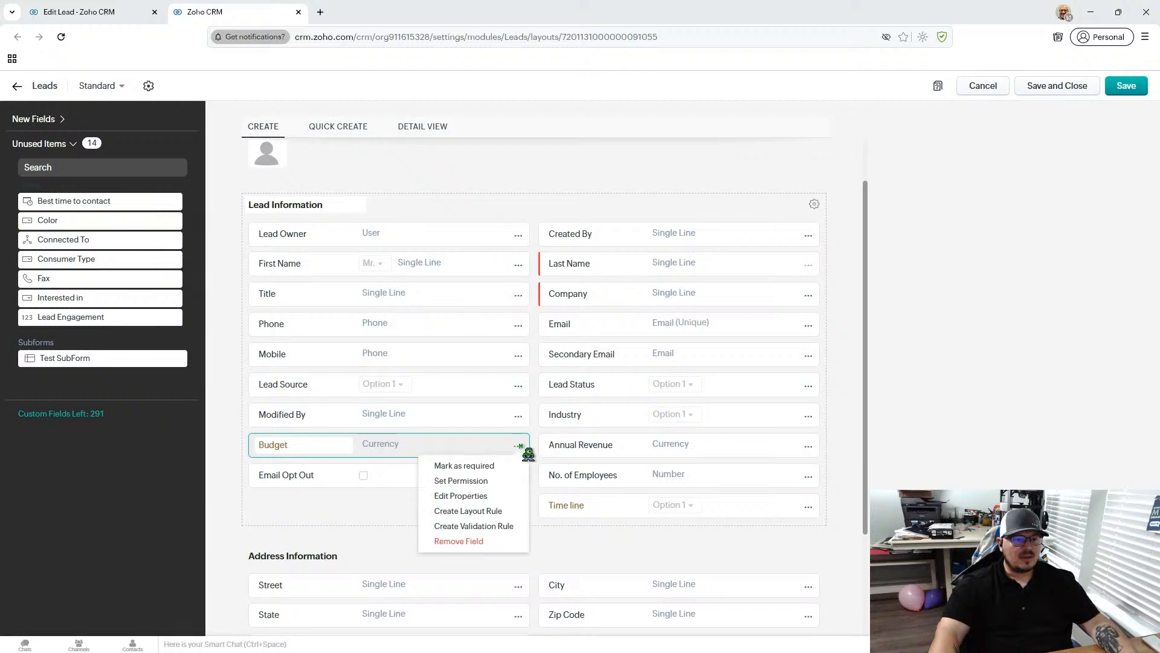
{"action": "left_click", "coordinate": [466, 544]}
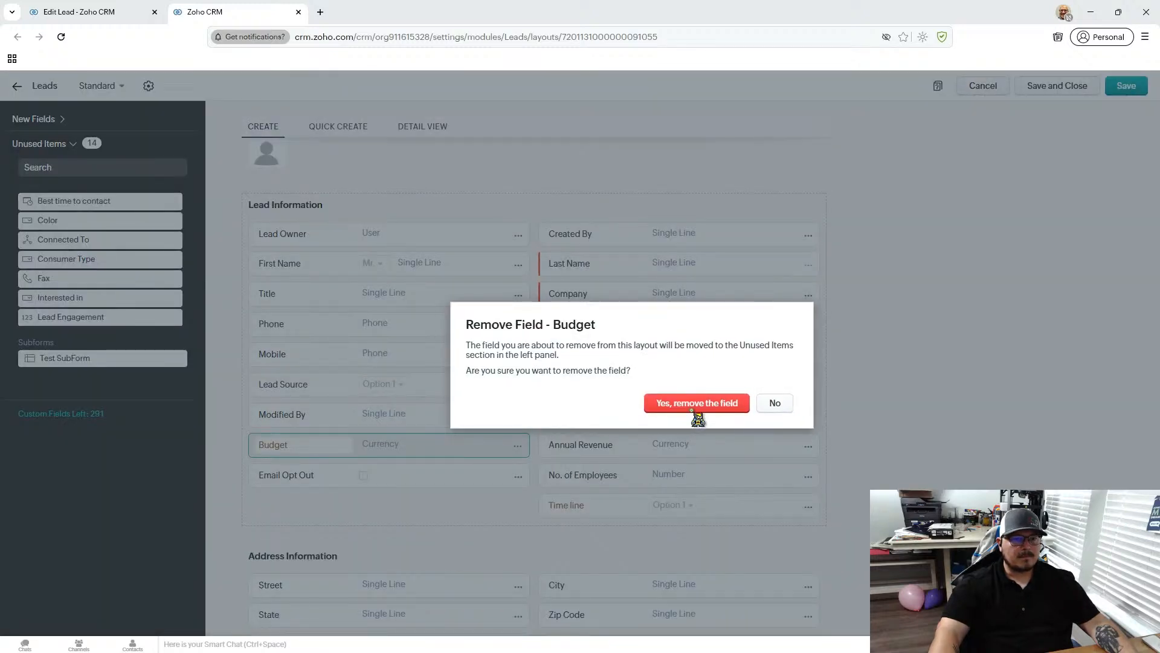
{"action": "left_click", "coordinate": [696, 404]}
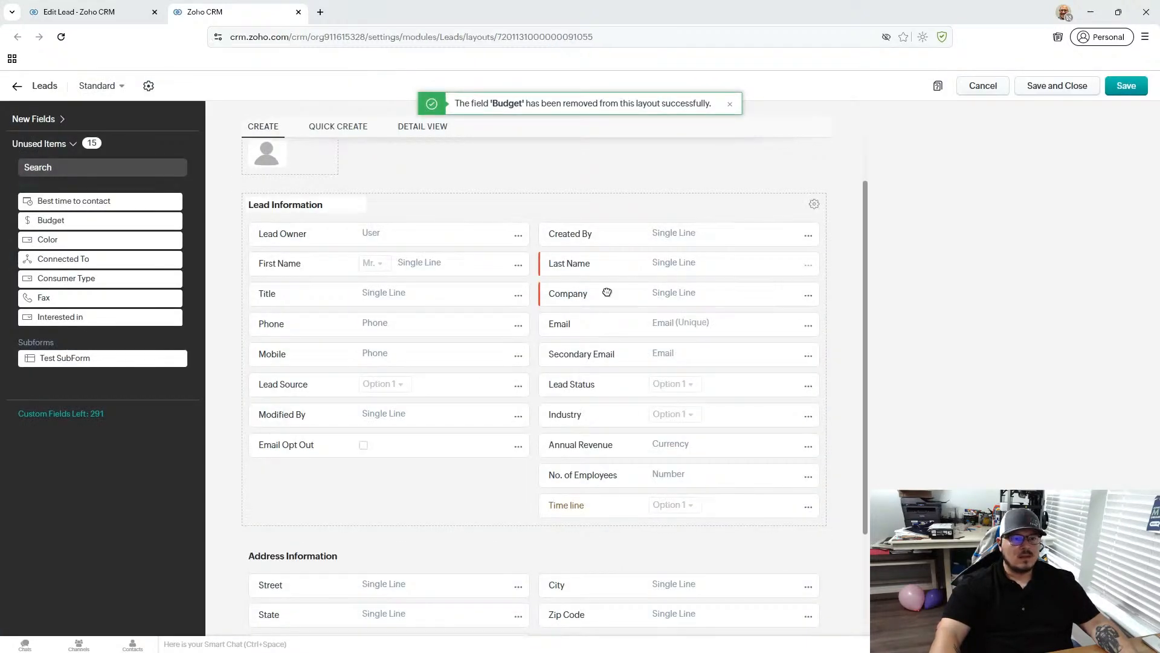
- Try to remove the No. of Employees field, dismiss the notice, and save and close the Leads layout
{"action": "left_click", "coordinate": [807, 476]}
{"action": "left_click", "coordinate": [713, 584]}
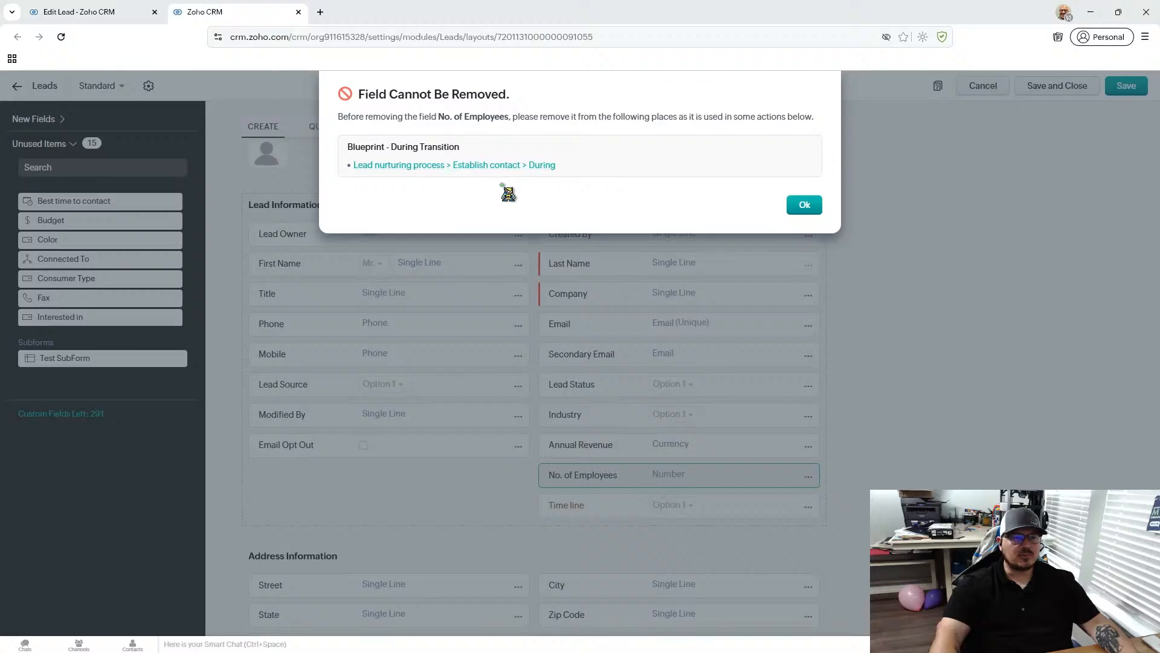
{"action": "left_click", "coordinate": [804, 204]}
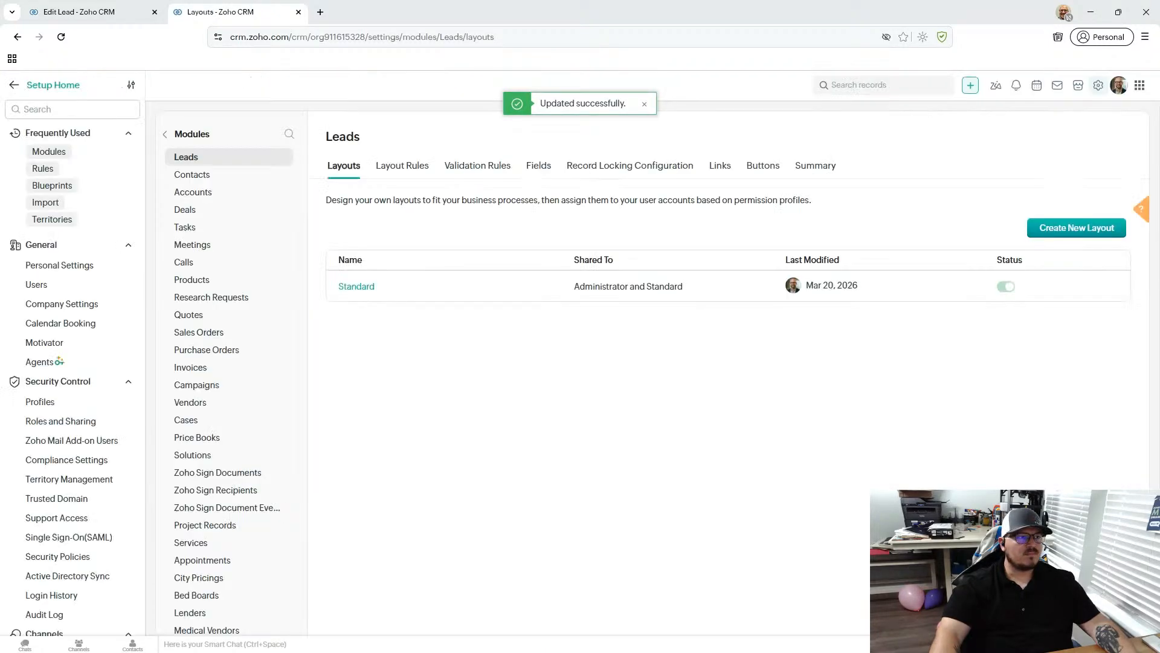
- Cancel editing the Samson Psychiatry lead and examine its lead information, address, description, scoring rules and notes
{"action": "left_click", "coordinate": [92, 14]}
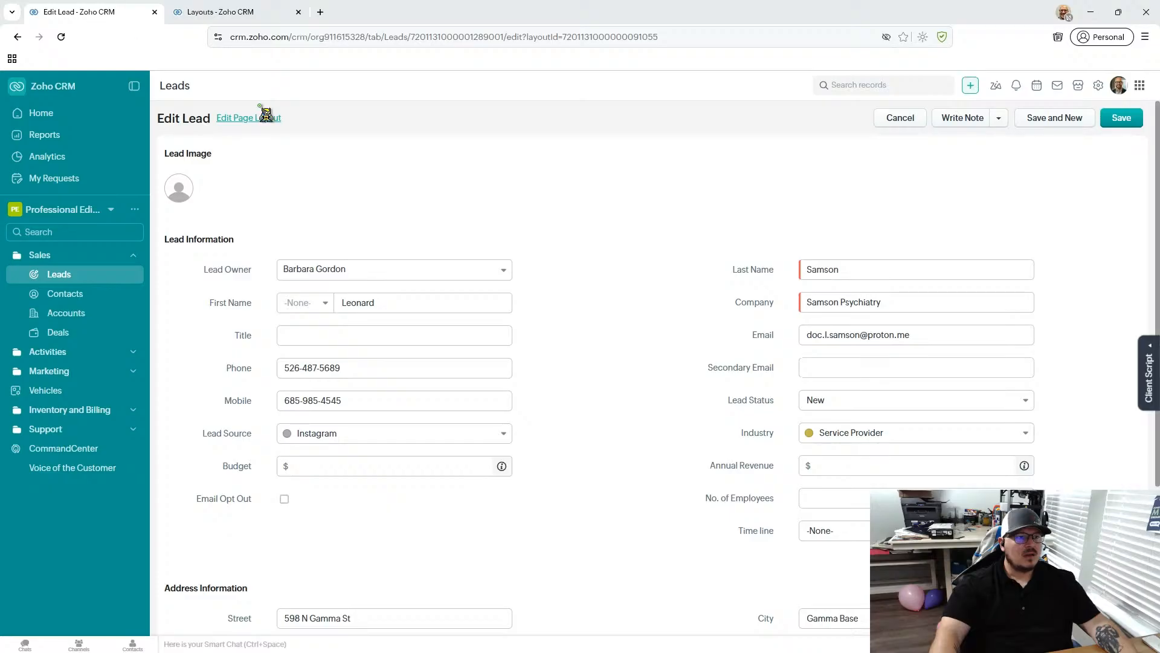
{"action": "left_click", "coordinate": [900, 118]}
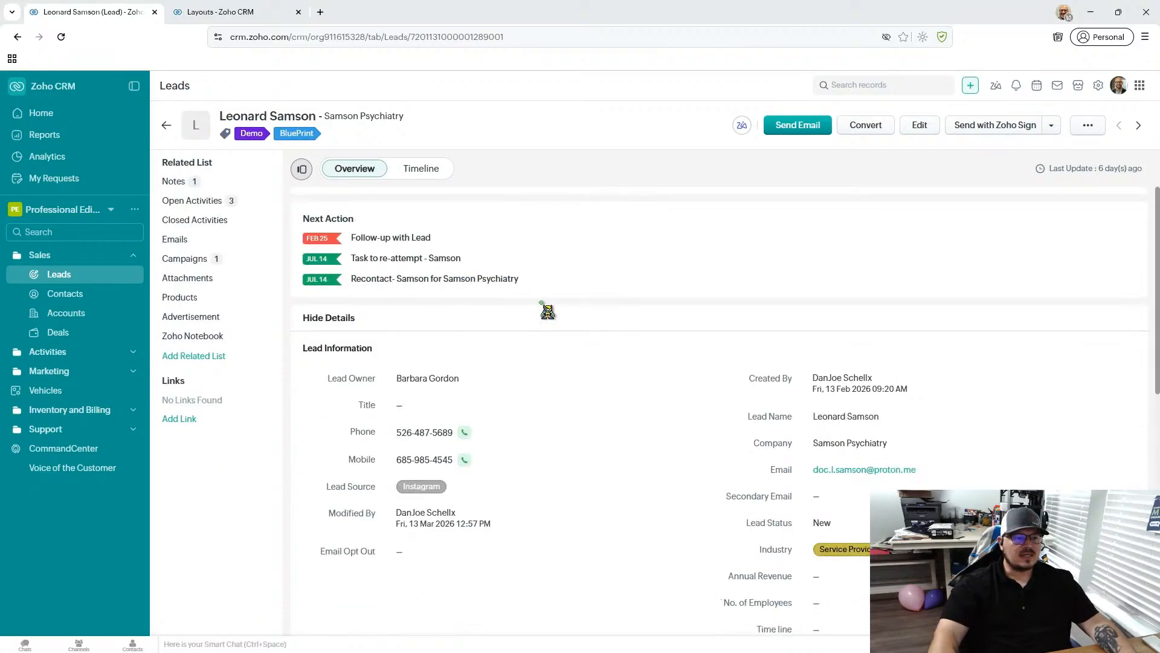
{"action": "scroll", "coordinate": [547, 311], "scroll_direction": "down", "scroll_amount": 1}
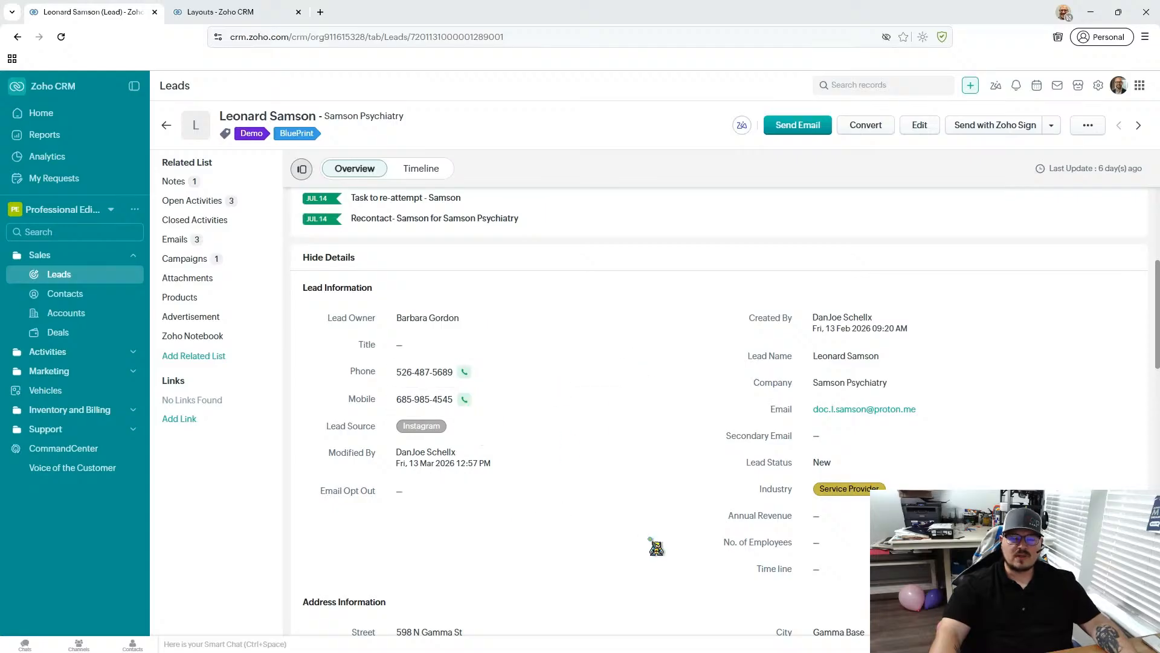
{"action": "scroll", "coordinate": [668, 373], "scroll_direction": "down", "scroll_amount": 6}
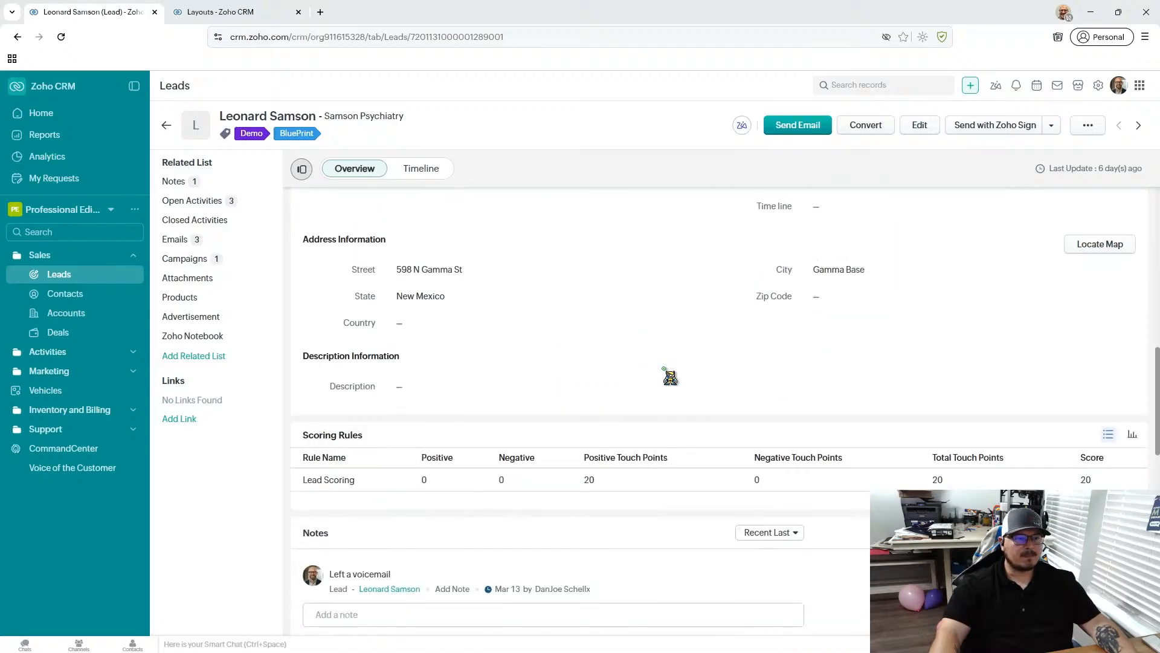
{"action": "scroll", "coordinate": [414, 321], "scroll_direction": "down", "scroll_amount": 2}
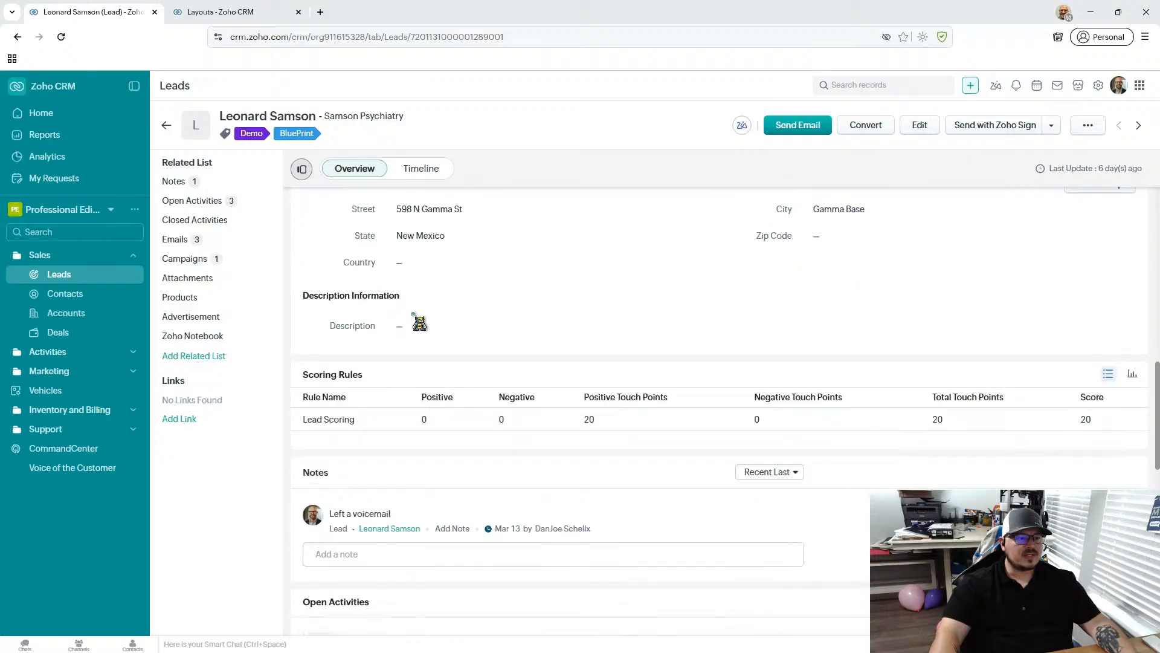
{"action": "scroll", "coordinate": [669, 458], "scroll_direction": "down", "scroll_amount": 1}
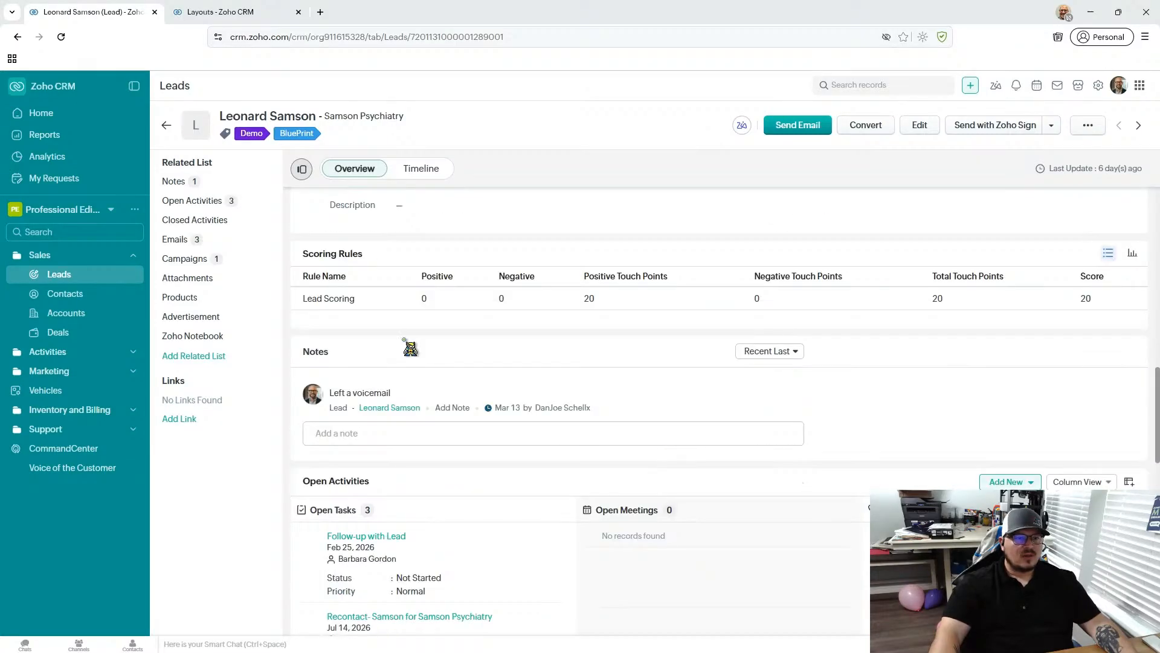
{"action": "left_click_drag", "start_coordinate": [329, 258], "coordinate": [304, 254]}
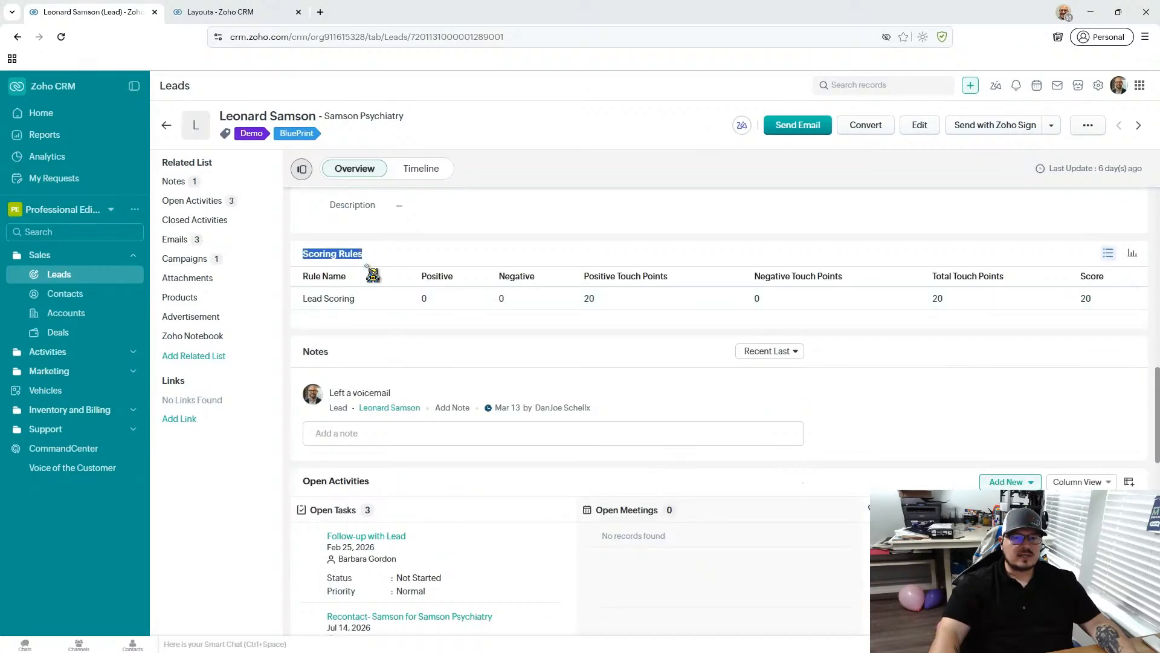
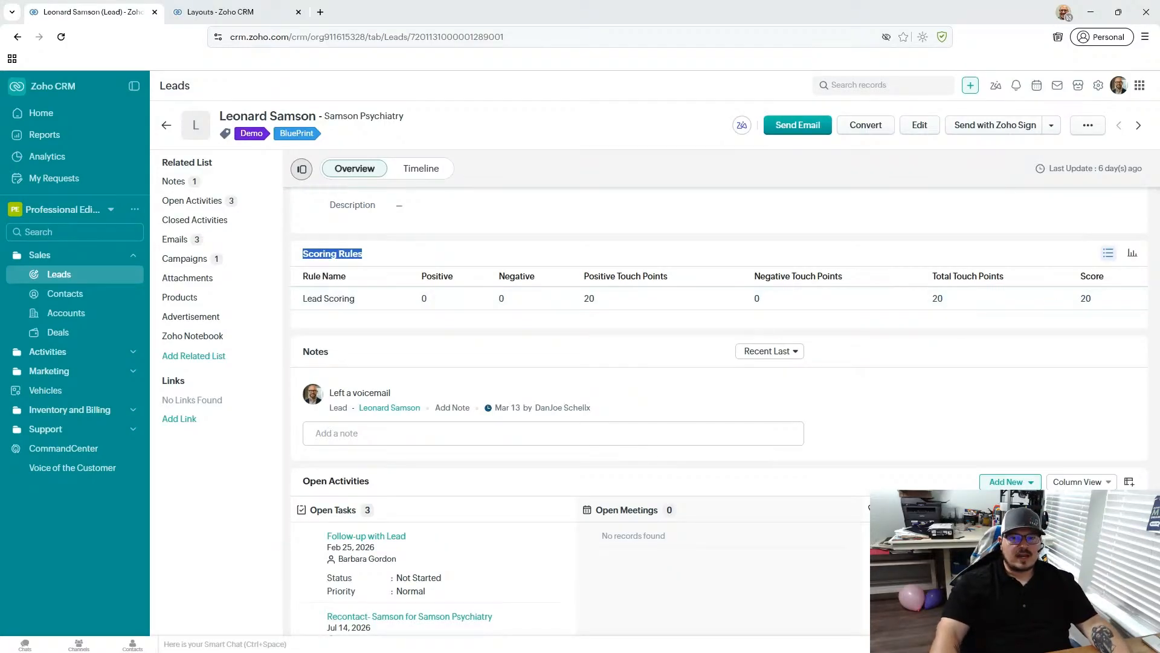
- View the lead's Scoring Rules as a chart and return them to the list view
{"action": "left_click", "coordinate": [1132, 253]}
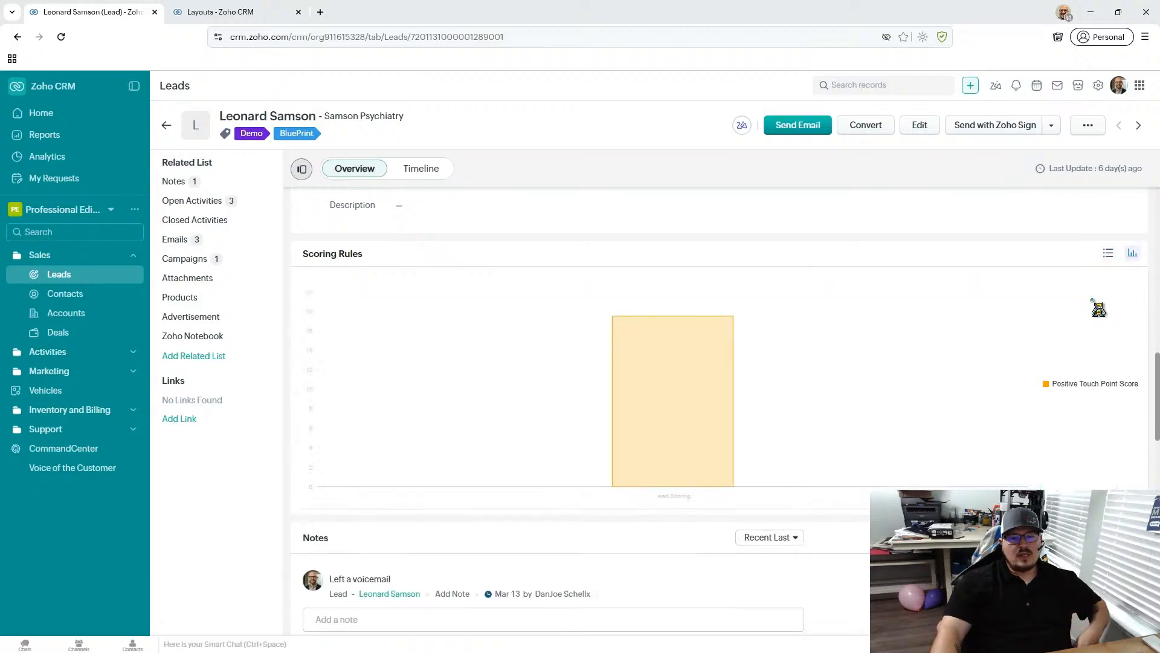
{"action": "left_click", "coordinate": [1110, 254]}
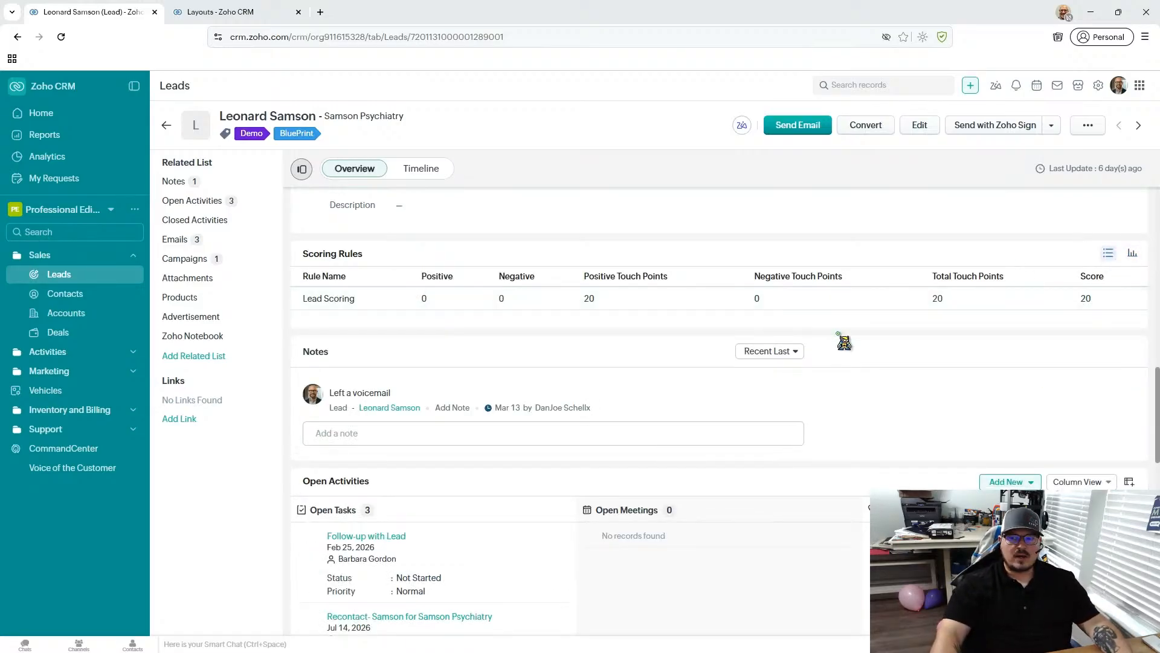
- Add and save an untitled note saying the lead would like a call back, mentioning the colleague who should follow up
{"action": "scroll", "coordinate": [875, 371], "scroll_direction": "down", "scroll_amount": 2}
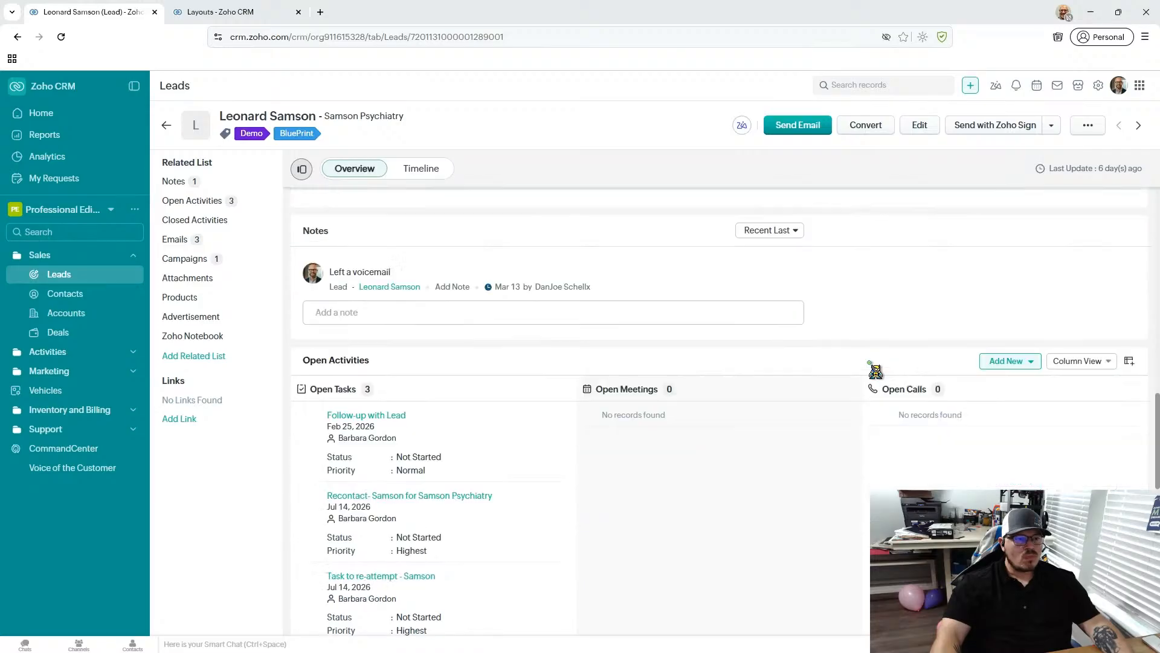
{"action": "left_click", "coordinate": [399, 315]}
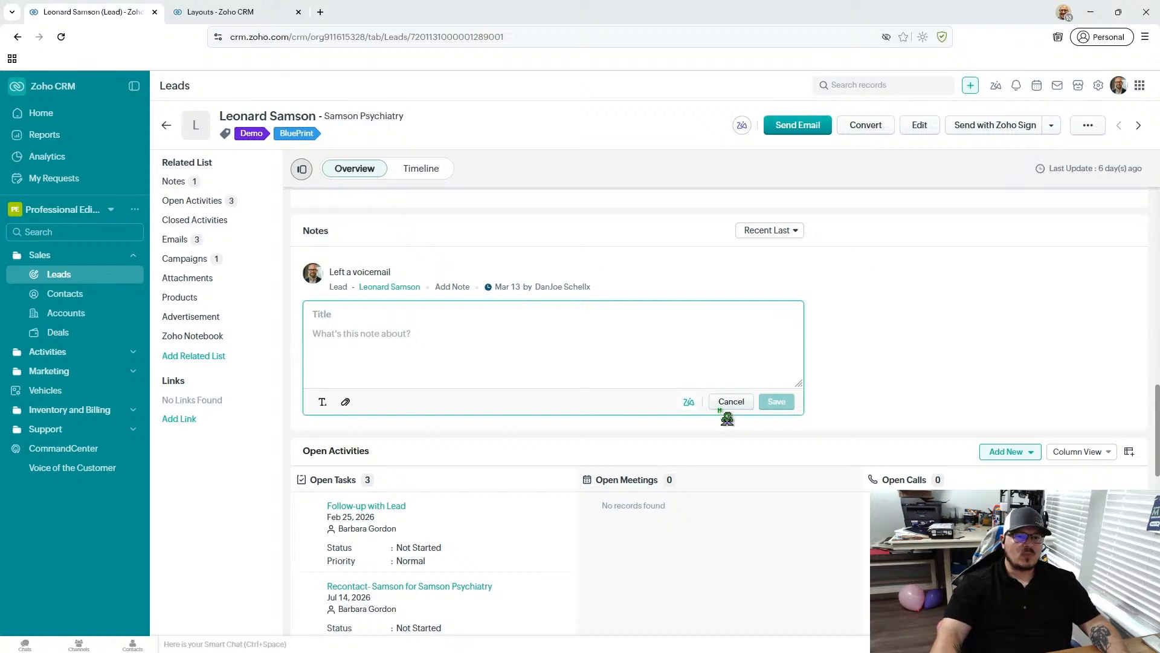
{"action": "left_click", "coordinate": [1058, 347]}
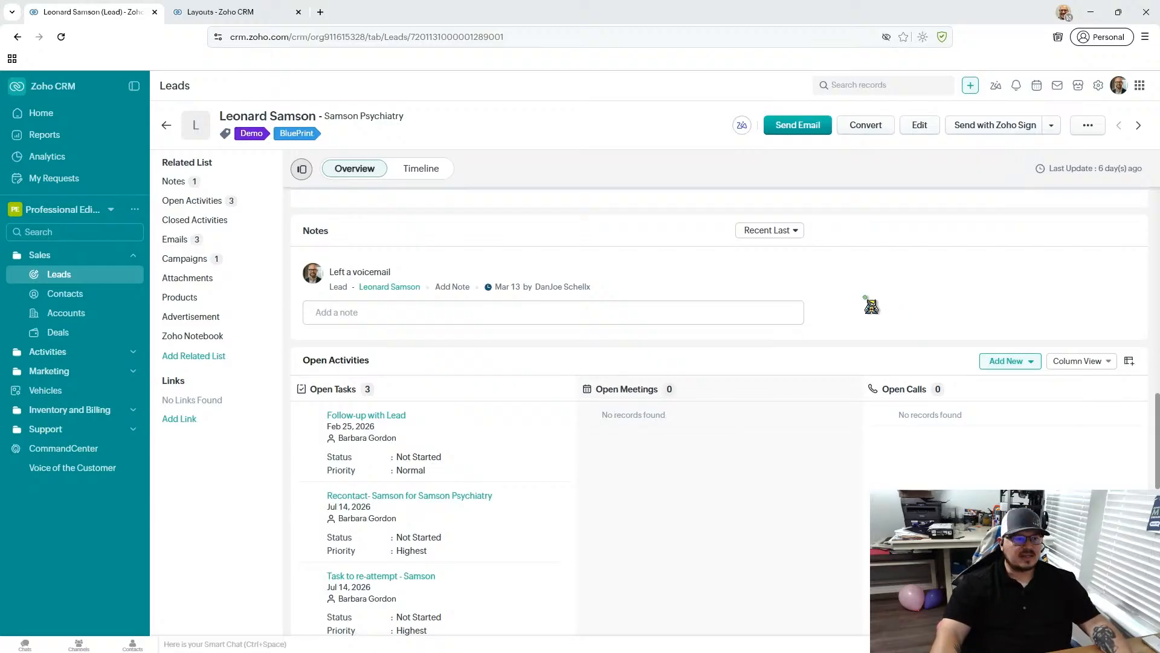
{"action": "left_click", "coordinate": [421, 313]}
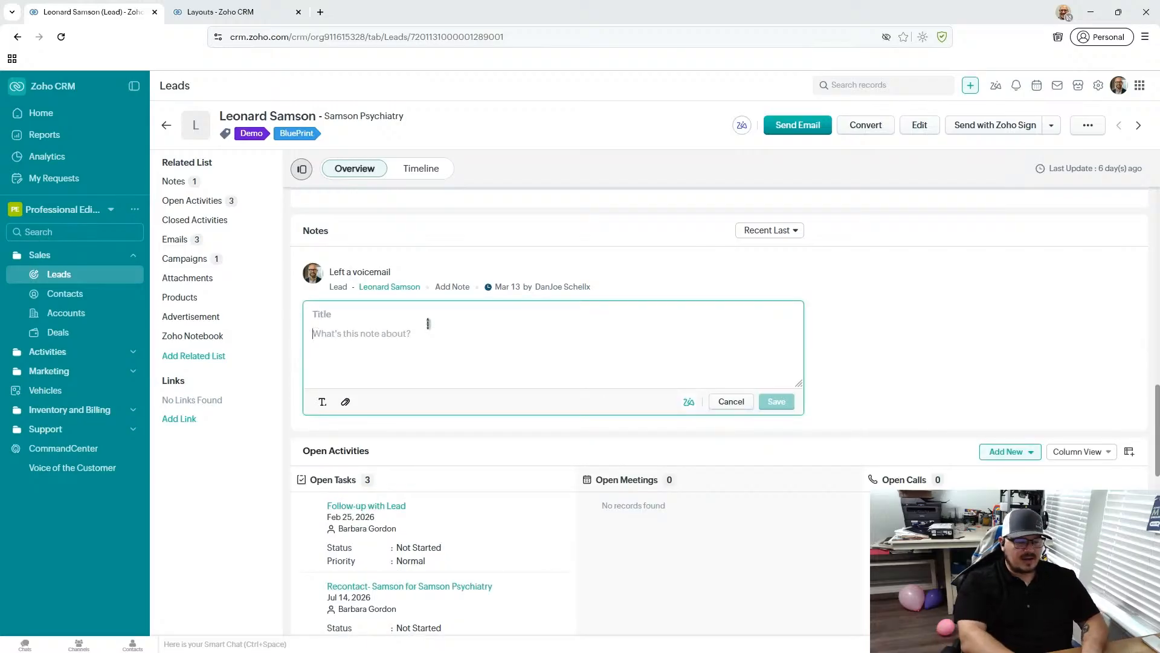
{"action": "type", "text": "Le"}
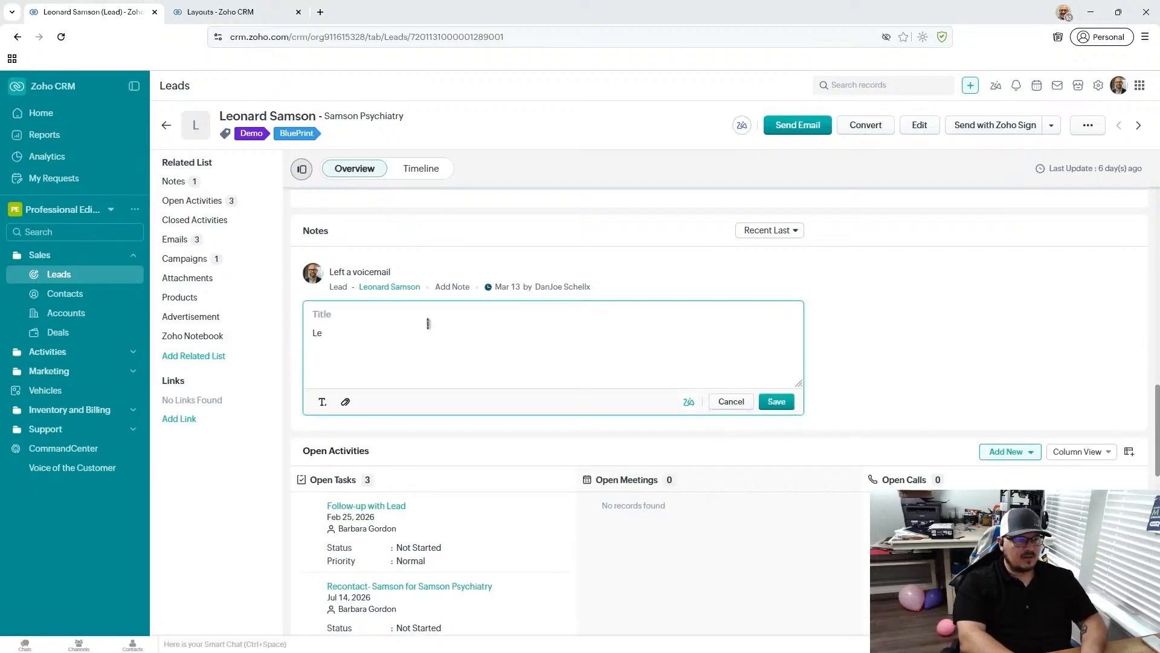
{"action": "type", "text": "onard would like a call back - @br"}
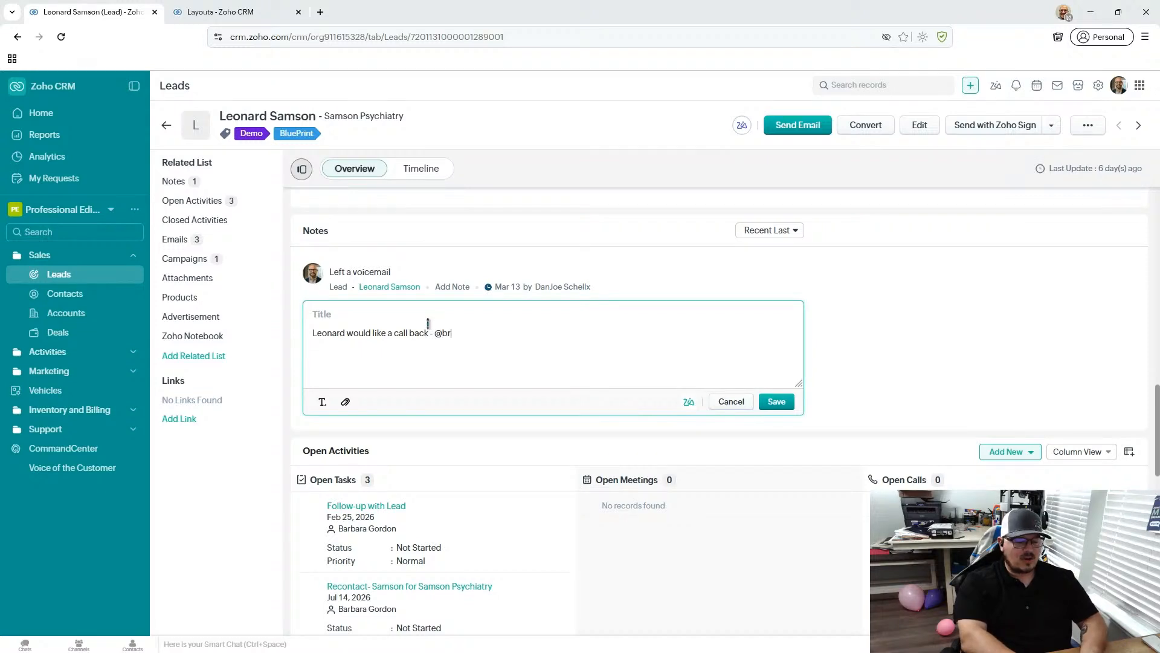
{"action": "type", "text": "uce"}
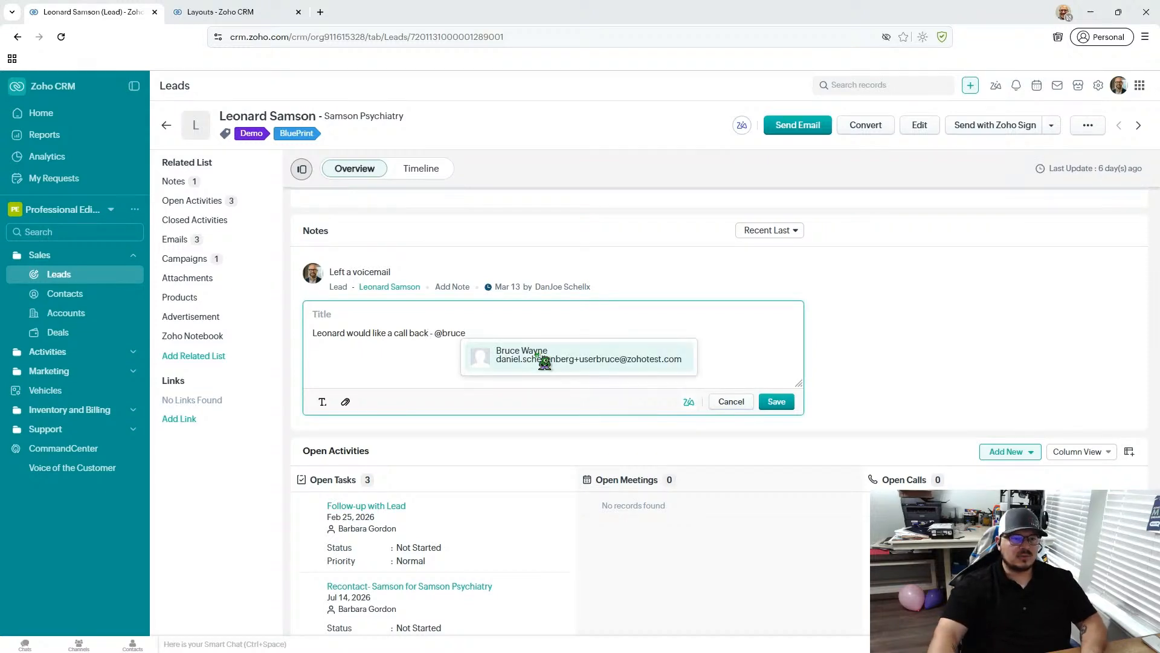
{"action": "left_click", "coordinate": [544, 362]}
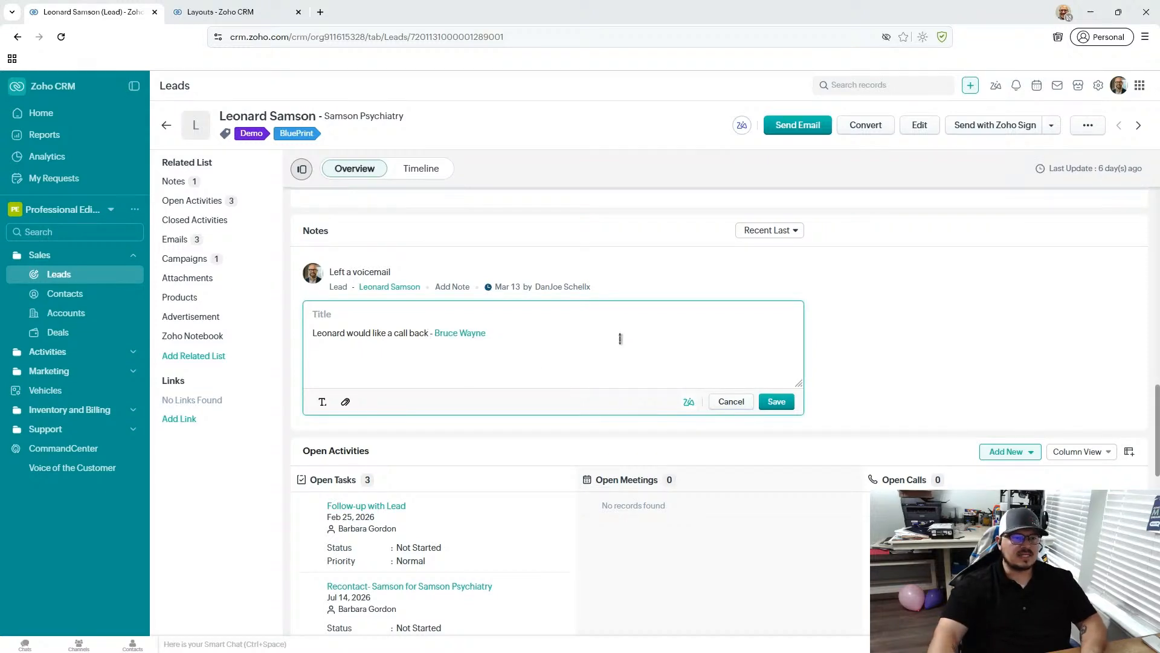
{"action": "left_click", "coordinate": [776, 401]}
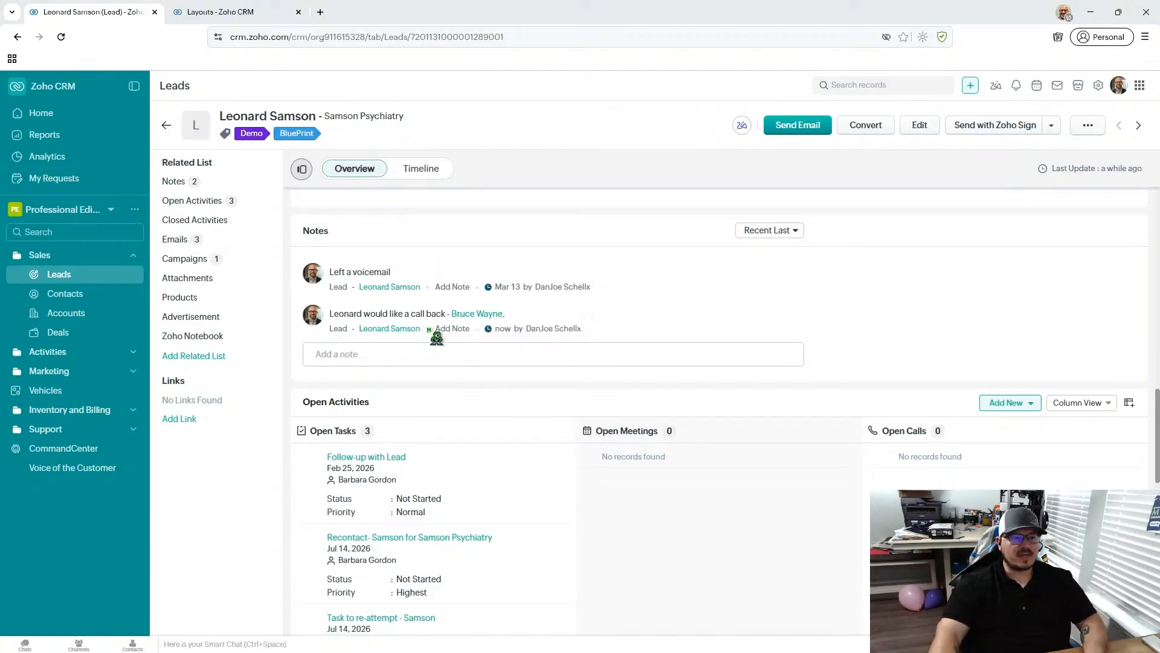
- Review the lead's open activities and mark the "Follow-up with Lead" task as completed without notifying its owner
{"action": "scroll", "coordinate": [362, 343], "scroll_direction": "down", "scroll_amount": 3}
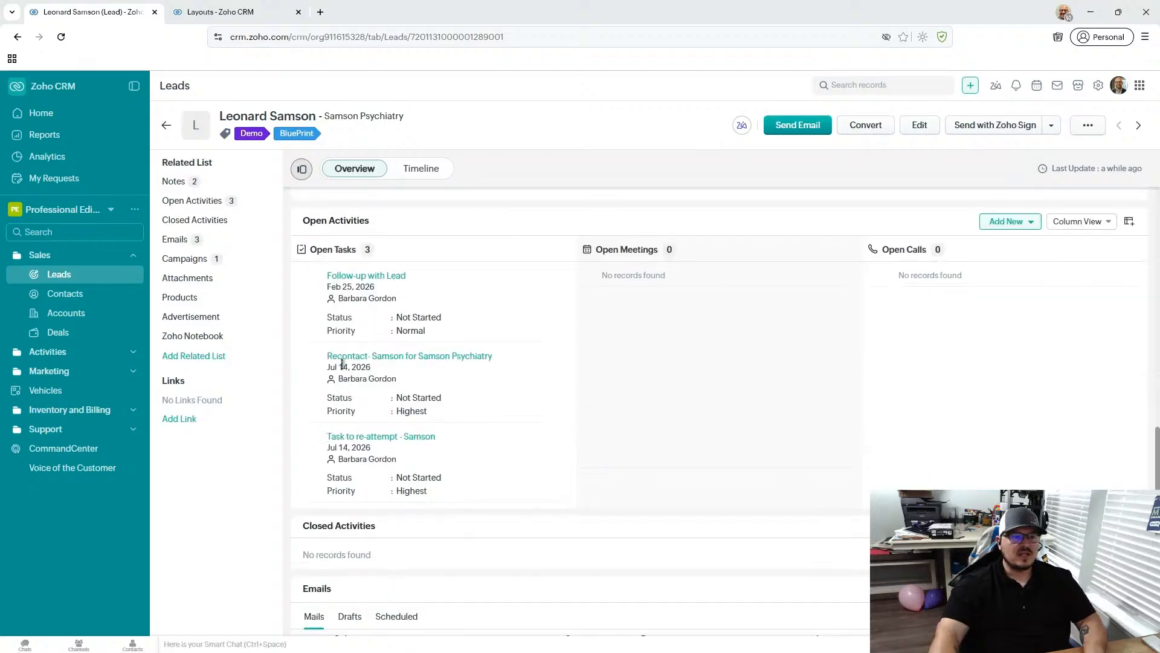
{"action": "scroll", "coordinate": [612, 483], "scroll_direction": "down", "scroll_amount": 2}
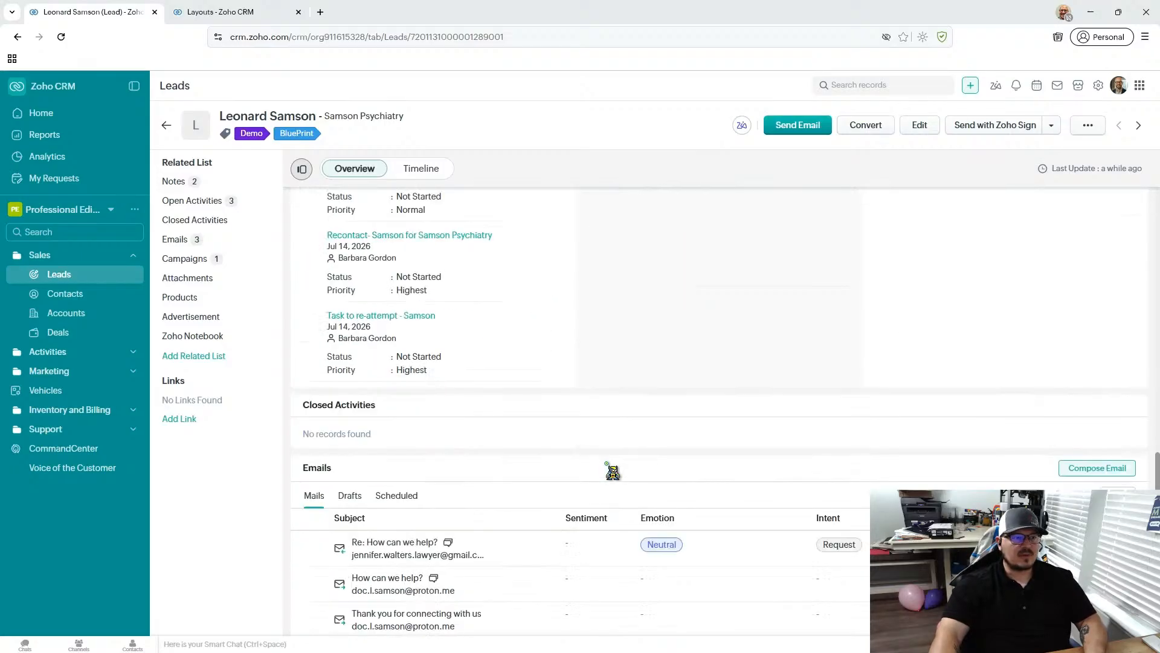
{"action": "scroll", "coordinate": [423, 272], "scroll_direction": "down", "scroll_amount": 1}
{"action": "scroll", "coordinate": [387, 426], "scroll_direction": "up", "scroll_amount": 2}
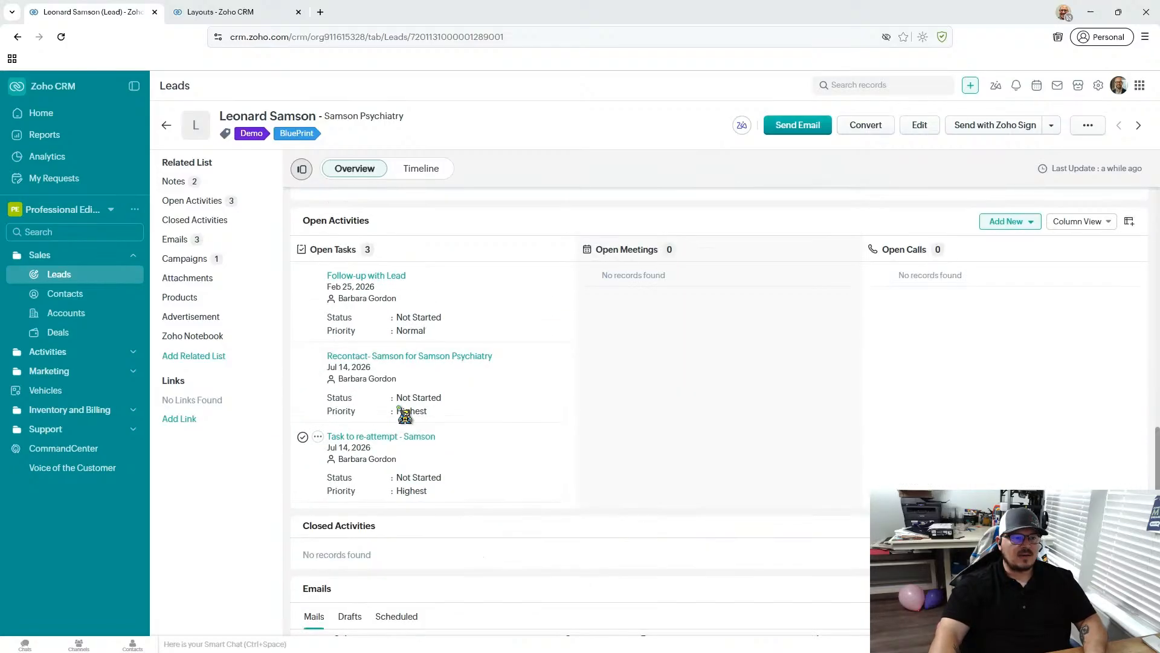
{"action": "scroll", "coordinate": [405, 417], "scroll_direction": "down", "scroll_amount": 1}
{"action": "scroll", "coordinate": [436, 452], "scroll_direction": "down", "scroll_amount": 4}
{"action": "scroll", "coordinate": [427, 297], "scroll_direction": "up", "scroll_amount": 5}
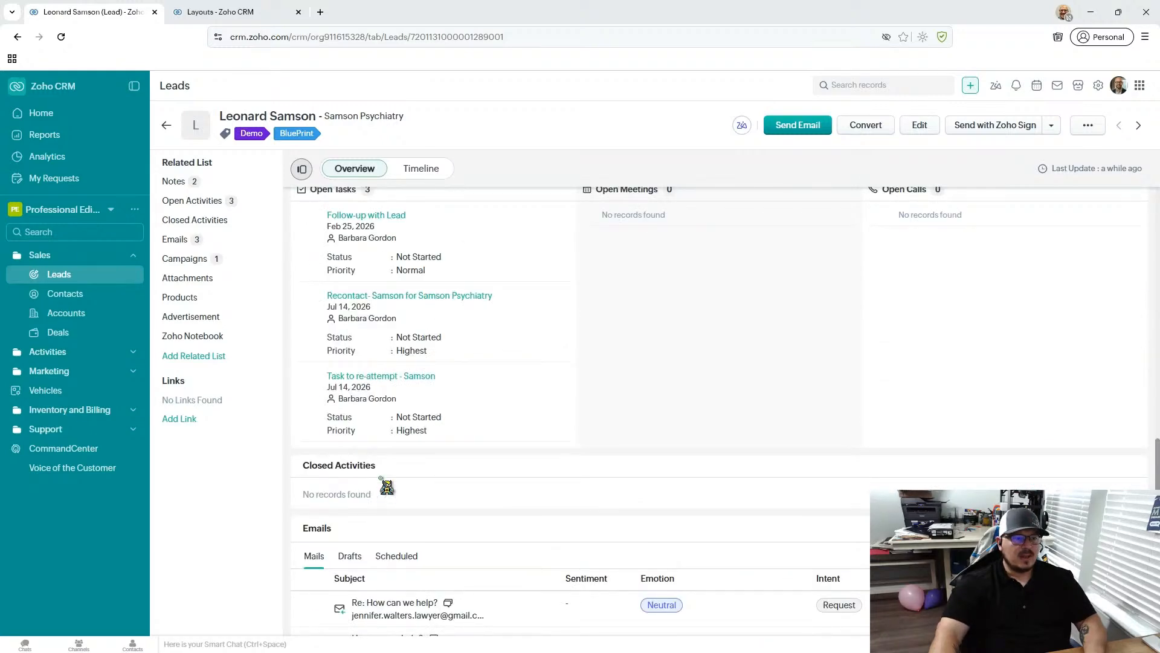
{"action": "scroll", "coordinate": [377, 462], "scroll_direction": "up", "scroll_amount": 1}
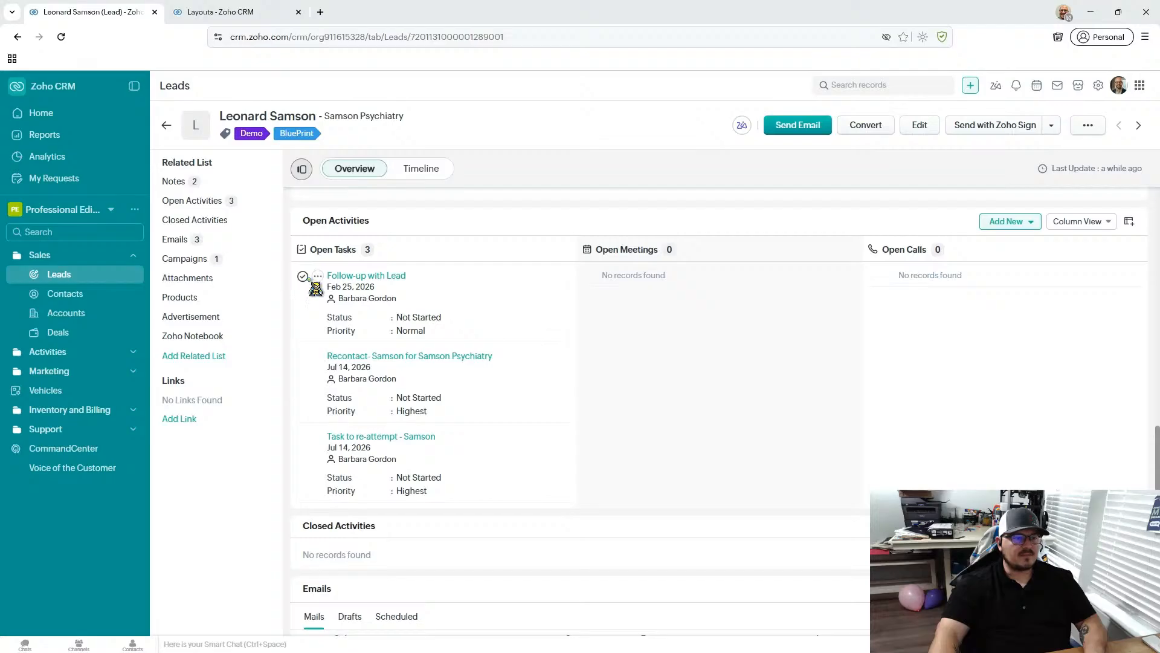
{"action": "left_click", "coordinate": [303, 276]}
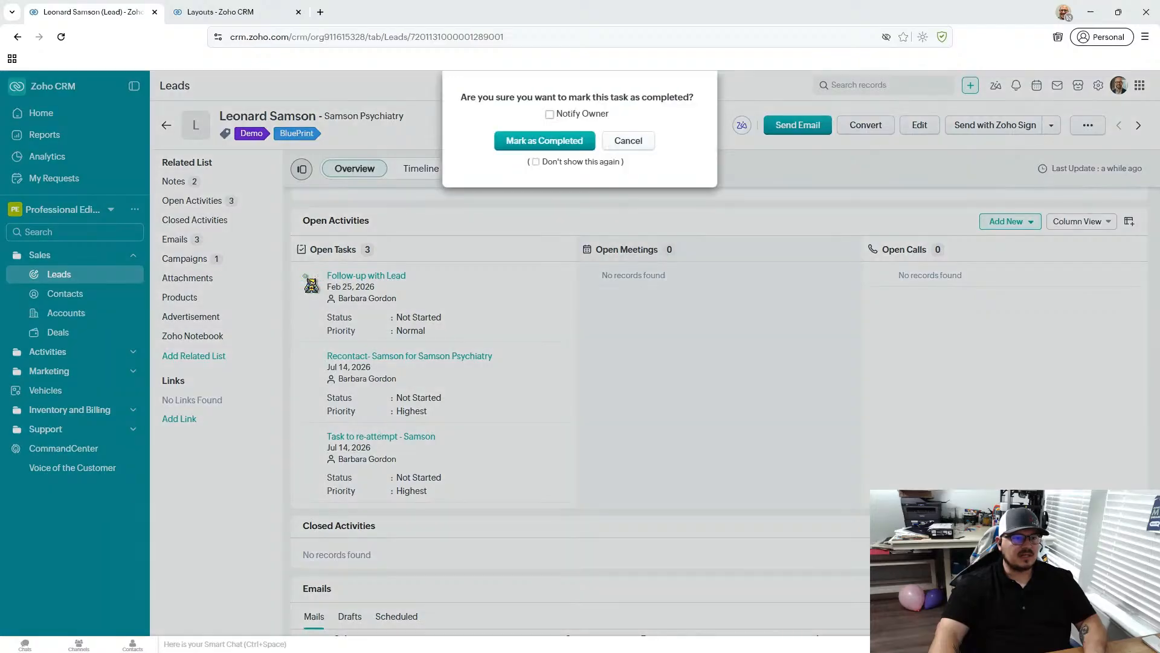
{"action": "left_click", "coordinate": [544, 141]}
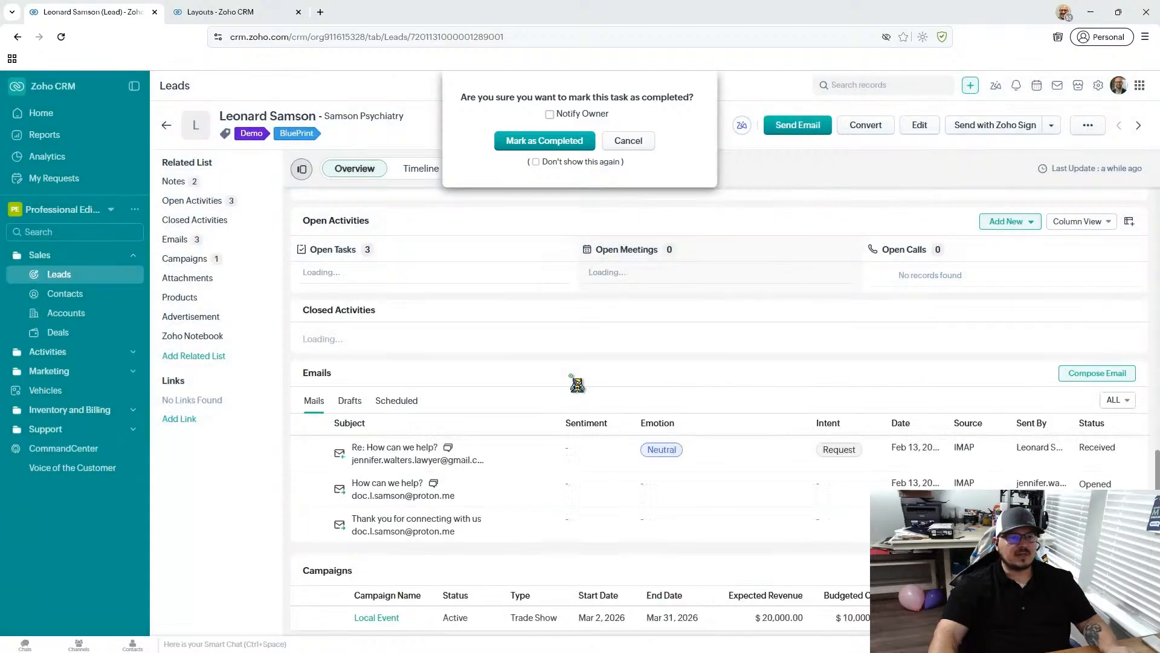
- Check the closed activities and read Zia's summaries of the lead's three emails, closing each one
{"action": "scroll", "coordinate": [535, 453], "scroll_direction": "down", "scroll_amount": 1}
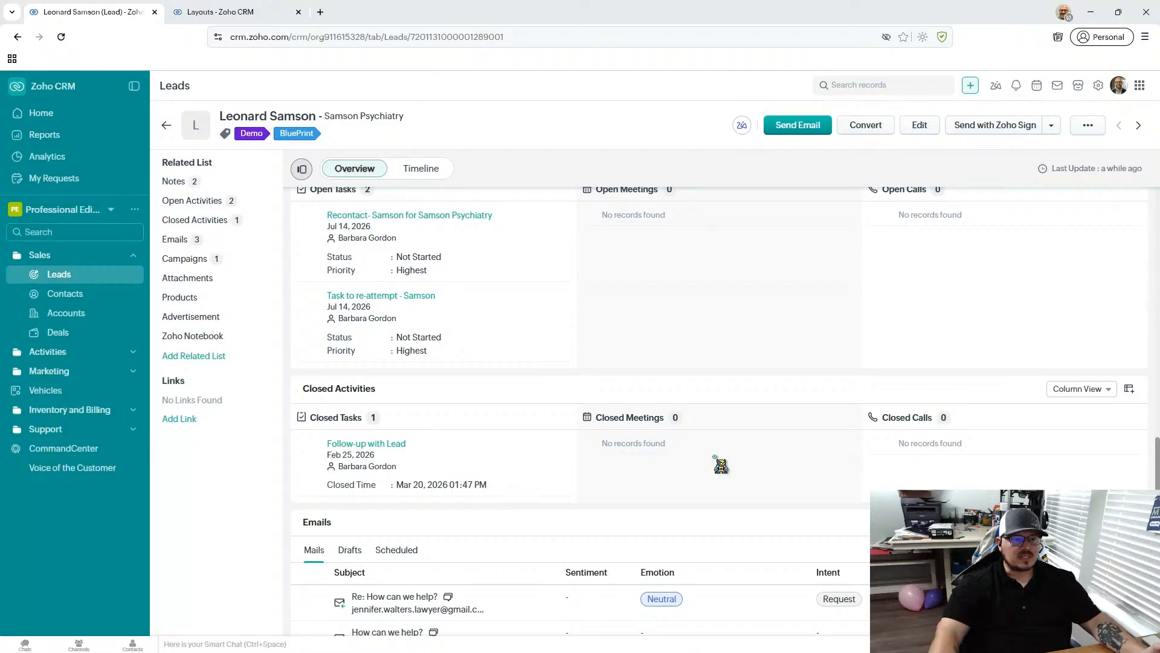
{"action": "scroll", "coordinate": [721, 464], "scroll_direction": "down", "scroll_amount": 1}
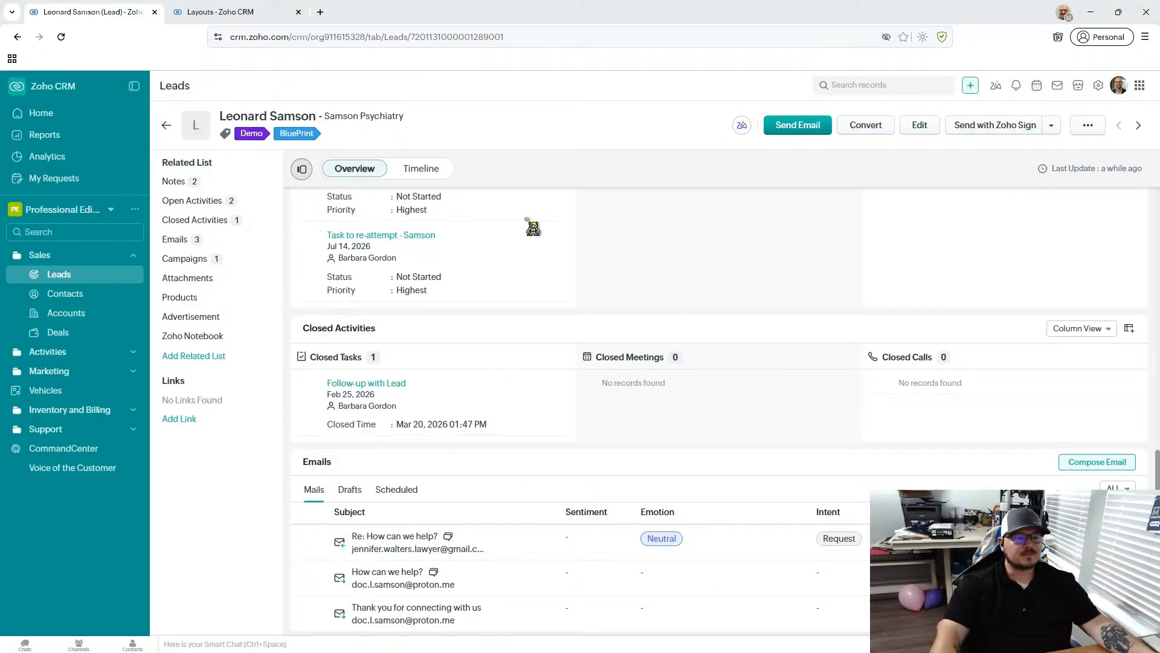
{"action": "scroll", "coordinate": [533, 228], "scroll_direction": "down", "scroll_amount": 5}
{"action": "scroll", "coordinate": [533, 228], "scroll_direction": "up", "scroll_amount": 2}
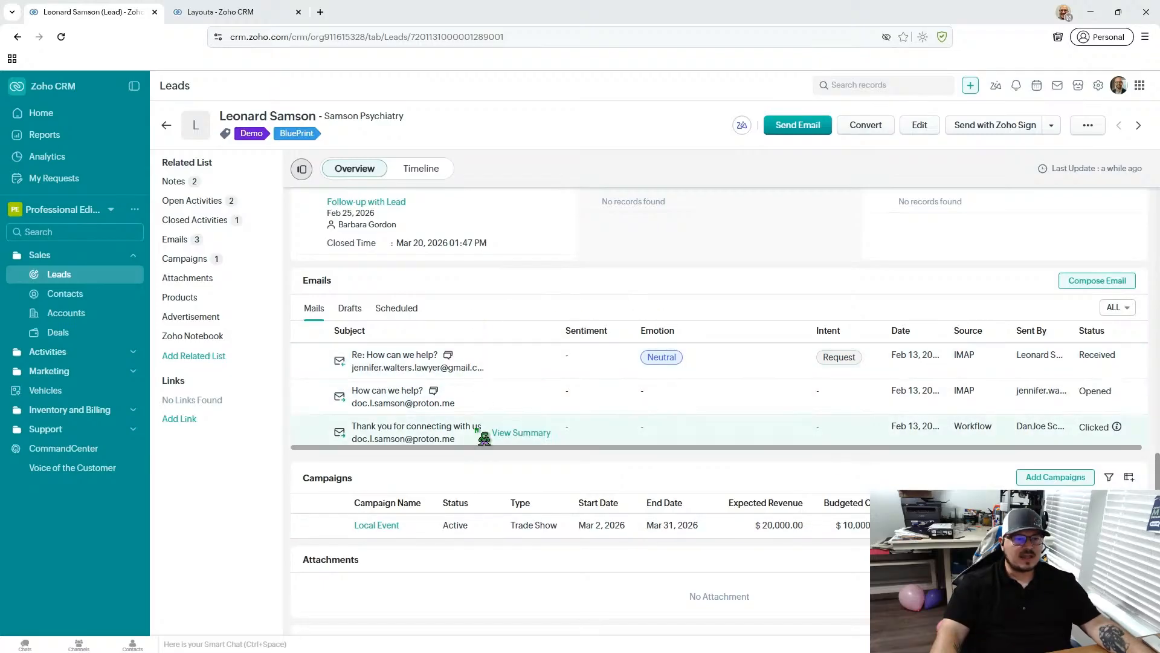
{"action": "left_click", "coordinate": [527, 433]}
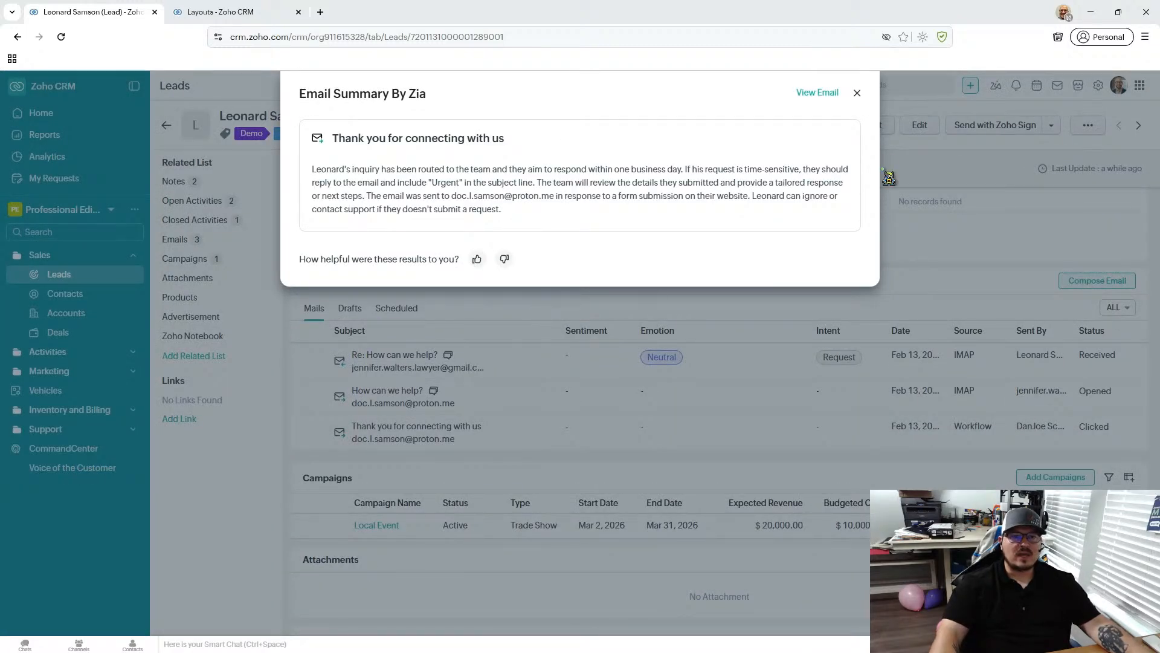
{"action": "left_click", "coordinate": [858, 93]}
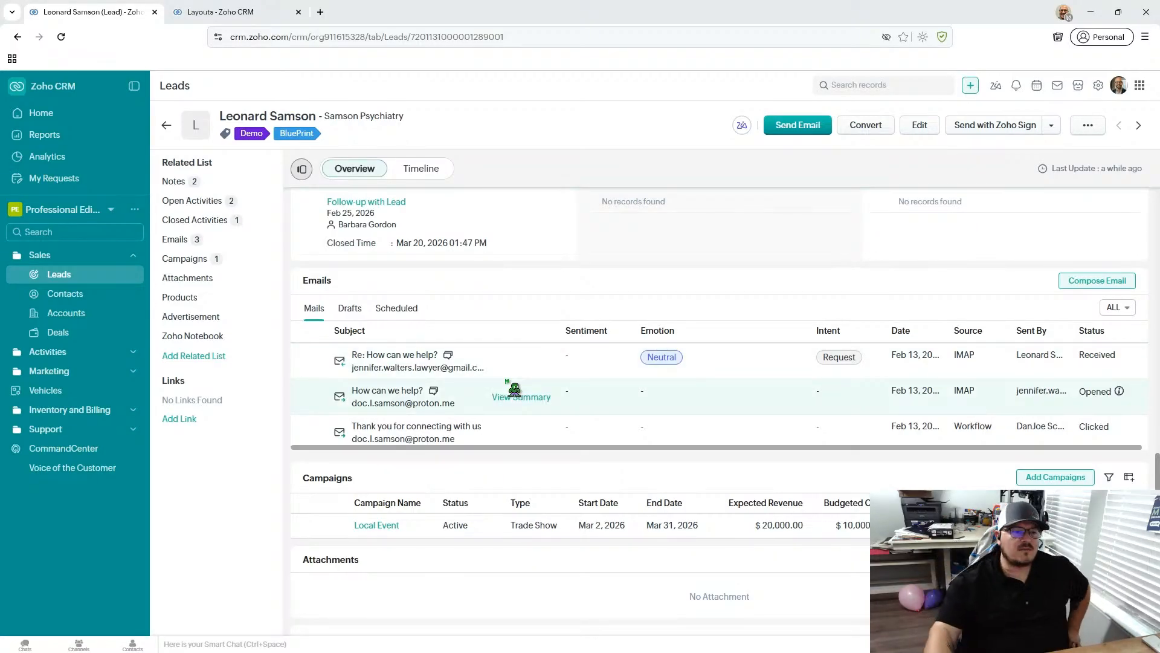
{"action": "left_click", "coordinate": [506, 399]}
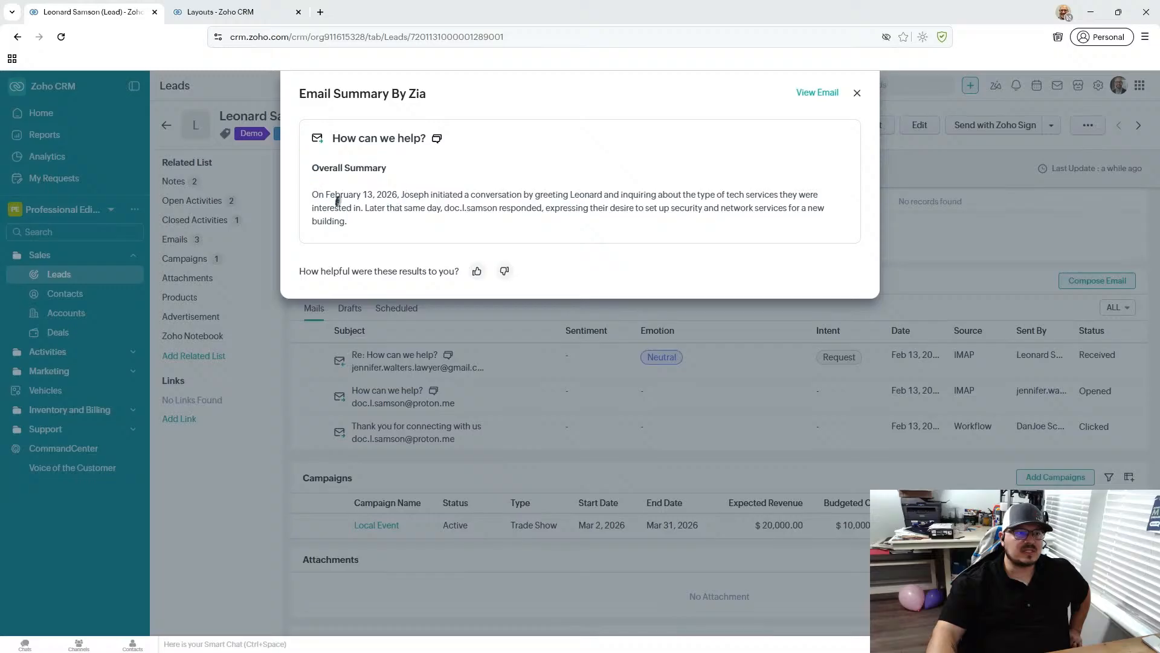
{"action": "left_click", "coordinate": [857, 92]}
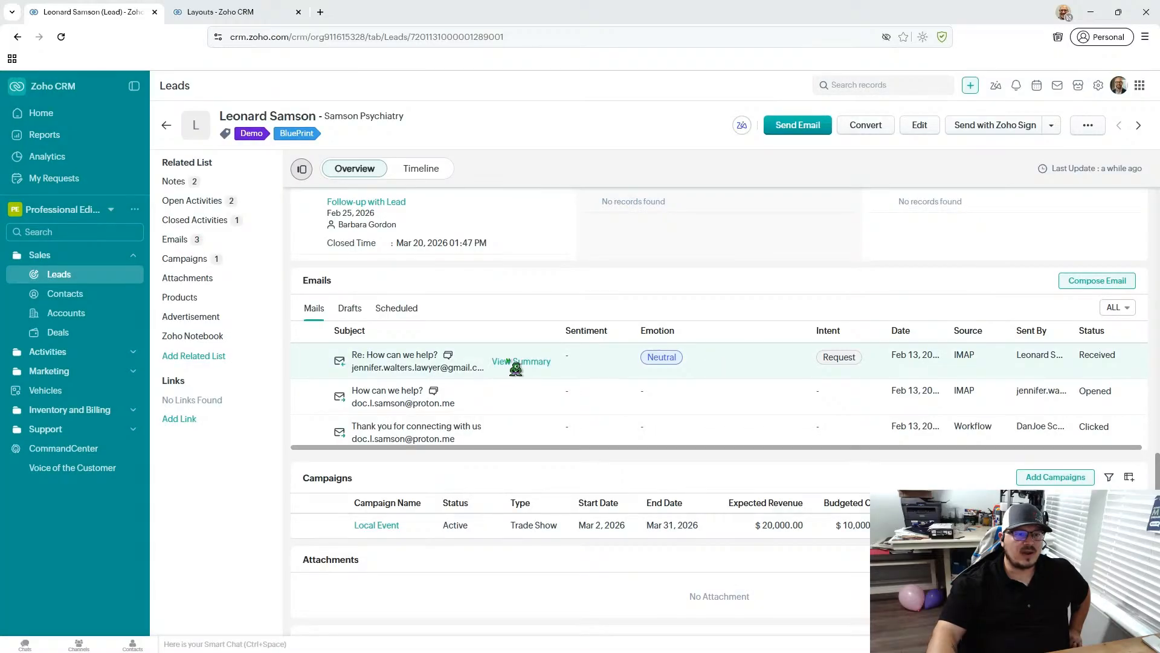
{"action": "left_click", "coordinate": [513, 361]}
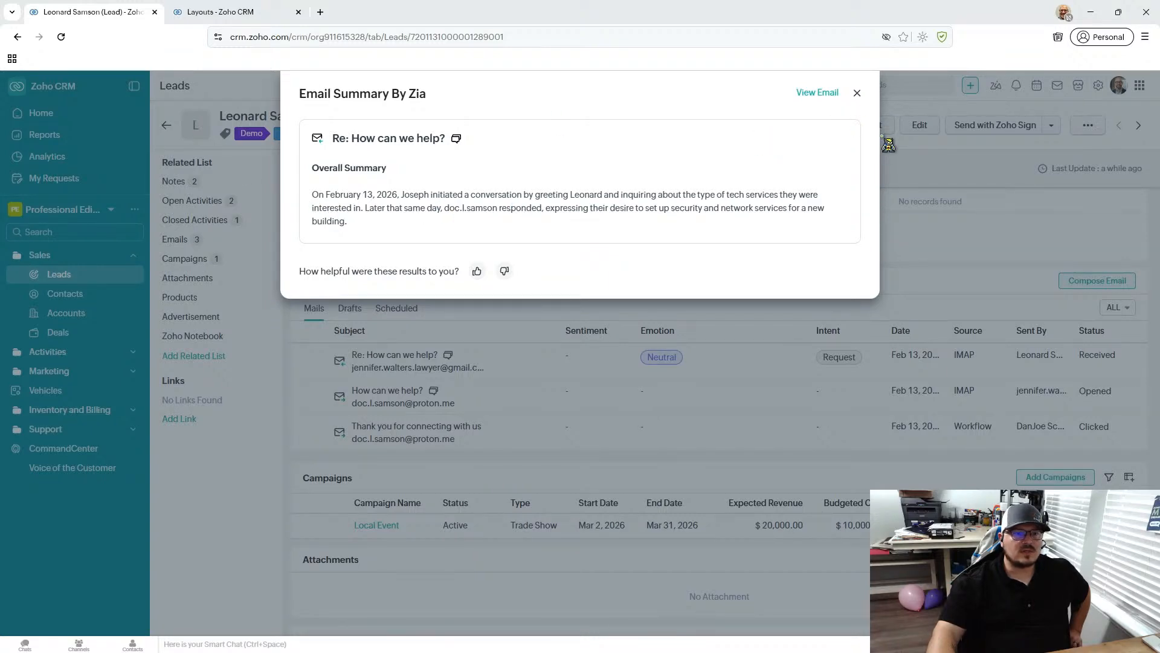
{"action": "left_click", "coordinate": [857, 93]}
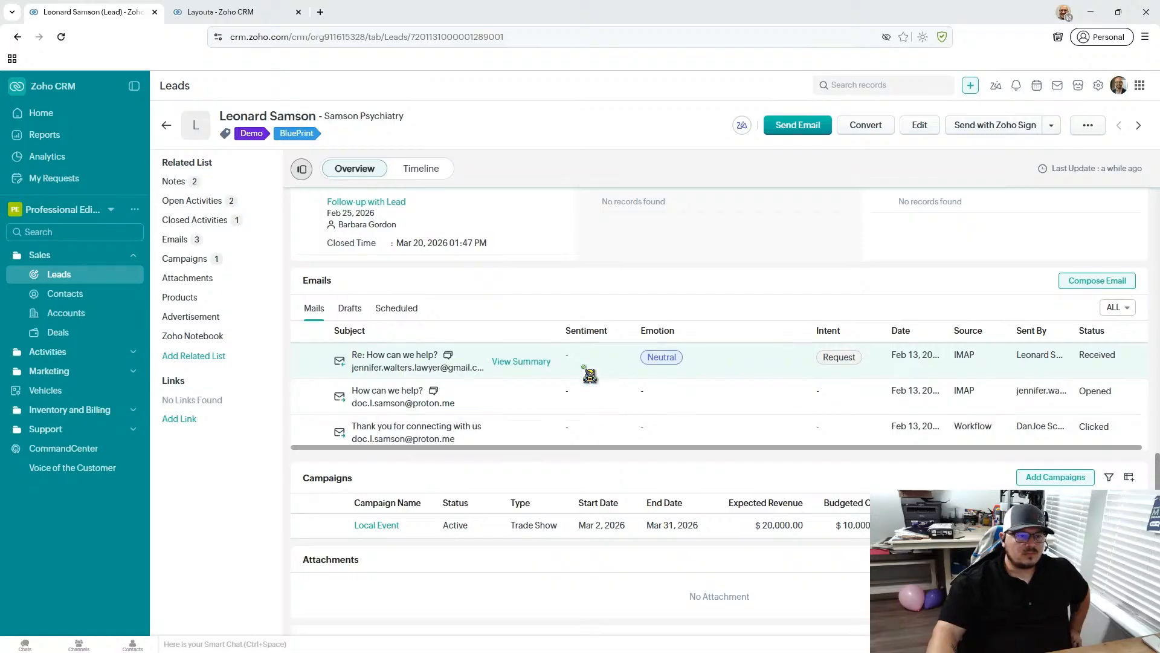
- Examine the Opened and Clicked statuses of the lead's emails and jump to the Emails related list
{"action": "scroll", "coordinate": [560, 358], "scroll_direction": "down", "scroll_amount": 2}
{"action": "scroll", "coordinate": [564, 363], "scroll_direction": "up", "scroll_amount": 2}
{"action": "scroll", "coordinate": [564, 364], "scroll_direction": "down", "scroll_amount": 1}
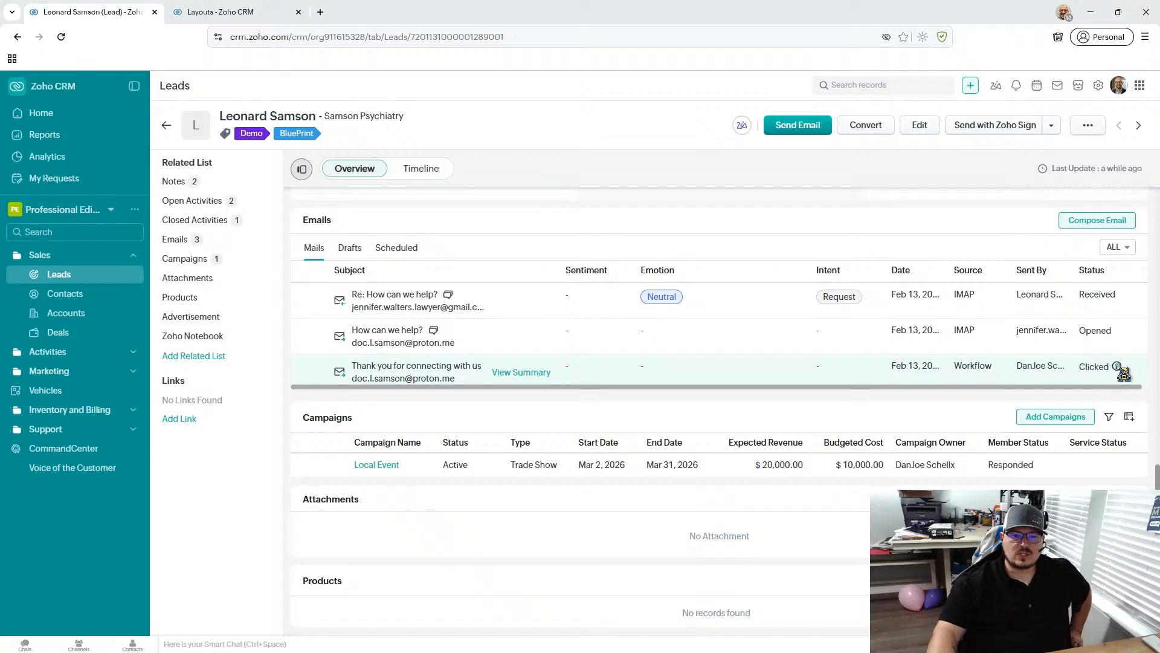
{"action": "mouse_move", "coordinate": [1123, 373]}
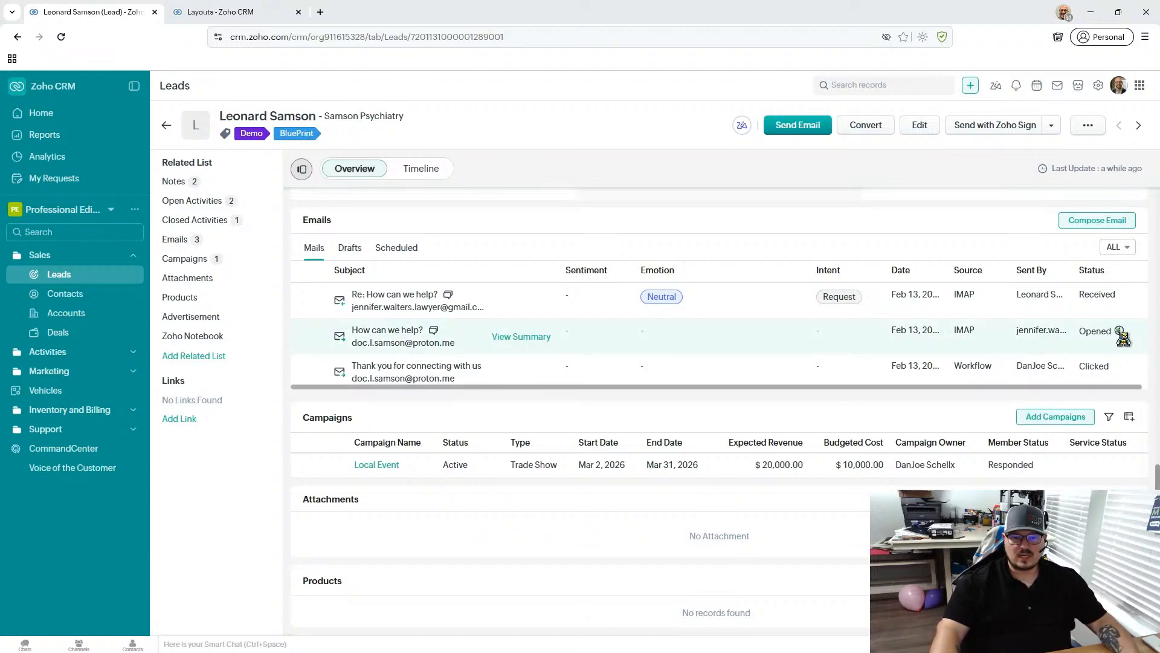
{"action": "mouse_move", "coordinate": [1114, 333]}
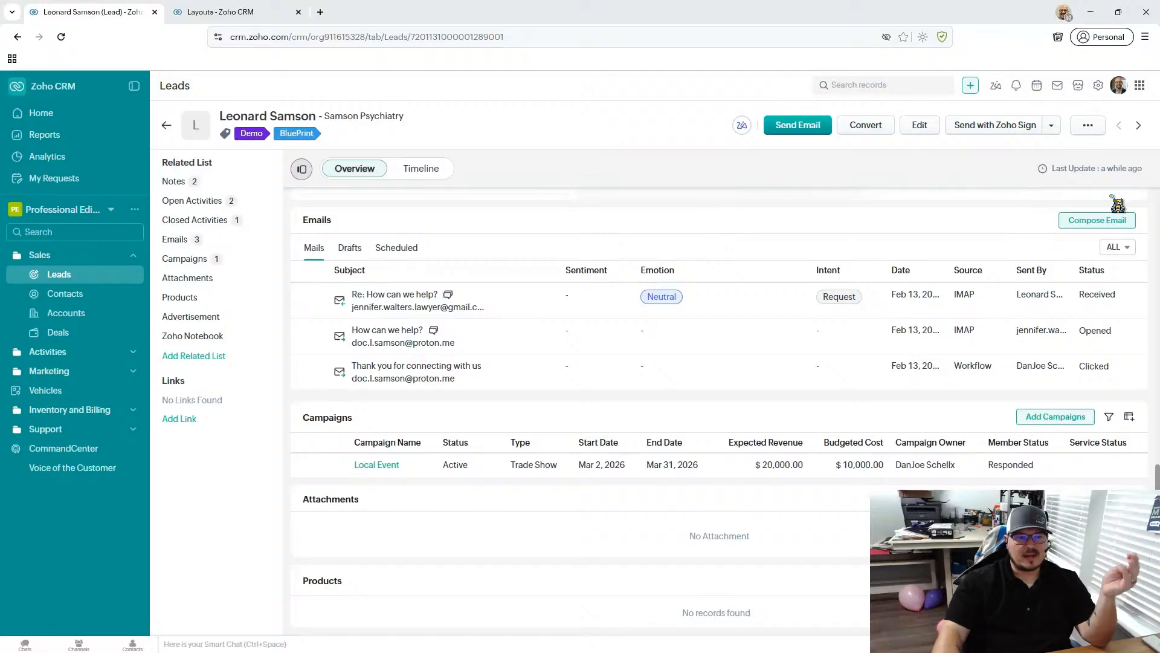
{"action": "left_click", "coordinate": [210, 240]}
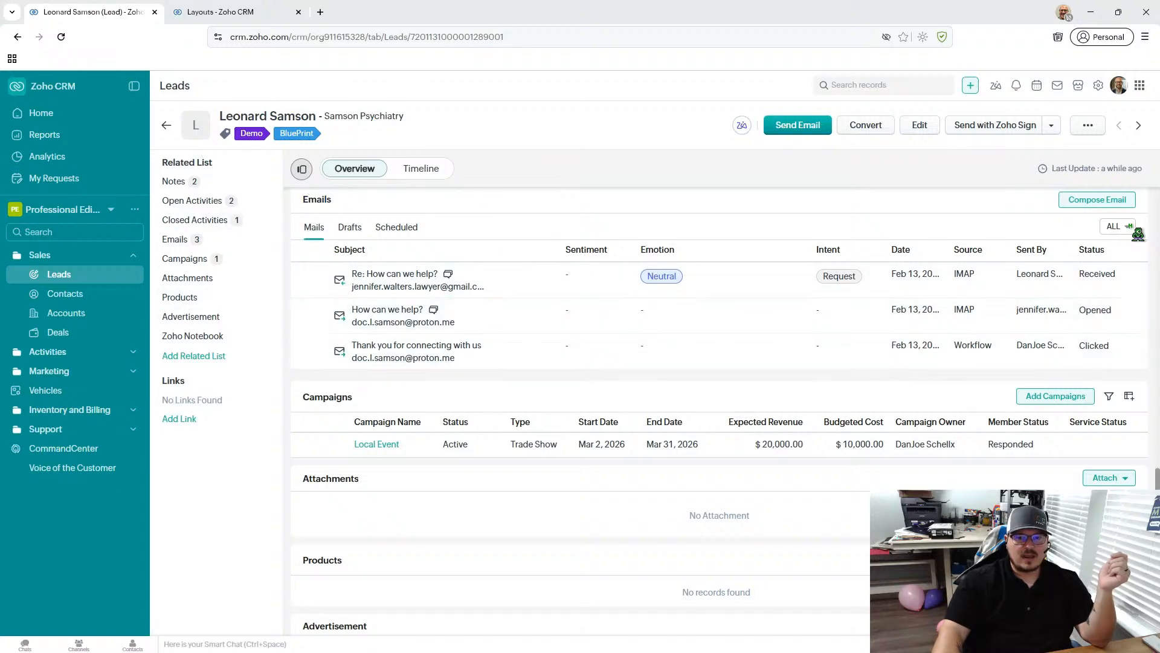
- Try the record's Send Email option, discard that message, and open a new email to the lead from the Emails section
{"action": "left_click", "coordinate": [808, 127]}
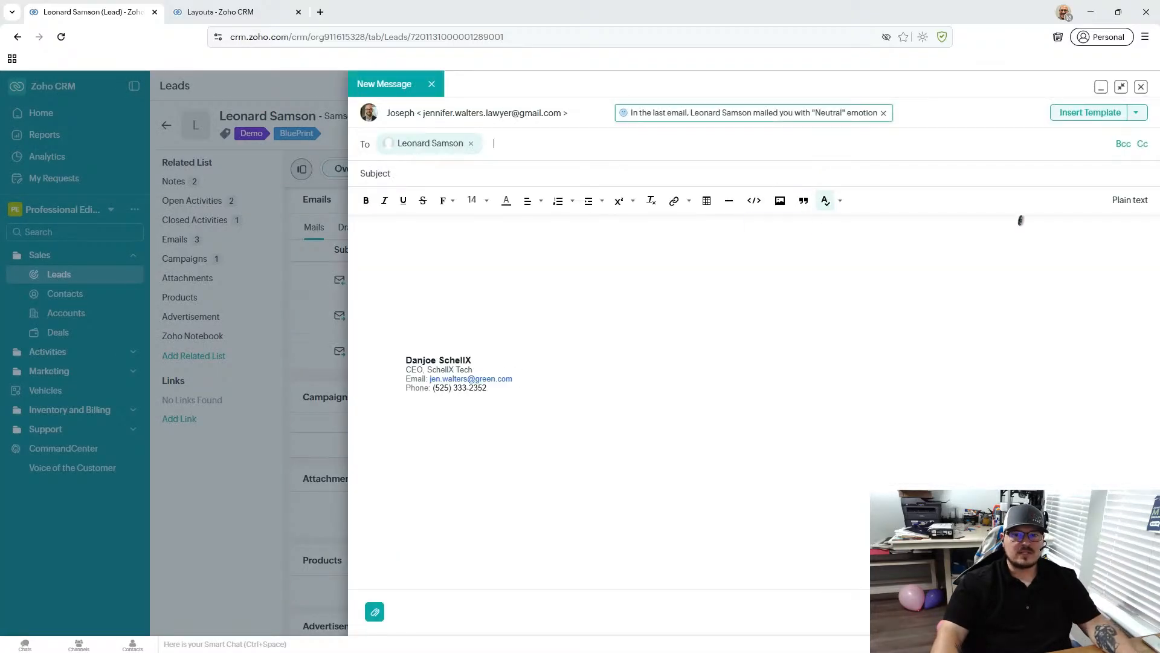
{"action": "left_click", "coordinate": [1141, 87]}
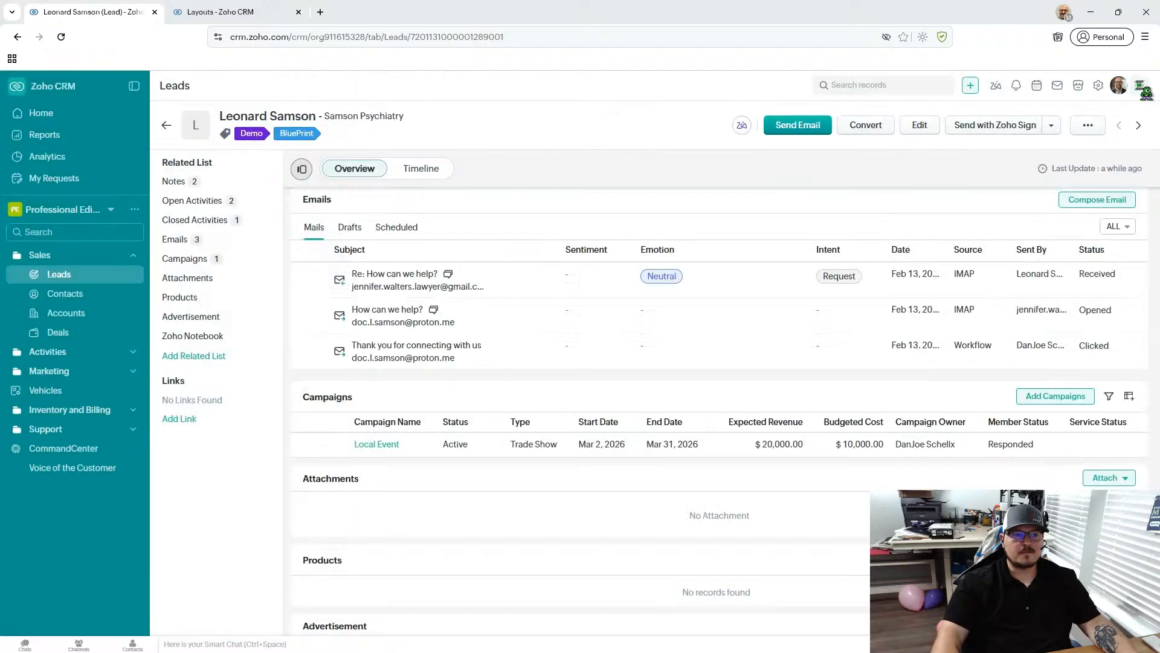
{"action": "left_click", "coordinate": [1097, 200]}
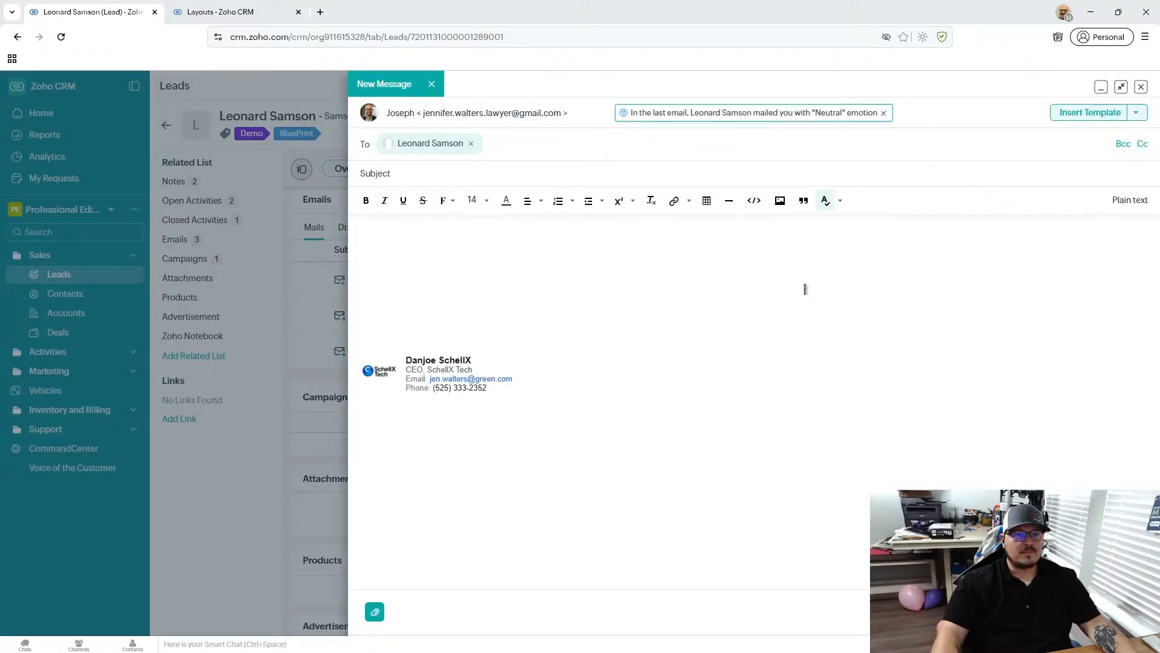
{"action": "left_click", "coordinate": [805, 289]}
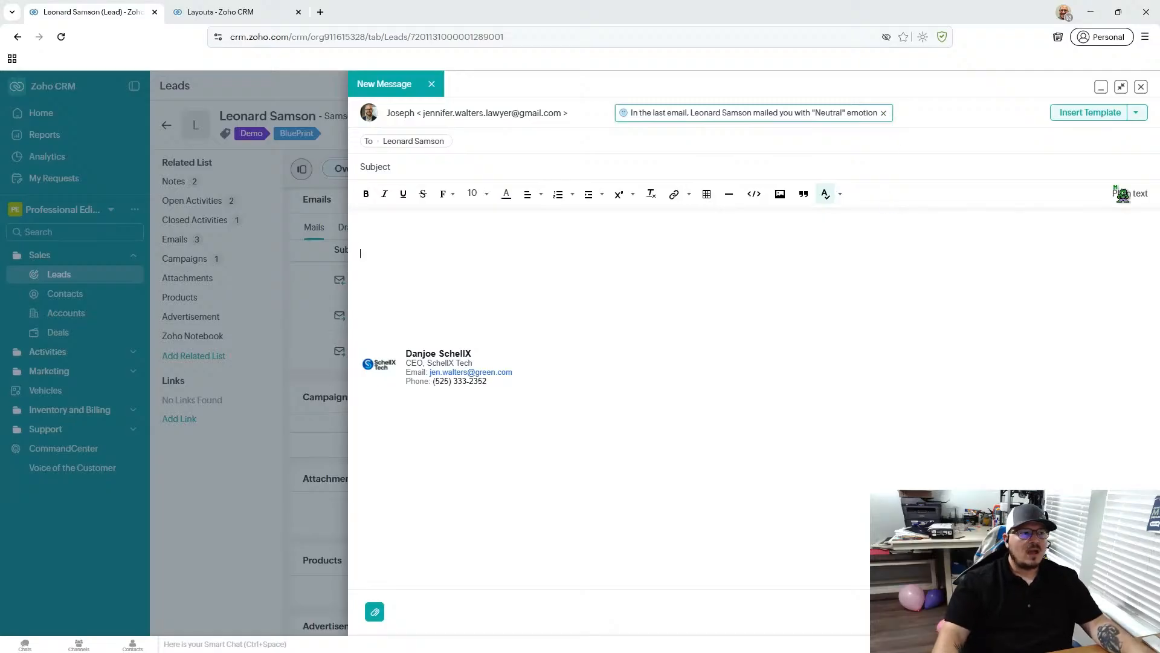
- Preview the Proposal Follow-up email template in both desktop and mobile layouts, closing the preview
{"action": "left_click", "coordinate": [1086, 115]}
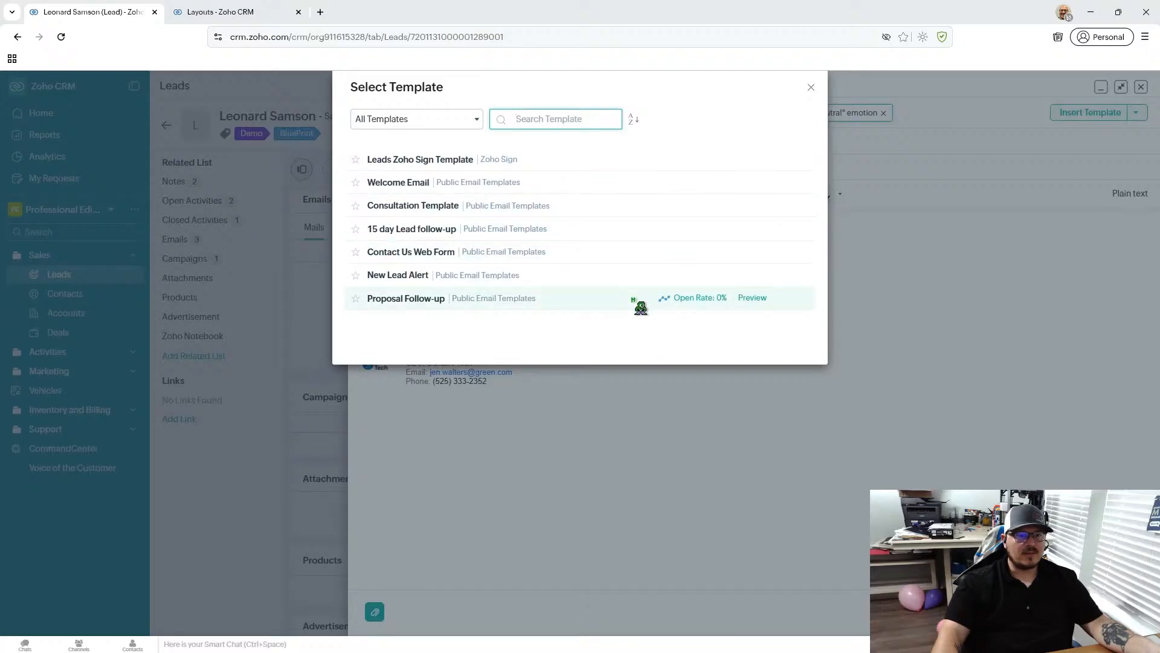
{"action": "left_click", "coordinate": [752, 304]}
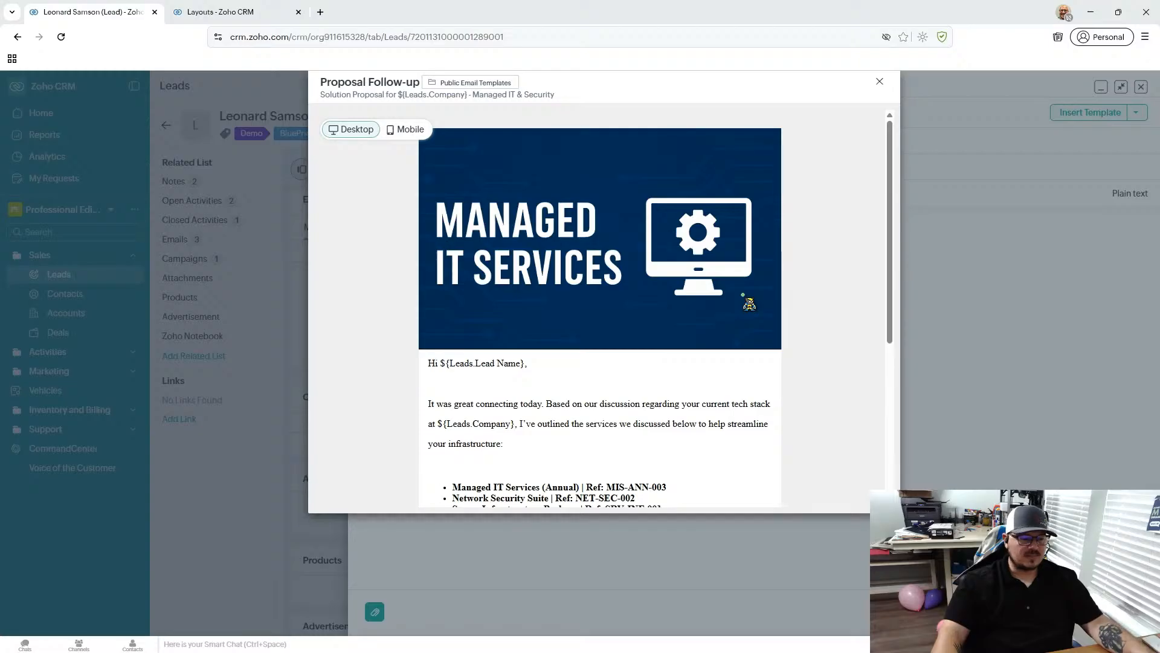
{"action": "scroll", "coordinate": [749, 302], "scroll_direction": "down", "scroll_amount": 5}
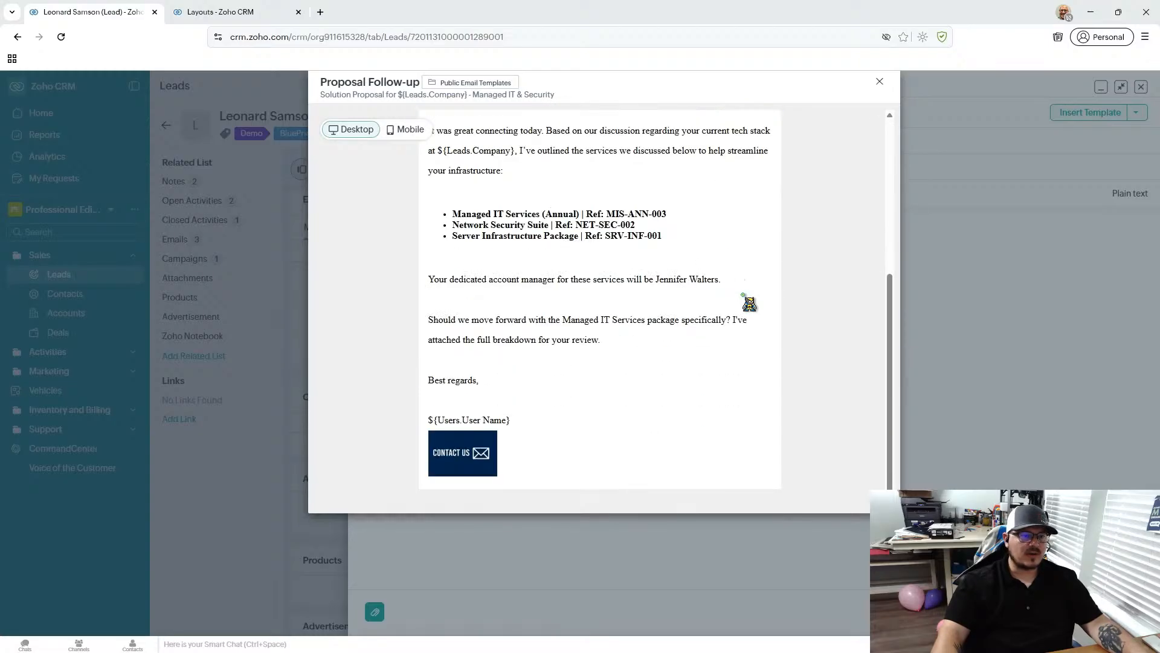
{"action": "scroll", "coordinate": [749, 302], "scroll_direction": "up", "scroll_amount": 3}
{"action": "scroll", "coordinate": [749, 302], "scroll_direction": "up", "scroll_amount": 2}
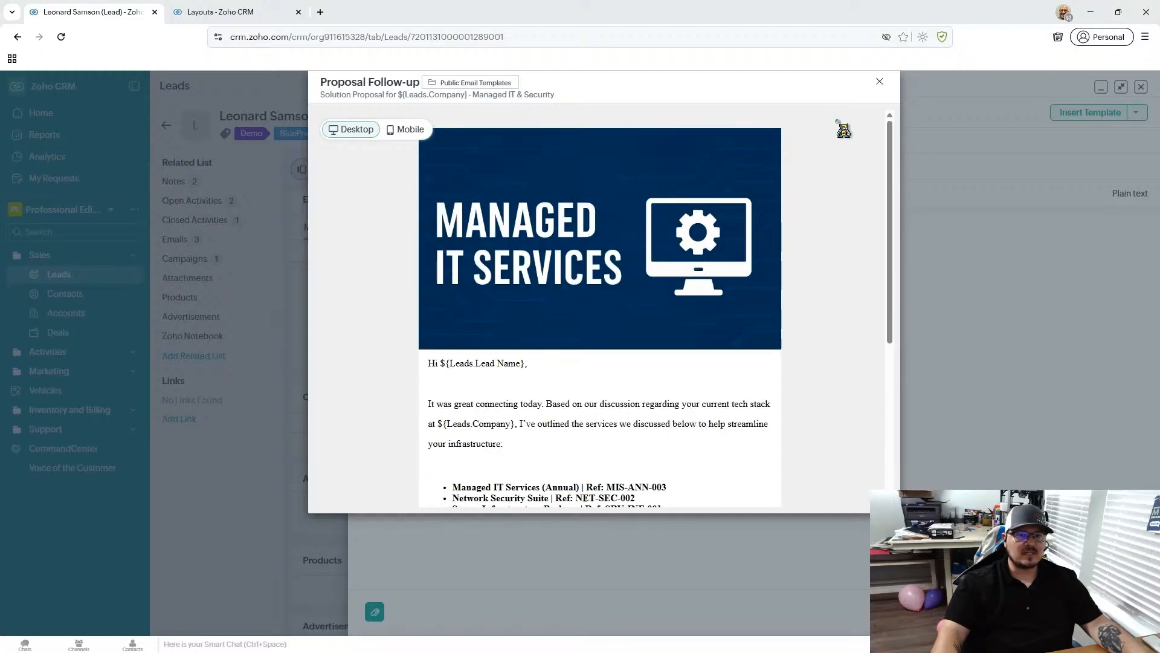
{"action": "left_click", "coordinate": [412, 131]}
{"action": "left_click", "coordinate": [879, 81]}
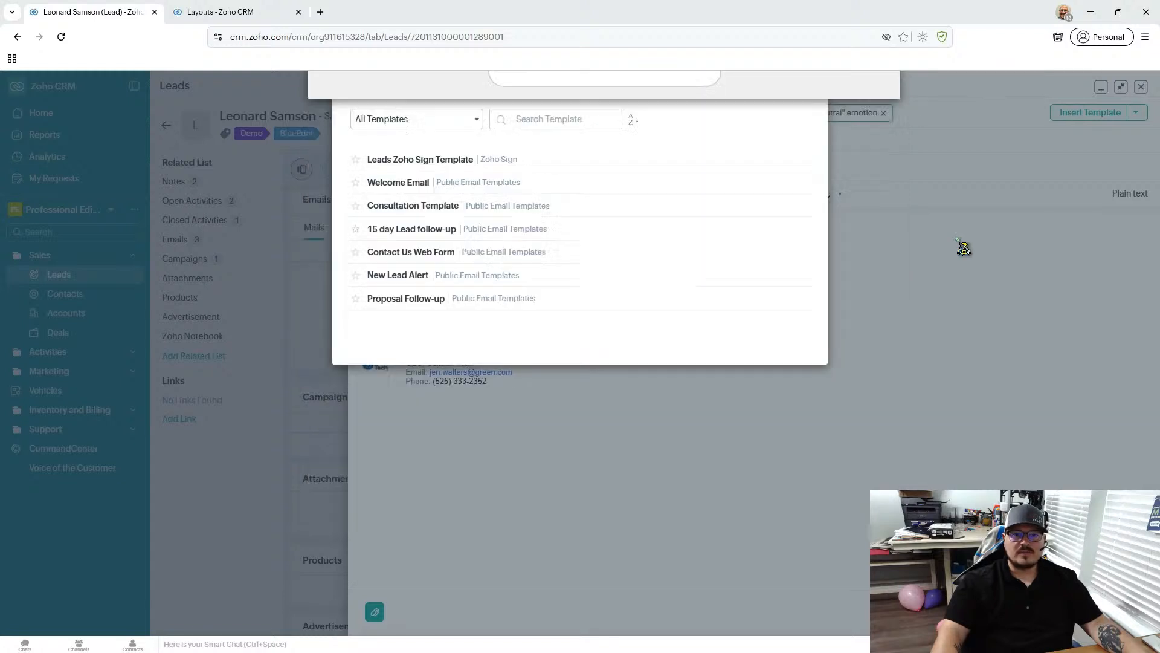
- Insert the Proposal Follow-up template into the lead's email, review the merged content, and remove the template again
{"action": "left_click", "coordinate": [571, 301]}
{"action": "scroll", "coordinate": [862, 407], "scroll_direction": "down", "scroll_amount": 5}
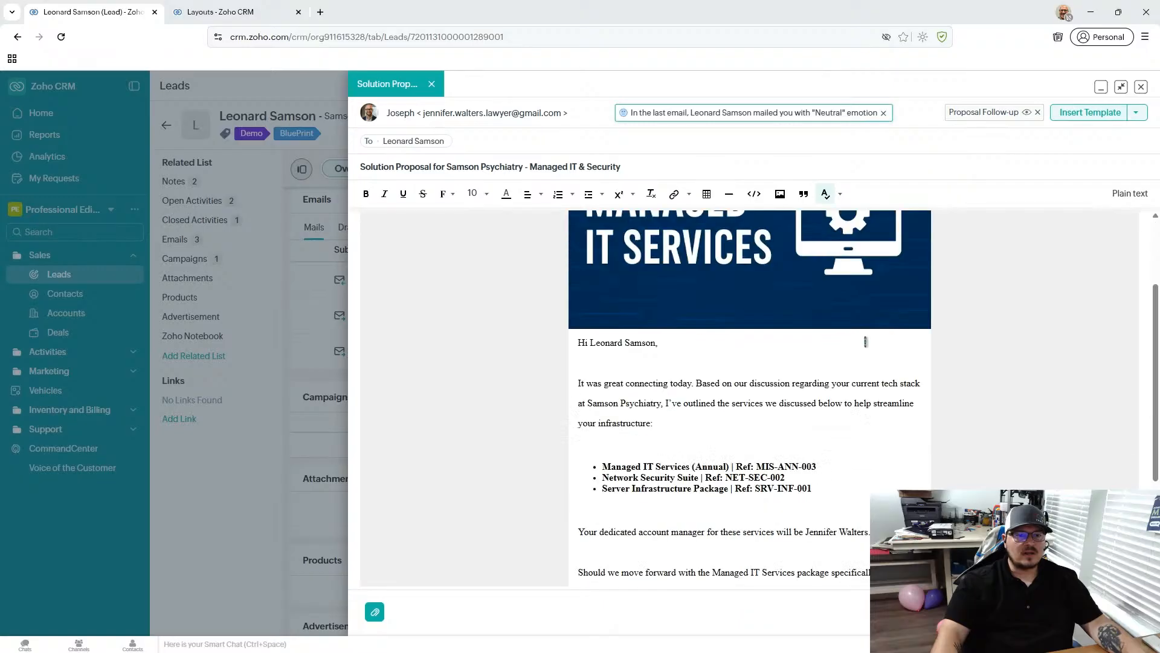
{"action": "scroll", "coordinate": [866, 341], "scroll_direction": "up", "scroll_amount": 5}
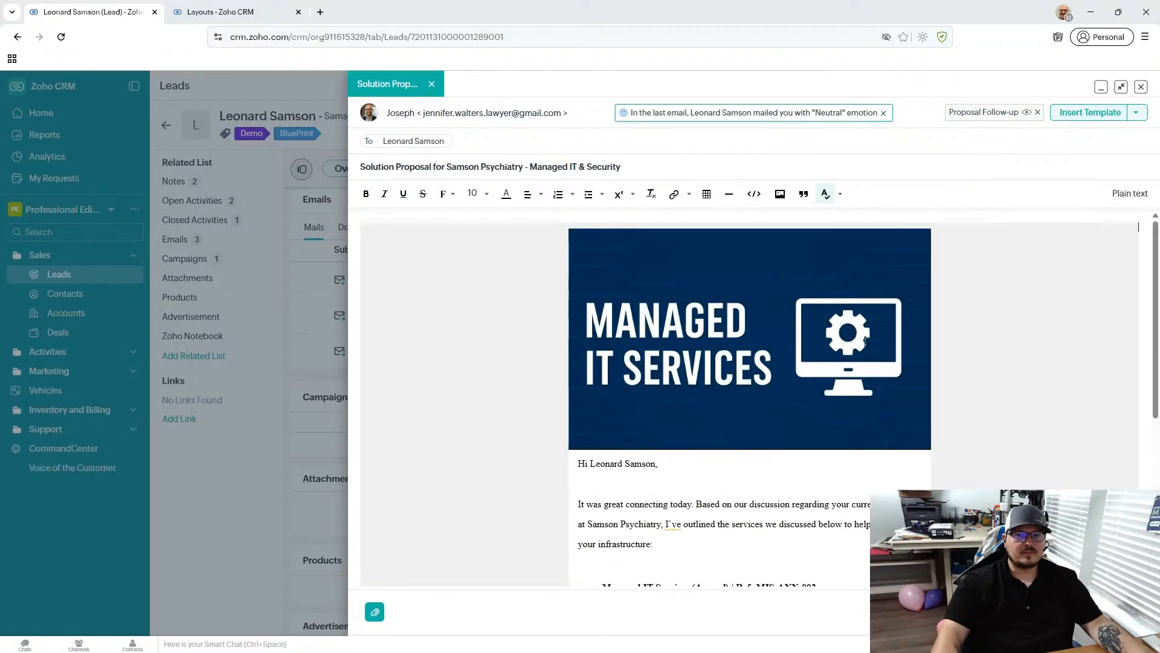
{"action": "left_click", "coordinate": [1039, 113]}
- Write "Hello there" in the body of the blank email above the signature
{"action": "left_click", "coordinate": [457, 244]}
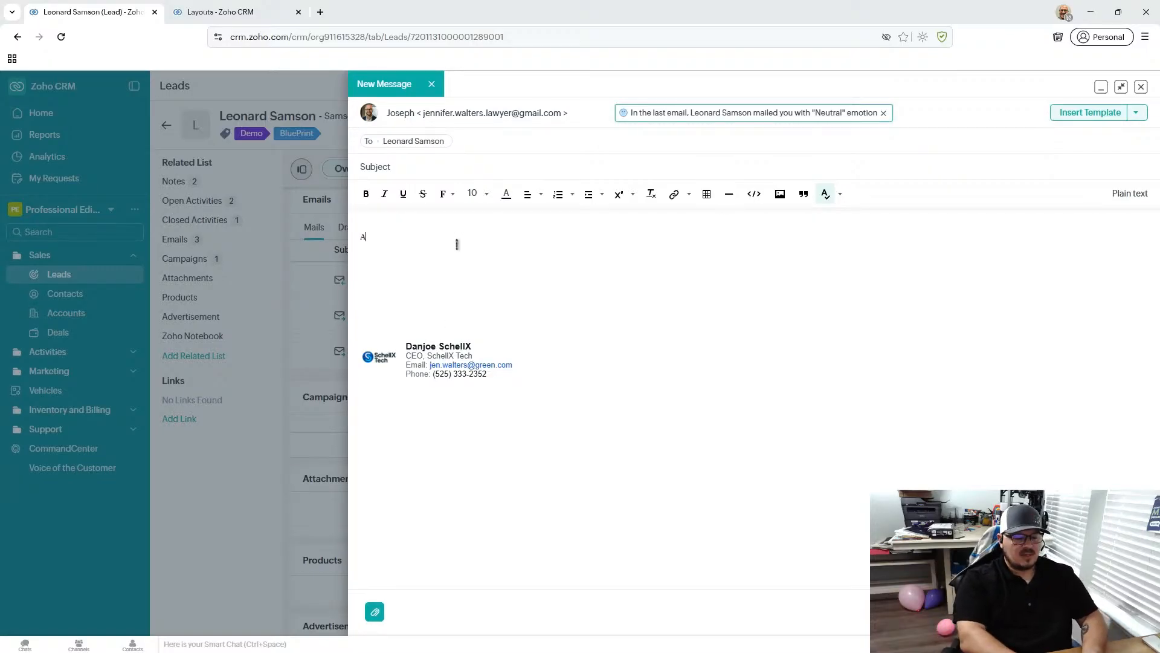
{"action": "type", "text": "Hello there"}
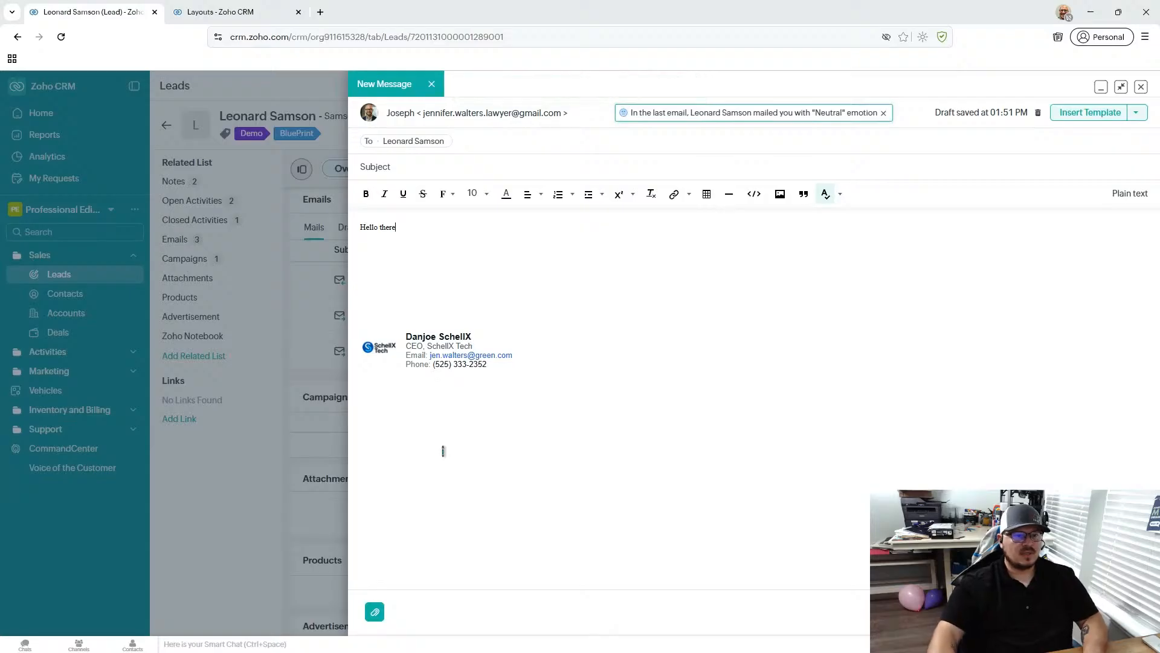
- Try attaching a file from the record, and check the Google Drive, Box, OneDrive, Dropbox and Evernote attachment sources
{"action": "left_click", "coordinate": [379, 611]}
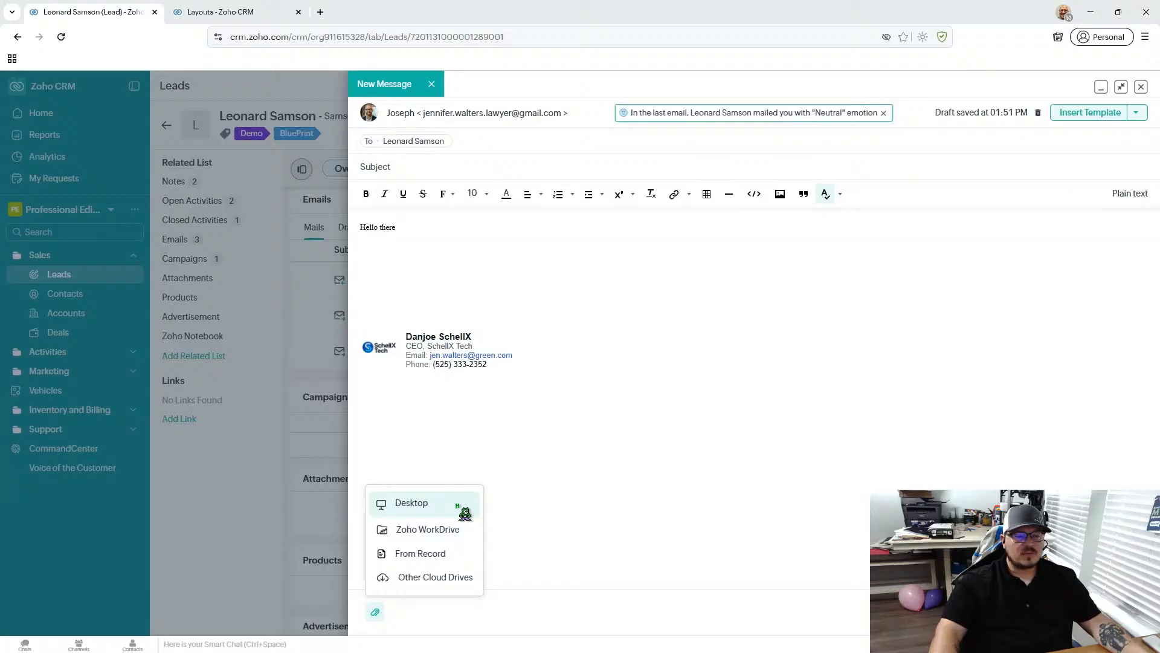
{"action": "left_click", "coordinate": [467, 561]}
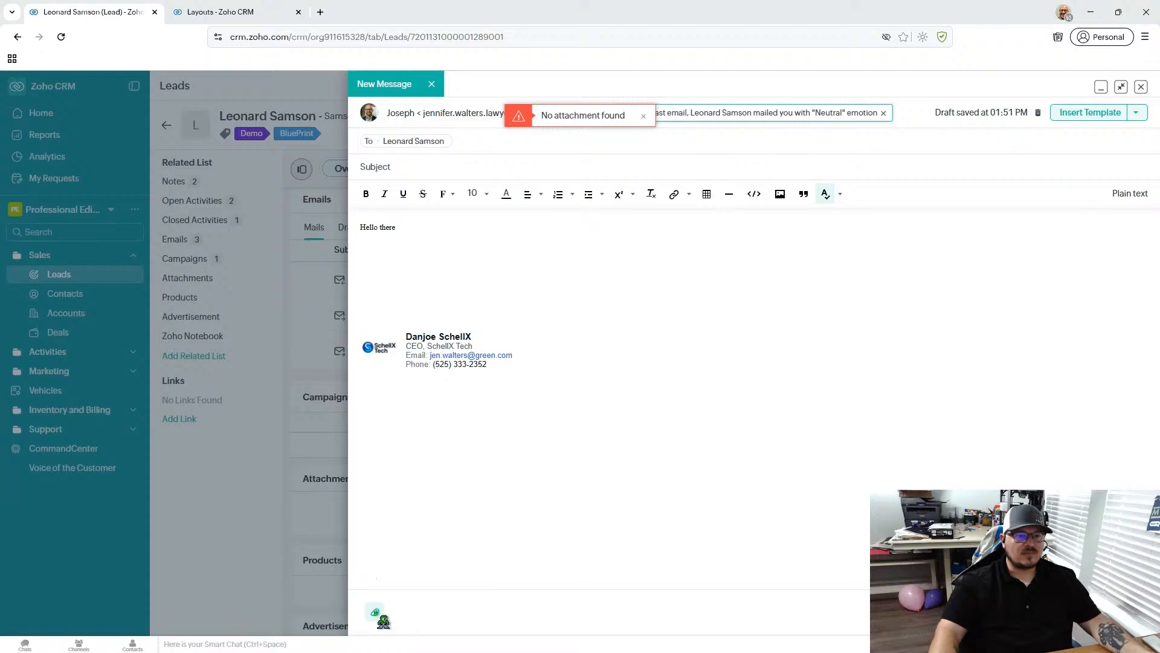
{"action": "left_click", "coordinate": [377, 613]}
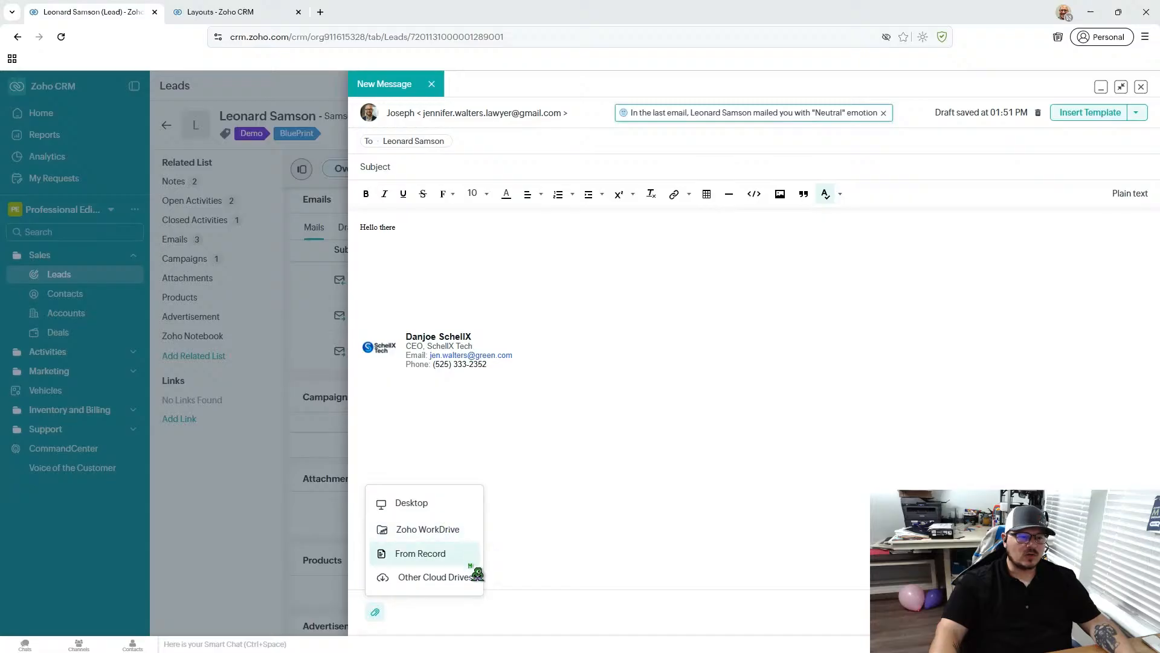
{"action": "left_click", "coordinate": [454, 580]}
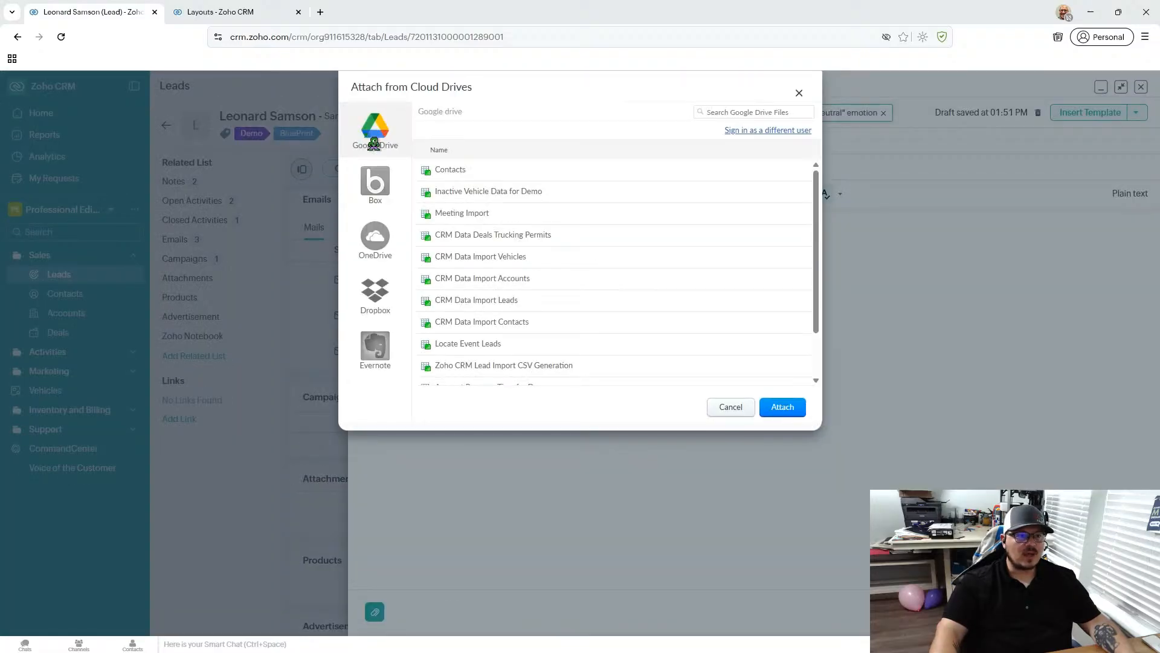
{"action": "left_click", "coordinate": [375, 182]}
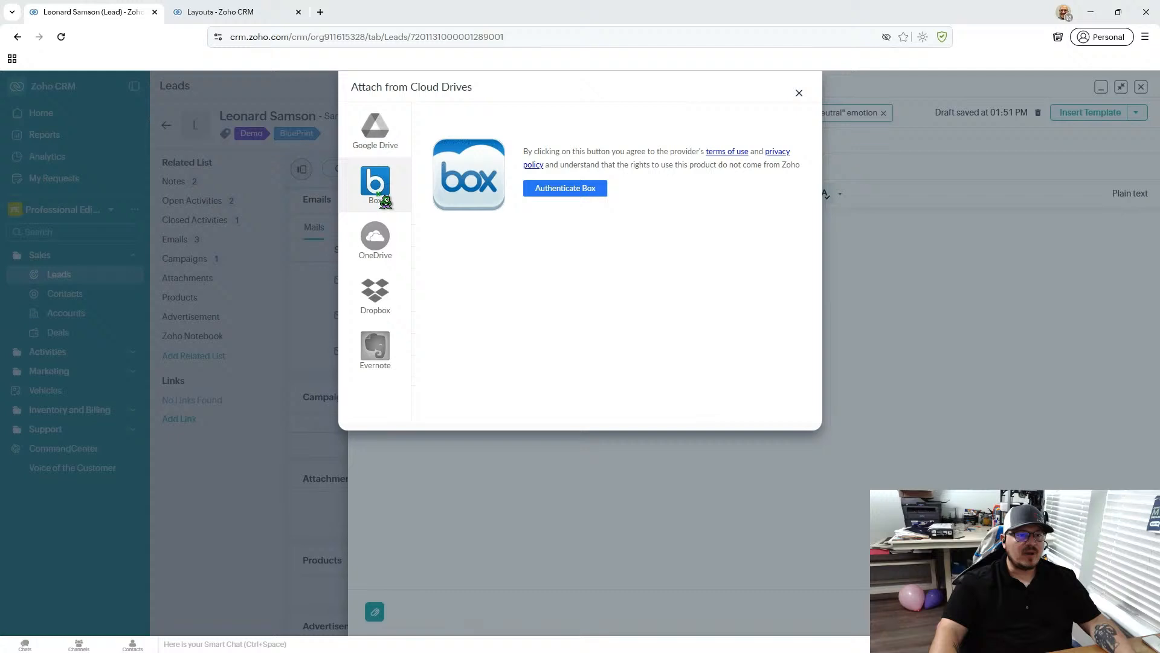
{"action": "left_click", "coordinate": [376, 236]}
{"action": "left_click", "coordinate": [394, 297]}
{"action": "left_click", "coordinate": [393, 353]}
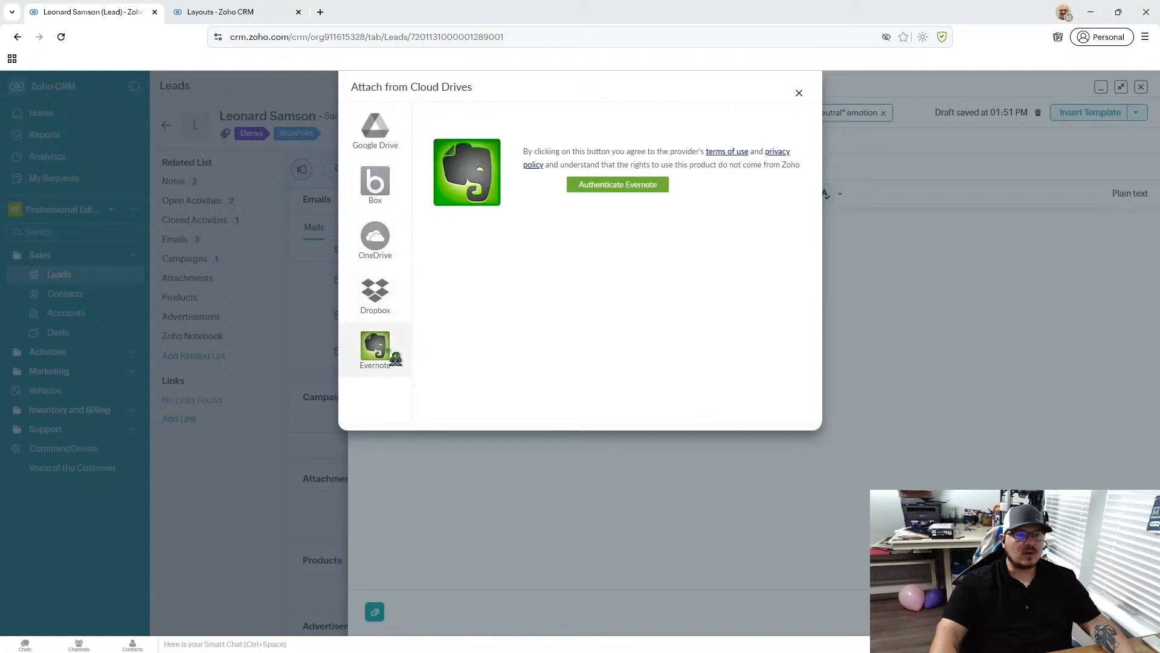
{"action": "left_click", "coordinate": [374, 130]}
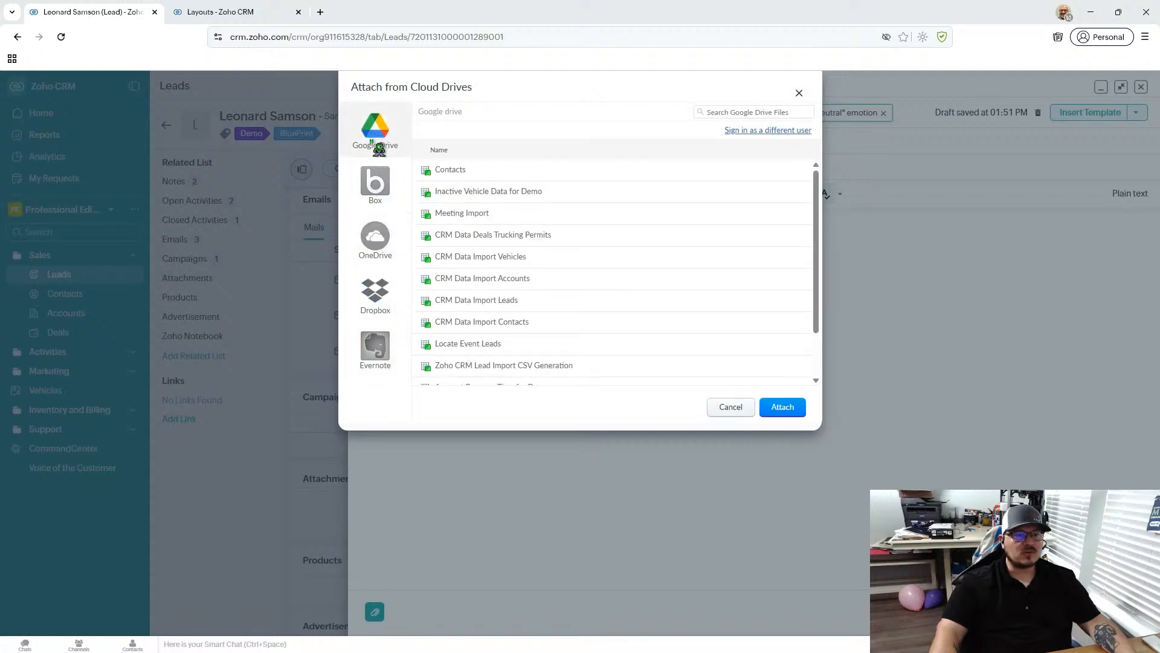
- Look through the Google Drive files available for the email and cancel without attaching one
{"action": "scroll", "coordinate": [819, 196], "scroll_direction": "down", "scroll_amount": 2}
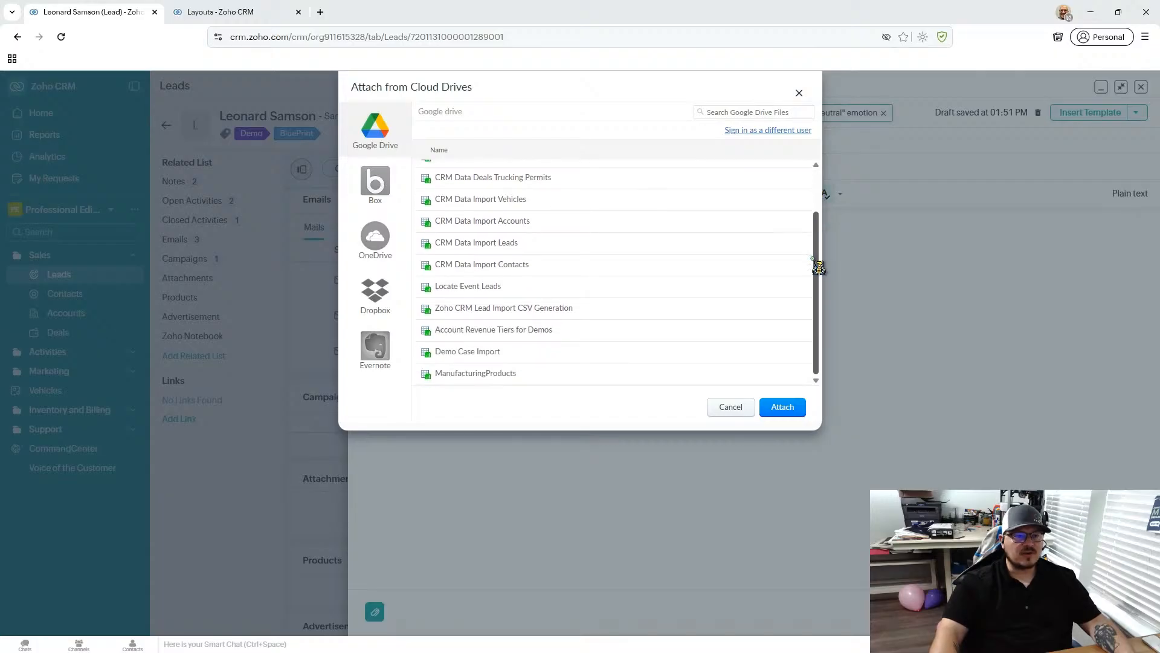
{"action": "scroll", "coordinate": [818, 228], "scroll_direction": "up", "scroll_amount": 3}
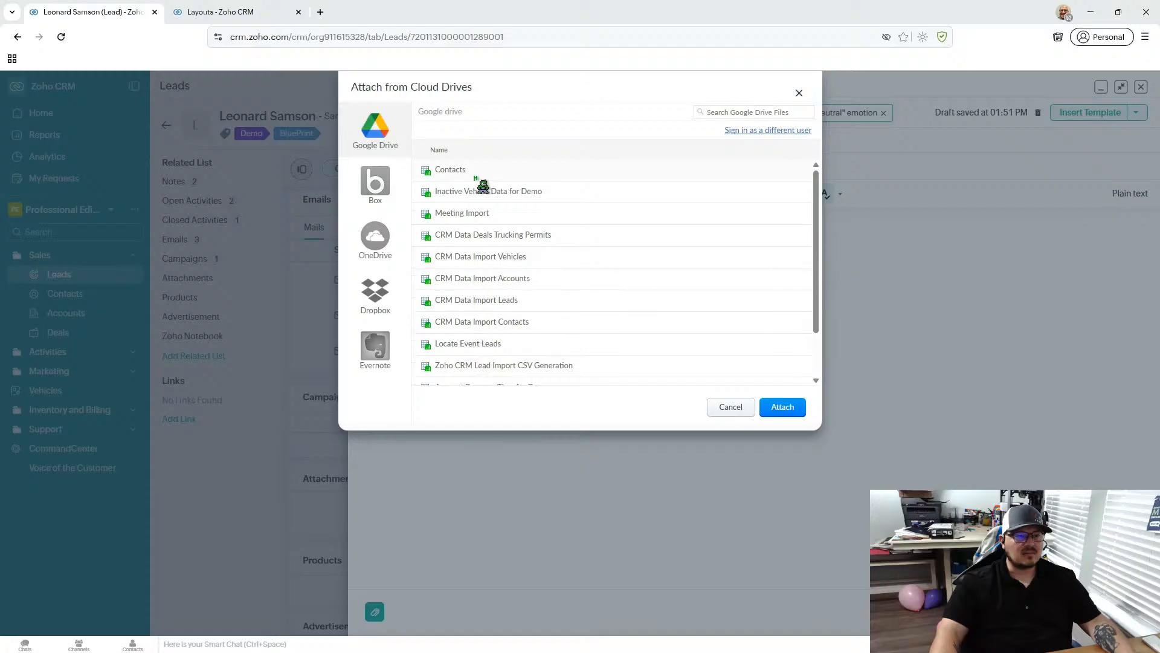
{"action": "scroll", "coordinate": [483, 190], "scroll_direction": "down", "scroll_amount": 3}
{"action": "scroll", "coordinate": [628, 293], "scroll_direction": "up", "scroll_amount": 3}
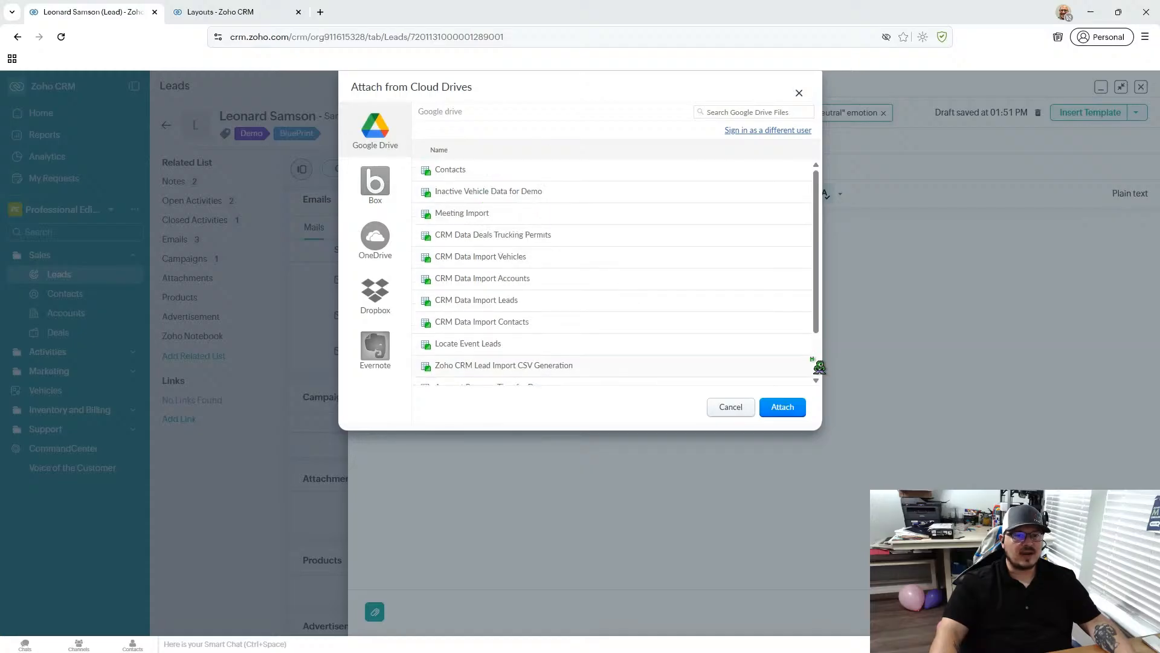
{"action": "left_click", "coordinate": [731, 407]}
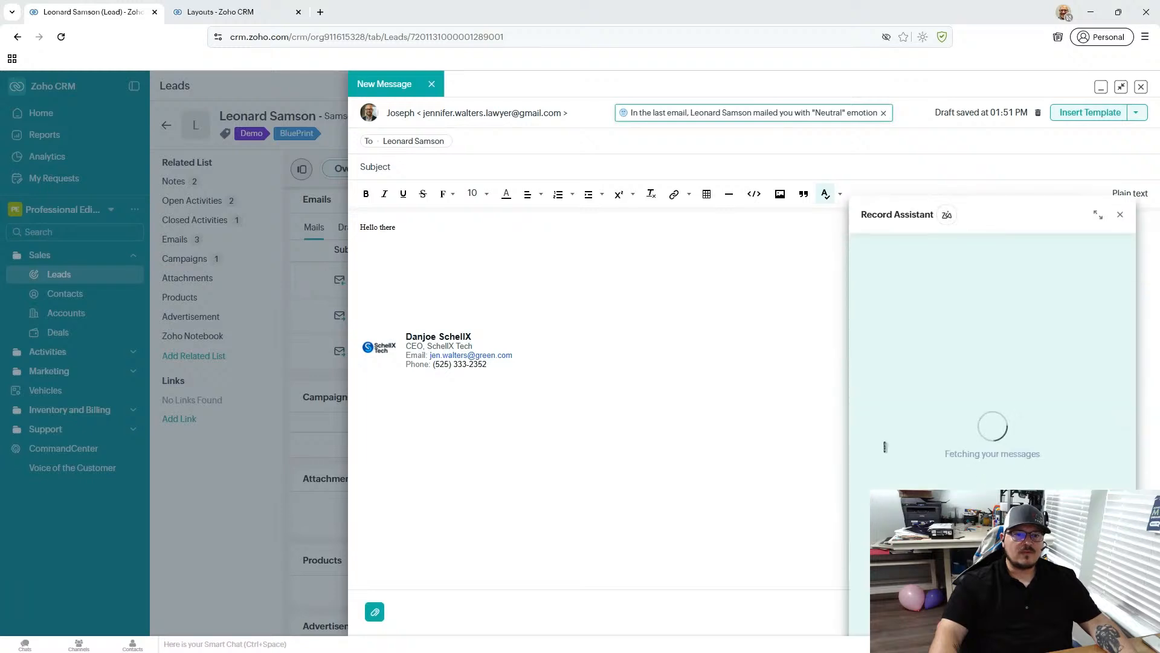
- Dismiss the Record Assistant and review the Writing Assistant's spelling, grammar, readability and writing quality checks for the email
{"action": "left_click", "coordinate": [1122, 215]}
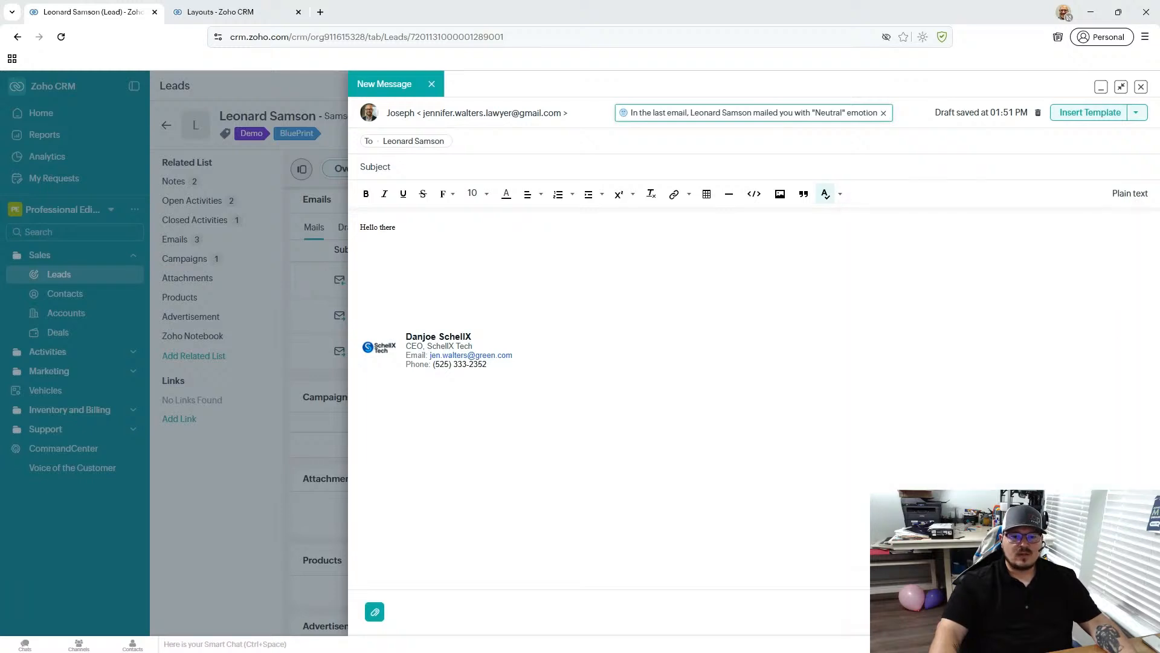
{"action": "left_click", "coordinate": [825, 193]}
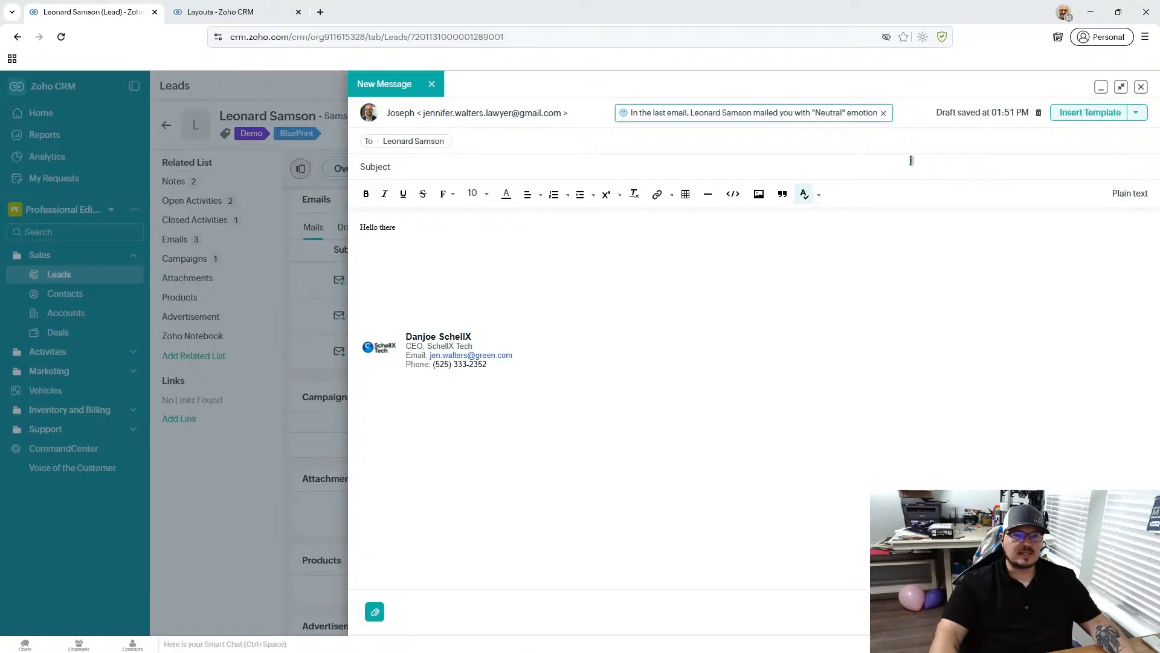
{"action": "scroll", "coordinate": [290, 393], "scroll_direction": "down", "scroll_amount": 3}
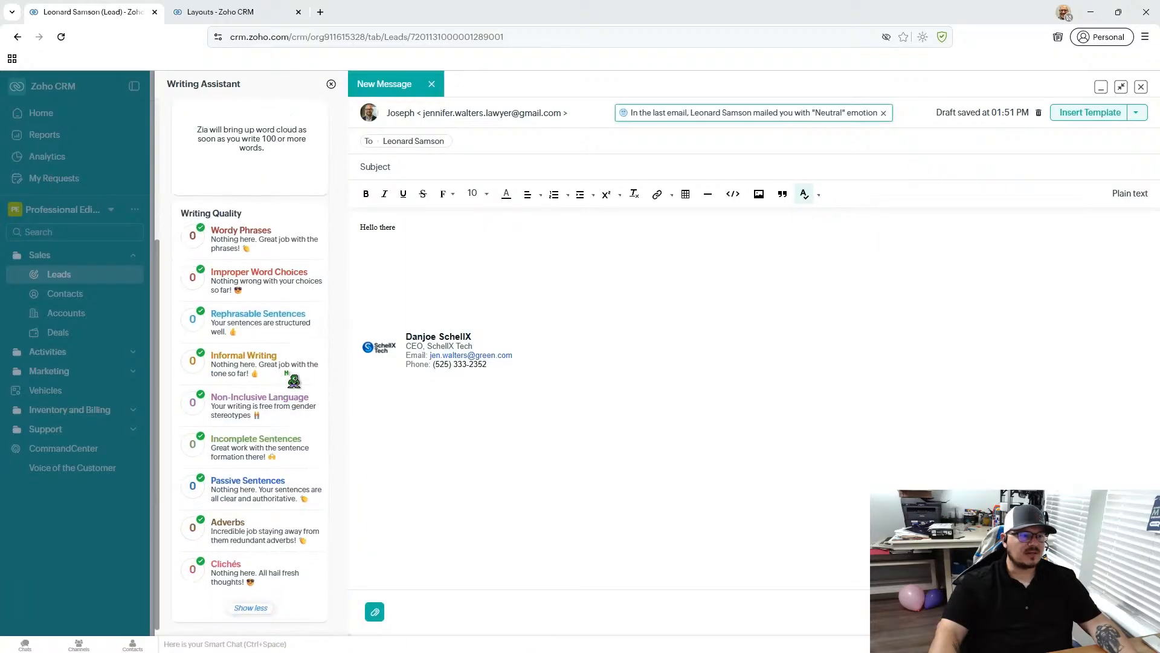
{"action": "scroll", "coordinate": [293, 381], "scroll_direction": "up", "scroll_amount": 5}
{"action": "scroll", "coordinate": [292, 378], "scroll_direction": "down", "scroll_amount": 2}
{"action": "scroll", "coordinate": [291, 377], "scroll_direction": "down", "scroll_amount": 2}
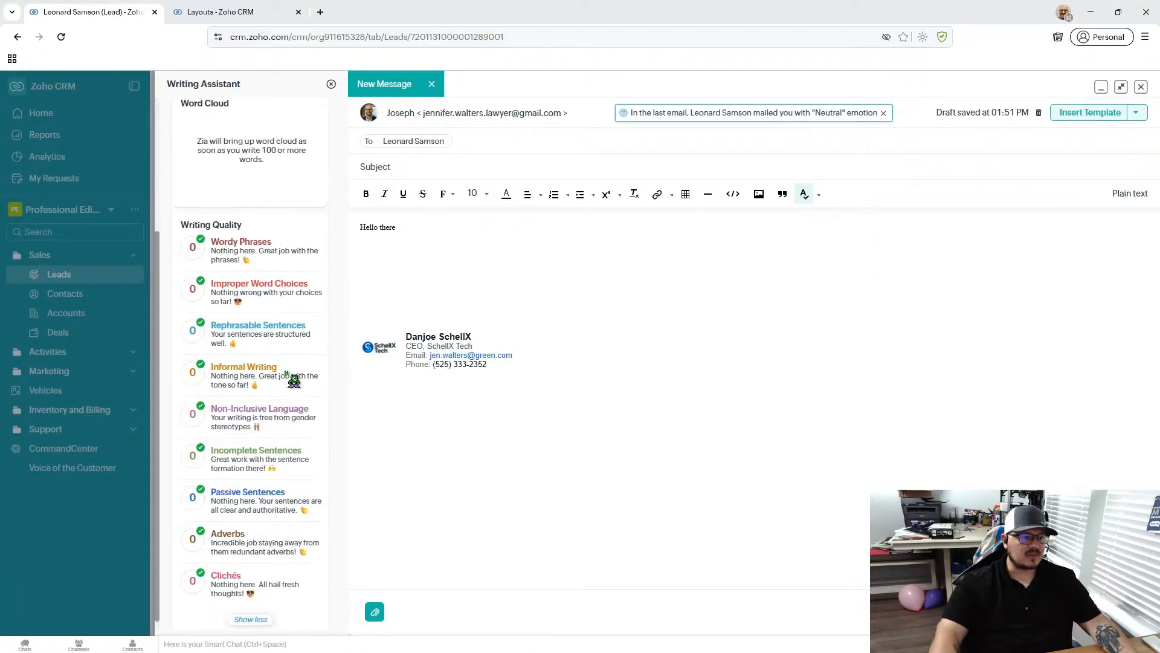
{"action": "scroll", "coordinate": [291, 376], "scroll_direction": "up", "scroll_amount": 4}
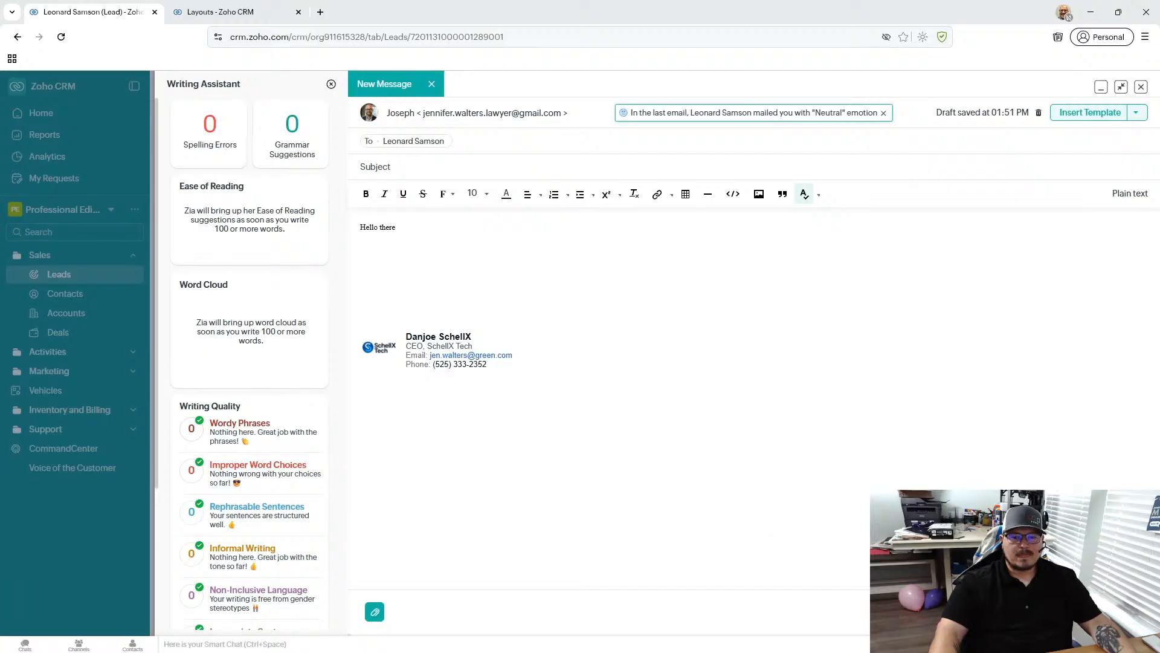
- Close the email composer and confirm saving the message as a draft under the lead
{"action": "left_click", "coordinate": [1141, 88]}
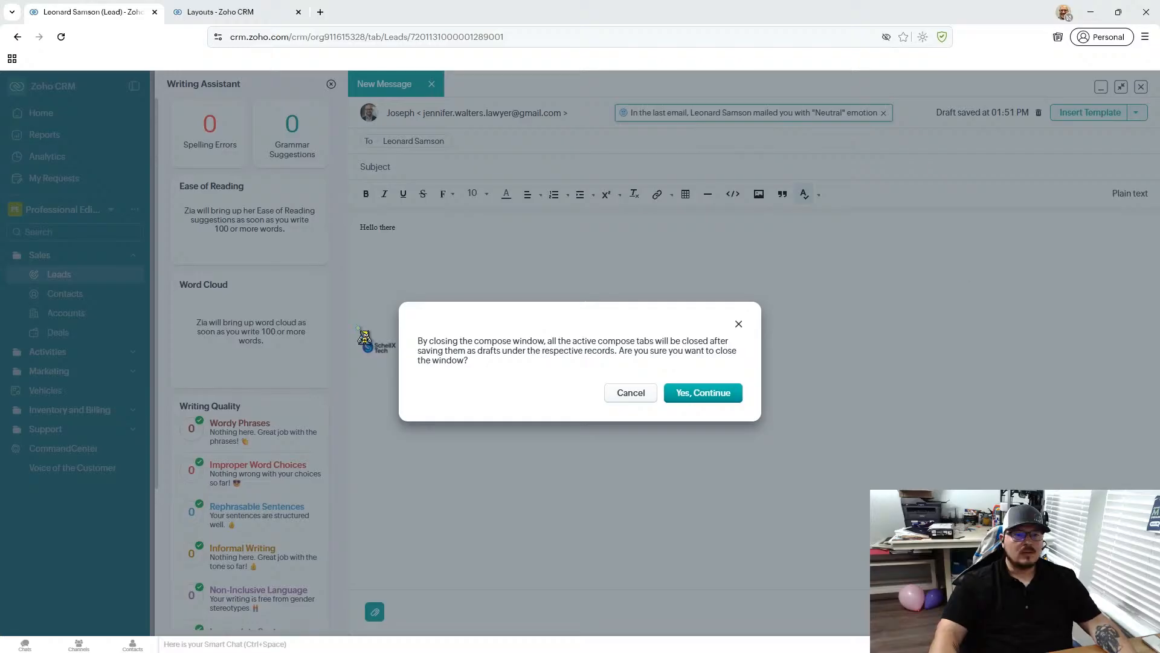
{"action": "left_click", "coordinate": [698, 395]}
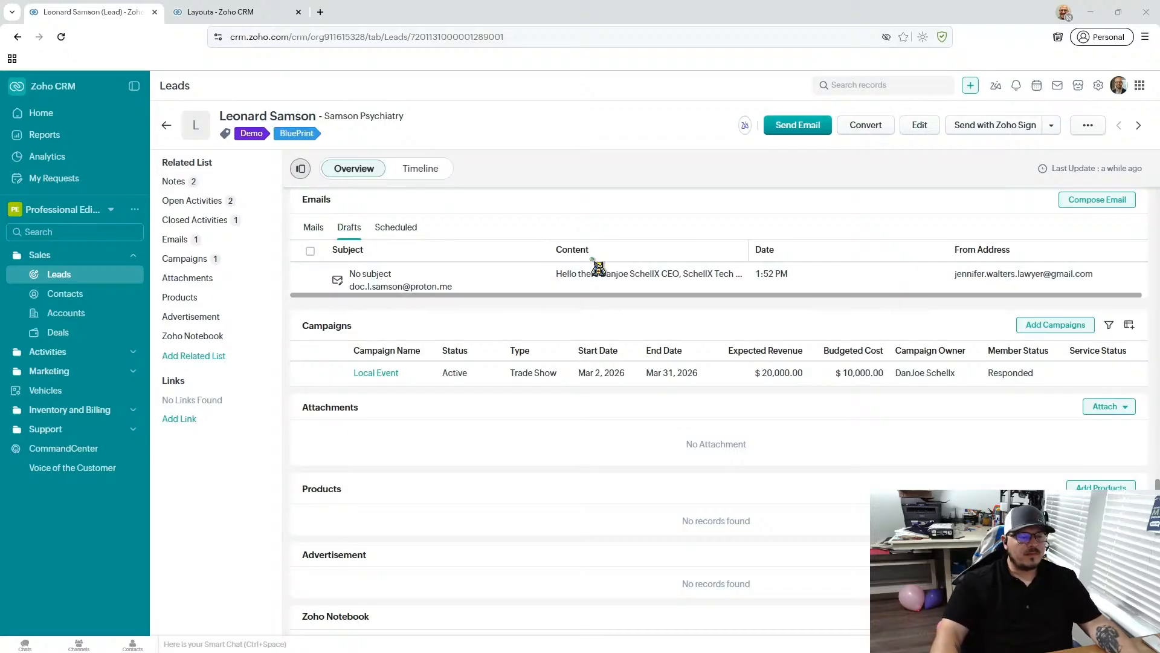
- Check the lead's attachment source options, including attaching from a link, and cancel without adding a URL
{"action": "scroll", "coordinate": [570, 326], "scroll_direction": "down", "scroll_amount": 1}
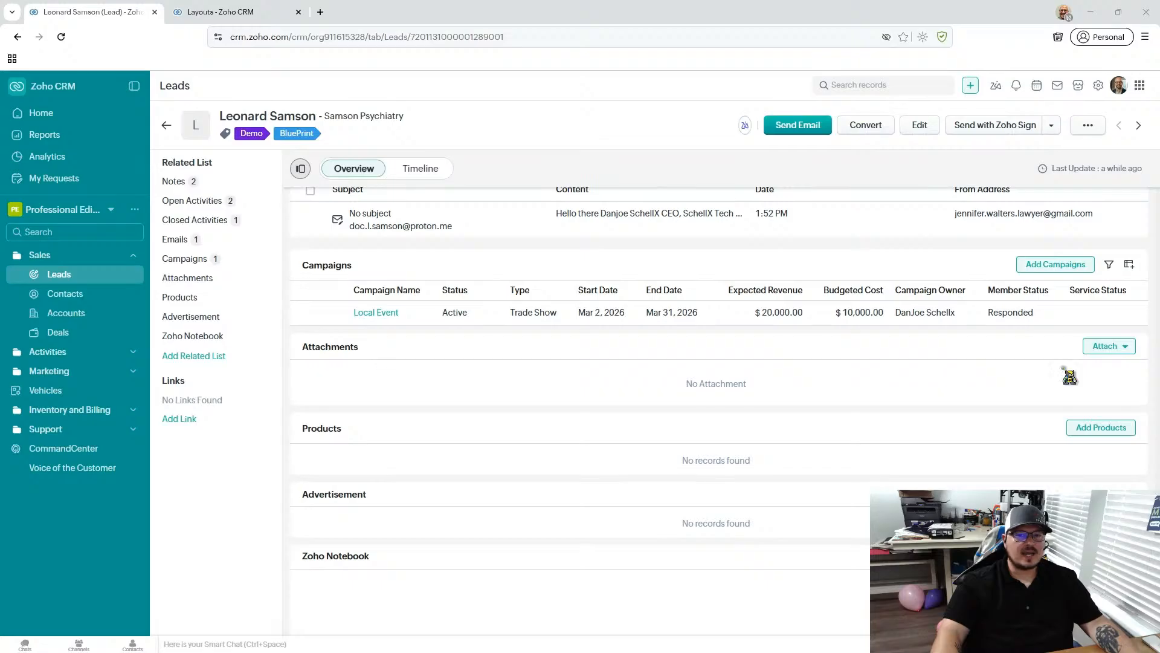
{"action": "left_click", "coordinate": [1128, 348]}
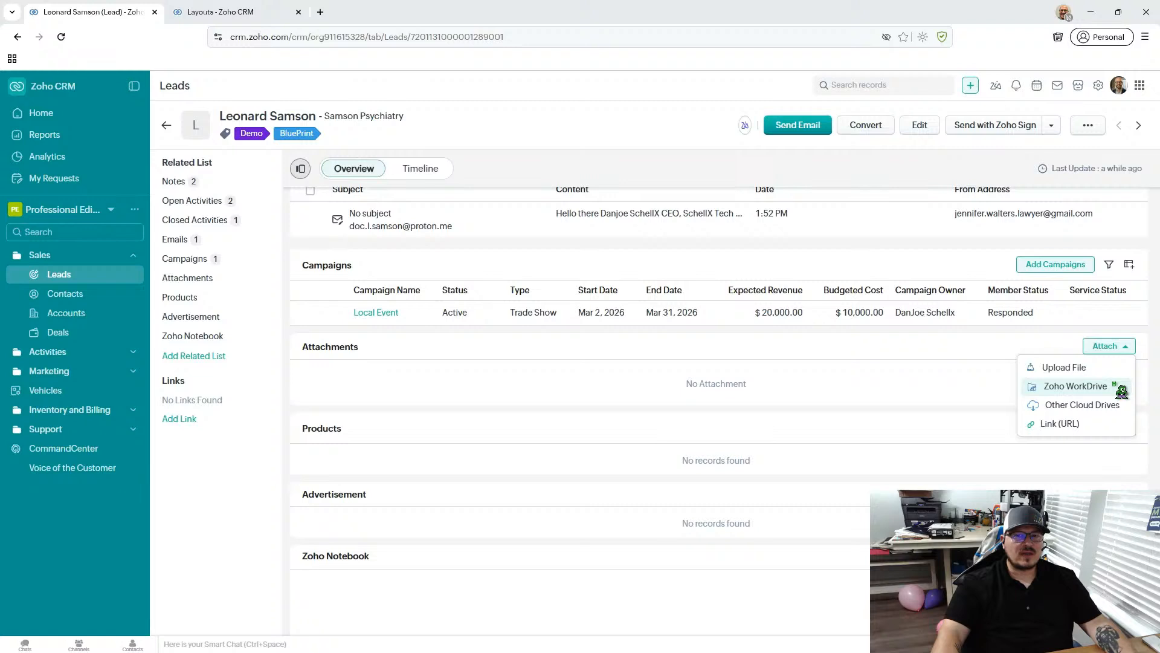
{"action": "left_click", "coordinate": [1090, 424]}
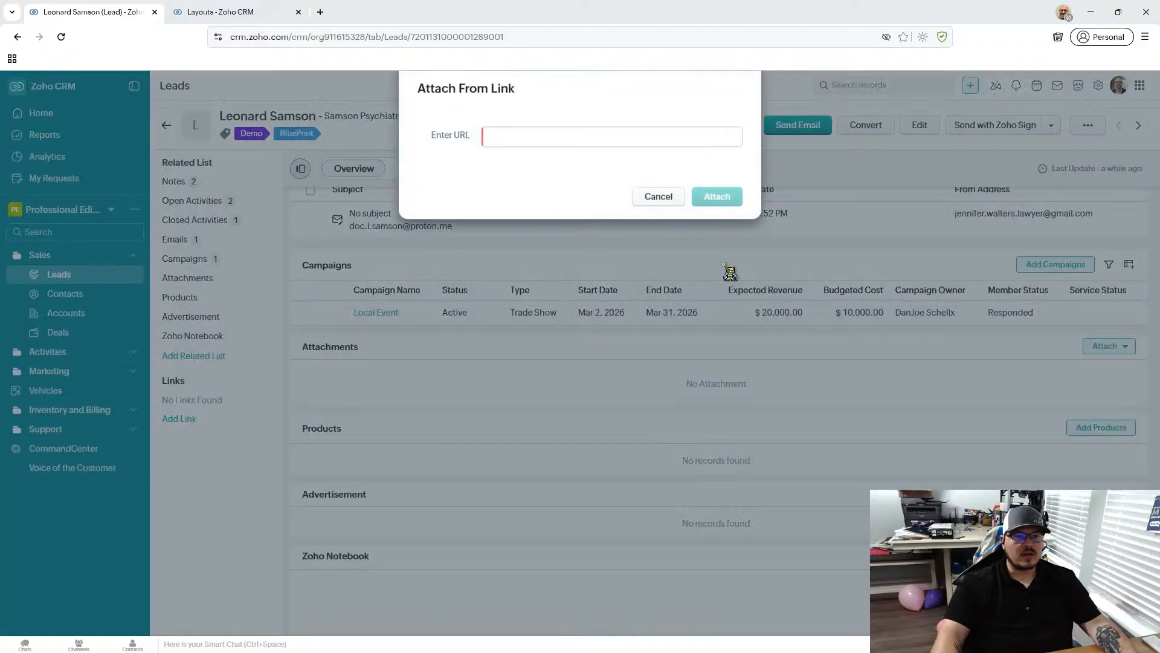
{"action": "left_click", "coordinate": [648, 202]}
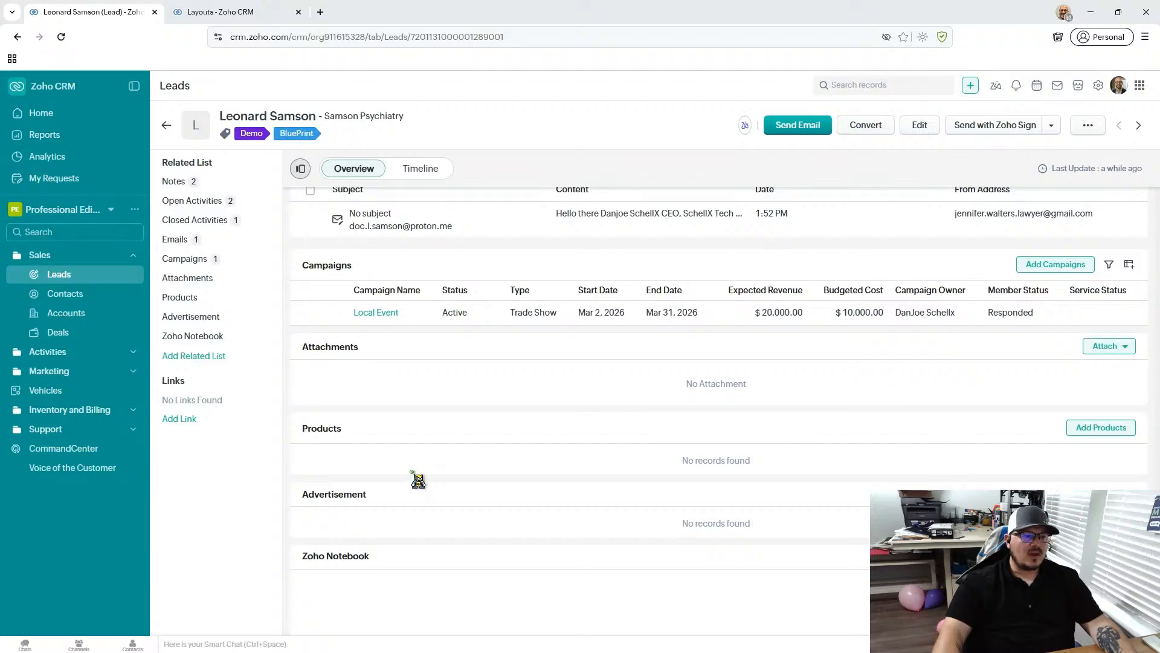
- Look over the lead's Campaigns, Attachments, Products and Advertisement related lists
{"action": "scroll", "coordinate": [378, 574], "scroll_direction": "down", "scroll_amount": 1}
{"action": "scroll", "coordinate": [376, 565], "scroll_direction": "down", "scroll_amount": 1}
{"action": "scroll", "coordinate": [376, 477], "scroll_direction": "up", "scroll_amount": 1}
{"action": "scroll", "coordinate": [376, 481], "scroll_direction": "down", "scroll_amount": 3}
{"action": "scroll", "coordinate": [592, 363], "scroll_direction": "down", "scroll_amount": 1}
{"action": "scroll", "coordinate": [591, 362], "scroll_direction": "up", "scroll_amount": 6}
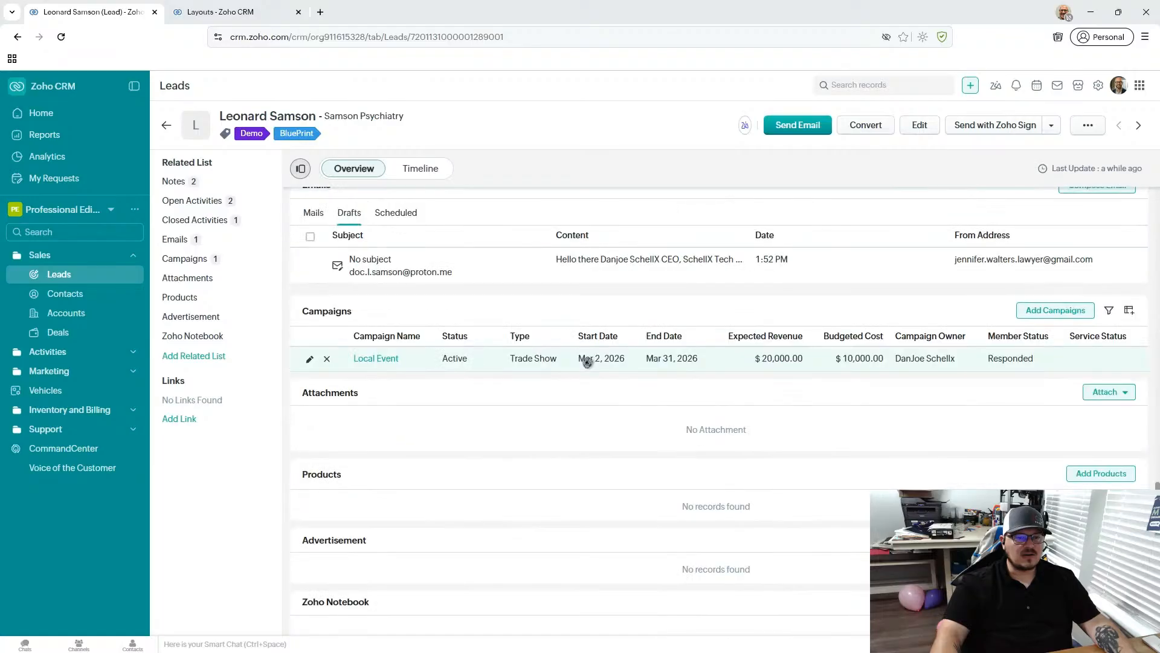
- Create a written note in the lead's Zoho Notebook titled "Notes" with the text "This is a Note"
{"action": "scroll", "coordinate": [587, 361], "scroll_direction": "down", "scroll_amount": 6}
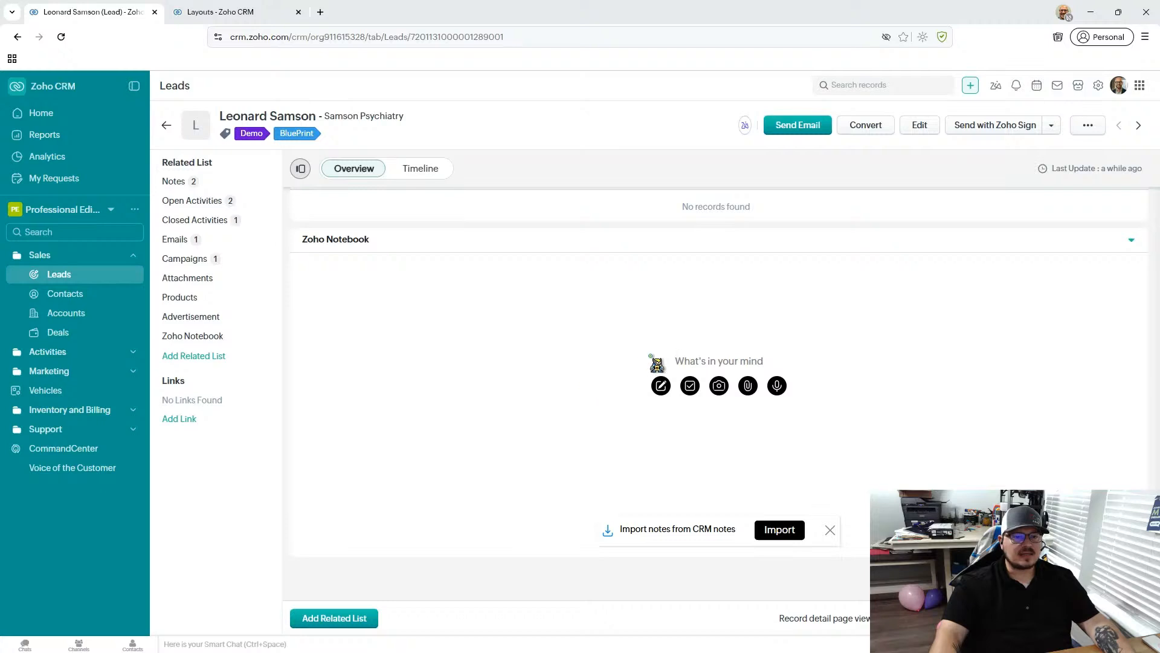
{"action": "left_click", "coordinate": [662, 387]}
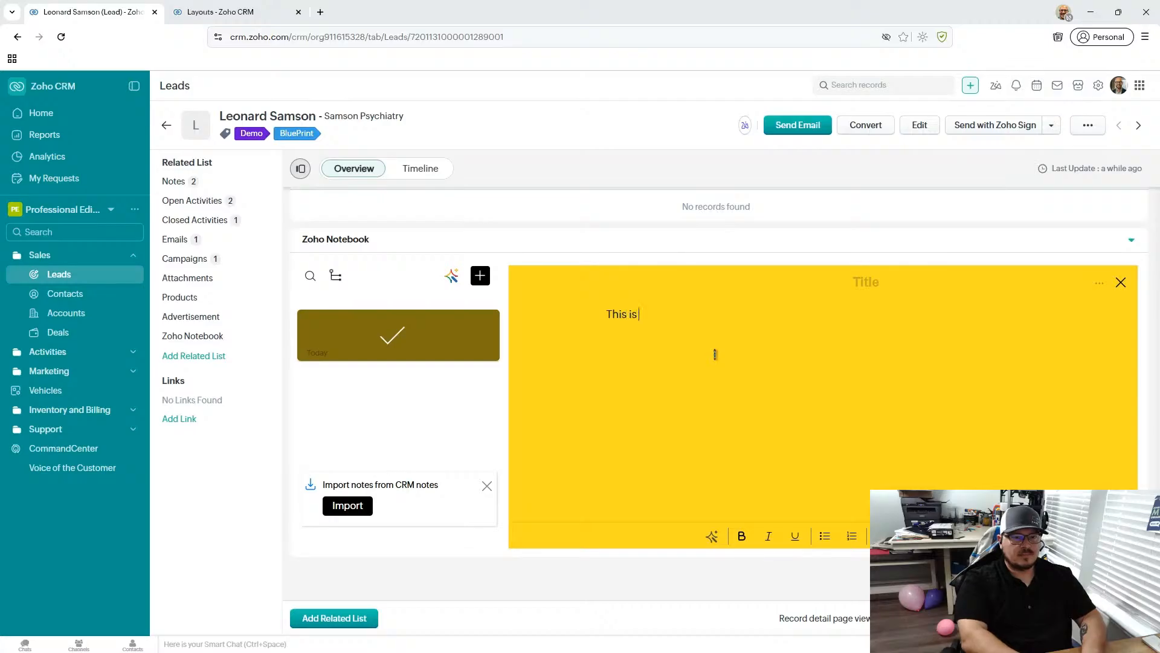
{"action": "type", "text": "This is a Note"}
{"action": "left_click", "coordinate": [867, 282]}
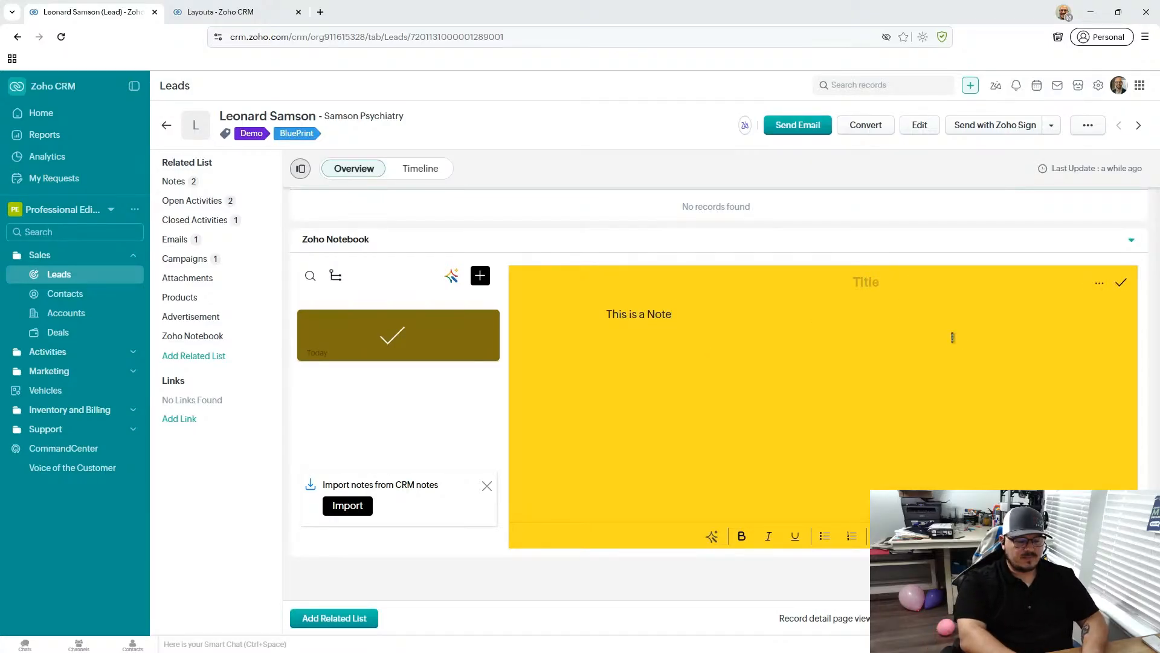
{"action": "type", "text": "s"}
{"action": "left_click", "coordinate": [833, 386]}
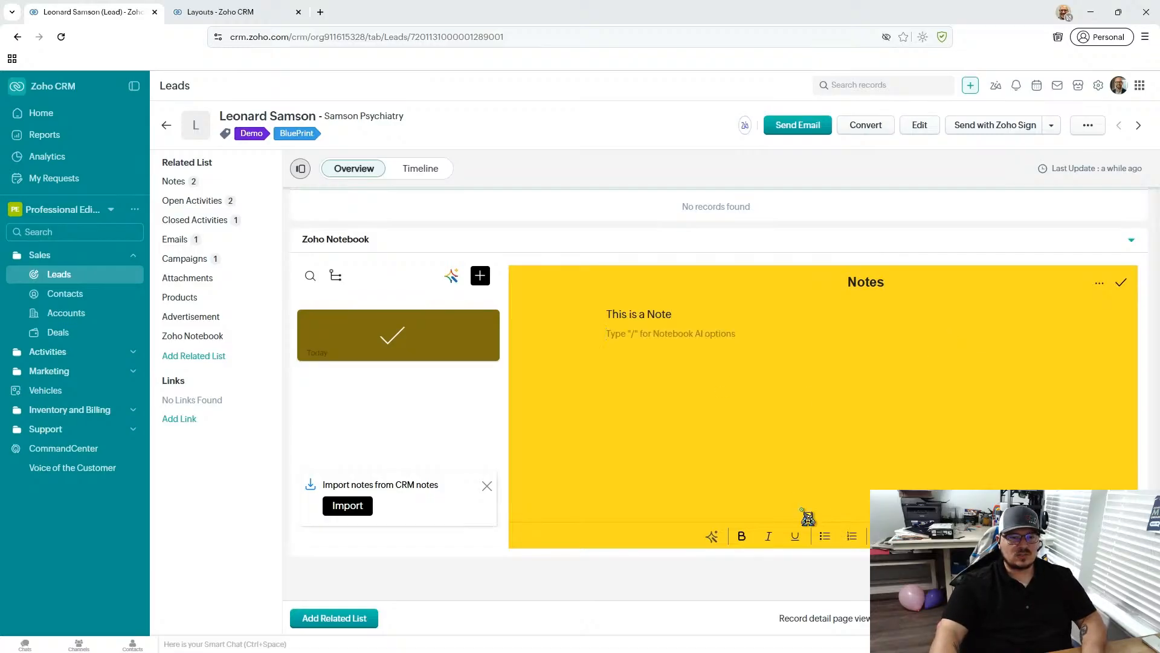
- Add a bulleted list with three "asdf" items below the note's text
{"action": "left_click", "coordinate": [826, 536]}
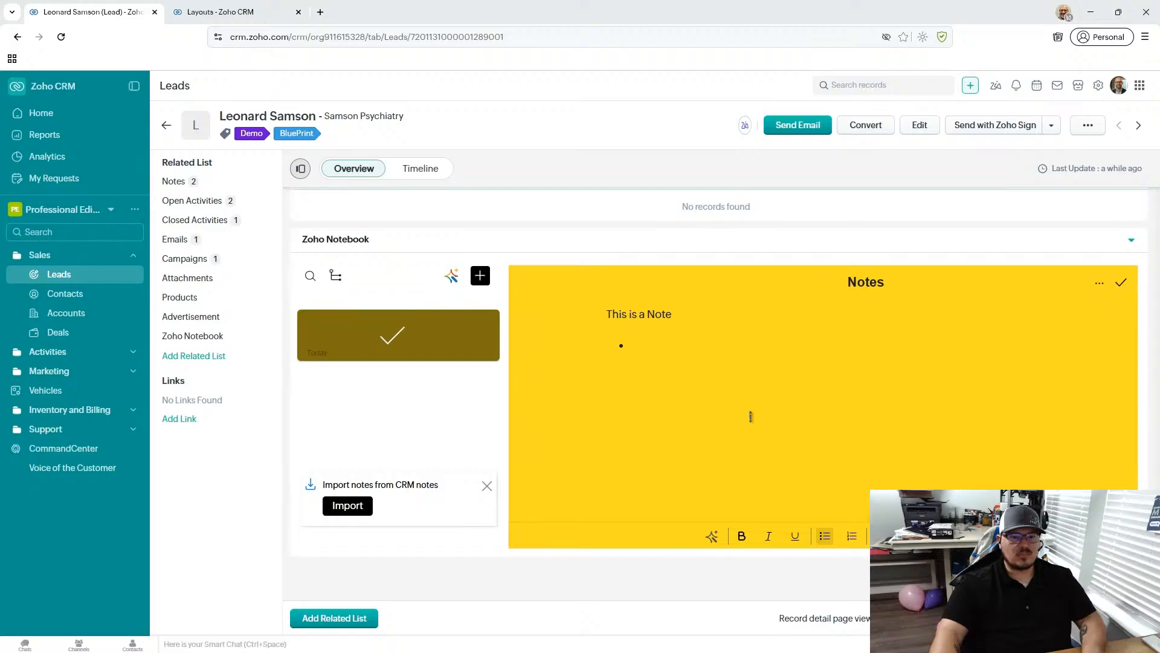
{"action": "type", "text": "asdf asdf"}
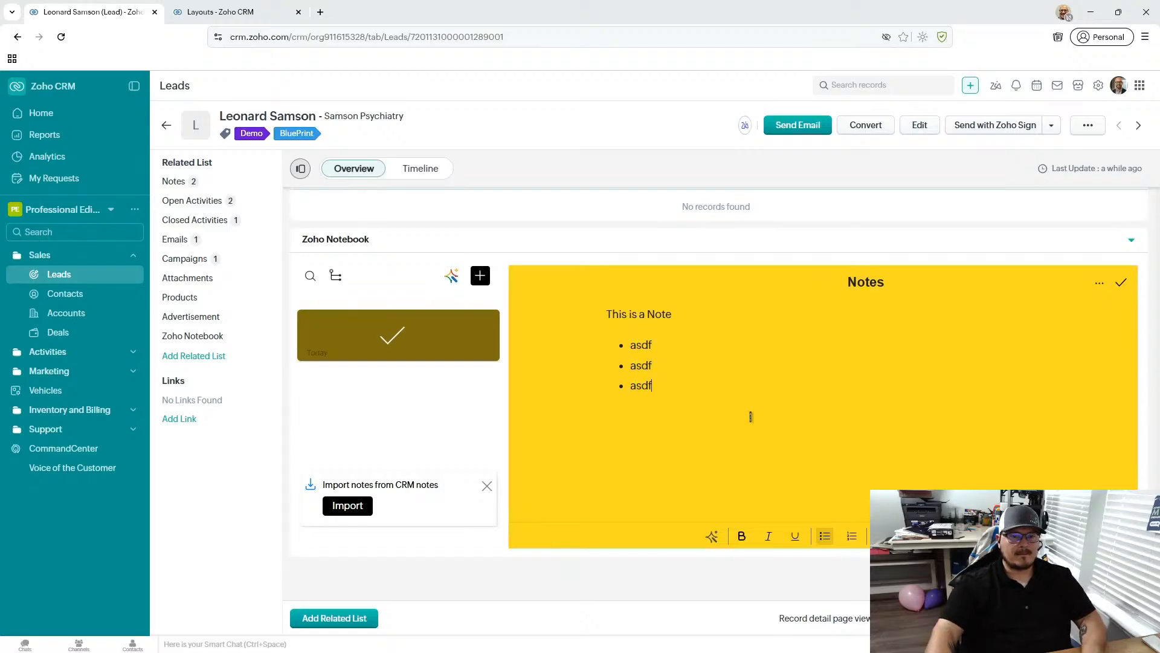
{"action": "key", "text": "Return"}
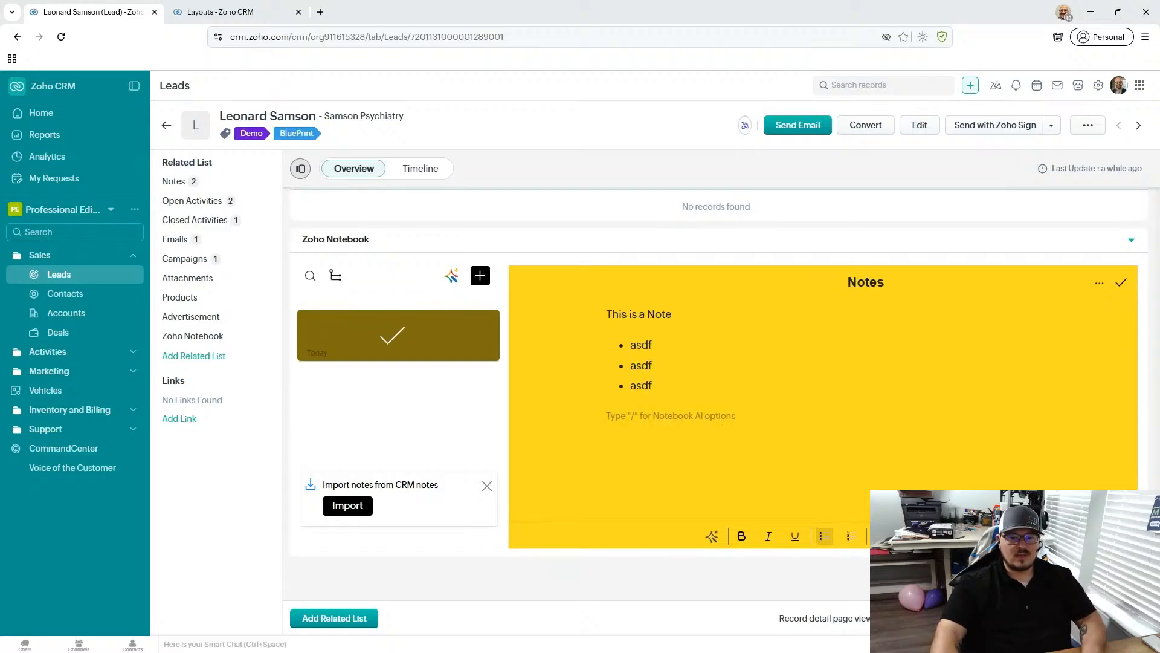
- Add a checklist with the items "To do" and "Toddo2", then try checking and unchecking both
{"action": "left_click", "coordinate": [880, 536]}
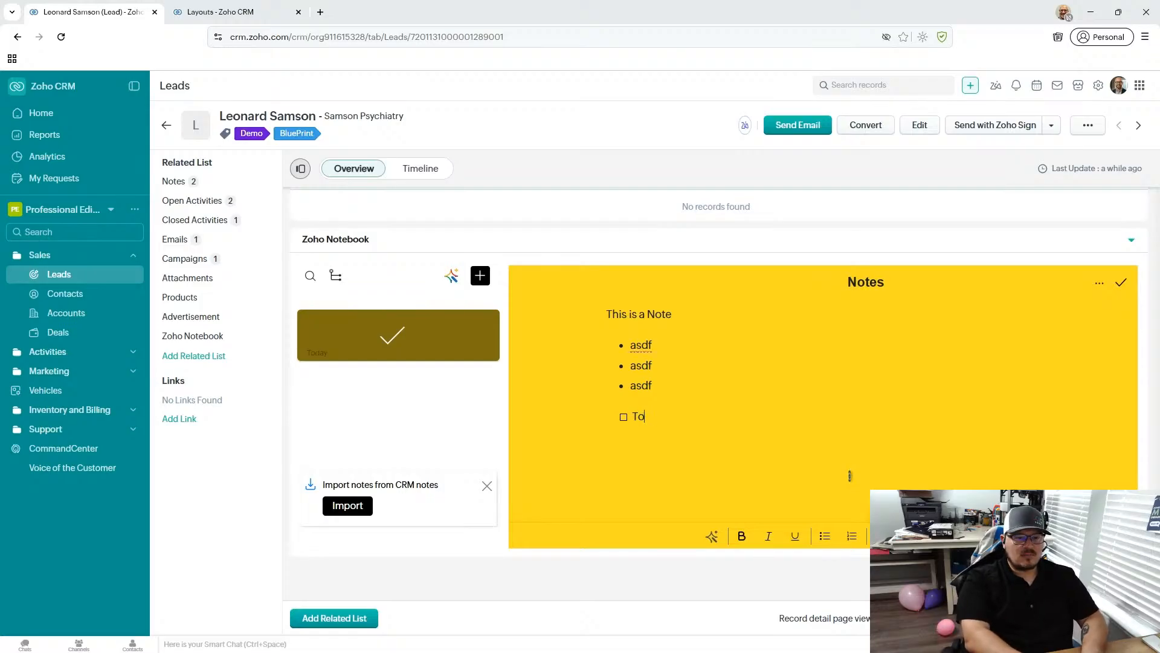
{"action": "type", "text": "Tod"}
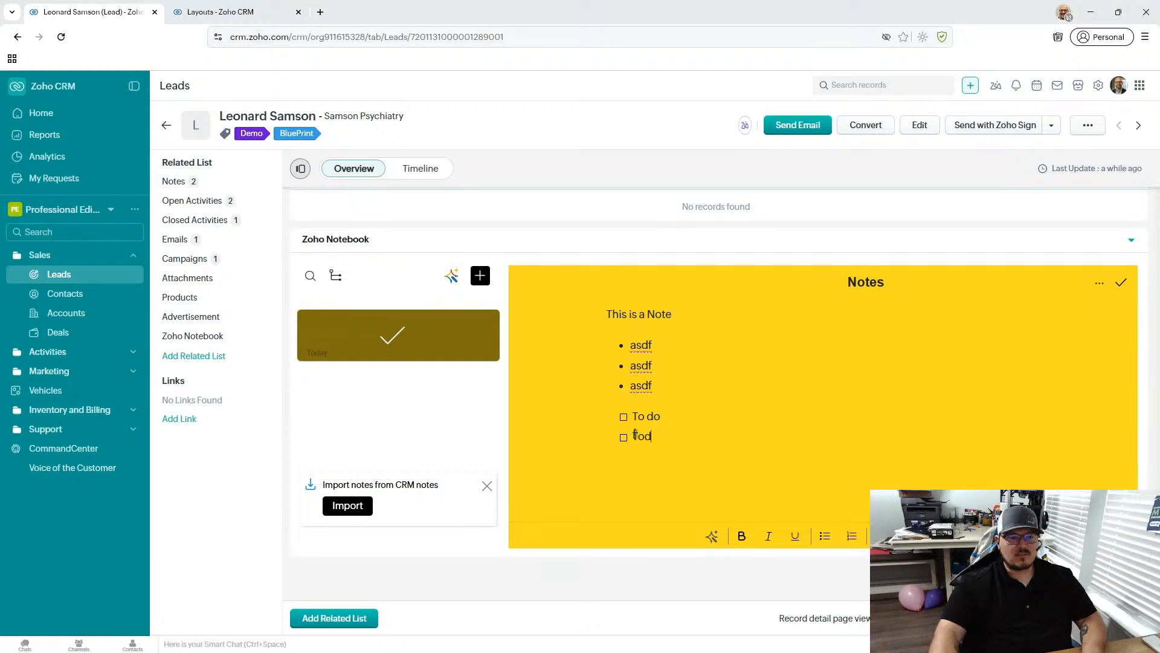
{"action": "type", "text": "do2"}
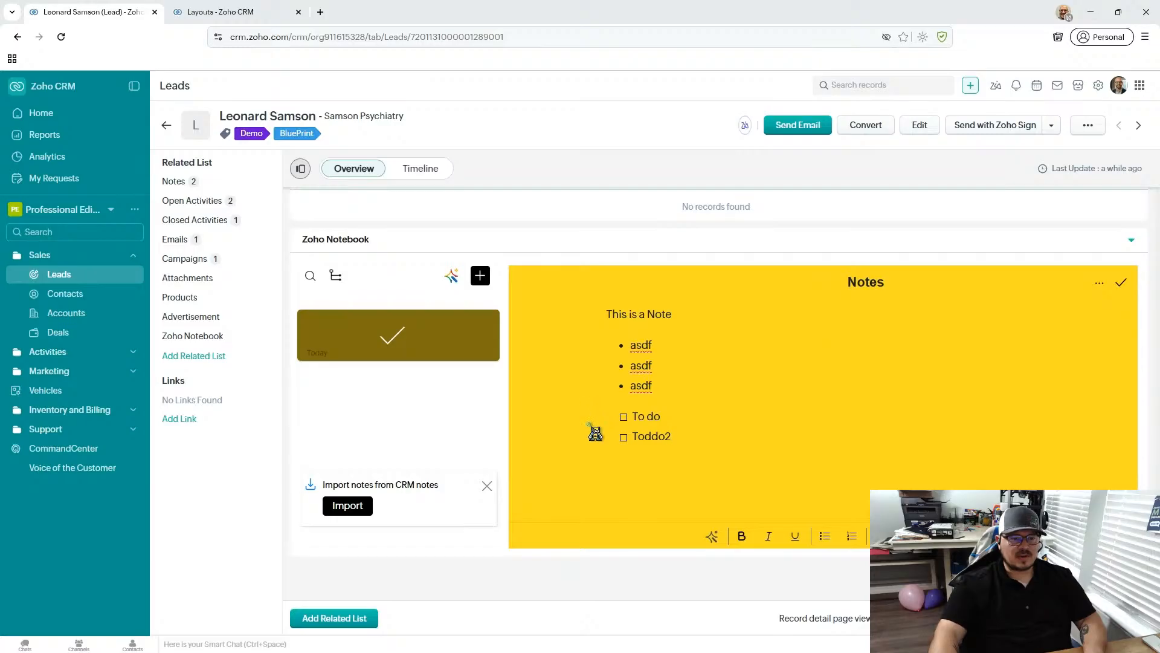
{"action": "left_click", "coordinate": [623, 435]}
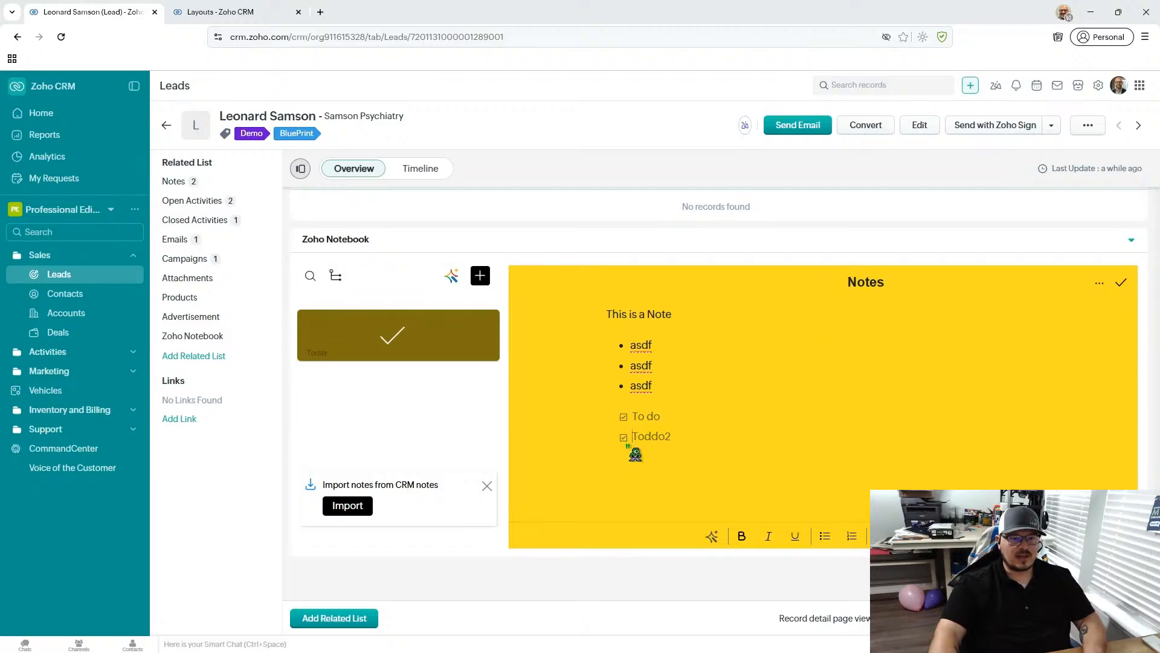
{"action": "left_click", "coordinate": [623, 436]}
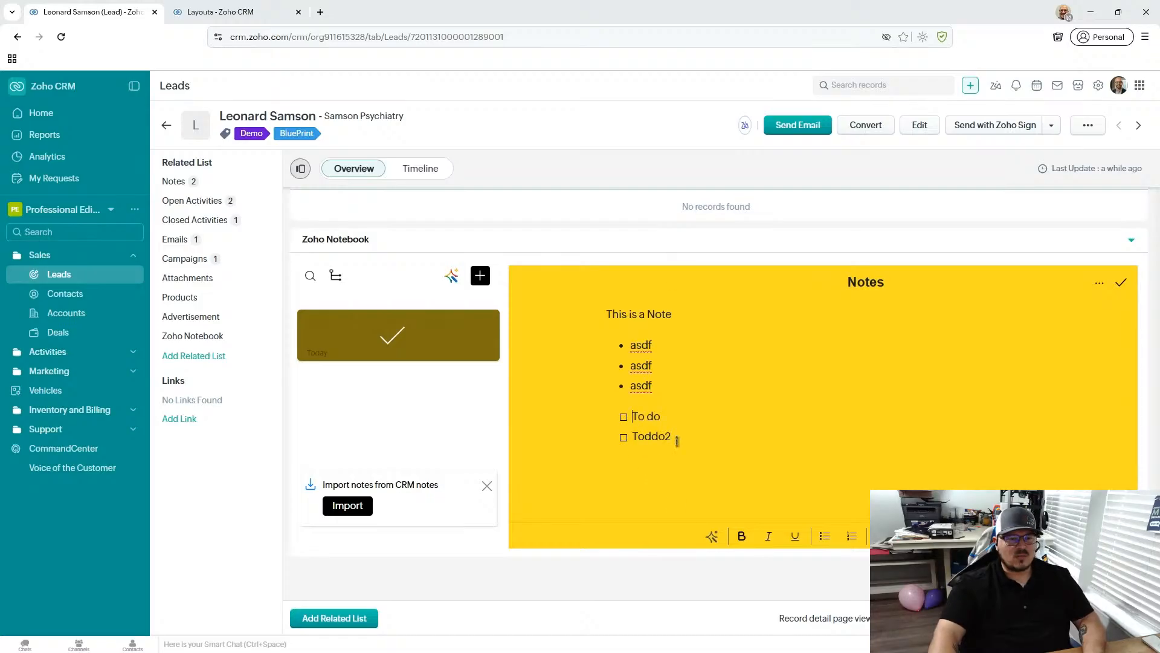
- Delete the bulleted list and checklist from the note and insert a 2 x 2 table in their place
{"action": "left_click_drag", "start_coordinate": [690, 445], "coordinate": [555, 344]}
{"action": "key", "text": "BackSpace"}
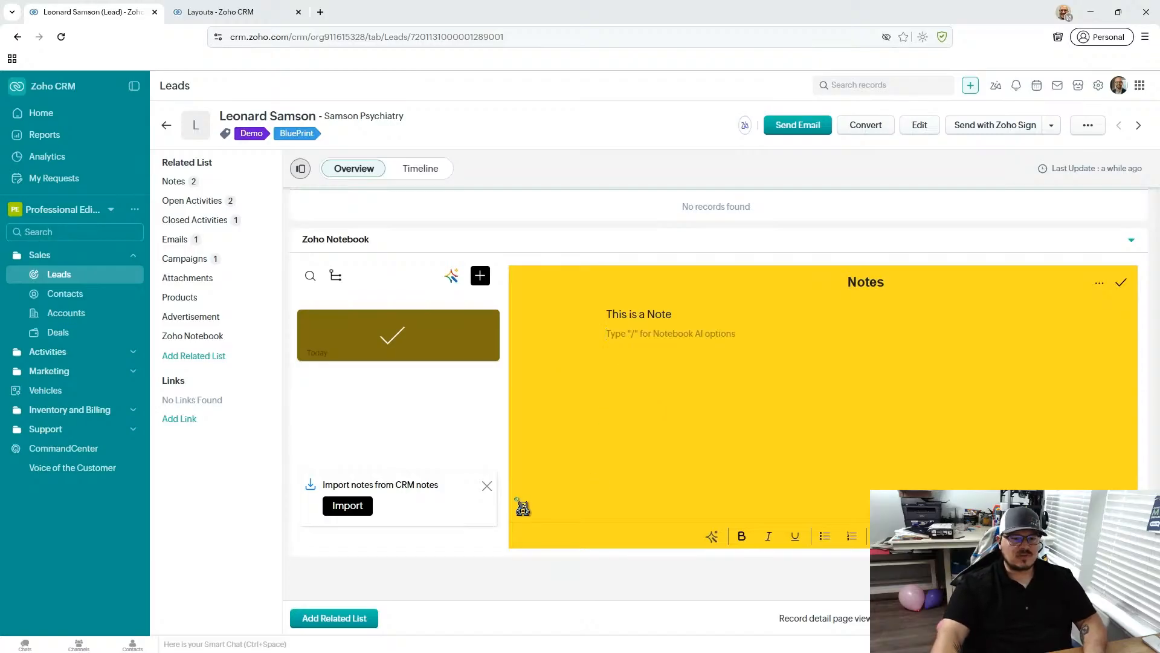
{"action": "left_click", "coordinate": [906, 535]}
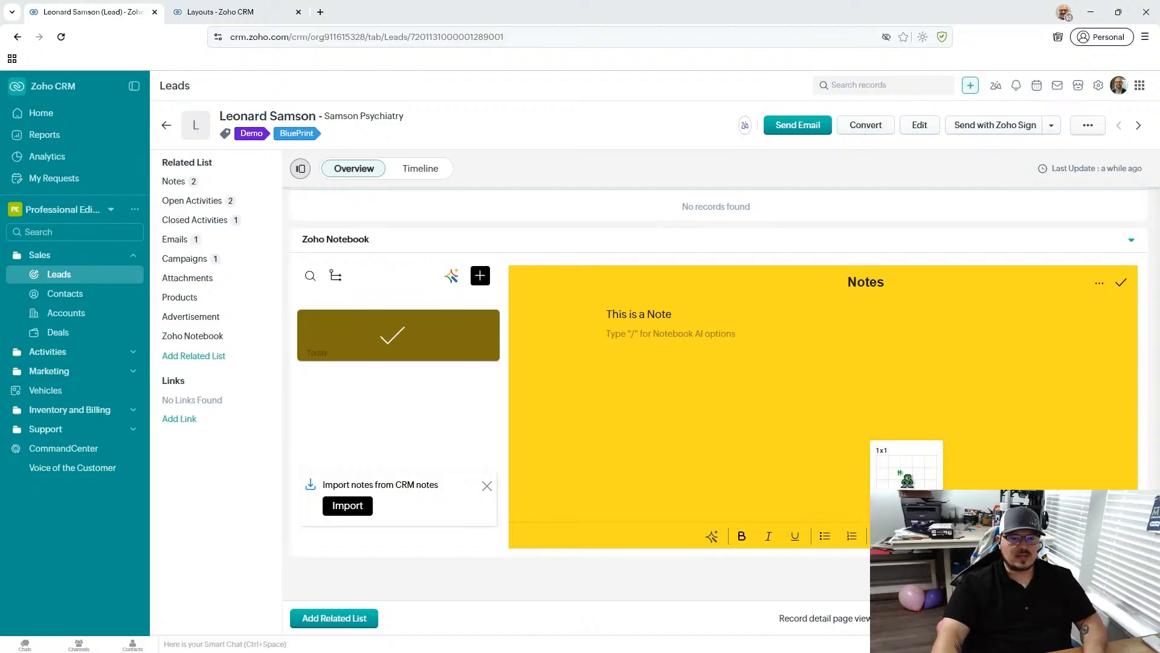
{"action": "left_click", "coordinate": [899, 472]}
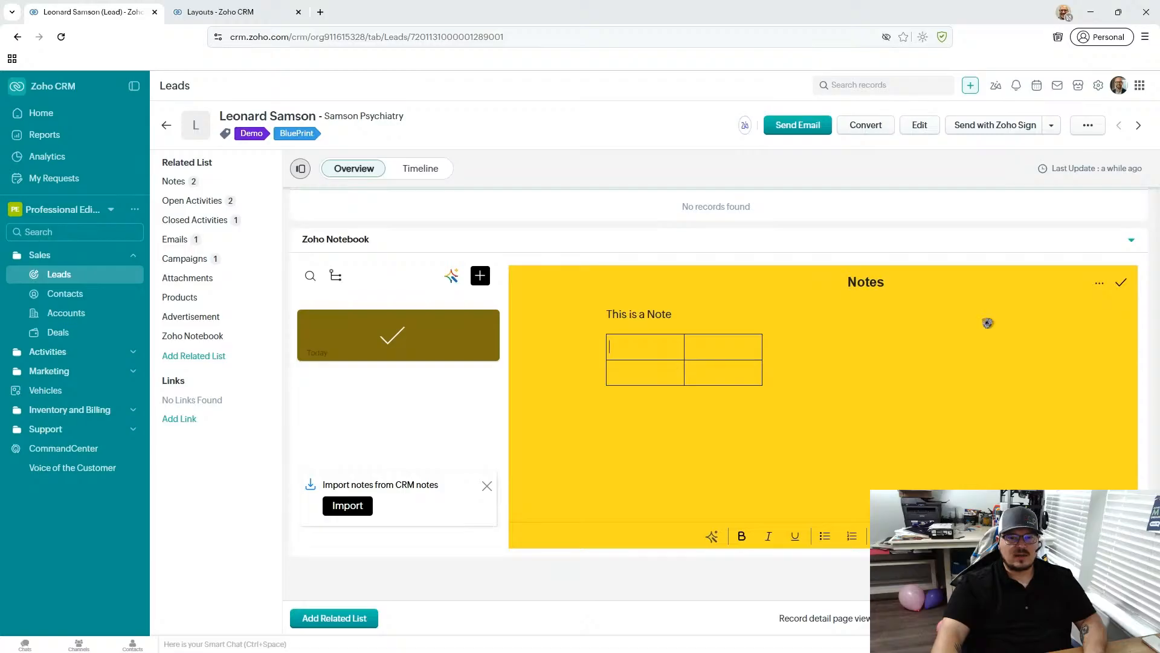
- Try the notebook's other card types by starting a blank photo note and a blank file attachment note
{"action": "left_click", "coordinate": [480, 276]}
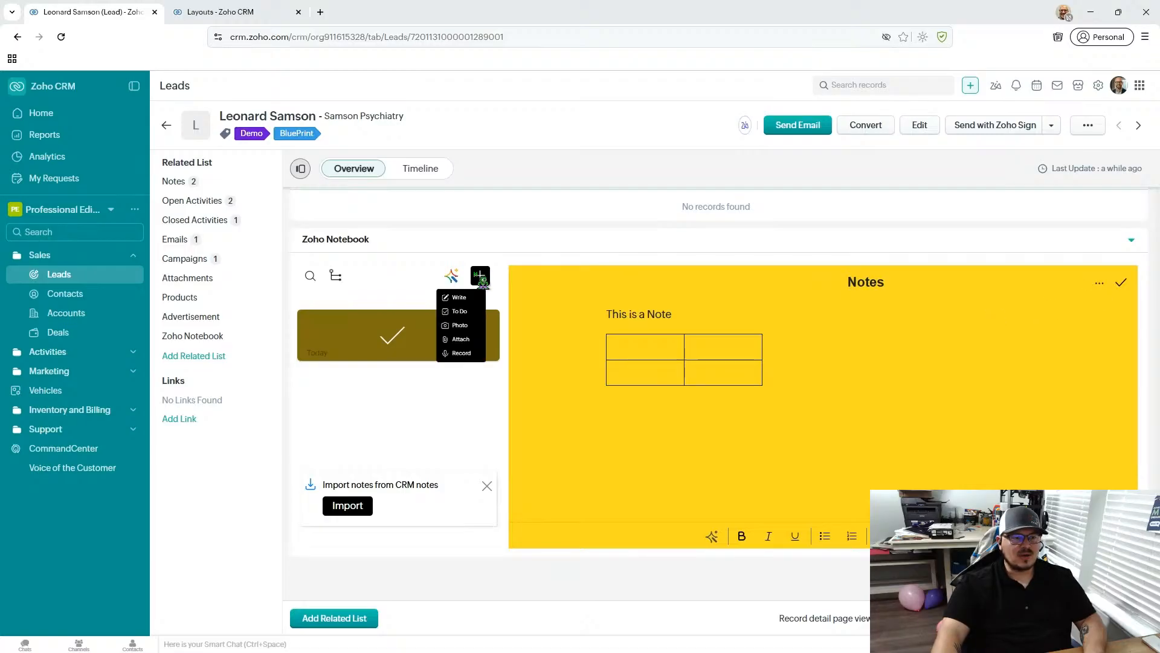
{"action": "left_click", "coordinate": [447, 350]}
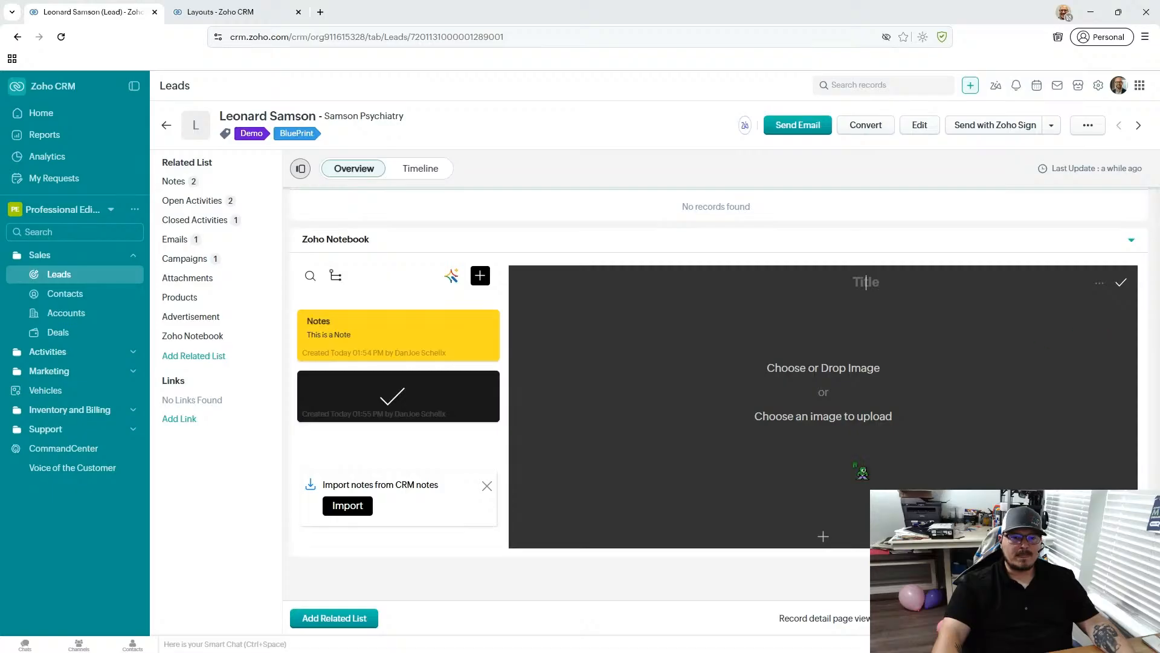
{"action": "left_click", "coordinate": [479, 275]}
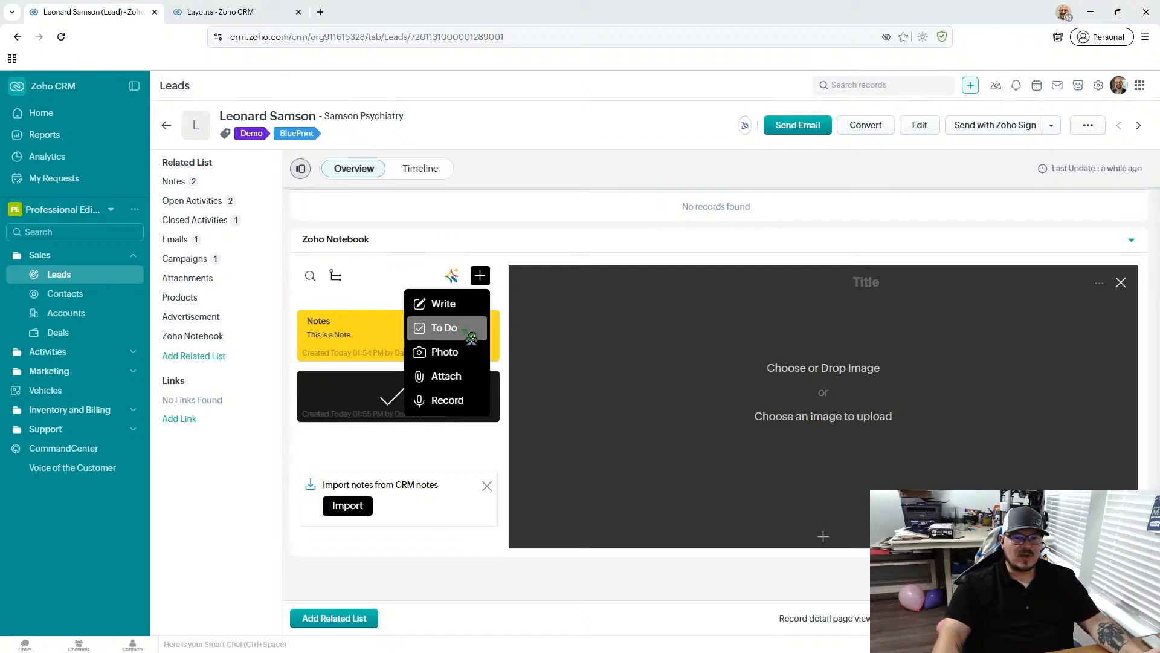
{"action": "left_click", "coordinate": [468, 387]}
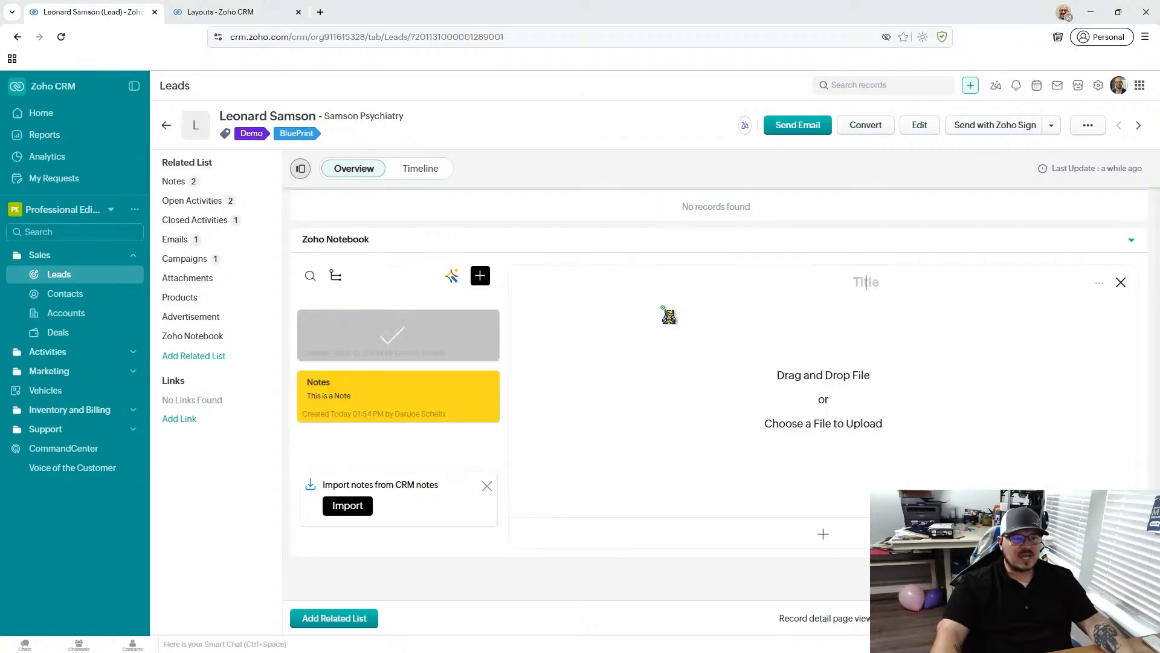
- Dismiss the offer to import CRM notes and open the "Notes" card from the notebook's timeline view
{"action": "left_click", "coordinate": [487, 486]}
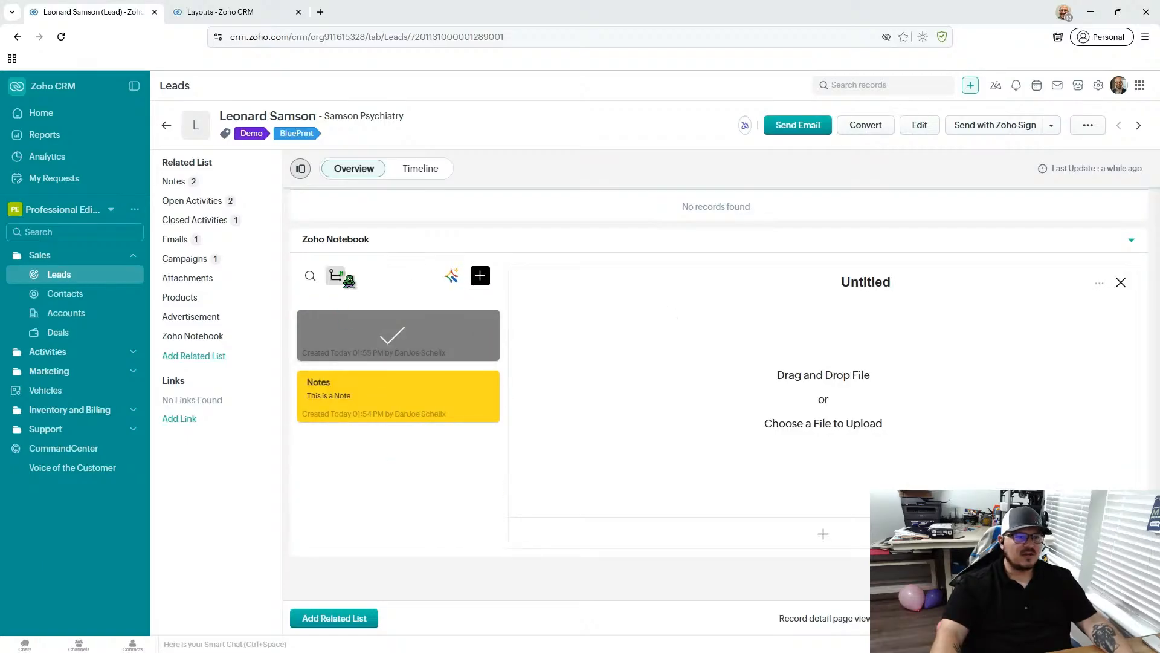
{"action": "left_click", "coordinate": [336, 276]}
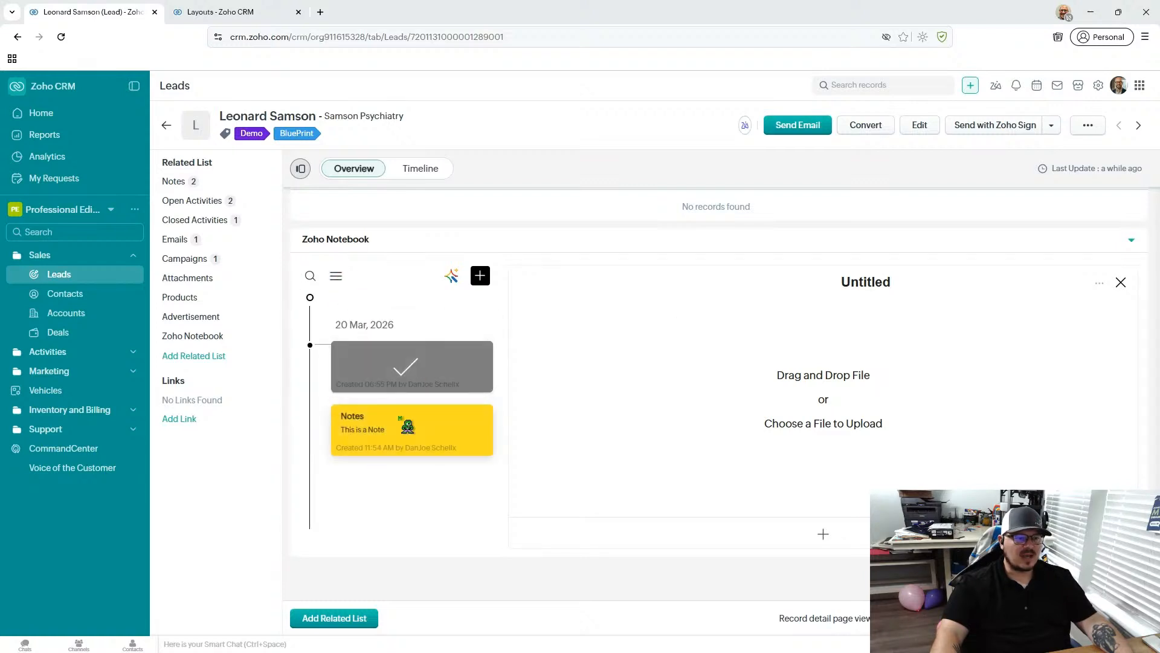
{"action": "left_click", "coordinate": [405, 429]}
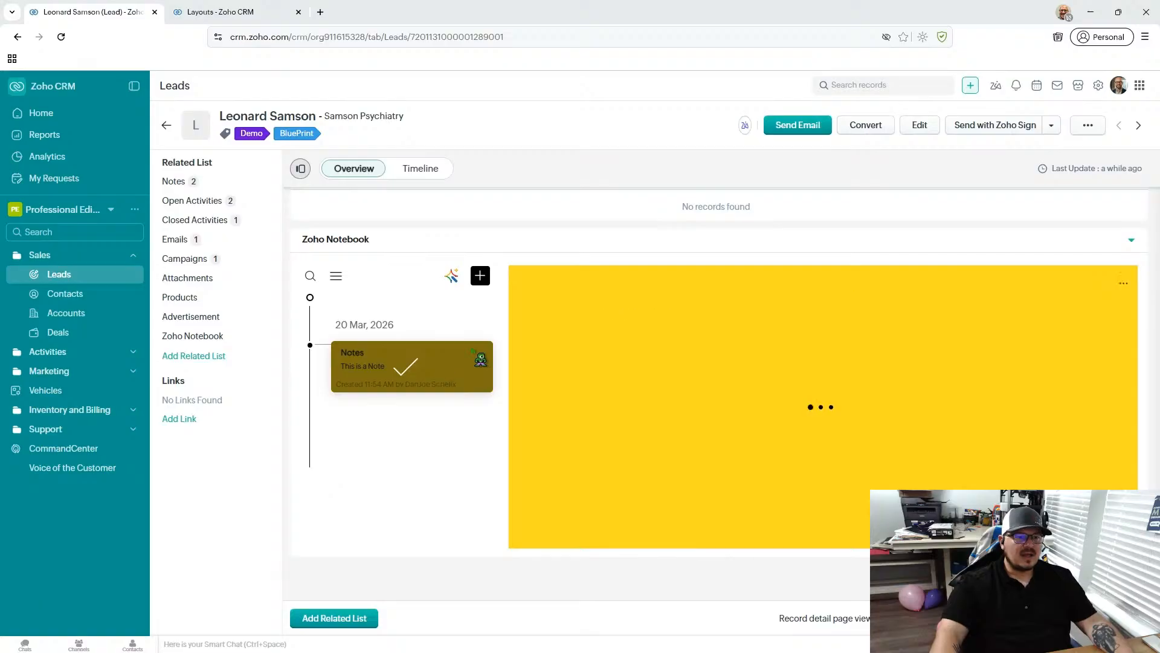
- Start a blank entry in the lead's Notes list and check its file attachment option without attaching anything
{"action": "scroll", "coordinate": [465, 381], "scroll_direction": "up", "scroll_amount": 10}
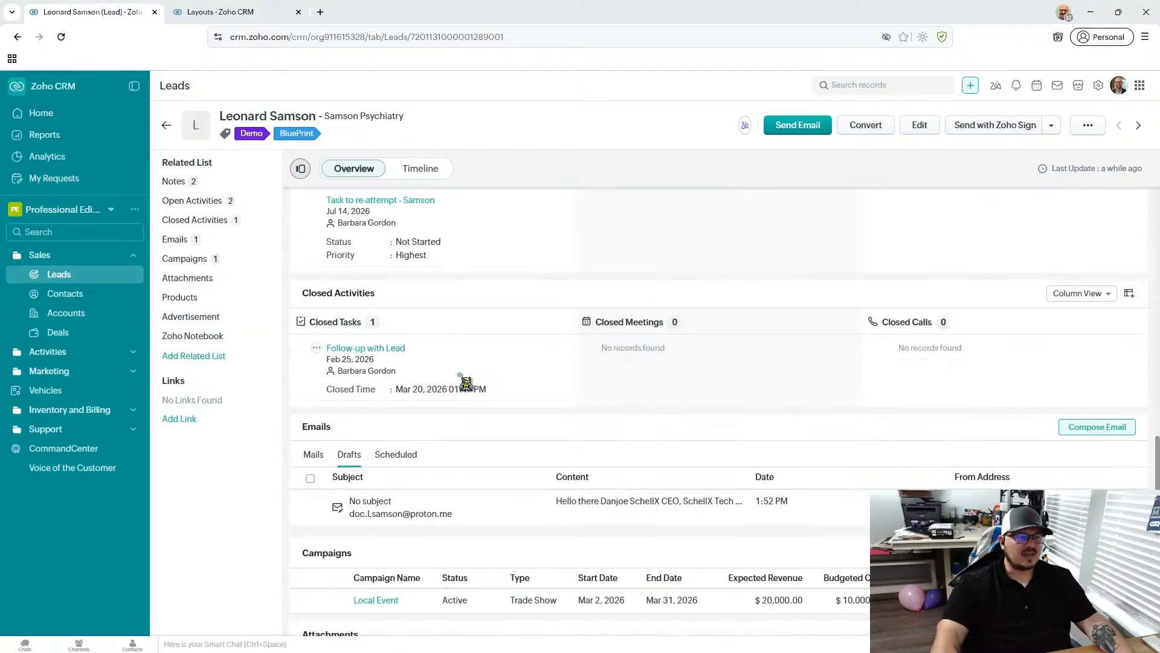
{"action": "left_click", "coordinate": [194, 181]}
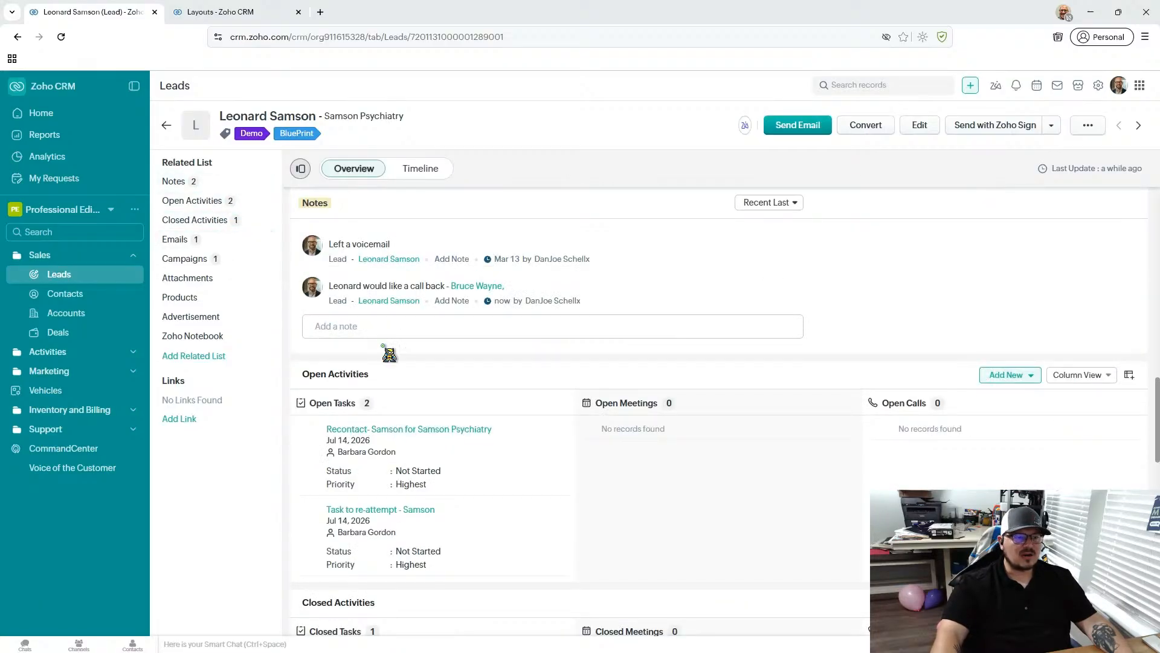
{"action": "left_click", "coordinate": [544, 326]}
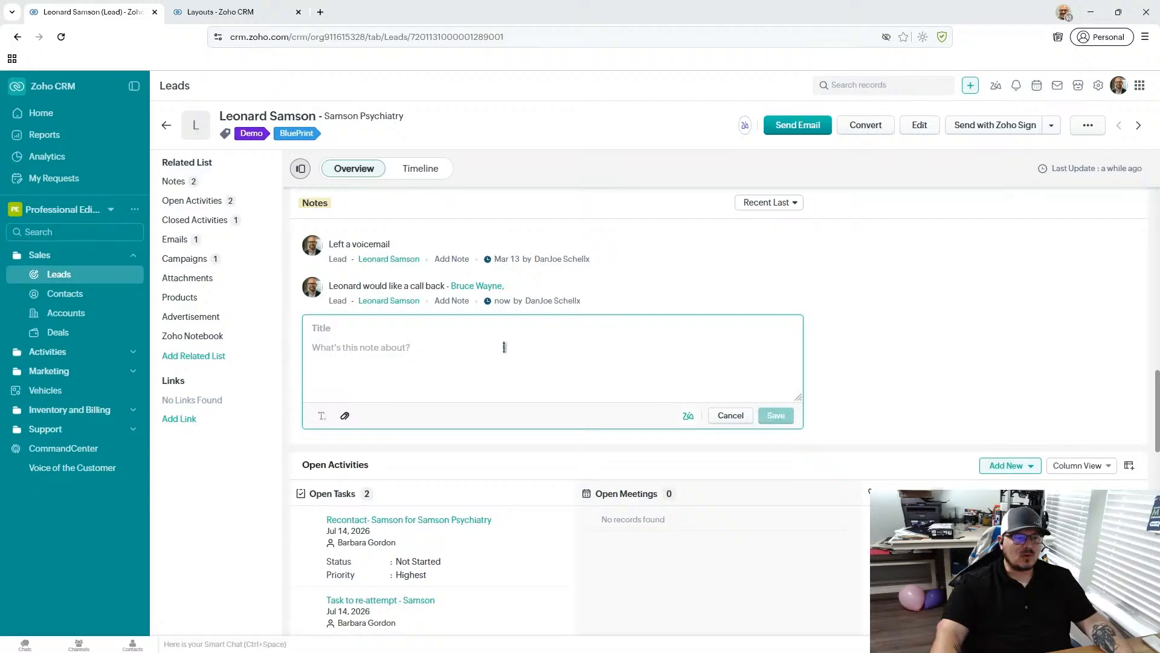
{"action": "left_click", "coordinate": [344, 415]}
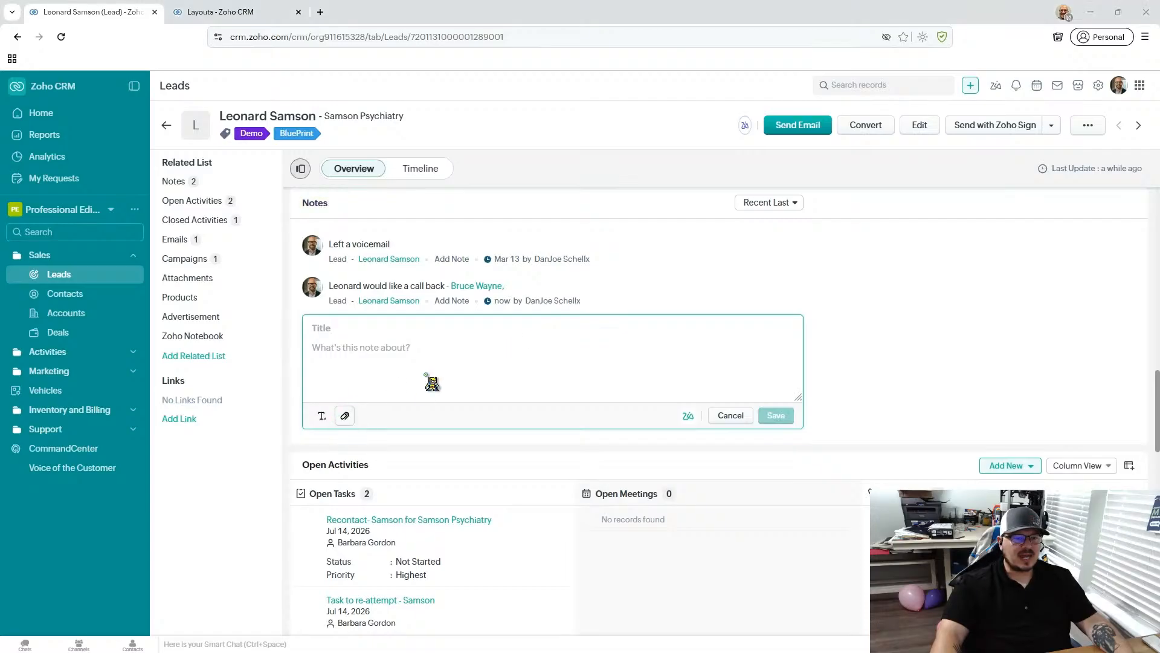
{"action": "left_click", "coordinate": [531, 304]}
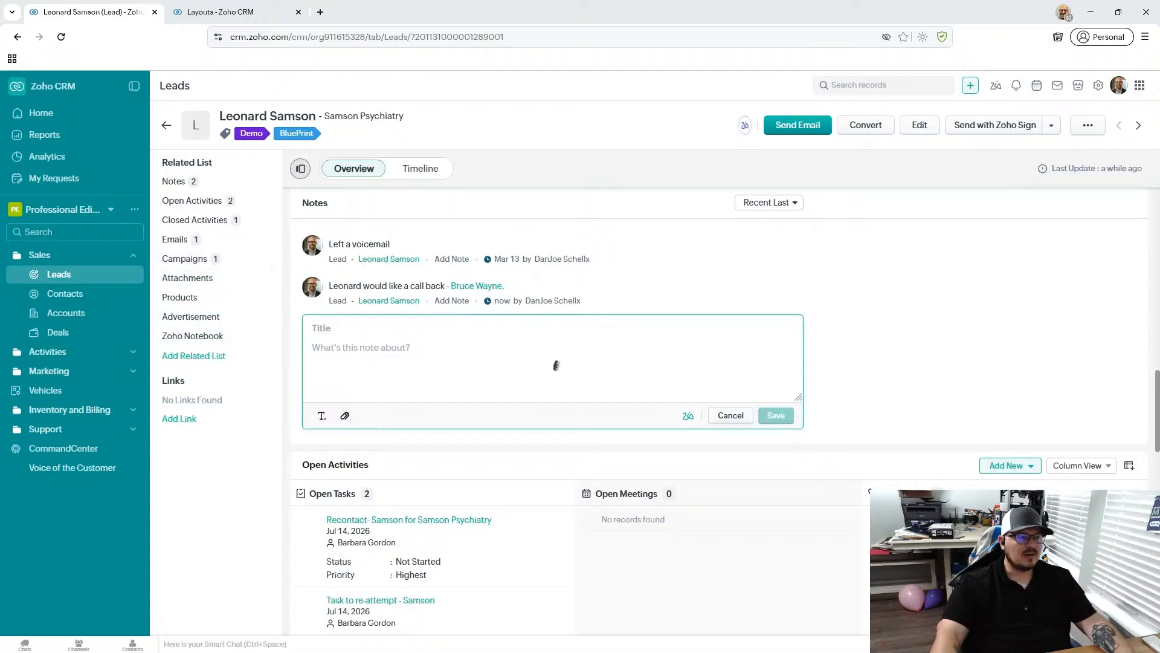
- Add a photo note with the Site-logo.webp image to the lead's Zoho Notebook and decline reloading the note
{"action": "scroll", "coordinate": [557, 367], "scroll_direction": "down", "scroll_amount": 8}
{"action": "left_click", "coordinate": [181, 336]}
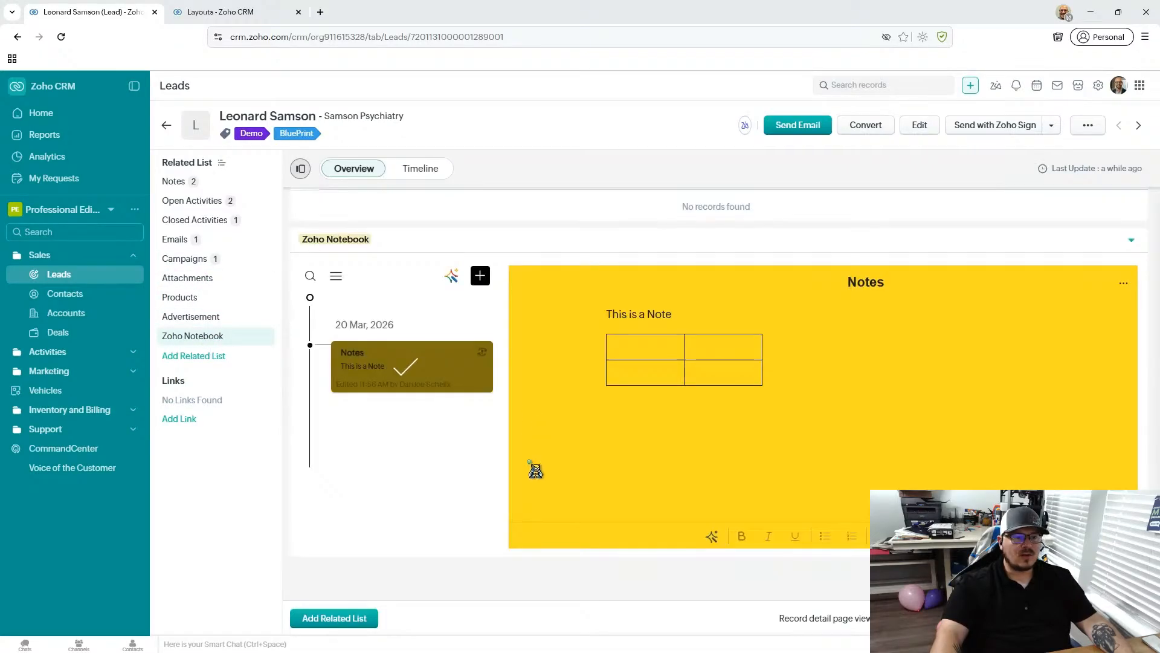
{"action": "left_click", "coordinate": [481, 276]}
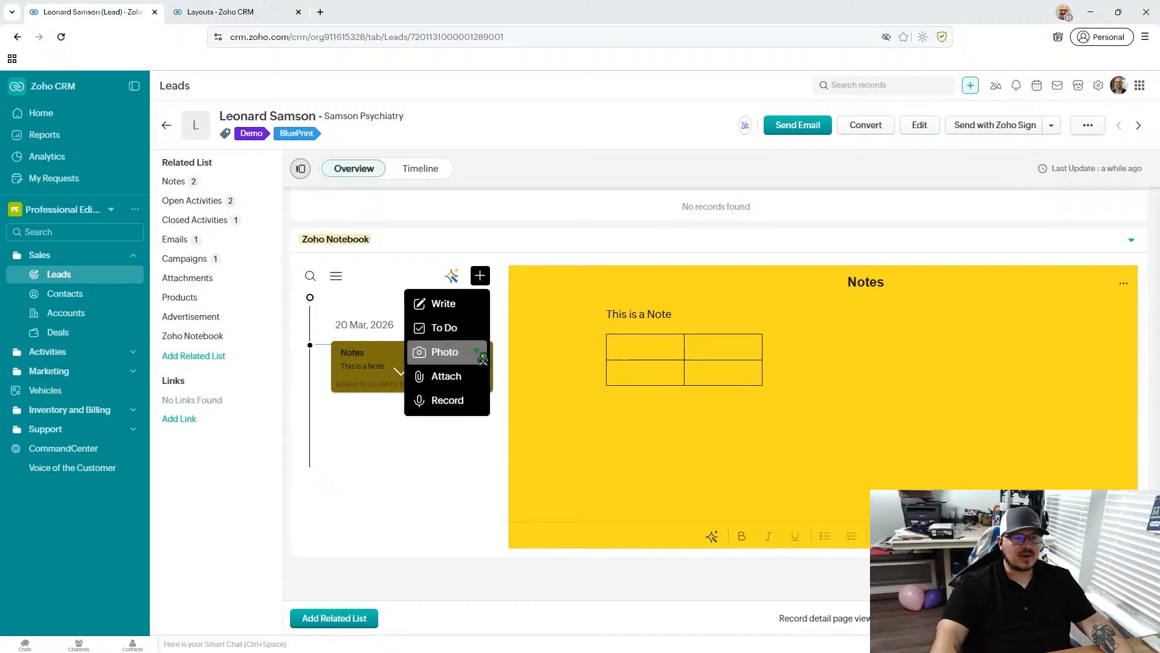
{"action": "left_click", "coordinate": [448, 347]}
{"action": "left_click", "coordinate": [856, 411]}
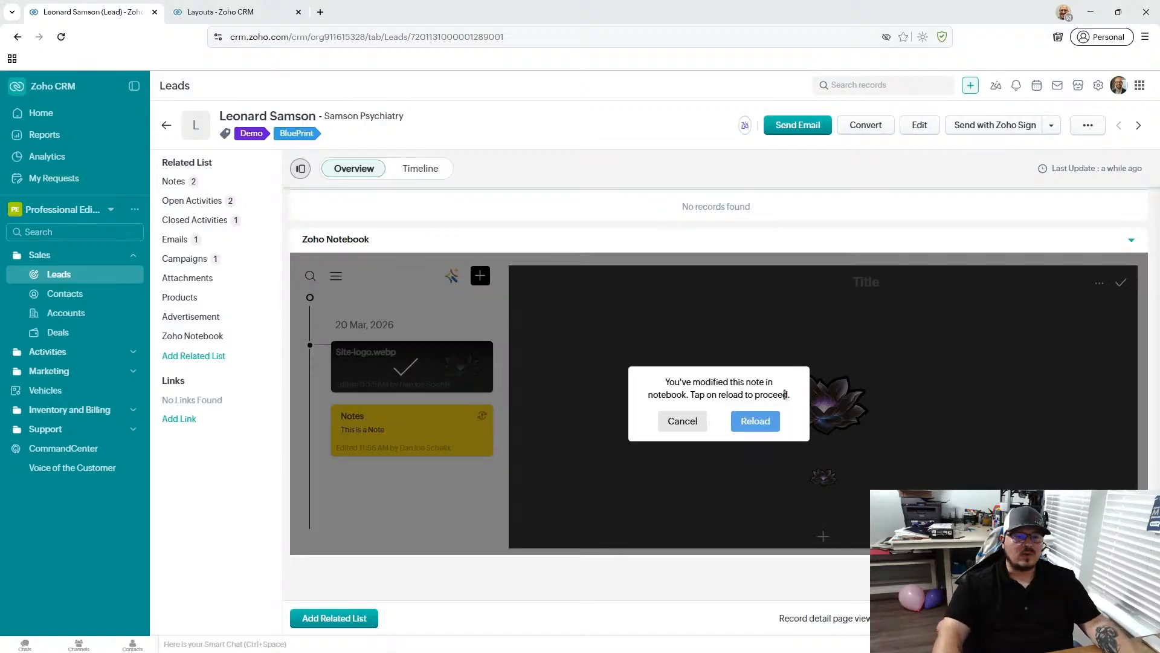
{"action": "left_click", "coordinate": [684, 420]}
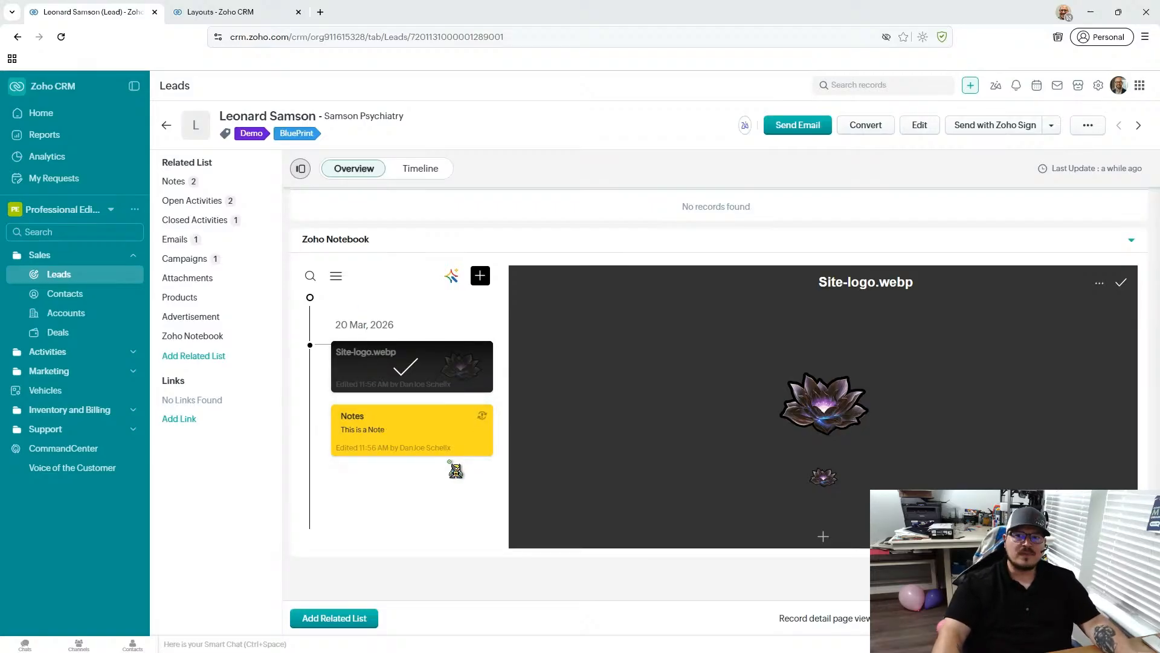
- Reopen the "Notes" card in the notebook and review the lead's related lists, ending at the Notes list
{"action": "left_click", "coordinate": [465, 434]}
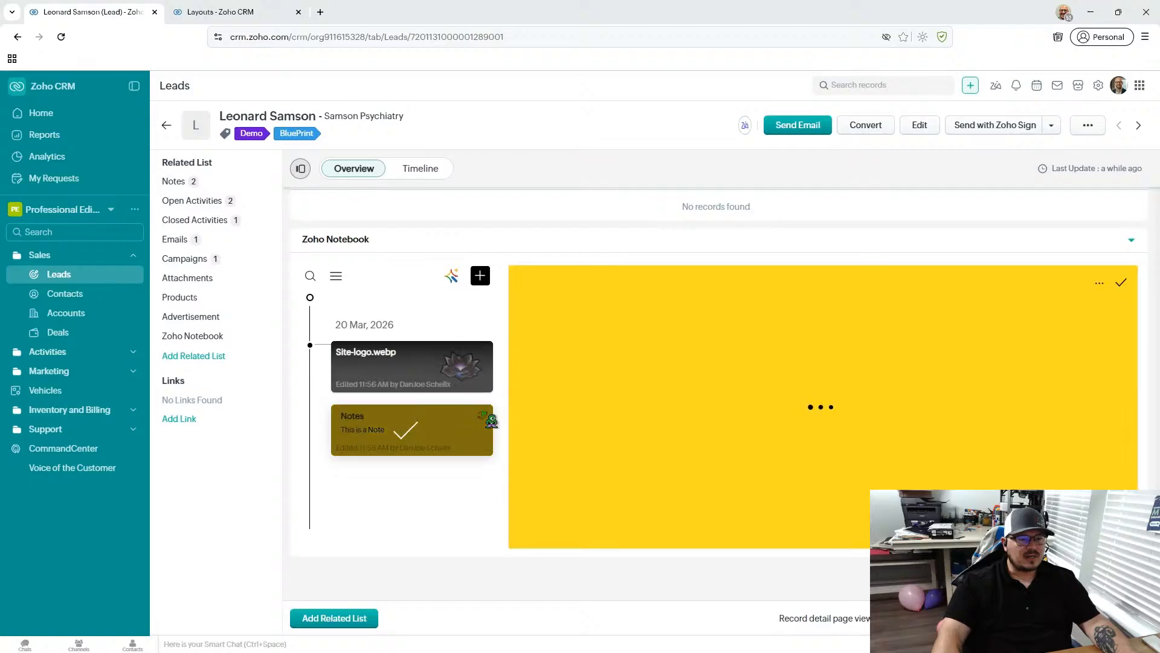
{"action": "scroll", "coordinate": [423, 423], "scroll_direction": "up", "scroll_amount": 7}
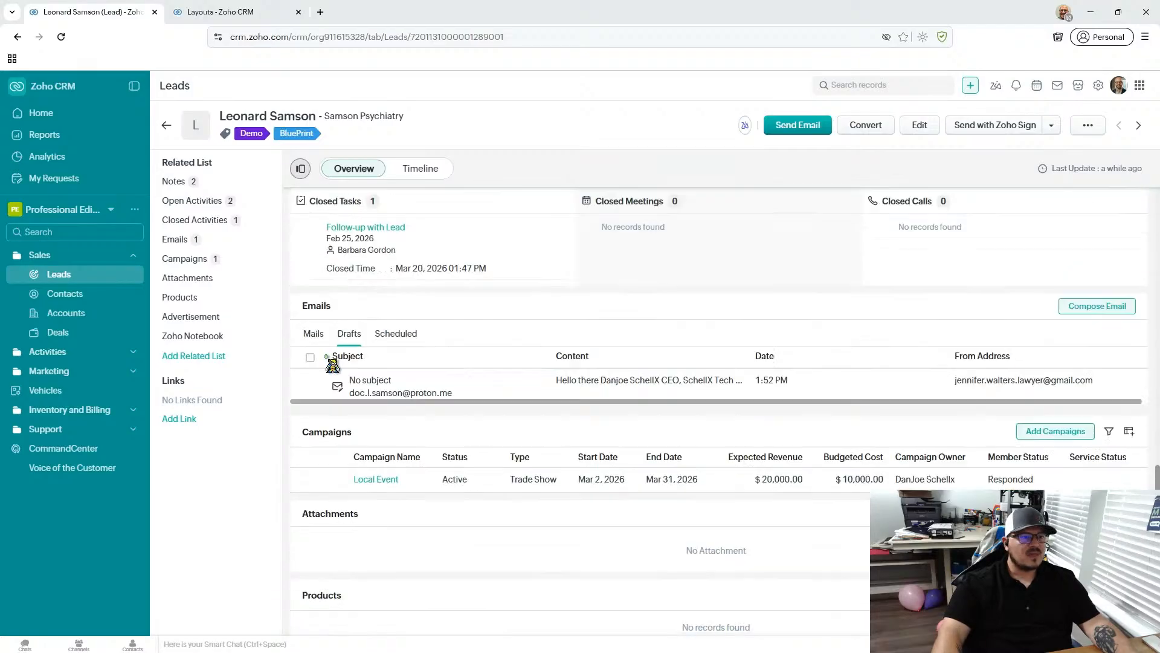
{"action": "scroll", "coordinate": [302, 299], "scroll_direction": "down", "scroll_amount": 2}
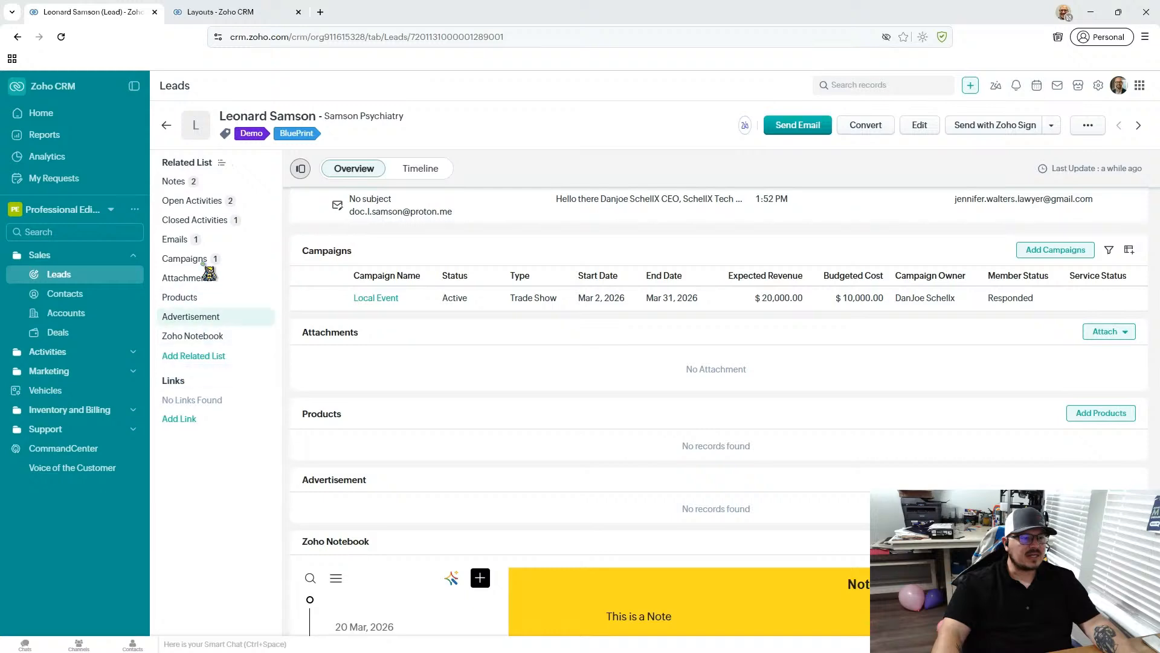
{"action": "left_click", "coordinate": [267, 181]}
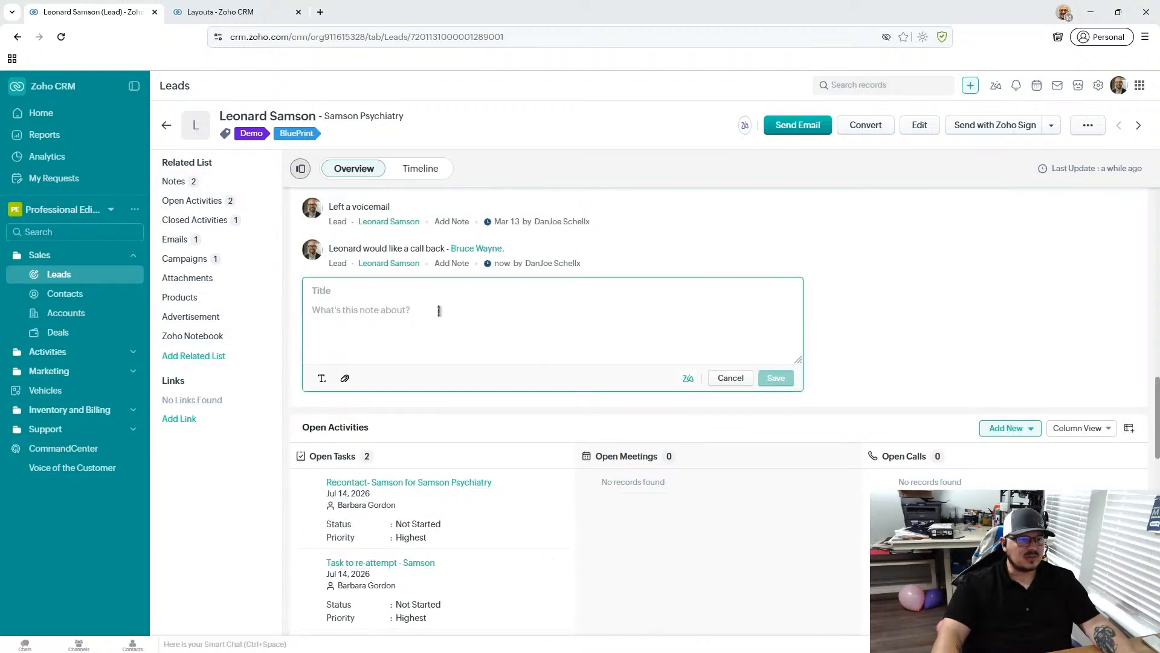
- Review the lead's Open Activities, Closed Activities, Emails and Campaigns related lists, ending back at Open Activities
{"action": "left_click", "coordinate": [194, 203]}
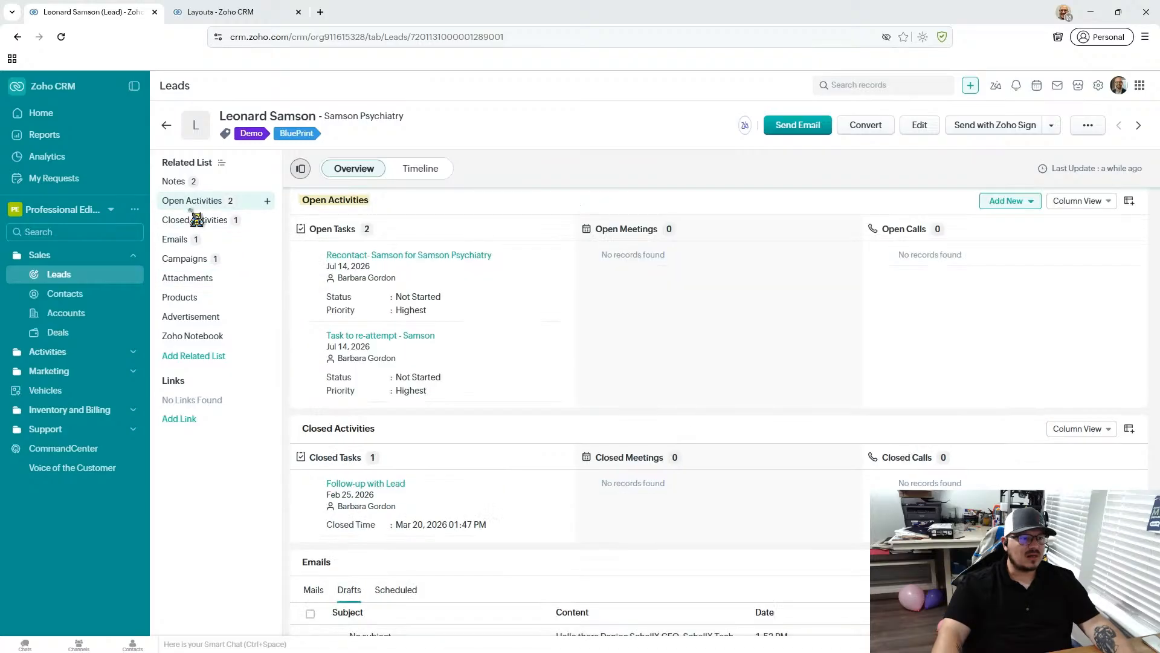
{"action": "left_click", "coordinate": [194, 240]}
{"action": "scroll", "coordinate": [515, 339], "scroll_direction": "down", "scroll_amount": 7}
{"action": "scroll", "coordinate": [515, 339], "scroll_direction": "up", "scroll_amount": 15}
{"action": "left_click", "coordinate": [184, 259]}
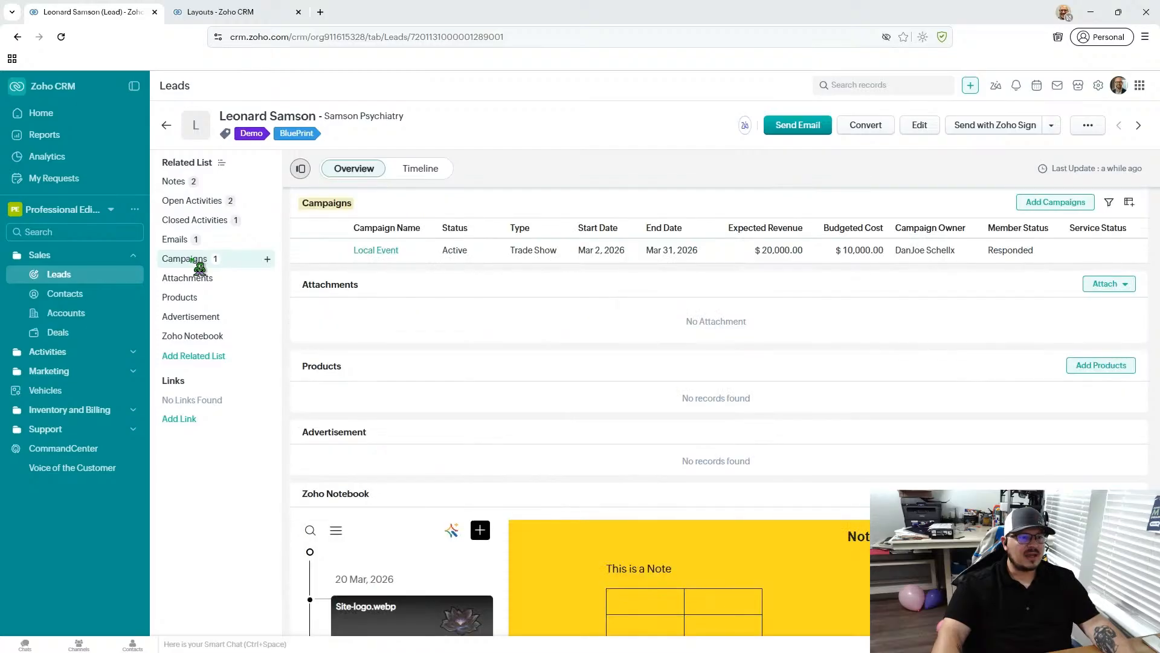
{"action": "left_click", "coordinate": [219, 205]}
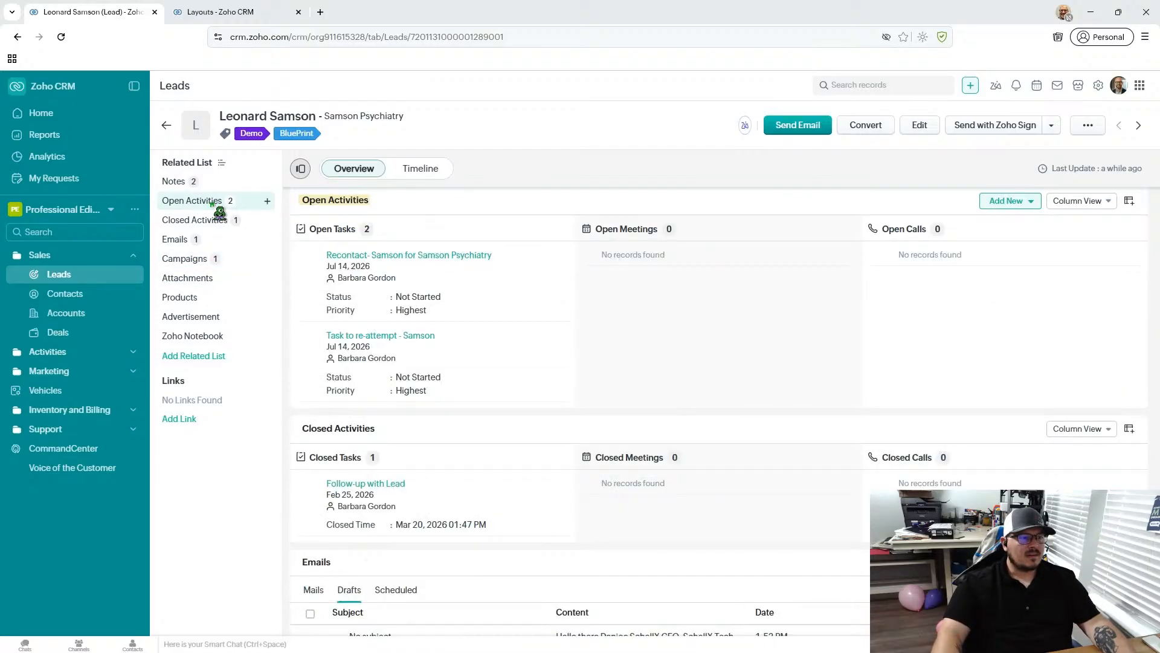
- Discard the blank note entry in the lead's Notes list and return to the start of the record overview
{"action": "left_click", "coordinate": [215, 182]}
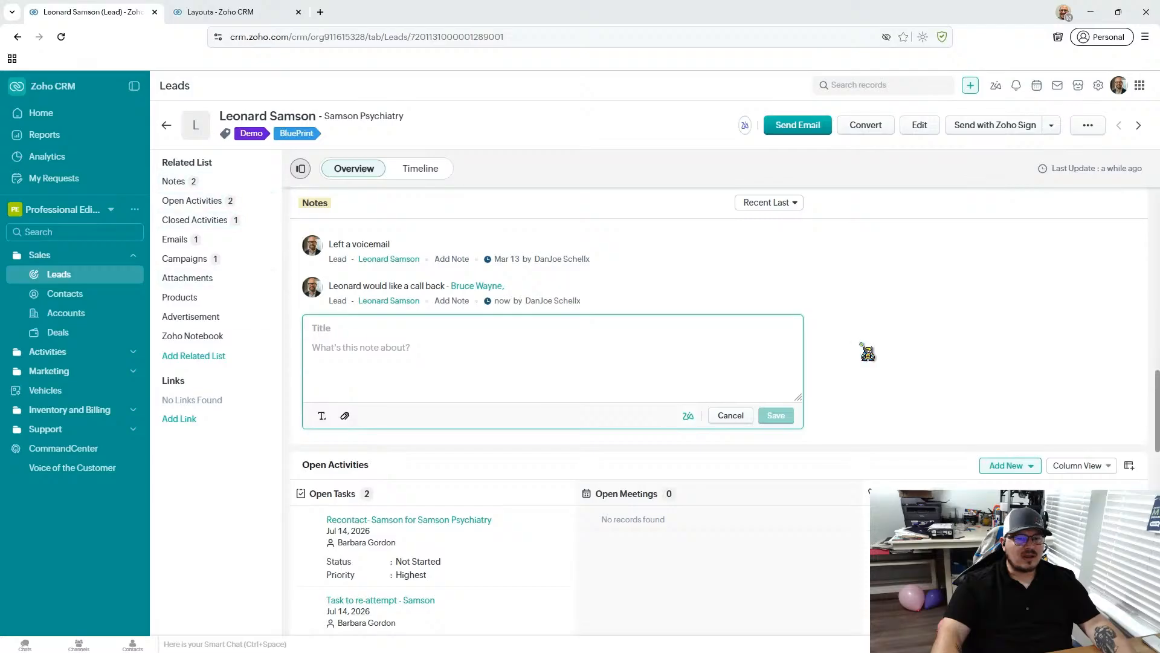
{"action": "left_click", "coordinate": [730, 415]}
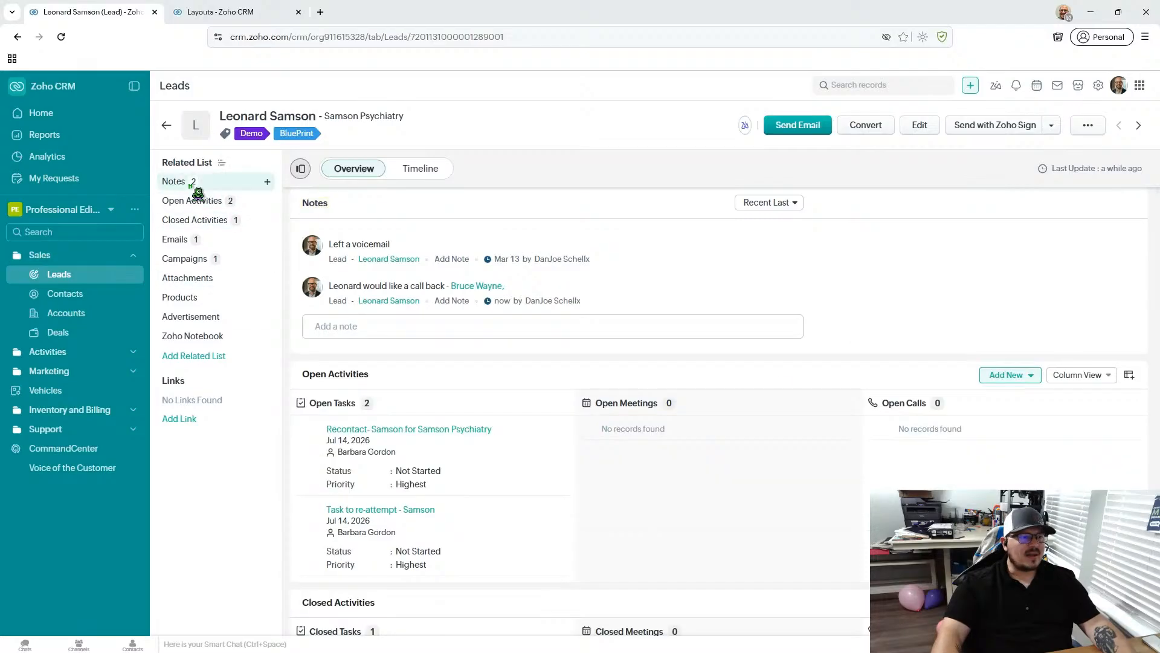
{"action": "scroll", "coordinate": [490, 259], "scroll_direction": "up", "scroll_amount": 10}
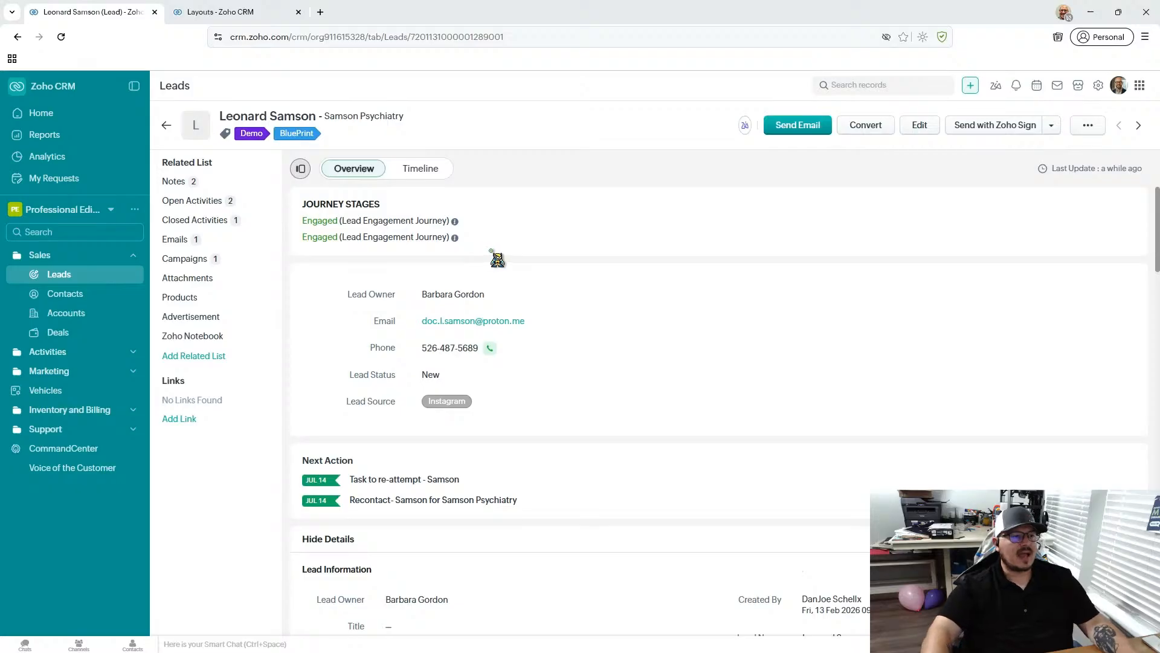
- Check the Task, Meeting and Call options for adding an open activity to the lead, without creating one
{"action": "mouse_move", "coordinate": [236, 206]}
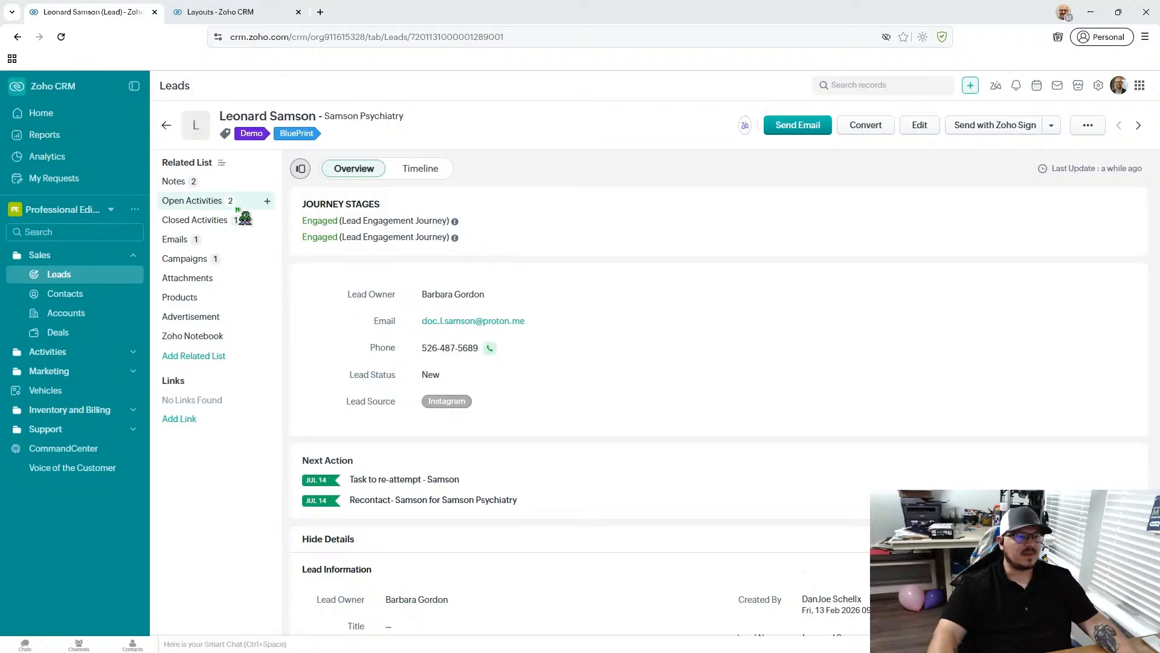
{"action": "left_click", "coordinate": [272, 207]}
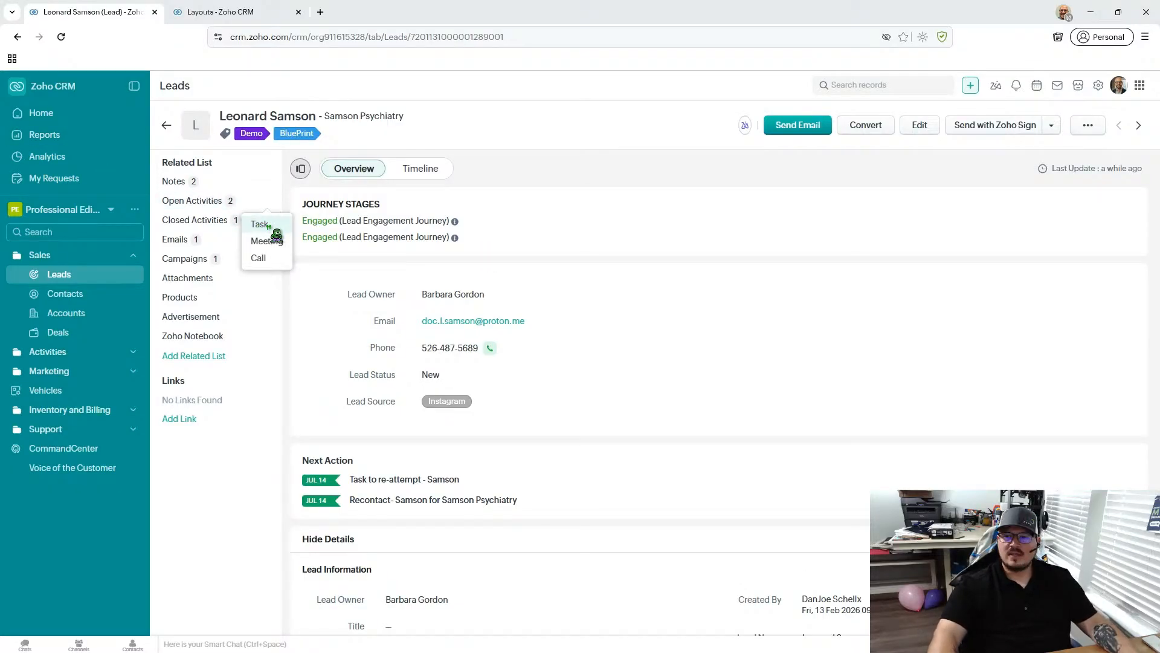
{"action": "left_click", "coordinate": [669, 253]}
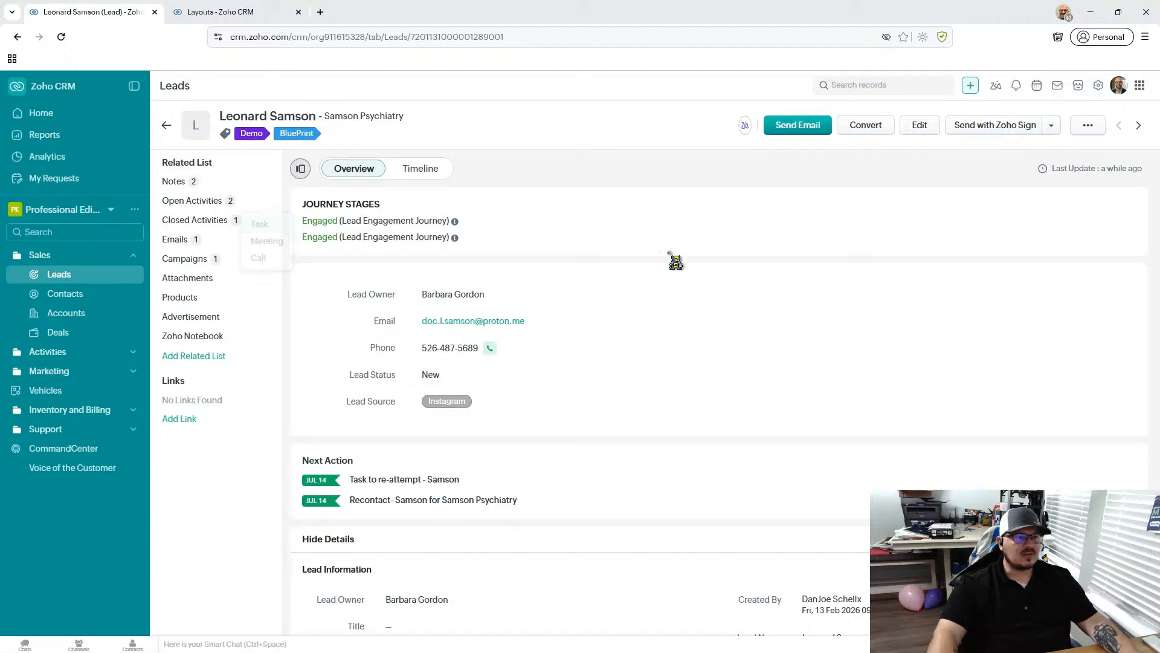
{"action": "scroll", "coordinate": [666, 282], "scroll_direction": "down", "scroll_amount": 15}
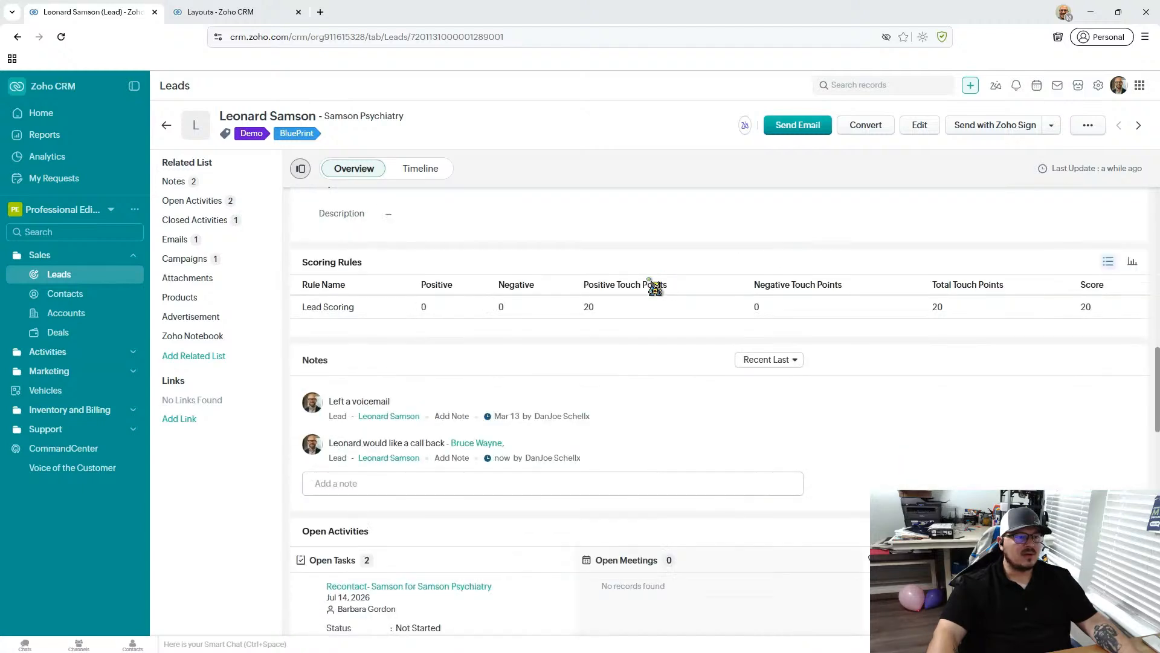
{"action": "left_click", "coordinate": [232, 208]}
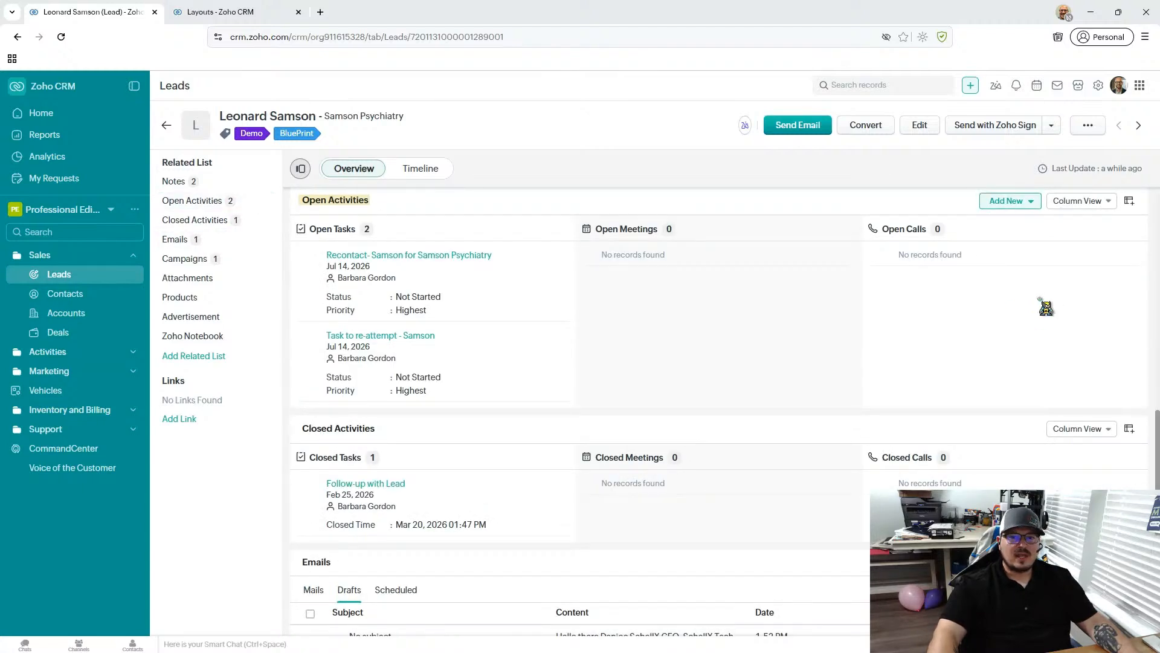
{"action": "left_click", "coordinate": [1017, 208]}
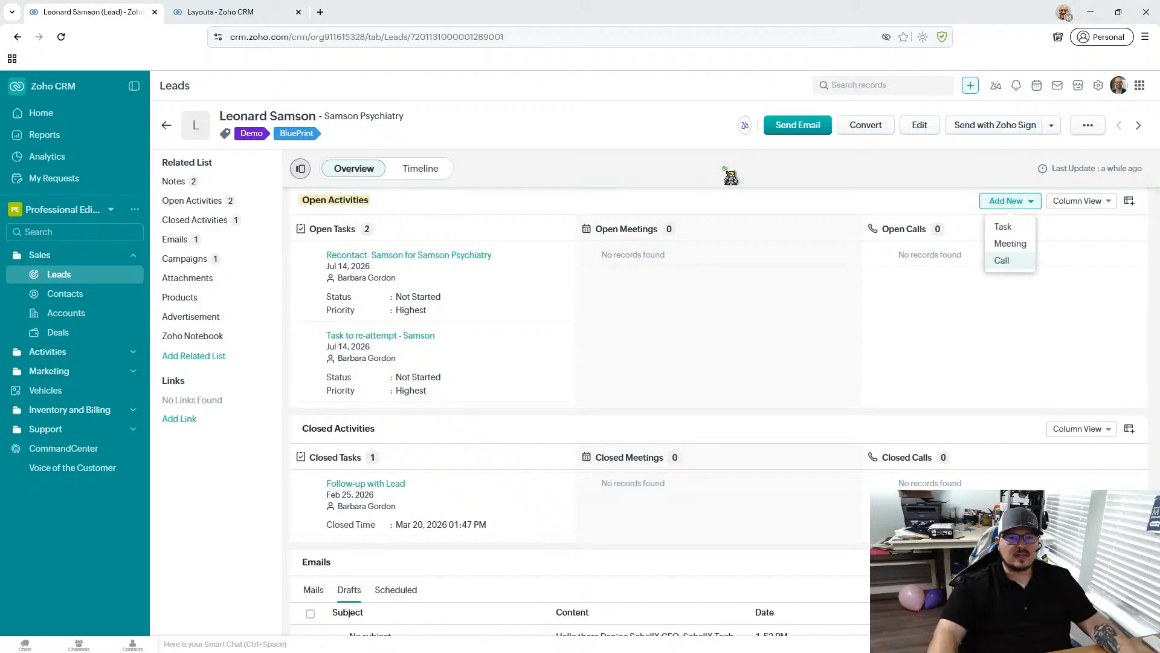
{"action": "left_click", "coordinate": [453, 140]}
- Return to the All Leads list and check the row actions for the Billboard-source lead tagged Follow-up Required
{"action": "left_click", "coordinate": [166, 126]}
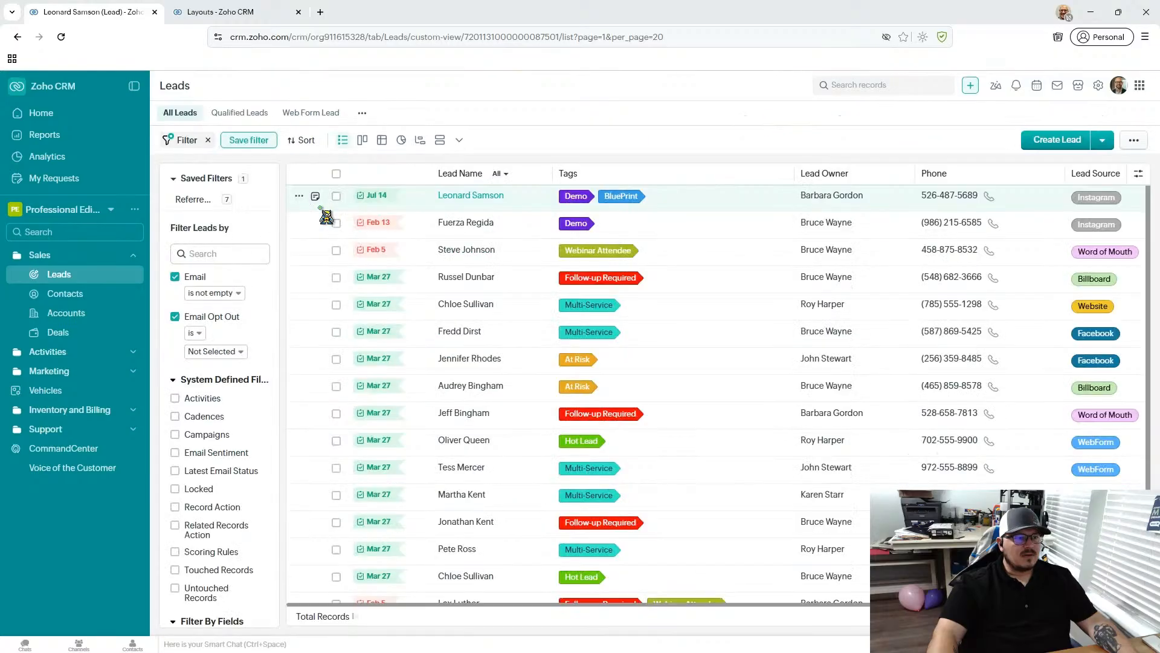
{"action": "scroll", "coordinate": [447, 269], "scroll_direction": "down", "scroll_amount": 1}
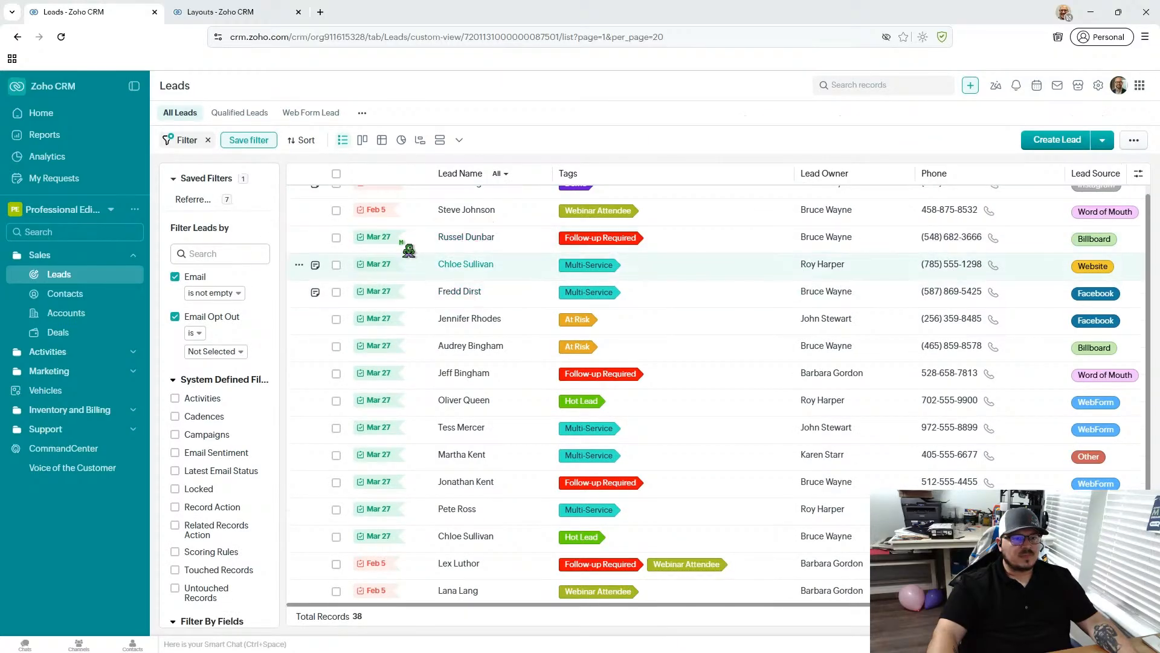
{"action": "left_click", "coordinate": [299, 238]}
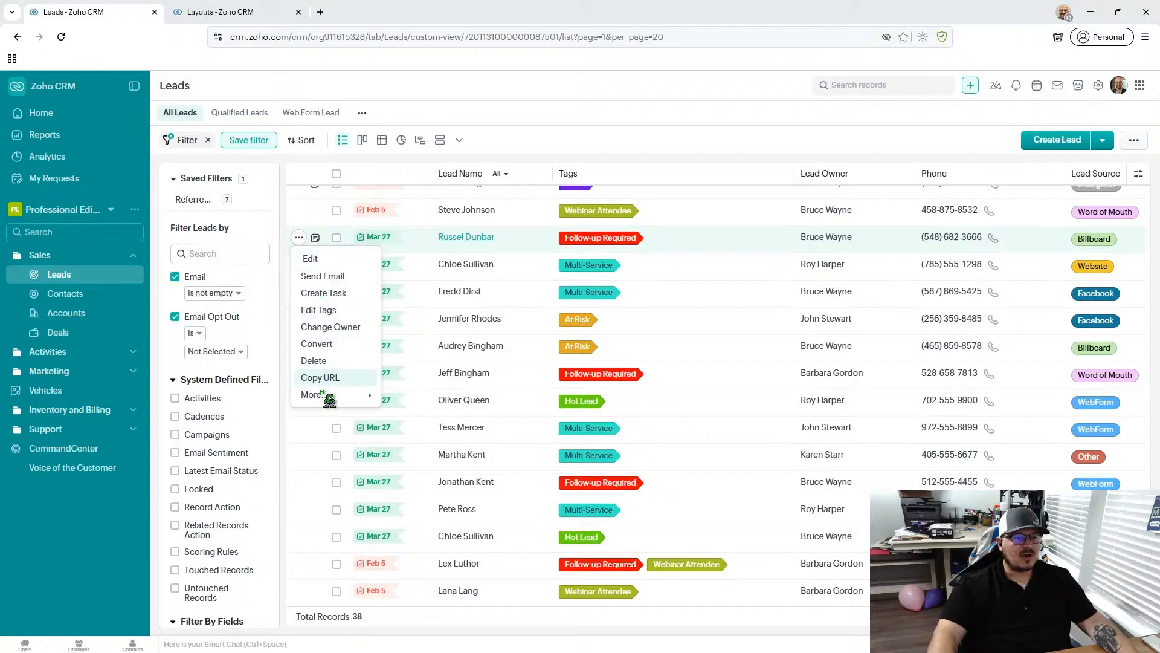
{"action": "left_click", "coordinate": [316, 238]}
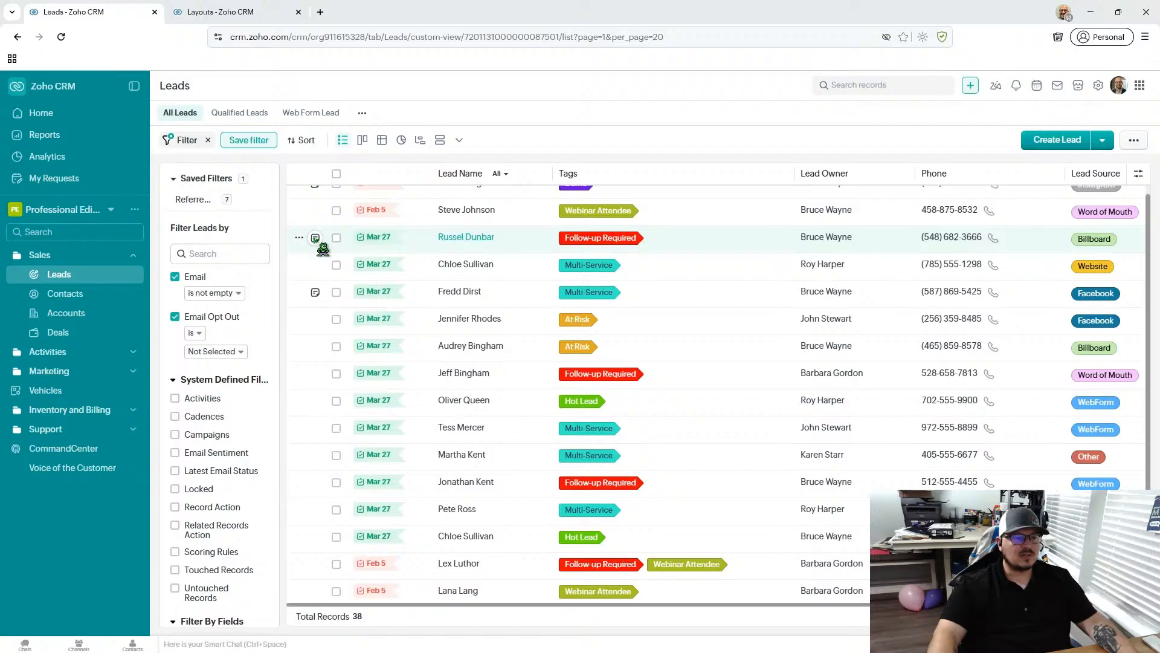
- Open the notes of the Billboard-source lead tagged Follow-up Required, check their sort options, and close them without adding a note
{"action": "left_click", "coordinate": [315, 238]}
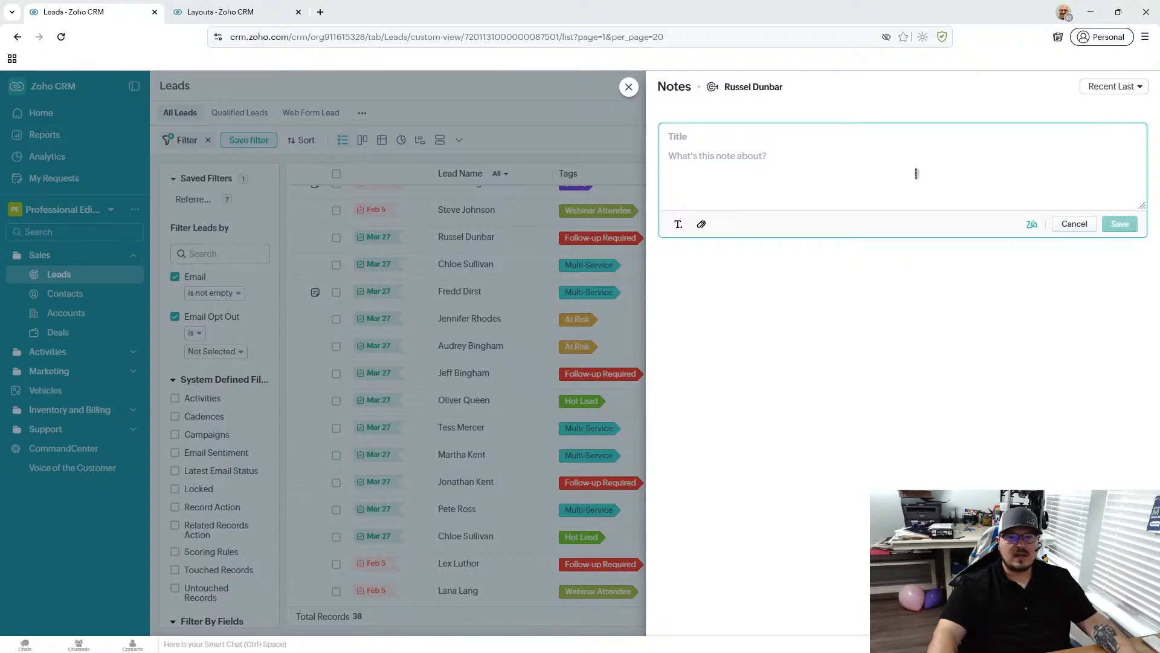
{"action": "left_click", "coordinate": [1094, 88]}
{"action": "left_click", "coordinate": [961, 108]}
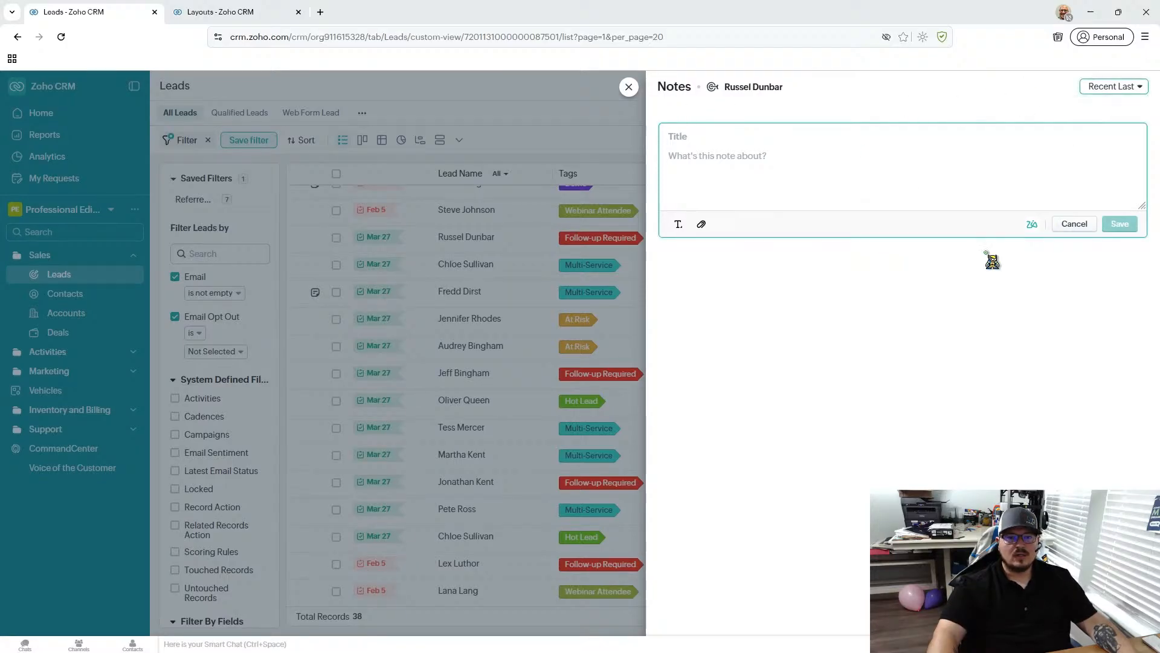
{"action": "left_click", "coordinate": [813, 329]}
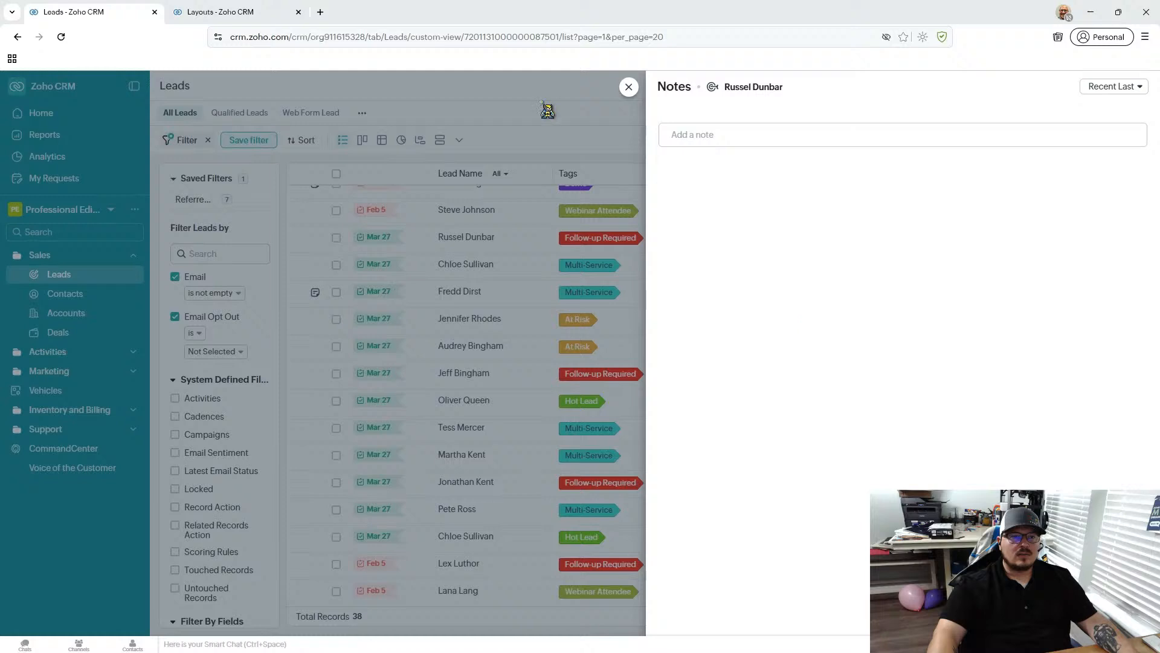
{"action": "left_click", "coordinate": [628, 88]}
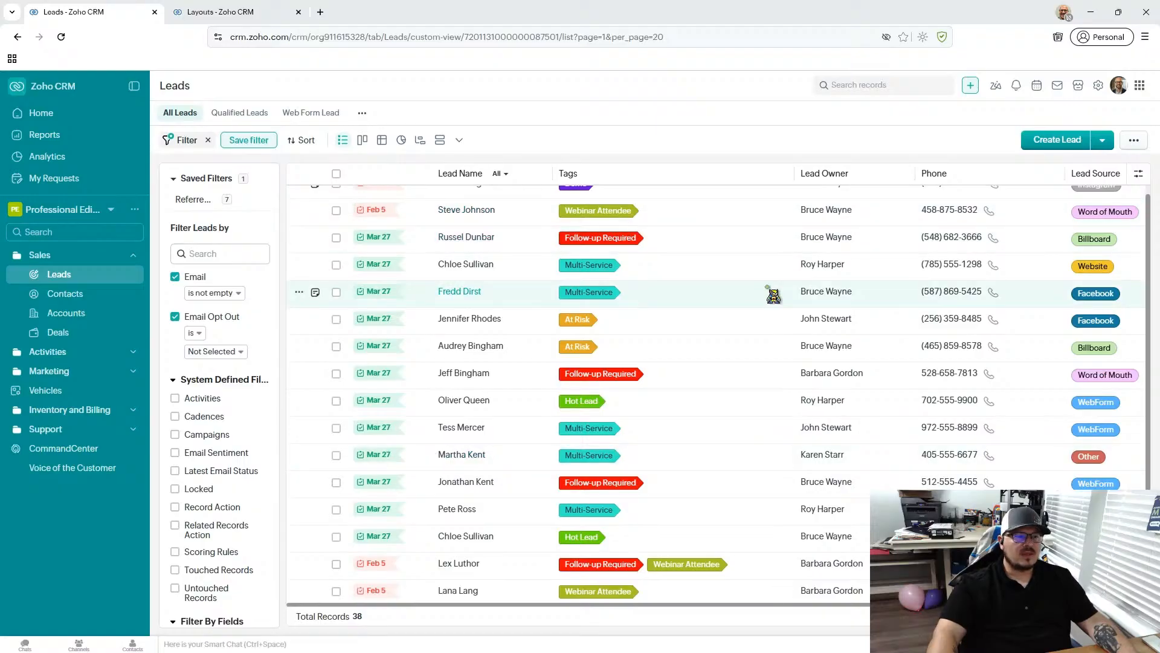
- View the Contacts and Accounts modules briefly, then return to the Leads list
{"action": "scroll", "coordinate": [314, 423], "scroll_direction": "up", "scroll_amount": 1}
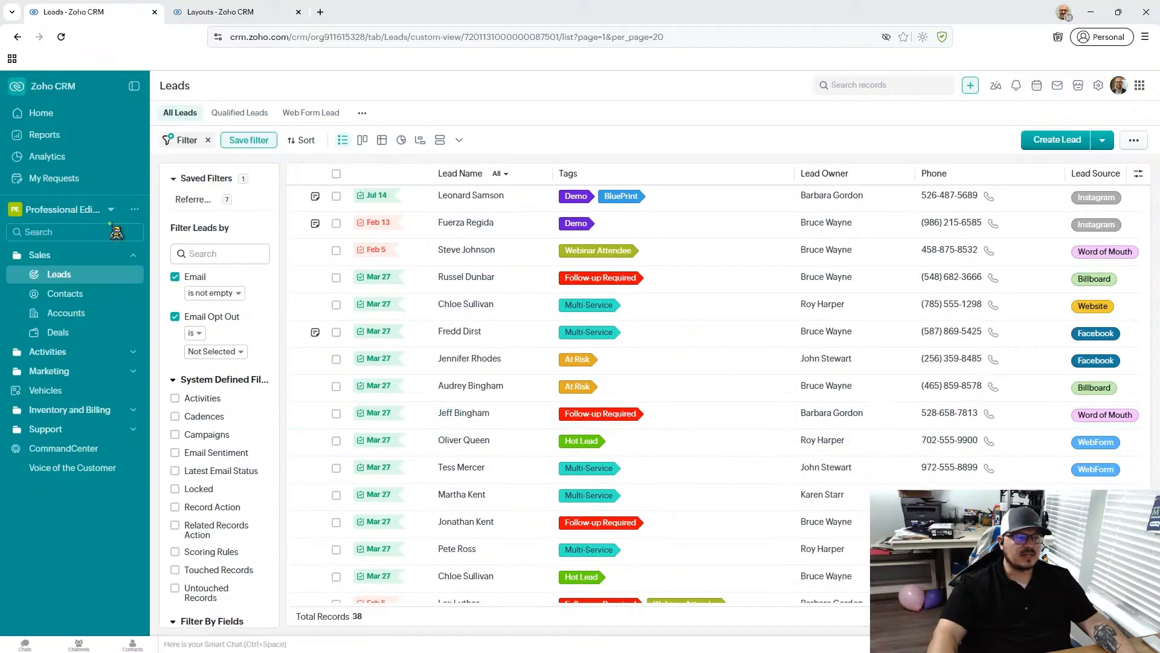
{"action": "left_click", "coordinate": [60, 294]}
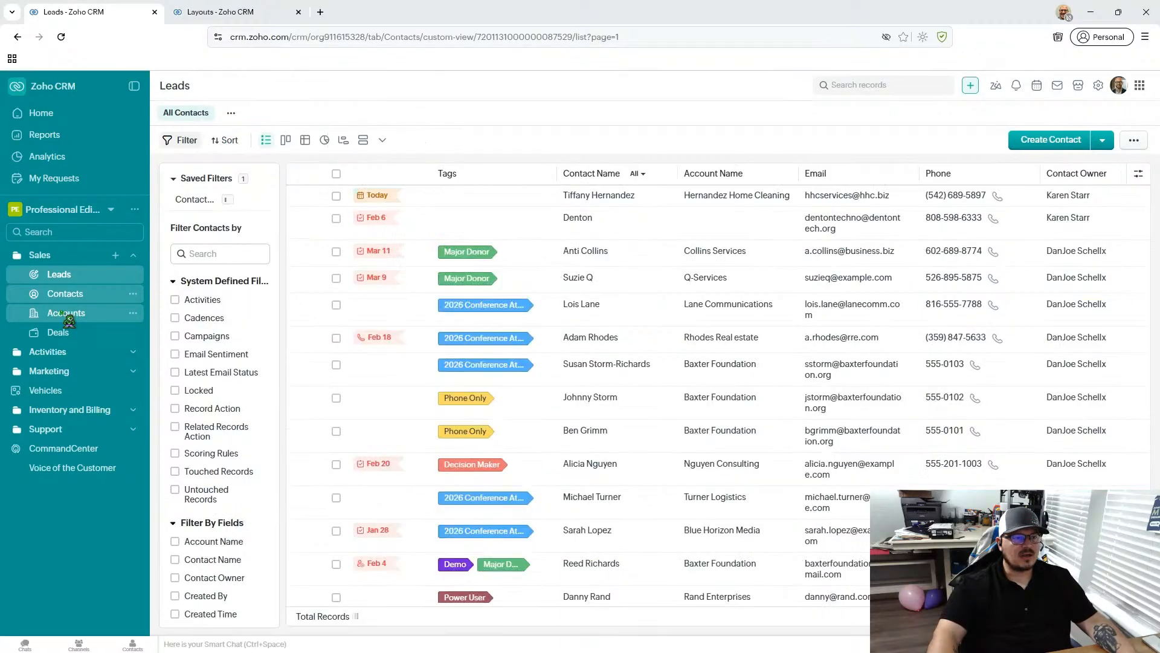
{"action": "left_click", "coordinate": [68, 313]}
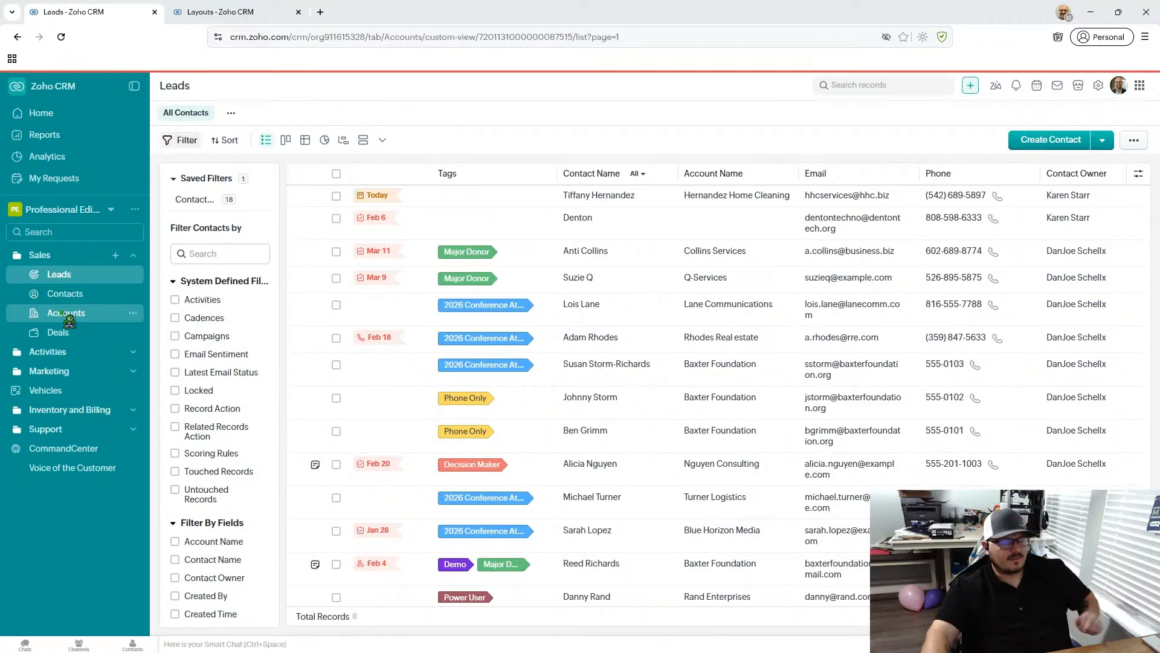
{"action": "left_click", "coordinate": [86, 278]}
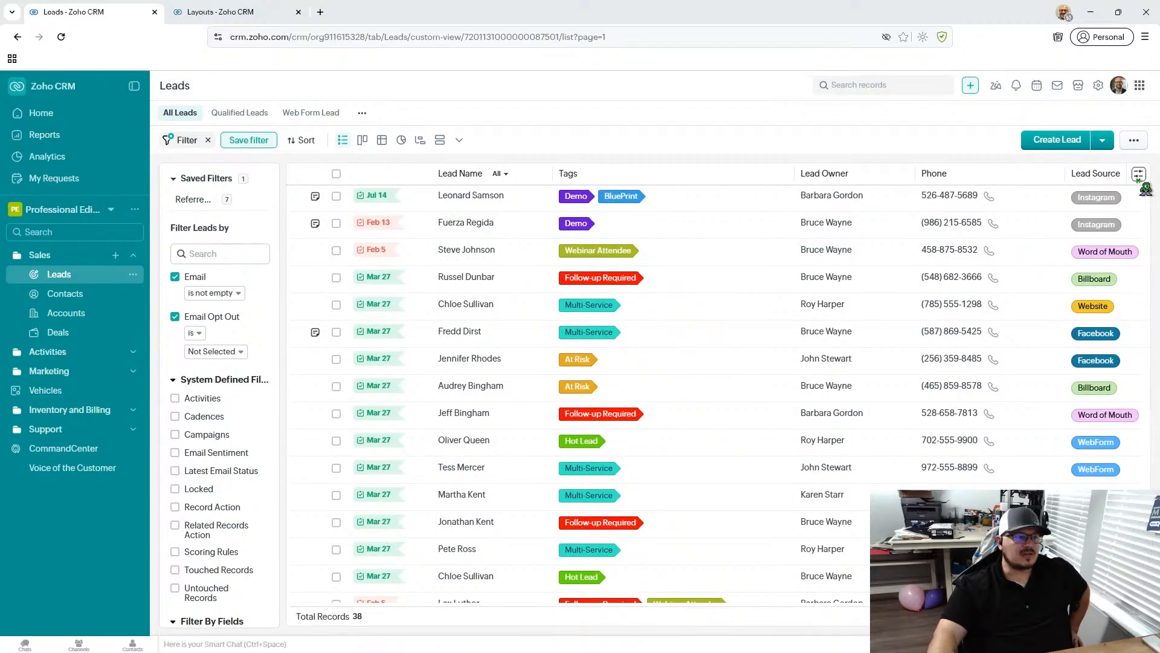
- Remove the Lead Source column from the All Leads list and save the column selection
{"action": "left_click", "coordinate": [1139, 177]}
{"action": "left_click", "coordinate": [1093, 199]}
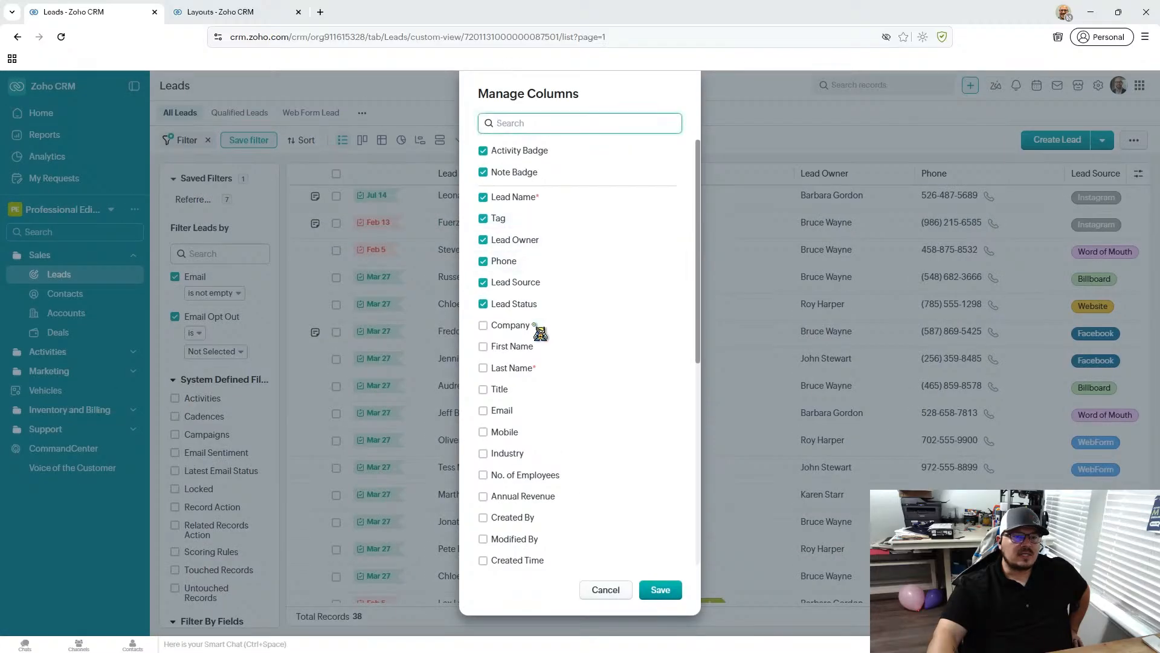
{"action": "left_click", "coordinate": [483, 282]}
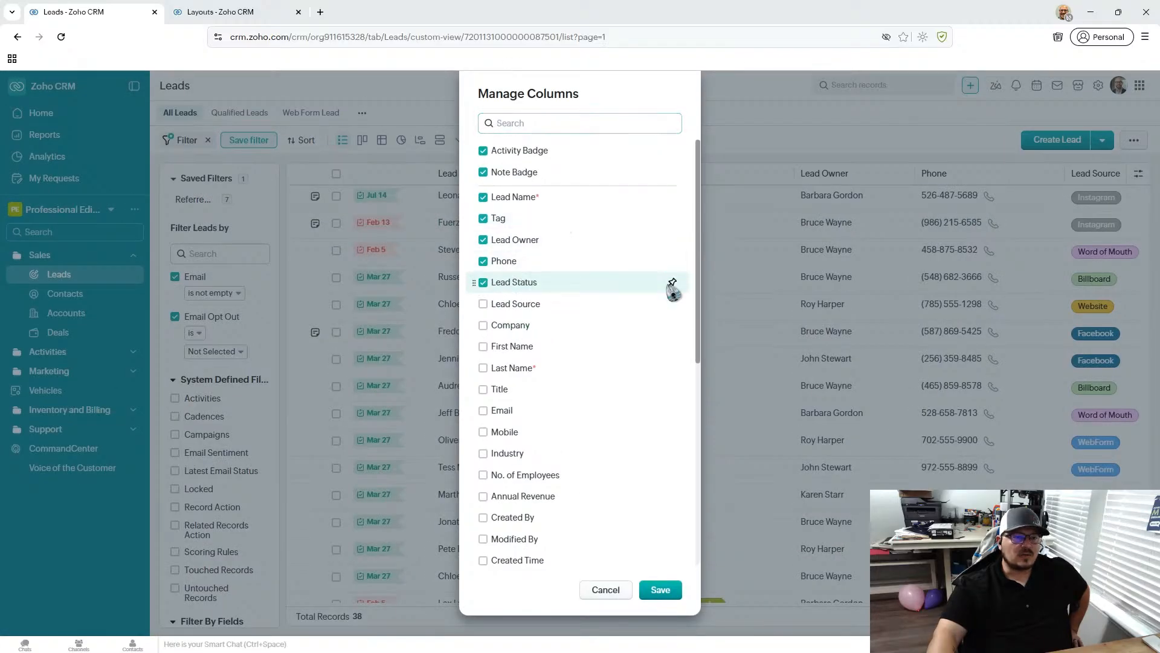
{"action": "left_click", "coordinate": [662, 592]}
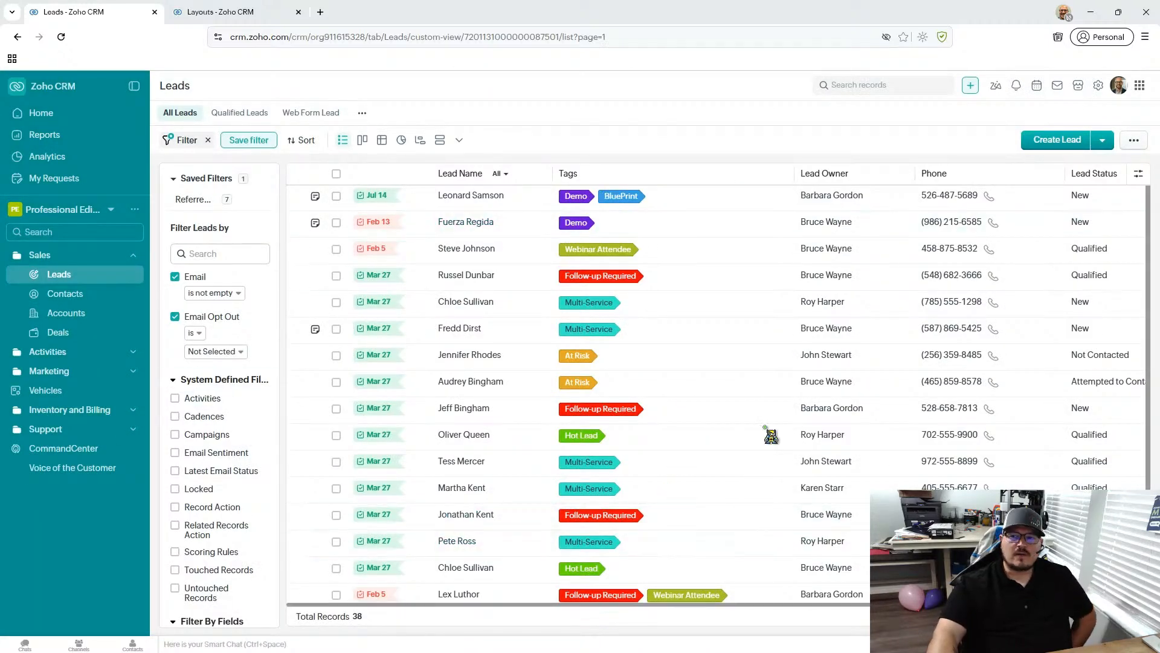
- Compare the Contacts list with the Leads list, ending on All Leads and looking through its records
{"action": "left_click", "coordinate": [82, 294]}
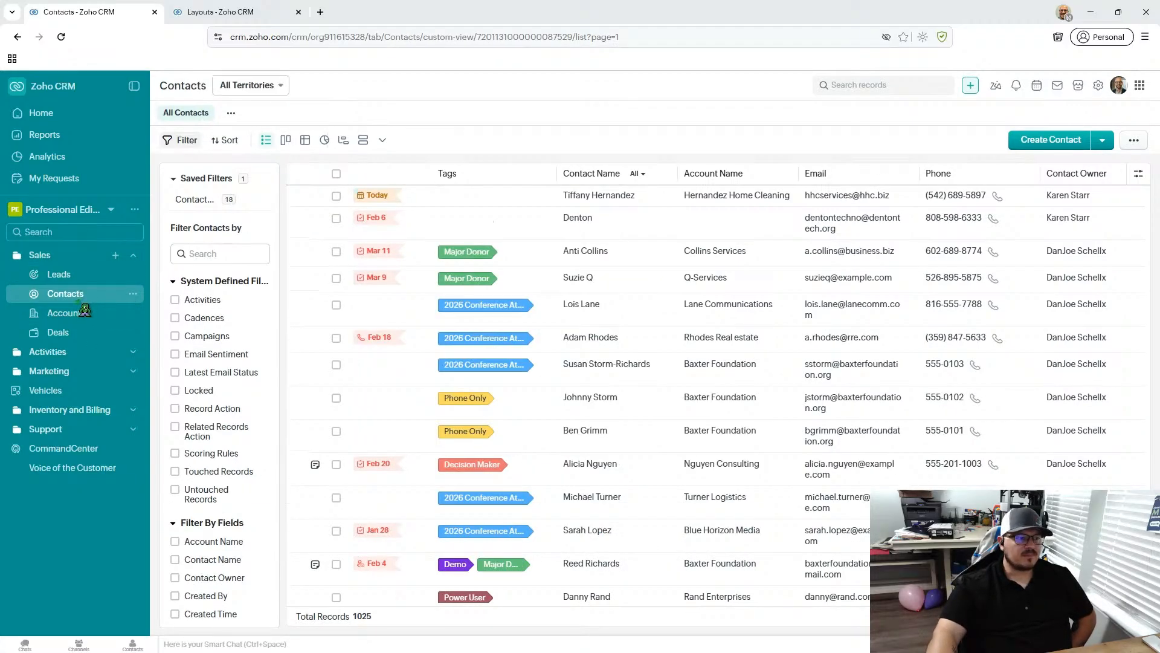
{"action": "left_click", "coordinate": [79, 279]}
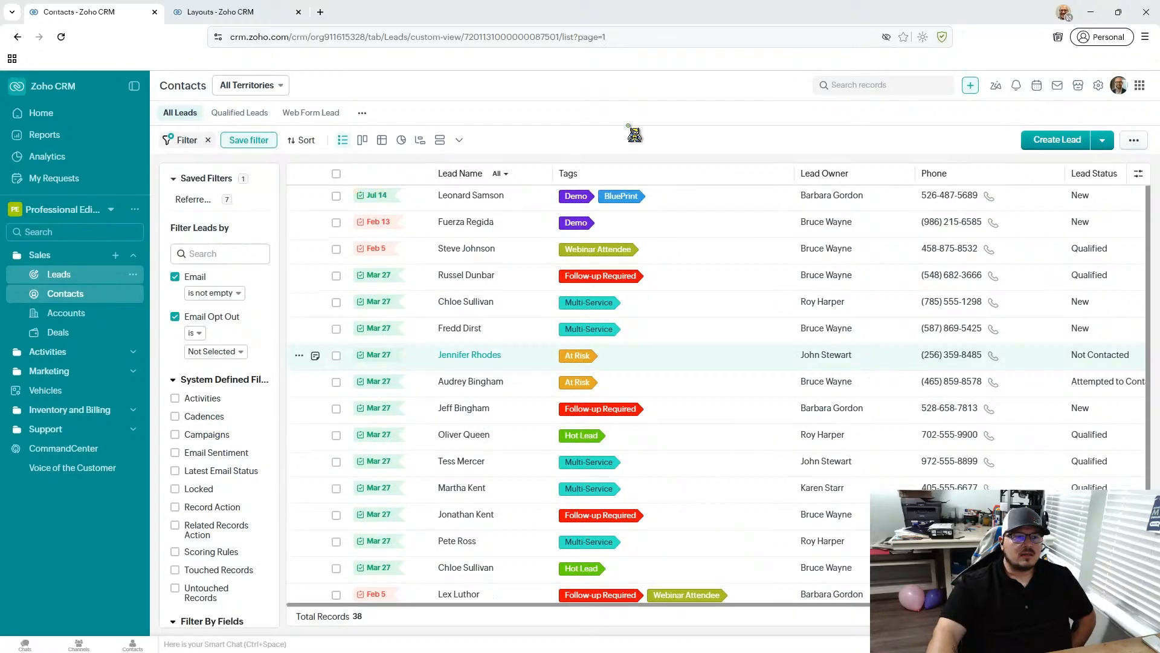
{"action": "scroll", "coordinate": [598, 304], "scroll_direction": "down", "scroll_amount": 2}
{"action": "scroll", "coordinate": [589, 297], "scroll_direction": "up", "scroll_amount": 2}
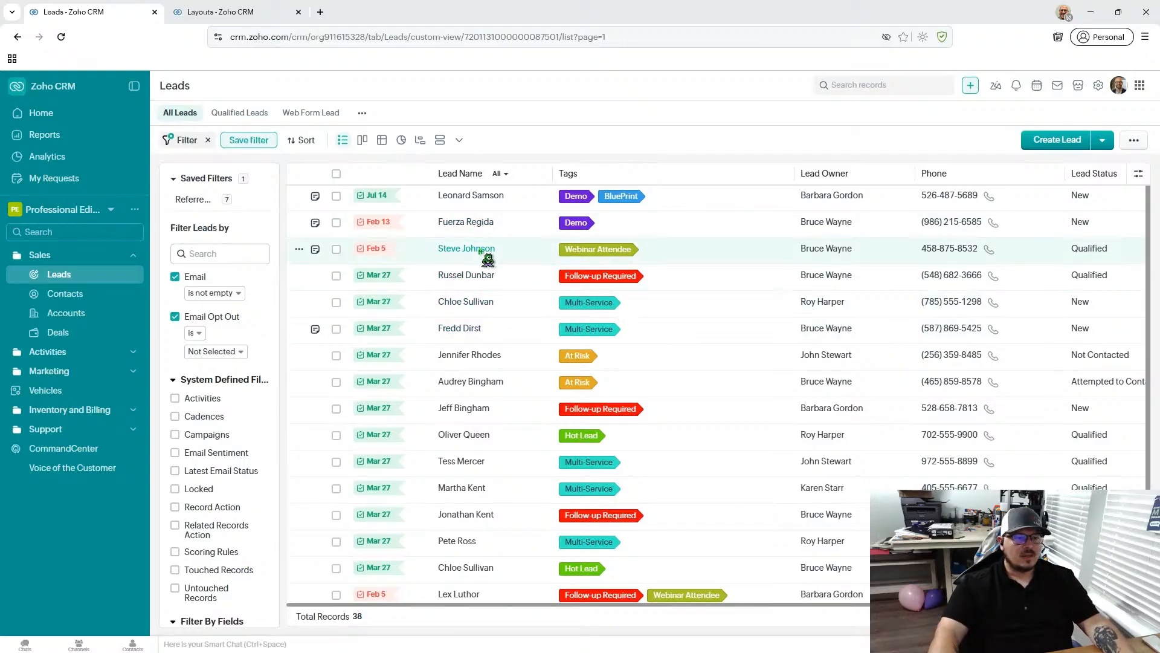
- Open the Dirt Consulting lead, which has the Multi-Service tag and a note badge, and examine its details, scoring rules, notes and open activities
{"action": "left_click", "coordinate": [458, 333]}
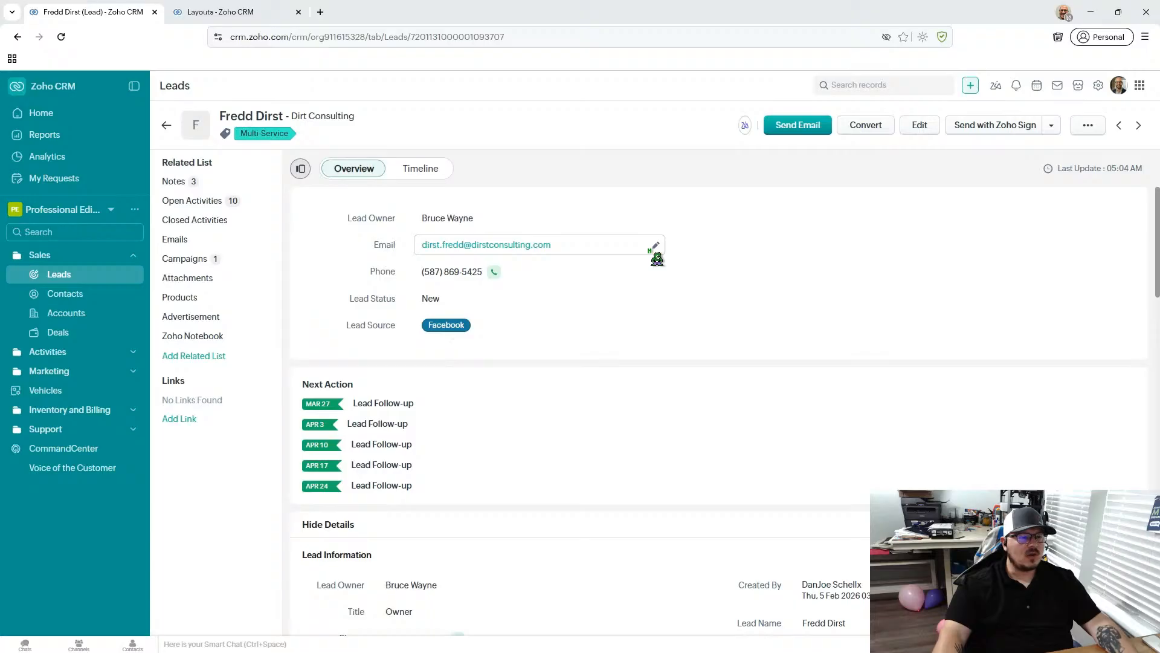
{"action": "scroll", "coordinate": [657, 258], "scroll_direction": "down", "scroll_amount": 10}
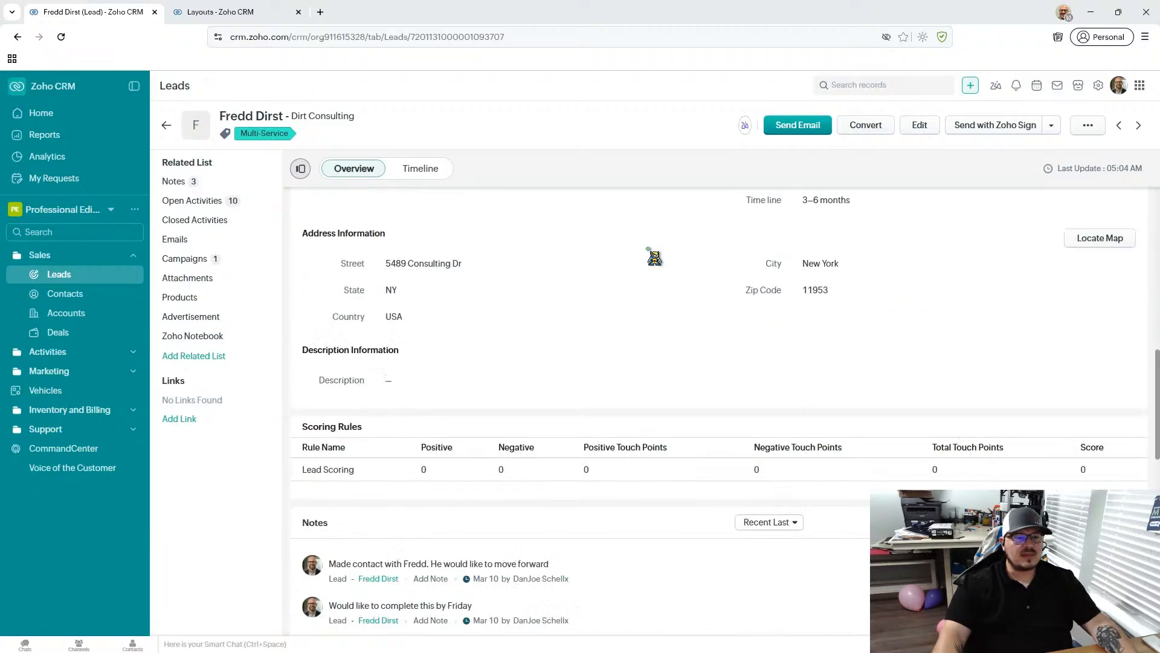
{"action": "scroll", "coordinate": [654, 257], "scroll_direction": "down", "scroll_amount": 3}
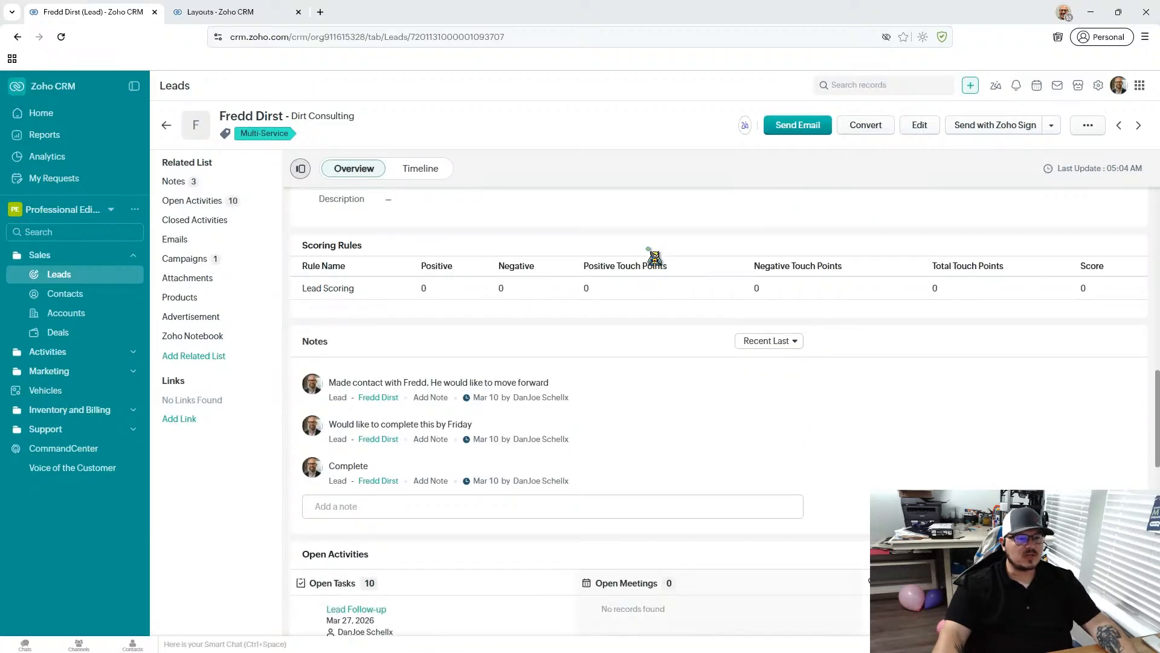
{"action": "scroll", "coordinate": [654, 257], "scroll_direction": "down", "scroll_amount": 1}
{"action": "scroll", "coordinate": [654, 258], "scroll_direction": "down", "scroll_amount": 4}
{"action": "scroll", "coordinate": [649, 248], "scroll_direction": "down", "scroll_amount": 2}
{"action": "scroll", "coordinate": [648, 249], "scroll_direction": "up", "scroll_amount": 2}
{"action": "scroll", "coordinate": [524, 355], "scroll_direction": "down", "scroll_amount": 2}
{"action": "scroll", "coordinate": [466, 291], "scroll_direction": "up", "scroll_amount": 2}
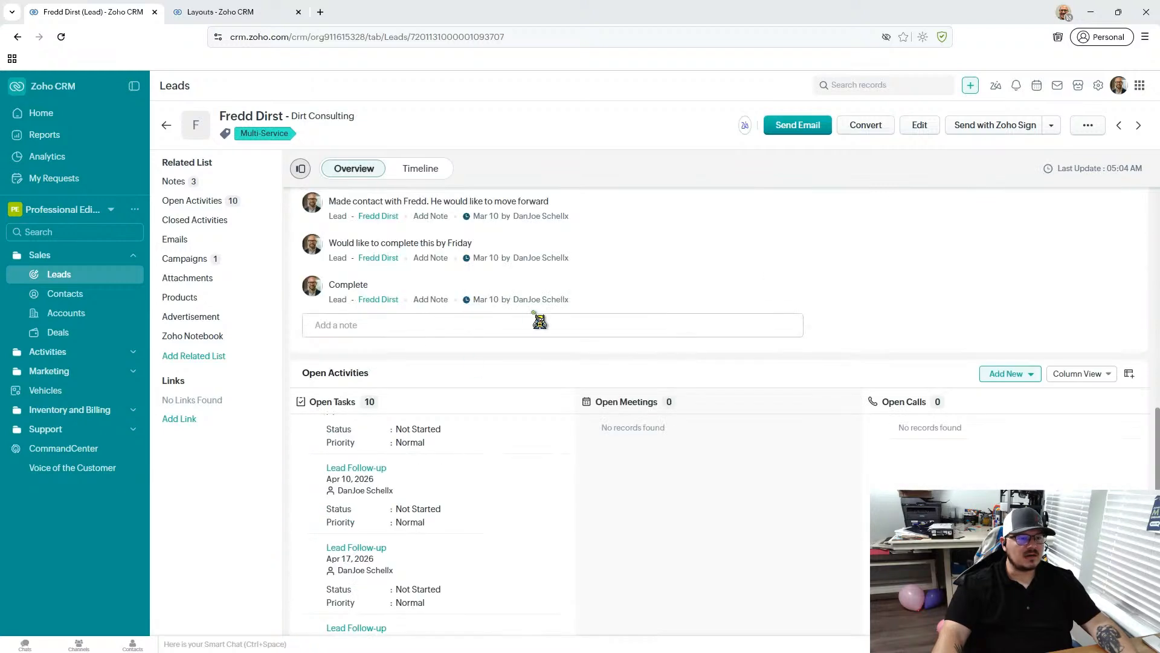
{"action": "scroll", "coordinate": [648, 247], "scroll_direction": "down", "scroll_amount": 3}
{"action": "scroll", "coordinate": [466, 349], "scroll_direction": "down", "scroll_amount": 2}
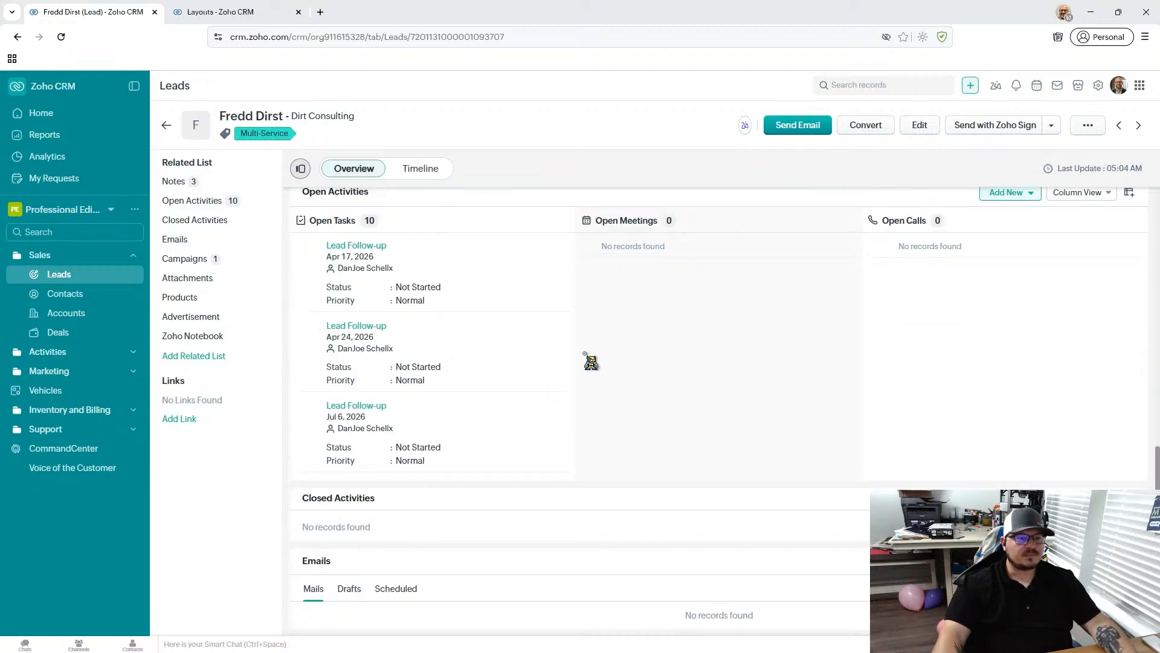
- Look through the lead's open tasks and close the Lead Follow-up task dated Mar 27, 2026
{"action": "left_click_drag", "start_coordinate": [576, 351], "coordinate": [582, 461]}
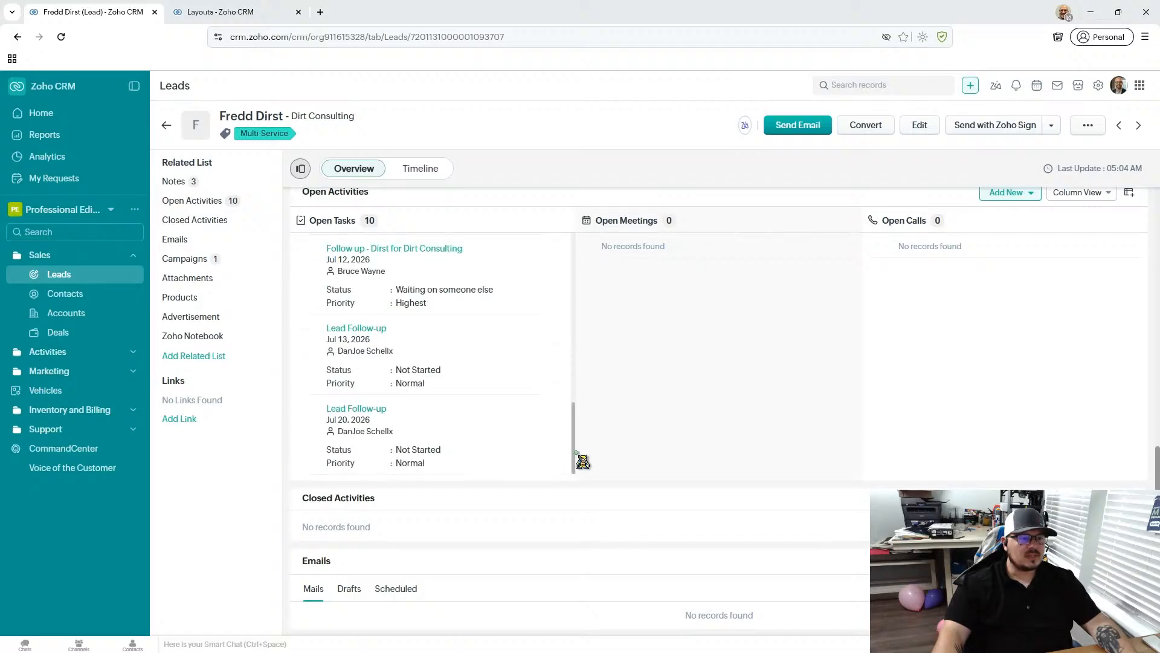
{"action": "left_click_drag", "start_coordinate": [582, 415], "coordinate": [583, 251]}
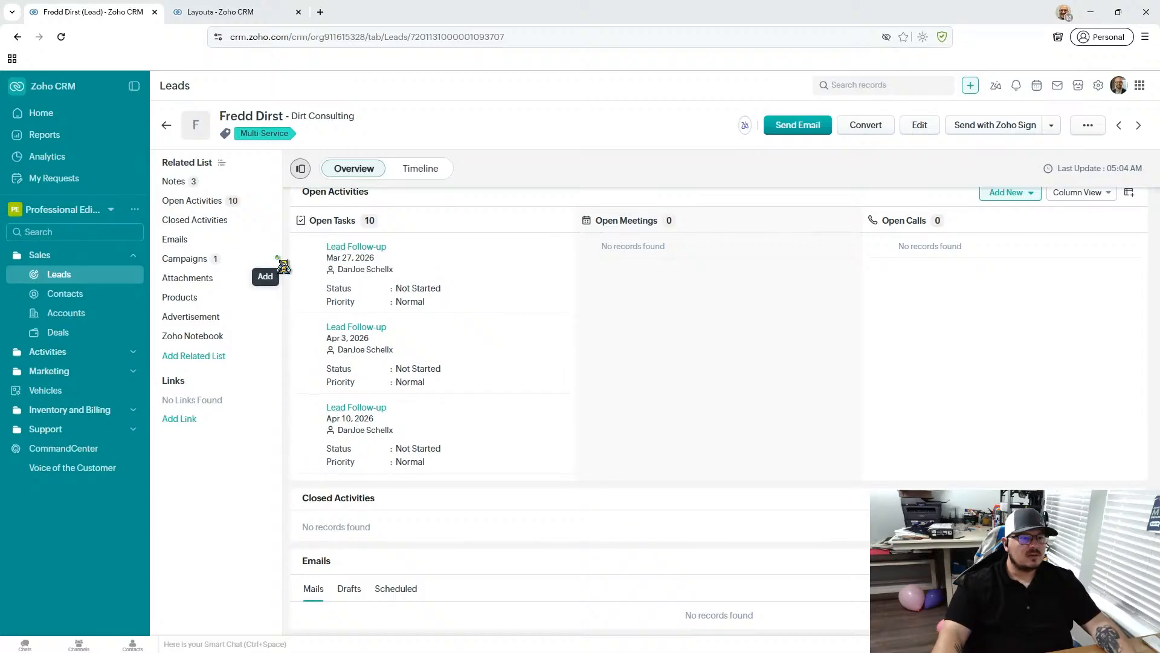
{"action": "left_click", "coordinate": [303, 248]}
{"action": "left_click", "coordinate": [302, 248]}
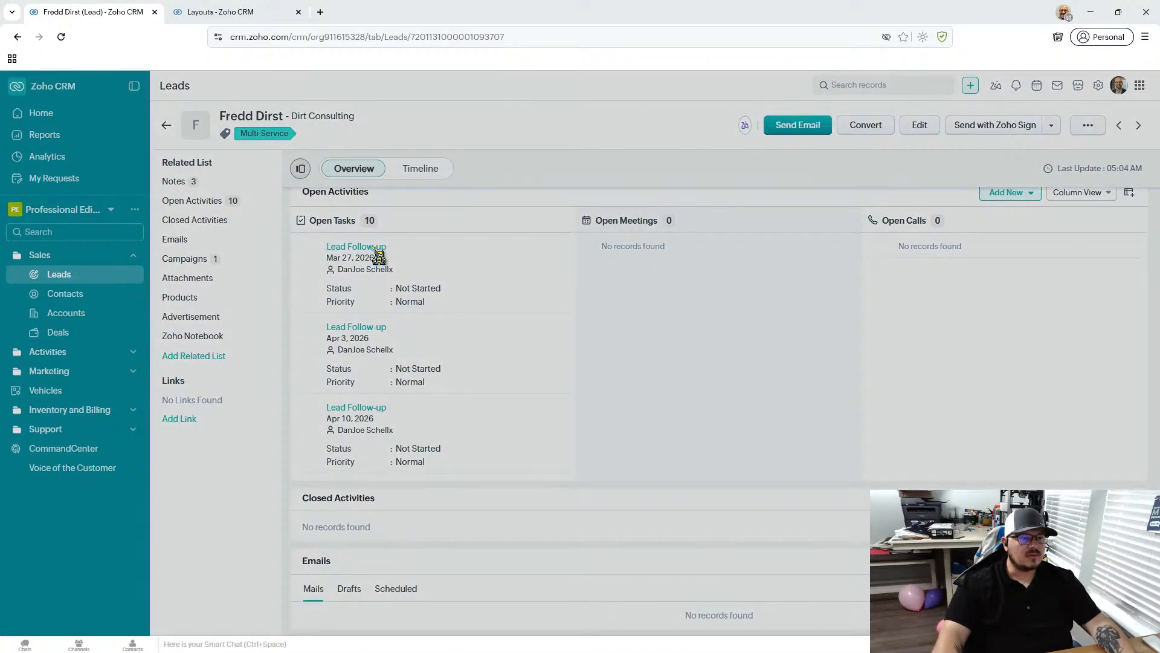
{"action": "key", "text": "Return"}
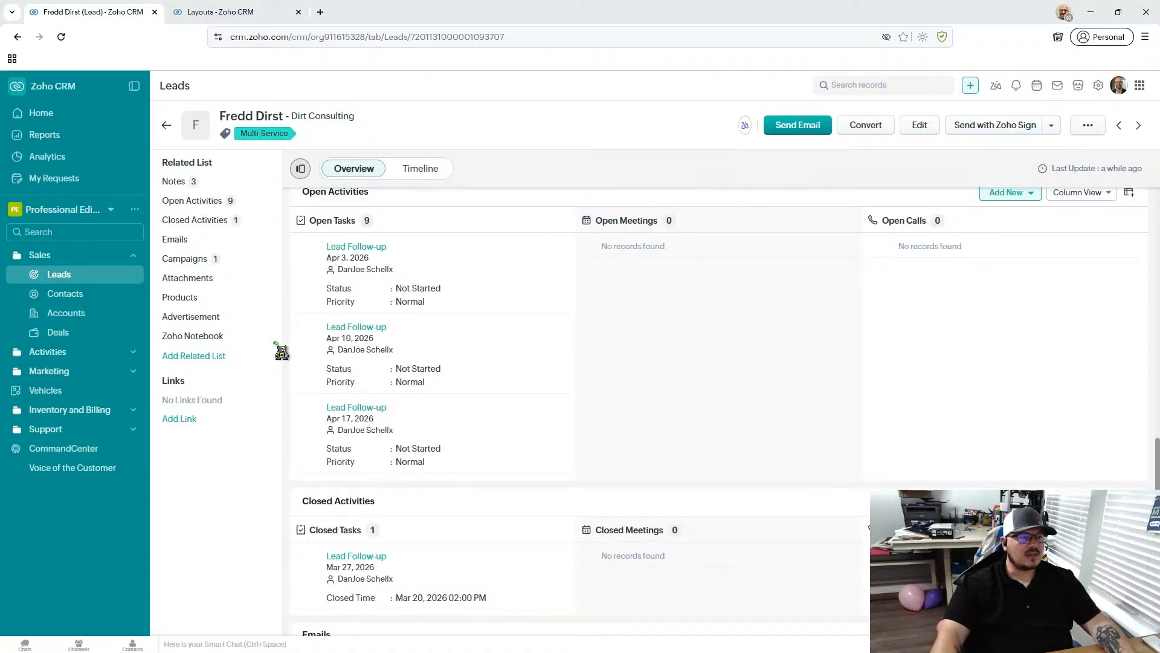
- View the lead's Campaigns related list, then return to its notes
{"action": "left_click", "coordinate": [215, 260]}
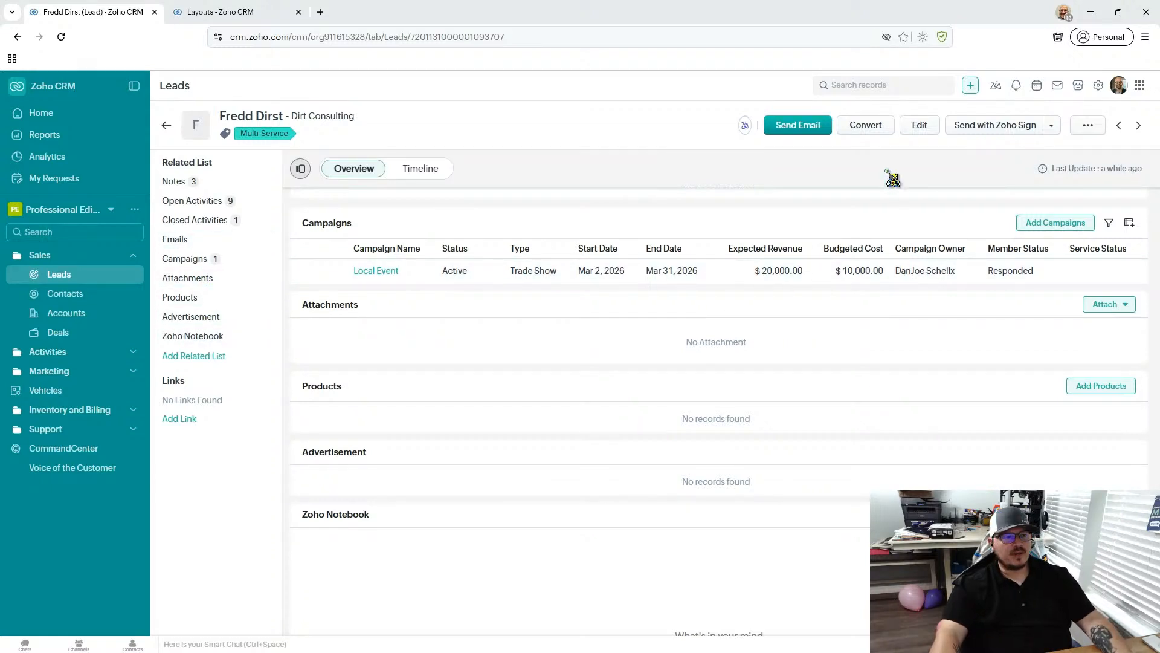
{"action": "scroll", "coordinate": [492, 324], "scroll_direction": "up", "scroll_amount": 20}
{"action": "scroll", "coordinate": [494, 326], "scroll_direction": "down", "scroll_amount": 8}
{"action": "scroll", "coordinate": [495, 326], "scroll_direction": "down", "scroll_amount": 1}
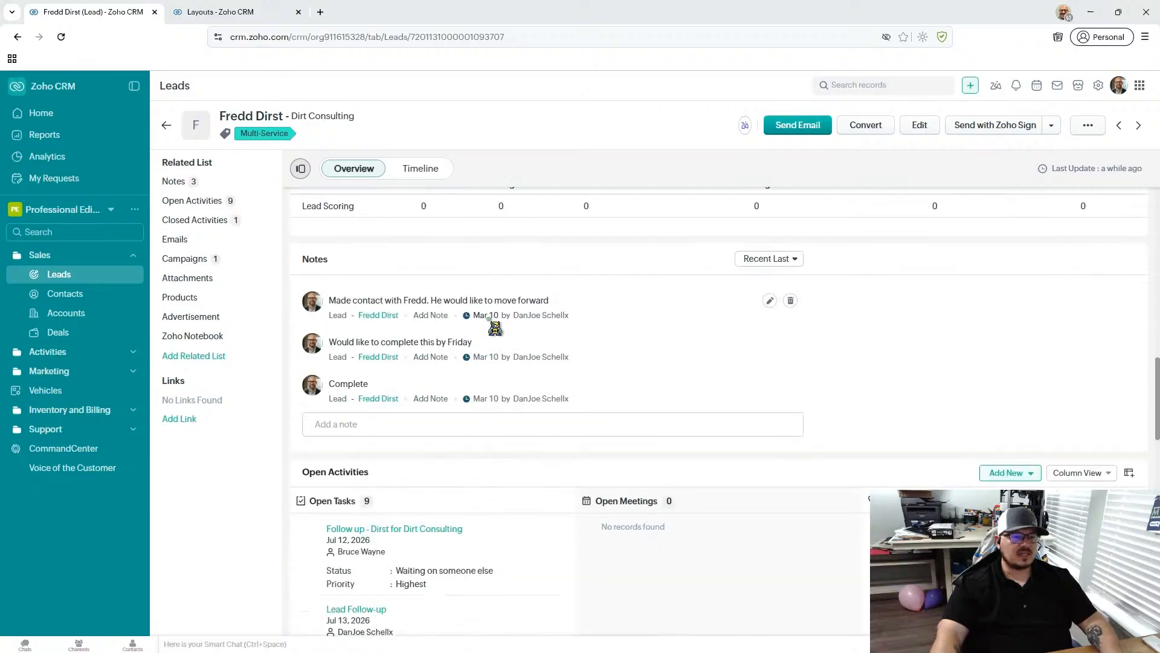
- Add a note saying the lead, by full name, "is ready to purchase", mention the colleague whose name starts with "bru", and save it
{"action": "left_click", "coordinate": [434, 423]}
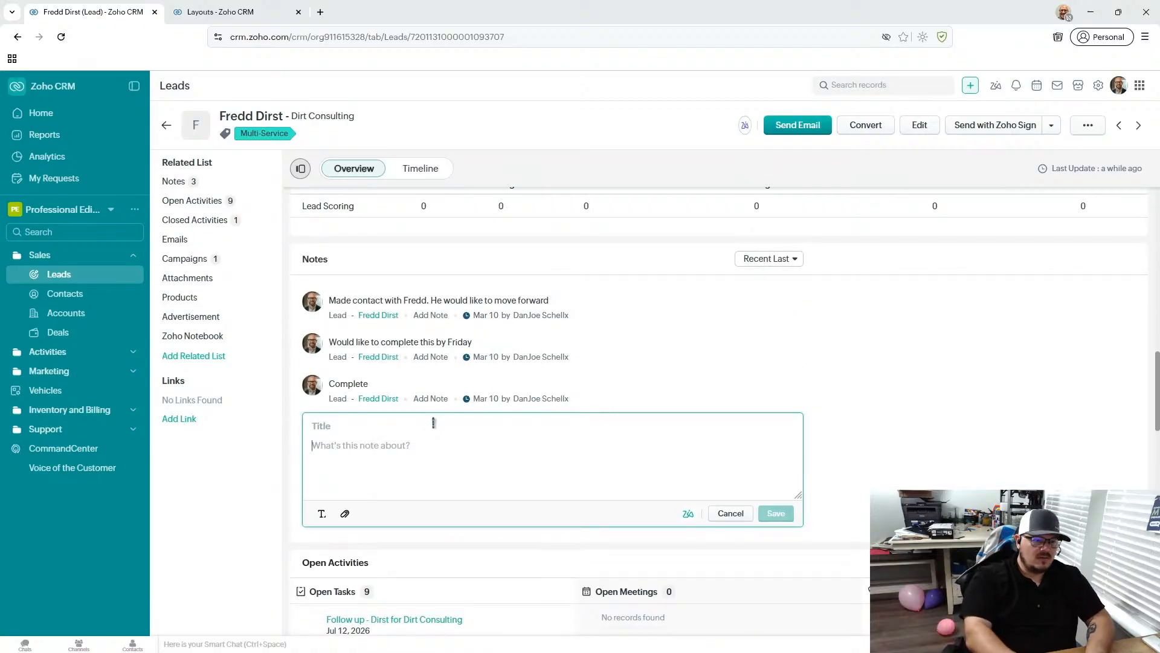
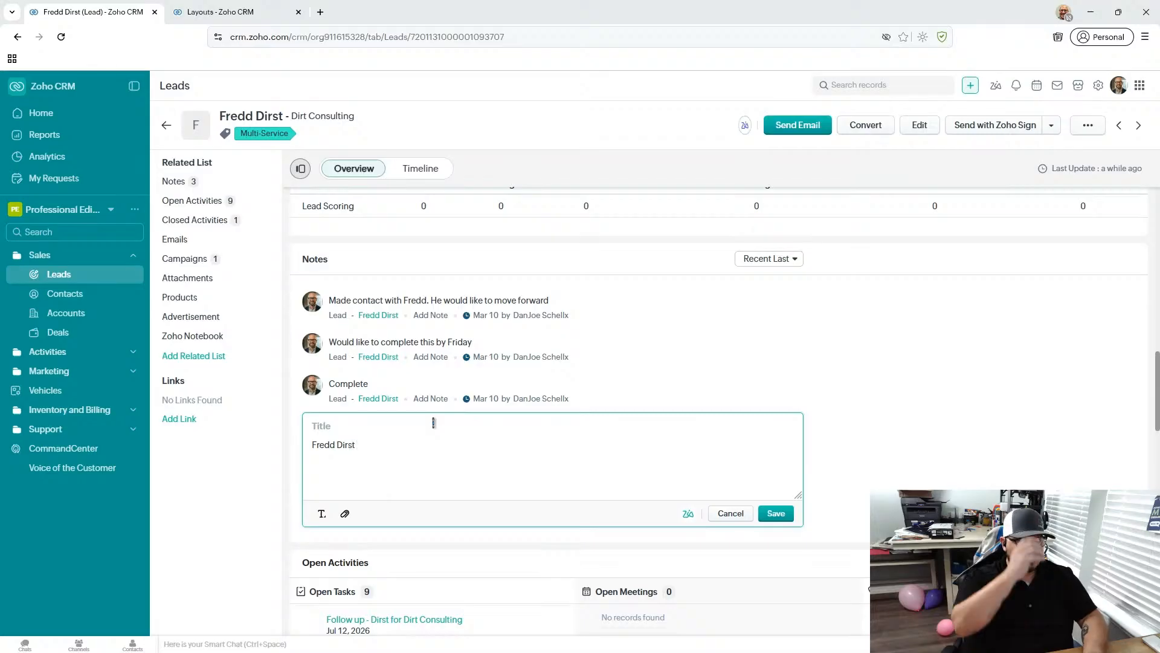
{"action": "type", "text": " is ready"}
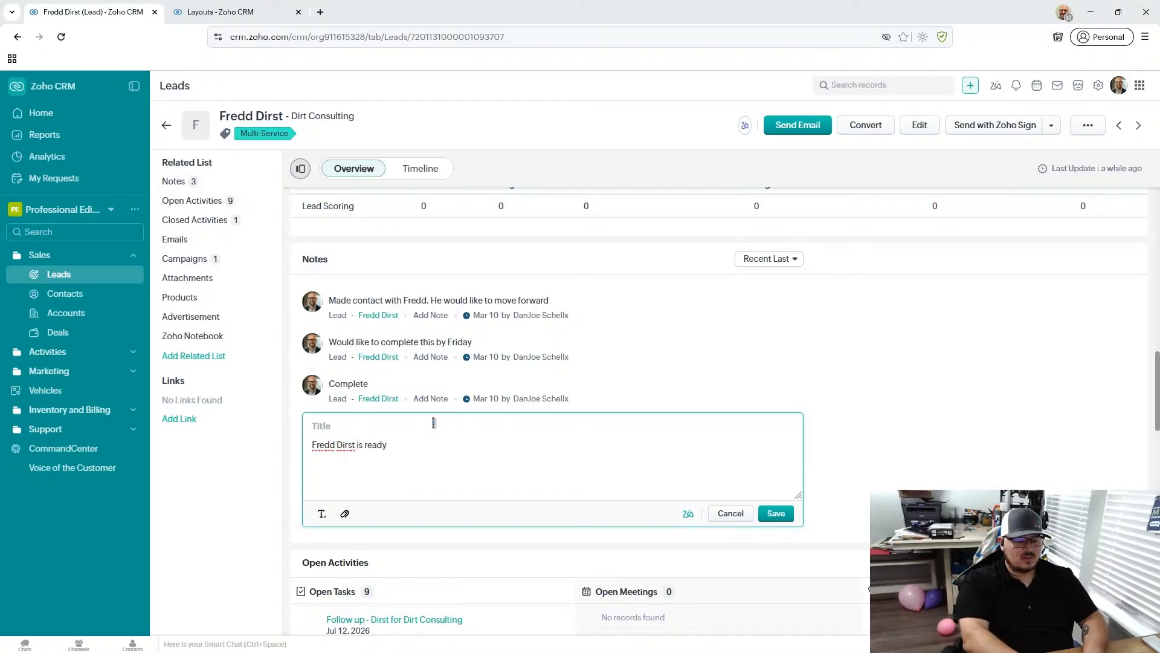
{"action": "type", "text": " to purchase"}
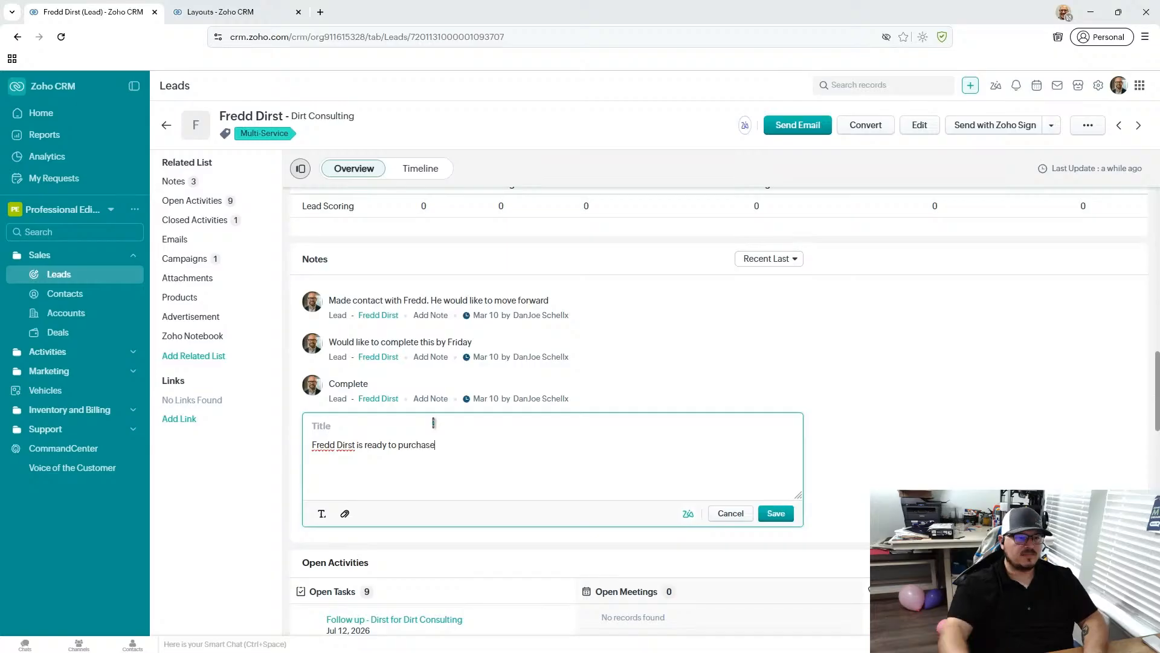
{"action": "type", "text": " @"}
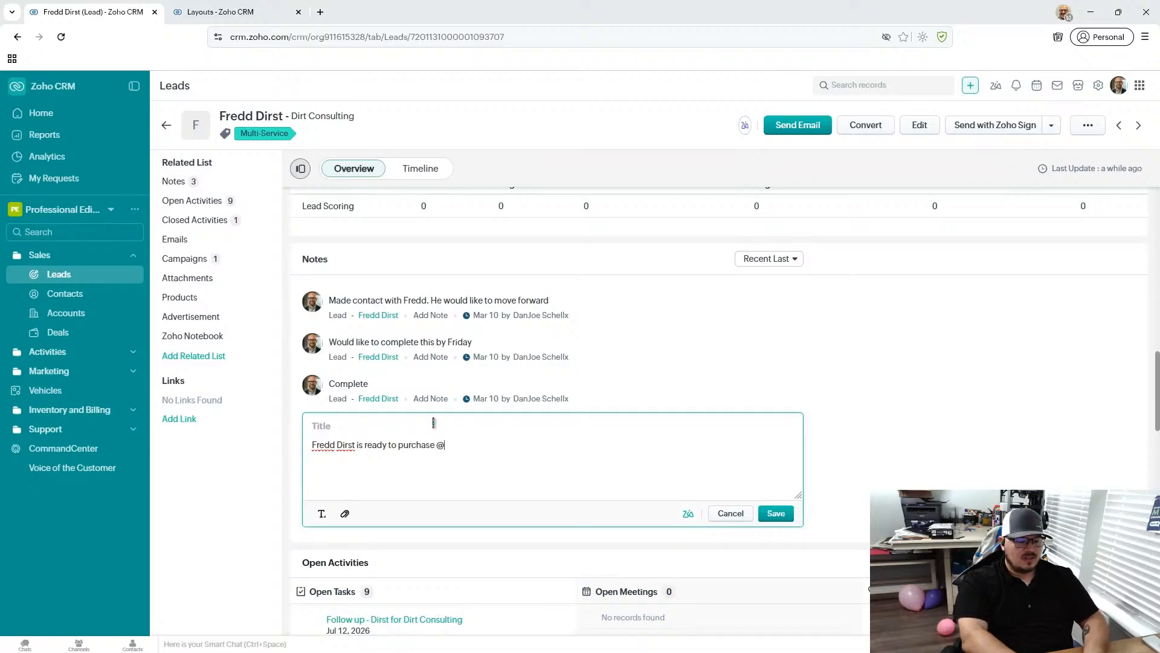
{"action": "type", "text": "bruce"}
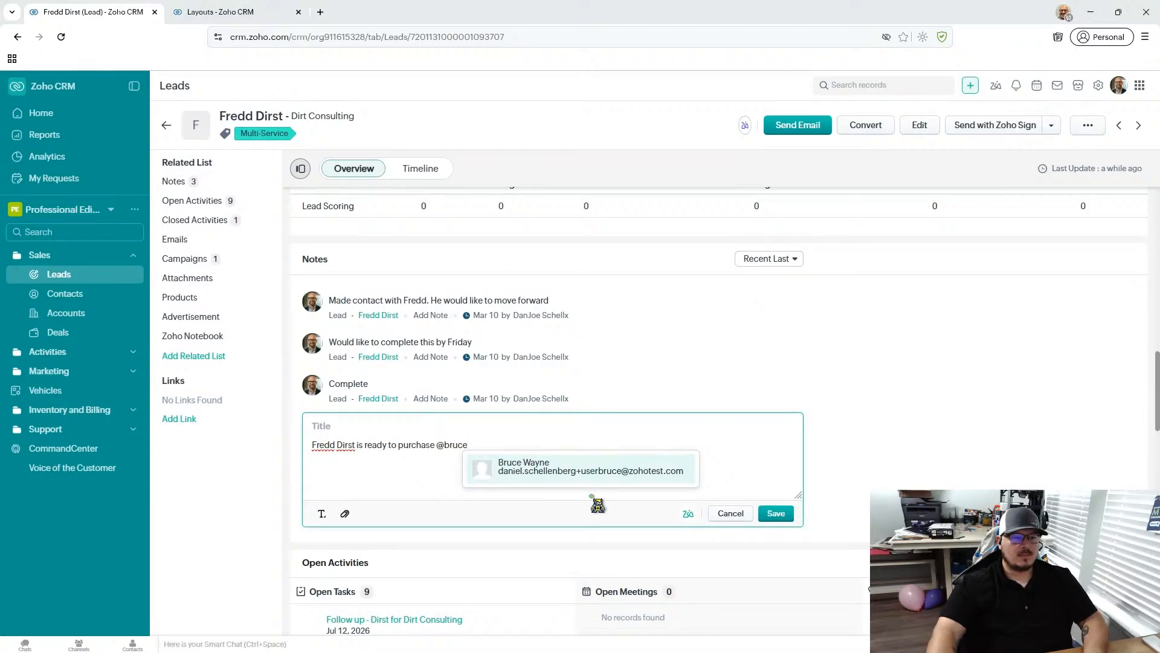
{"action": "left_click", "coordinate": [601, 469]}
{"action": "left_click", "coordinate": [769, 515]}
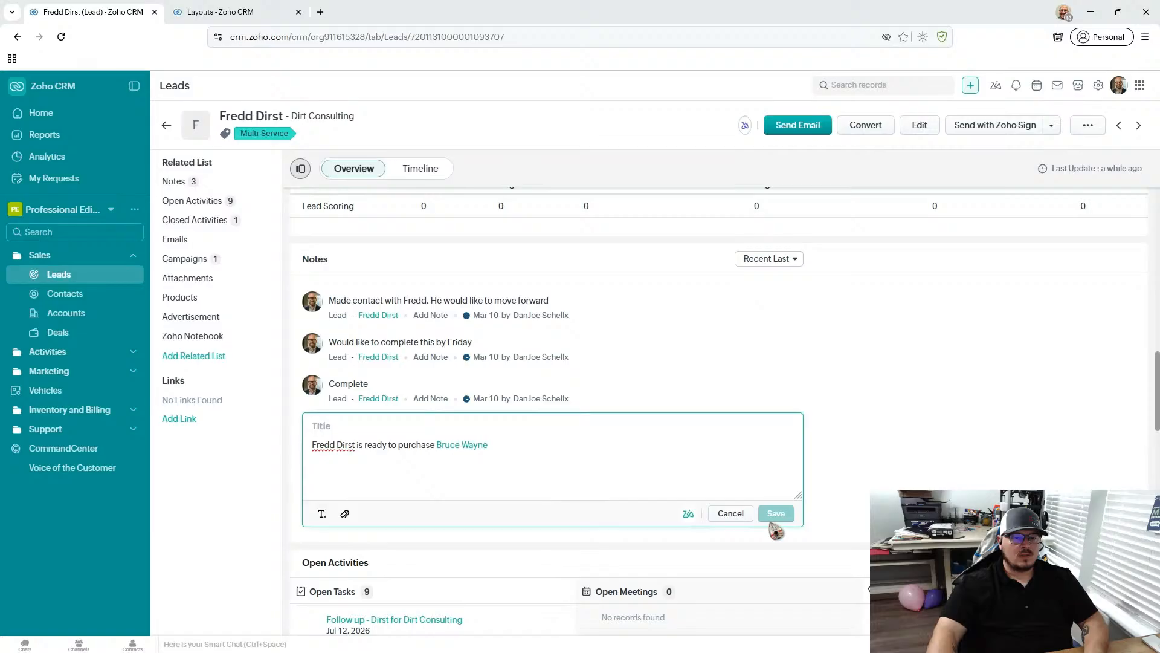
- Start converting the lead with a new deal for the account, named "Dirt Consulting - IT Consulting Deal"
{"action": "left_click", "coordinate": [864, 130]}
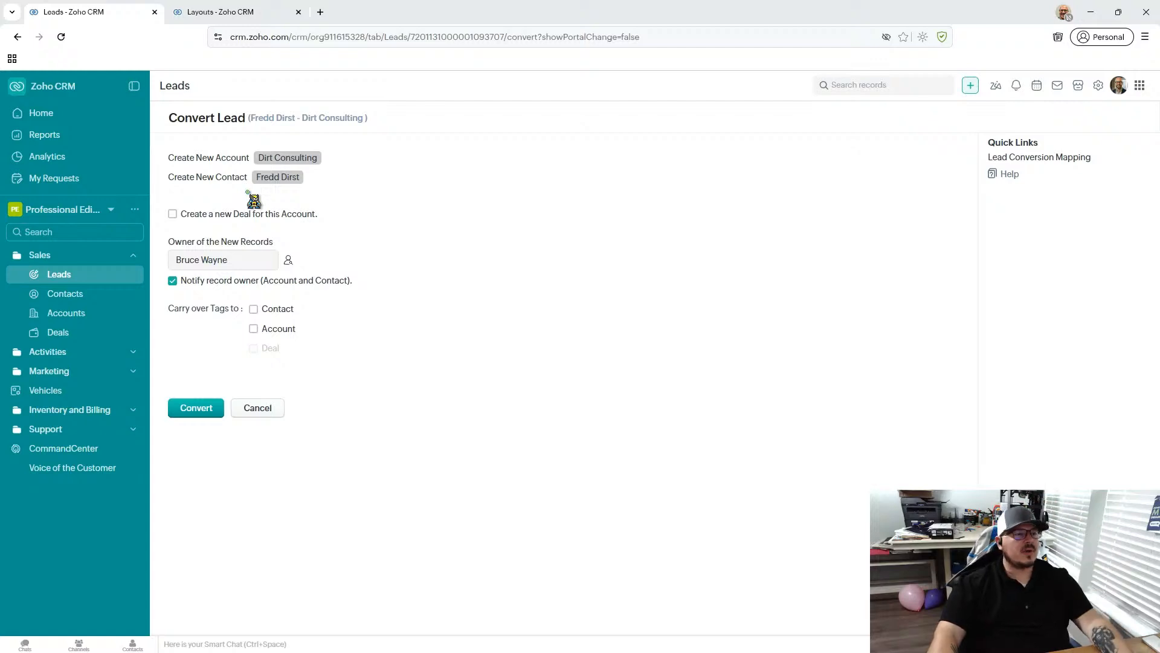
{"action": "left_click", "coordinate": [173, 215]}
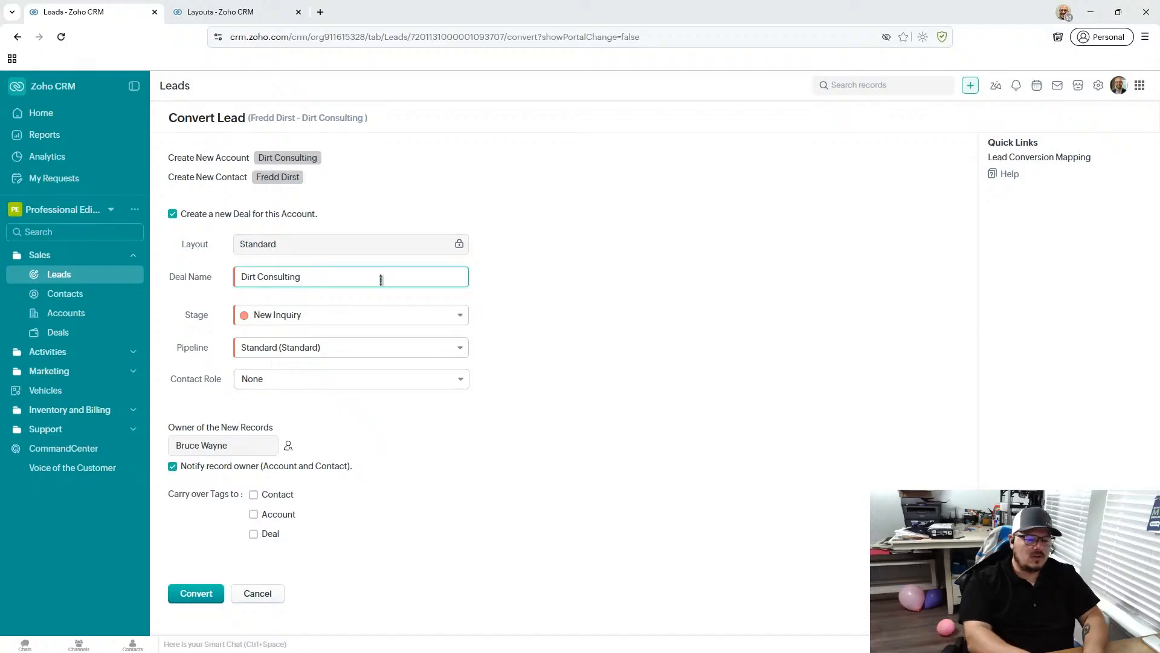
{"action": "type", "text": "-"}
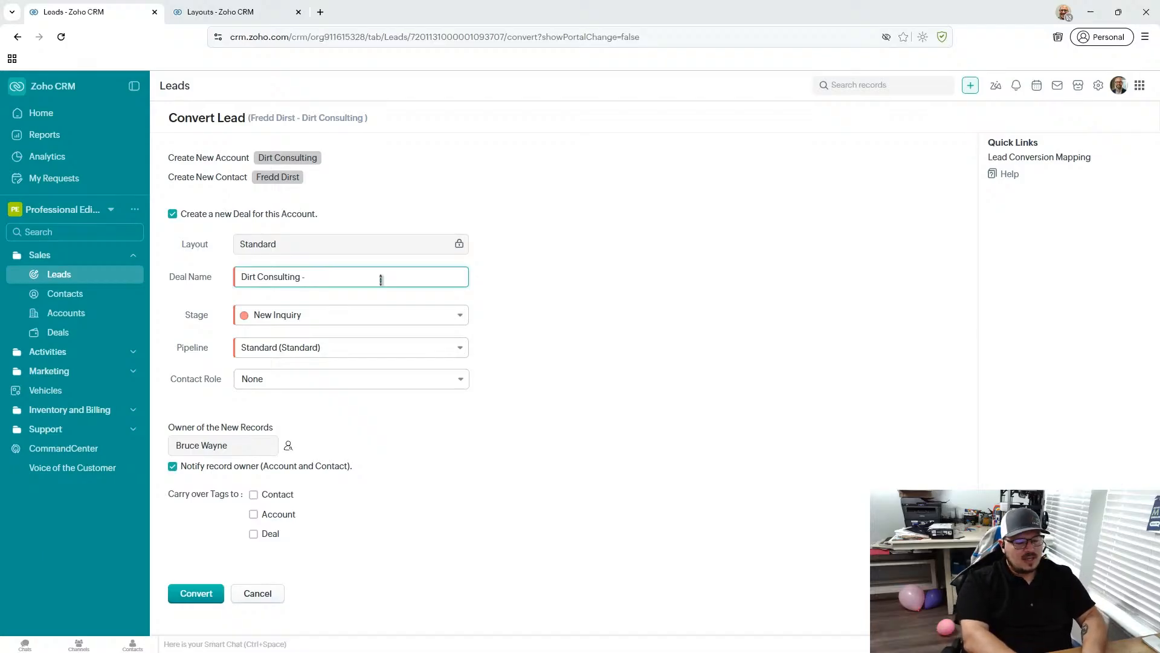
{"action": "type", "text": " IT Consulting Deal"}
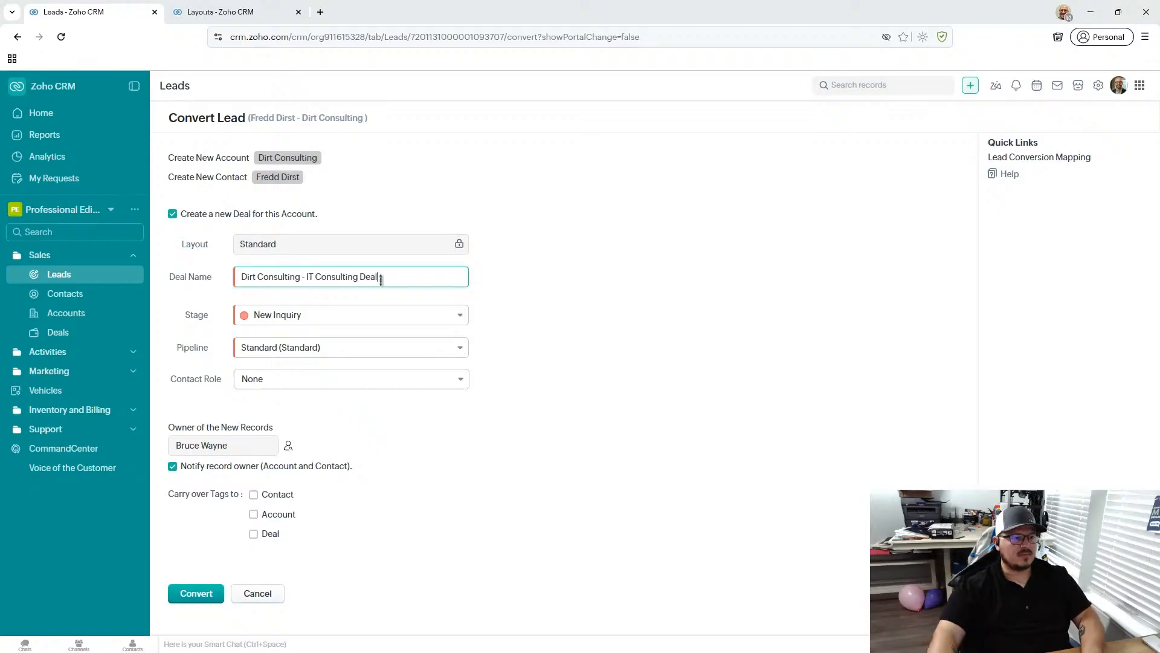
- Examine the deal stages offered for the Standard pipeline and the list of available pipelines, keeping the current selections
{"action": "left_click", "coordinate": [340, 319]}
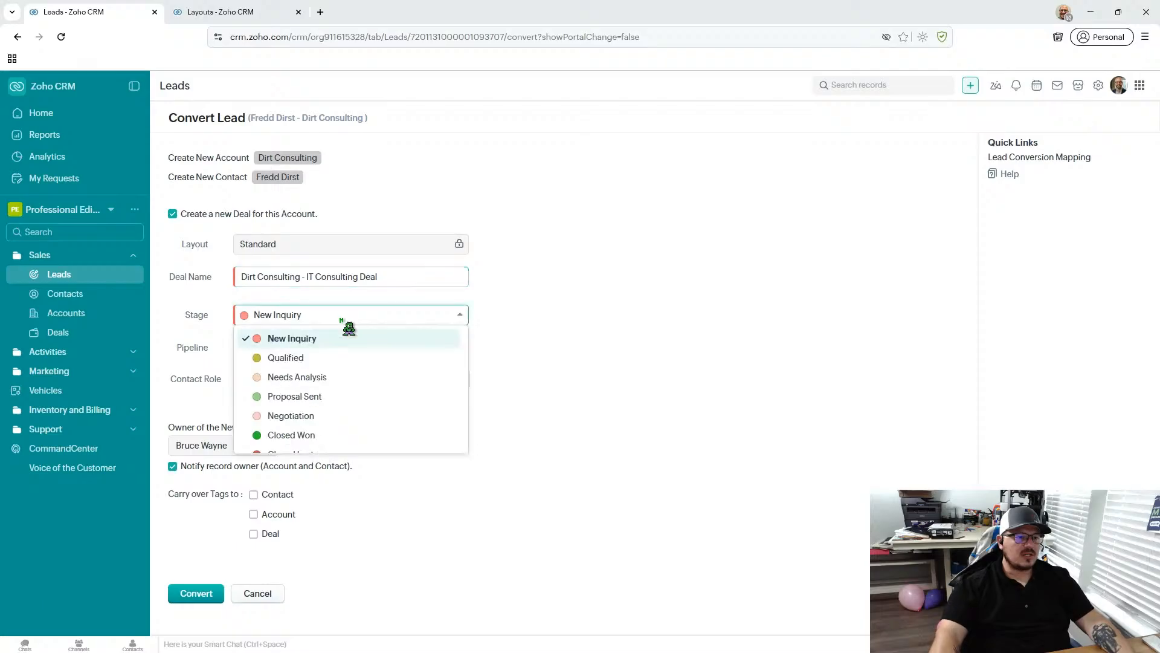
{"action": "left_click", "coordinate": [566, 312]}
{"action": "left_click", "coordinate": [314, 350]}
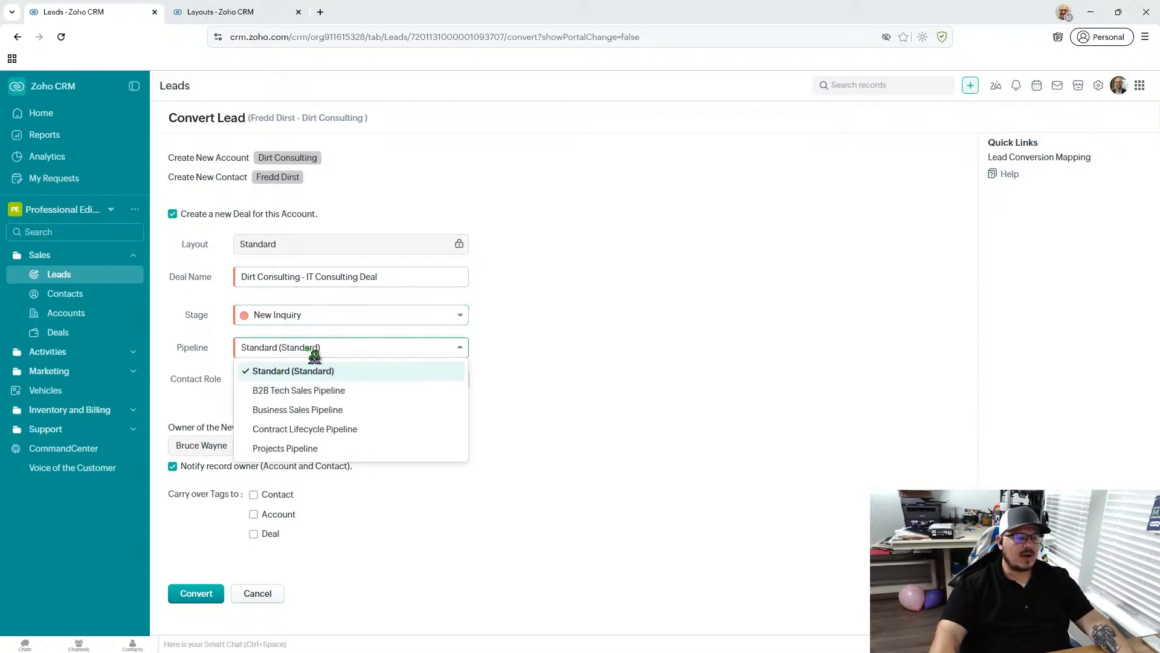
{"action": "left_click", "coordinate": [567, 352]}
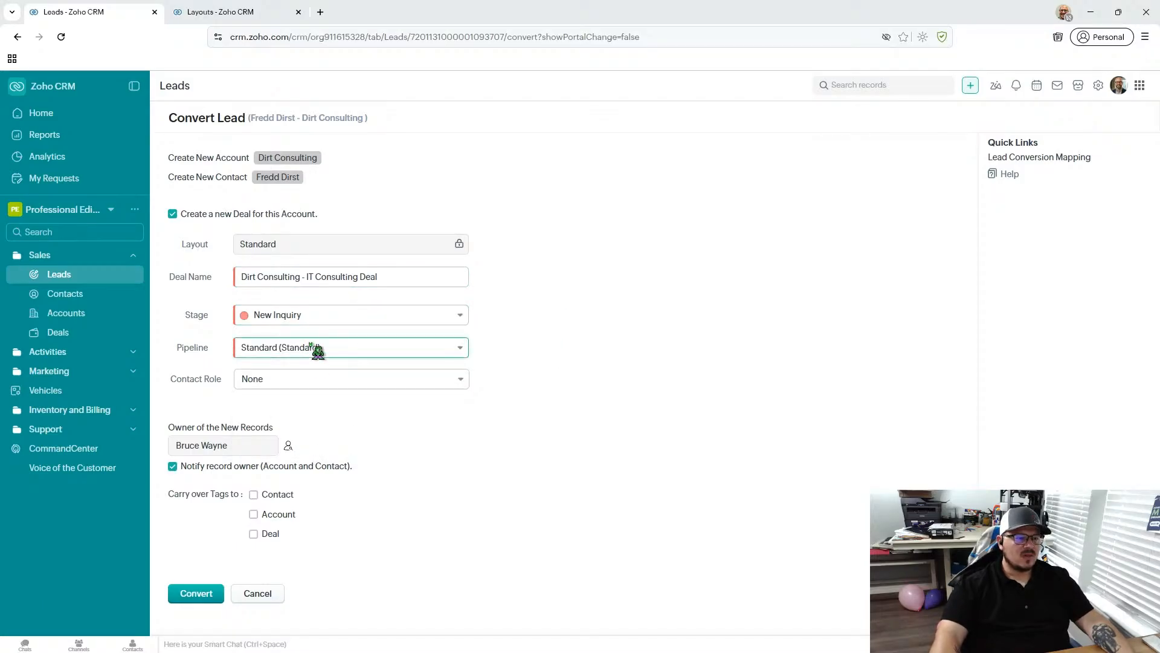
{"action": "left_click", "coordinate": [314, 316]}
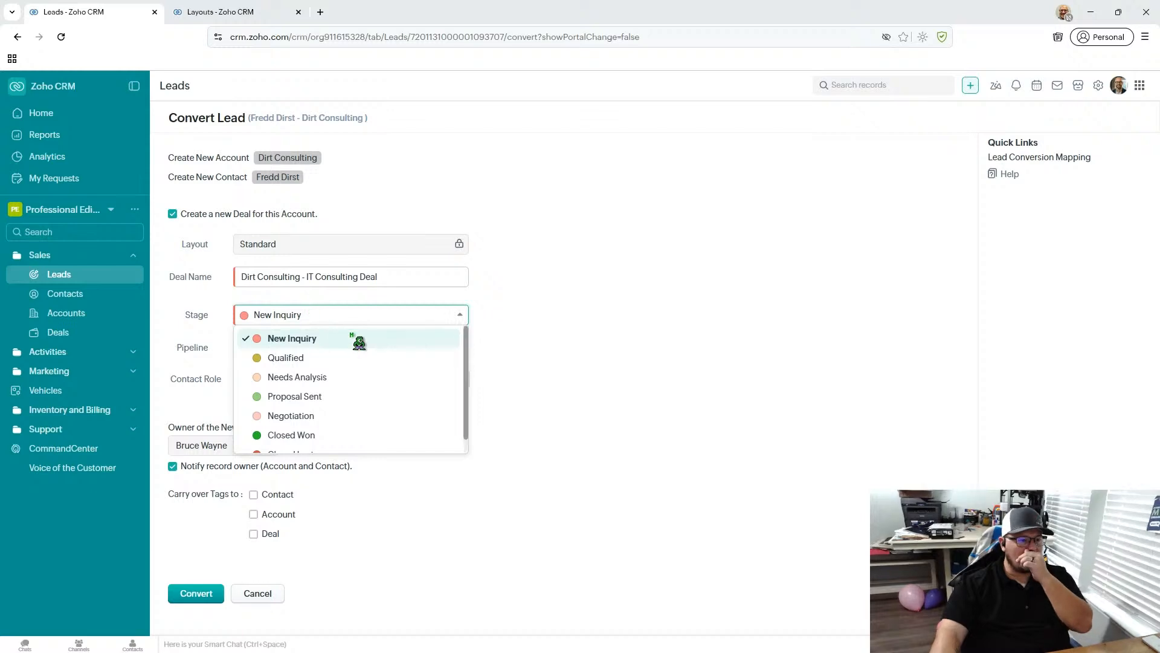
{"action": "left_click", "coordinate": [510, 344]}
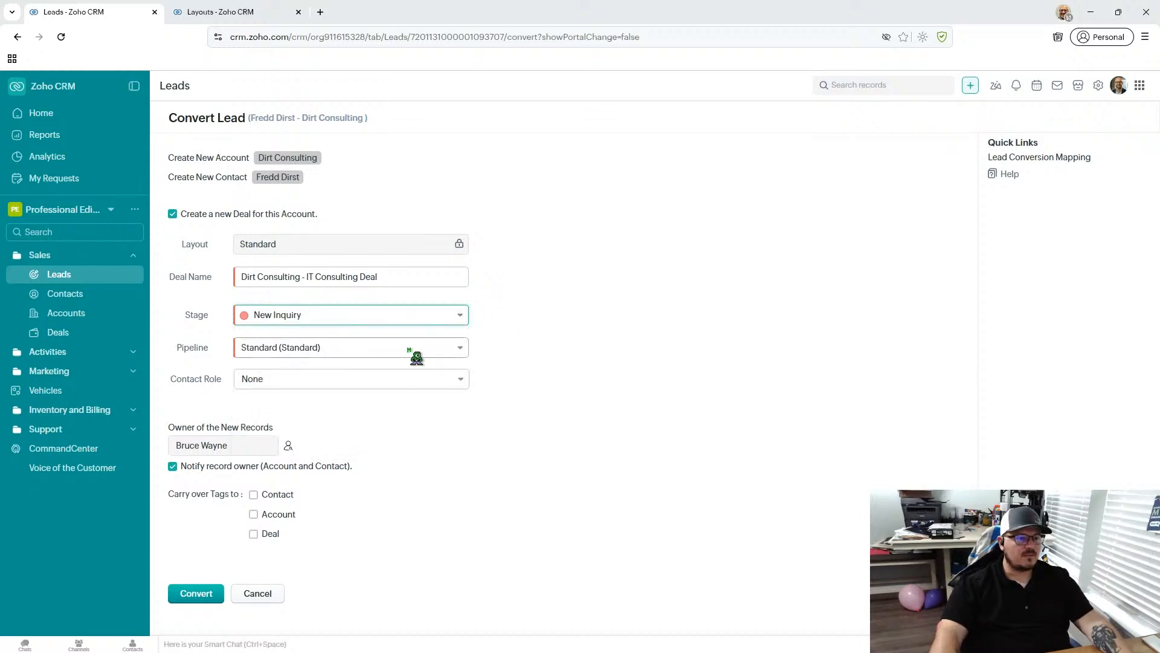
{"action": "left_click", "coordinate": [310, 314]}
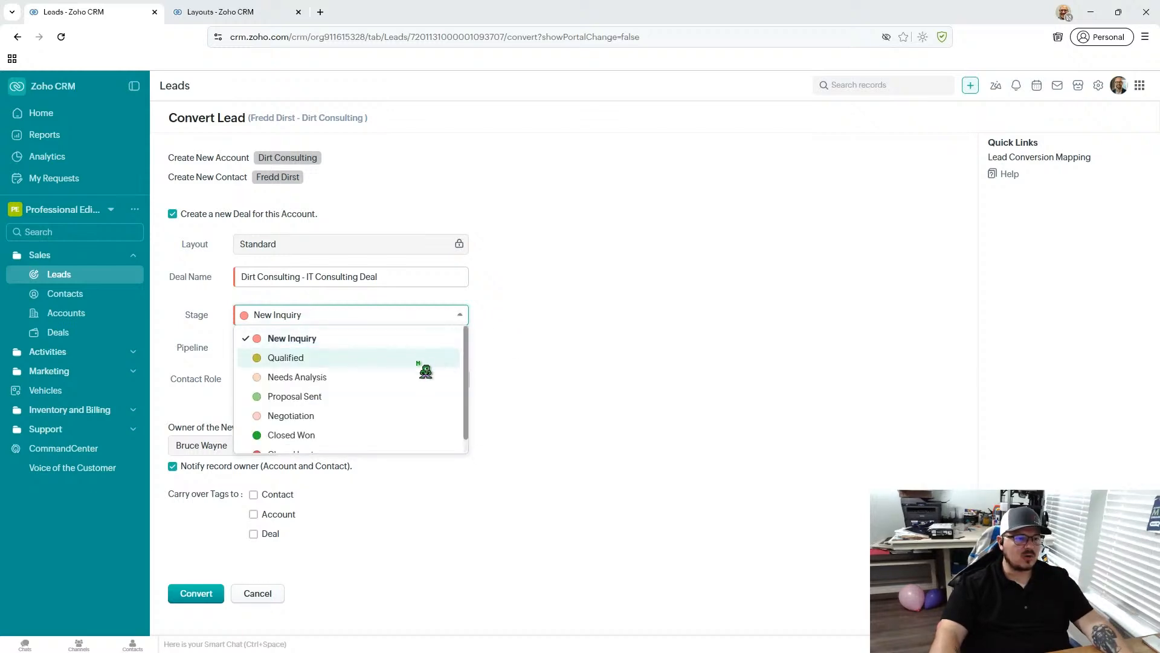
{"action": "scroll", "coordinate": [423, 372], "scroll_direction": "down", "scroll_amount": 1}
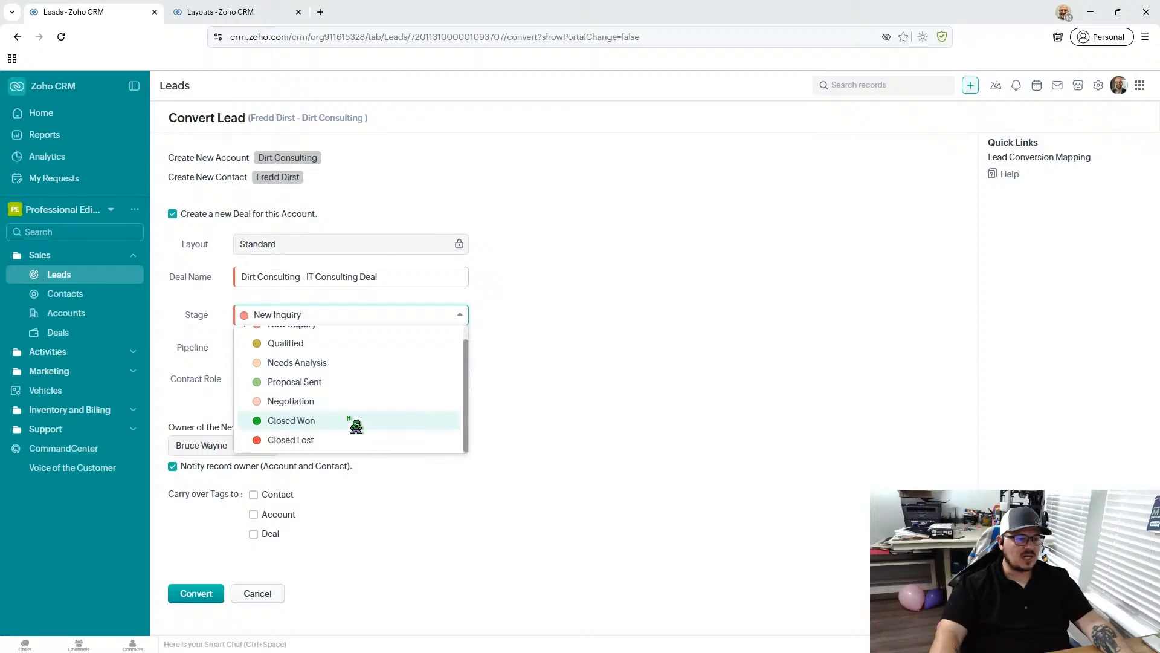
{"action": "left_click", "coordinate": [685, 358]}
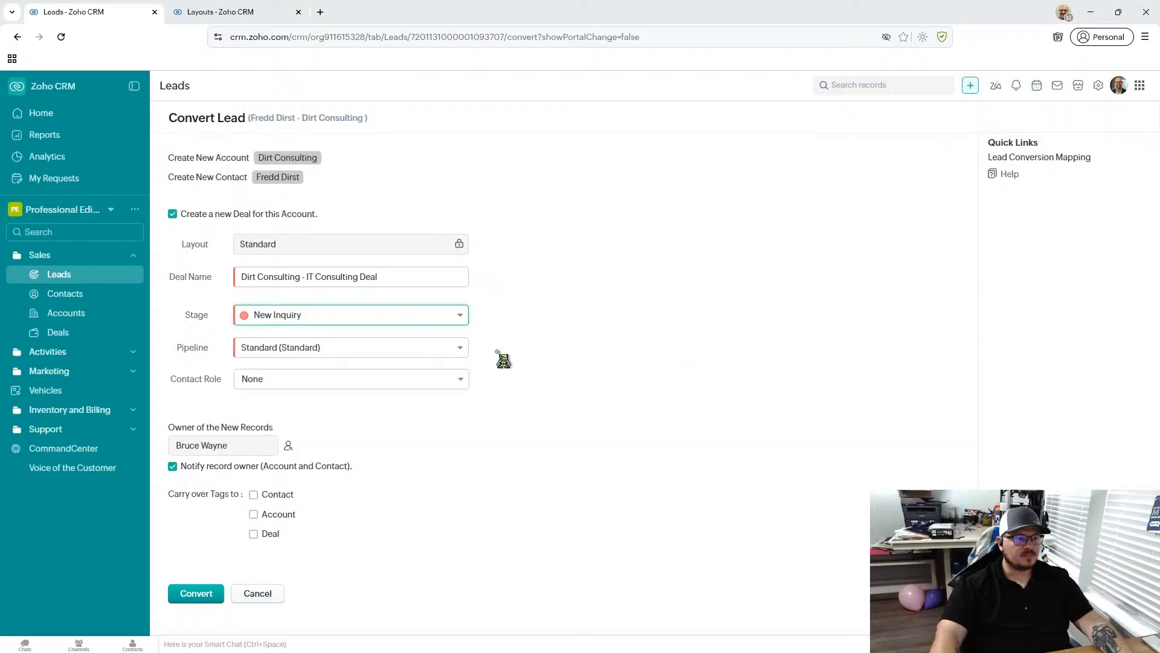
- Set the new deal's pipeline to B2B Tech Sales Pipeline and its stage to Solution Scoping & Architecture
{"action": "left_click", "coordinate": [292, 353]}
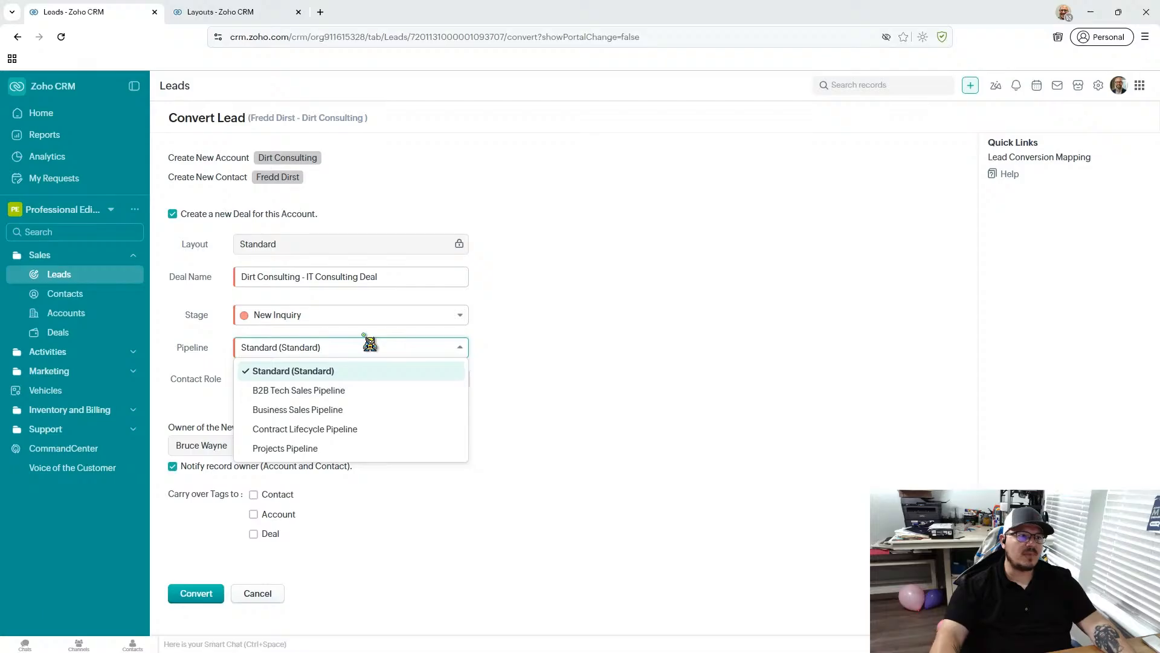
{"action": "left_click", "coordinate": [342, 394]}
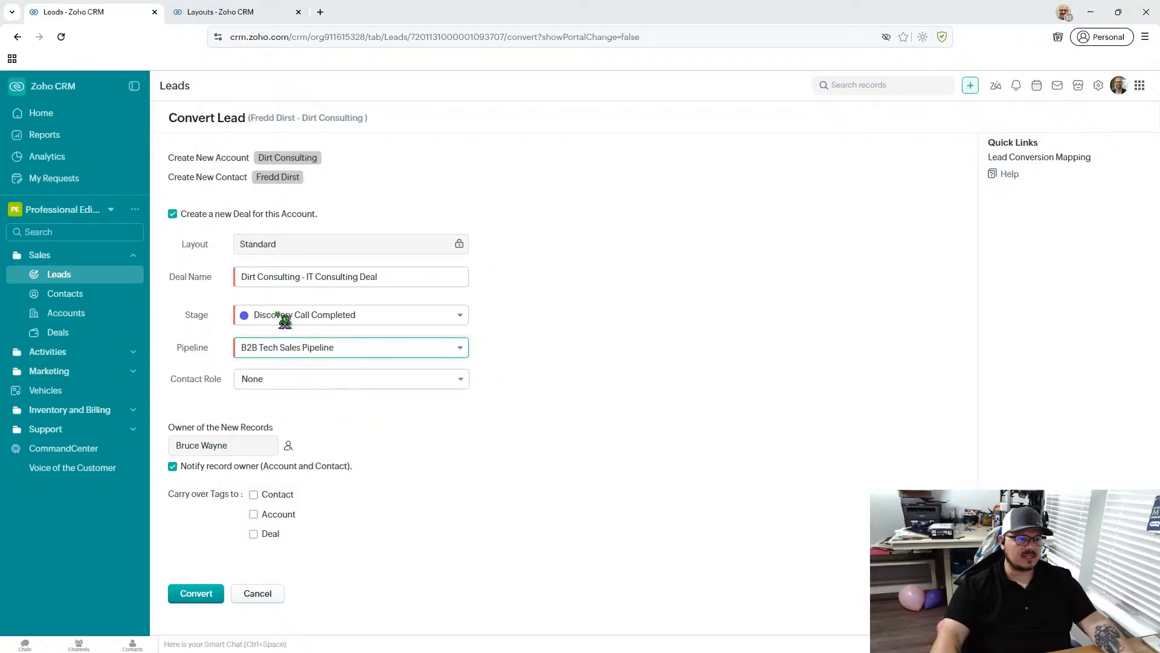
{"action": "left_click", "coordinate": [396, 316]}
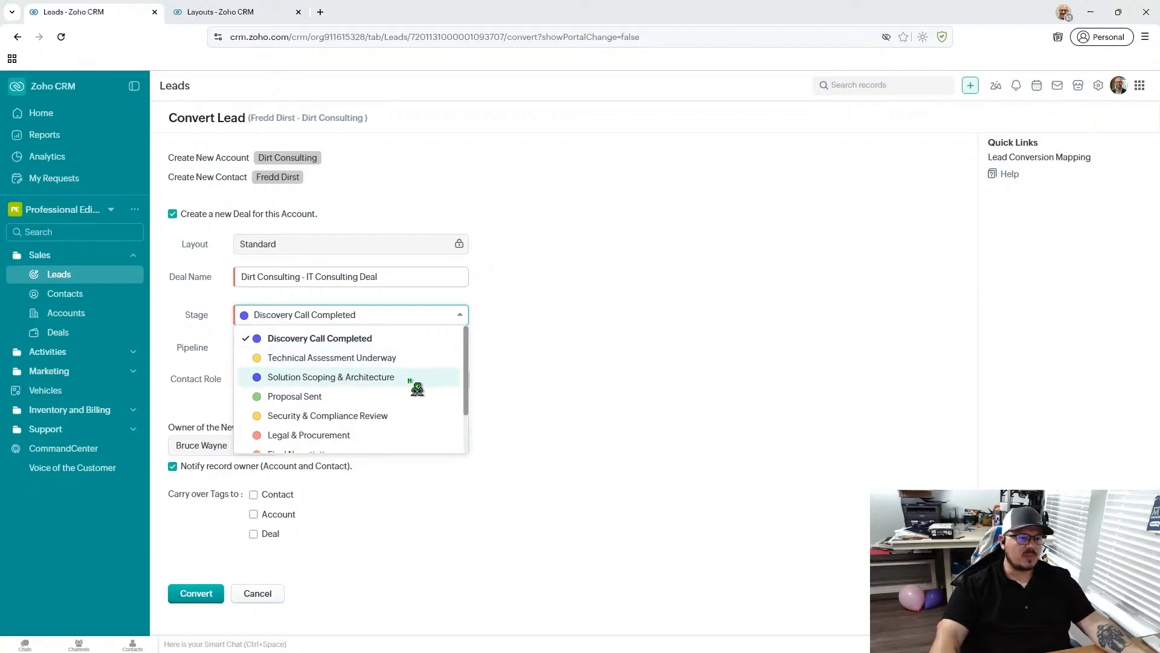
{"action": "left_click", "coordinate": [415, 379]}
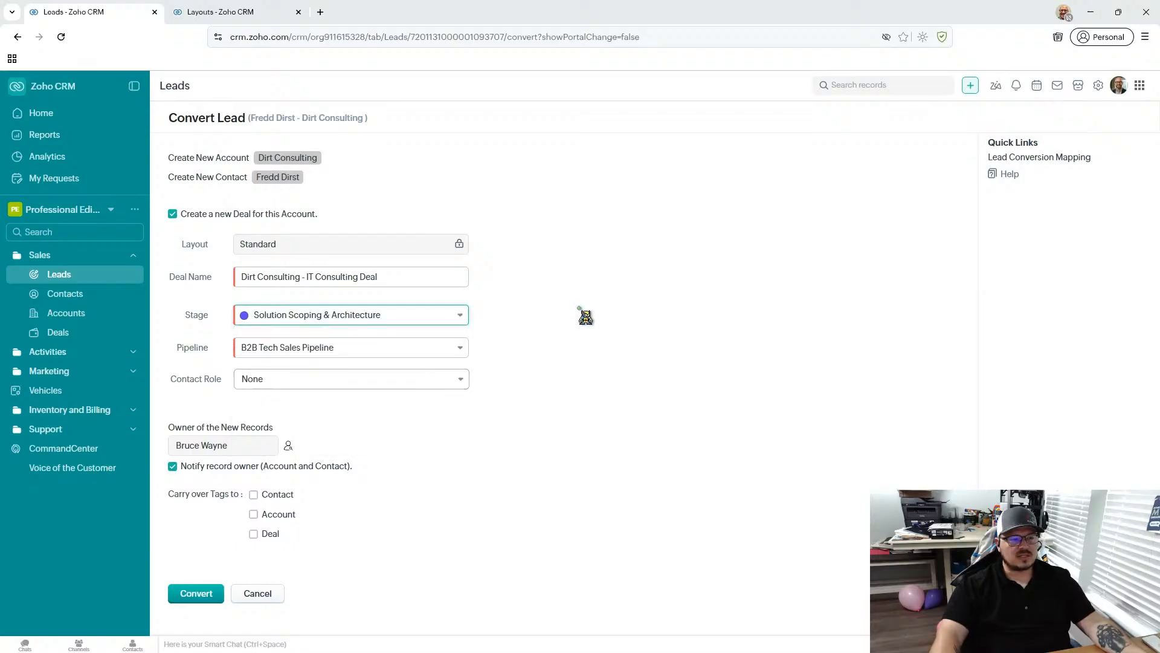
- Review all stages of the B2B Tech Sales Pipeline and the alternative pipelines without changing the selections
{"action": "left_click", "coordinate": [354, 315]}
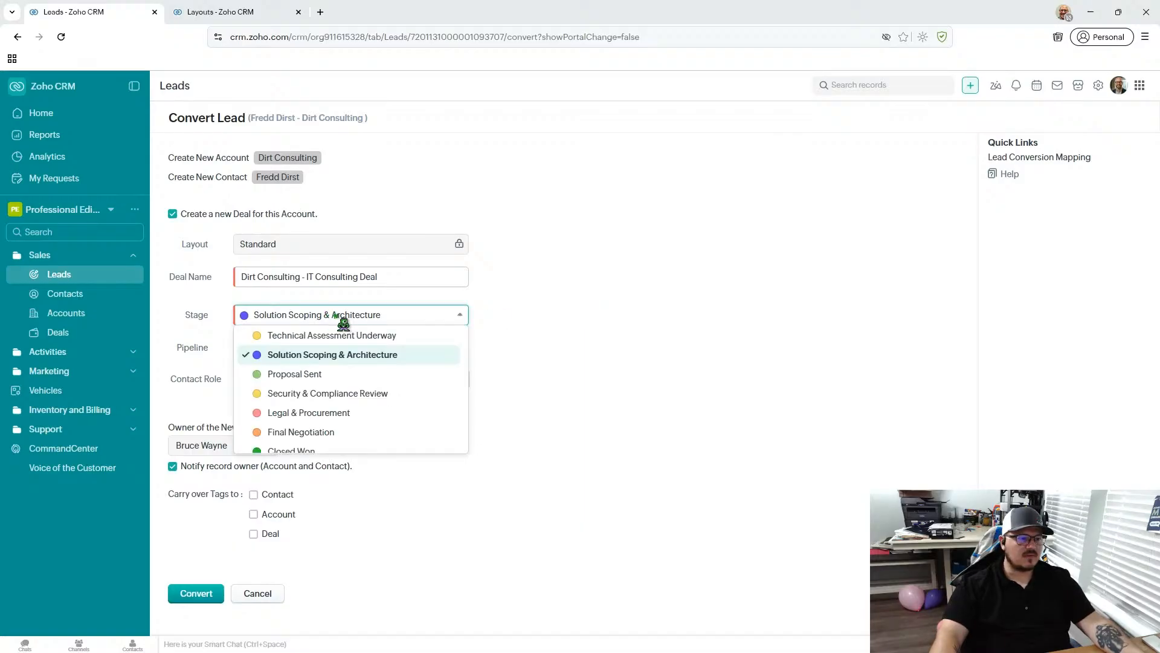
{"action": "left_click", "coordinate": [543, 324]}
{"action": "left_click", "coordinate": [392, 319]}
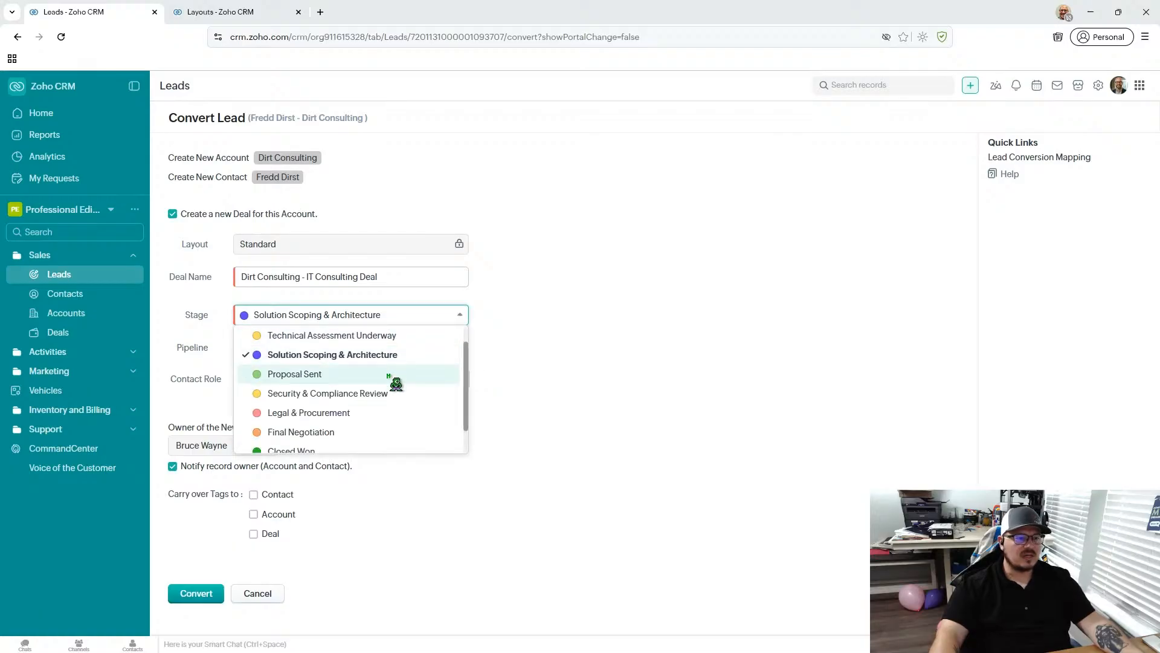
{"action": "left_click", "coordinate": [724, 363]}
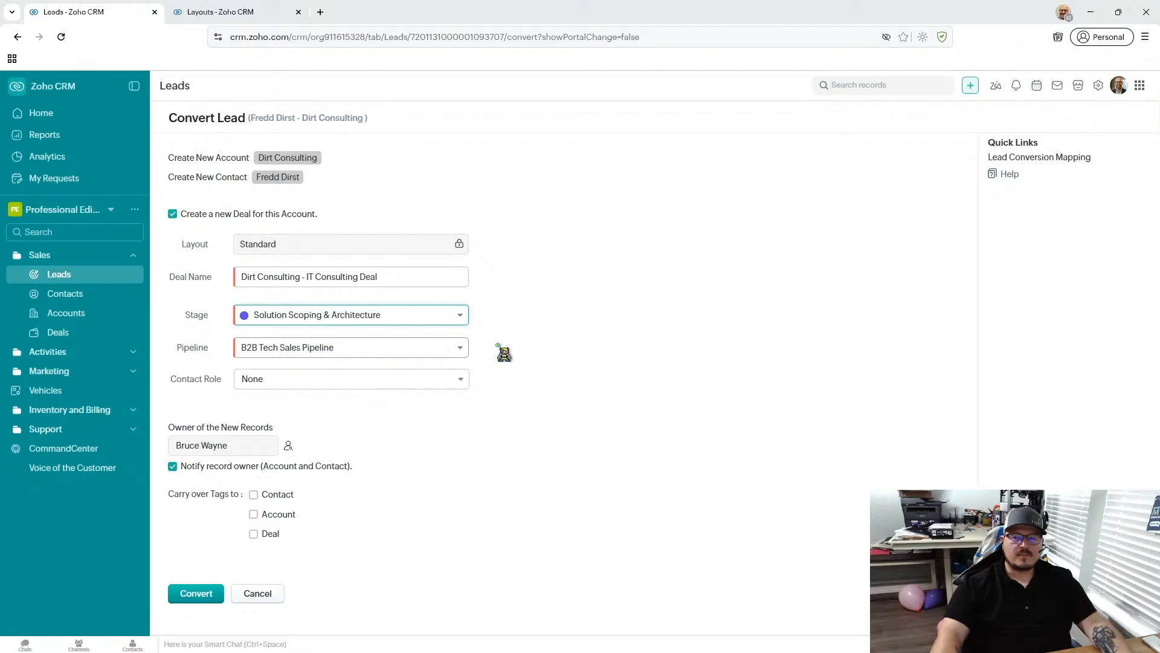
{"action": "left_click", "coordinate": [449, 351]}
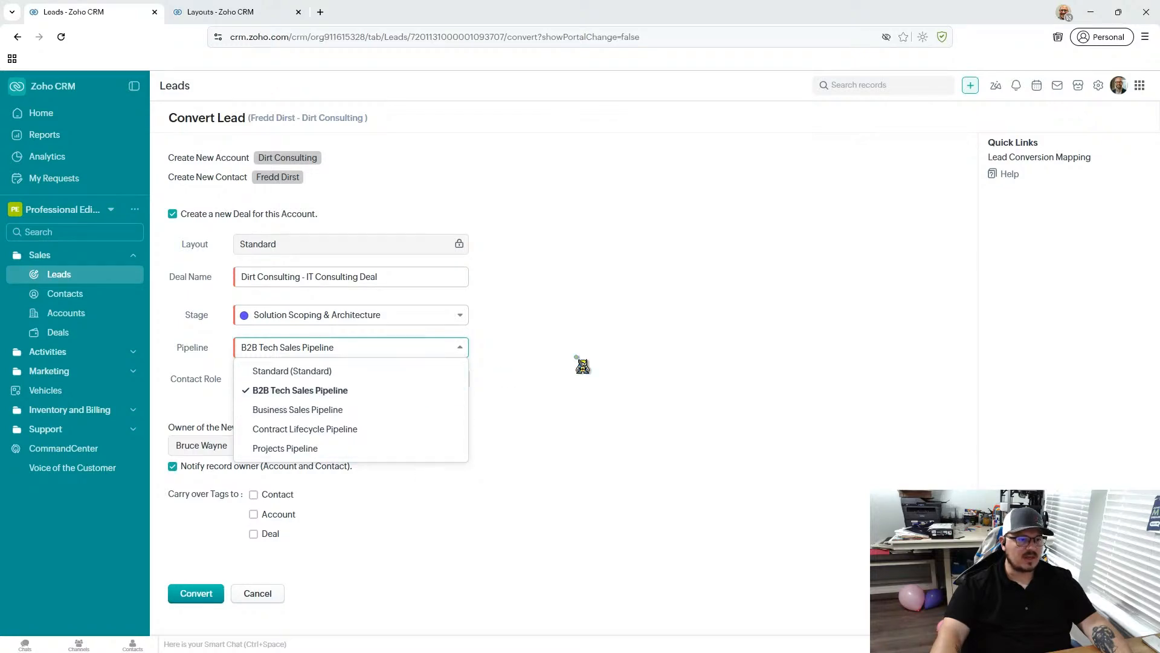
{"action": "left_click", "coordinate": [580, 362]}
{"action": "left_click", "coordinate": [436, 317]}
{"action": "scroll", "coordinate": [439, 333], "scroll_direction": "down", "scroll_amount": 2}
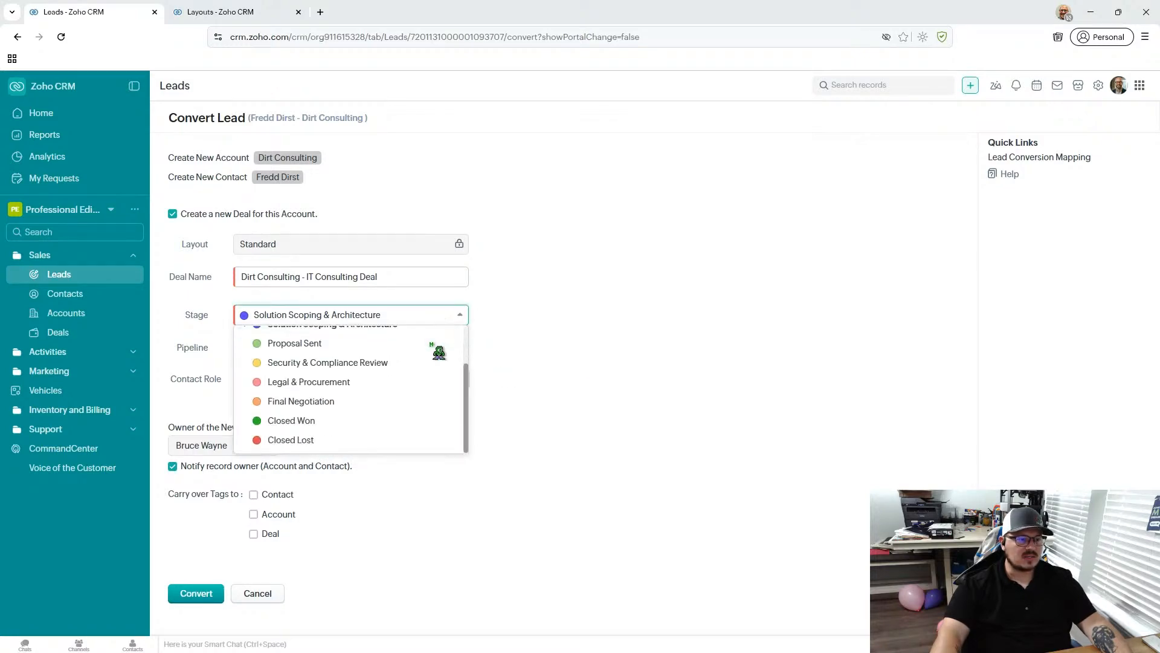
{"action": "scroll", "coordinate": [437, 350], "scroll_direction": "up", "scroll_amount": 3}
{"action": "left_click", "coordinate": [633, 336]}
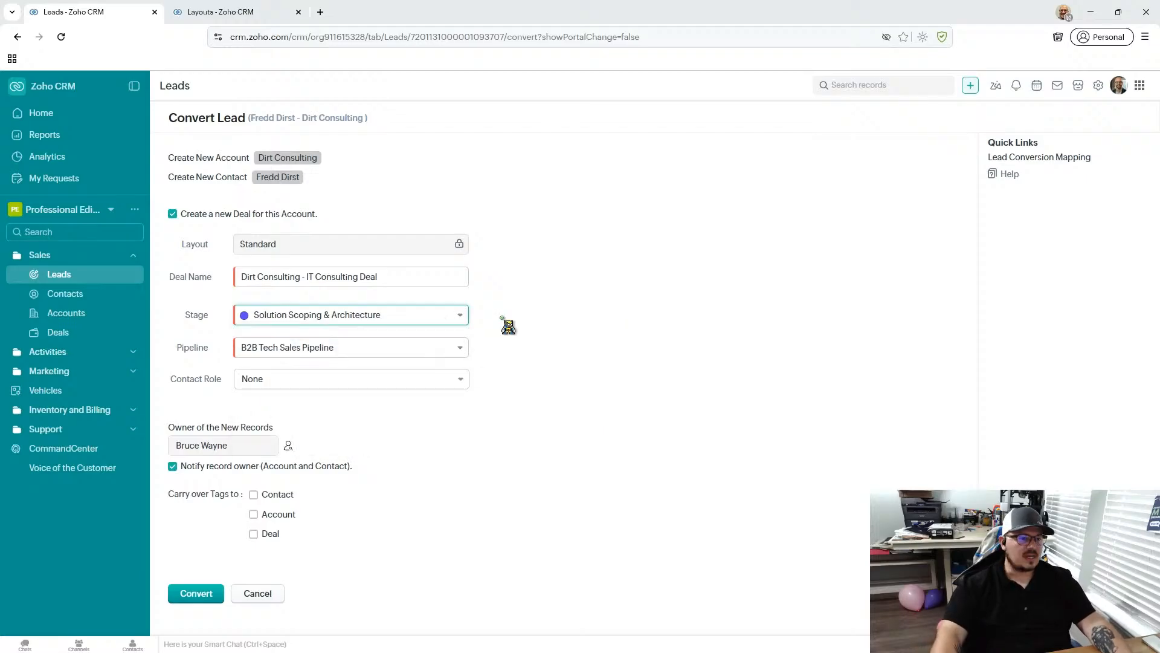
- Check the stage options offered for the new deal once more, keeping Solution Scoping & Architecture selected
{"action": "left_click", "coordinate": [379, 317]}
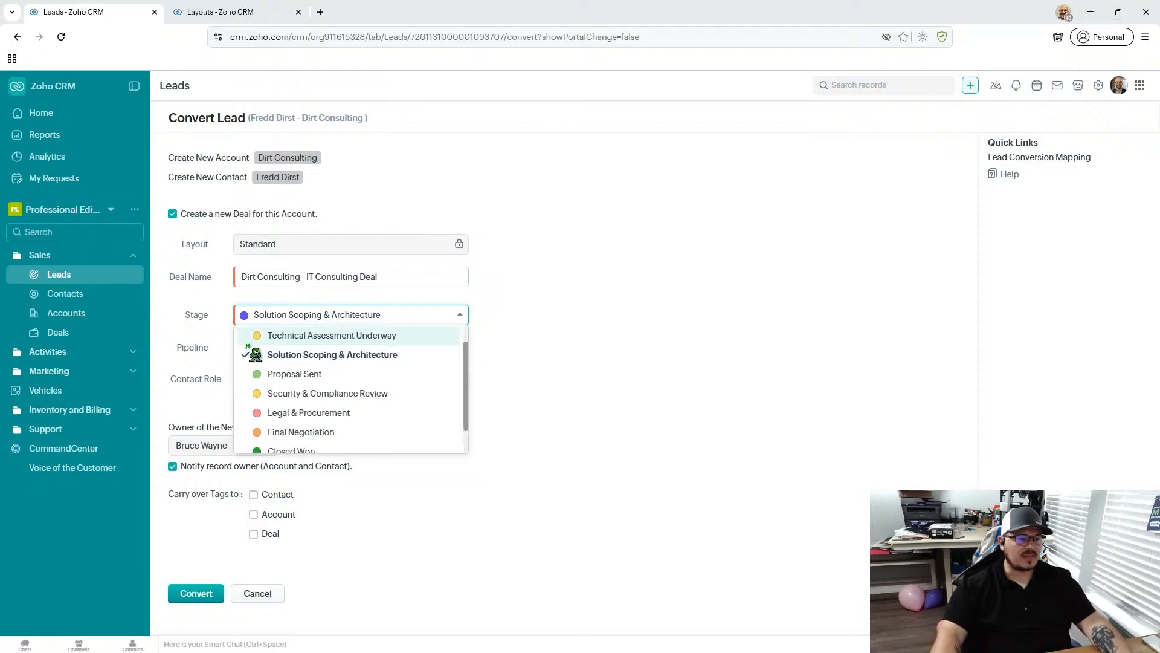
{"action": "scroll", "coordinate": [264, 411], "scroll_direction": "down", "scroll_amount": 1}
{"action": "scroll", "coordinate": [266, 382], "scroll_direction": "up", "scroll_amount": 1}
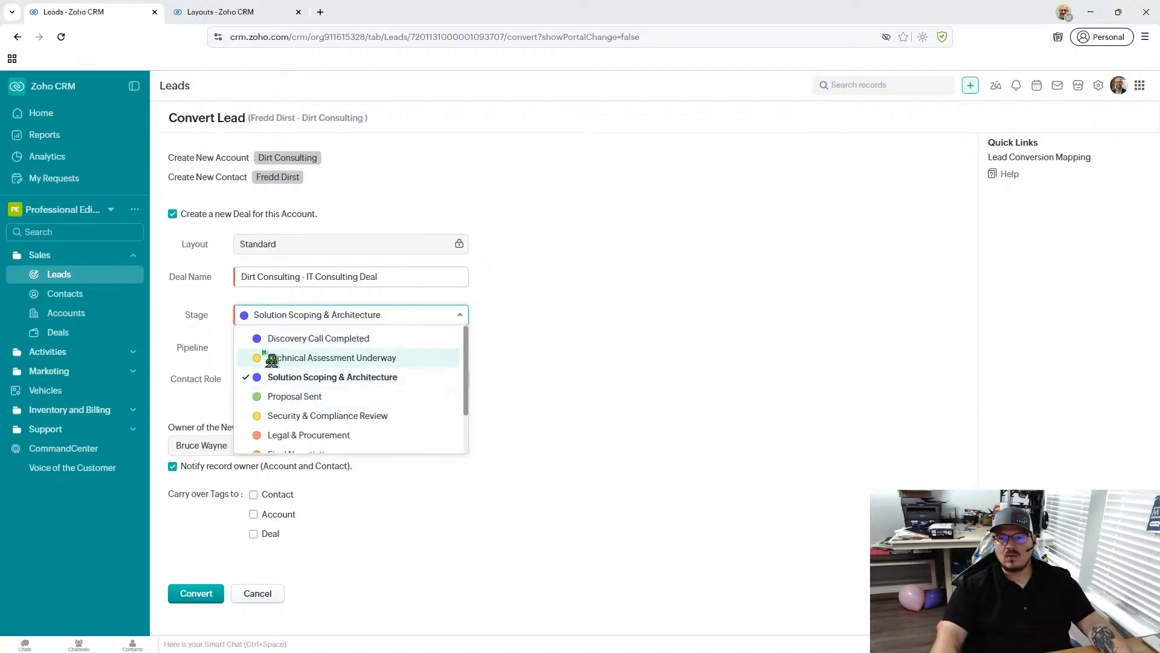
{"action": "left_click", "coordinate": [462, 319]}
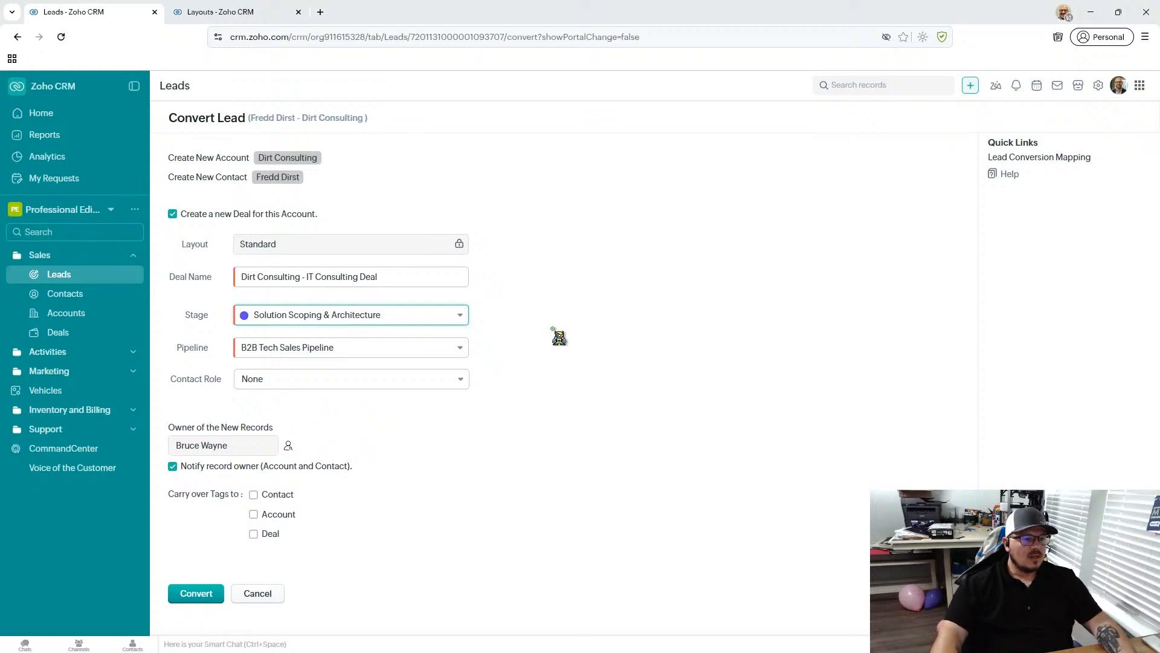
- Set the contact role to Decision Maker and turn off the notification to the record owner
{"action": "left_click", "coordinate": [278, 380]}
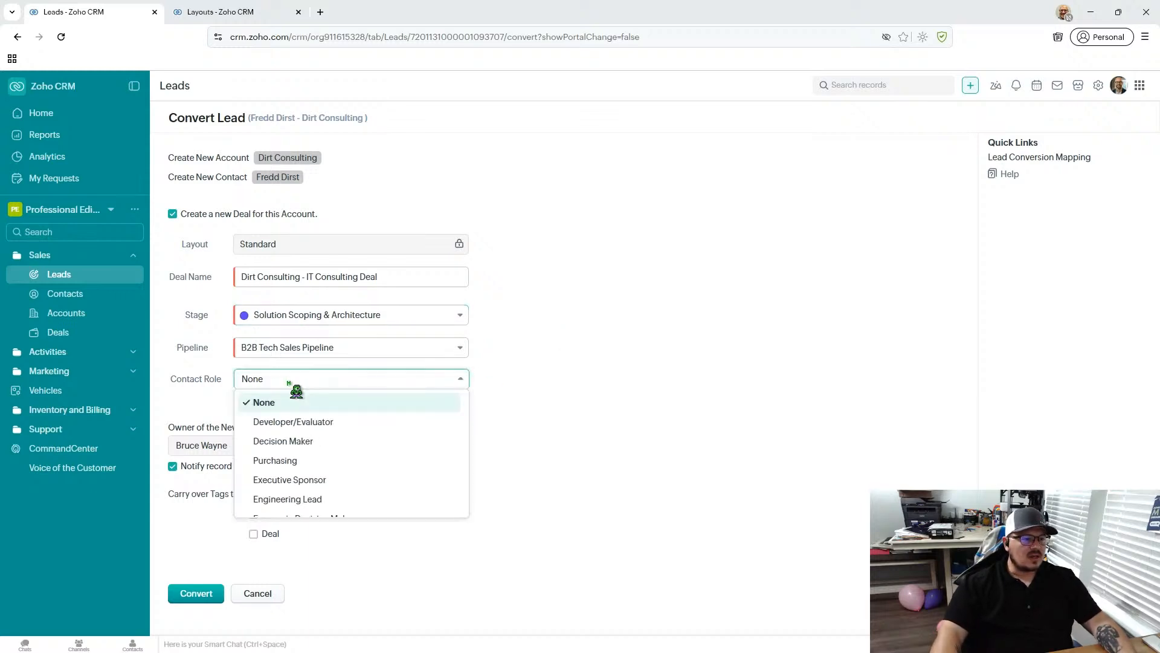
{"action": "left_click", "coordinate": [529, 376]}
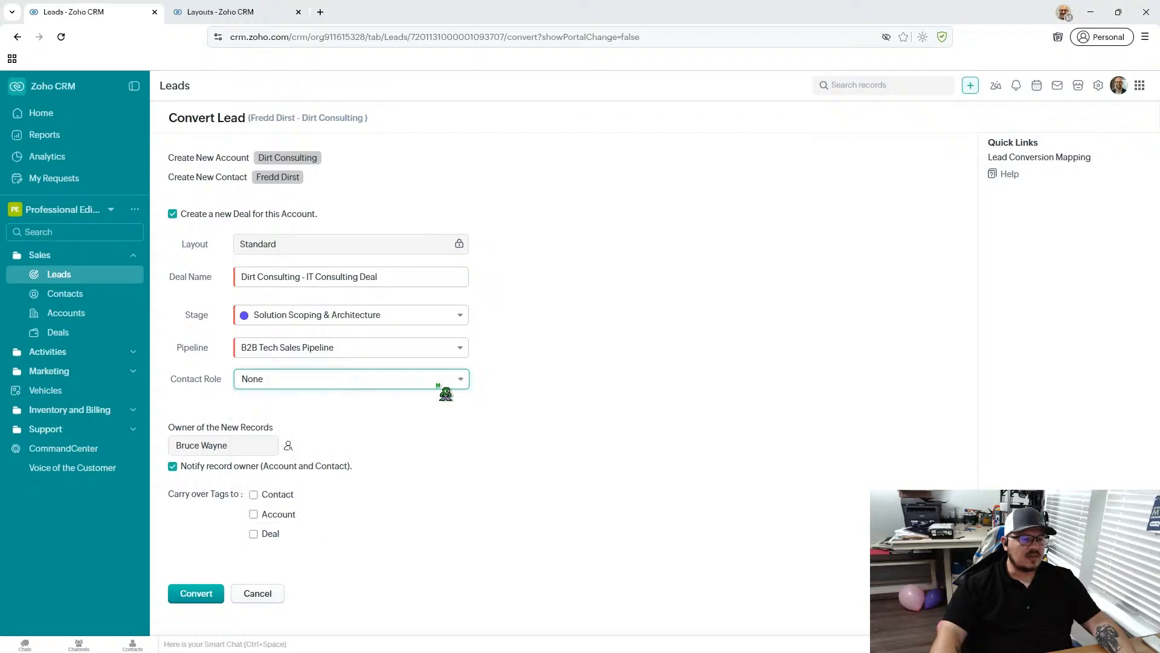
{"action": "left_click", "coordinate": [437, 385]}
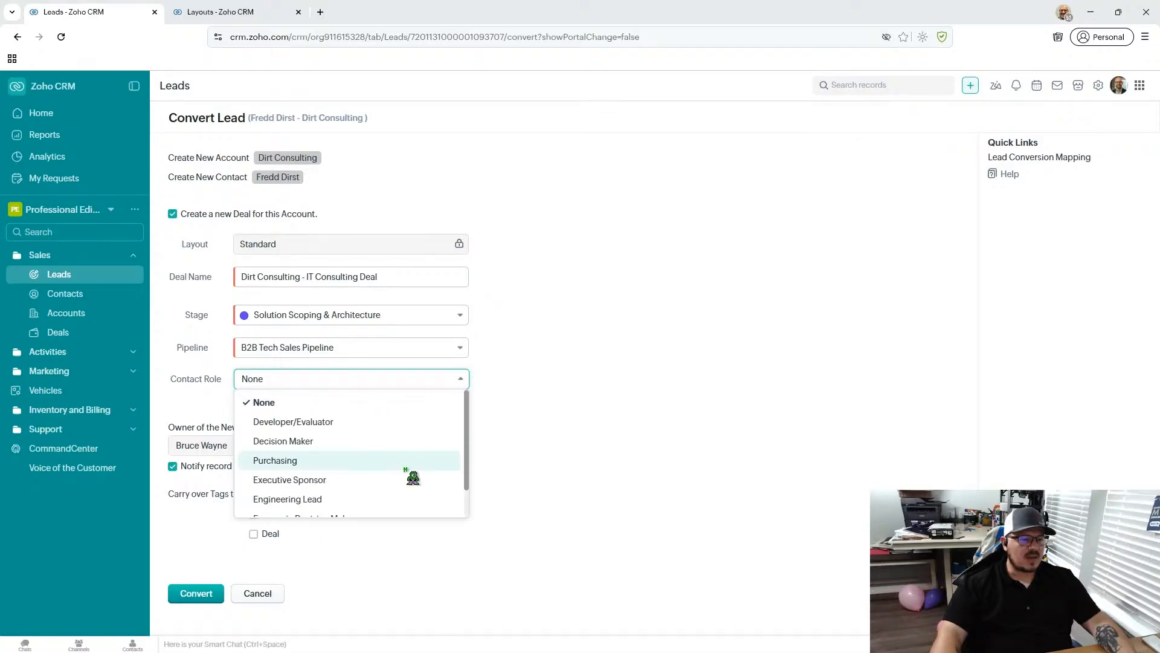
{"action": "left_click", "coordinate": [302, 446]}
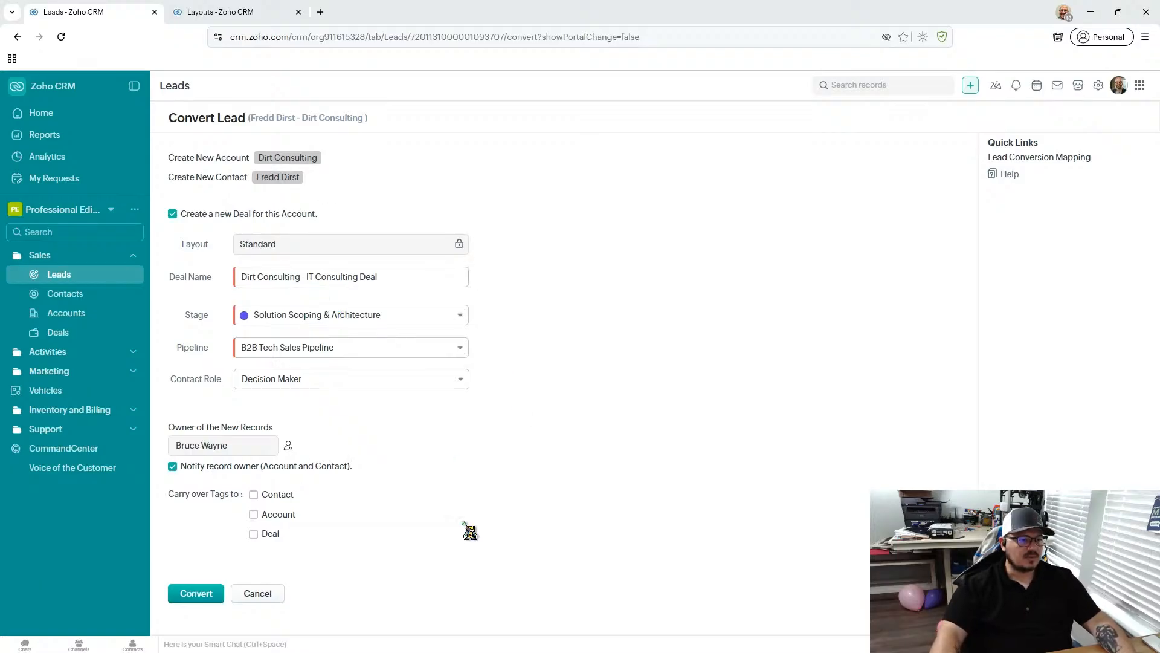
{"action": "left_click", "coordinate": [173, 467]}
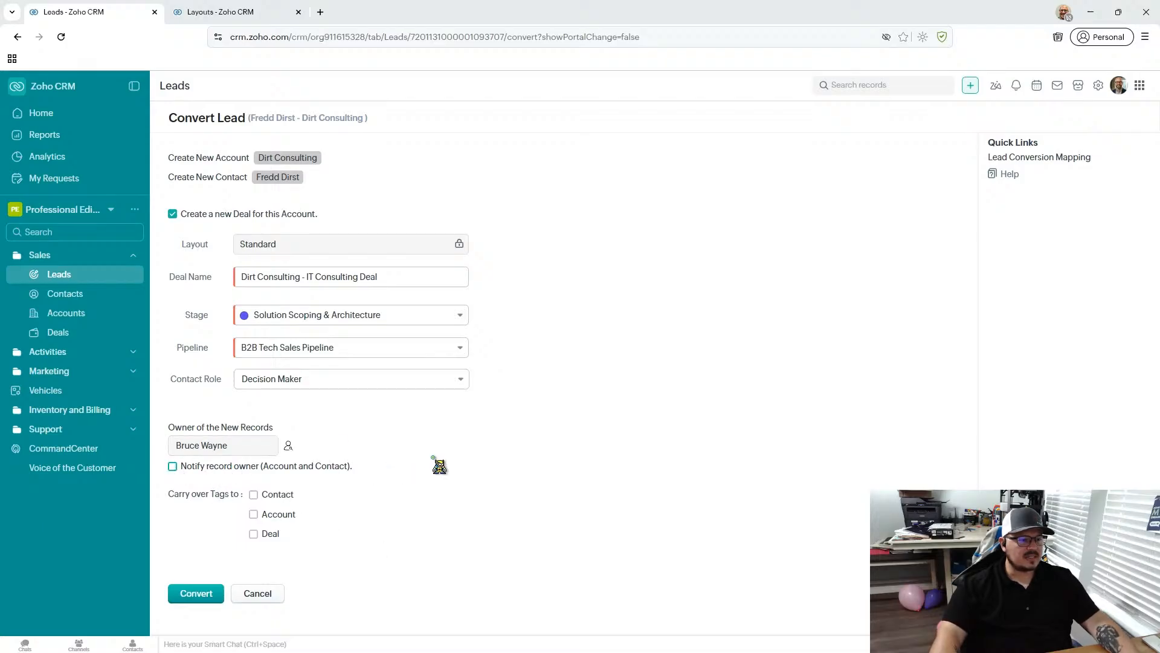
- Carry the lead's Multi-Service tag over to the contact, account and deal, and convert the lead
{"action": "left_click", "coordinate": [254, 494]}
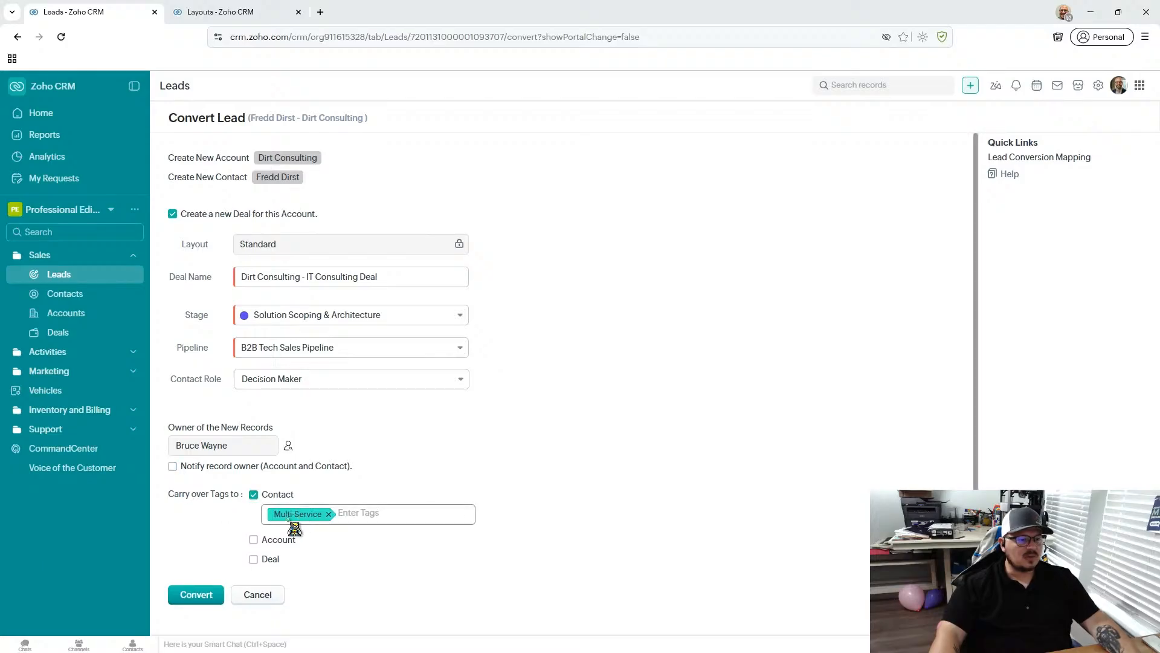
{"action": "left_click", "coordinate": [254, 540]}
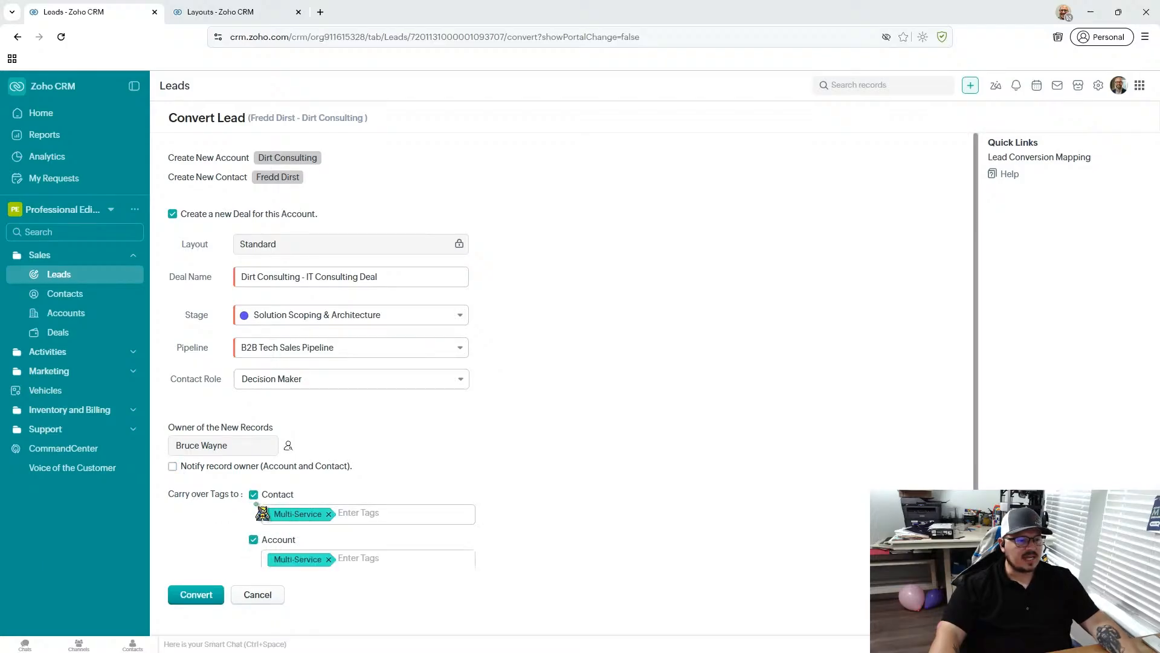
{"action": "scroll", "coordinate": [258, 544], "scroll_direction": "down", "scroll_amount": 1}
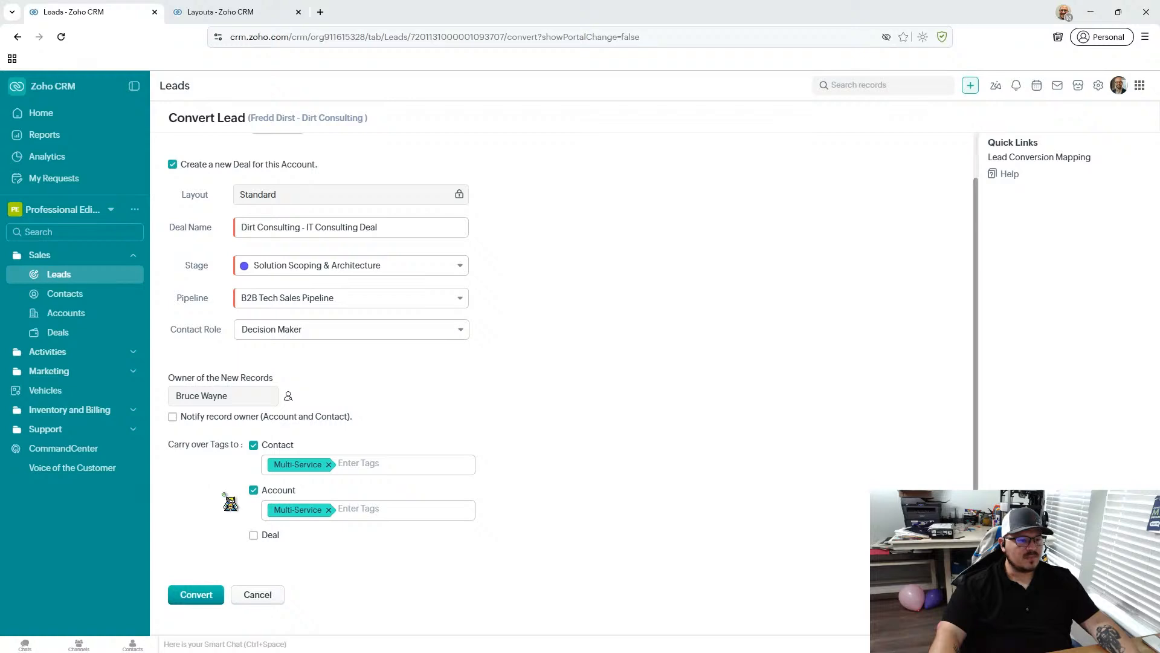
{"action": "left_click", "coordinate": [254, 489]}
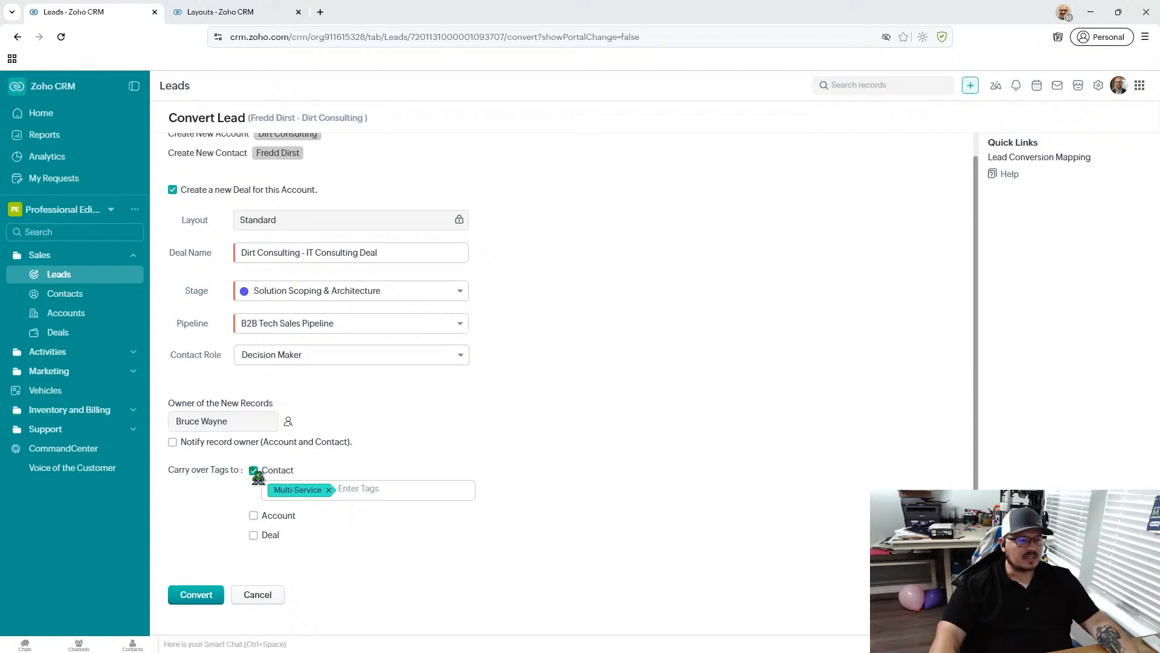
{"action": "left_click", "coordinate": [256, 471]}
{"action": "left_click", "coordinate": [253, 494]}
{"action": "left_click", "coordinate": [254, 539]}
{"action": "scroll", "coordinate": [233, 554], "scroll_direction": "down", "scroll_amount": 2}
{"action": "left_click", "coordinate": [253, 534]}
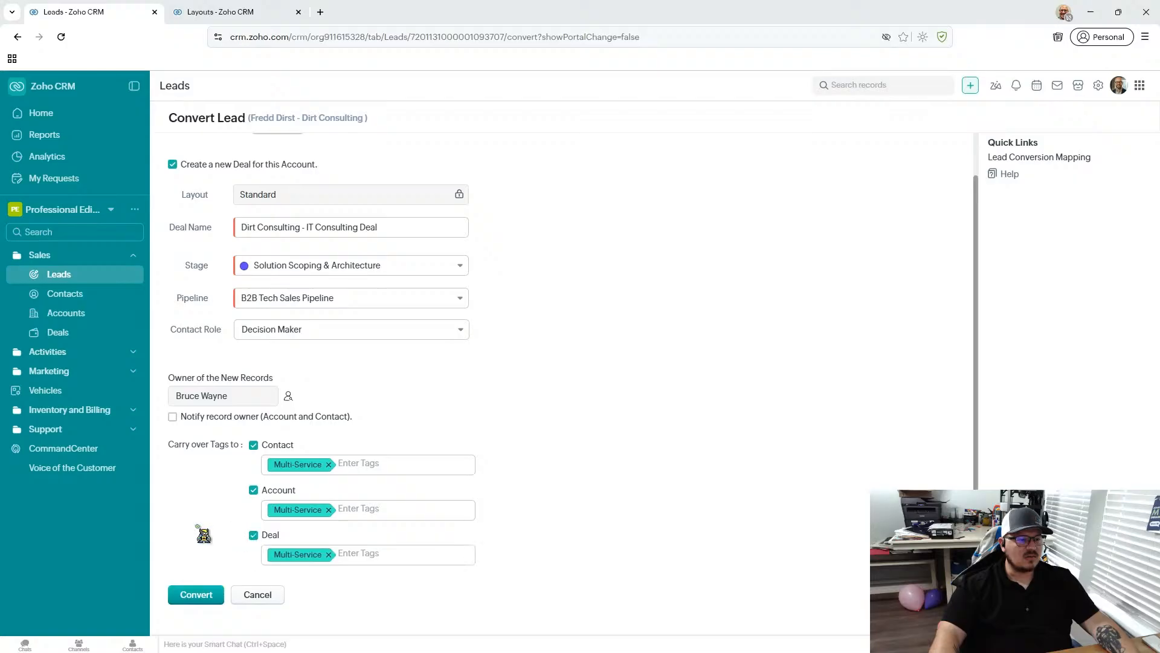
{"action": "scroll", "coordinate": [199, 535], "scroll_direction": "down", "scroll_amount": 1}
{"action": "left_click", "coordinate": [197, 594]}
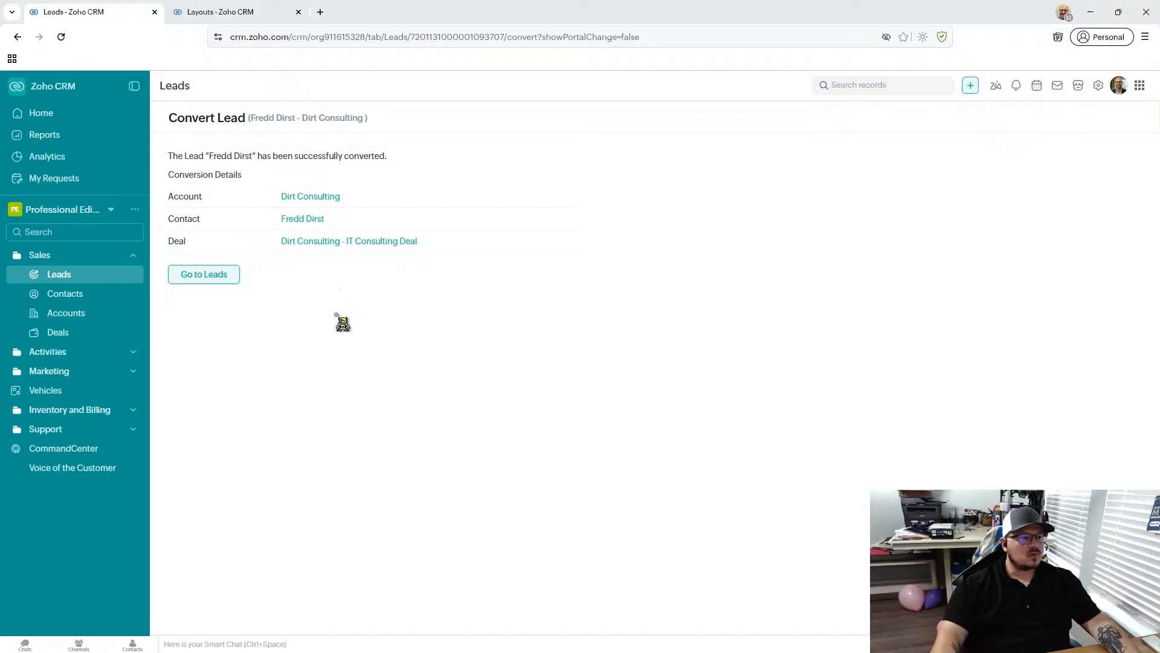
- Open the contact created by the conversion and review its notes, deals, open activities and closed activities
{"action": "left_click", "coordinate": [298, 224]}
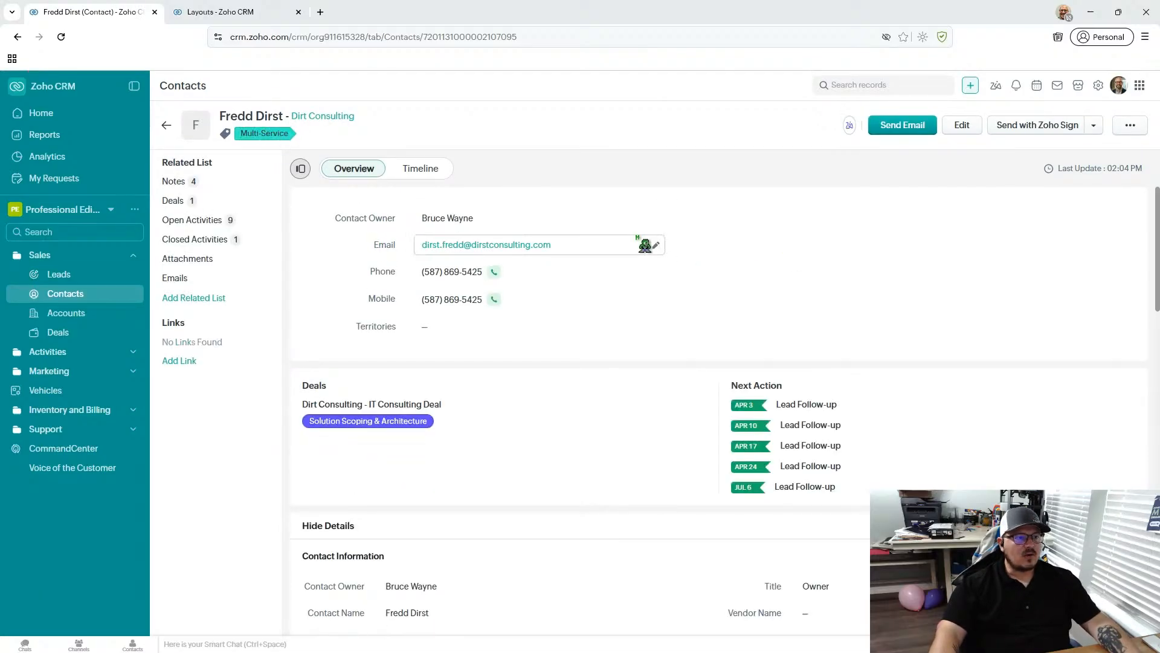
{"action": "left_click", "coordinate": [227, 182]}
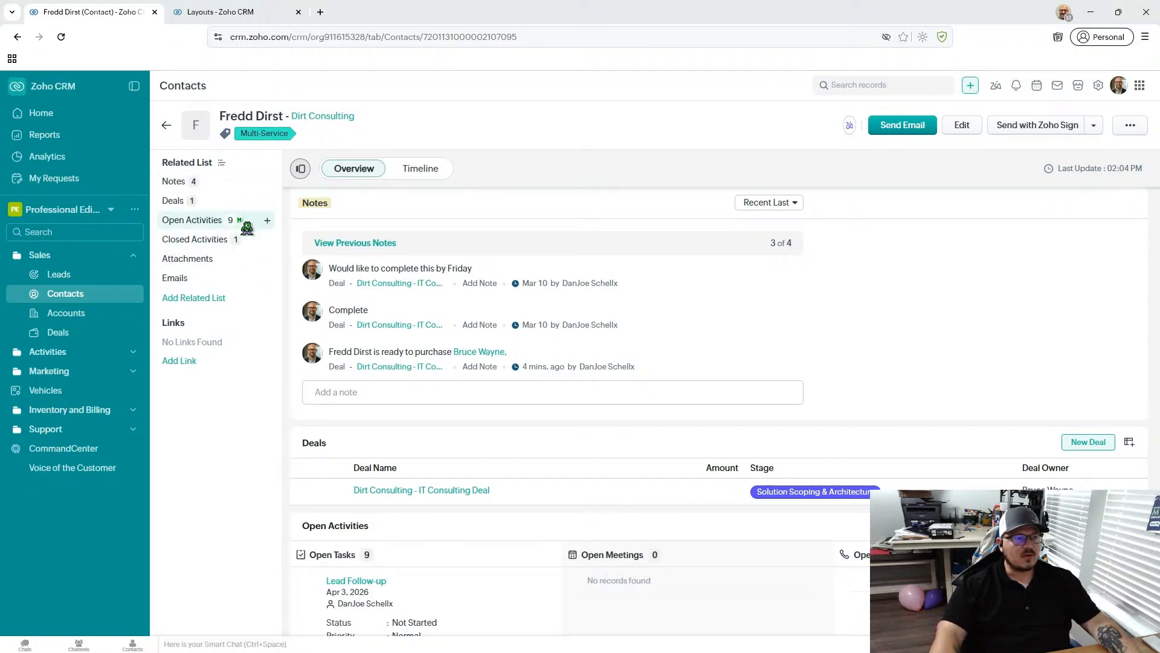
{"action": "left_click", "coordinate": [234, 204]}
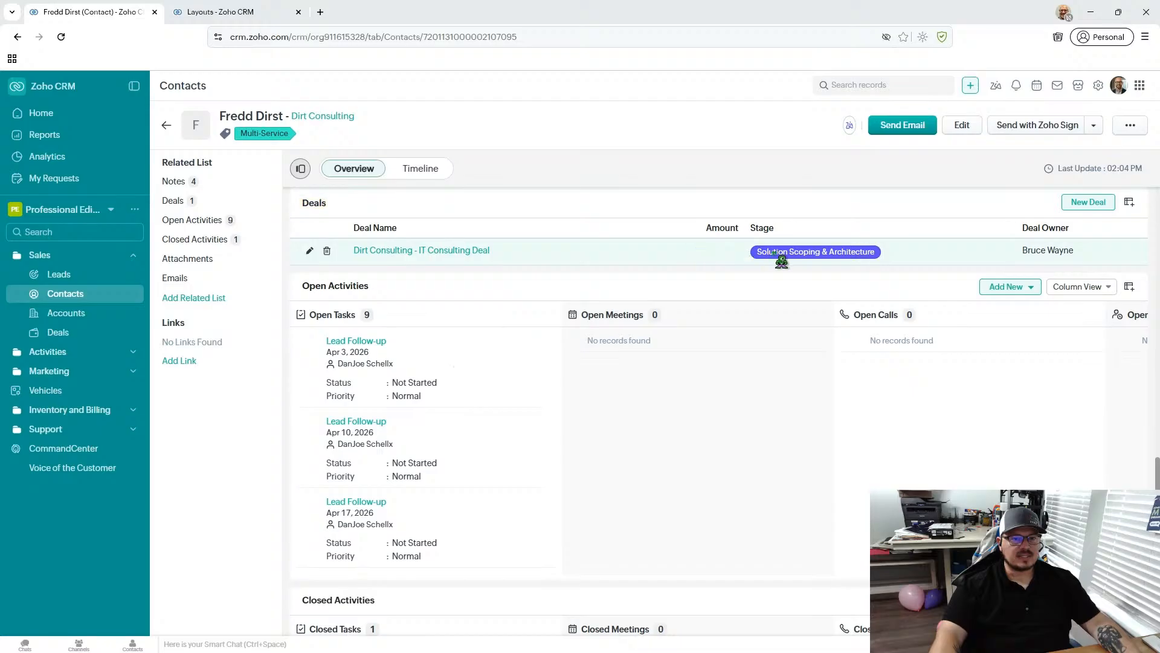
{"action": "left_click", "coordinate": [162, 221]}
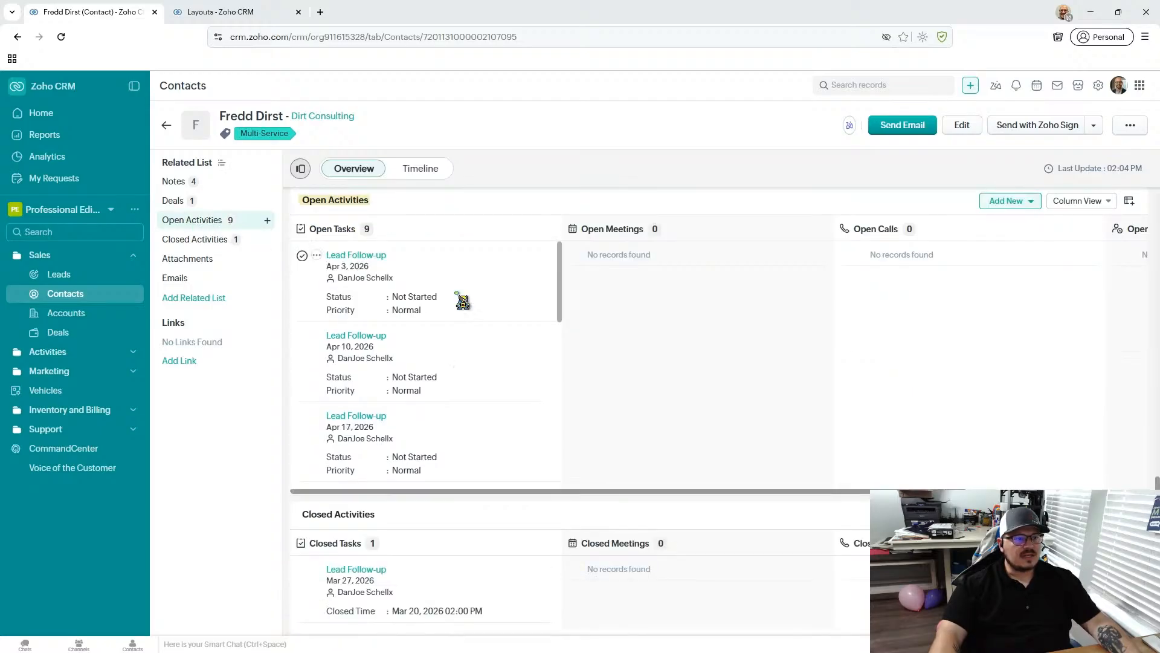
{"action": "left_click", "coordinate": [199, 242]}
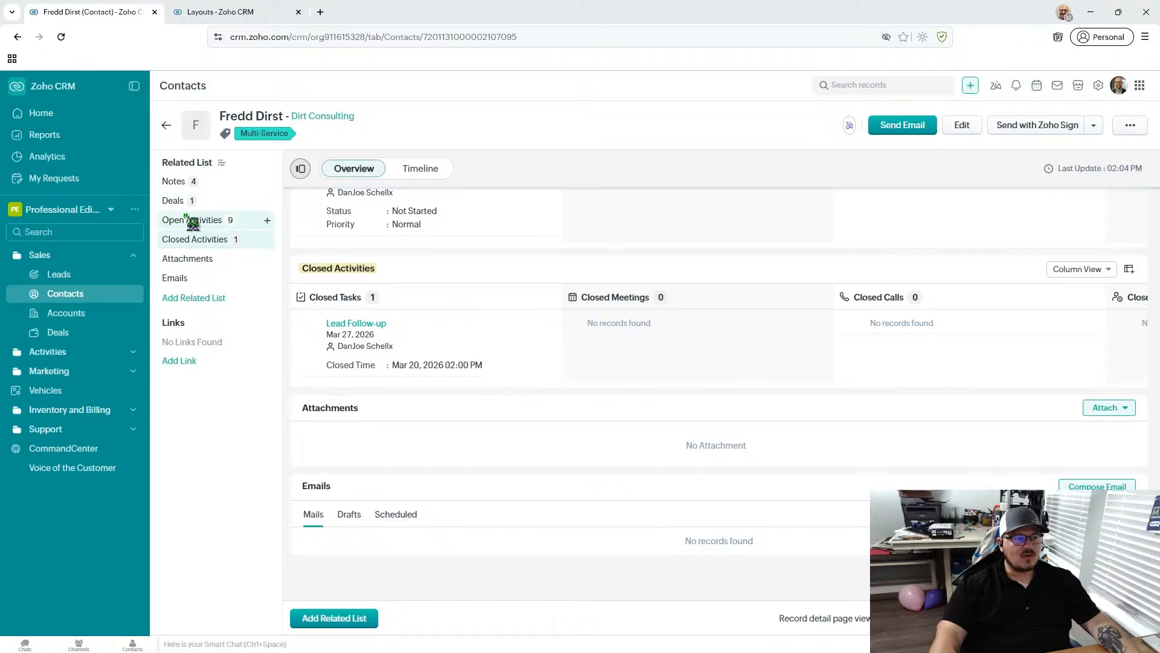
{"action": "left_click", "coordinate": [193, 221]}
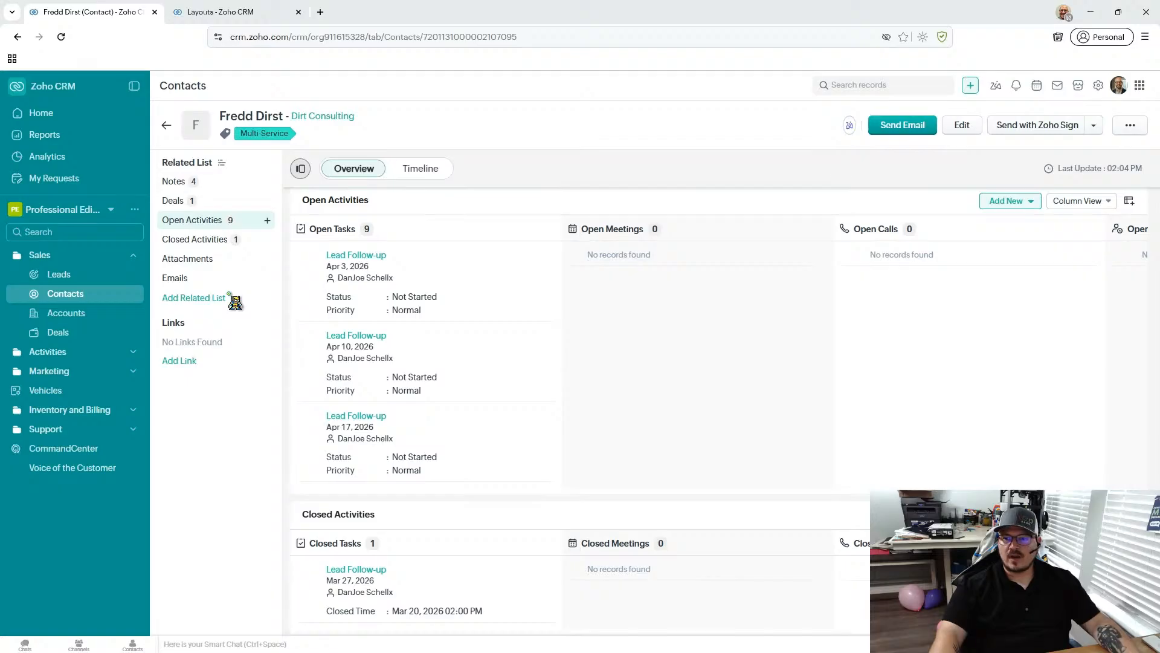
- Look through the contact's overview, address, scoring and notes sections, and revisit its closed and open activities
{"action": "scroll", "coordinate": [469, 399], "scroll_direction": "up", "scroll_amount": 10}
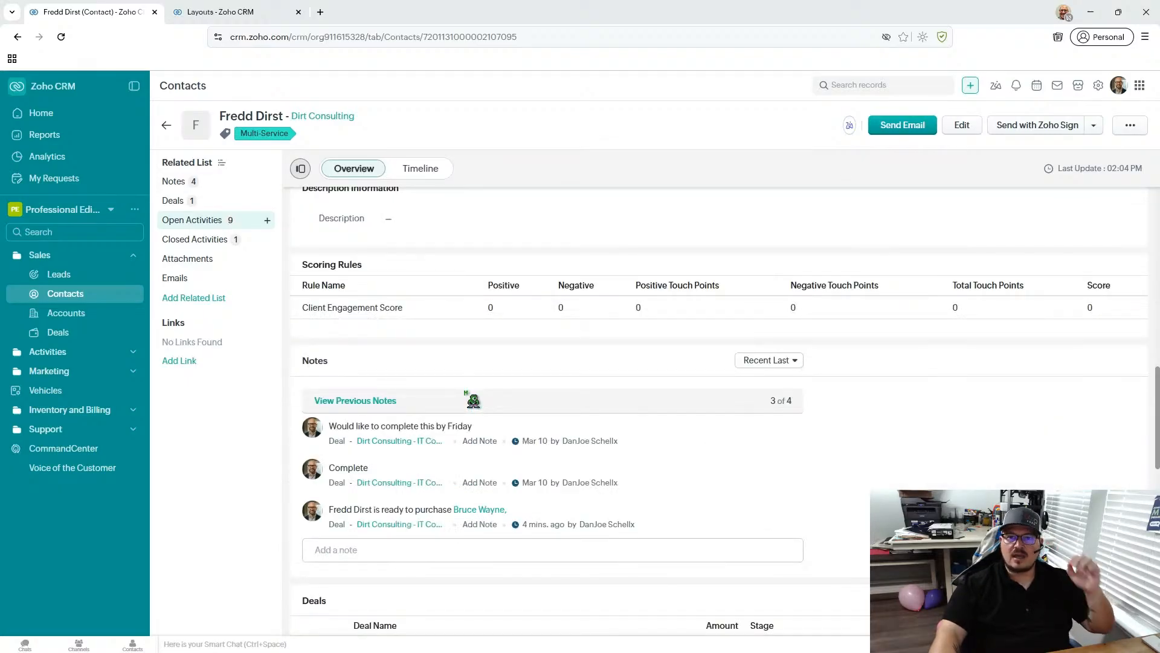
{"action": "scroll", "coordinate": [473, 400], "scroll_direction": "up", "scroll_amount": 10}
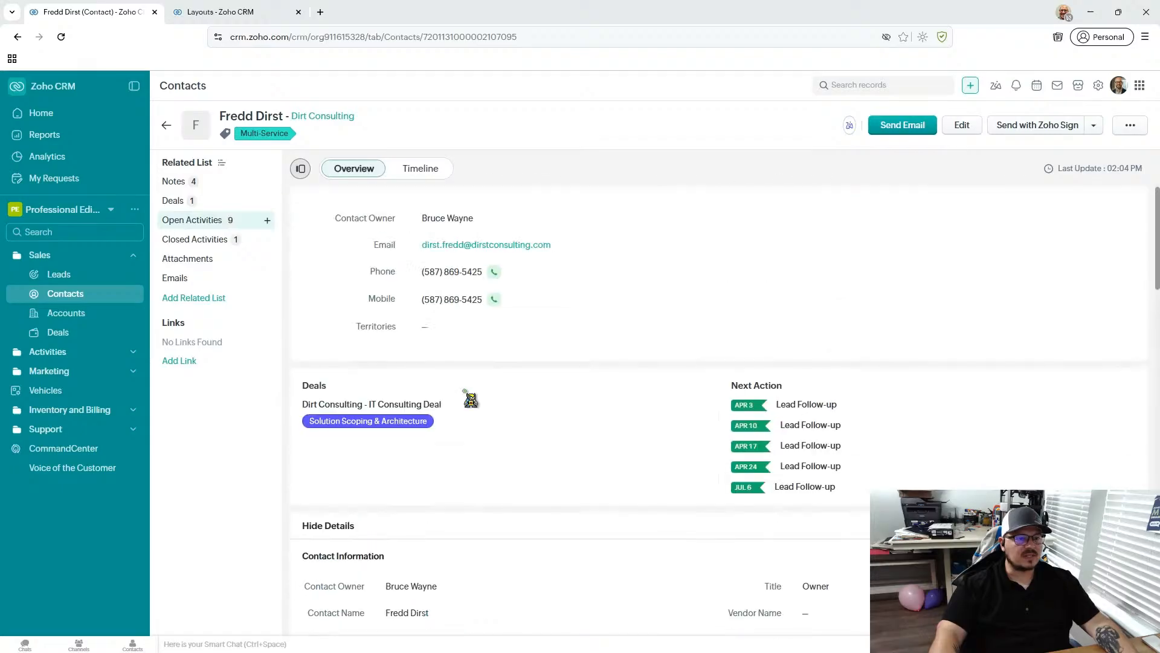
{"action": "scroll", "coordinate": [470, 400], "scroll_direction": "down", "scroll_amount": 10}
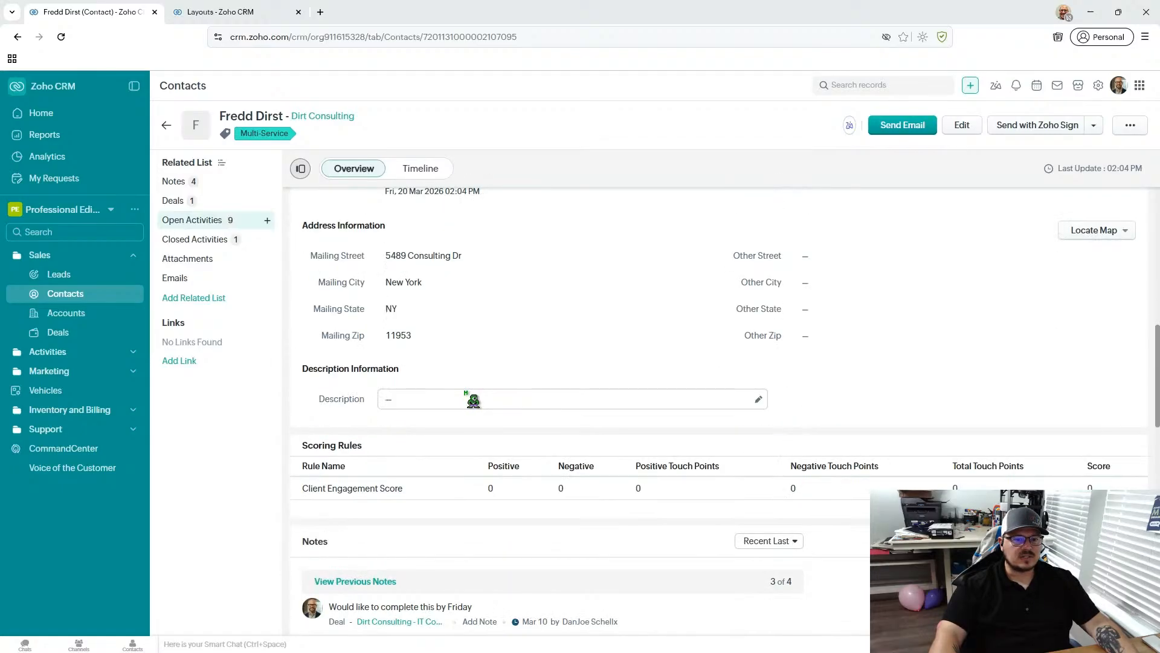
{"action": "scroll", "coordinate": [471, 399], "scroll_direction": "up", "scroll_amount": 2}
{"action": "scroll", "coordinate": [470, 399], "scroll_direction": "down", "scroll_amount": 5}
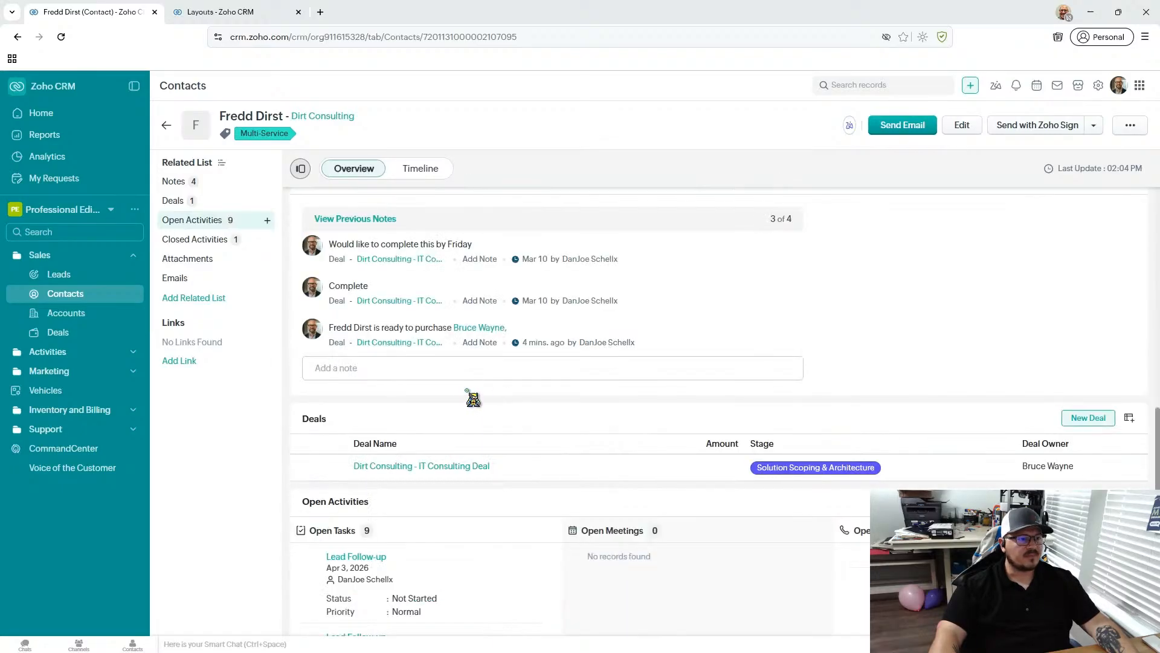
{"action": "scroll", "coordinate": [547, 251], "scroll_direction": "up", "scroll_amount": 10}
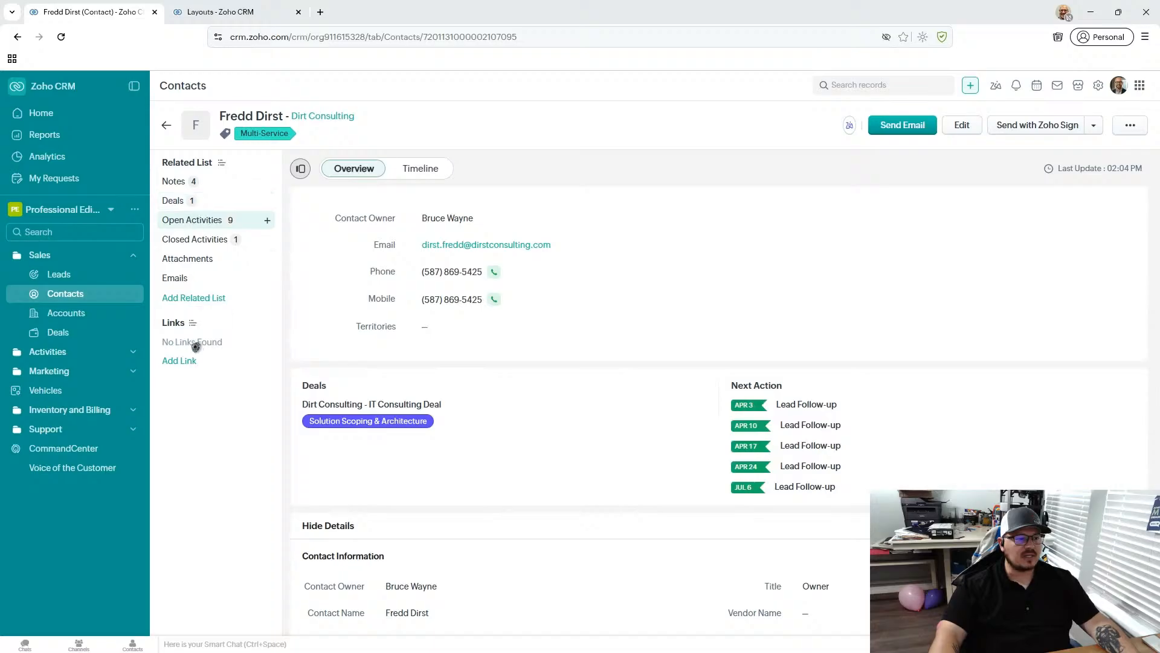
{"action": "left_click", "coordinate": [201, 240]}
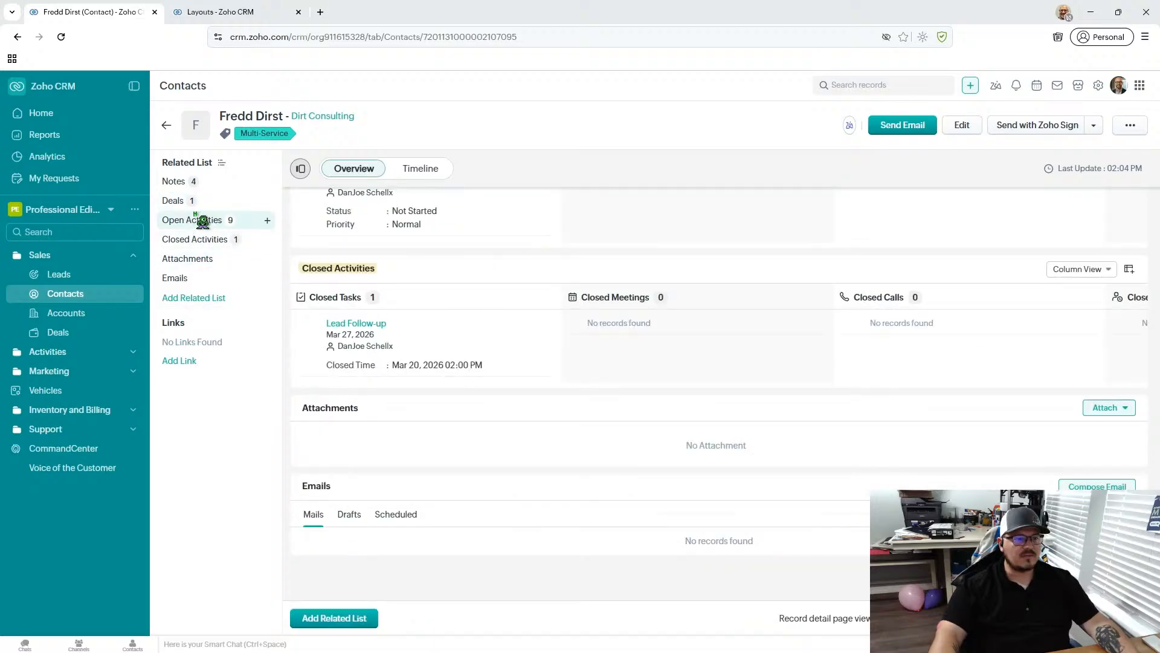
{"action": "left_click", "coordinate": [202, 220]}
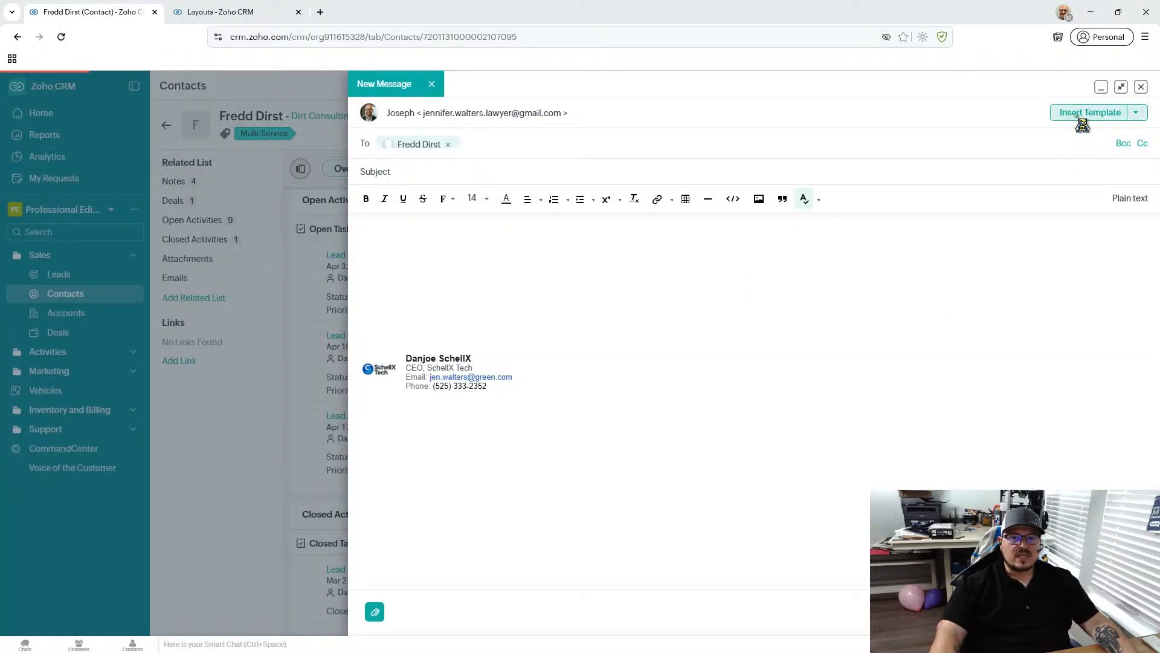
- Preview the Contacts Zoho Sign Template for an email to the contact, and close the message without sending it
{"action": "left_click", "coordinate": [1083, 119]}
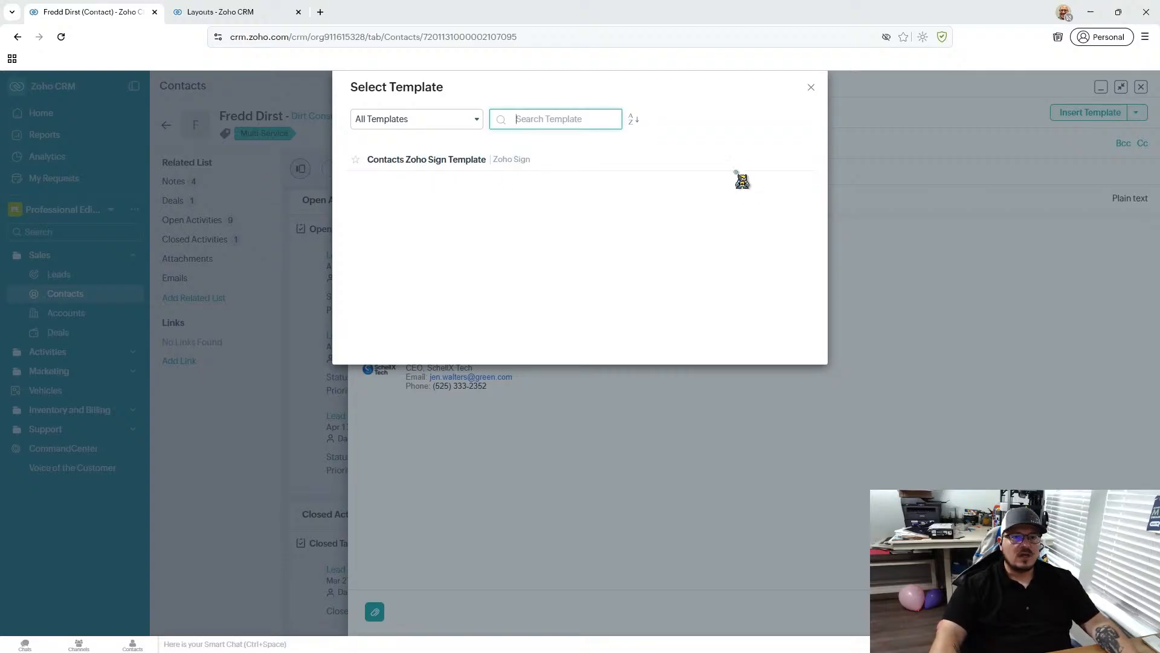
{"action": "left_click", "coordinate": [759, 161]}
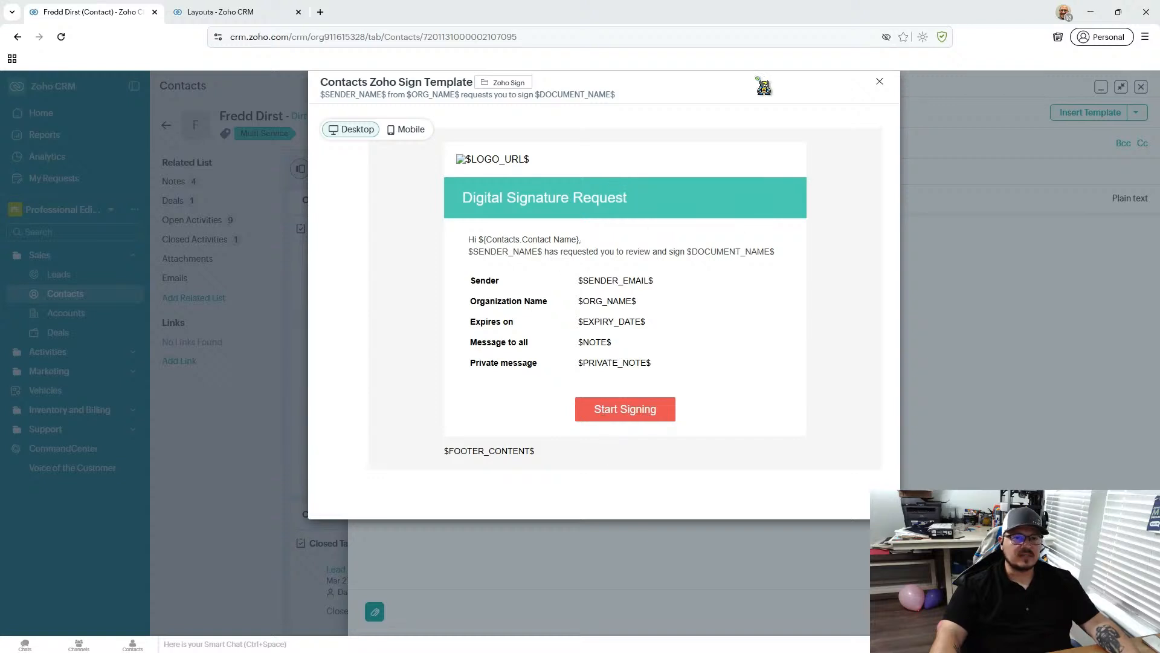
{"action": "left_click", "coordinate": [880, 81]}
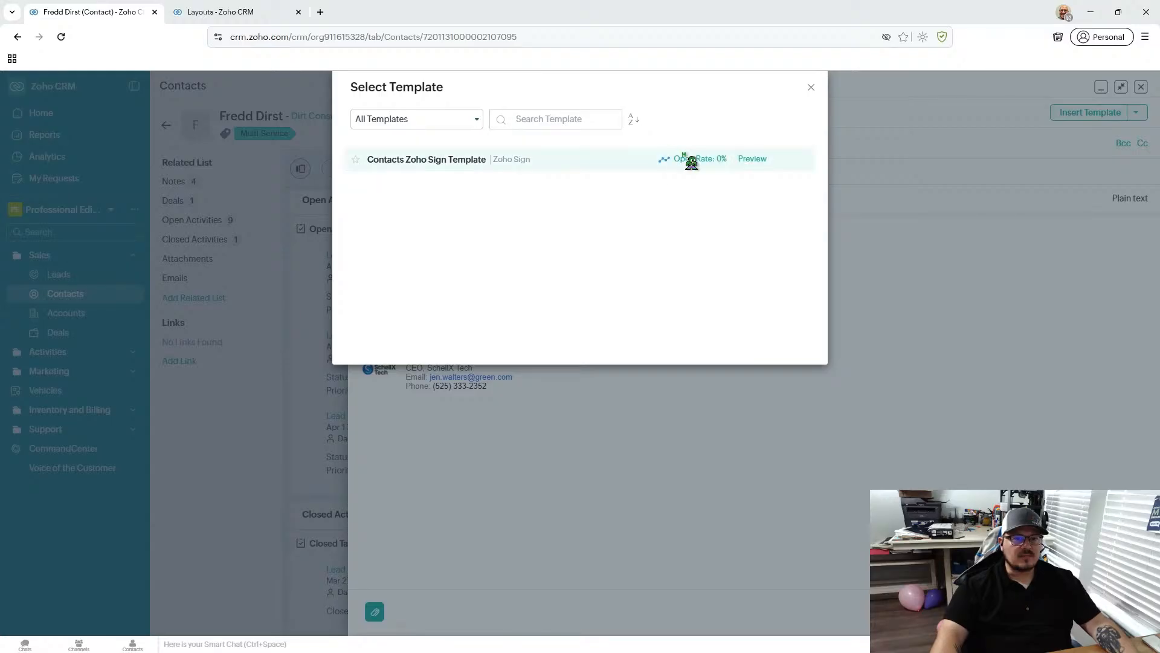
{"action": "left_click", "coordinate": [811, 88]}
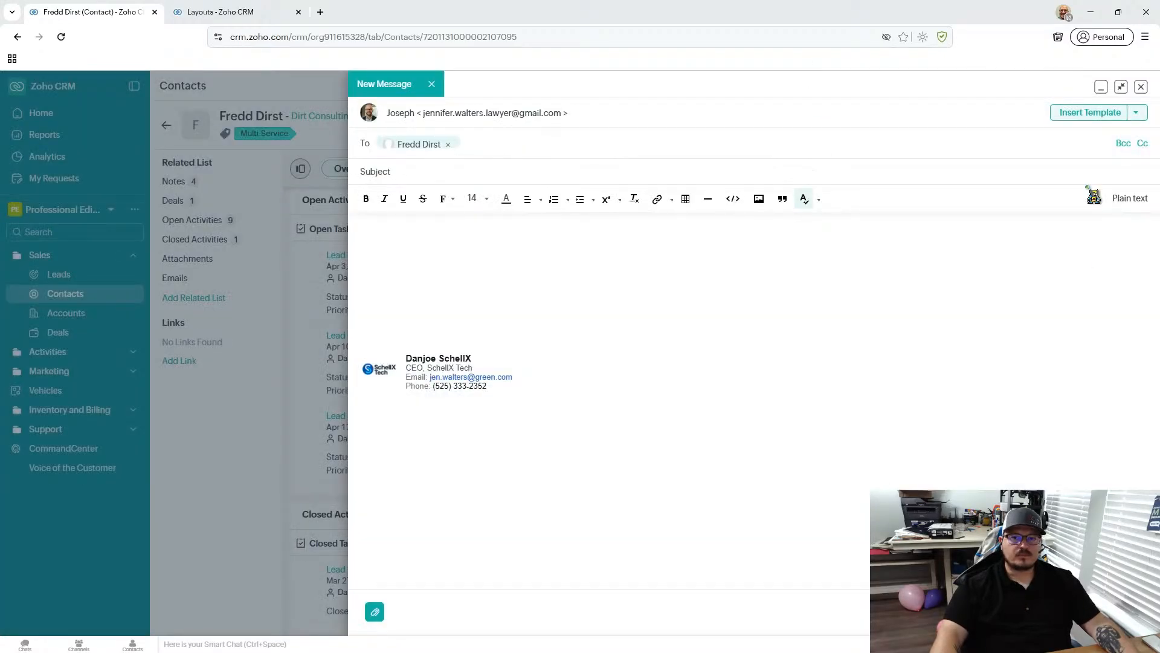
{"action": "left_click", "coordinate": [1142, 87]}
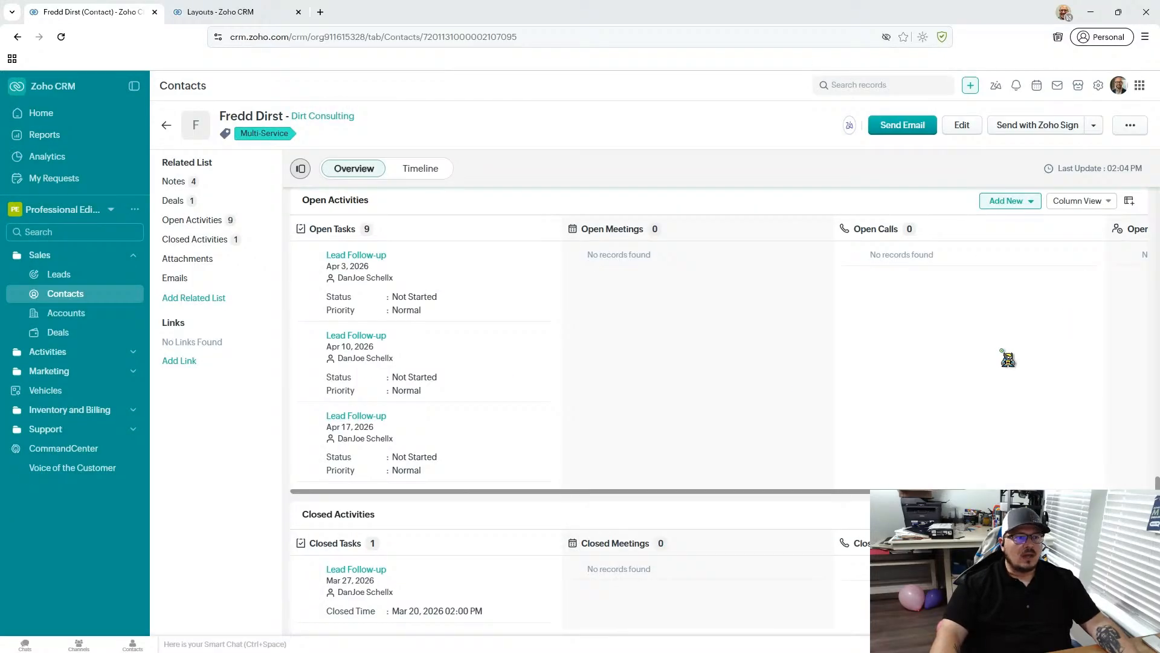
- Look over the contact's main details again and show its related deals
{"action": "scroll", "coordinate": [604, 427], "scroll_direction": "up", "scroll_amount": 15}
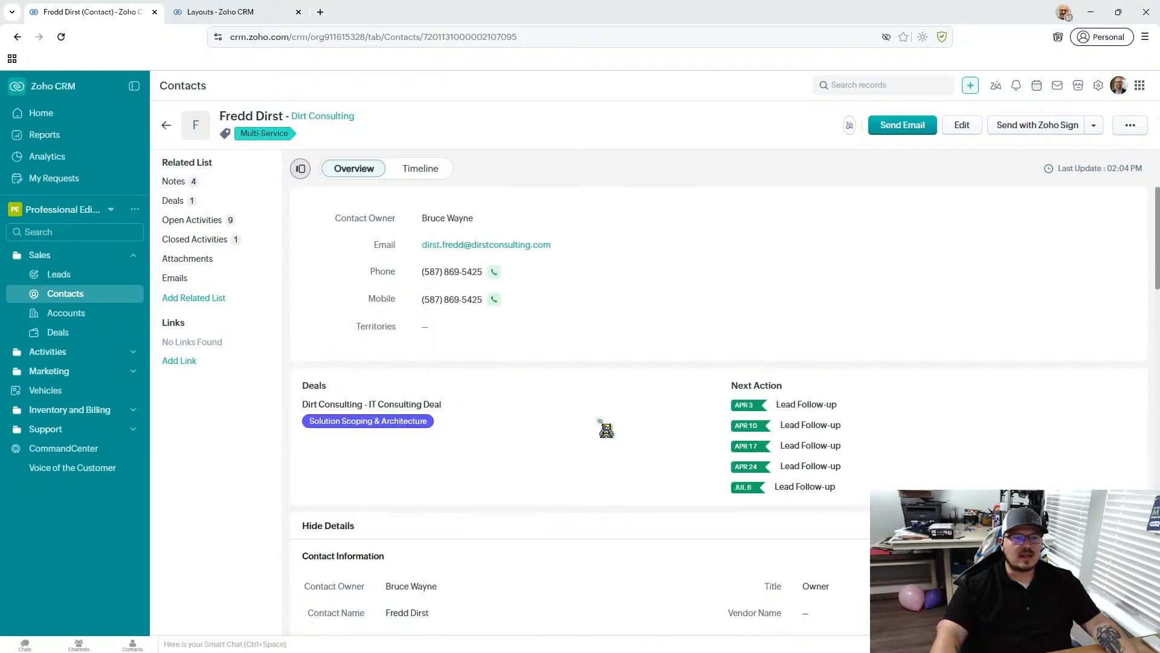
{"action": "scroll", "coordinate": [604, 427], "scroll_direction": "down", "scroll_amount": 20}
{"action": "scroll", "coordinate": [604, 427], "scroll_direction": "up", "scroll_amount": 6}
{"action": "scroll", "coordinate": [606, 428], "scroll_direction": "up", "scroll_amount": 8}
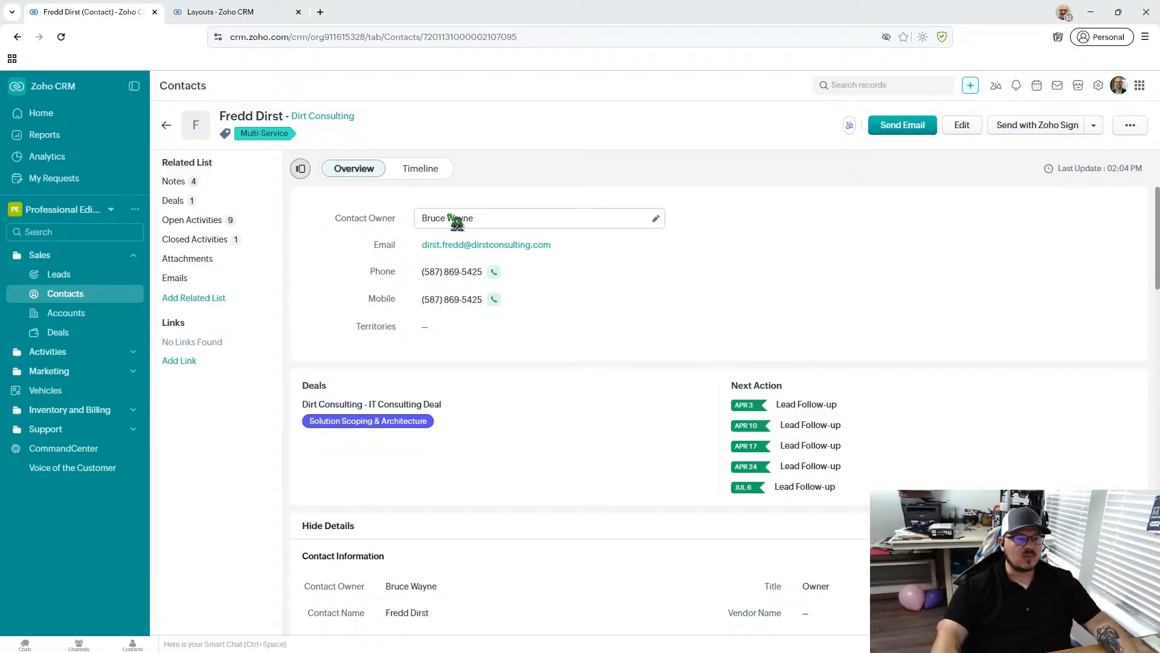
{"action": "left_click", "coordinate": [203, 206]}
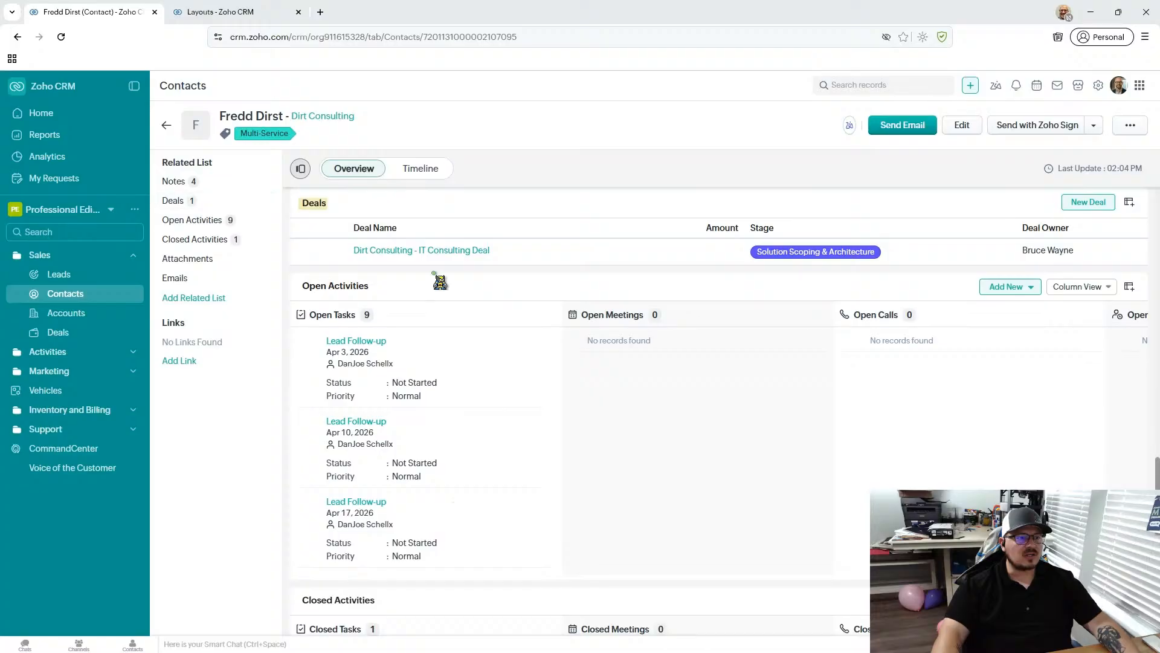
- Look over the contact's main details and open its linked Dirt Consulting account
{"action": "scroll", "coordinate": [863, 373], "scroll_direction": "up", "scroll_amount": 5}
{"action": "scroll", "coordinate": [863, 372], "scroll_direction": "up", "scroll_amount": 5}
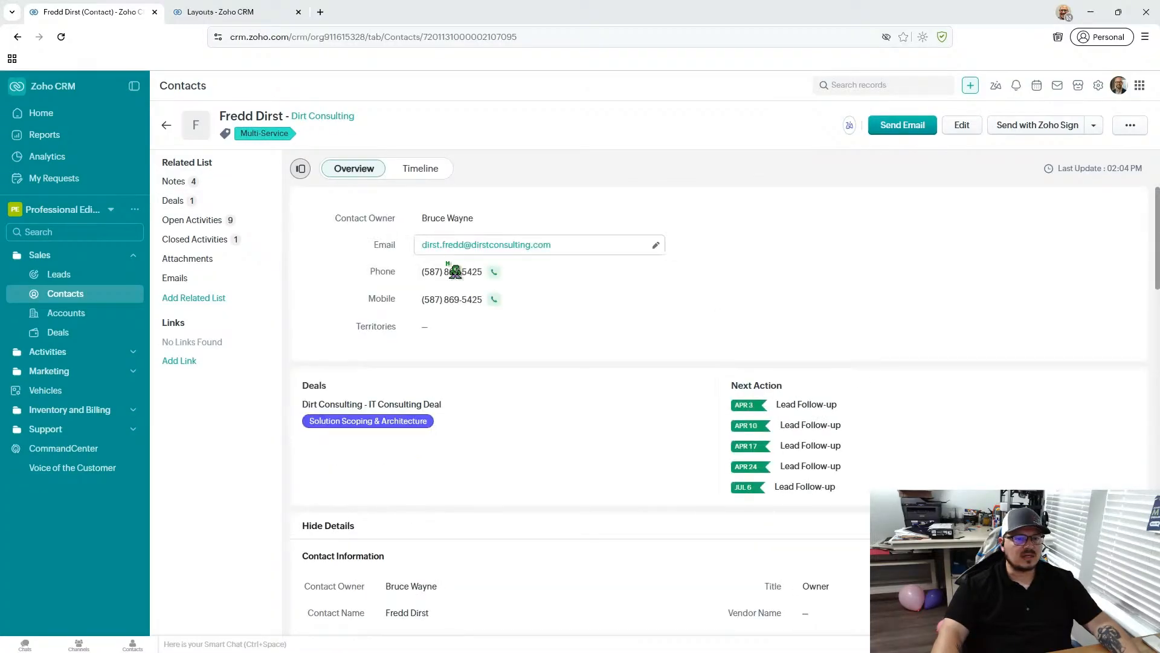
{"action": "scroll", "coordinate": [497, 354], "scroll_direction": "down", "scroll_amount": 5}
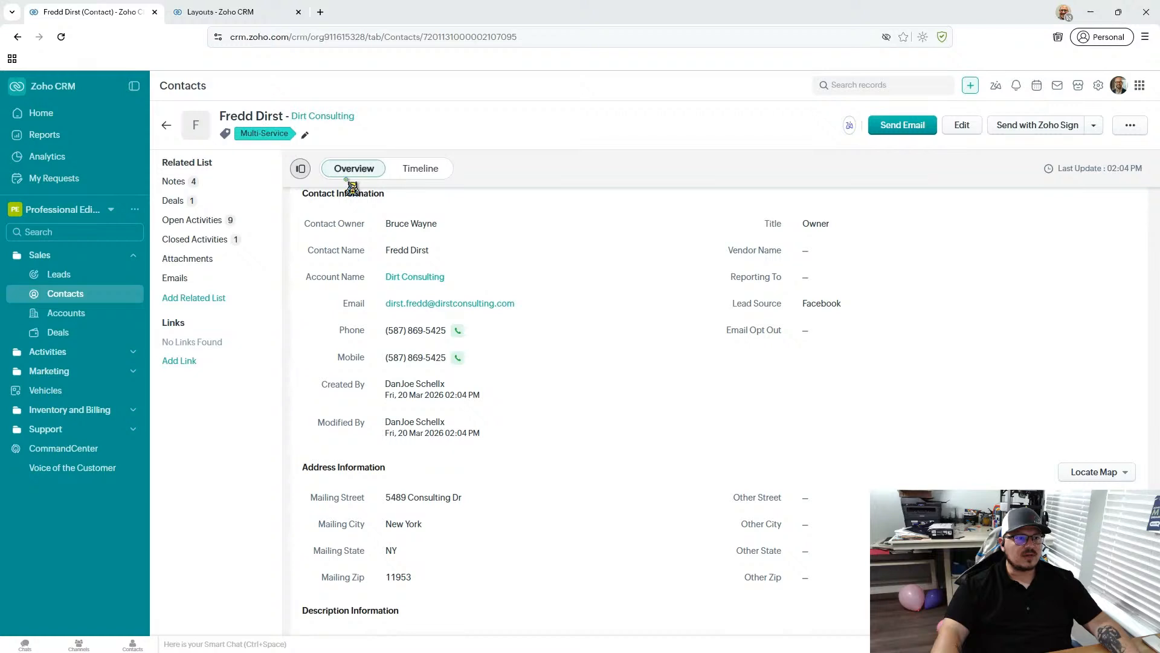
{"action": "mouse_move", "coordinate": [406, 287]}
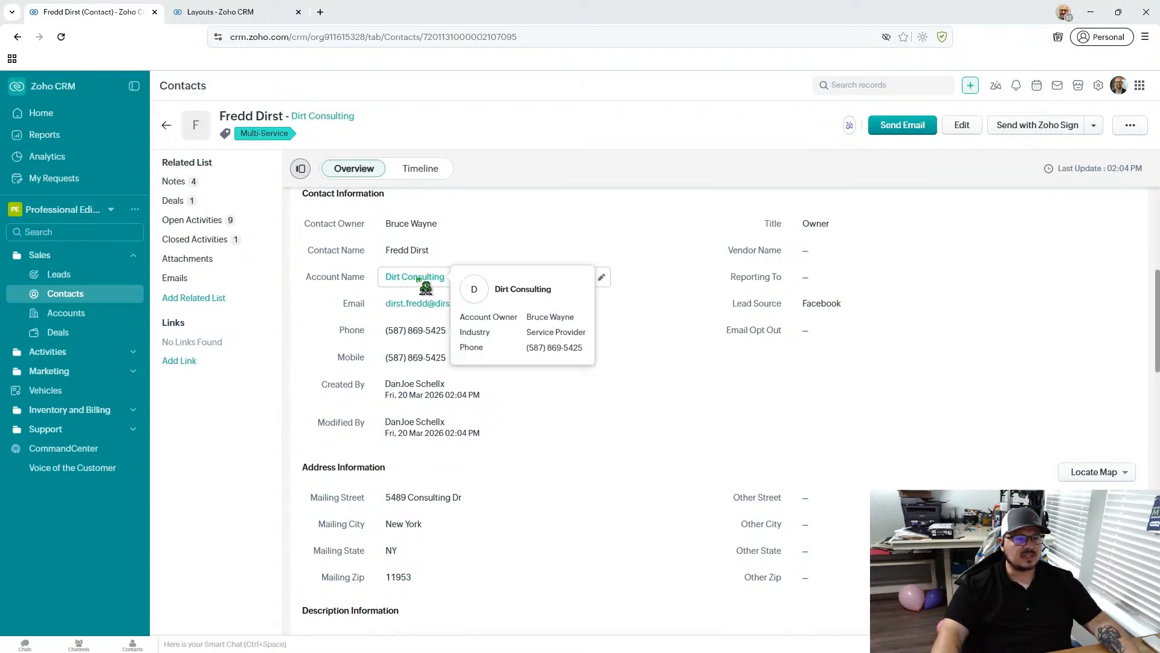
{"action": "left_click", "coordinate": [418, 279]}
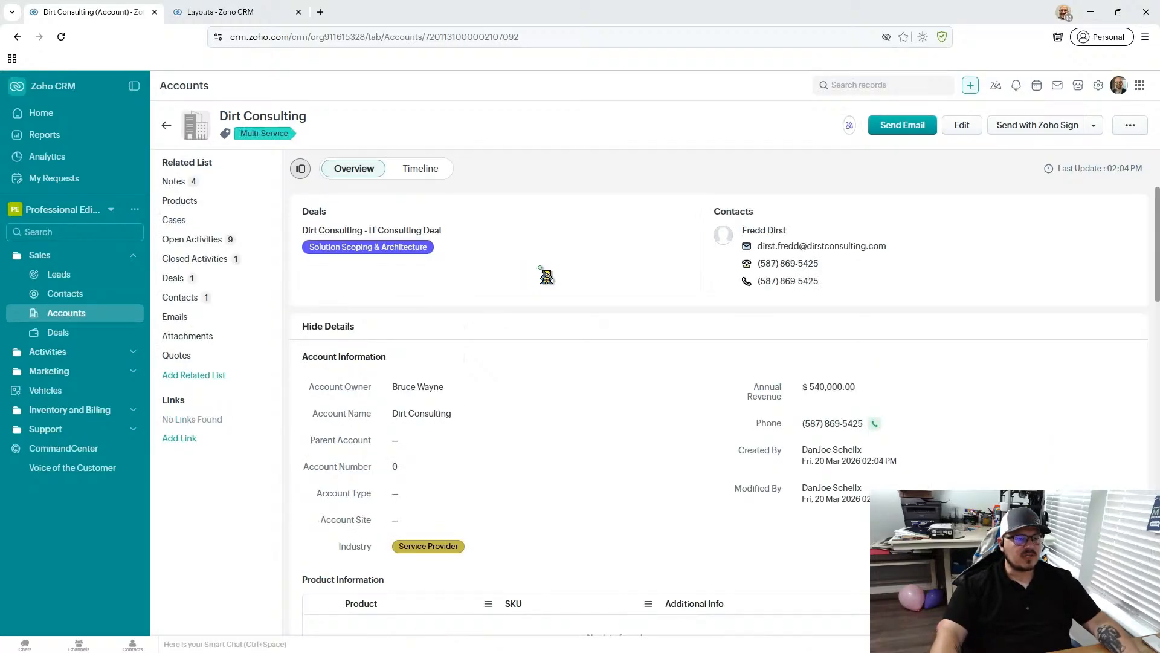
- Review the account's open activities, deals, contacts and notes, plus its address and overview sections
{"action": "left_click", "coordinate": [203, 241]}
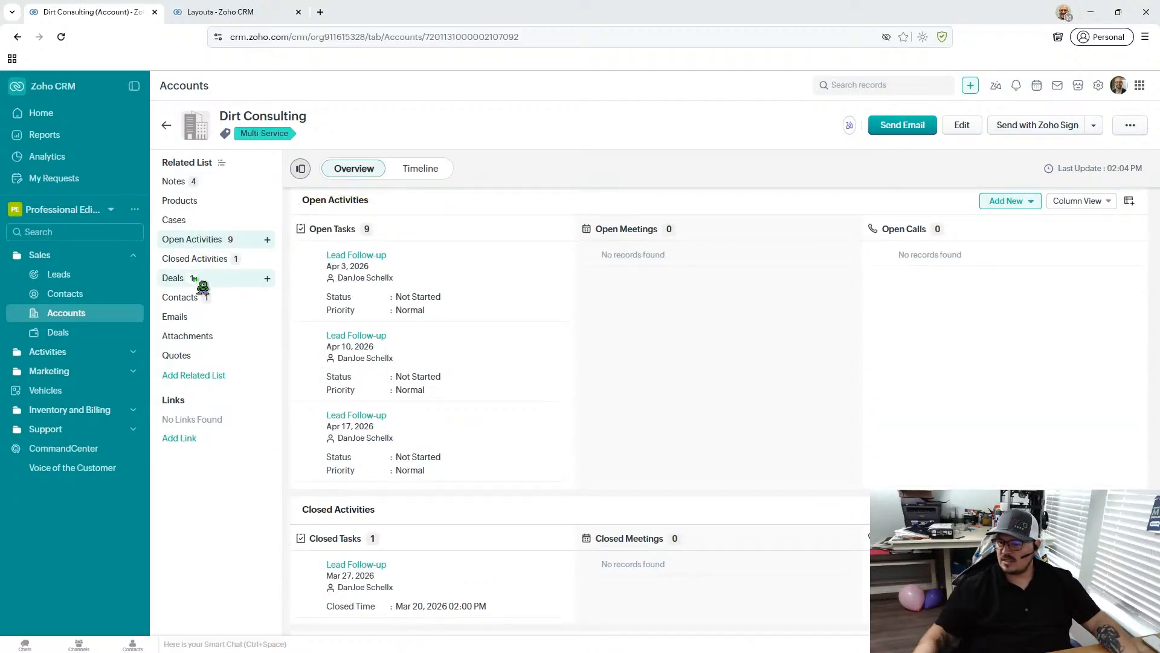
{"action": "left_click", "coordinate": [203, 283]}
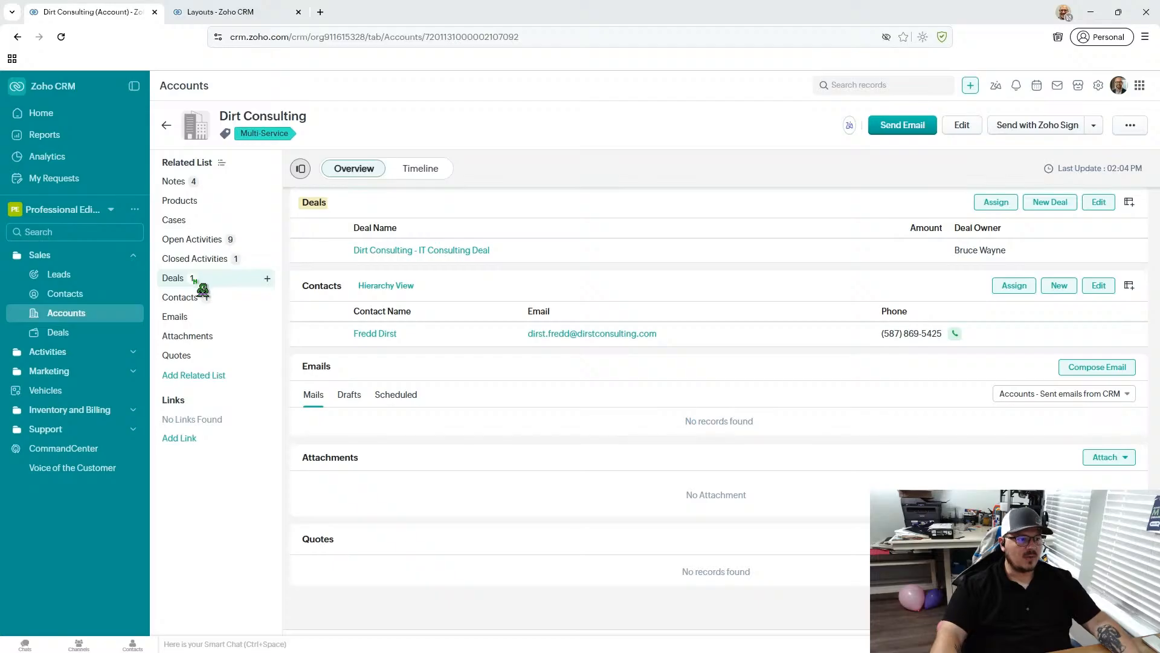
{"action": "left_click", "coordinate": [202, 302]}
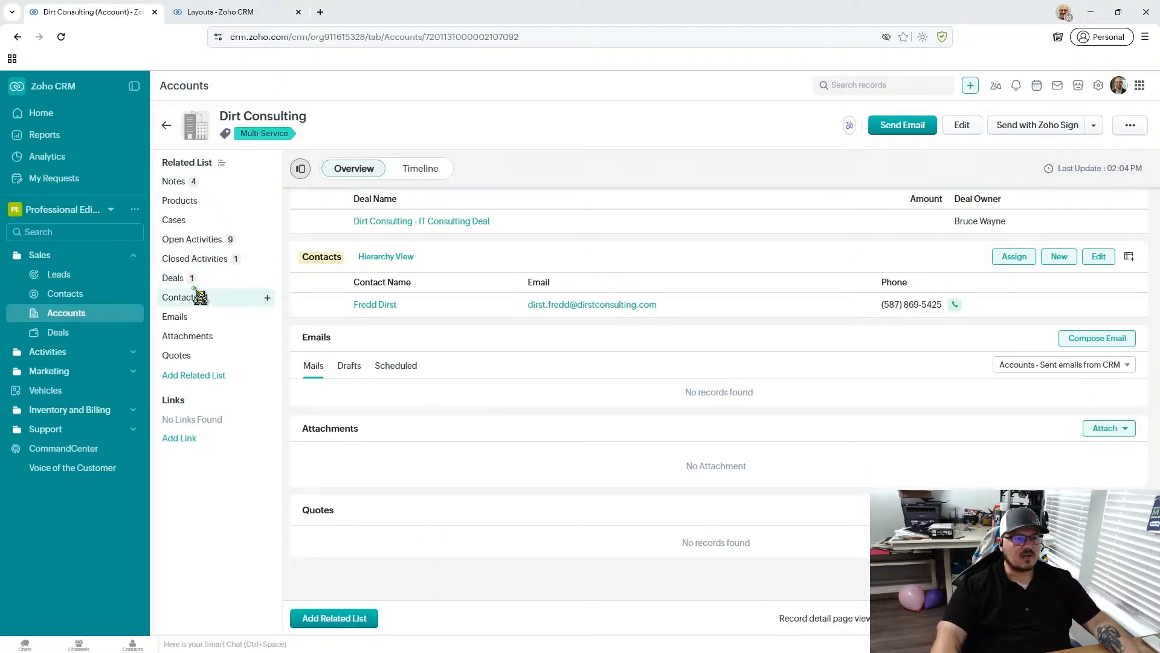
{"action": "left_click", "coordinate": [200, 240]}
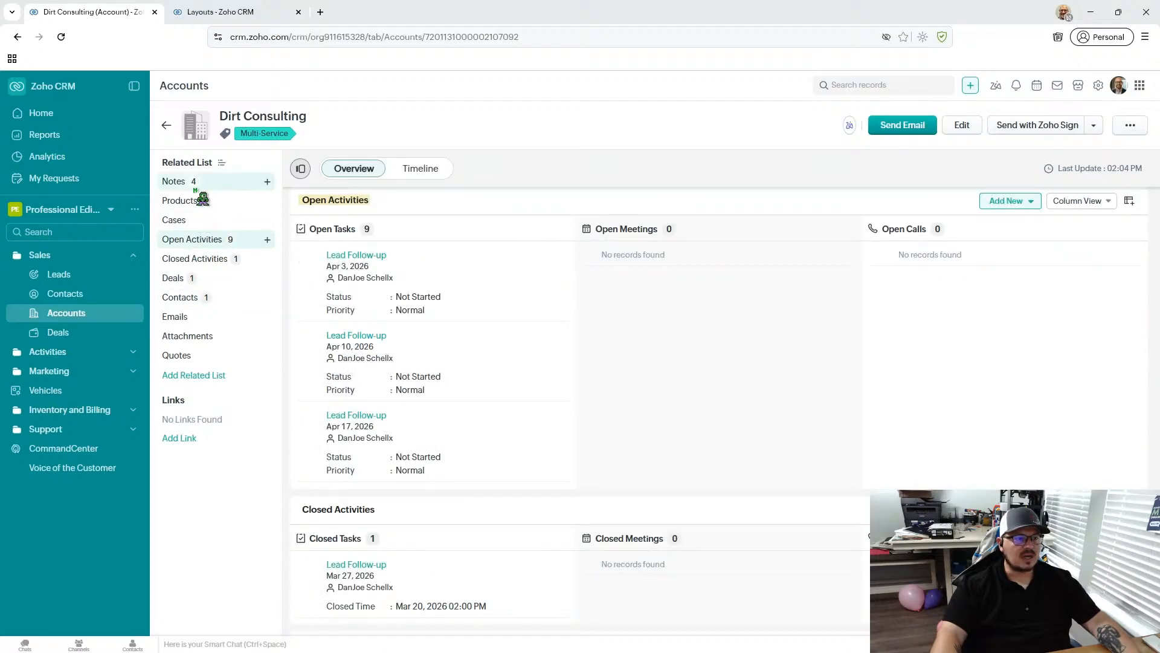
{"action": "left_click", "coordinate": [196, 191]}
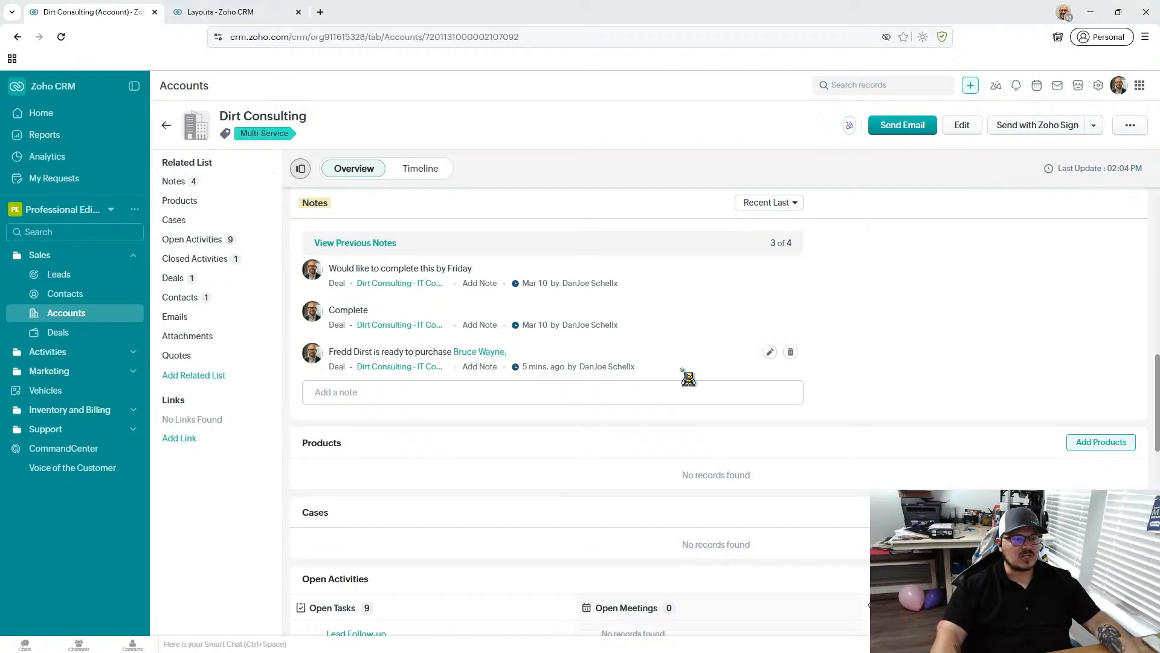
{"action": "scroll", "coordinate": [676, 356], "scroll_direction": "up", "scroll_amount": 5}
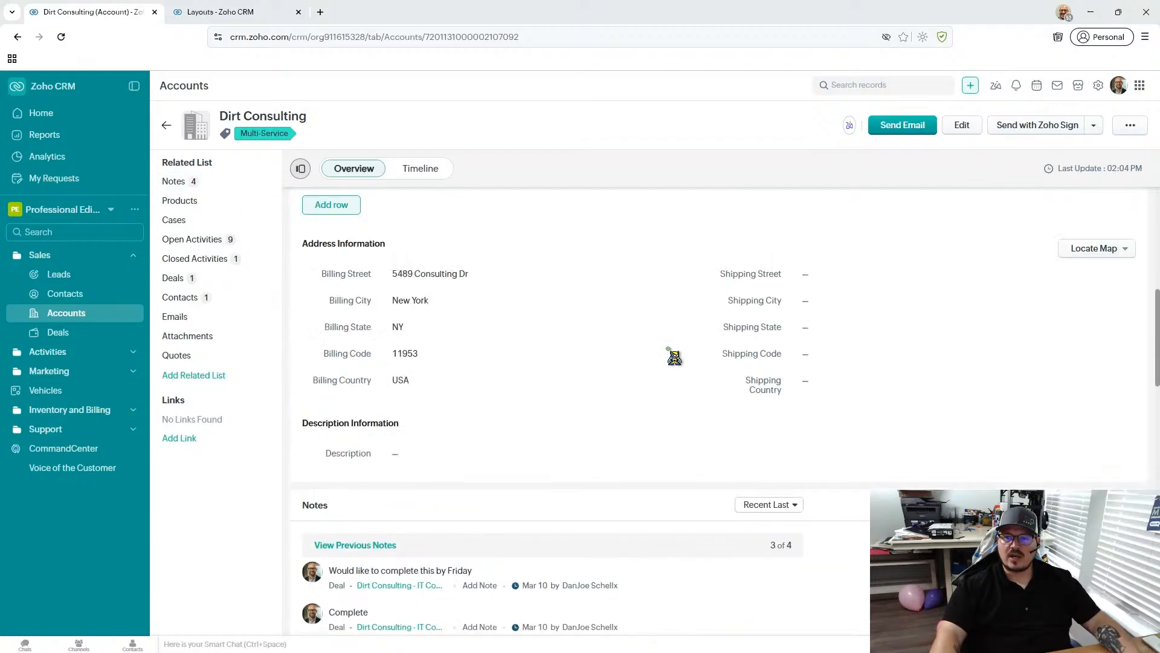
{"action": "scroll", "coordinate": [674, 356], "scroll_direction": "up", "scroll_amount": 8}
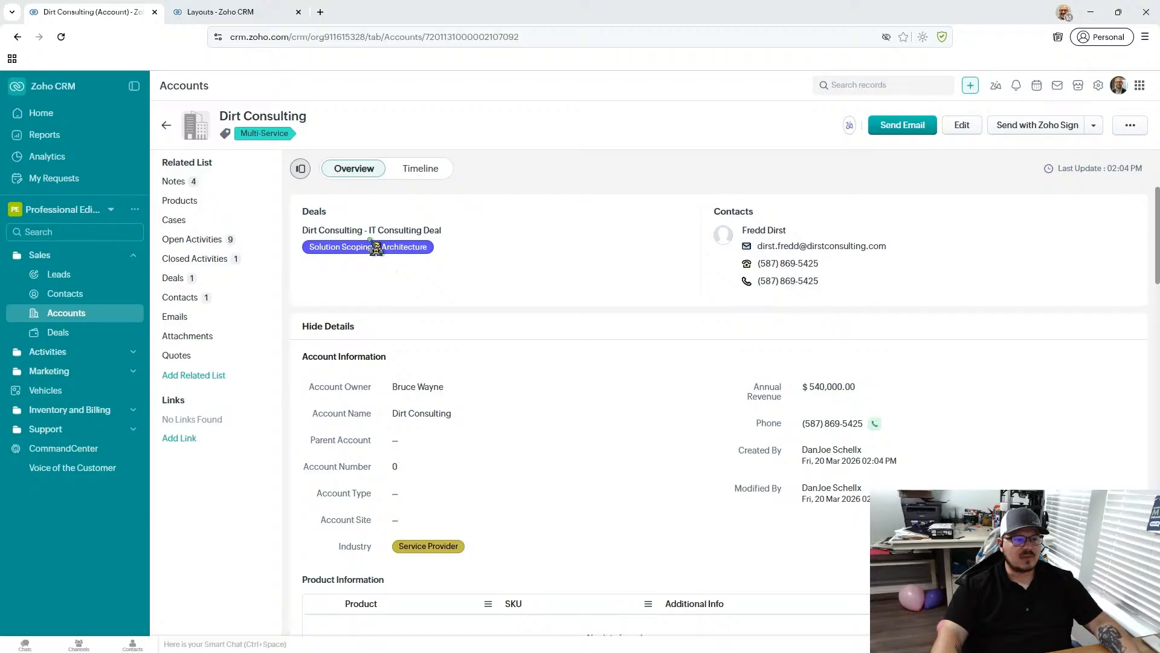
- Set the account's Parent Account to Collins Services and save the field
{"action": "scroll", "coordinate": [432, 302], "scroll_direction": "down", "scroll_amount": 2}
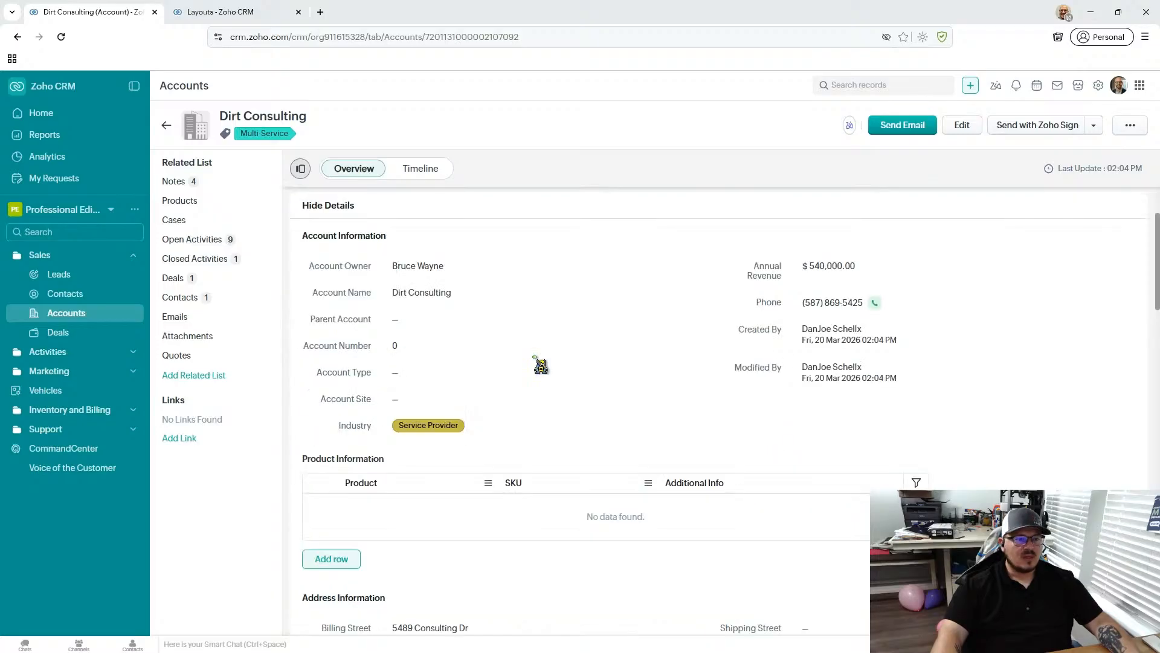
{"action": "left_click", "coordinate": [446, 327]}
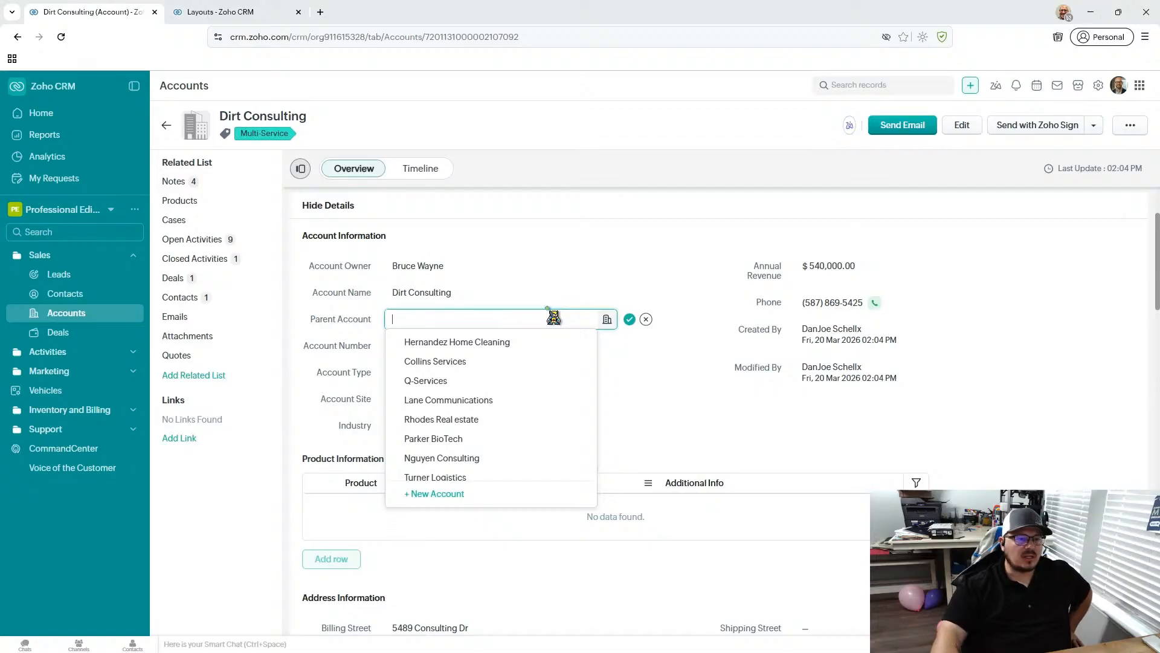
{"action": "left_click", "coordinate": [506, 366]}
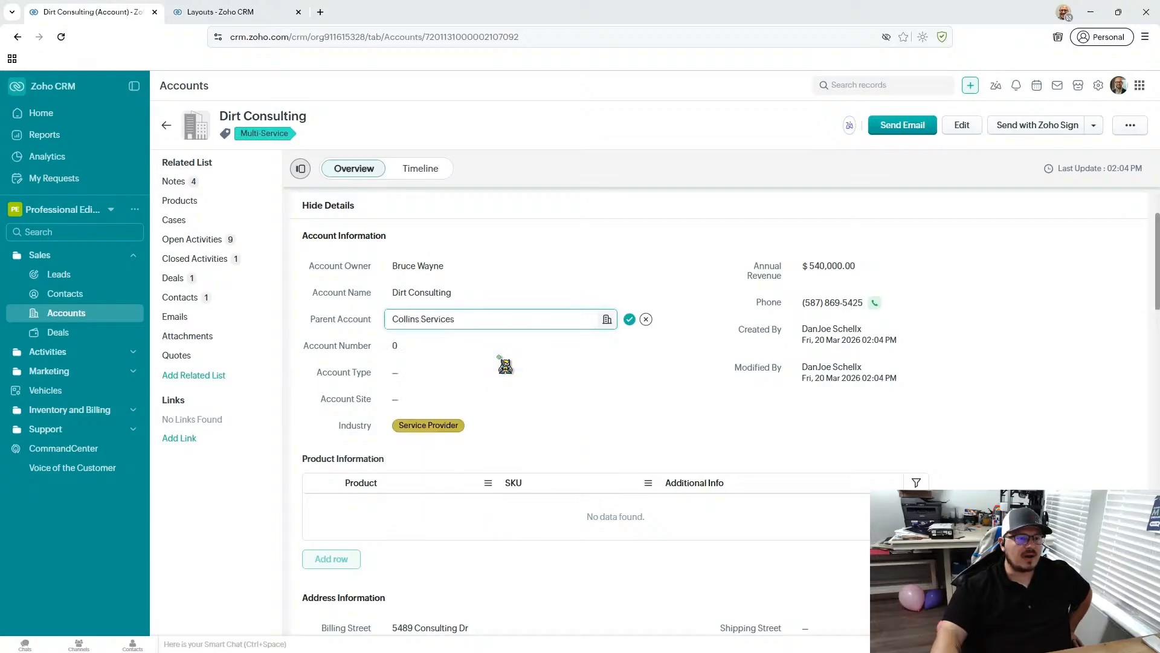
{"action": "left_click", "coordinate": [629, 319]}
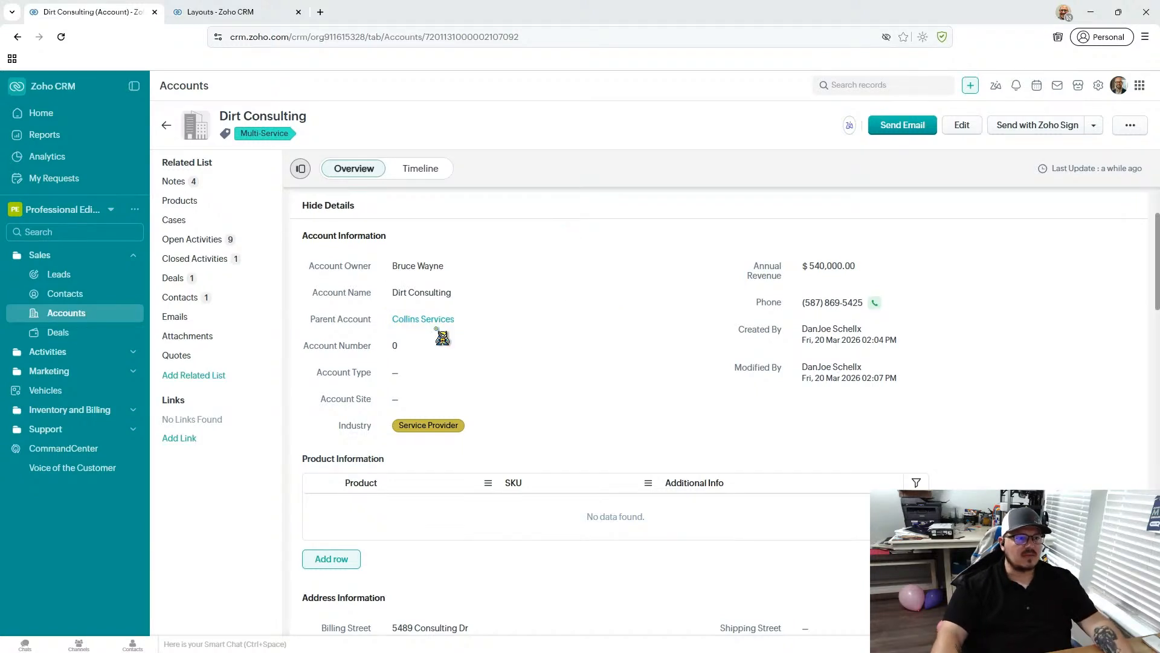
- Clear the account's Parent Account field and save it empty
{"action": "mouse_move", "coordinate": [438, 320]}
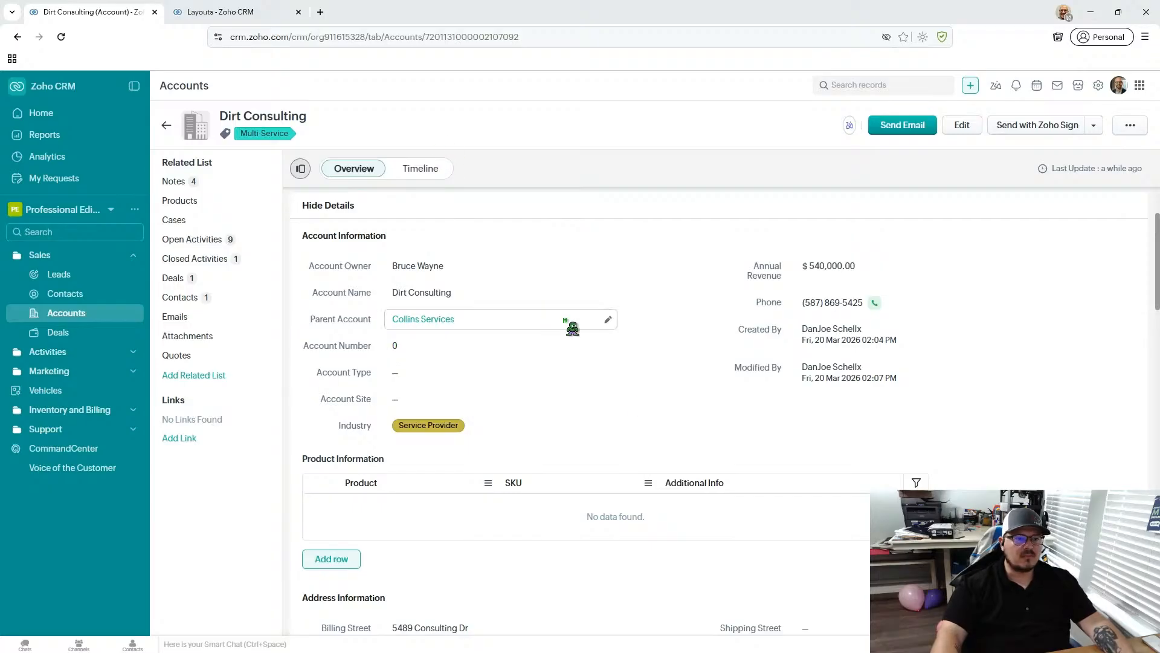
{"action": "left_click", "coordinate": [607, 321]}
{"action": "left_click_drag", "start_coordinate": [523, 319], "coordinate": [319, 326]}
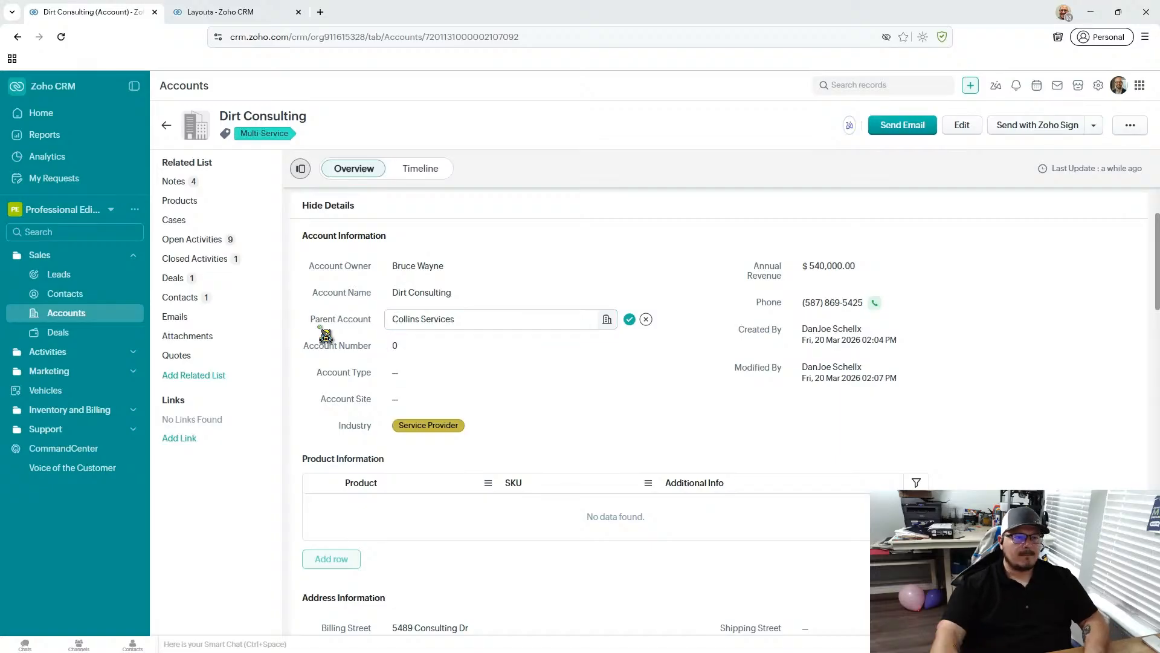
{"action": "left_click", "coordinate": [585, 319]}
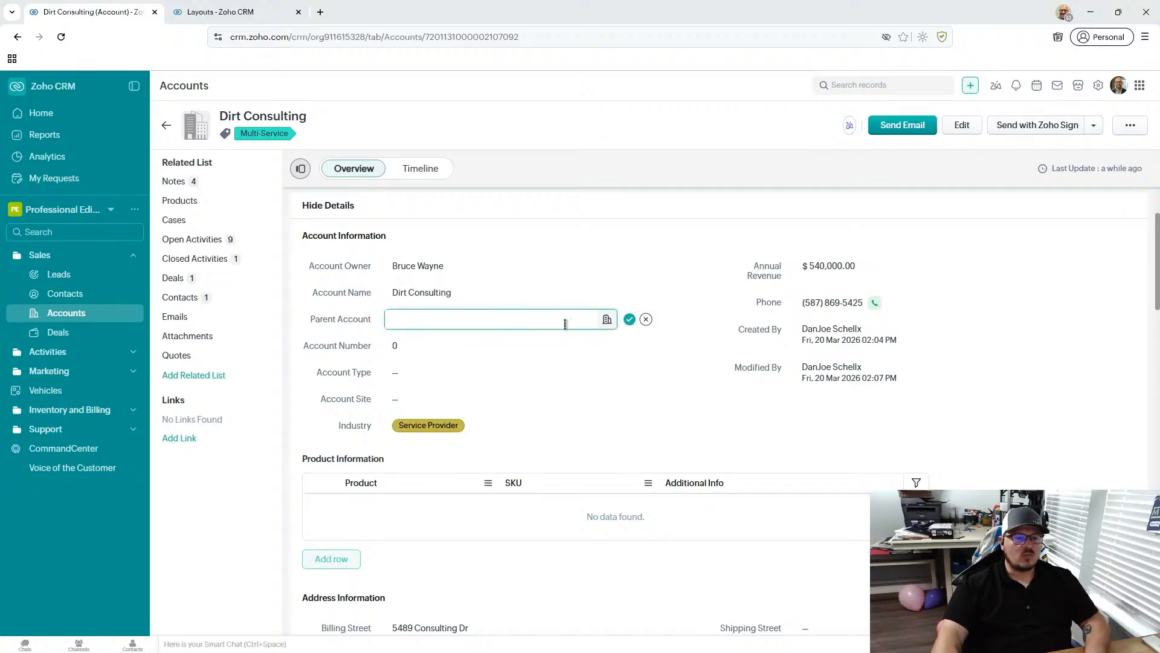
{"action": "left_click", "coordinate": [629, 320]}
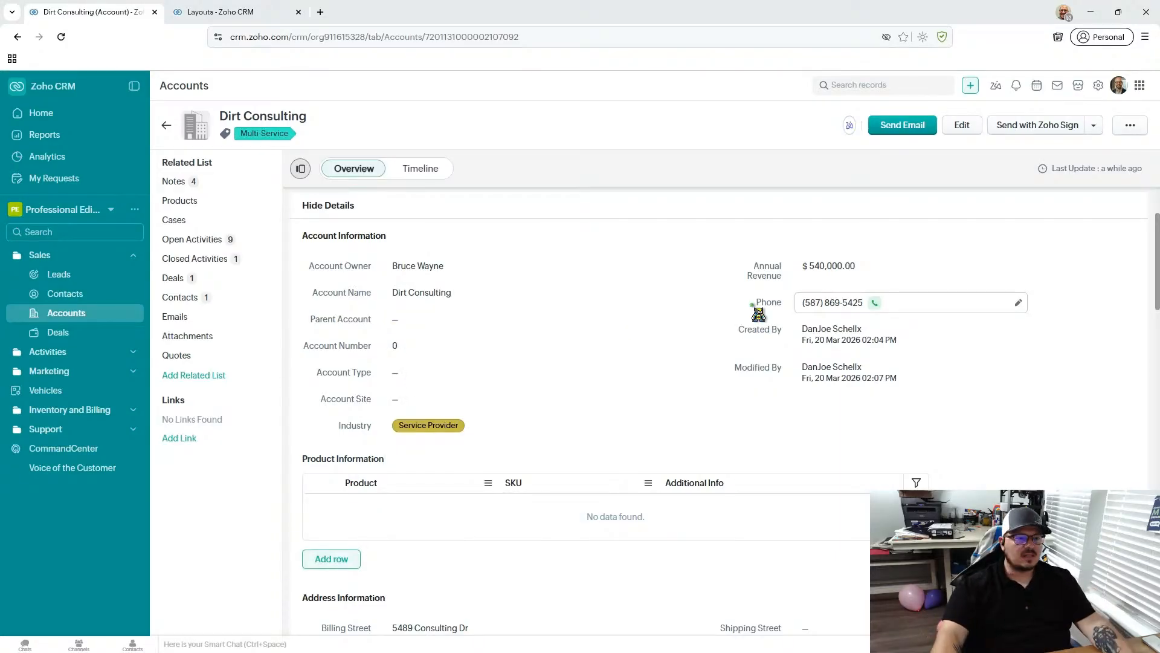
- Look through the account information, product information and address information of the account
{"action": "scroll", "coordinate": [502, 333], "scroll_direction": "down", "scroll_amount": 1}
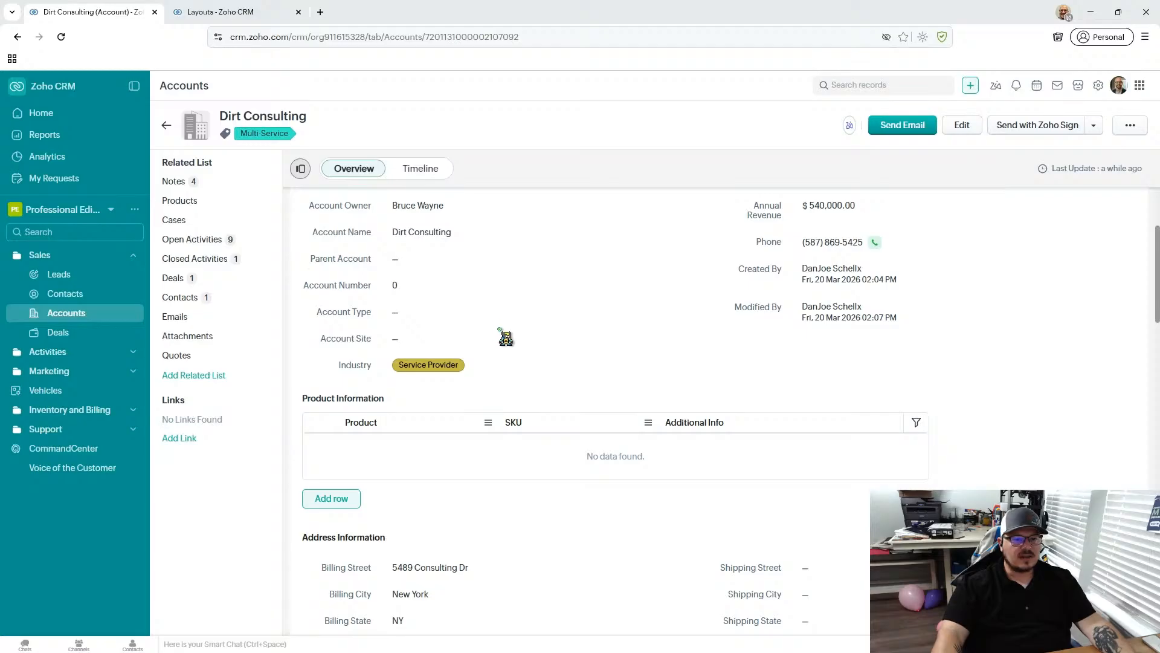
{"action": "scroll", "coordinate": [506, 332], "scroll_direction": "down", "scroll_amount": 1}
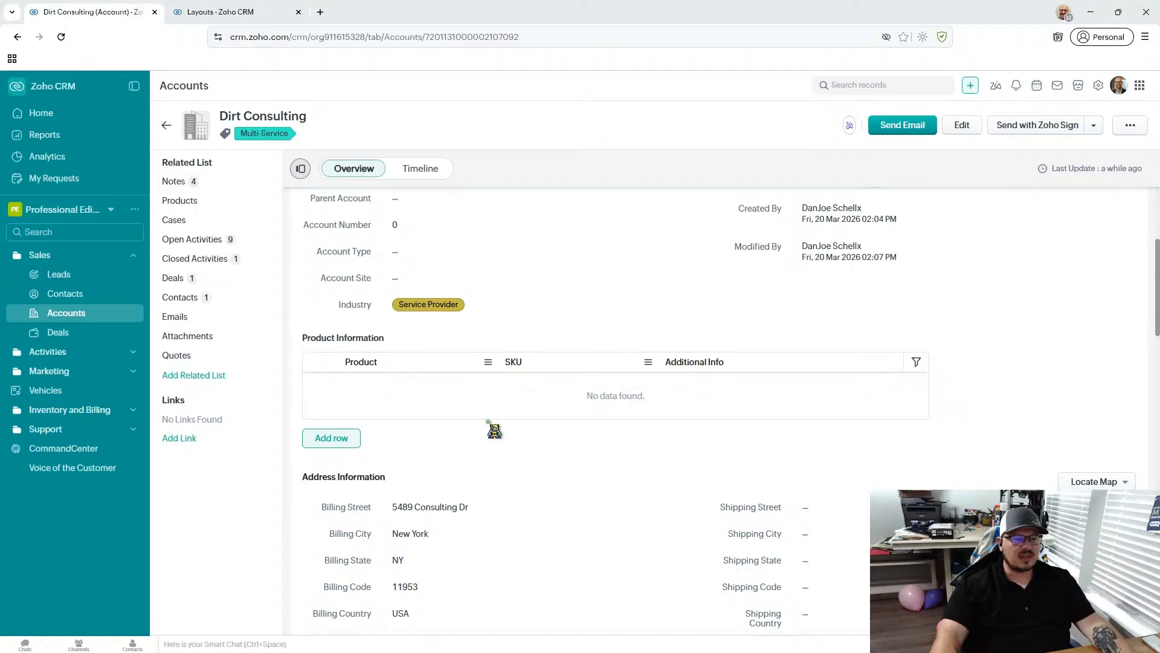
{"action": "scroll", "coordinate": [667, 381], "scroll_direction": "up", "scroll_amount": 4}
{"action": "scroll", "coordinate": [667, 382], "scroll_direction": "down", "scroll_amount": 3}
{"action": "scroll", "coordinate": [531, 310], "scroll_direction": "up", "scroll_amount": 3}
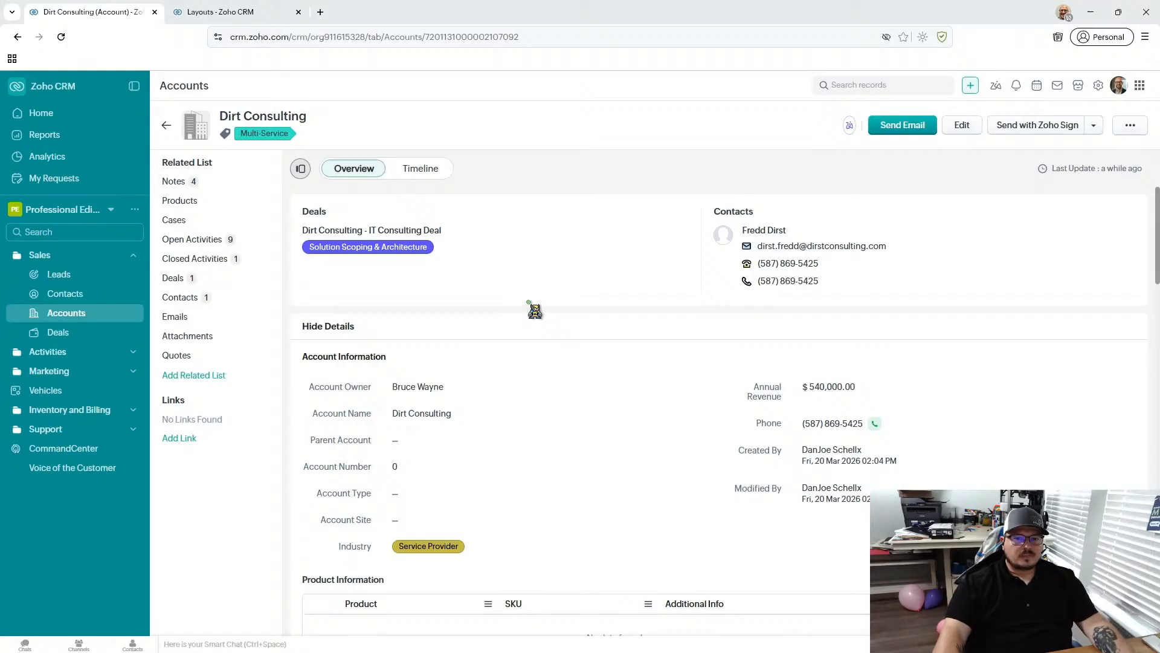
- Check the email templates offered for the account, and close the message without sending it
{"action": "left_click", "coordinate": [891, 128]}
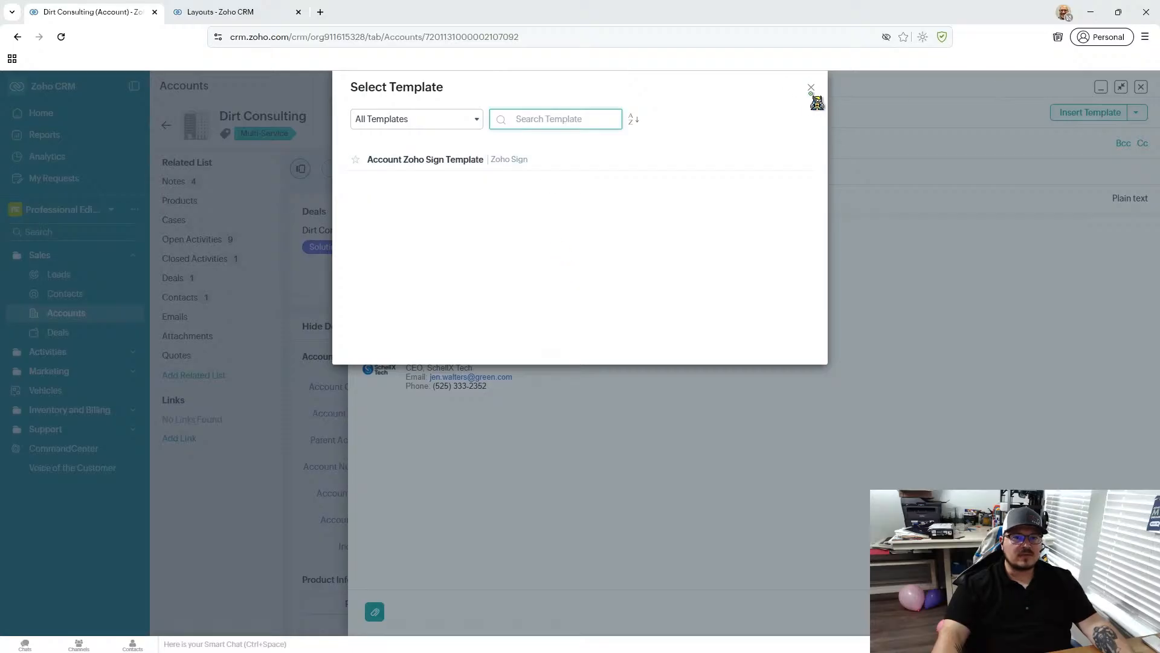
{"action": "left_click", "coordinate": [810, 88]}
{"action": "left_click", "coordinate": [1141, 87]}
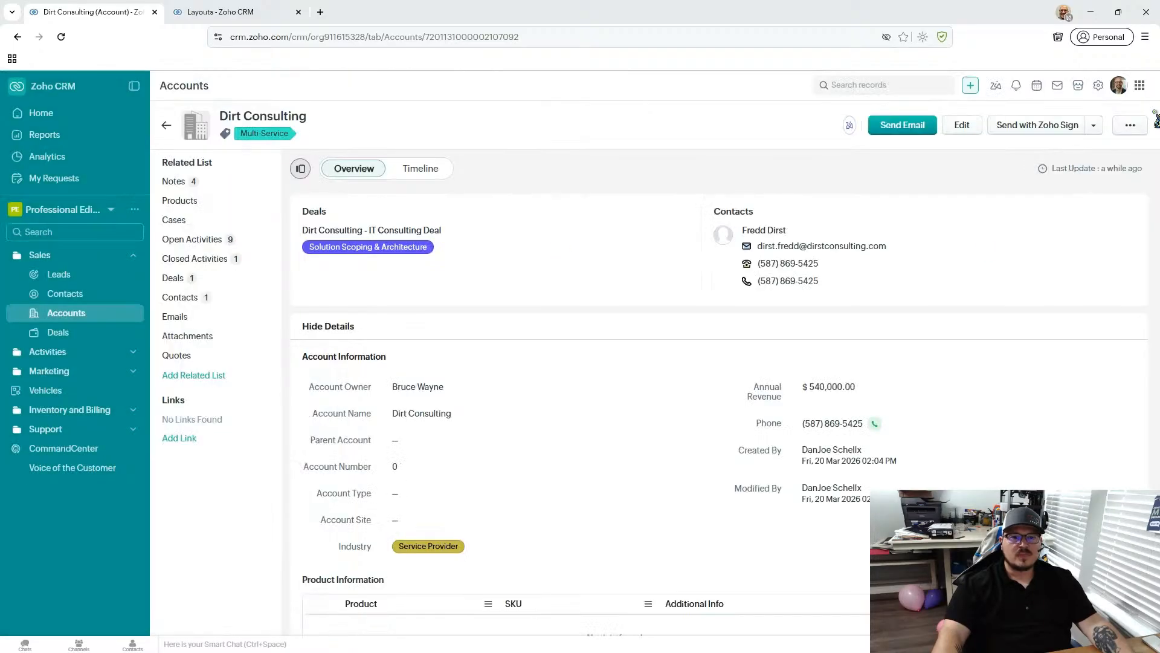
- Look over the account's overview again and view its Cases, Quotes, Emails and Deals related lists
{"action": "scroll", "coordinate": [401, 279], "scroll_direction": "down", "scroll_amount": 4}
{"action": "scroll", "coordinate": [404, 284], "scroll_direction": "up", "scroll_amount": 4}
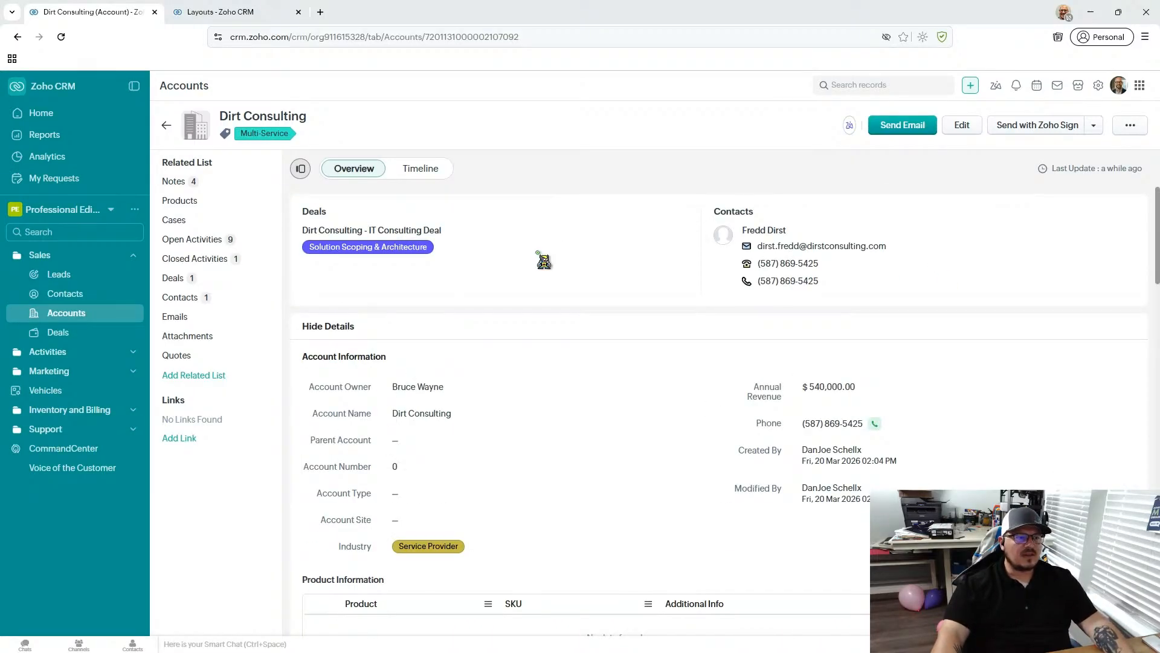
{"action": "left_click", "coordinate": [233, 220]}
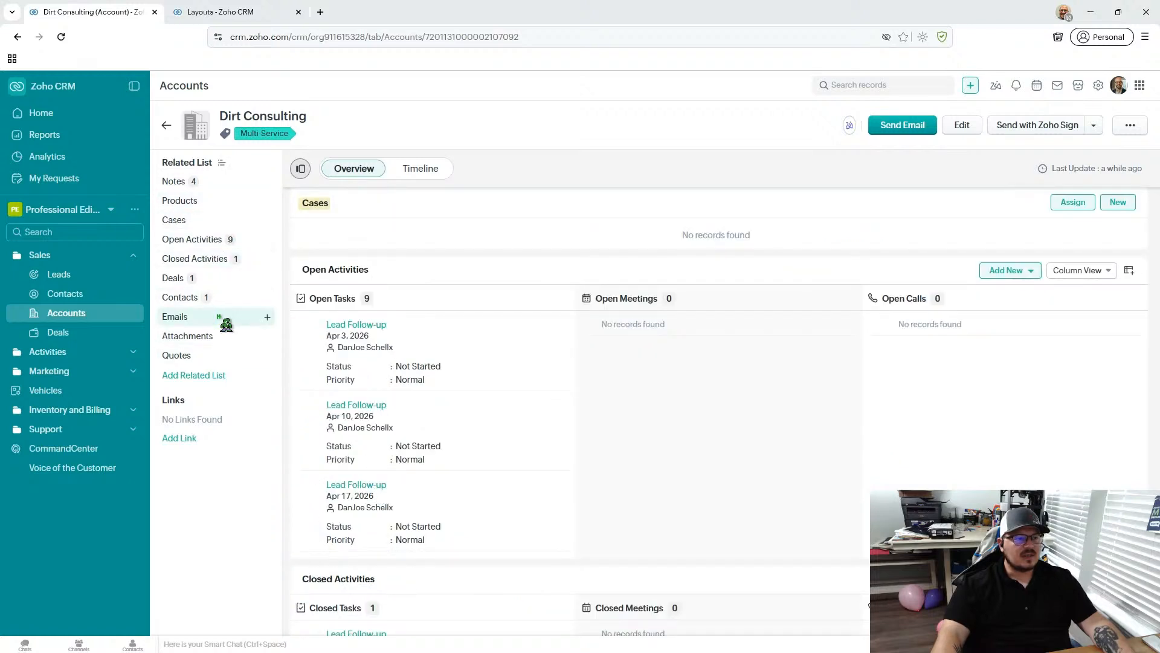
{"action": "left_click", "coordinate": [181, 356]}
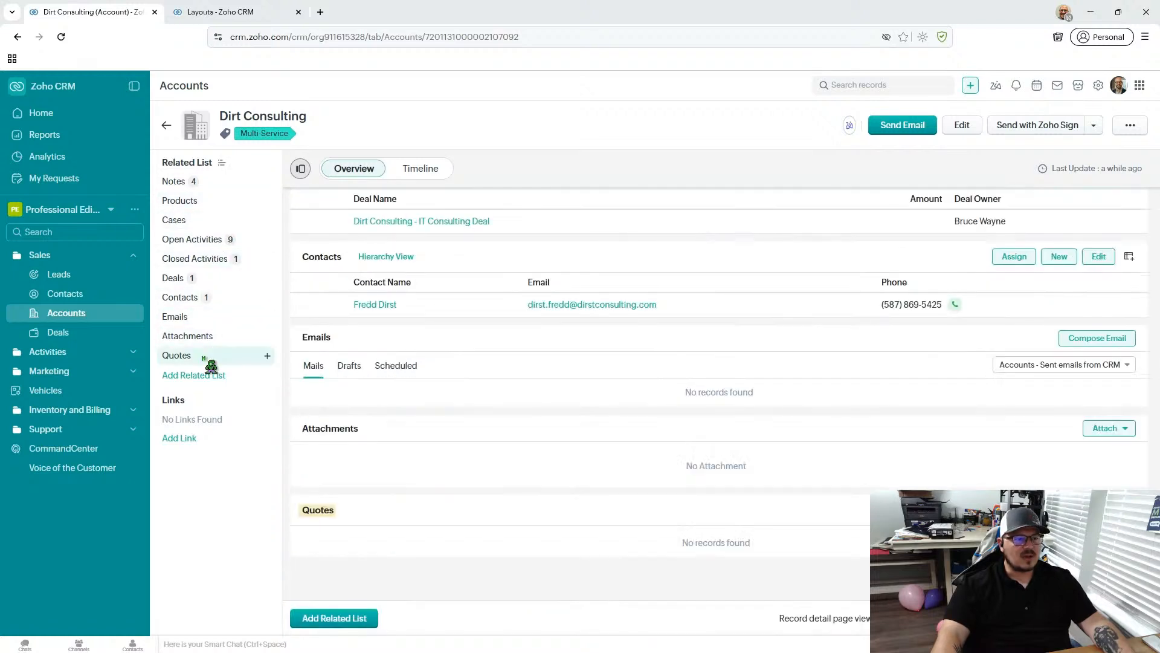
{"action": "left_click", "coordinate": [215, 319]}
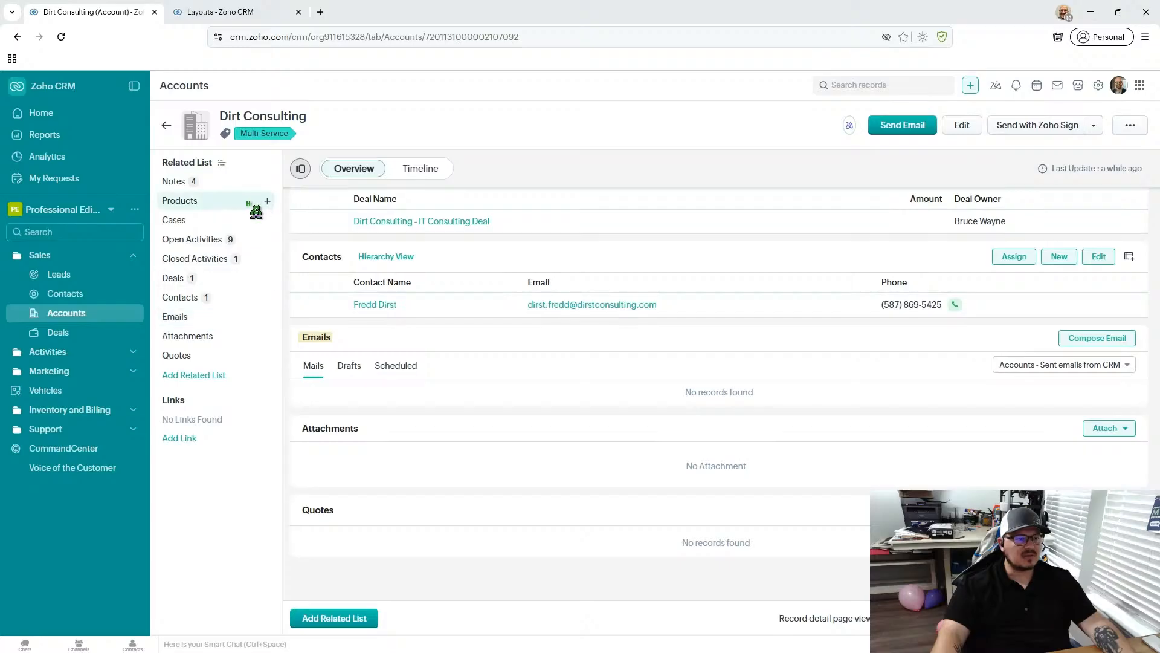
{"action": "left_click", "coordinate": [206, 221]}
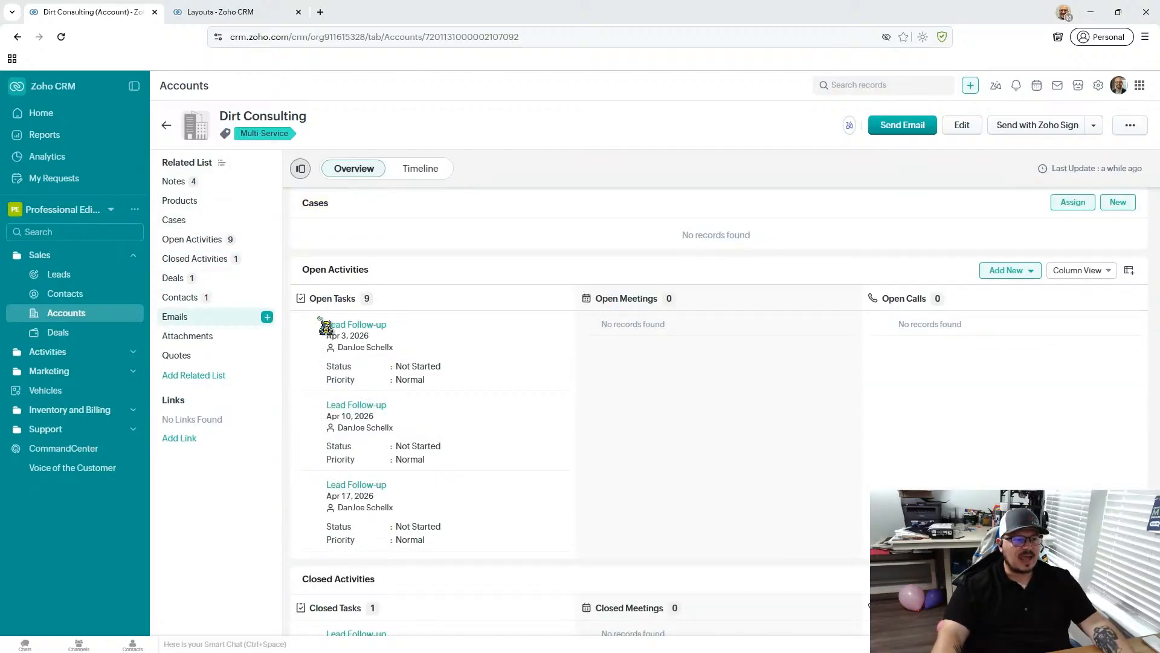
{"action": "left_click", "coordinate": [210, 280]}
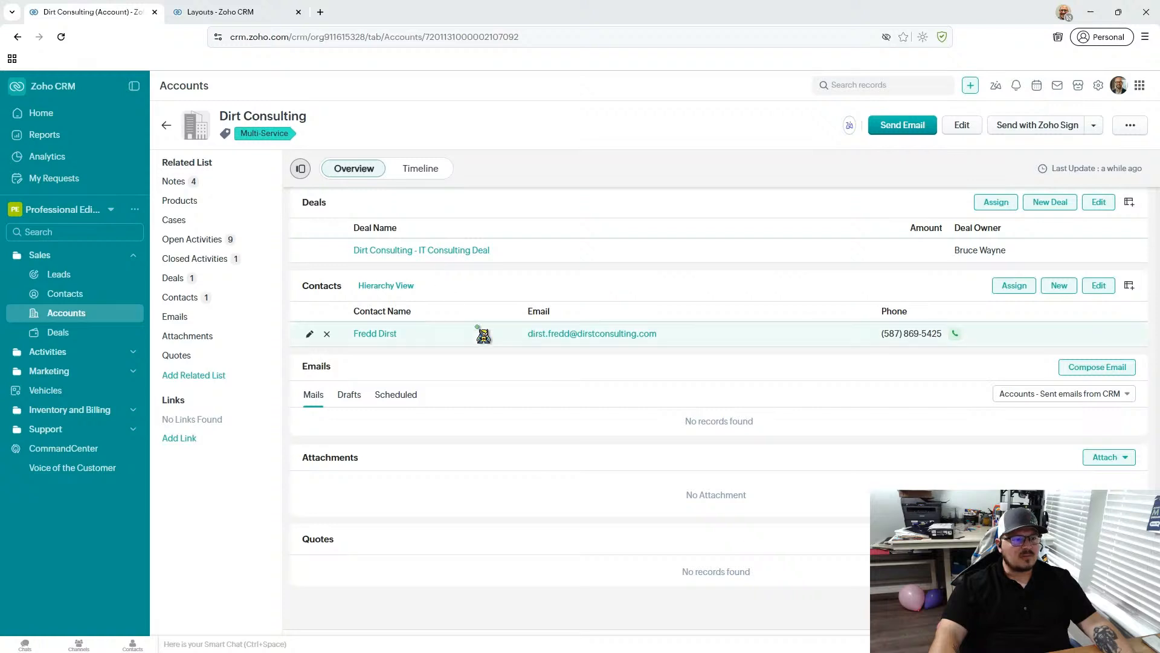
- Remove Quotes and Cases from the related lists displayed on the account details page and save the selection
{"action": "left_click", "coordinate": [232, 166]}
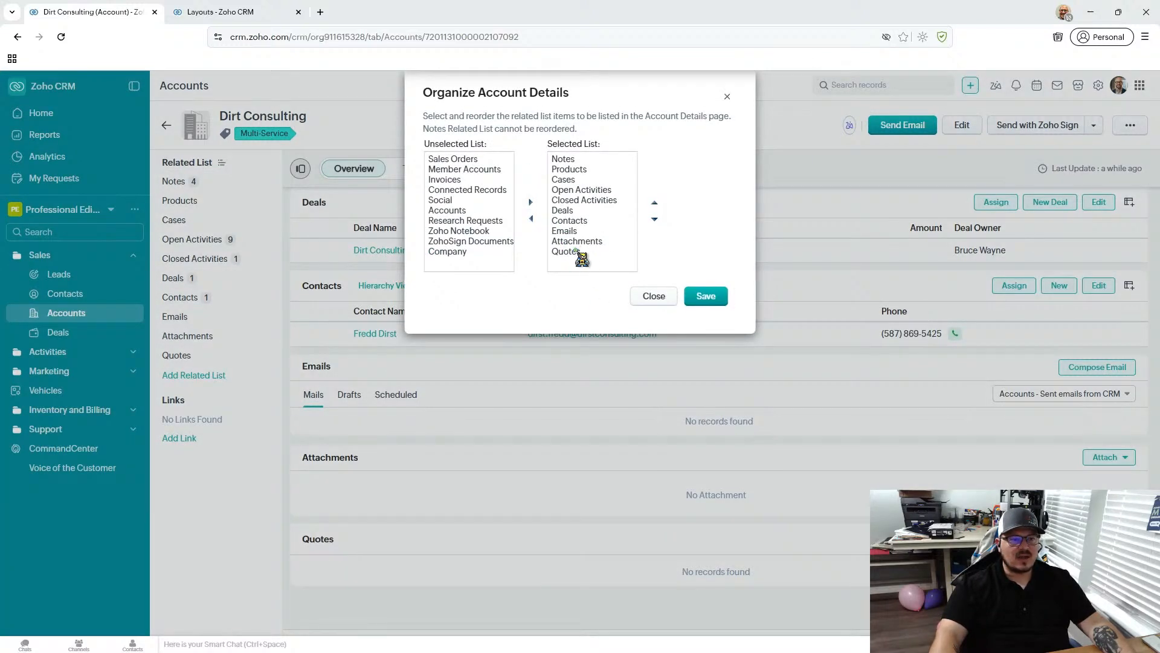
{"action": "left_click", "coordinate": [575, 252]}
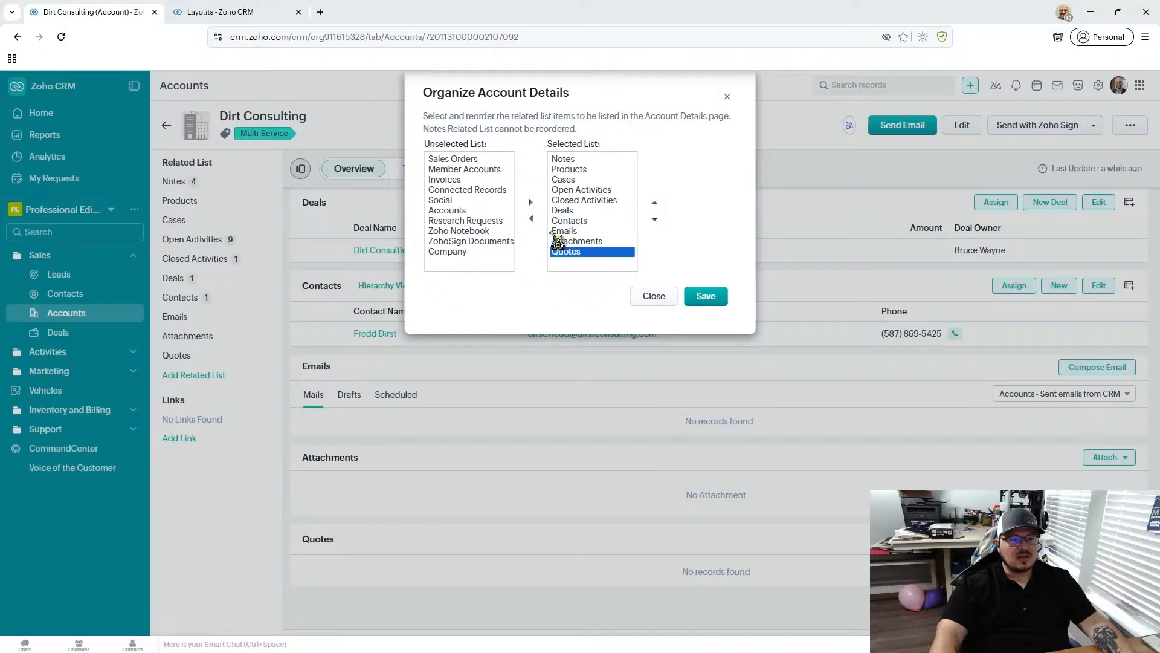
{"action": "left_click", "coordinate": [531, 219]}
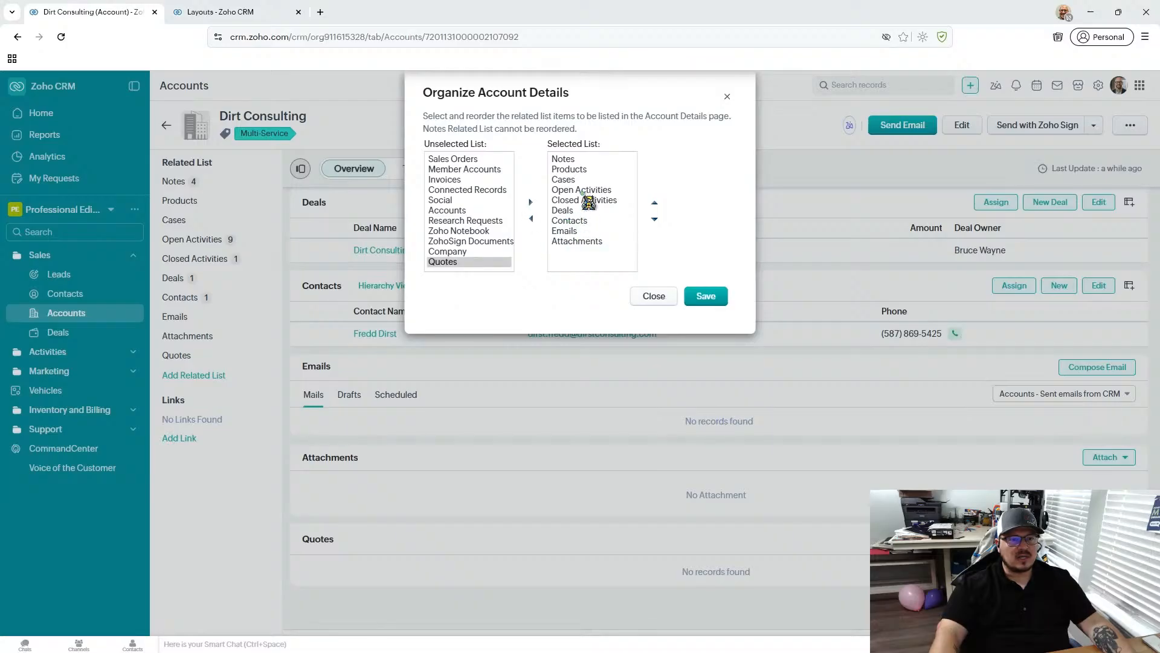
{"action": "left_click", "coordinate": [583, 180]}
{"action": "left_click", "coordinate": [532, 219]}
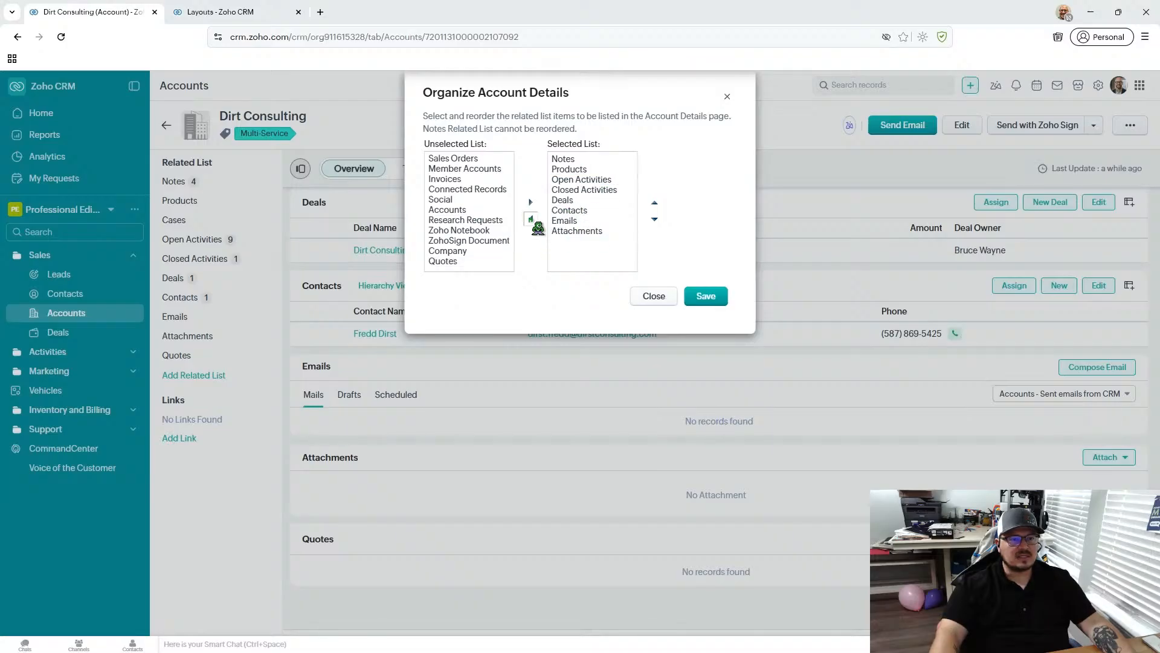
{"action": "left_click", "coordinate": [716, 303]}
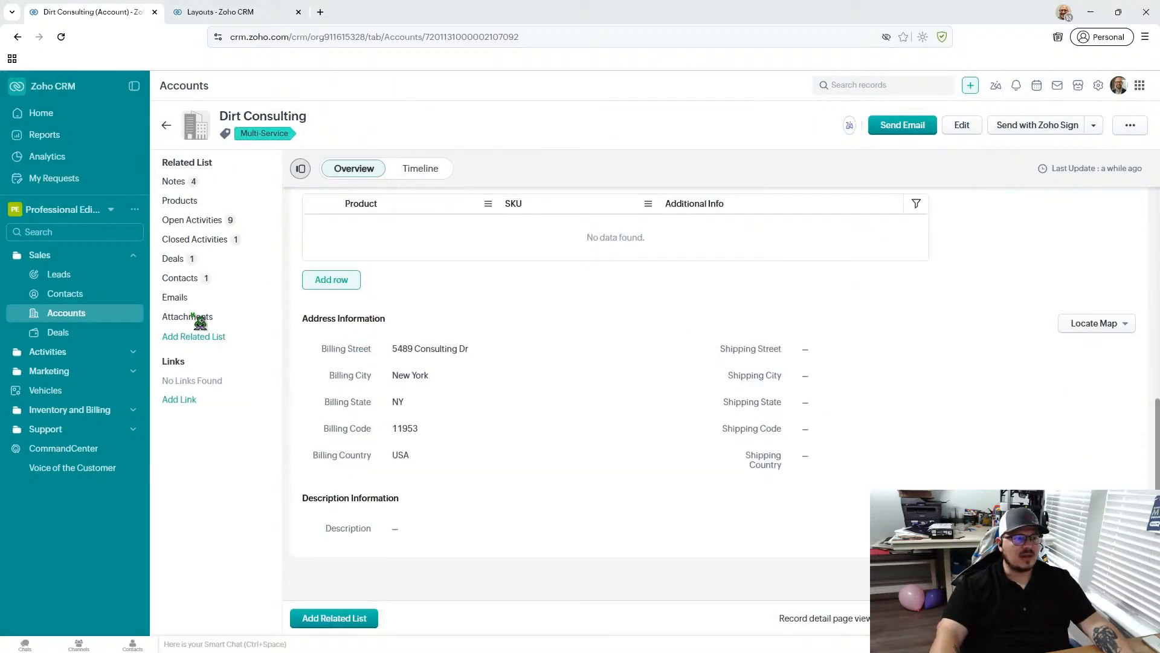
- Add Consulting Package - Professional, Managed IT Services – Annual and Cybersecurity Essentials to the account's Products related list
{"action": "left_click", "coordinate": [194, 316]}
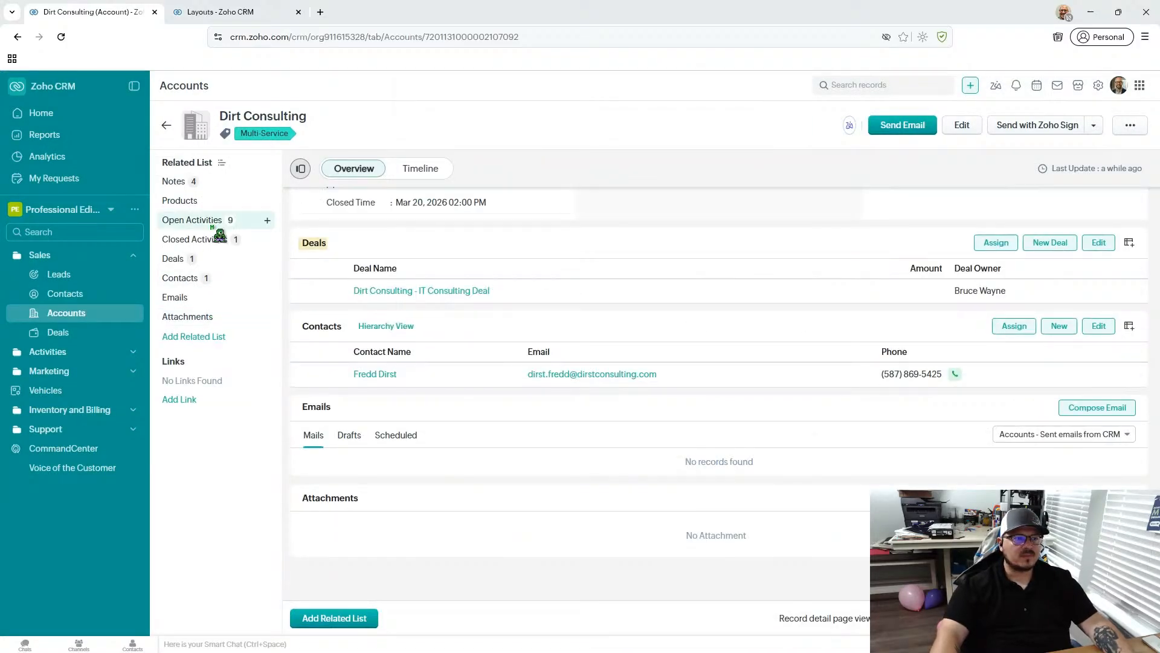
{"action": "left_click", "coordinate": [229, 199]}
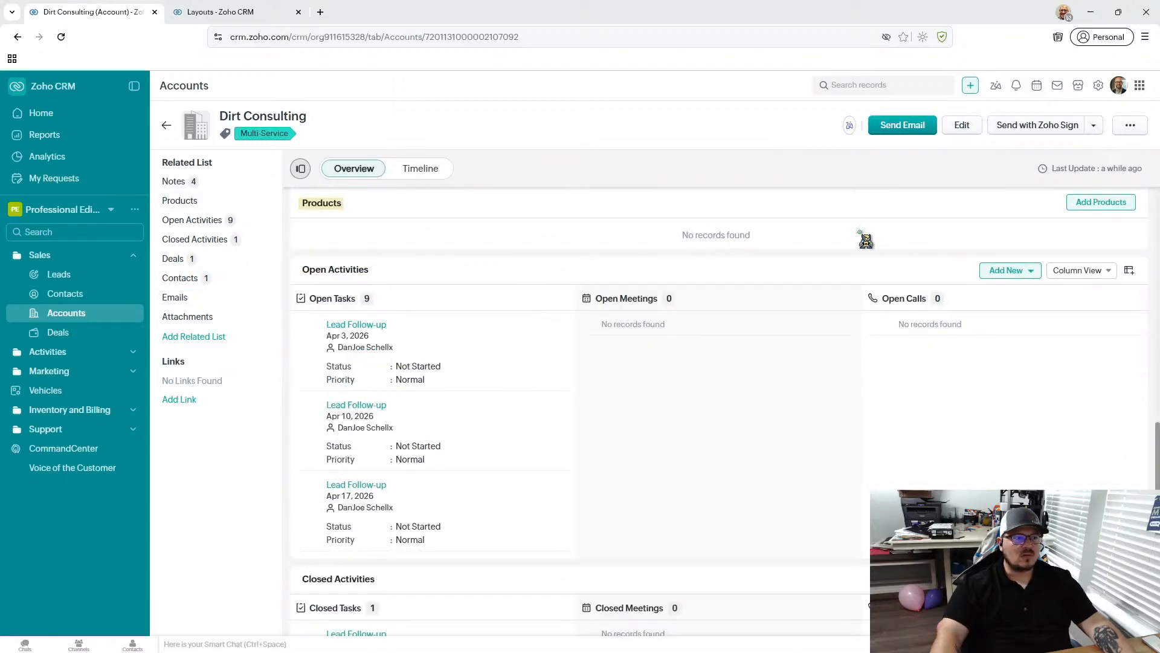
{"action": "left_click", "coordinate": [1091, 204]}
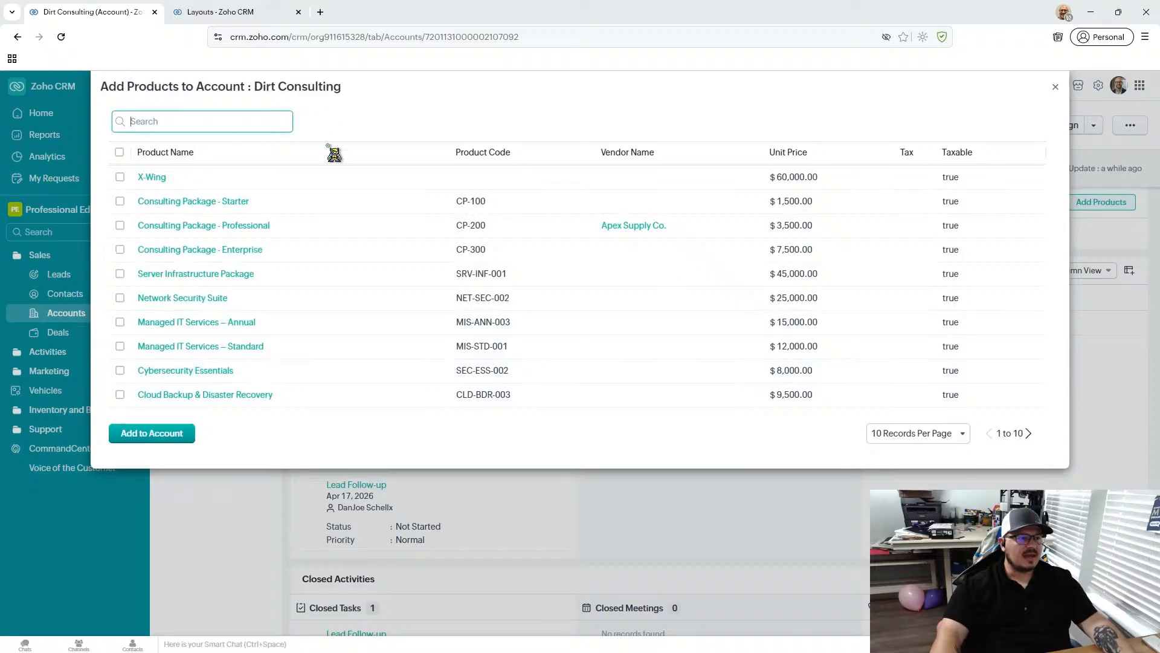
{"action": "left_click", "coordinate": [115, 226]}
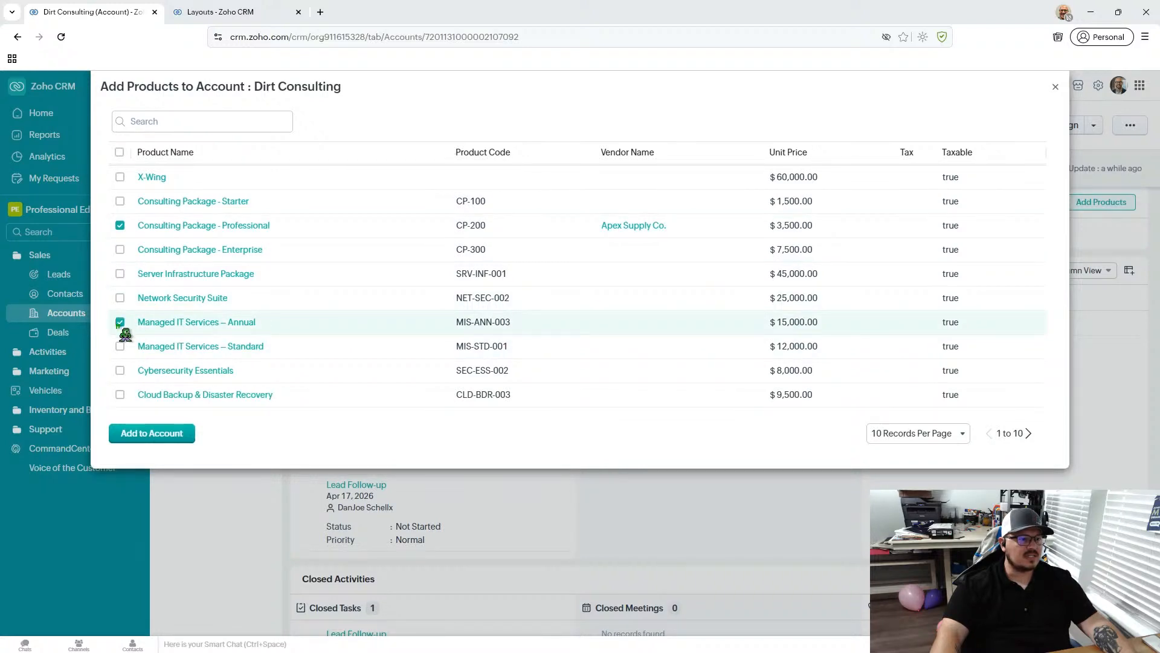
{"action": "left_click", "coordinate": [122, 371]}
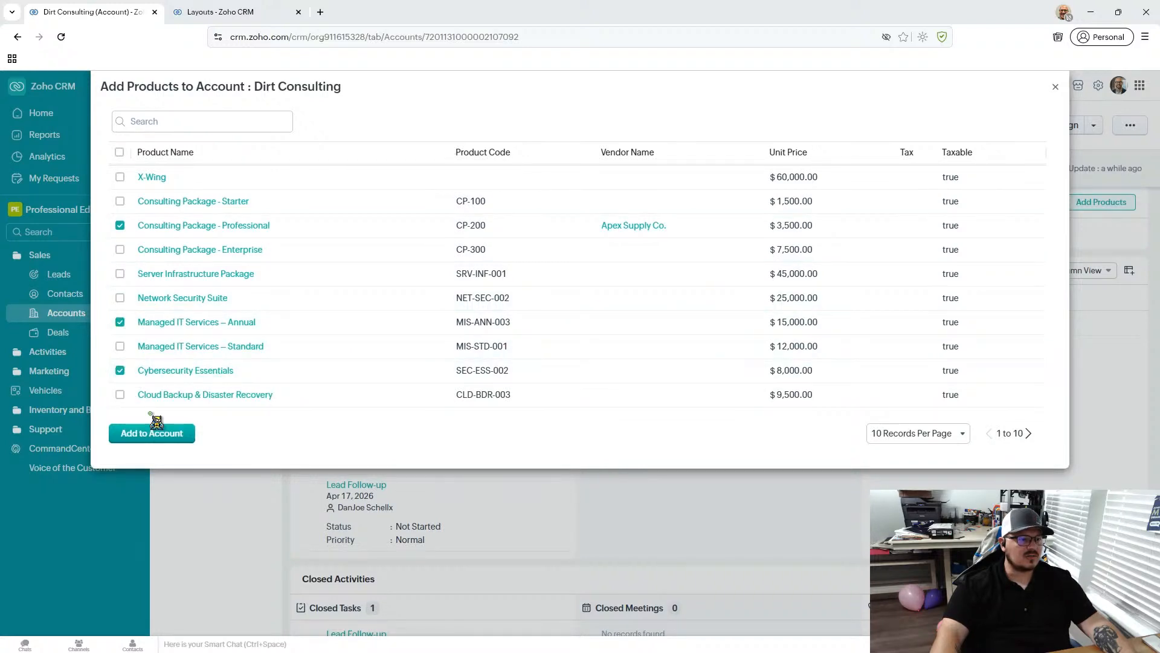
{"action": "left_click", "coordinate": [153, 434]}
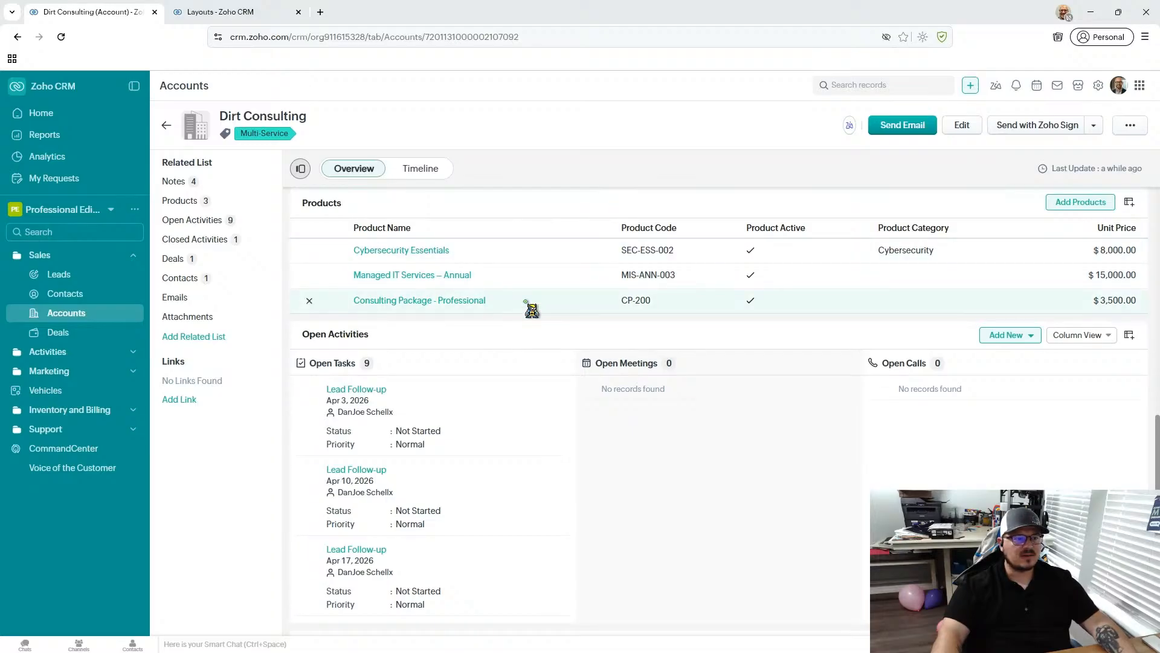
- Open the IT Consulting deal from the account's related deals and check the available pipeline stages without changing the stage
{"action": "scroll", "coordinate": [532, 310], "scroll_direction": "up", "scroll_amount": 10}
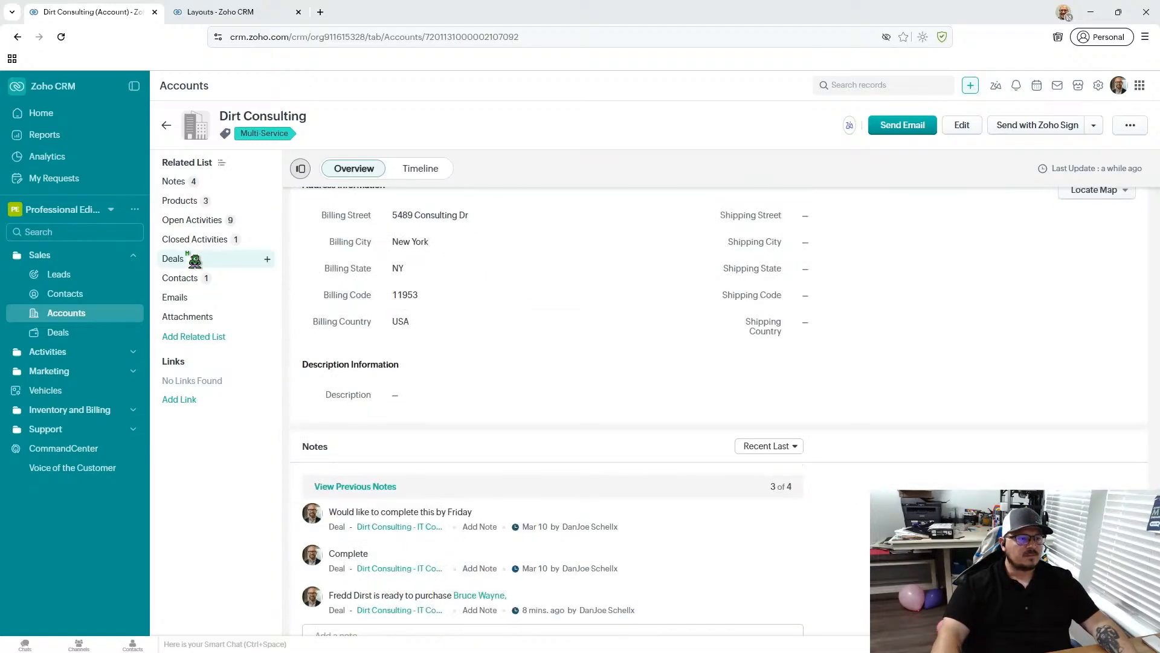
{"action": "left_click", "coordinate": [194, 259]}
{"action": "left_click", "coordinate": [394, 292]}
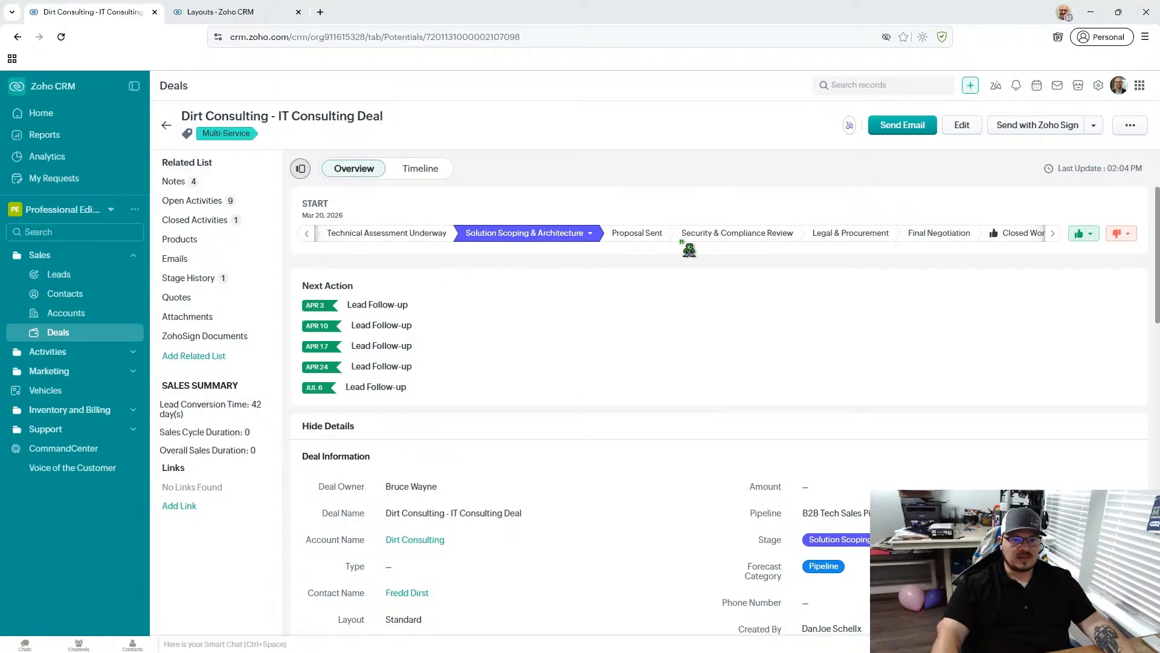
{"action": "left_click", "coordinate": [590, 234]}
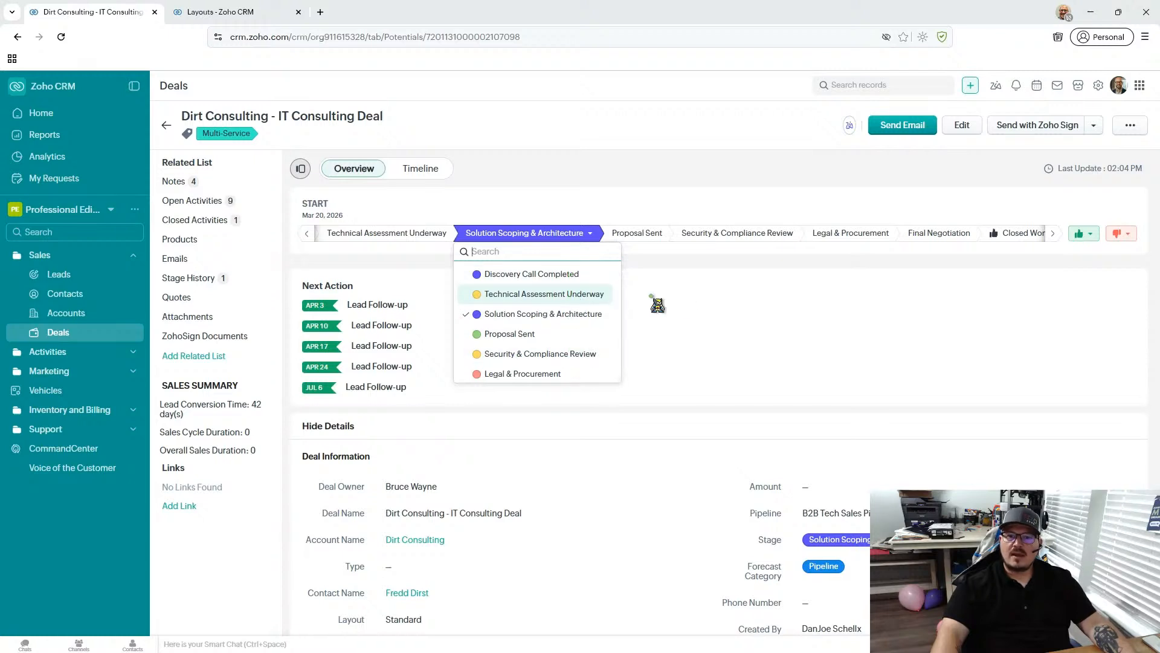
{"action": "left_click", "coordinate": [690, 300]}
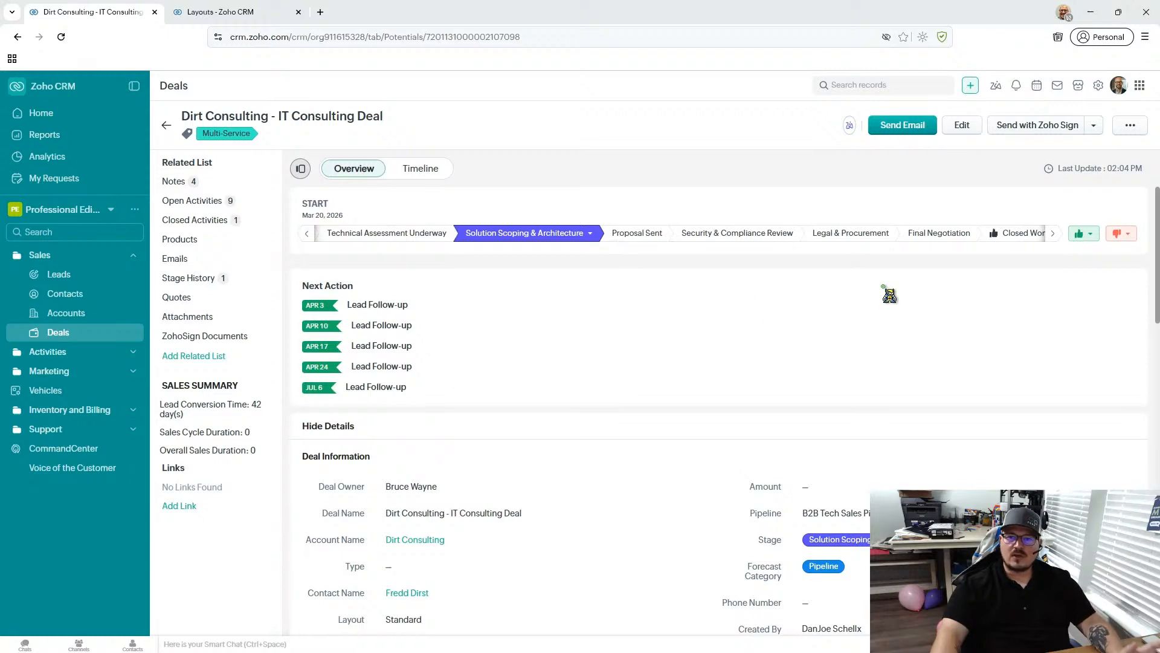
{"action": "left_click", "coordinate": [591, 233]}
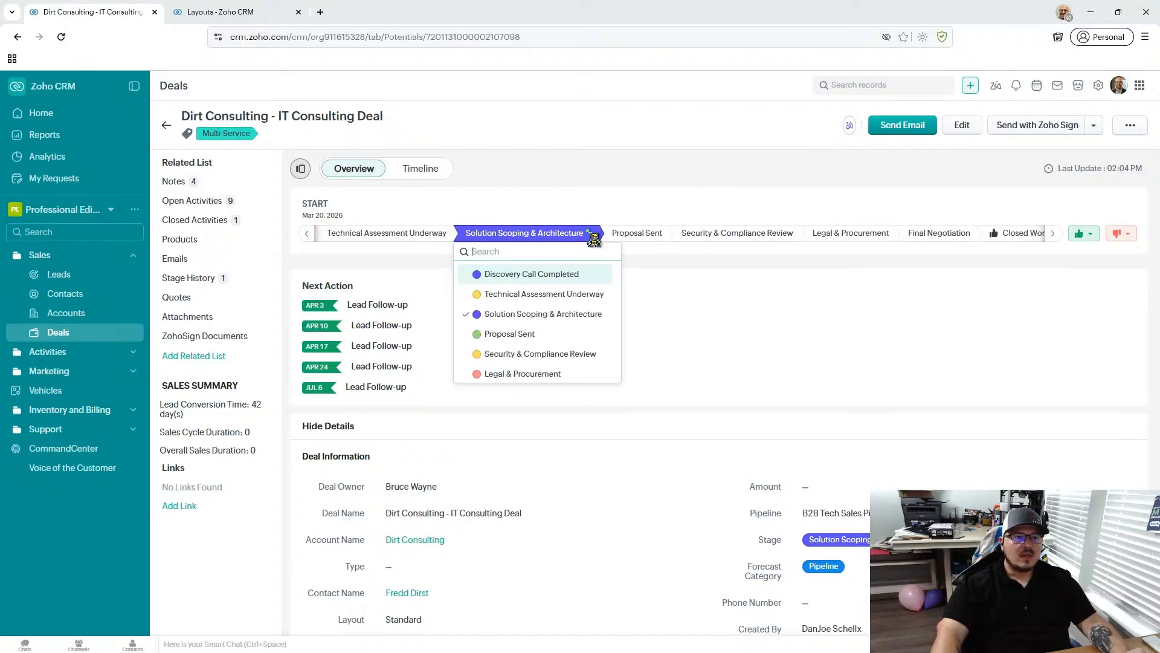
{"action": "left_click", "coordinate": [736, 294]}
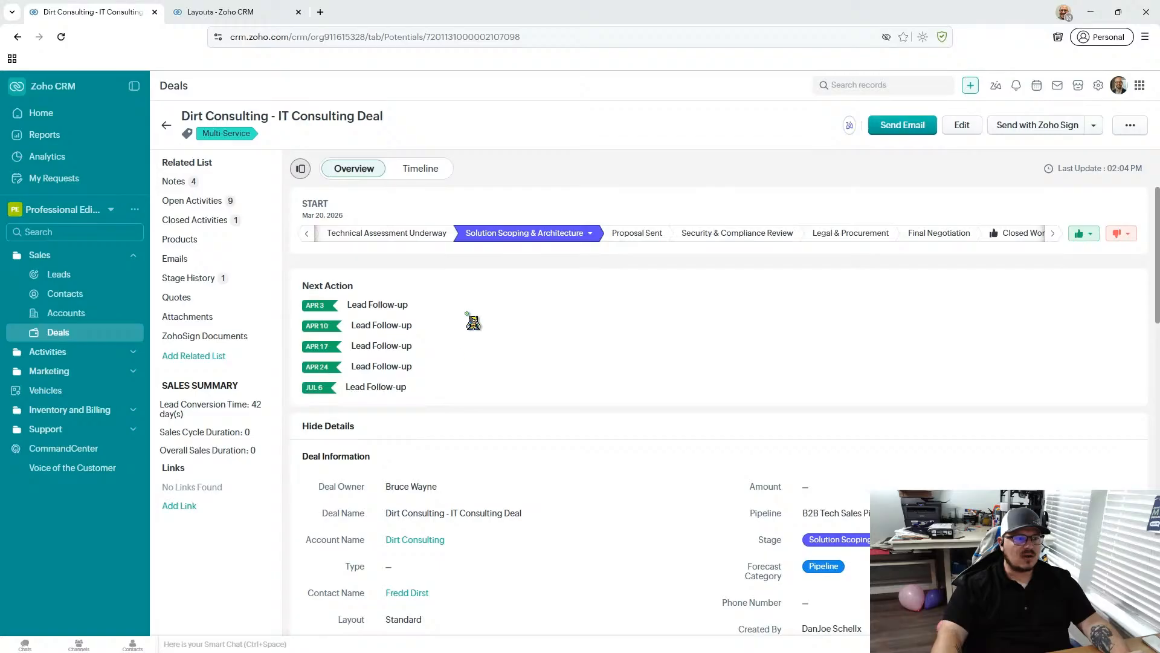
- Enter a phone number in the deal information and save it
{"action": "scroll", "coordinate": [566, 349], "scroll_direction": "down", "scroll_amount": 5}
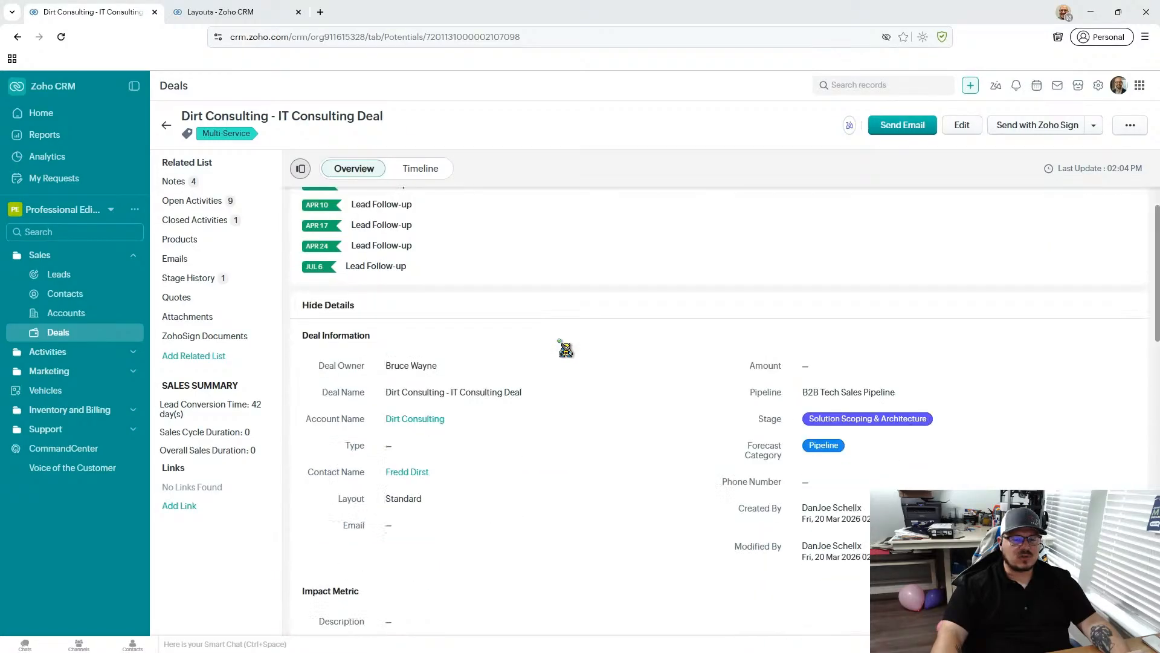
{"action": "scroll", "coordinate": [565, 347], "scroll_direction": "up", "scroll_amount": 2}
{"action": "scroll", "coordinate": [567, 349], "scroll_direction": "up", "scroll_amount": 1}
{"action": "scroll", "coordinate": [566, 348], "scroll_direction": "down", "scroll_amount": 2}
{"action": "scroll", "coordinate": [564, 347], "scroll_direction": "up", "scroll_amount": 1}
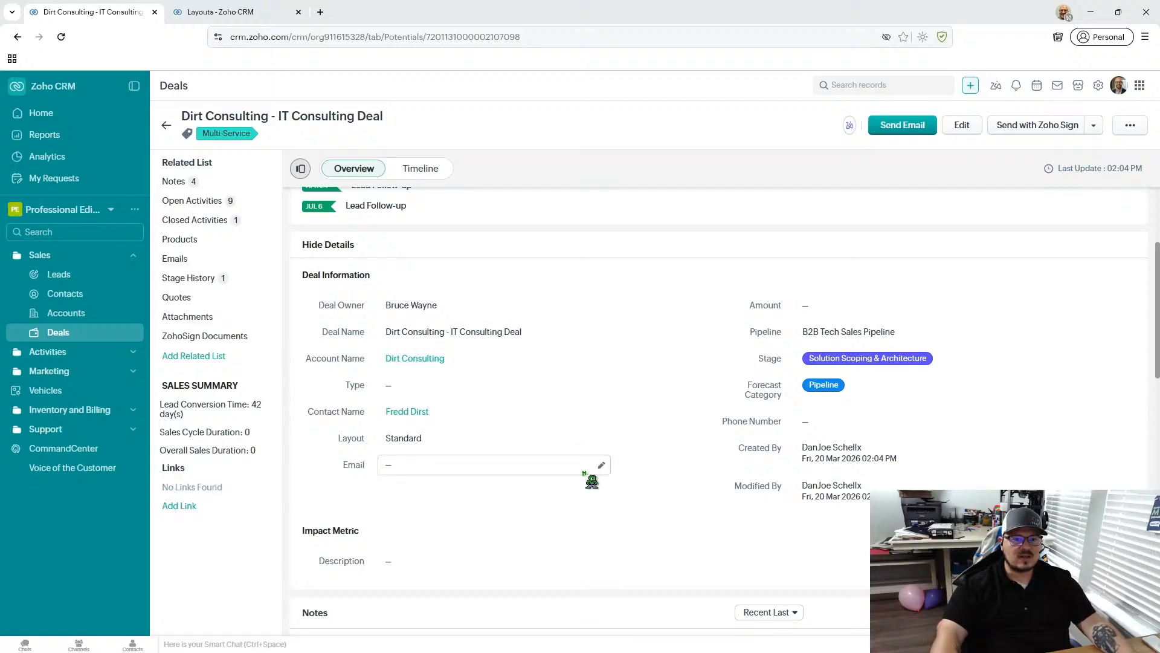
{"action": "scroll", "coordinate": [592, 482], "scroll_direction": "down", "scroll_amount": 1}
{"action": "left_click", "coordinate": [828, 363]}
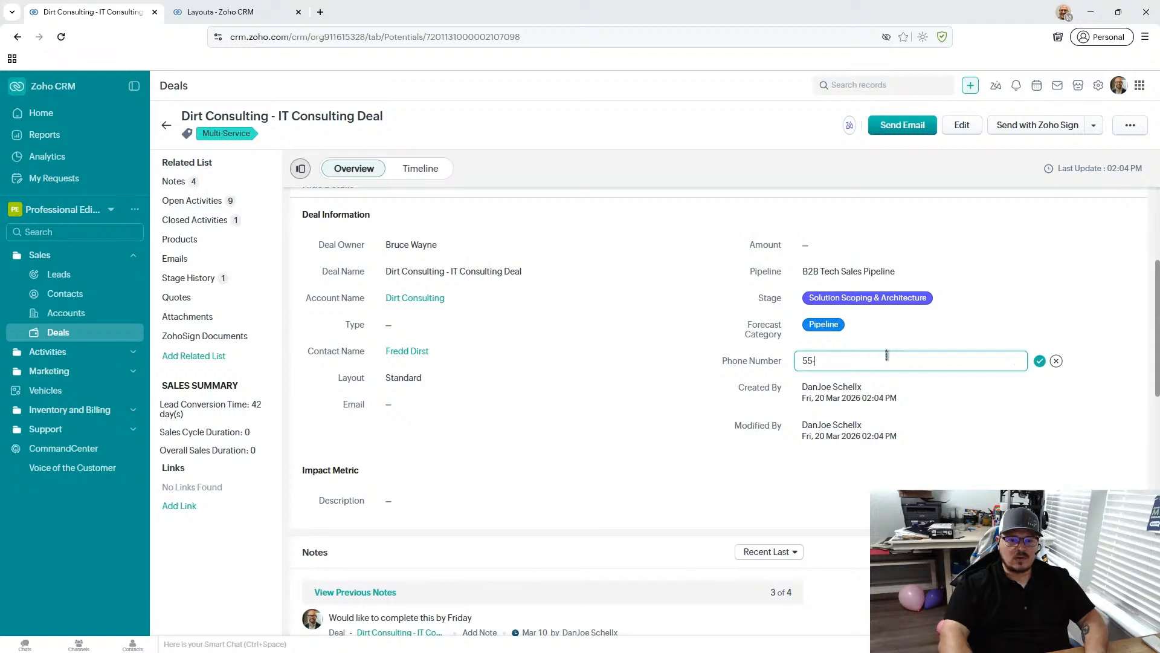
{"action": "key", "text": "BackSpace"}
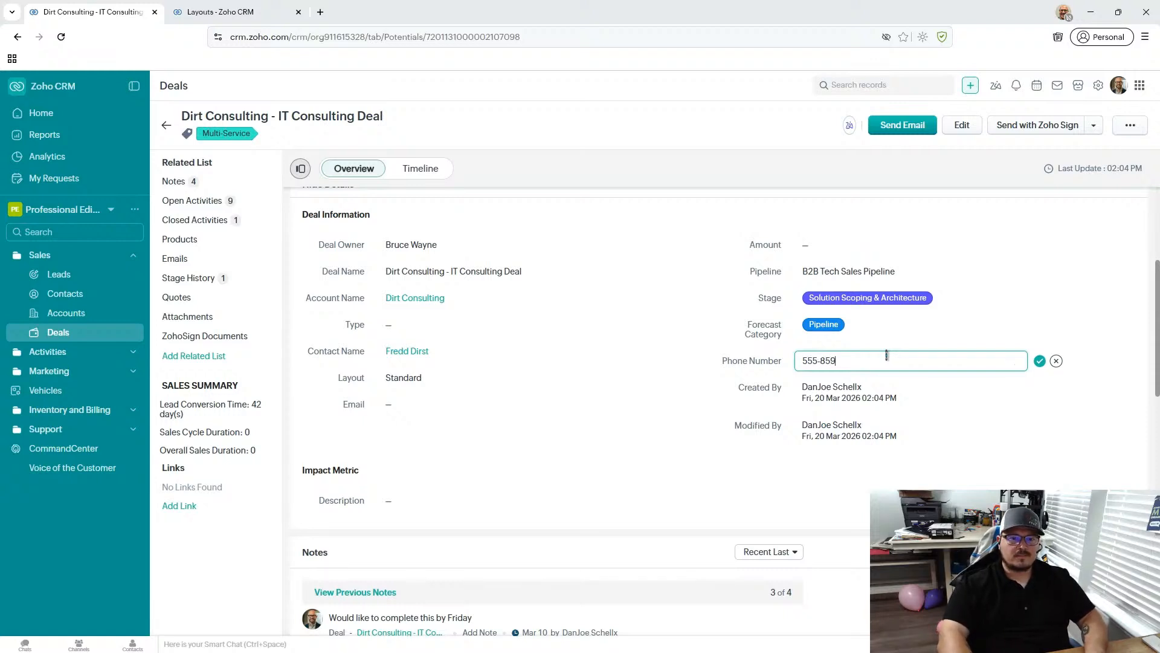
{"action": "type", "text": "-859-6598"}
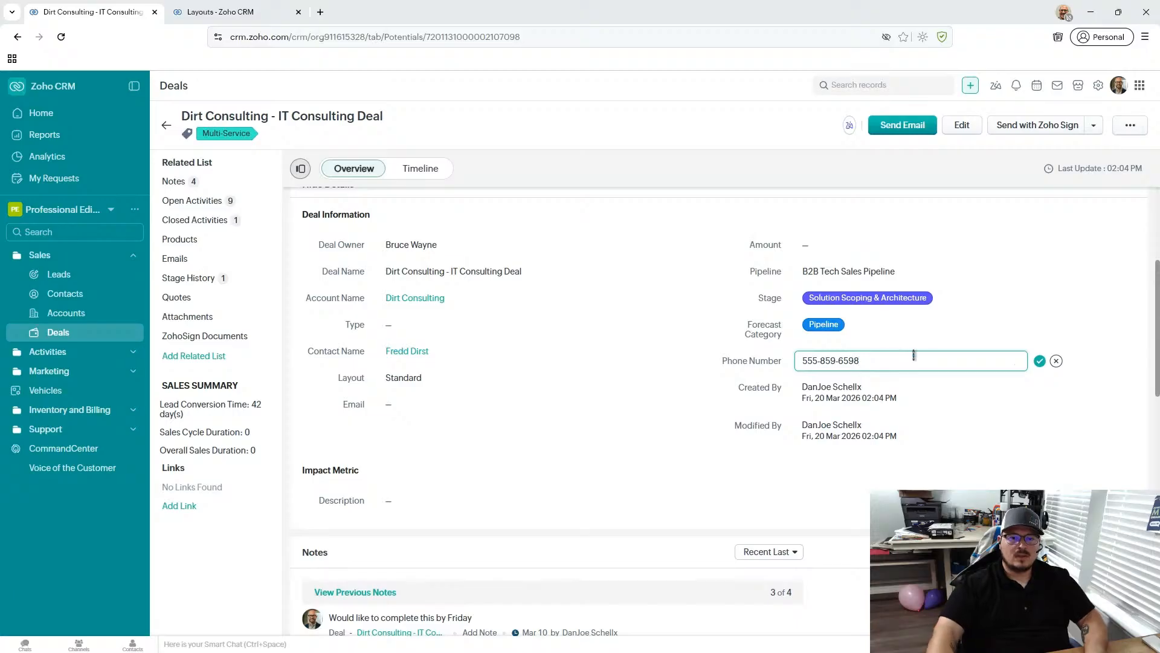
{"action": "left_click", "coordinate": [1040, 361]}
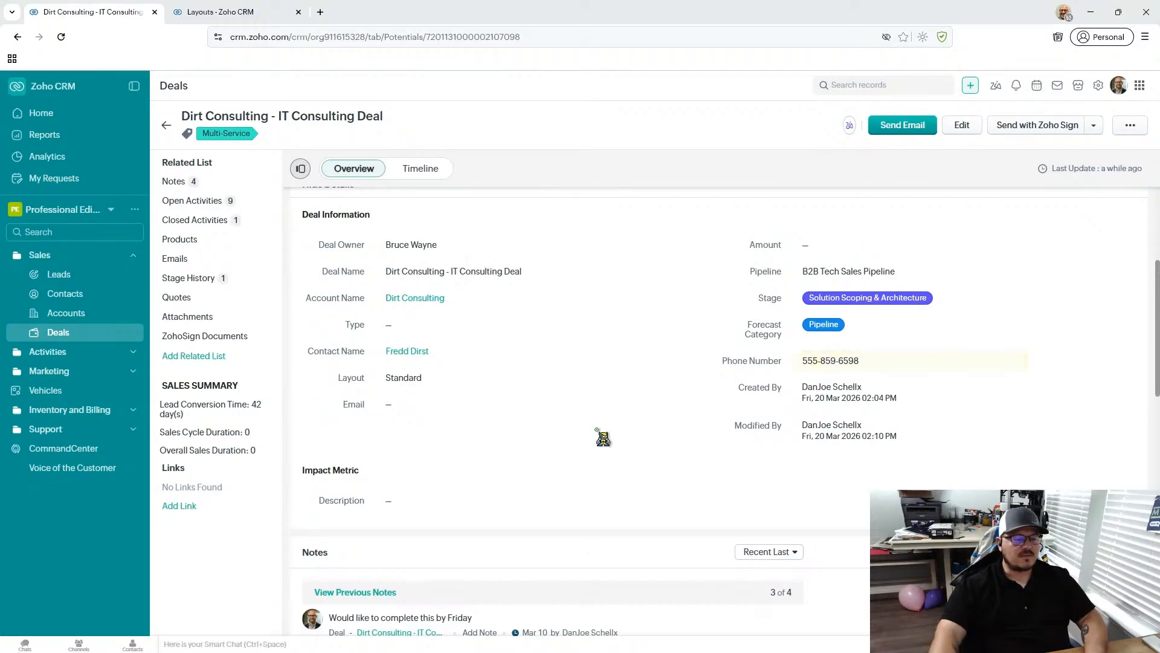
- Look through the deal's details, notes and open activities, and view its Stage History, ZohoSign Documents and Quotes related lists
{"action": "scroll", "coordinate": [605, 444], "scroll_direction": "down", "scroll_amount": 1}
{"action": "scroll", "coordinate": [605, 444], "scroll_direction": "up", "scroll_amount": 2}
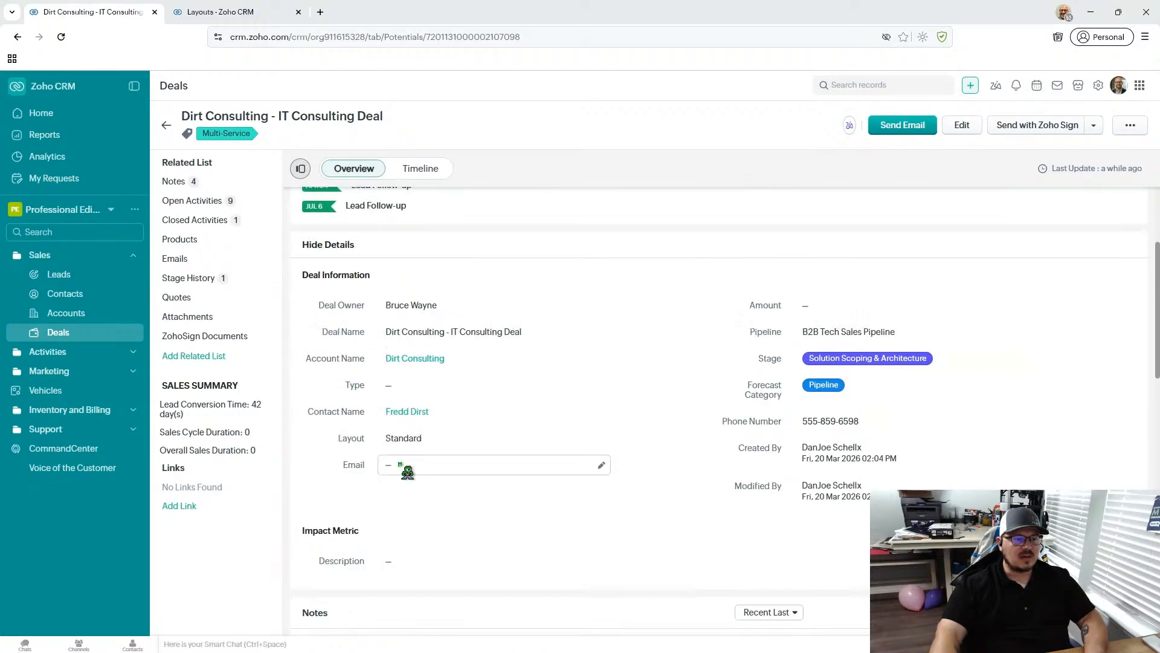
{"action": "scroll", "coordinate": [583, 383], "scroll_direction": "down", "scroll_amount": 3}
{"action": "scroll", "coordinate": [583, 383], "scroll_direction": "down", "scroll_amount": 2}
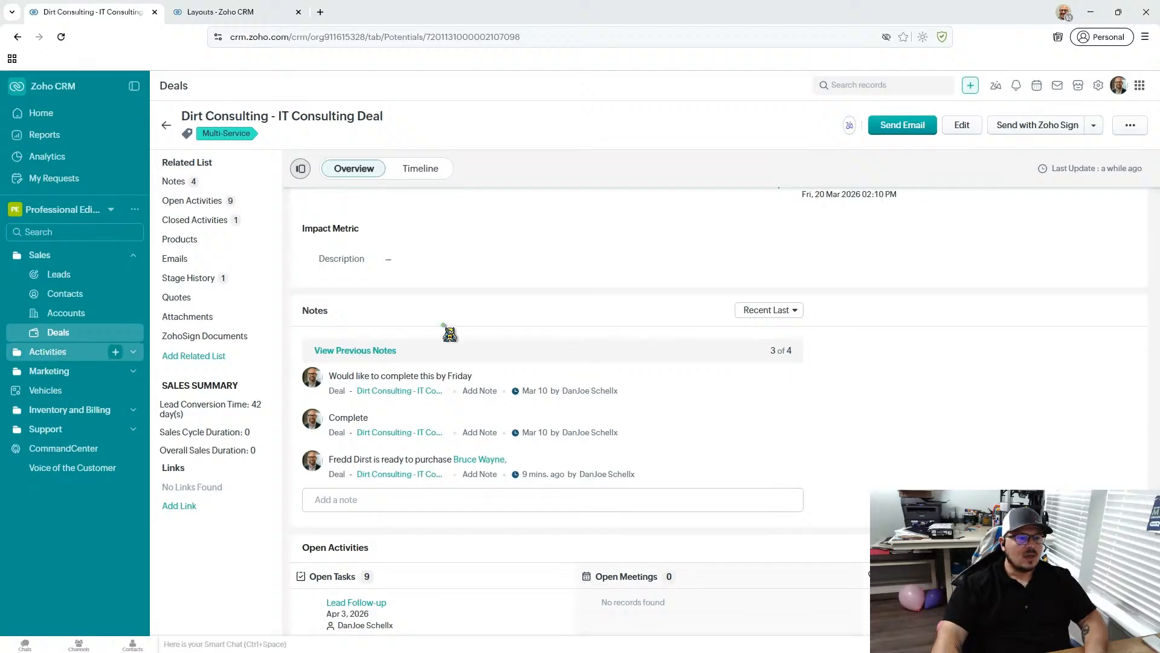
{"action": "scroll", "coordinate": [456, 330], "scroll_direction": "down", "scroll_amount": 3}
{"action": "scroll", "coordinate": [458, 332], "scroll_direction": "up", "scroll_amount": 2}
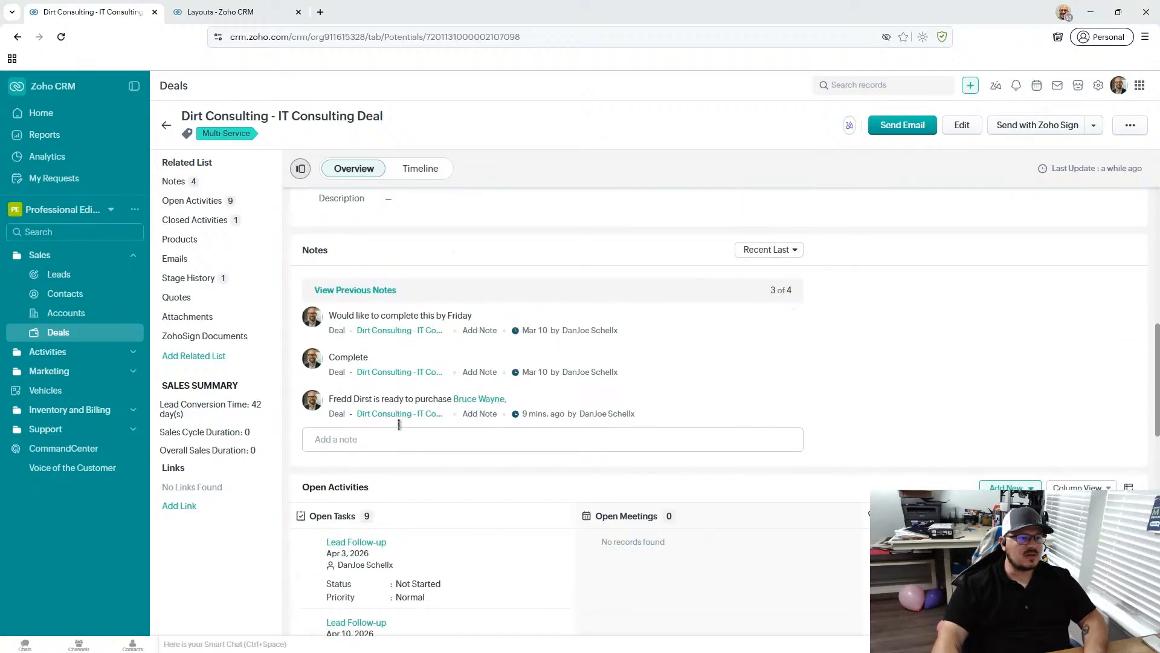
{"action": "left_click", "coordinate": [207, 280]}
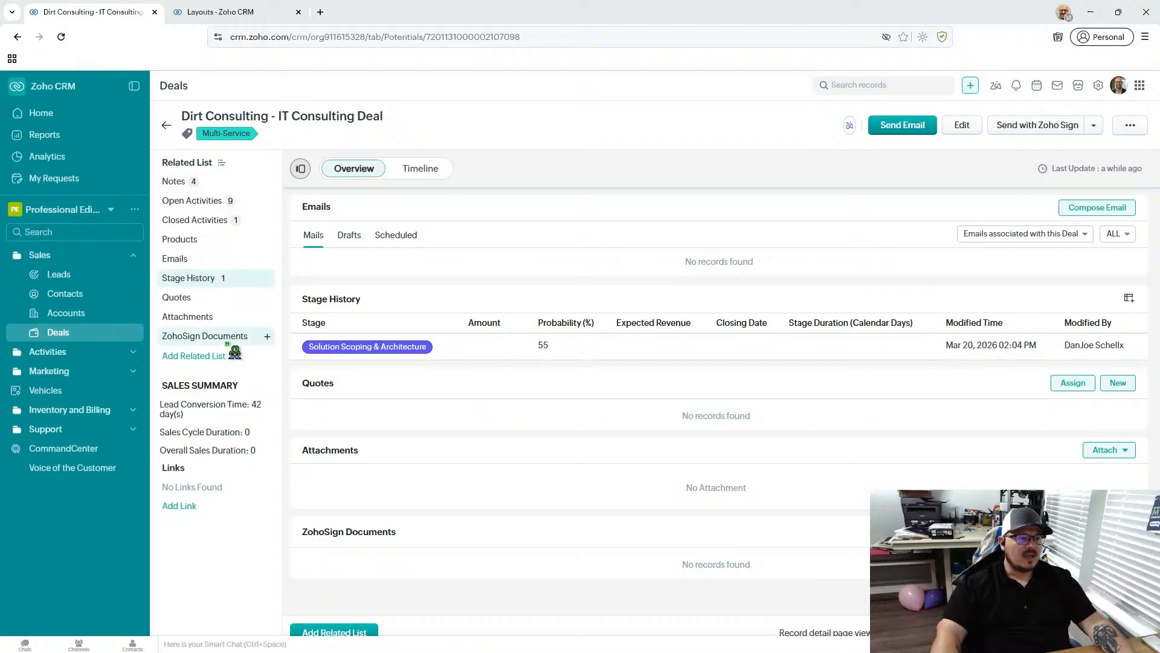
{"action": "left_click", "coordinate": [197, 337]}
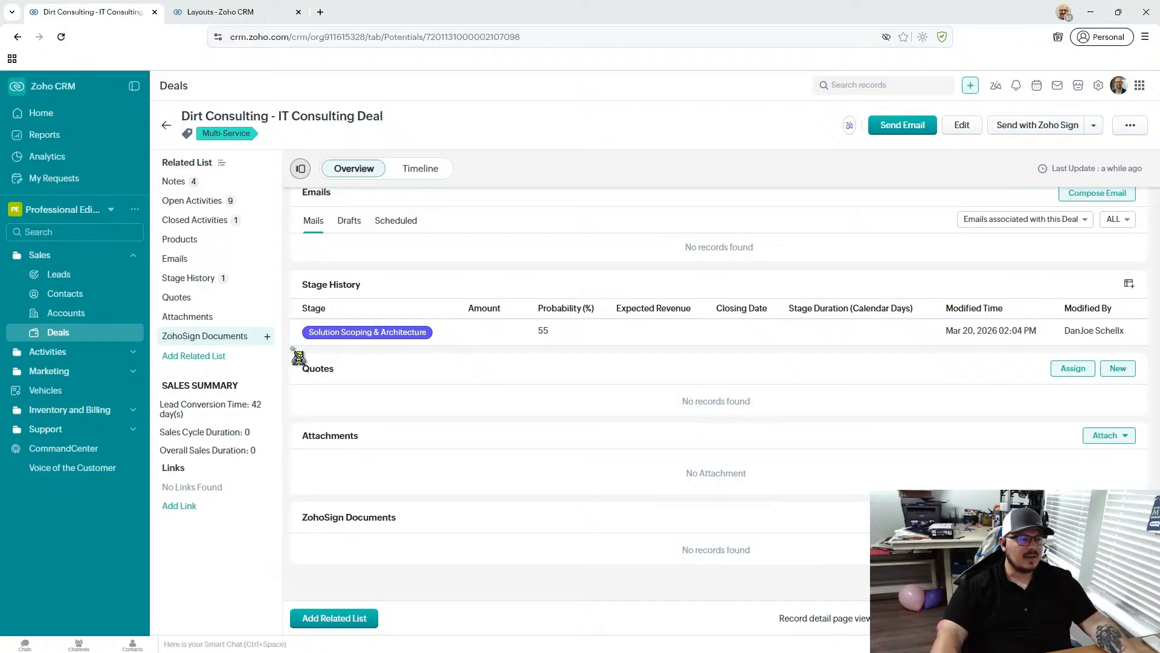
{"action": "left_click", "coordinate": [223, 297]}
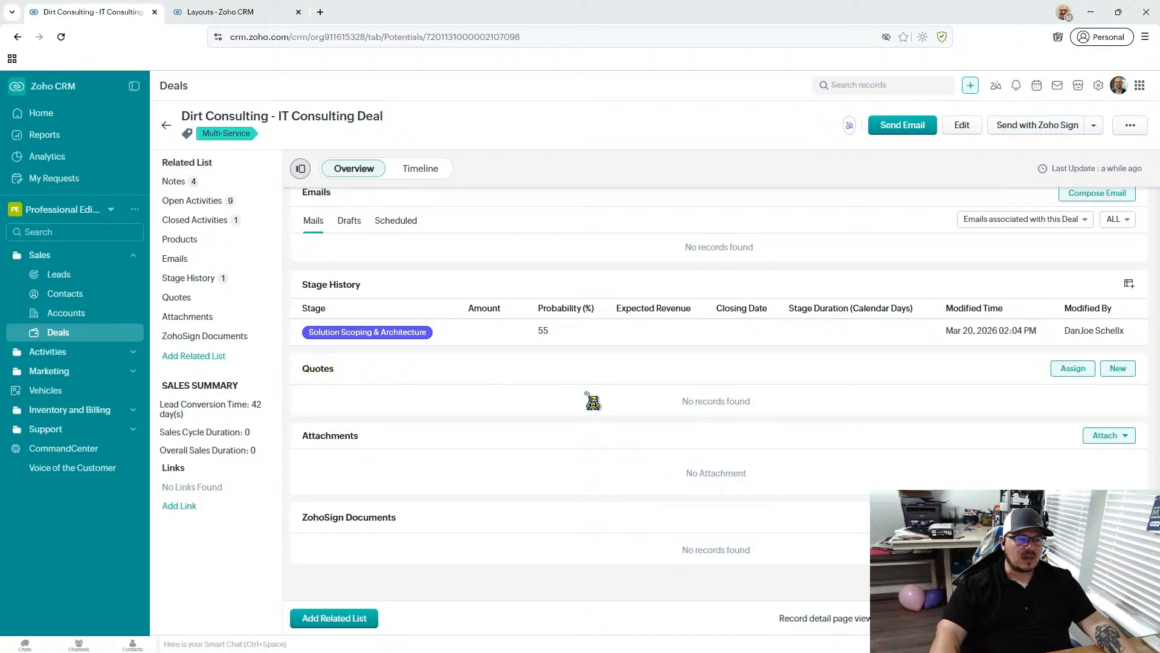
- Add Consulting Package - Professional, Managed IT Services – Annual and Cybersecurity Essentials to the deal's Products related list
{"action": "scroll", "coordinate": [592, 402], "scroll_direction": "up", "scroll_amount": 15}
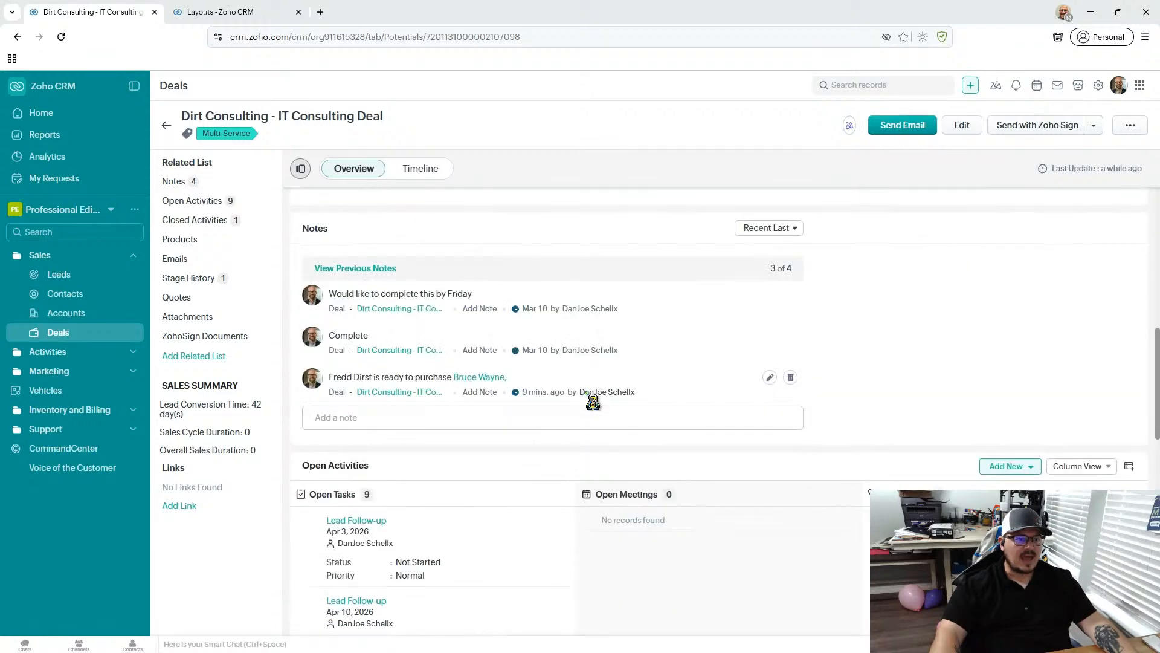
{"action": "left_click", "coordinate": [191, 239]}
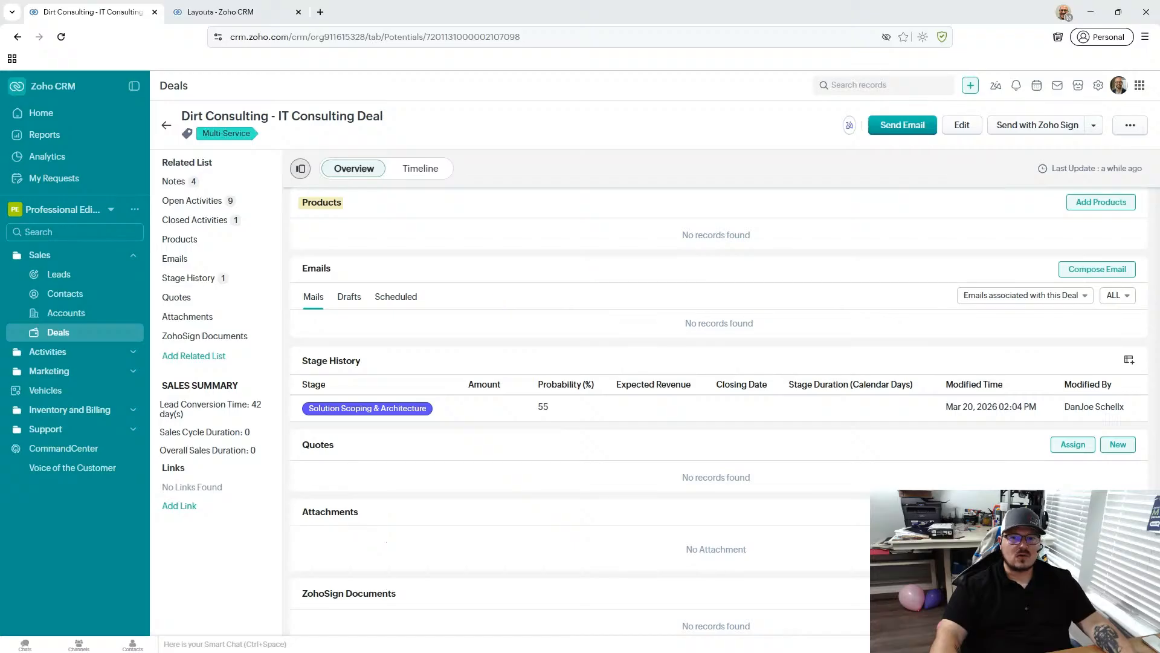
{"action": "left_click", "coordinate": [1106, 201]}
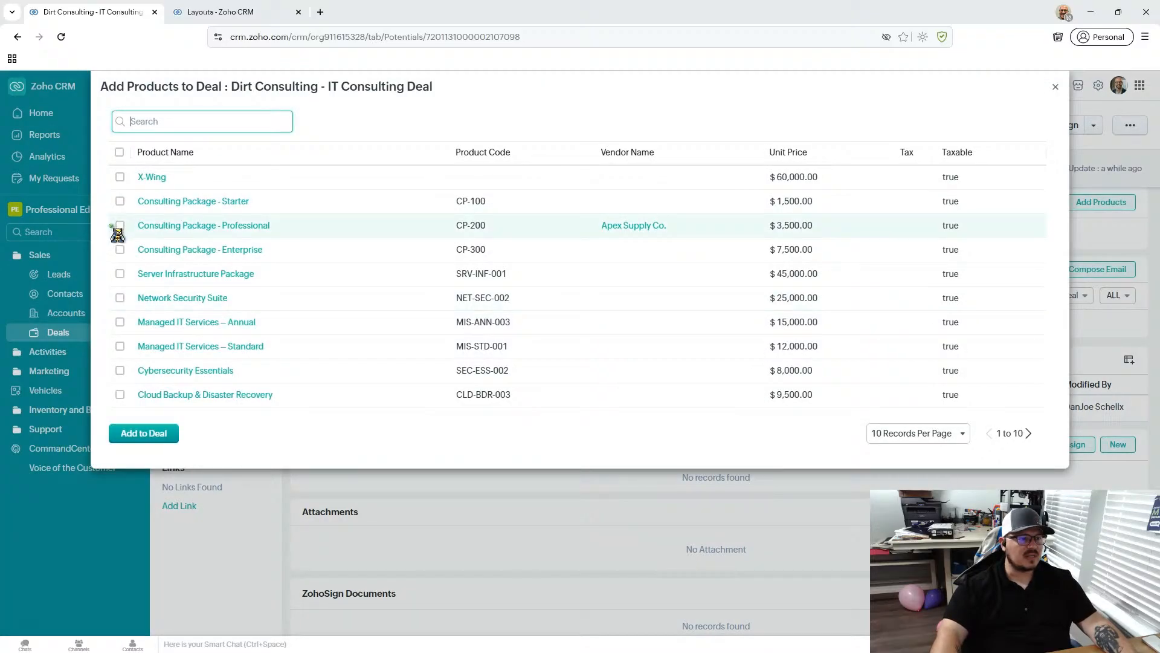
{"action": "left_click", "coordinate": [120, 225]}
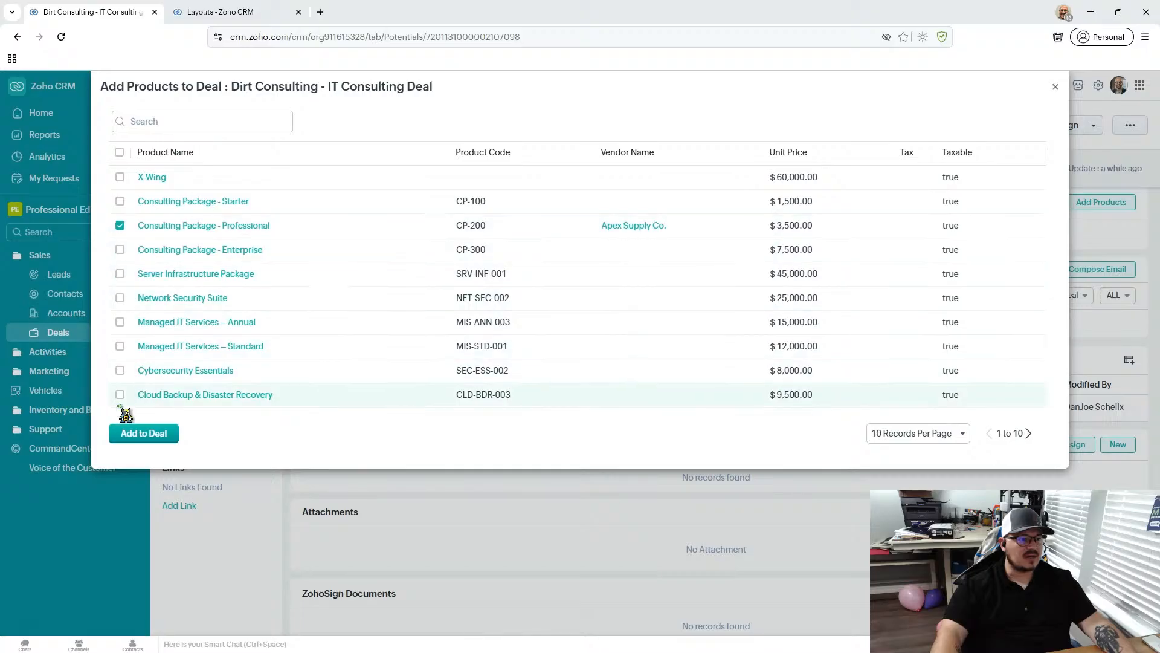
{"action": "left_click", "coordinate": [120, 322]}
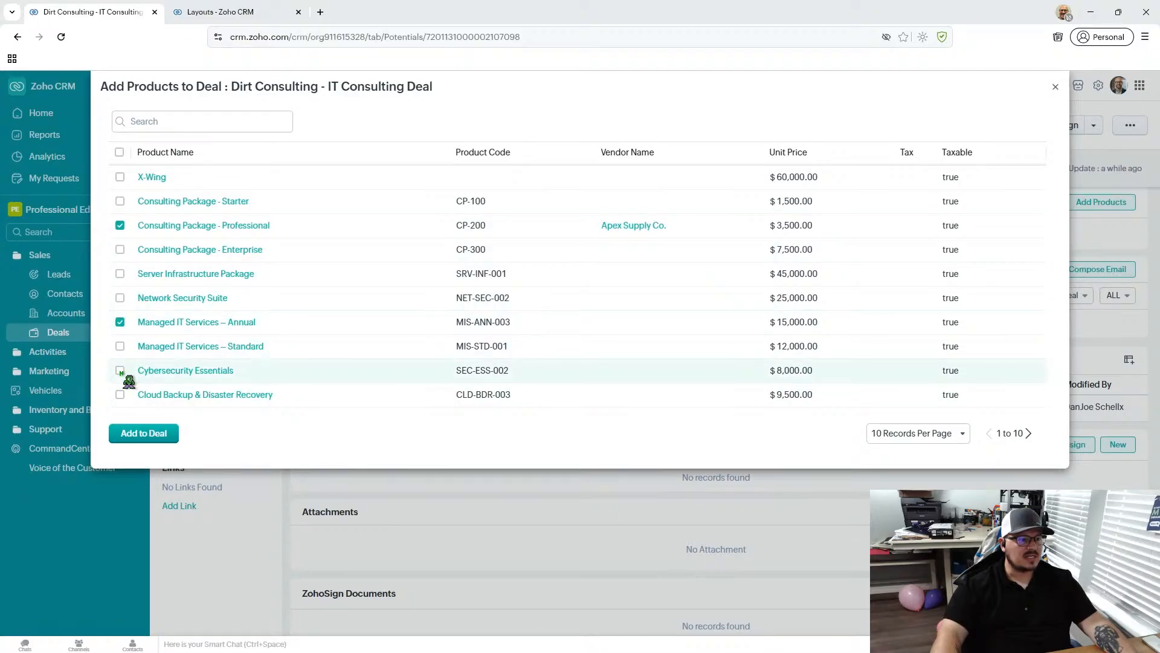
{"action": "left_click", "coordinate": [120, 370]}
{"action": "left_click", "coordinate": [158, 433]}
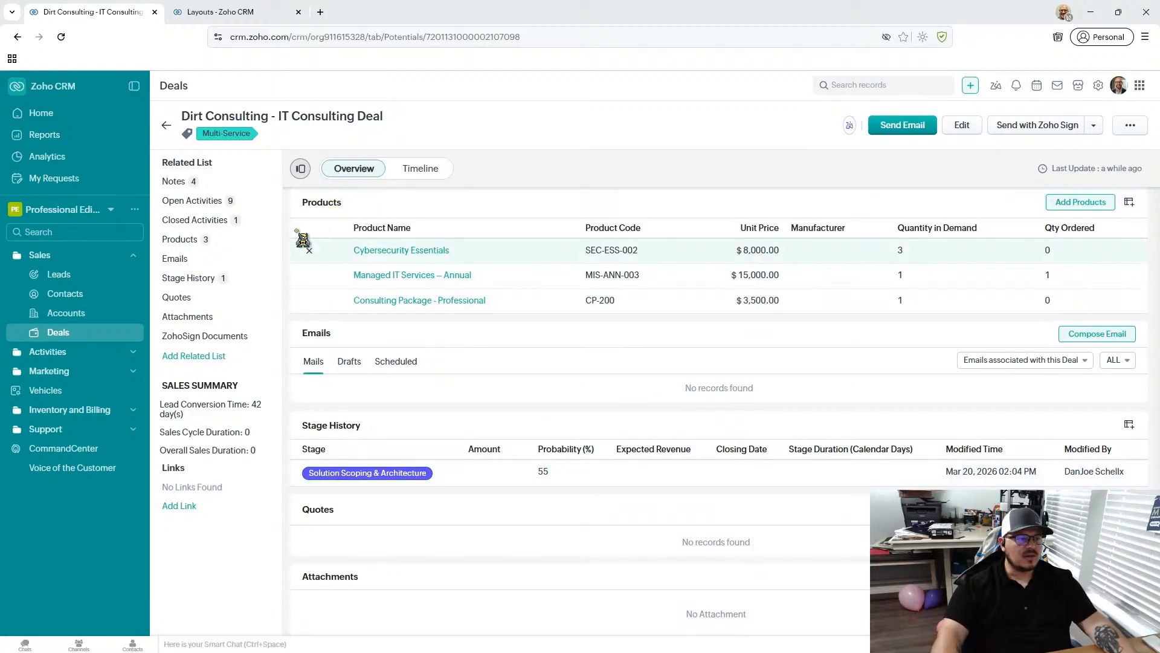
- Move the deal from its current stage to Proposal Sent
{"action": "scroll", "coordinate": [777, 291], "scroll_direction": "up", "scroll_amount": 6}
{"action": "scroll", "coordinate": [777, 290], "scroll_direction": "up", "scroll_amount": 8}
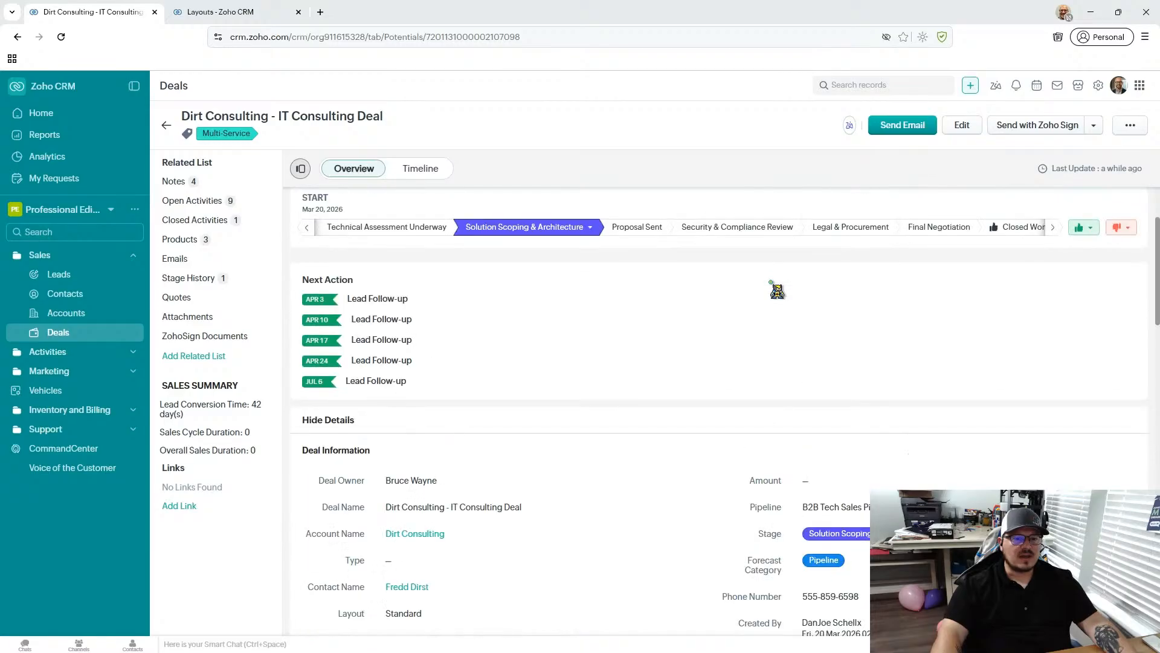
{"action": "left_click", "coordinate": [590, 233]}
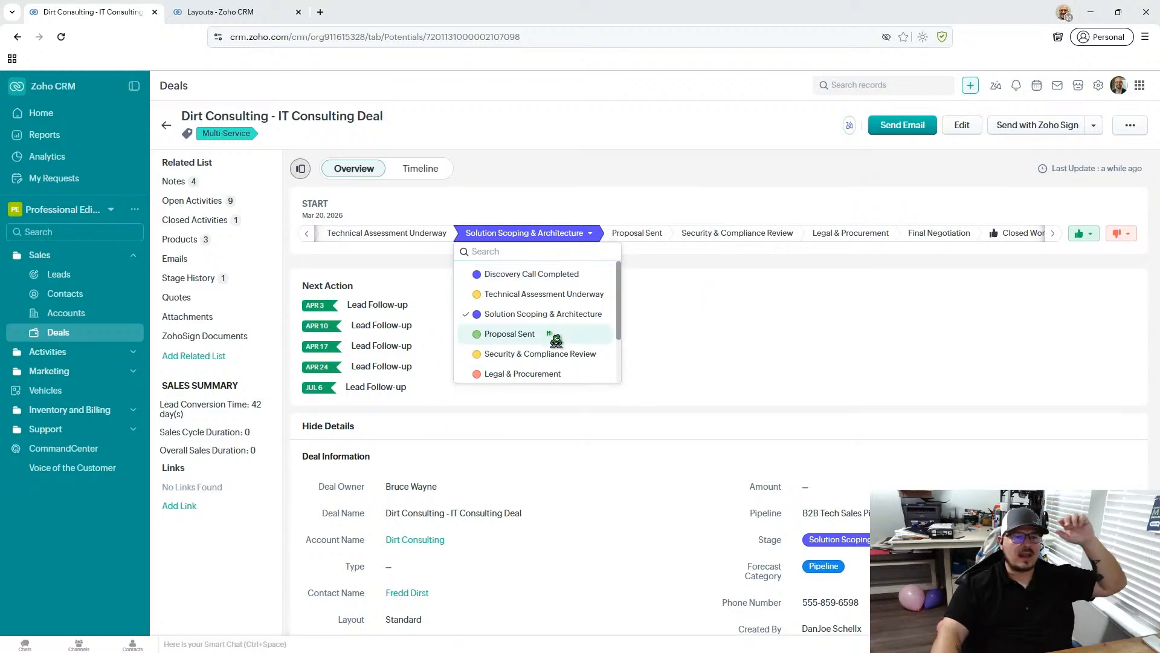
{"action": "left_click", "coordinate": [601, 334]}
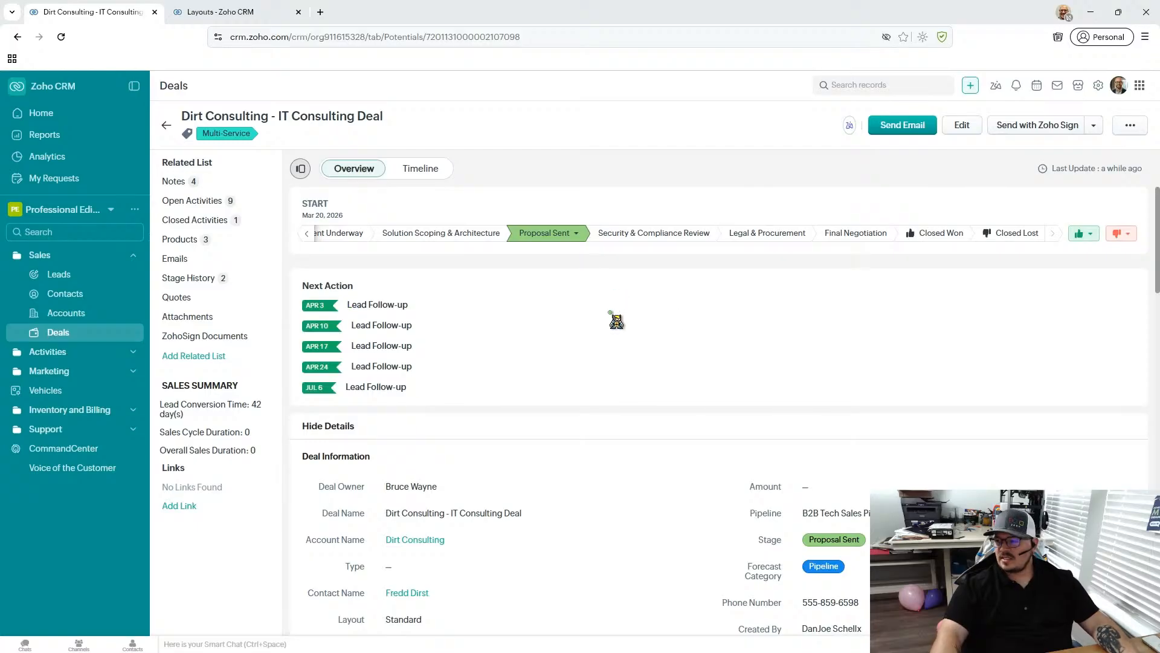
- Check the deal's Stage History for the duration spent in the Solution Scoping & Architecture stage
{"action": "left_click", "coordinate": [209, 280]}
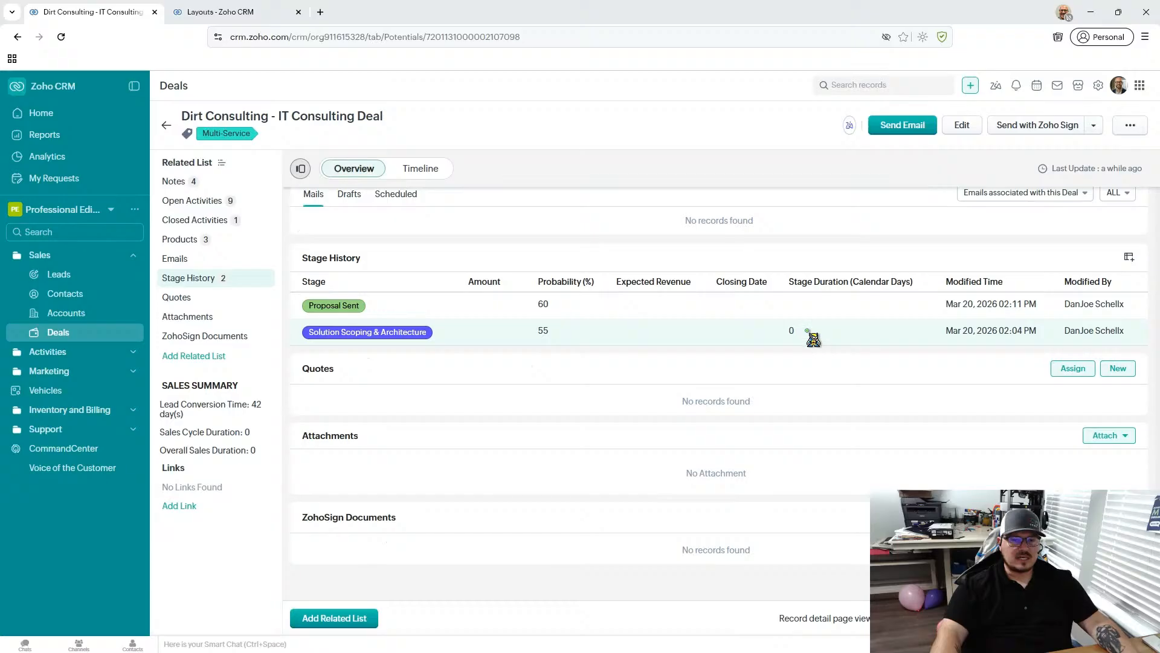
{"action": "left_click_drag", "start_coordinate": [816, 330], "coordinate": [766, 330]}
{"action": "left_click", "coordinate": [814, 324]}
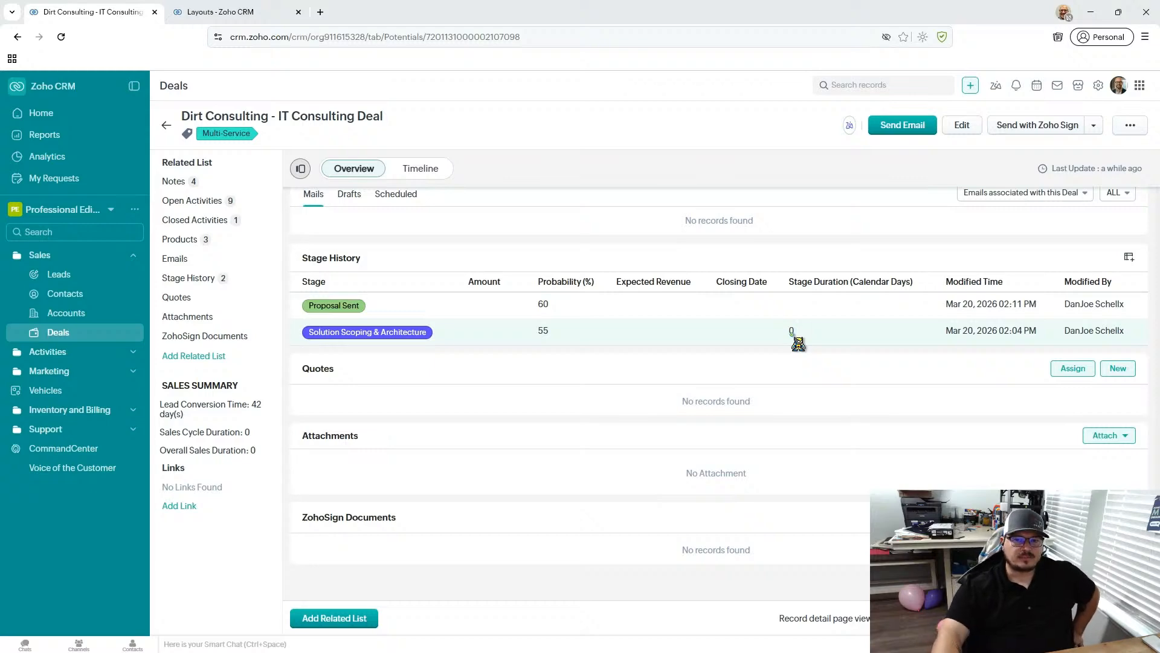
- Remove ZohoSign Documents from the related lists shown on the deal details page and save the arrangement
{"action": "scroll", "coordinate": [798, 343], "scroll_direction": "up", "scroll_amount": 15}
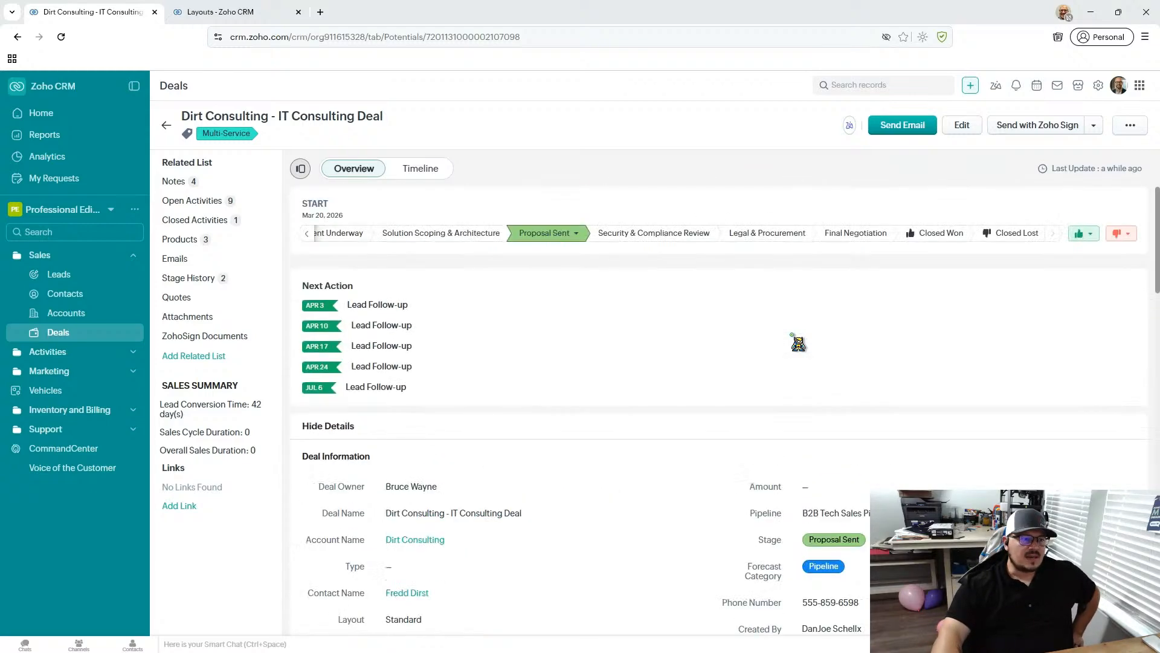
{"action": "left_click", "coordinate": [229, 167]}
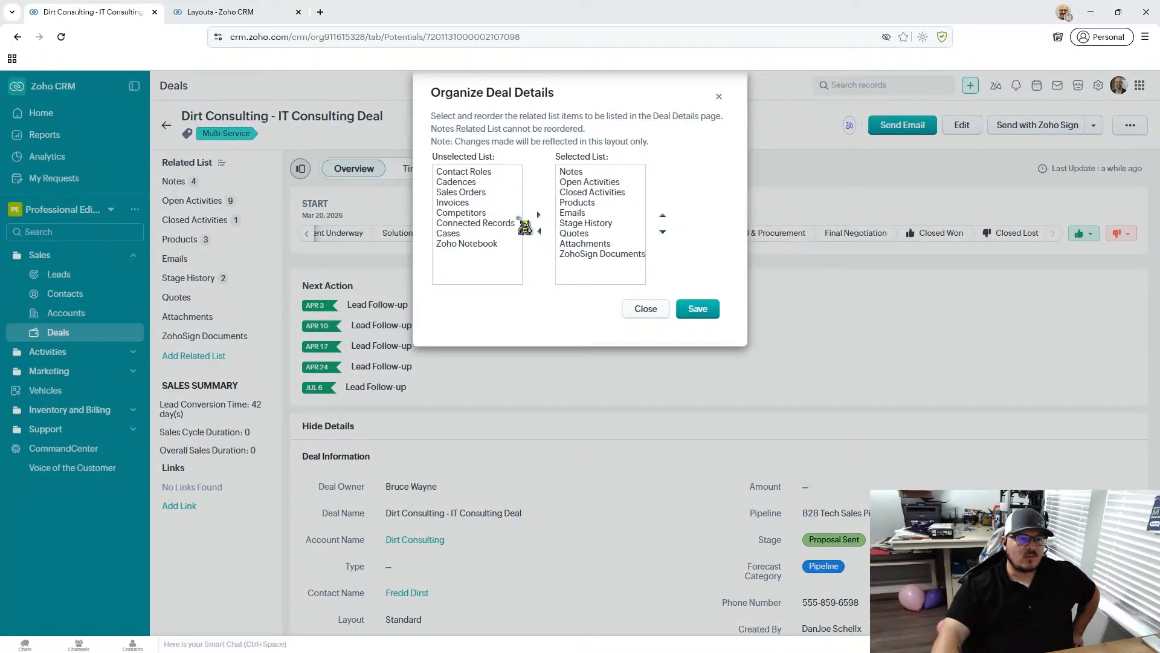
{"action": "left_click", "coordinate": [589, 254]}
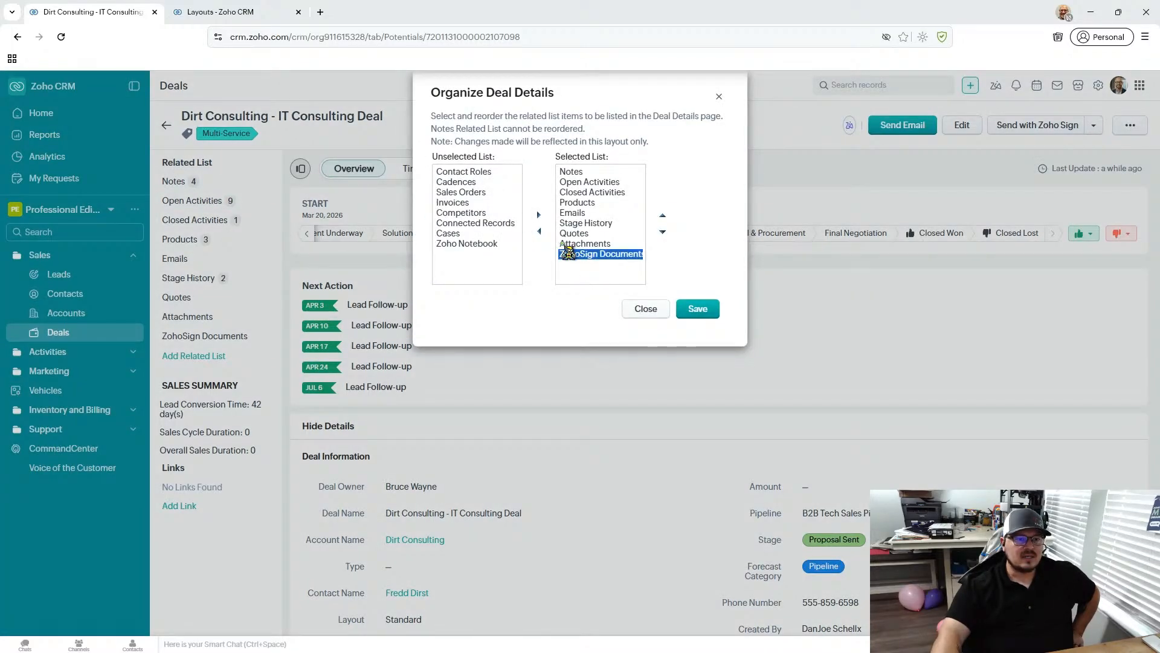
{"action": "left_click", "coordinate": [540, 232]}
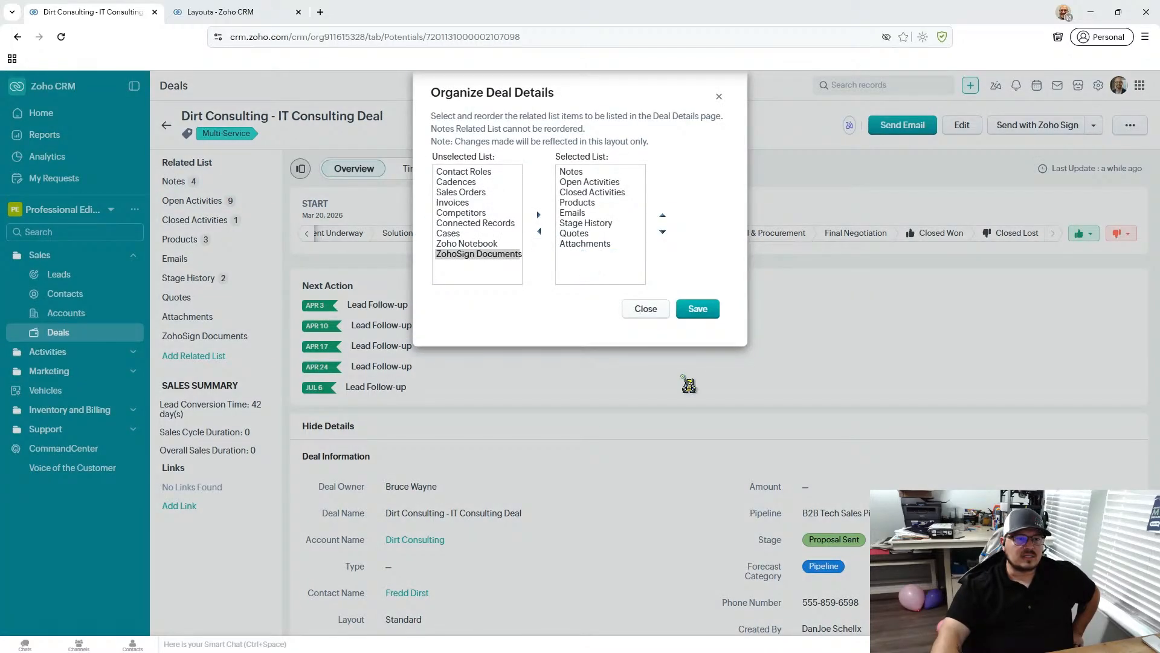
{"action": "left_click", "coordinate": [598, 223]}
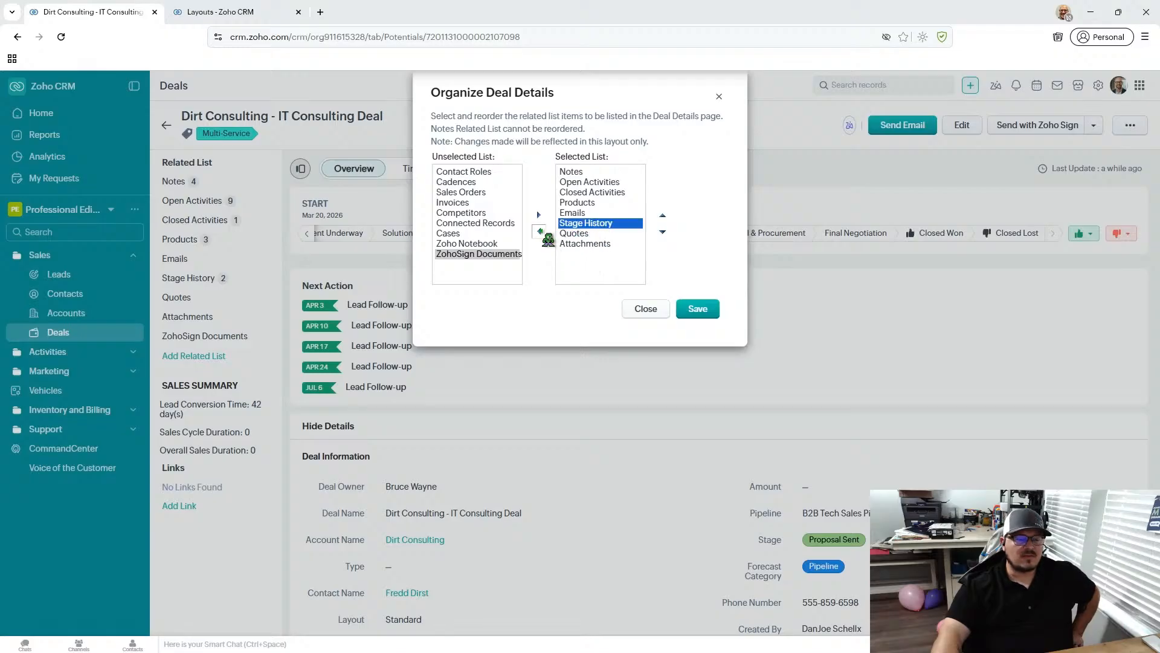
{"action": "left_click", "coordinate": [595, 204]}
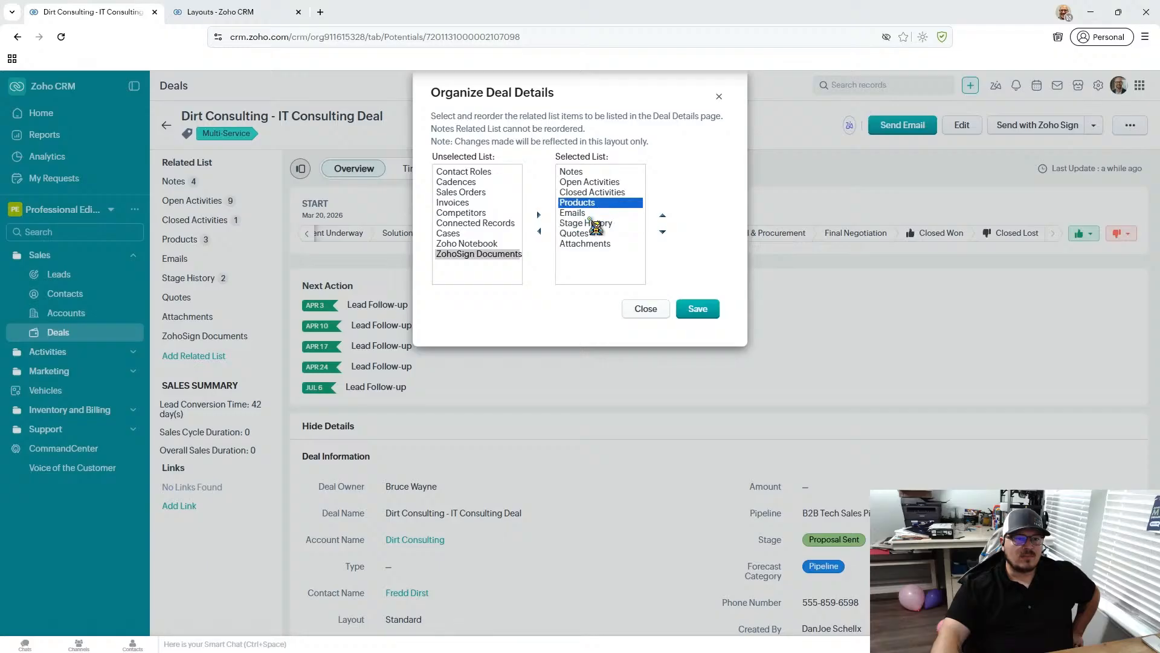
{"action": "left_click", "coordinate": [695, 308]}
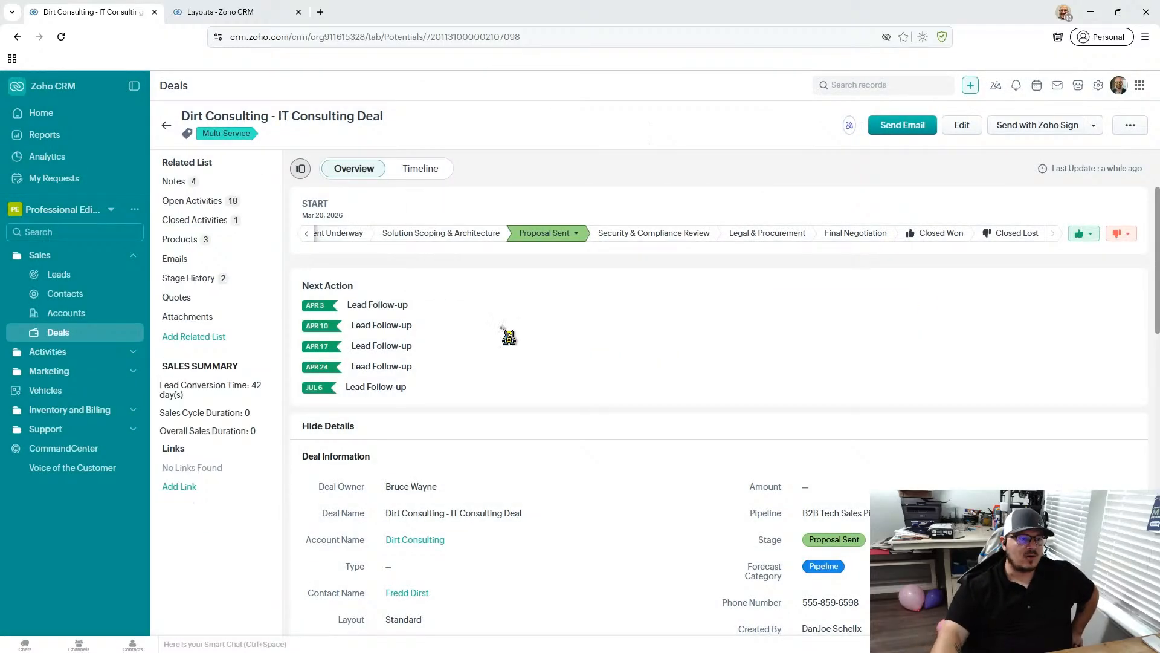
- View the deal's Stage History, then preview the New Loan Application email template from a new deal email and close the draft unsent
{"action": "left_click", "coordinate": [230, 279]}
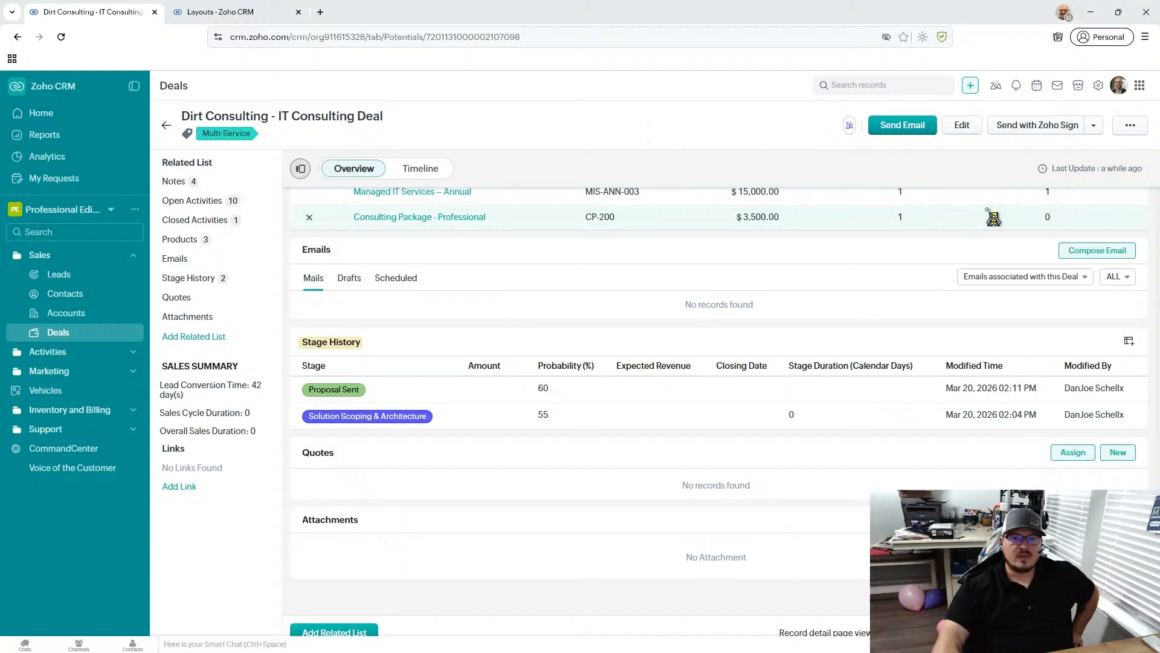
{"action": "left_click", "coordinate": [903, 127]}
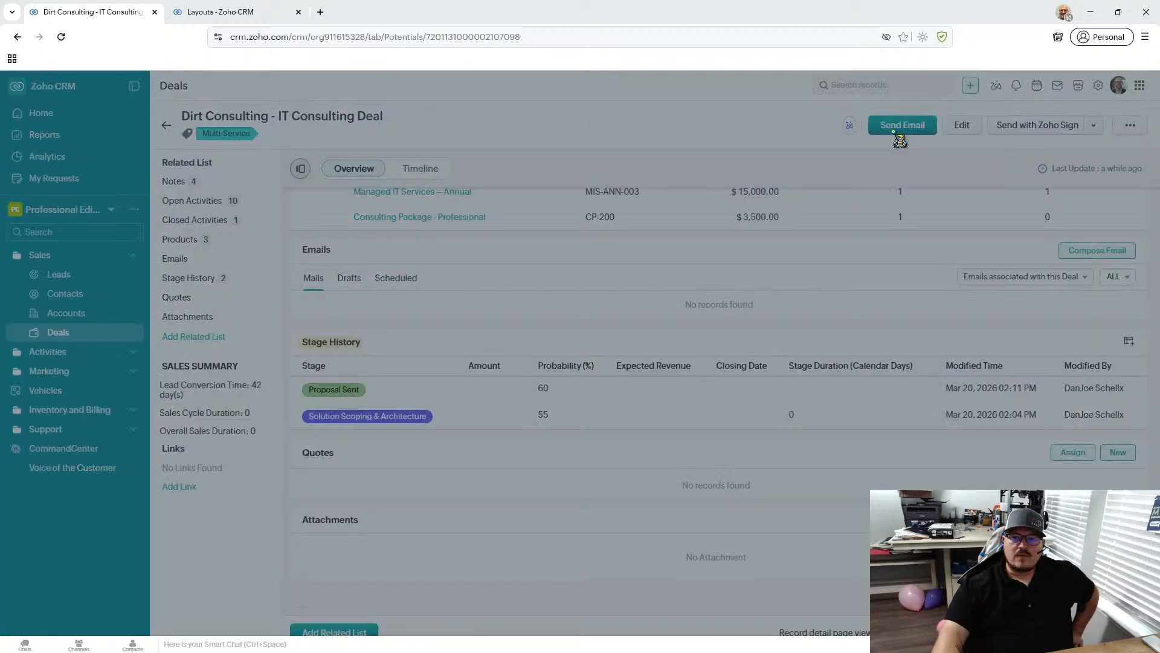
{"action": "left_click", "coordinate": [1074, 113]}
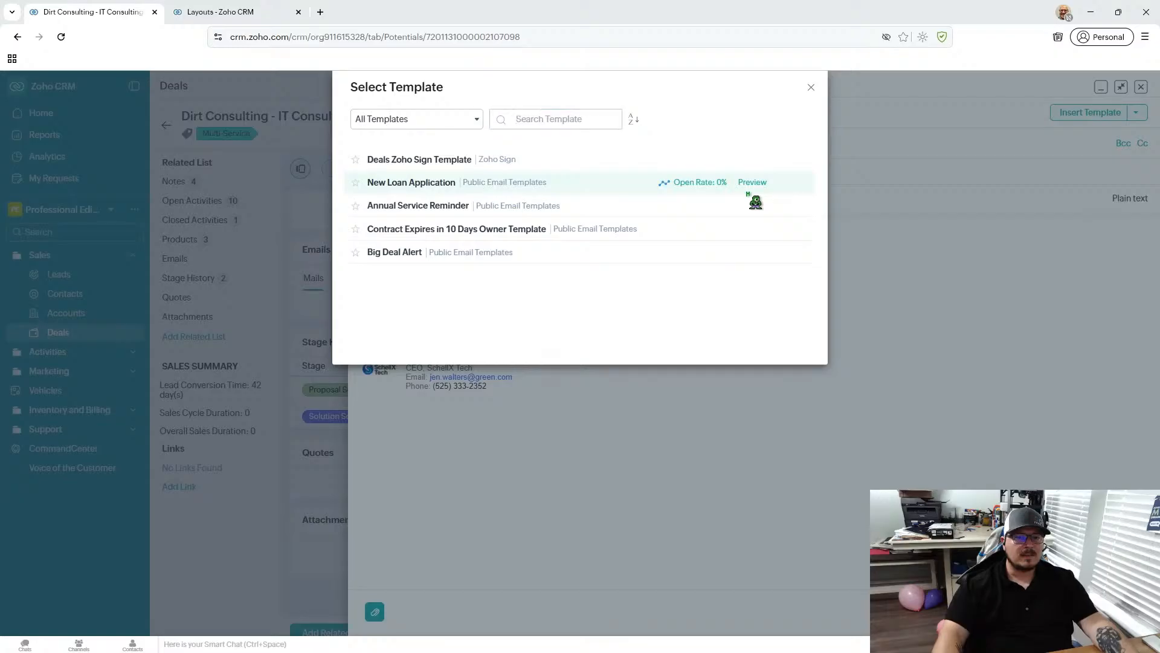
{"action": "left_click", "coordinate": [752, 183]}
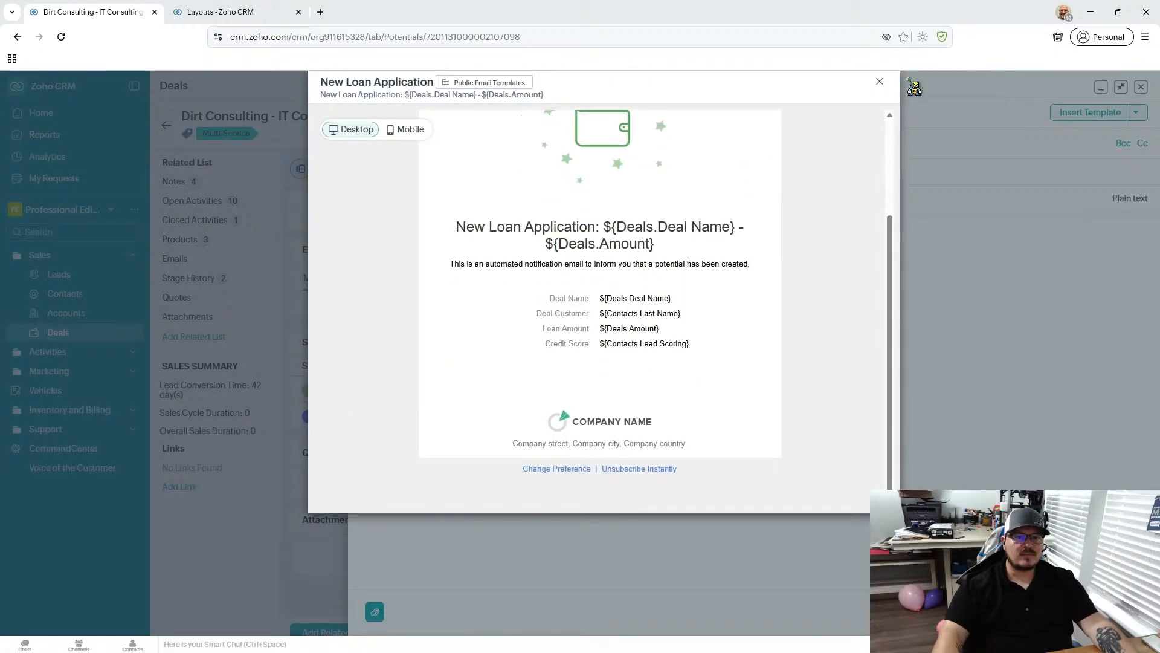
{"action": "left_click", "coordinate": [880, 82]}
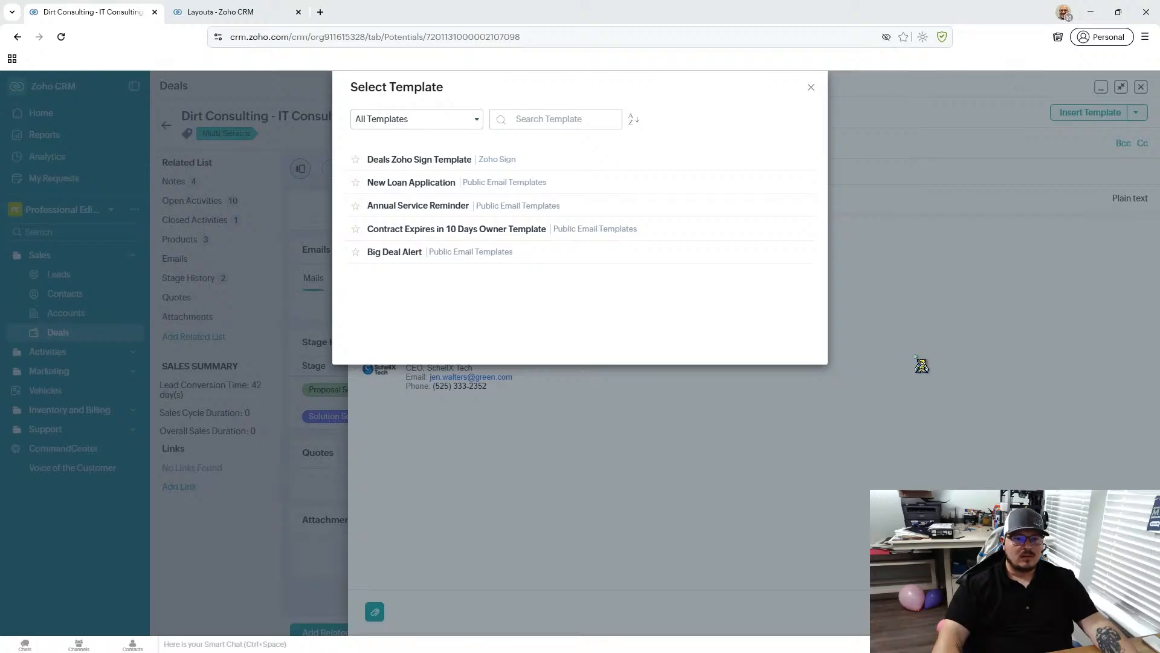
{"action": "left_click", "coordinate": [810, 87]}
{"action": "left_click", "coordinate": [1140, 87]}
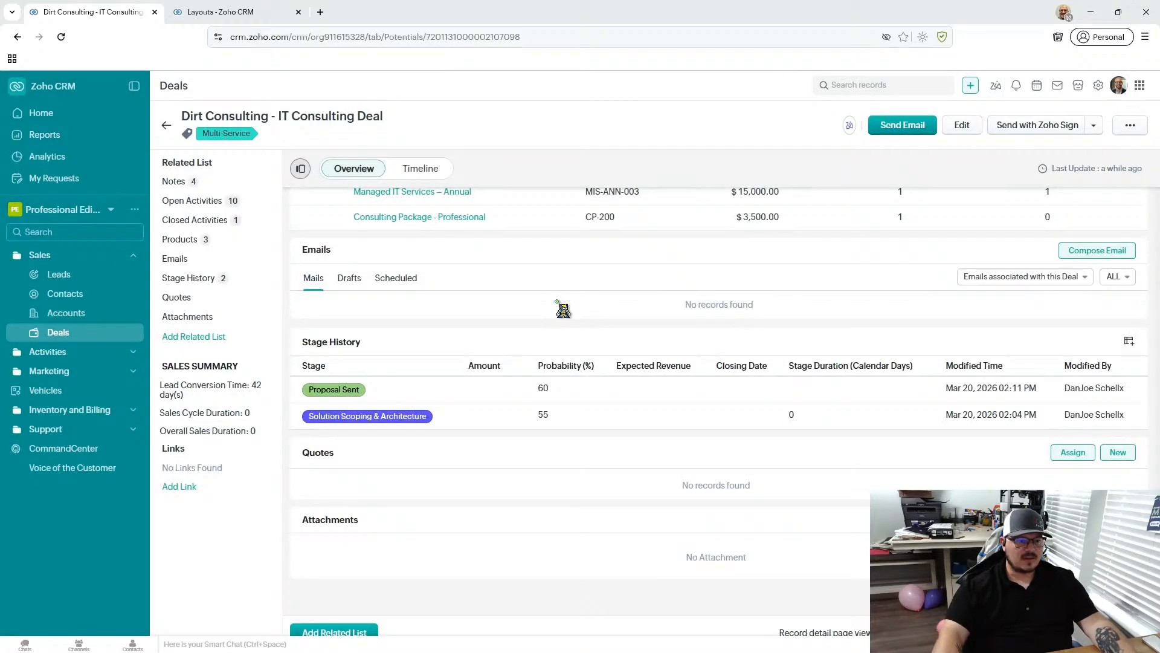
{"action": "scroll", "coordinate": [581, 314], "scroll_direction": "up", "scroll_amount": 15}
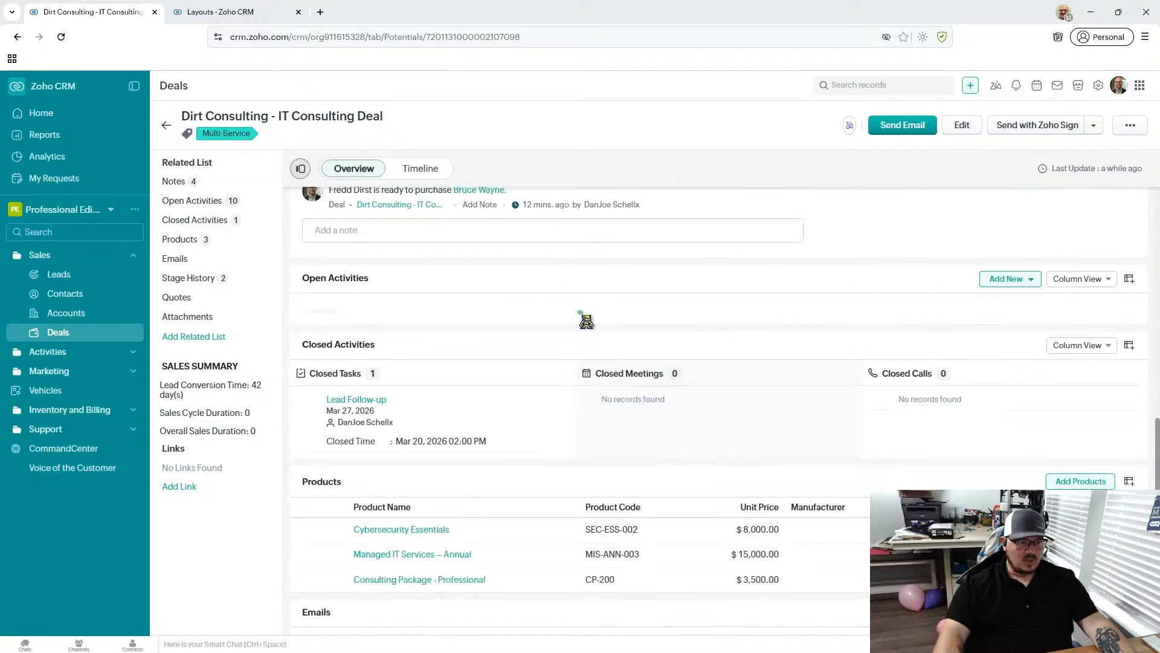
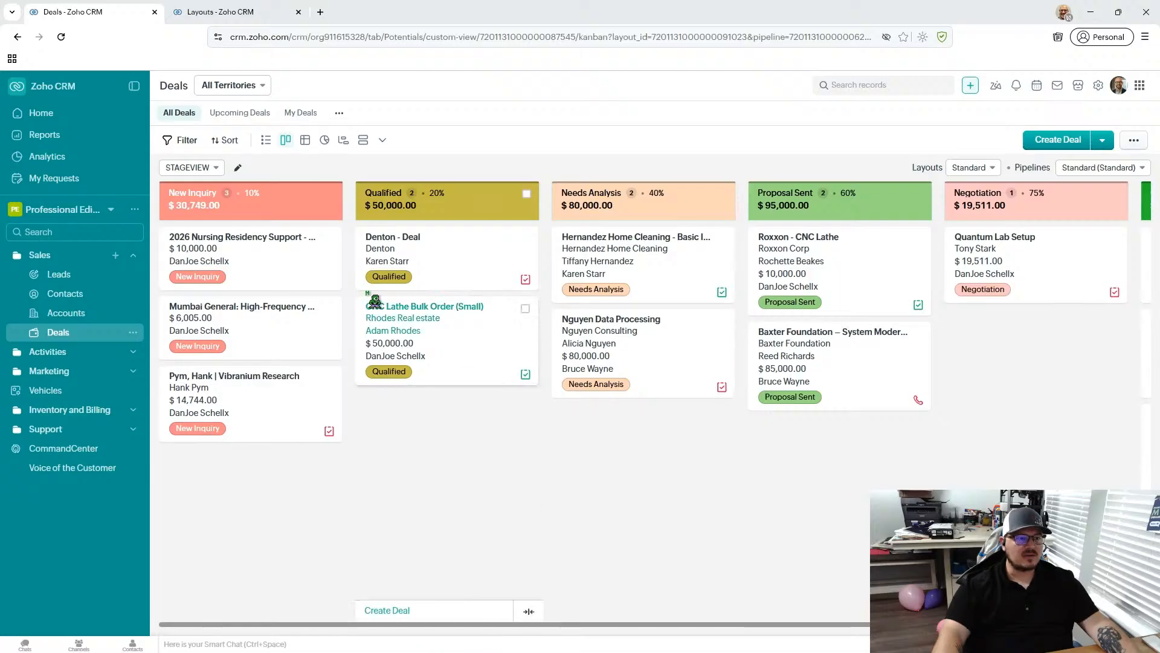
- Display the B2B Tech Sales Pipeline on the Deals board and review its stages through Closed Lost
{"action": "left_click_drag", "start_coordinate": [345, 633], "coordinate": [766, 626]}
{"action": "left_click_drag", "start_coordinate": [630, 624], "coordinate": [270, 597]}
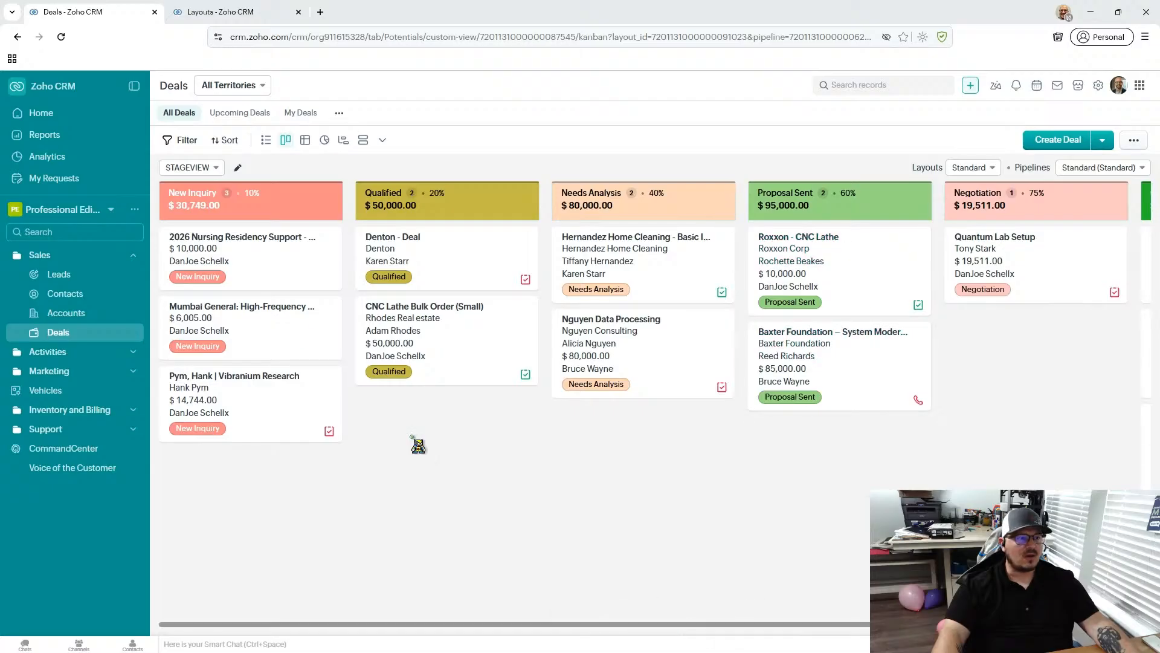
{"action": "left_click_drag", "start_coordinate": [432, 623], "coordinate": [351, 622]}
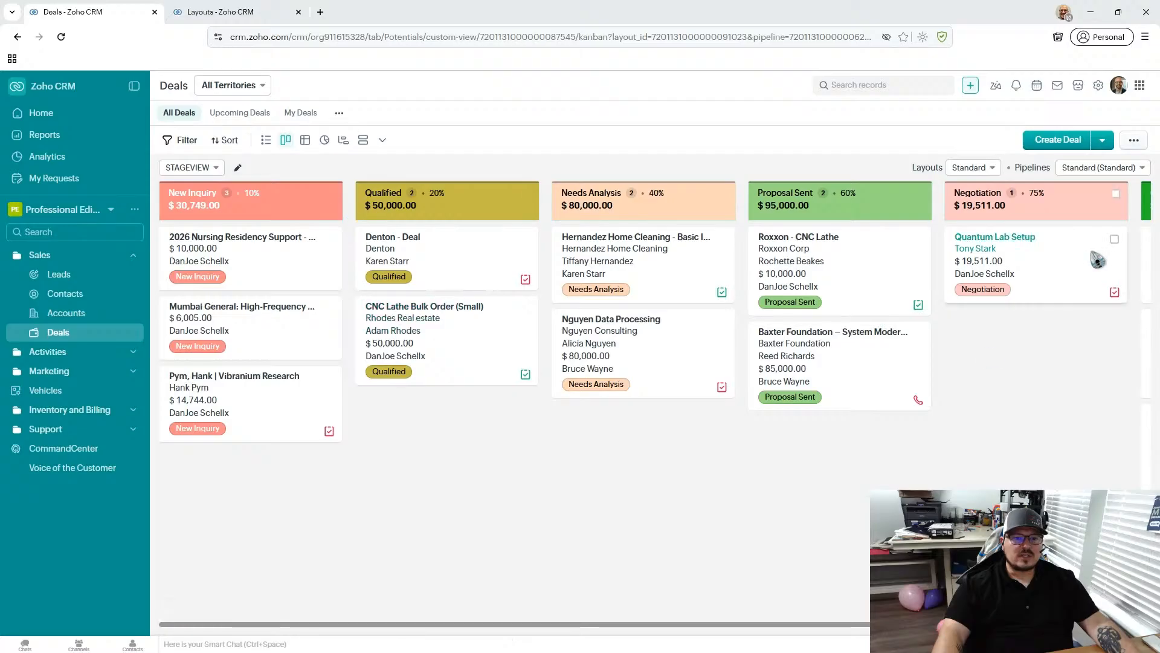
{"action": "left_click", "coordinate": [1141, 170]}
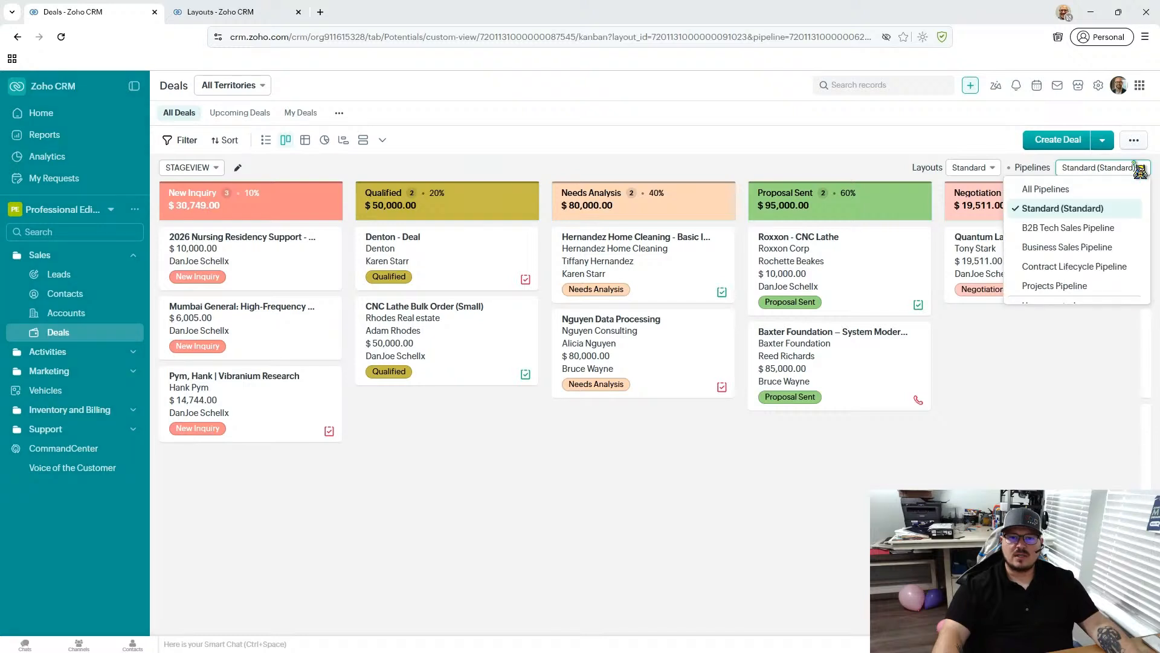
{"action": "left_click", "coordinate": [1103, 232]}
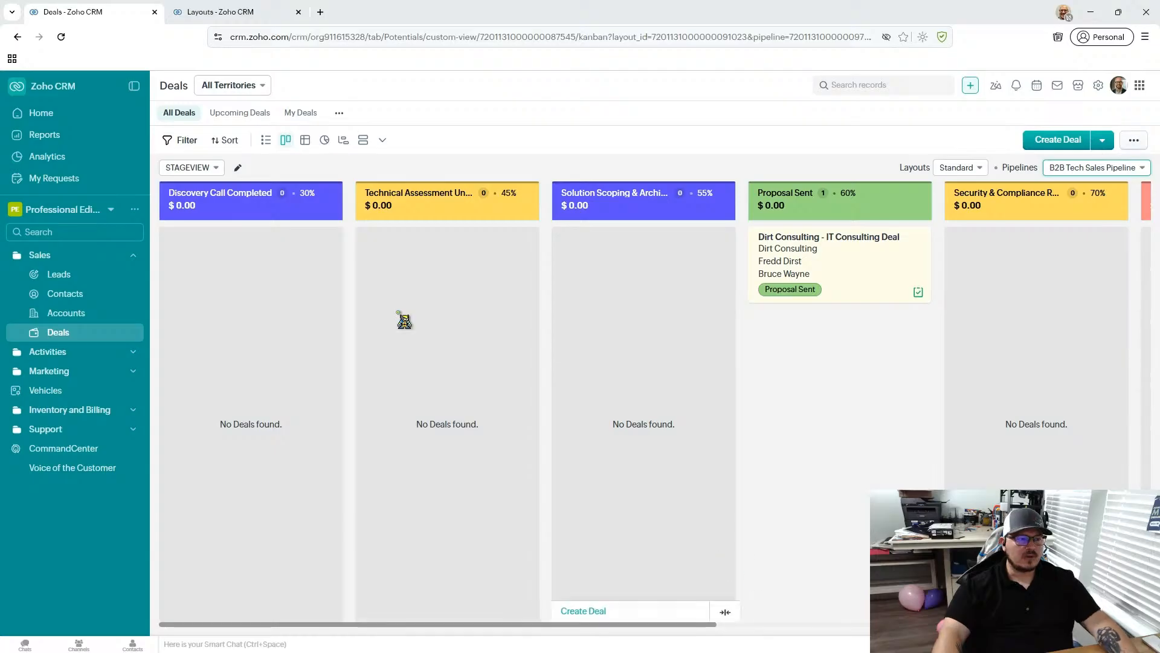
{"action": "left_click_drag", "start_coordinate": [567, 628], "coordinate": [716, 632]}
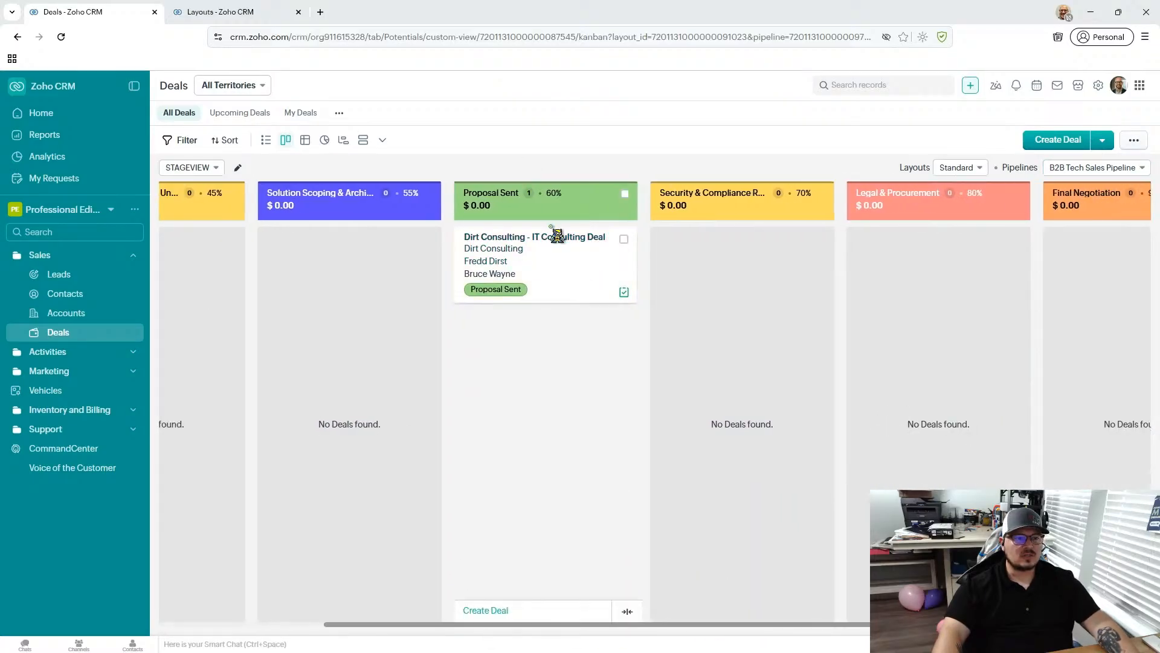
{"action": "left_click_drag", "start_coordinate": [741, 631], "coordinate": [1010, 631]}
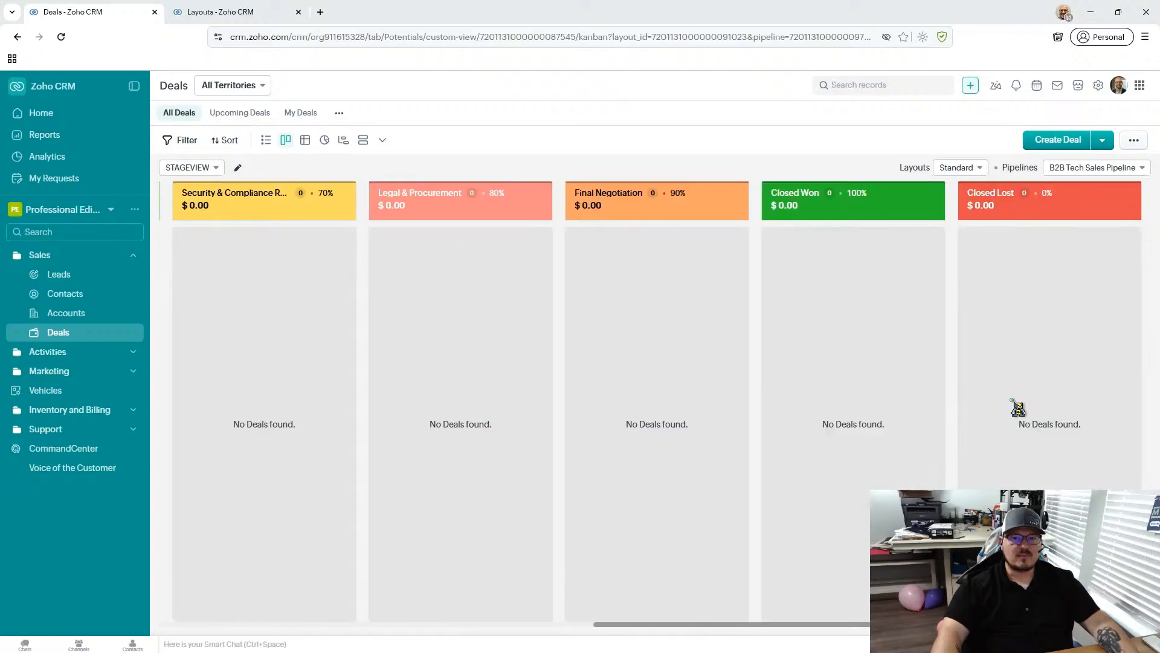
{"action": "left_click_drag", "start_coordinate": [852, 631], "coordinate": [627, 627]}
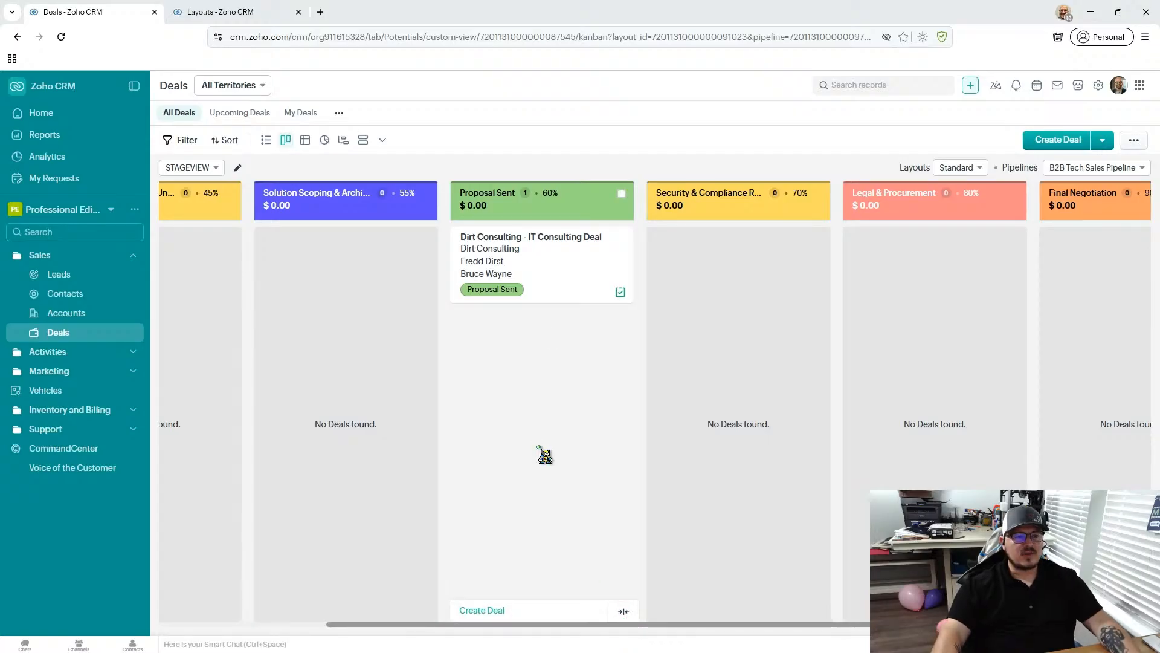
- Browse all deals in List View and return to the stage board
{"action": "left_click", "coordinate": [266, 140]}
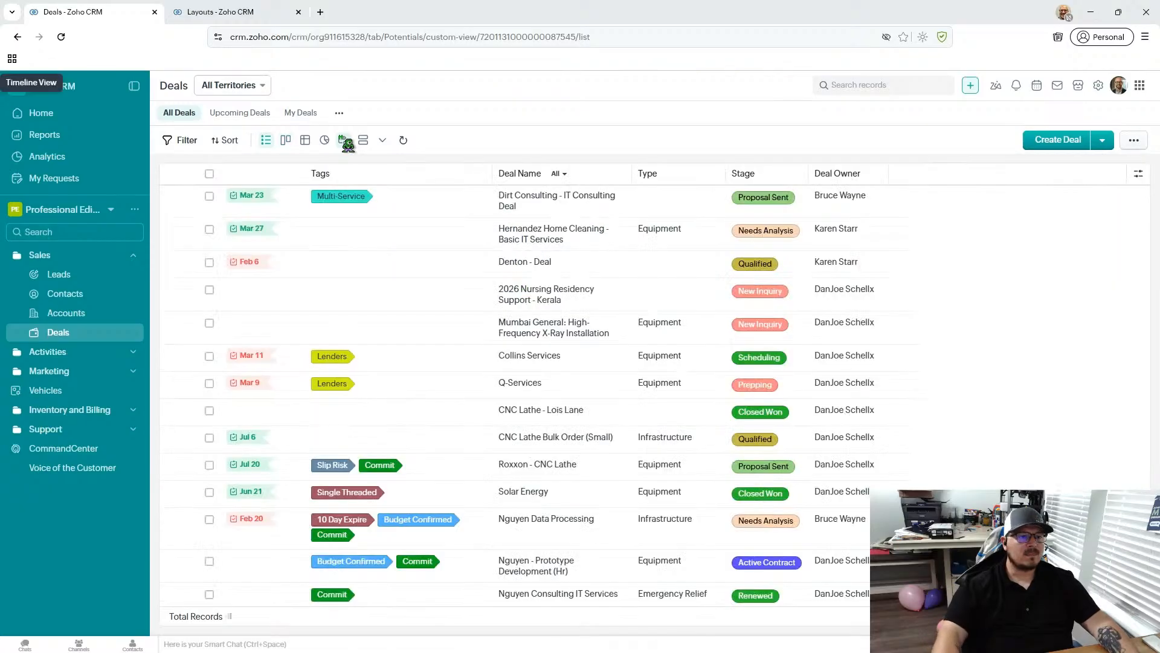
{"action": "scroll", "coordinate": [355, 338], "scroll_direction": "down", "scroll_amount": 3}
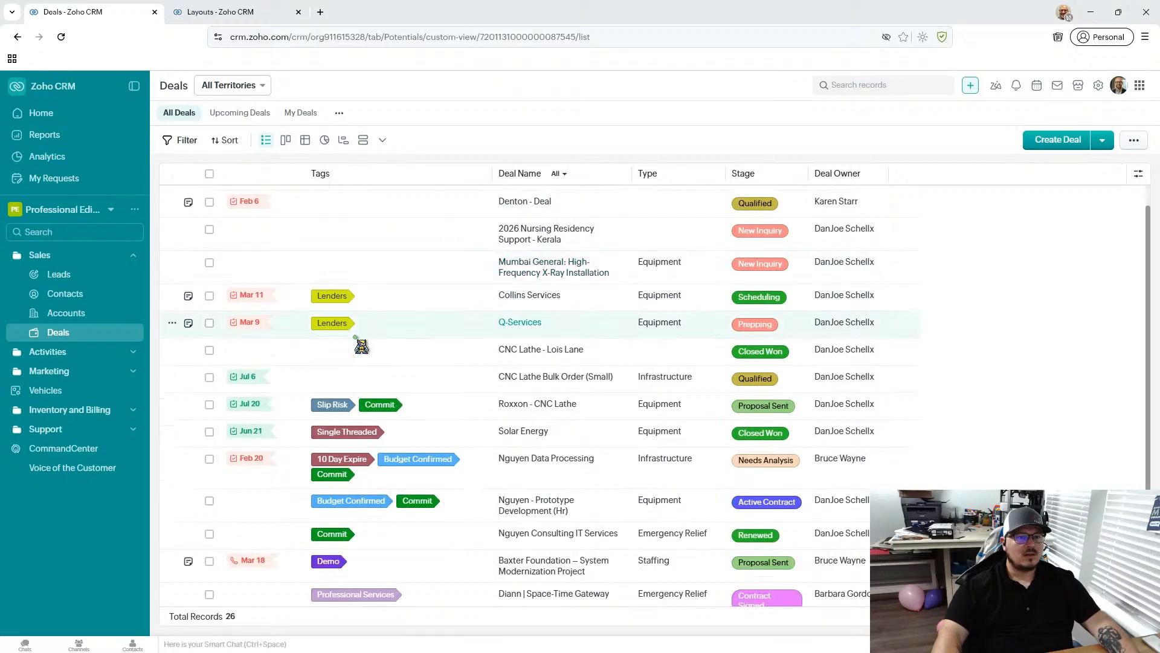
{"action": "scroll", "coordinate": [355, 338], "scroll_direction": "up", "scroll_amount": 3}
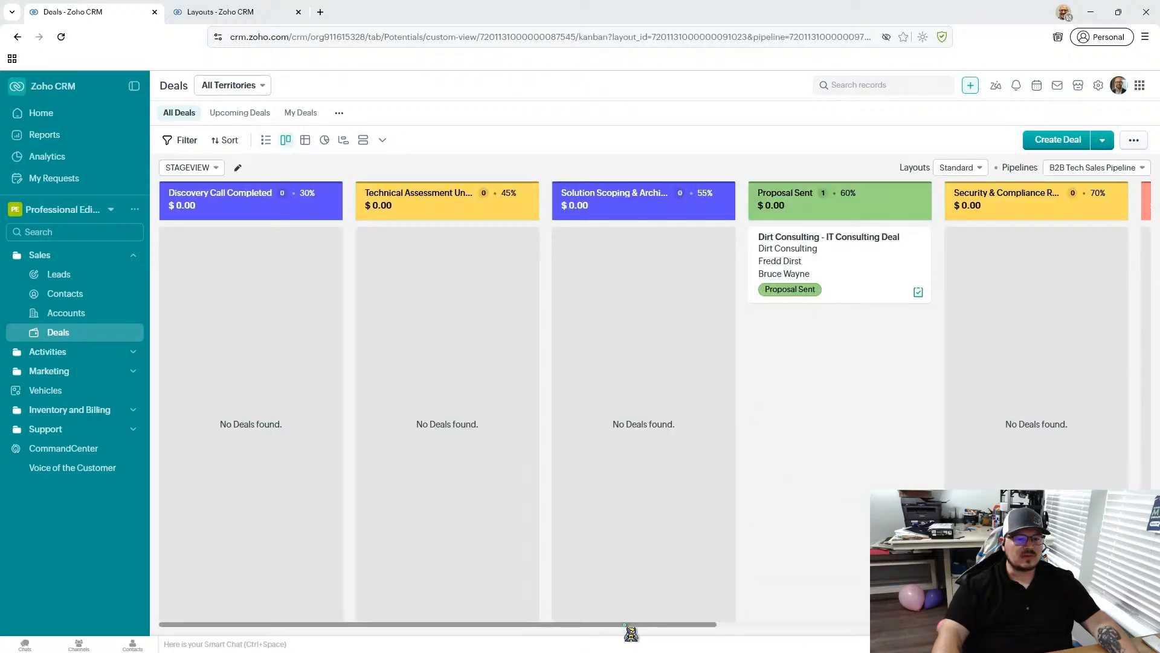
- Display the Business Sales Pipeline on the Deals board
{"action": "left_click", "coordinate": [1084, 169]}
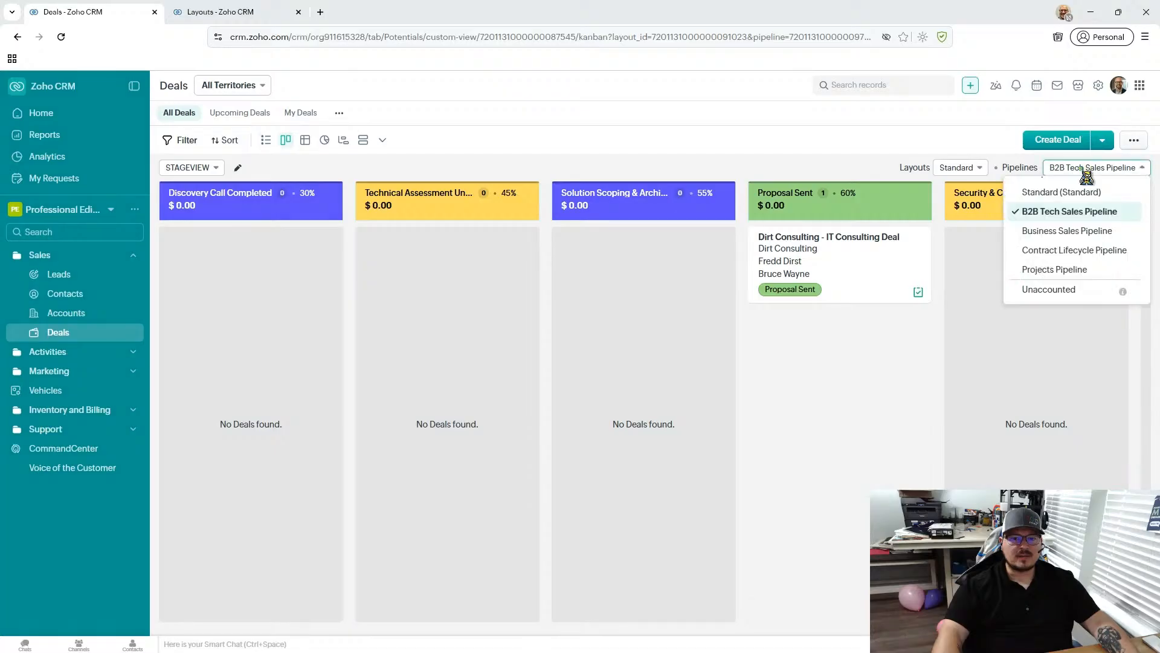
{"action": "left_click", "coordinate": [1084, 169]}
{"action": "left_click", "coordinate": [1085, 169]}
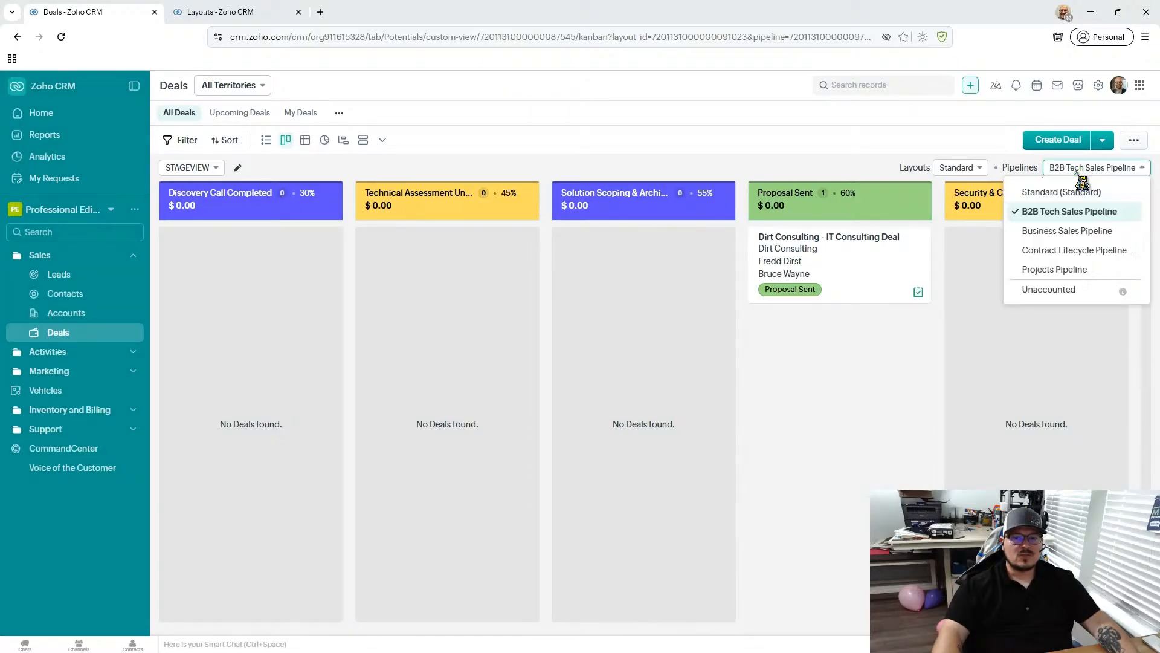
{"action": "left_click", "coordinate": [1098, 233]}
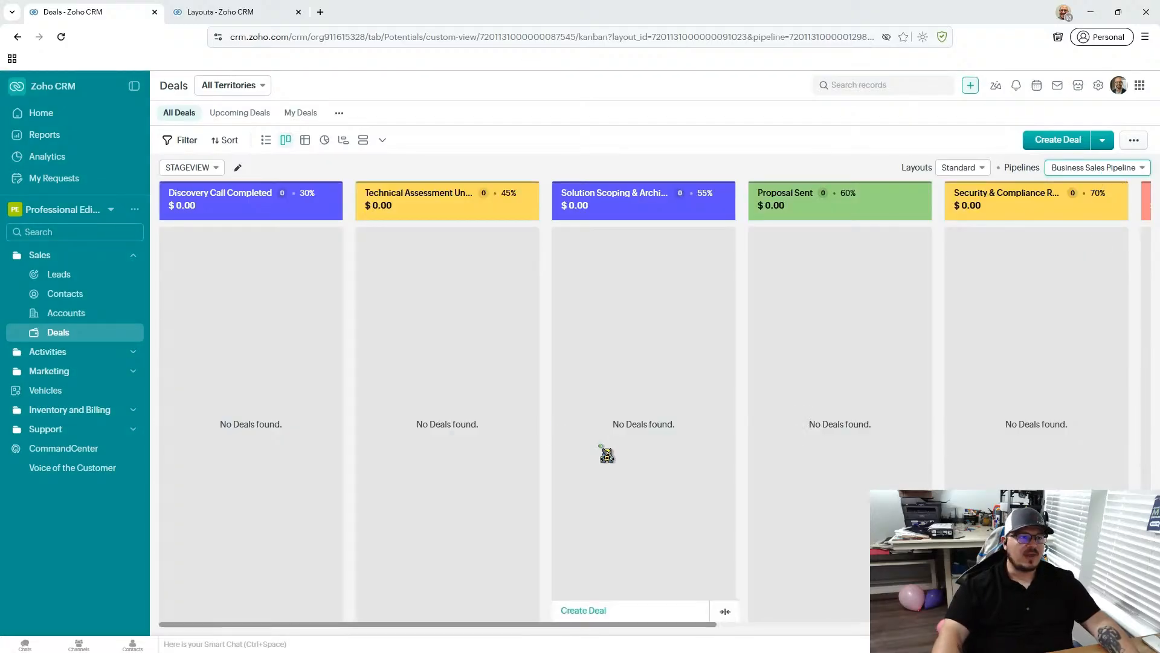
- Switch the board back to the B2B Tech Sales Pipeline and move Dirt Consulting - IT Consulting Deal to Security & Compliance Review
{"action": "left_click", "coordinate": [1113, 172]}
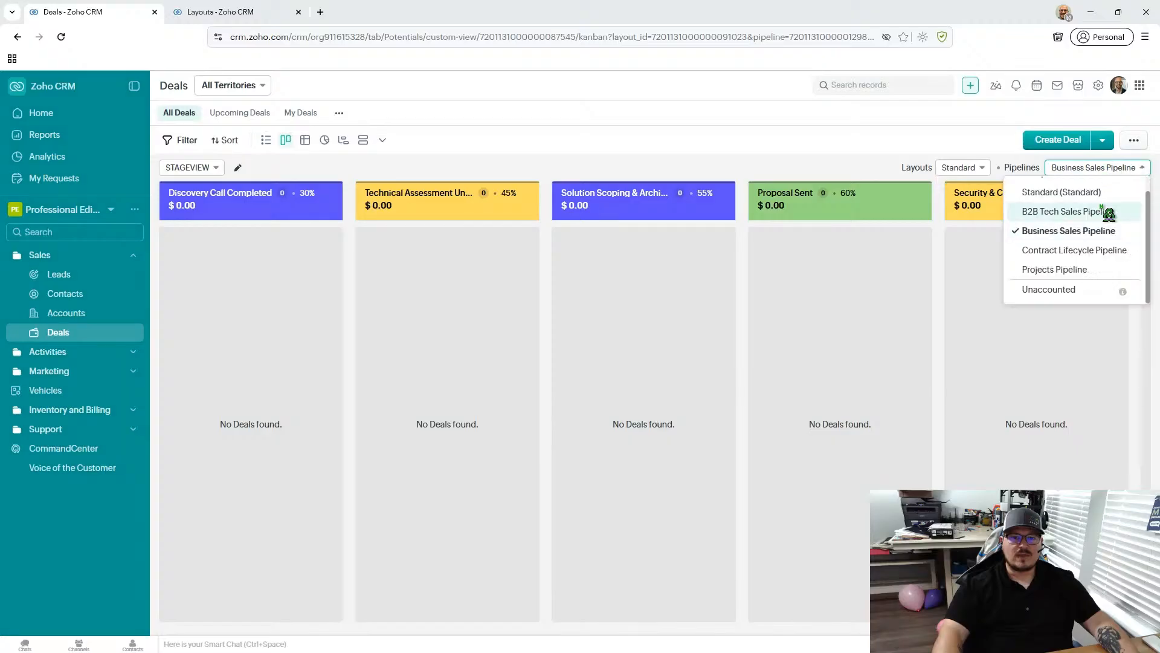
{"action": "left_click", "coordinate": [1100, 211]}
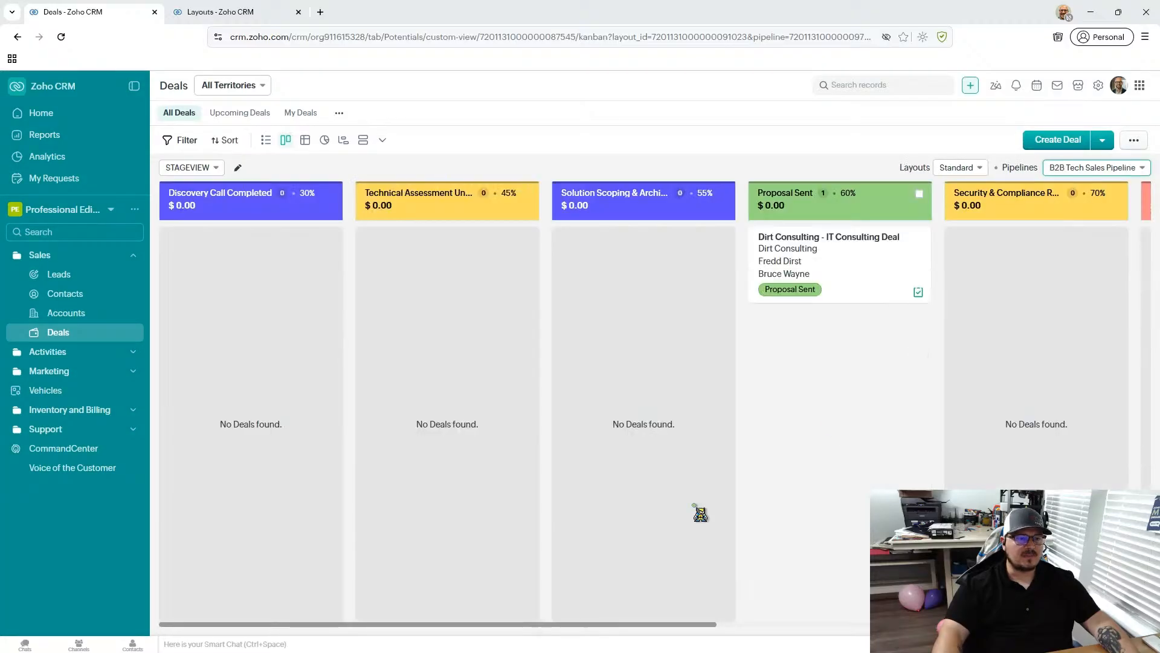
{"action": "scroll", "coordinate": [666, 632], "scroll_direction": "right", "scroll_amount": 5}
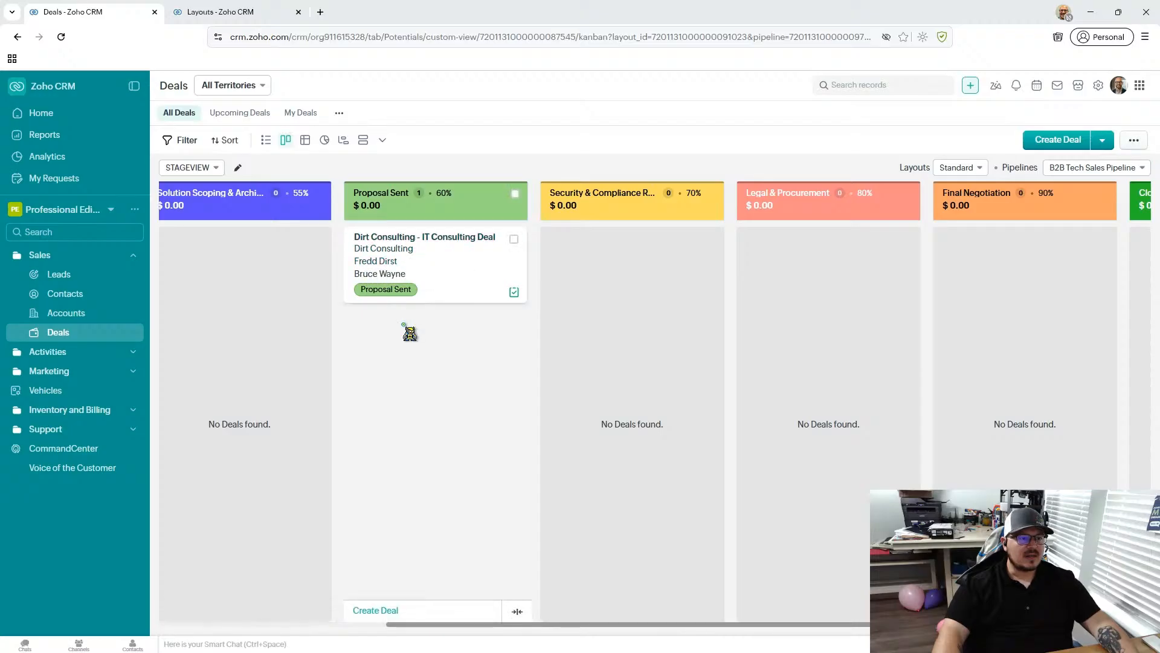
{"action": "left_click_drag", "start_coordinate": [433, 261], "coordinate": [663, 316]}
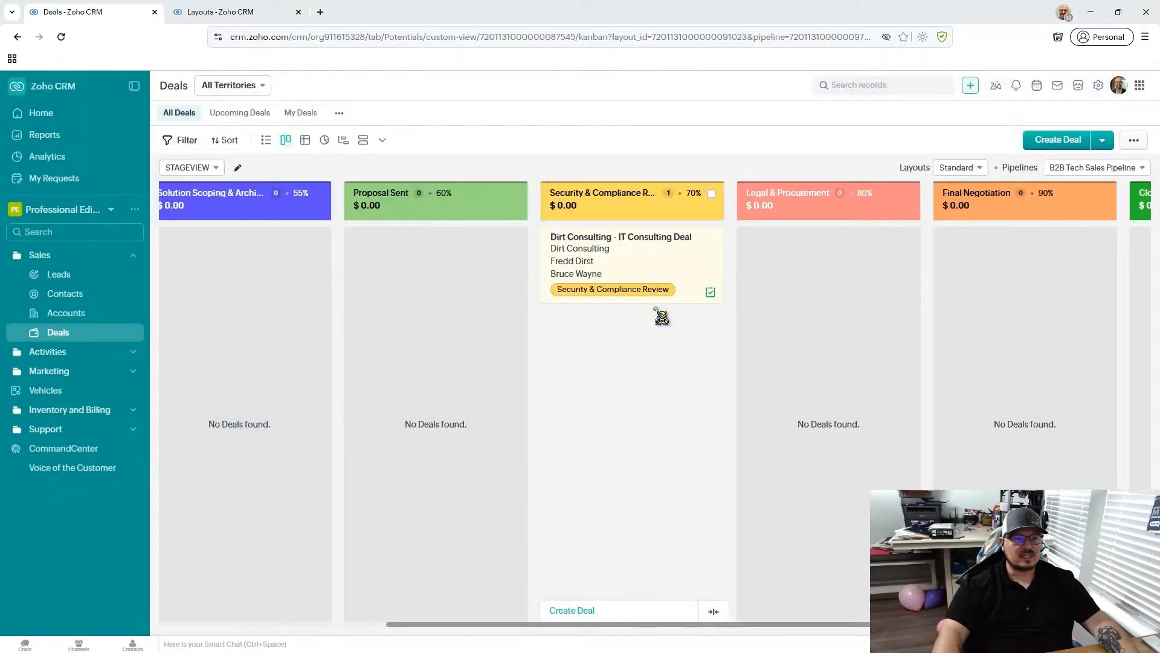
- Open Dirt Consulting - IT Consulting Deal and set its amount to $50000
{"action": "left_click", "coordinate": [614, 238]}
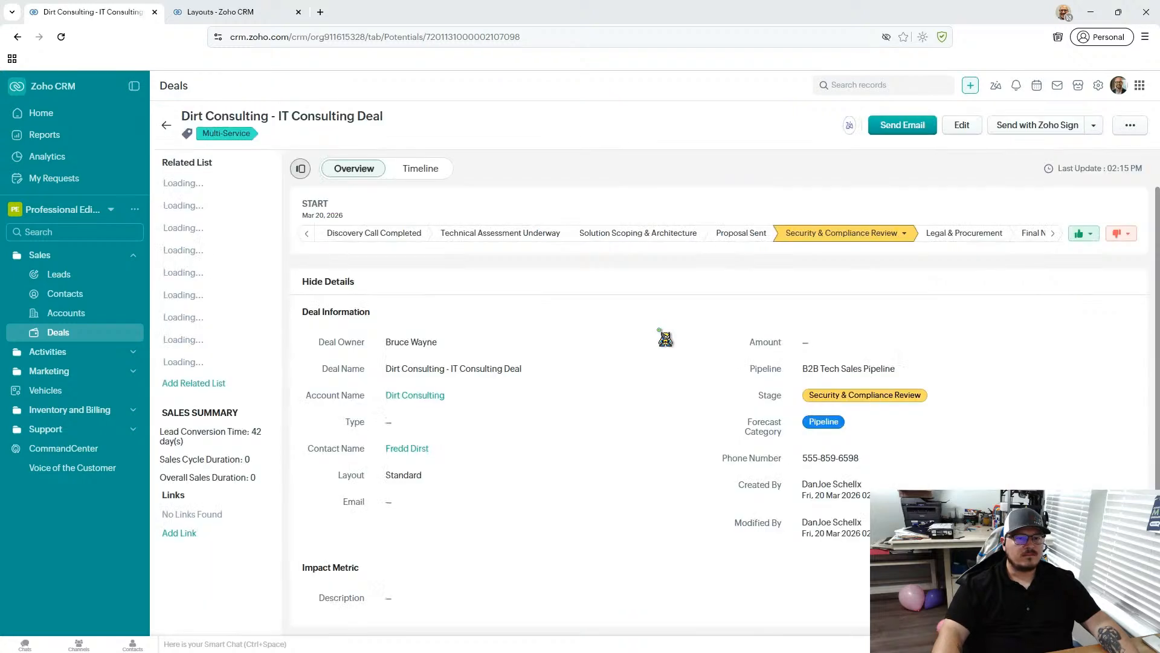
{"action": "left_click", "coordinate": [864, 492]}
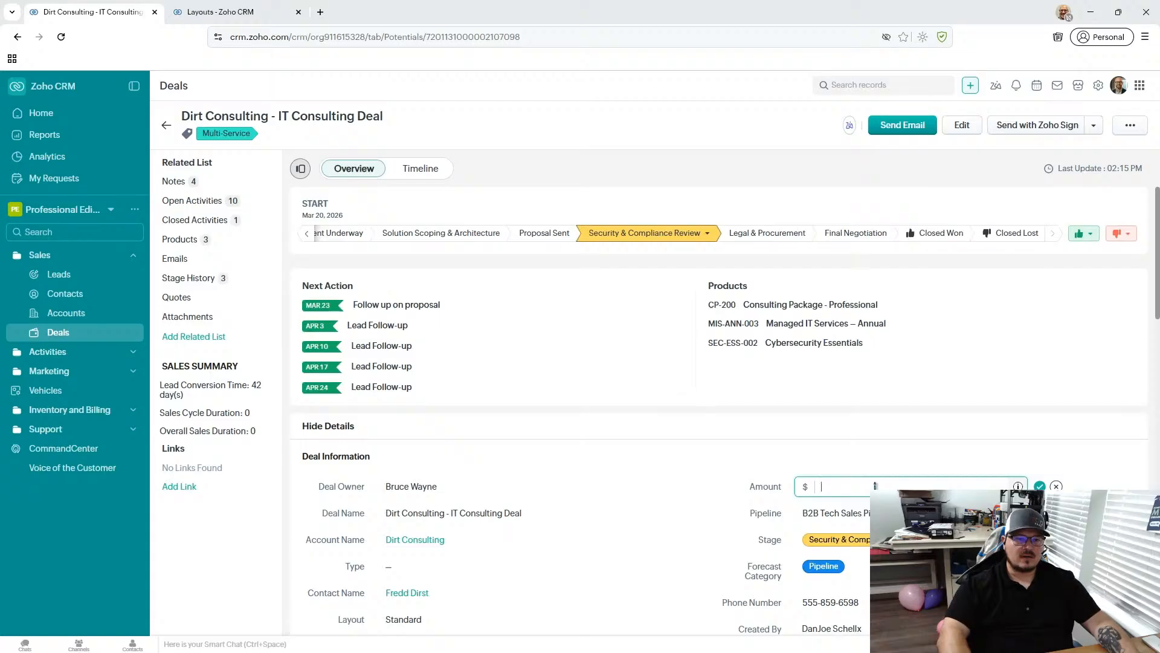
{"action": "scroll", "coordinate": [874, 485], "scroll_direction": "down", "scroll_amount": 15}
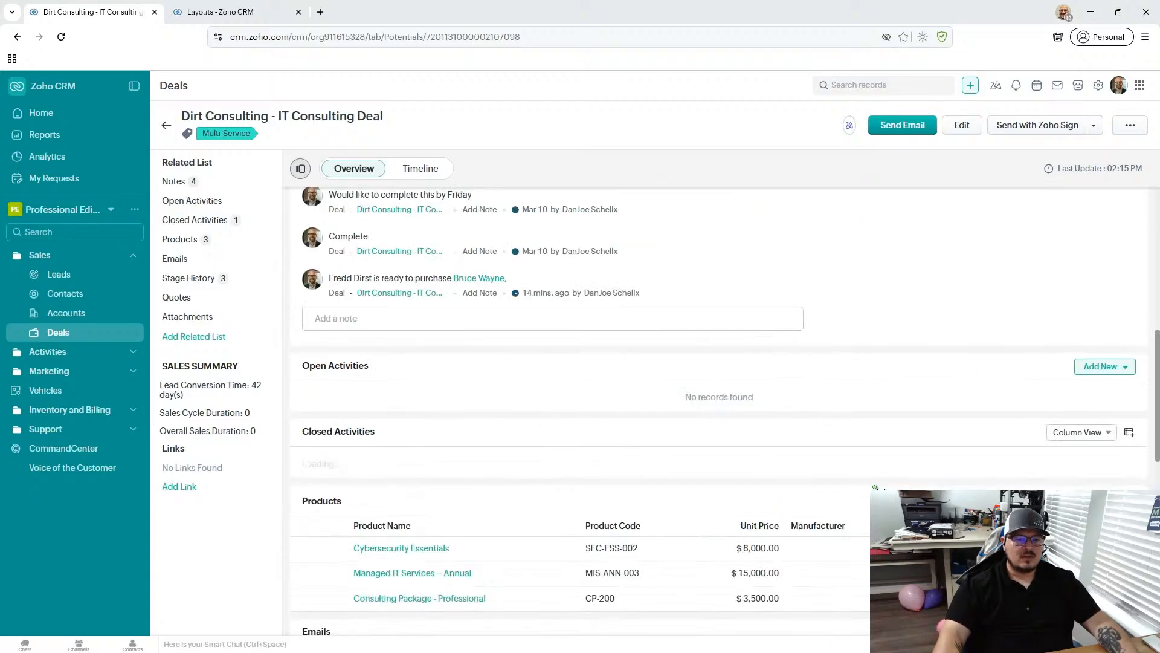
{"action": "scroll", "coordinate": [875, 487], "scroll_direction": "up", "scroll_amount": 12}
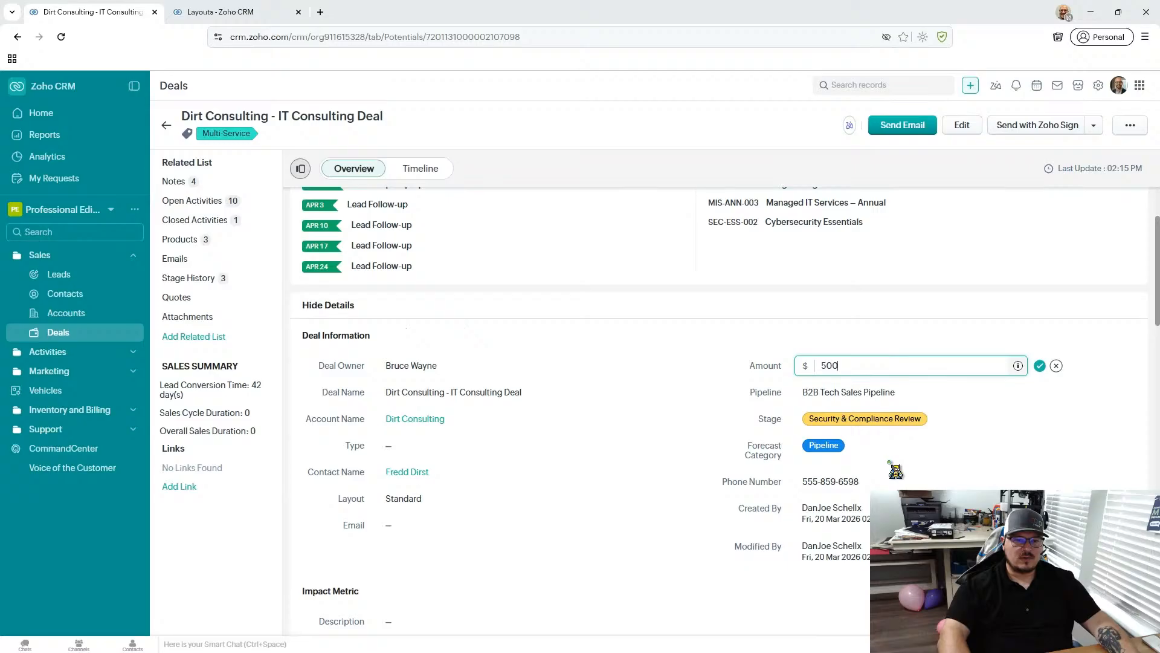
{"action": "left_click", "coordinate": [1039, 366]}
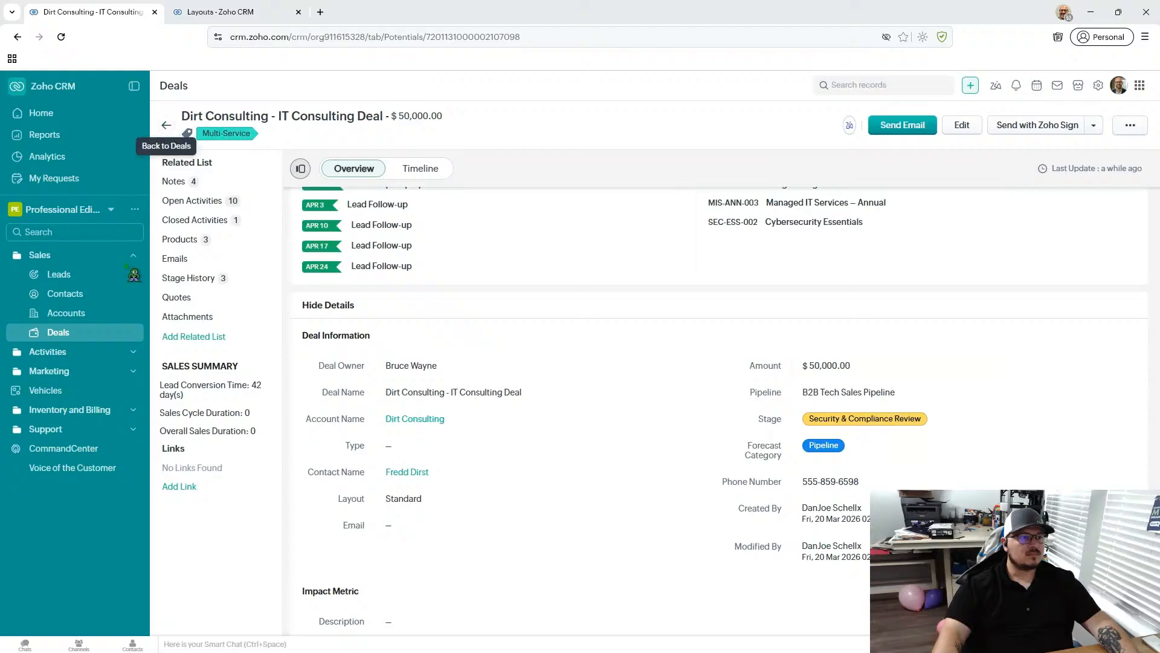
- Return to the Deals board, view the Standard (Standard) pipeline, and switch back to the B2B Tech Sales Pipeline
{"action": "left_click", "coordinate": [93, 331]}
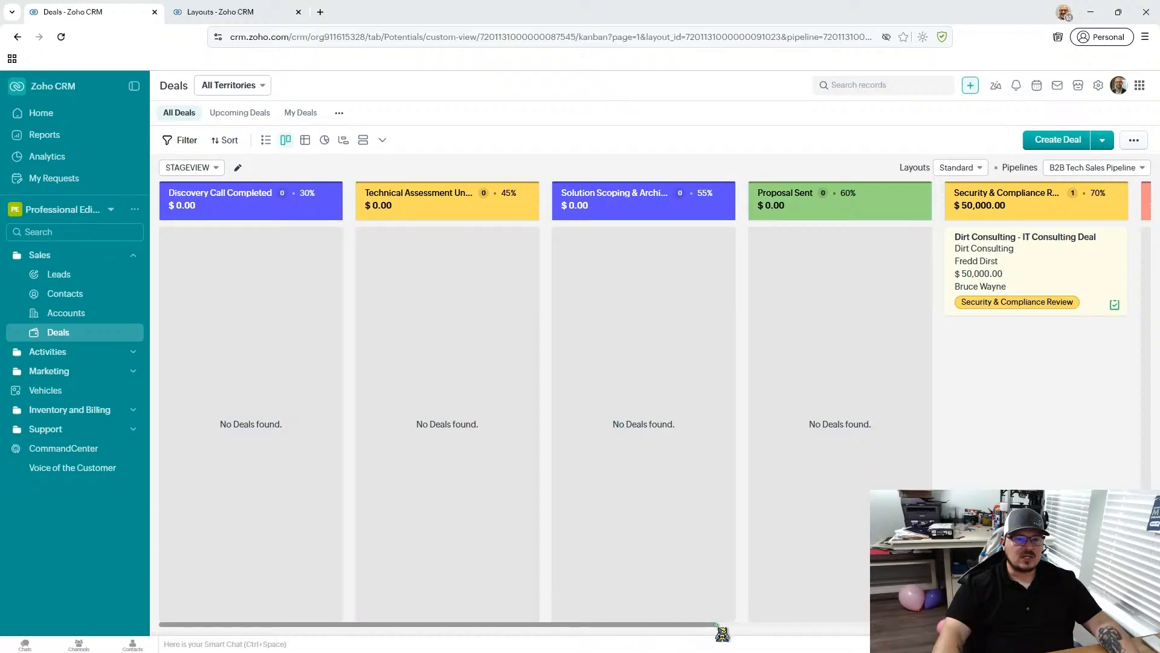
{"action": "left_click_drag", "start_coordinate": [723, 623], "coordinate": [957, 624]}
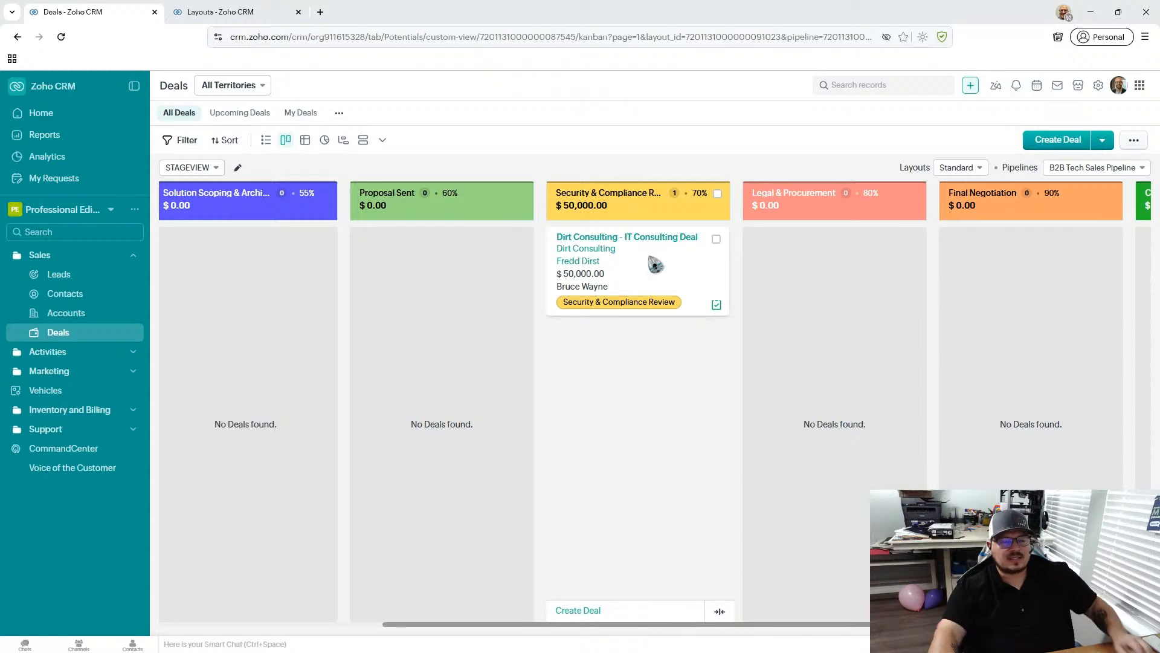
{"action": "left_click", "coordinate": [1099, 168]}
{"action": "left_click", "coordinate": [1090, 193]}
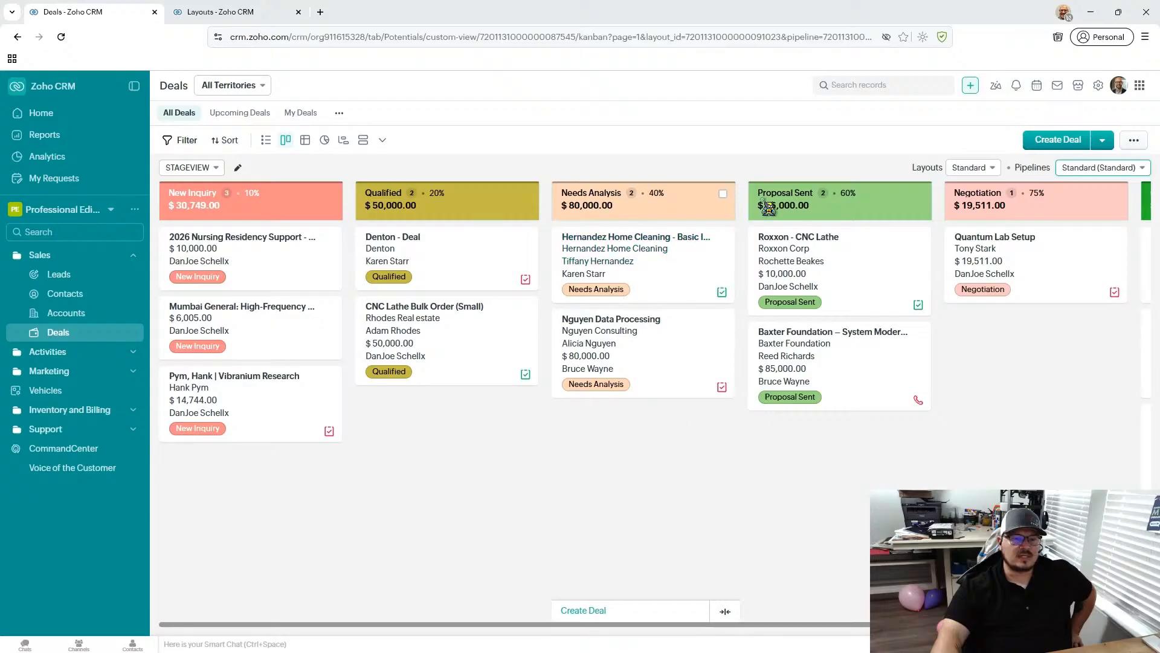
{"action": "left_click", "coordinate": [1115, 169]}
{"action": "left_click", "coordinate": [1063, 228]}
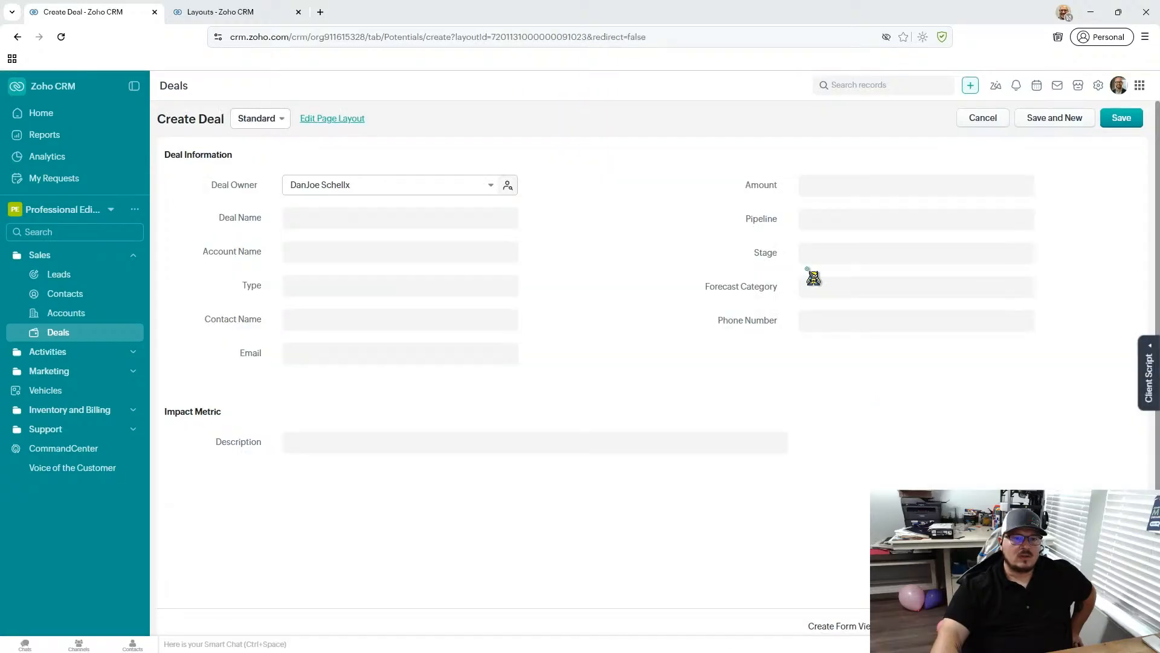
{"action": "left_click", "coordinate": [982, 117]}
{"action": "left_click", "coordinate": [655, 394]}
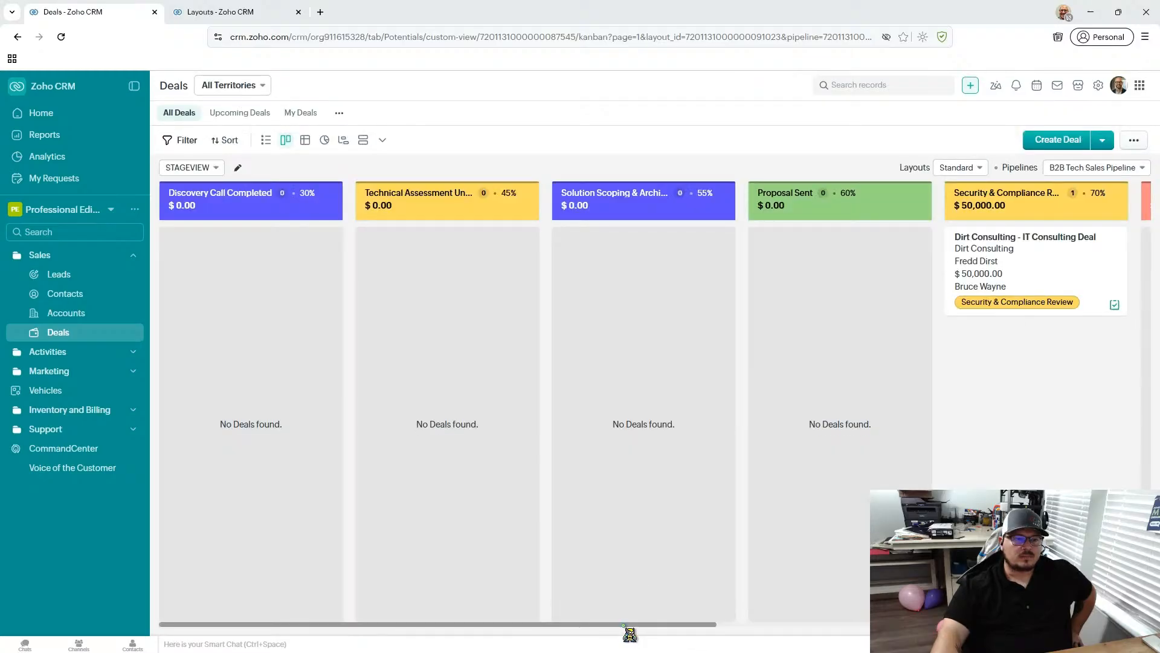
- Advance Dirt Consulting - IT Consulting Deal on the board through Legal & Procurement to Final Negotiation
{"action": "left_click_drag", "start_coordinate": [573, 631], "coordinate": [998, 632]}
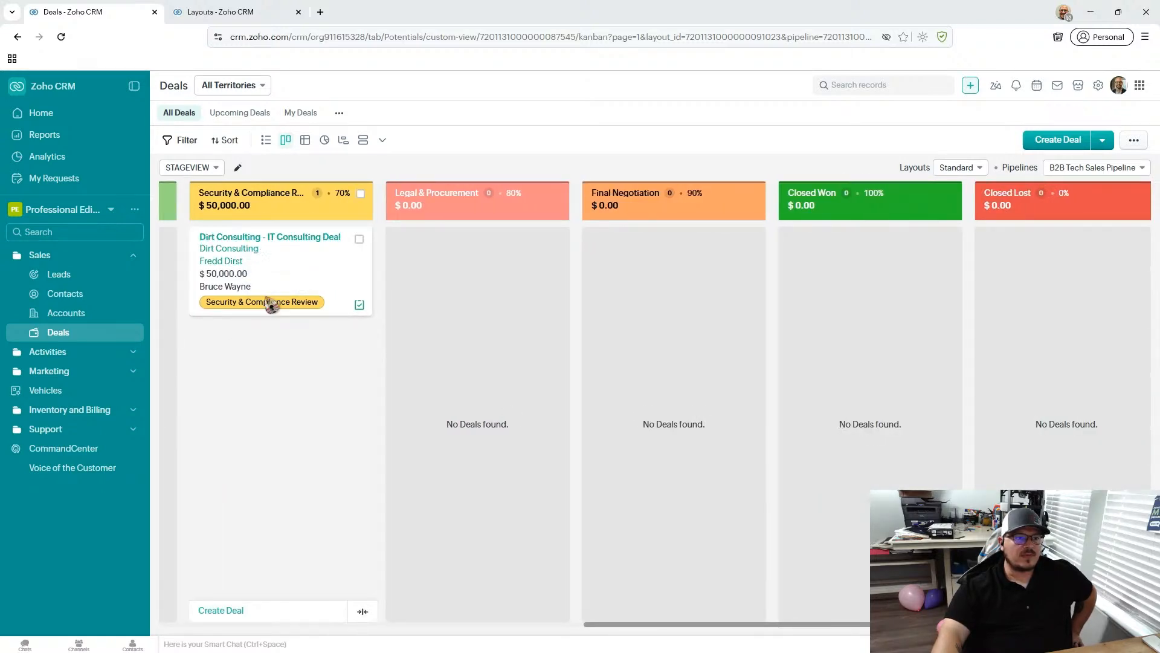
{"action": "left_click_drag", "start_coordinate": [370, 296], "coordinate": [475, 255]}
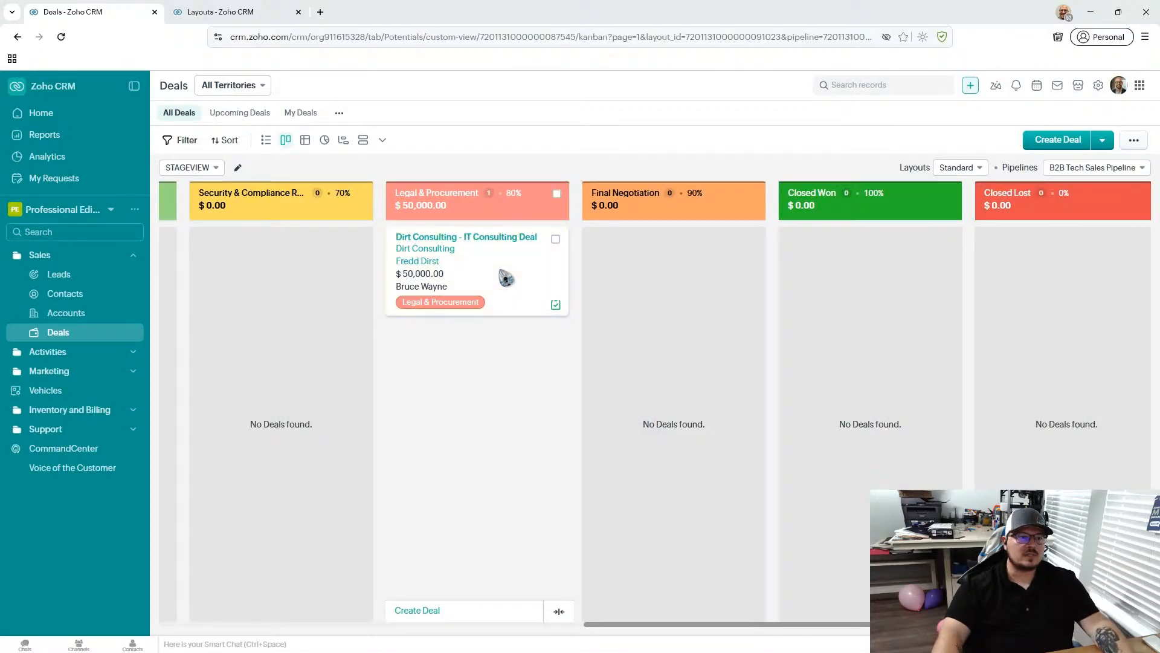
{"action": "left_click_drag", "start_coordinate": [506, 277], "coordinate": [695, 294]}
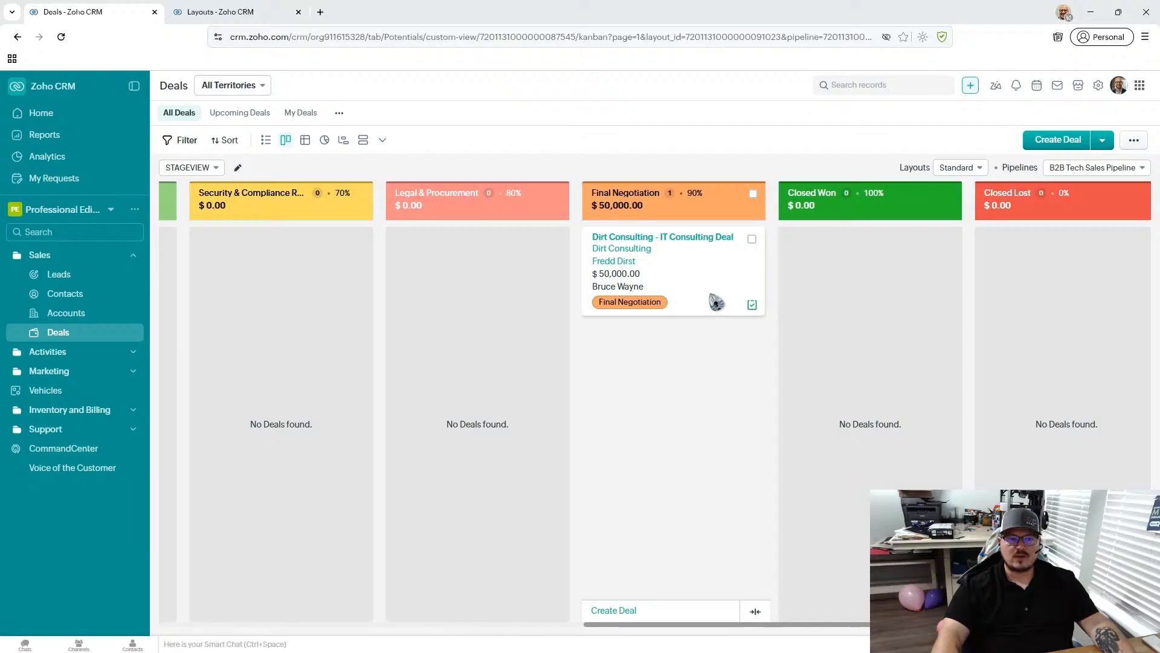
- Move Dirt Consulting - IT Consulting Deal to Closed Won with a verified amount of $48000 and save
{"action": "left_click_drag", "start_coordinate": [716, 302], "coordinate": [876, 310]}
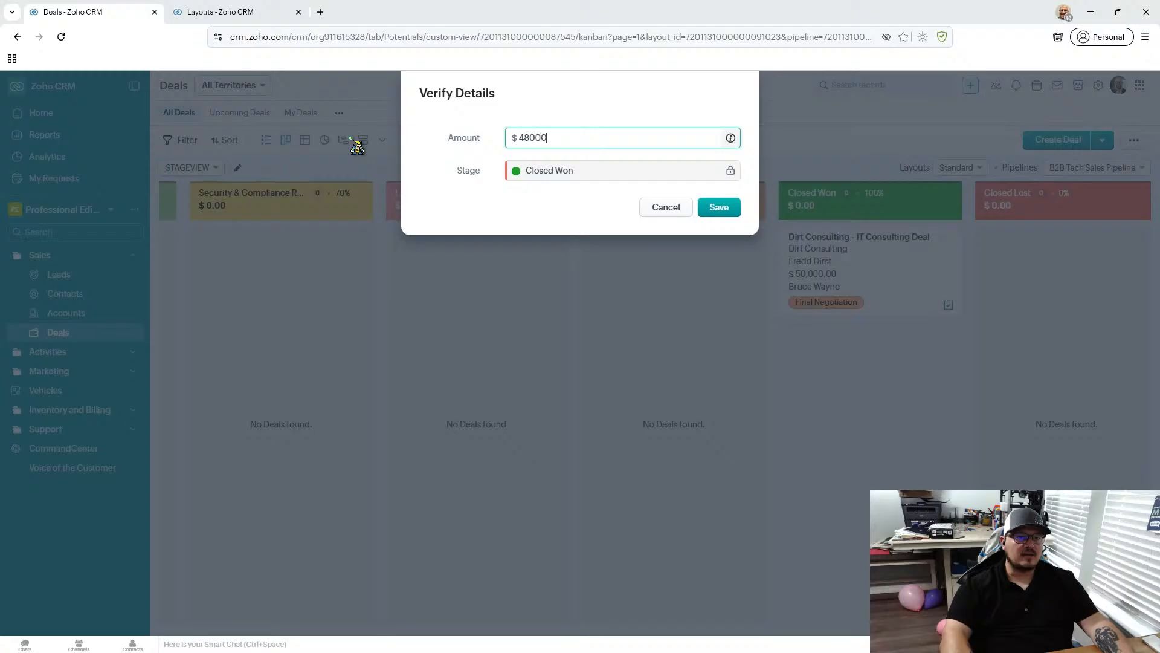
{"action": "left_click", "coordinate": [731, 213]}
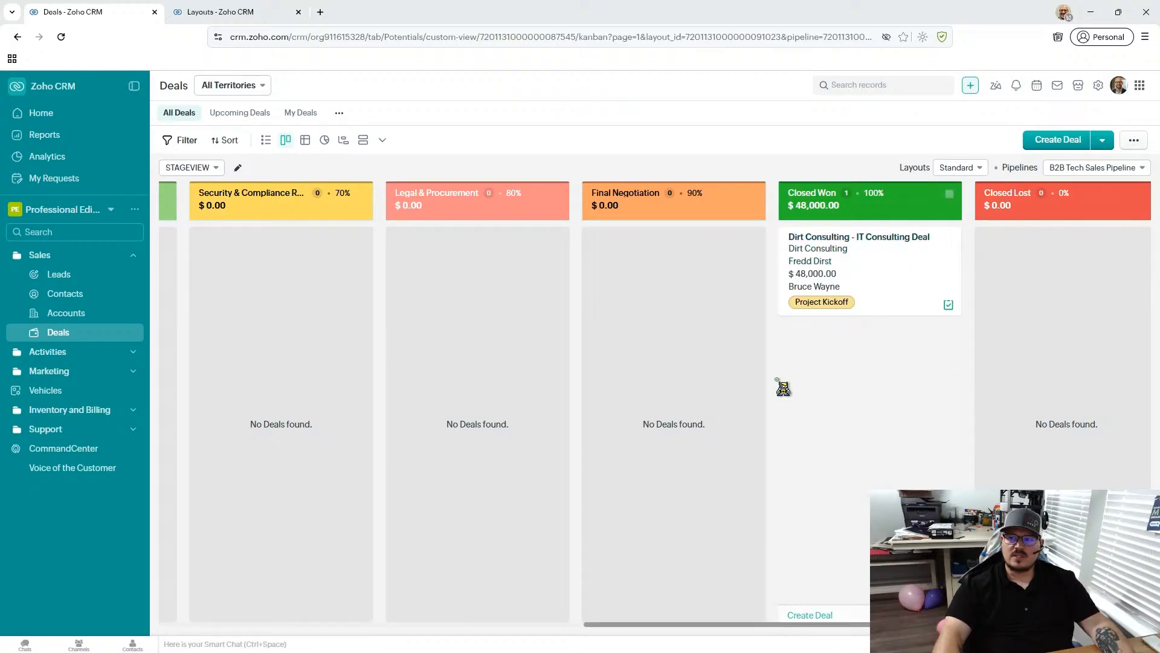
- Open the Home page and review its dashboard components, including Qualified Leads and Top Lead Sources
{"action": "left_click", "coordinate": [37, 113]}
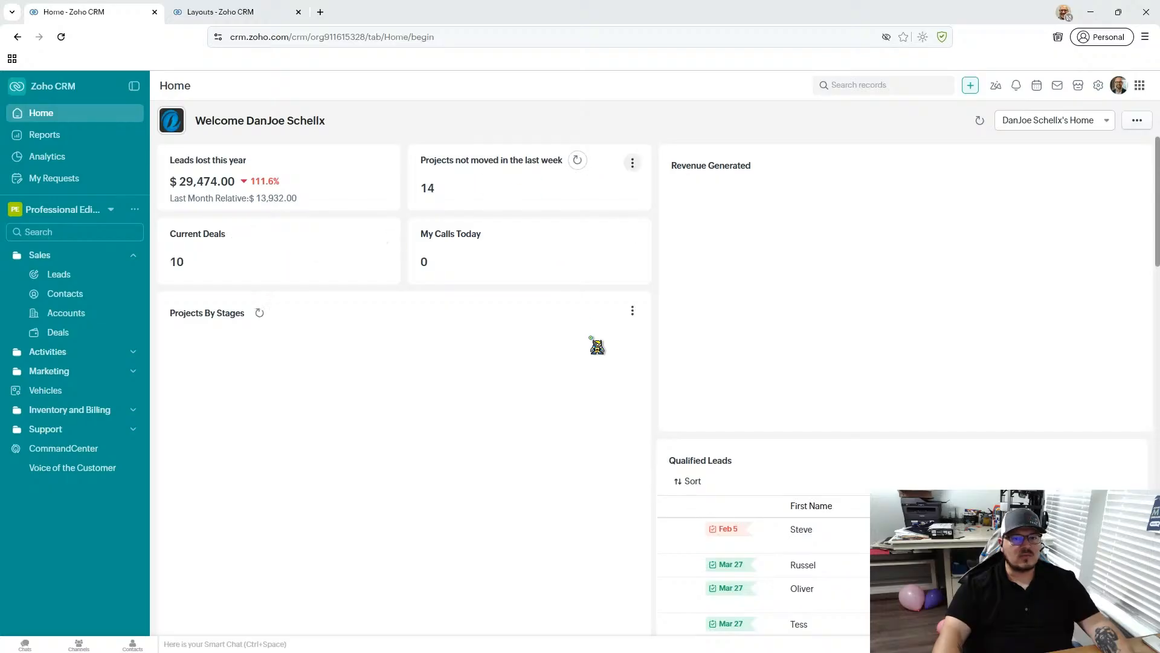
{"action": "scroll", "coordinate": [597, 331], "scroll_direction": "down", "scroll_amount": 1}
{"action": "scroll", "coordinate": [938, 302], "scroll_direction": "down", "scroll_amount": 5}
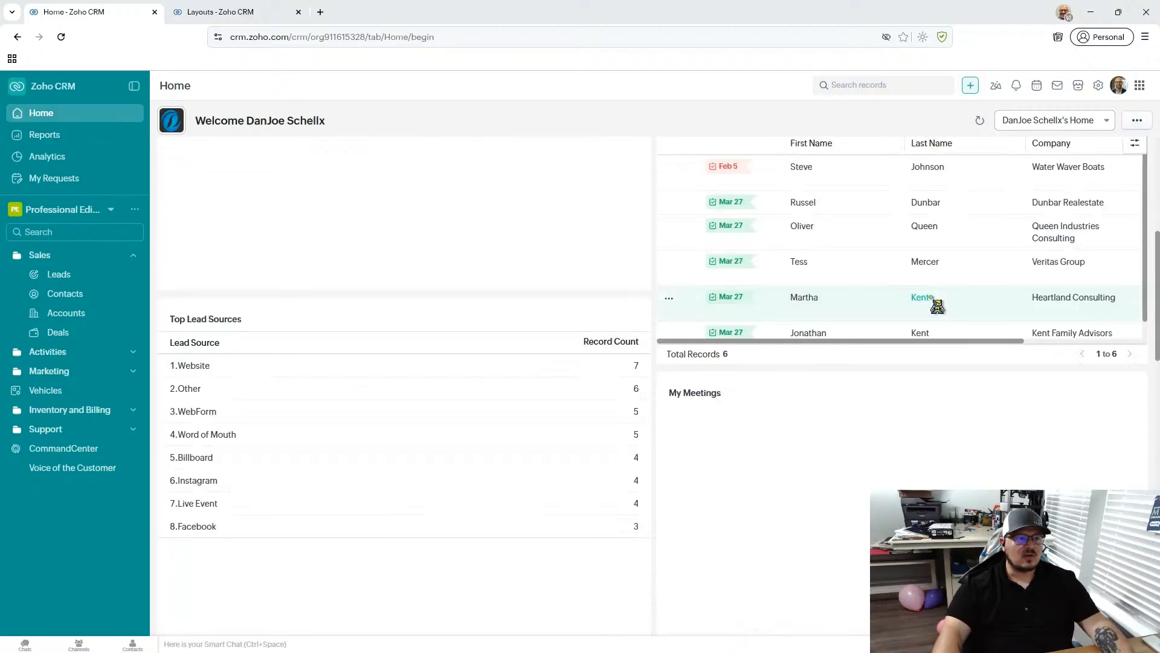
{"action": "scroll", "coordinate": [938, 306], "scroll_direction": "up", "scroll_amount": 4}
{"action": "scroll", "coordinate": [417, 427], "scroll_direction": "up", "scroll_amount": 2}
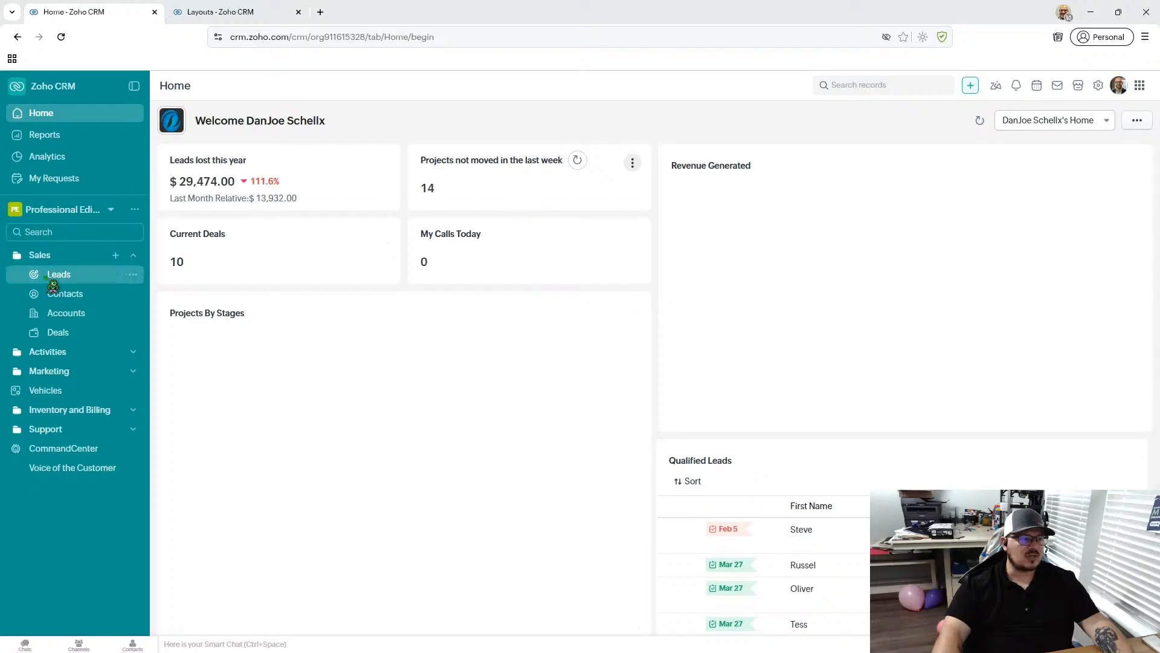
- Visit the Deals module, browse the full list in Reports, and view the Lost Deals report before returning to the list
{"action": "left_click", "coordinate": [64, 334]}
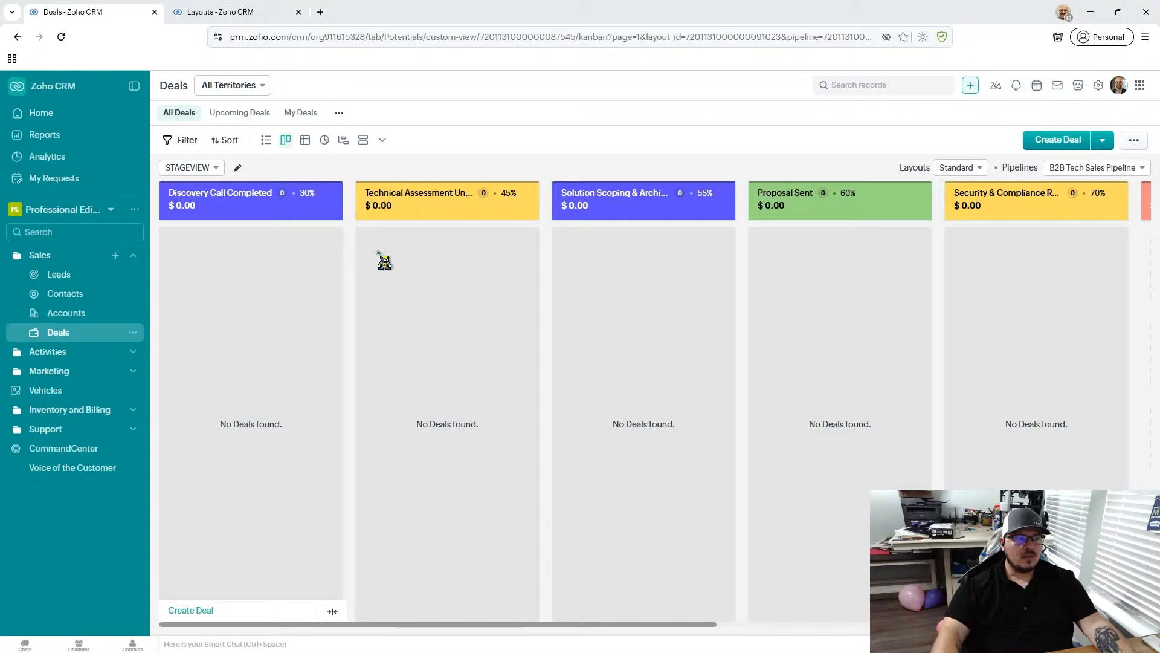
{"action": "left_click", "coordinate": [47, 142]}
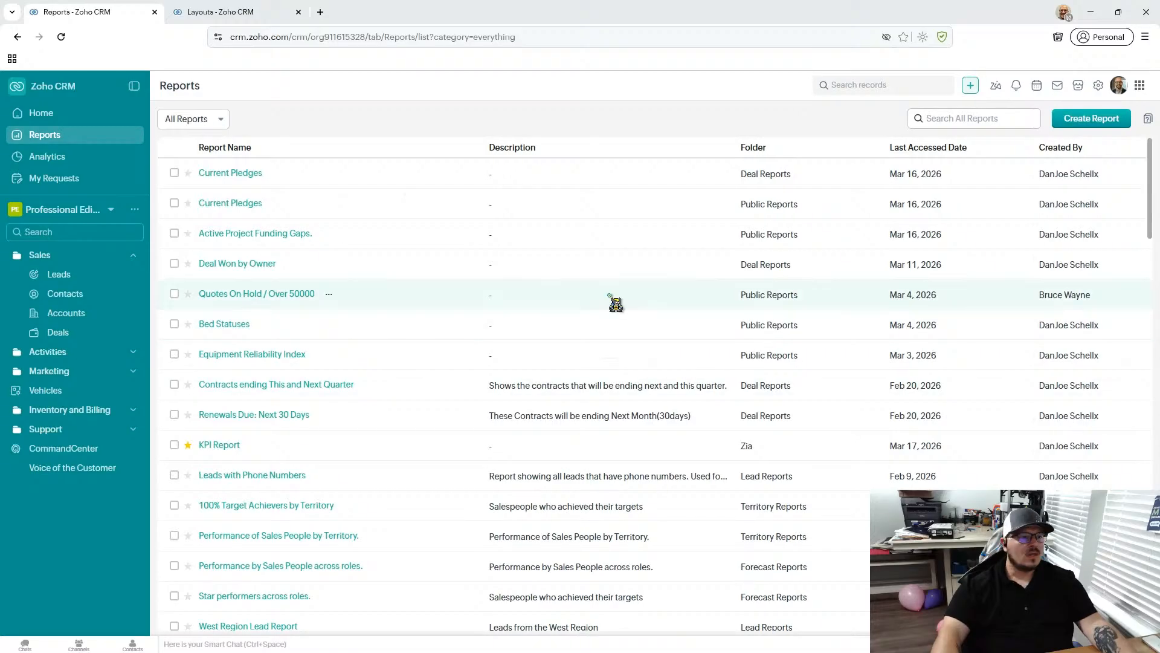
{"action": "scroll", "coordinate": [293, 169], "scroll_direction": "down", "scroll_amount": 2}
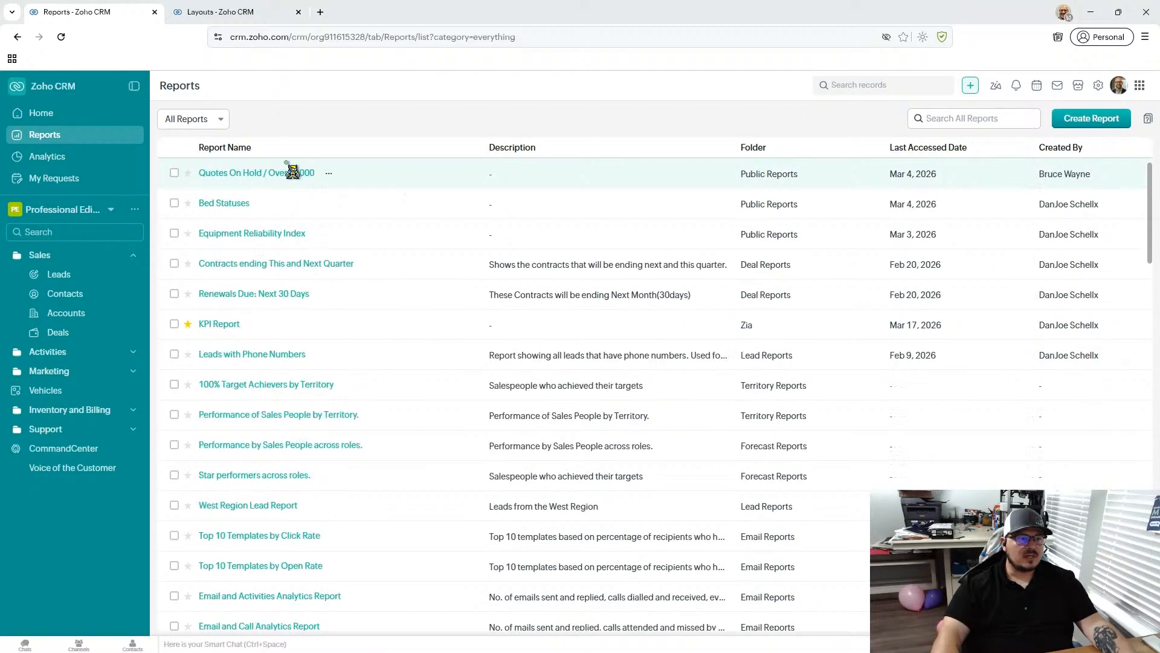
{"action": "scroll", "coordinate": [293, 200], "scroll_direction": "up", "scroll_amount": 2}
{"action": "scroll", "coordinate": [314, 195], "scroll_direction": "down", "scroll_amount": 10}
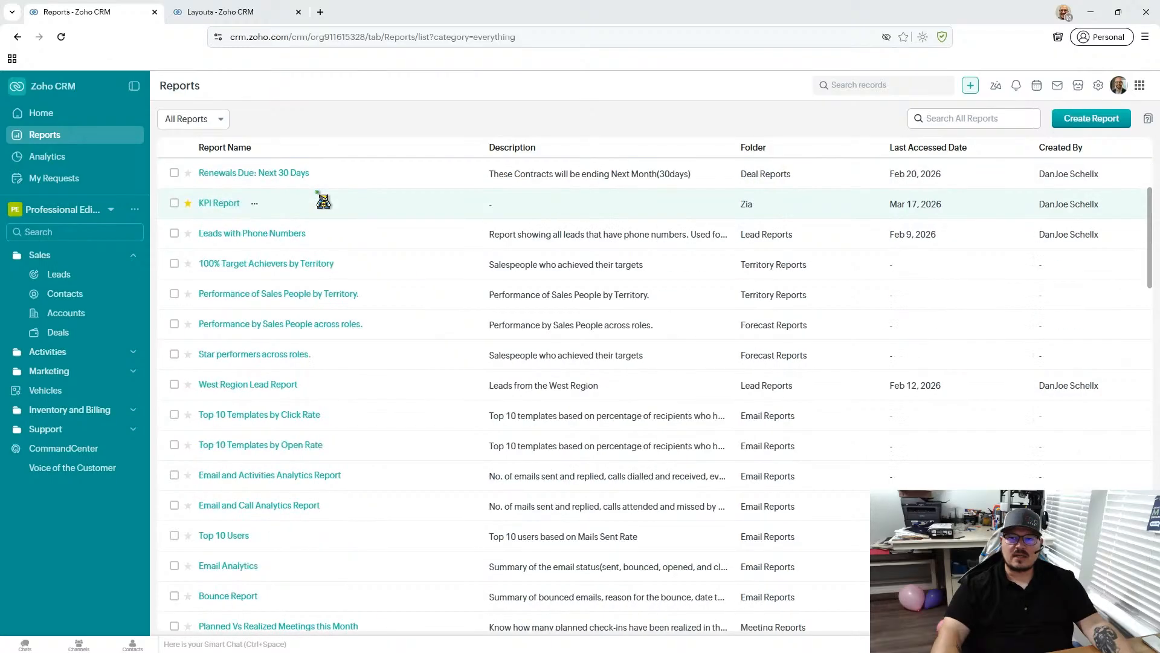
{"action": "scroll", "coordinate": [342, 223], "scroll_direction": "down", "scroll_amount": 15}
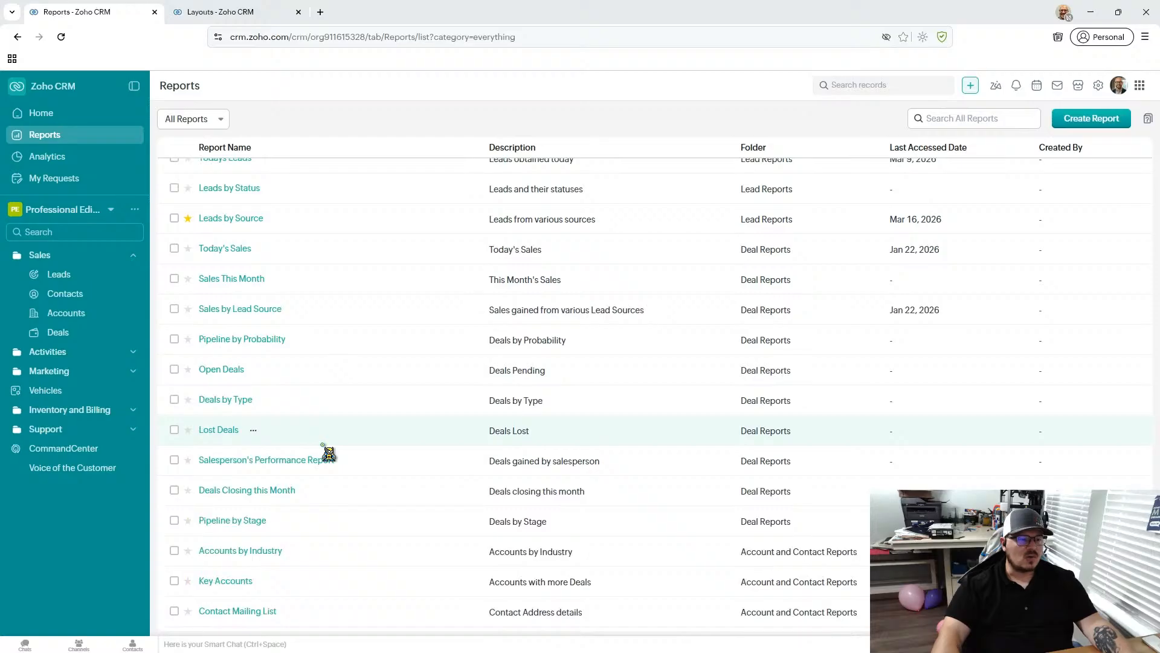
{"action": "left_click", "coordinate": [234, 430]}
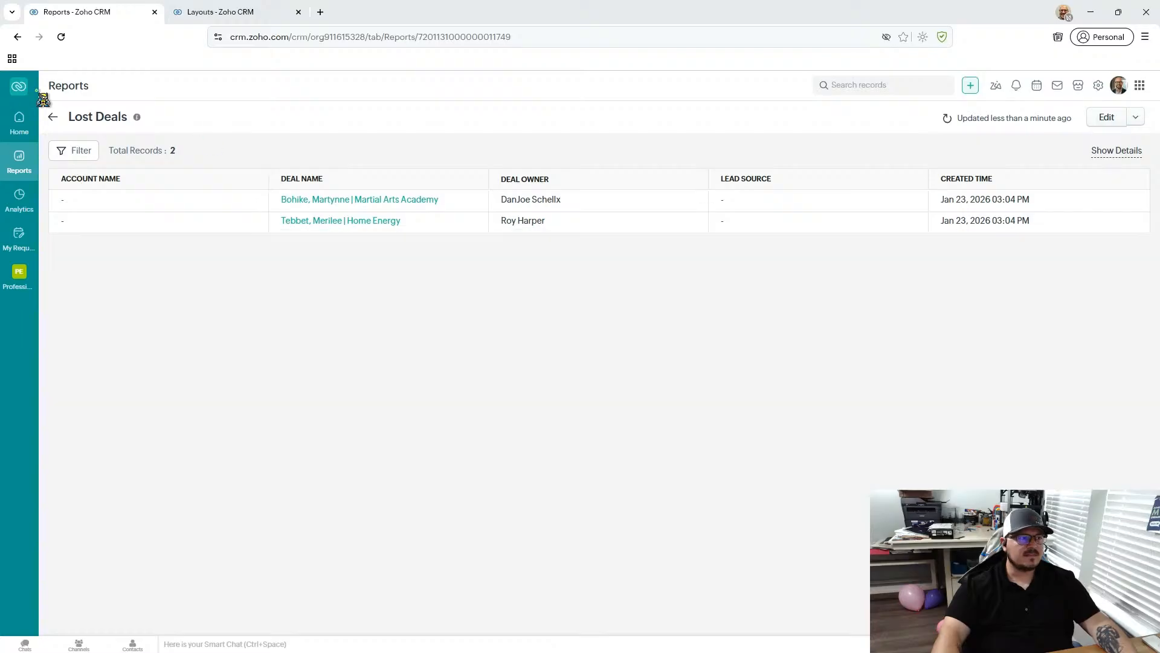
{"action": "left_click", "coordinate": [53, 117]}
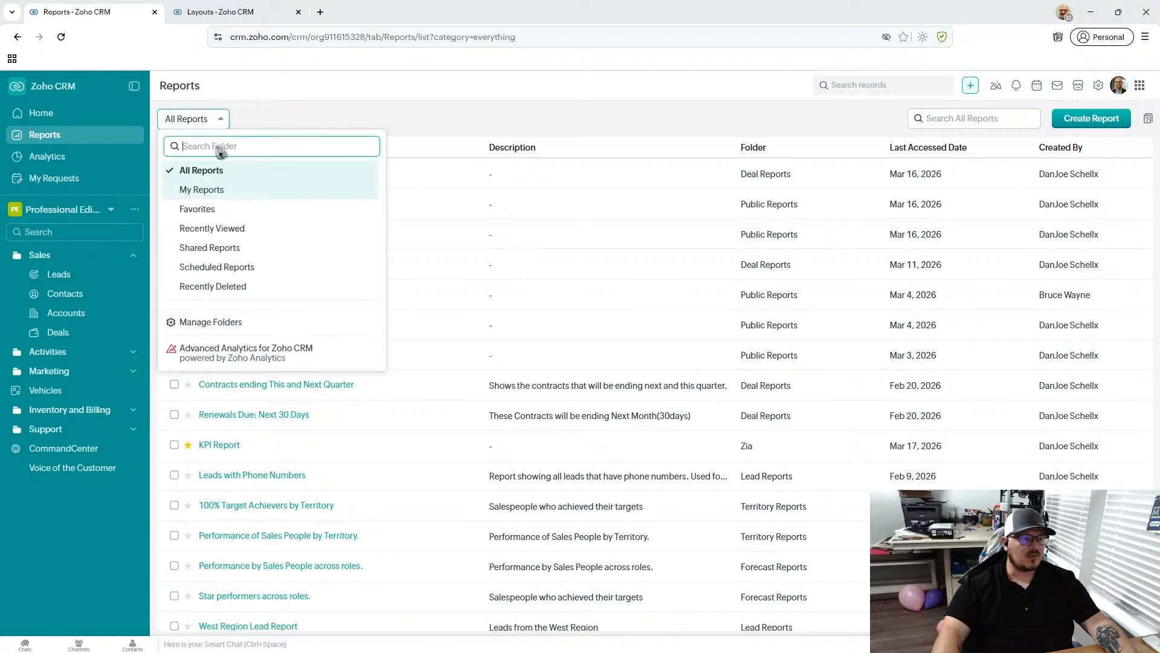
- Filter the reports to Favorites, view the Leads by Source report, and restore the All Reports list
{"action": "left_click", "coordinate": [225, 209]}
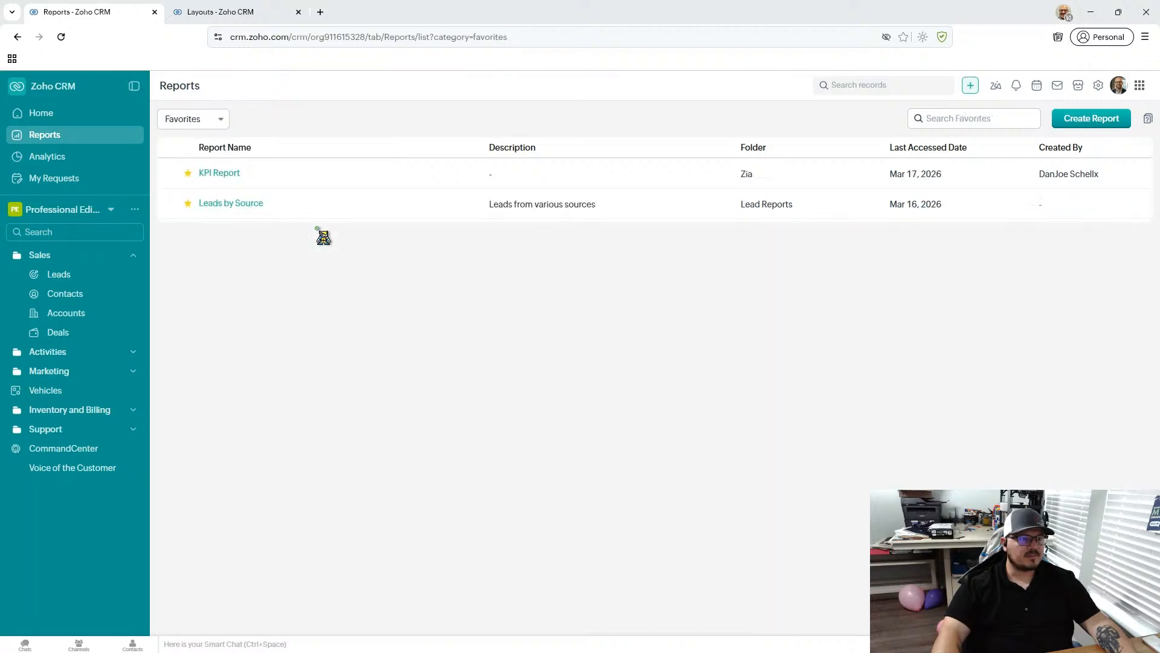
{"action": "left_click", "coordinate": [217, 204]}
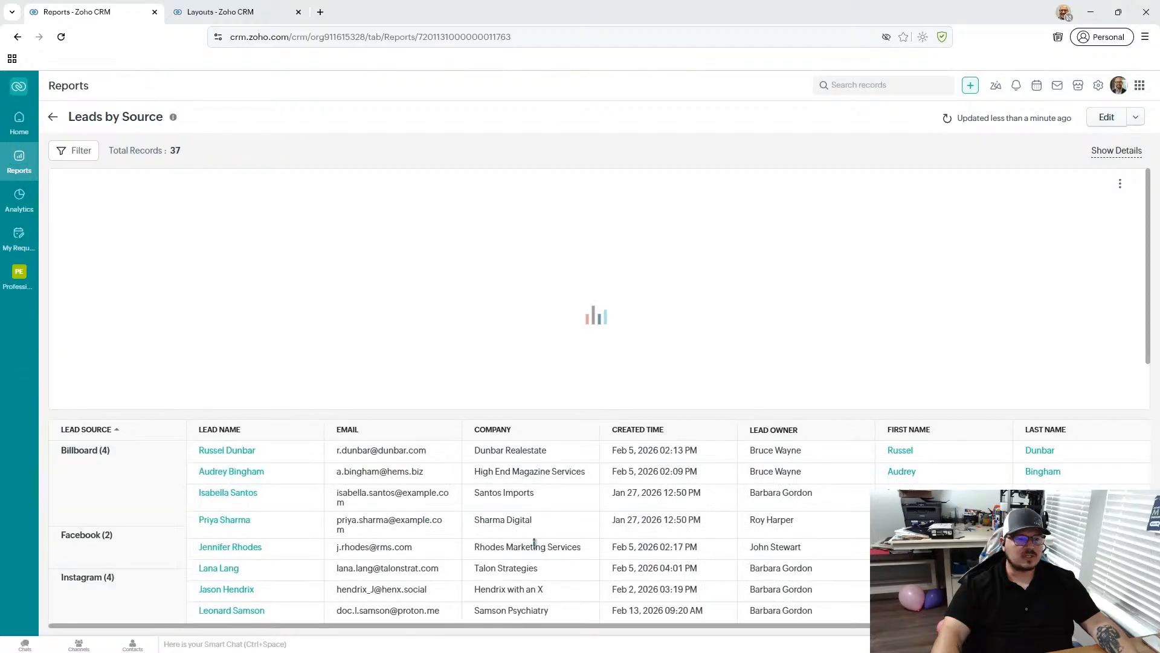
{"action": "scroll", "coordinate": [634, 529], "scroll_direction": "down", "scroll_amount": 6}
{"action": "scroll", "coordinate": [634, 530], "scroll_direction": "up", "scroll_amount": 6}
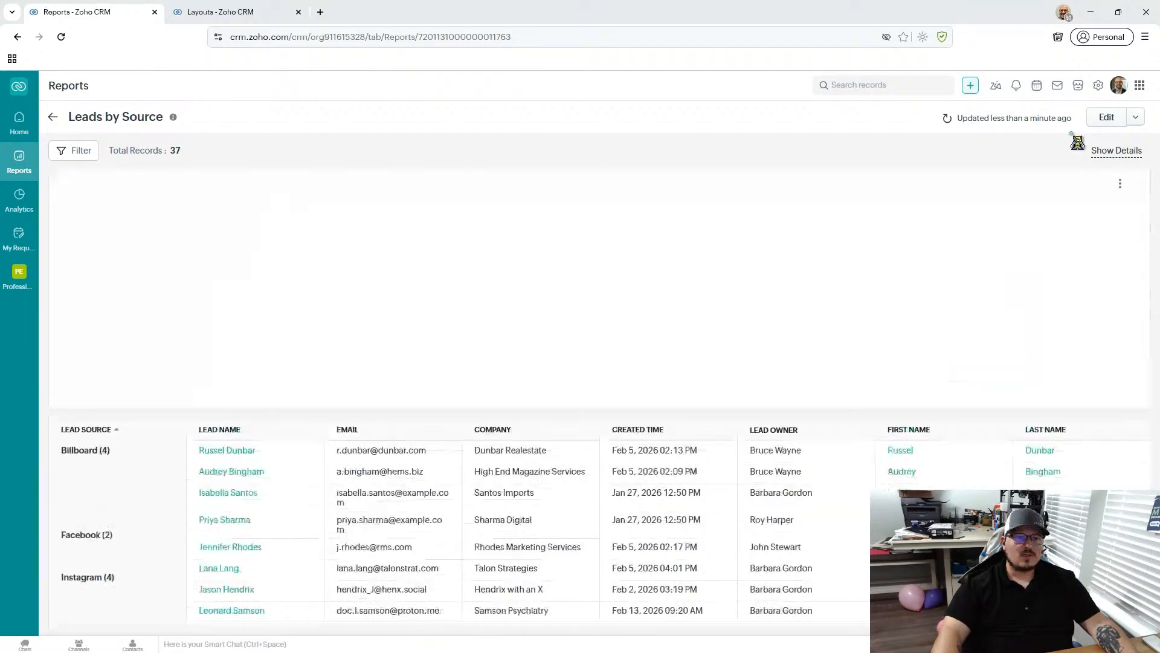
{"action": "left_click", "coordinate": [58, 120]}
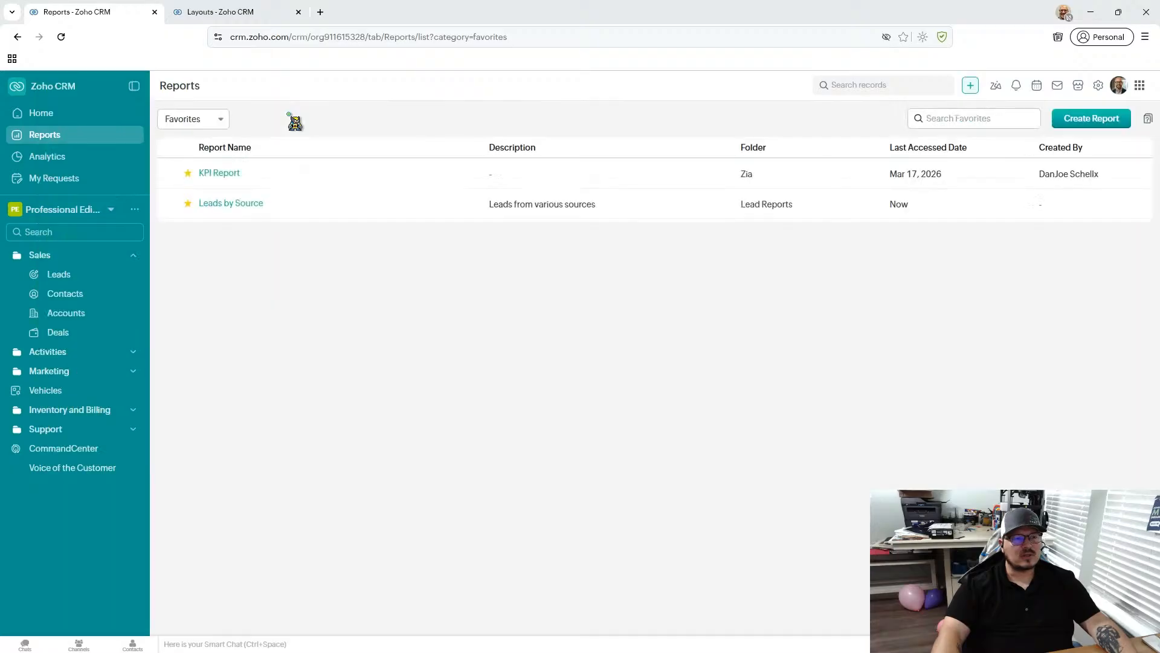
{"action": "left_click", "coordinate": [225, 119]}
{"action": "left_click", "coordinate": [208, 171]}
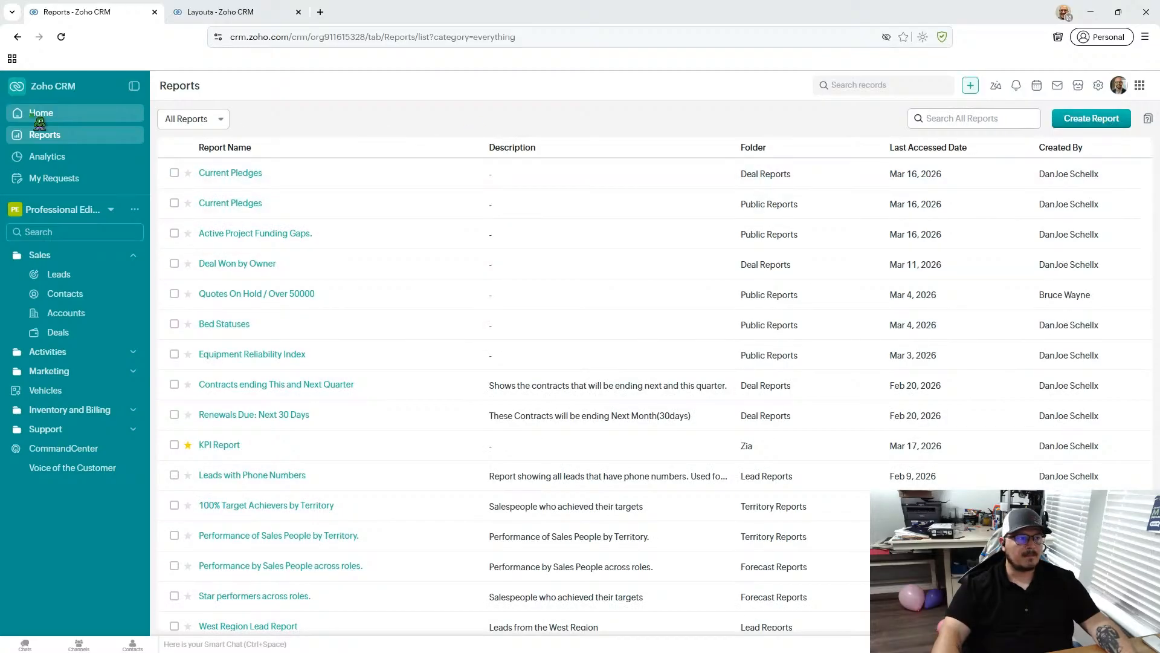
- Open Analytics, close the Layouts browser tab, and review the Org Overview dashboard components
{"action": "left_click", "coordinate": [45, 158]}
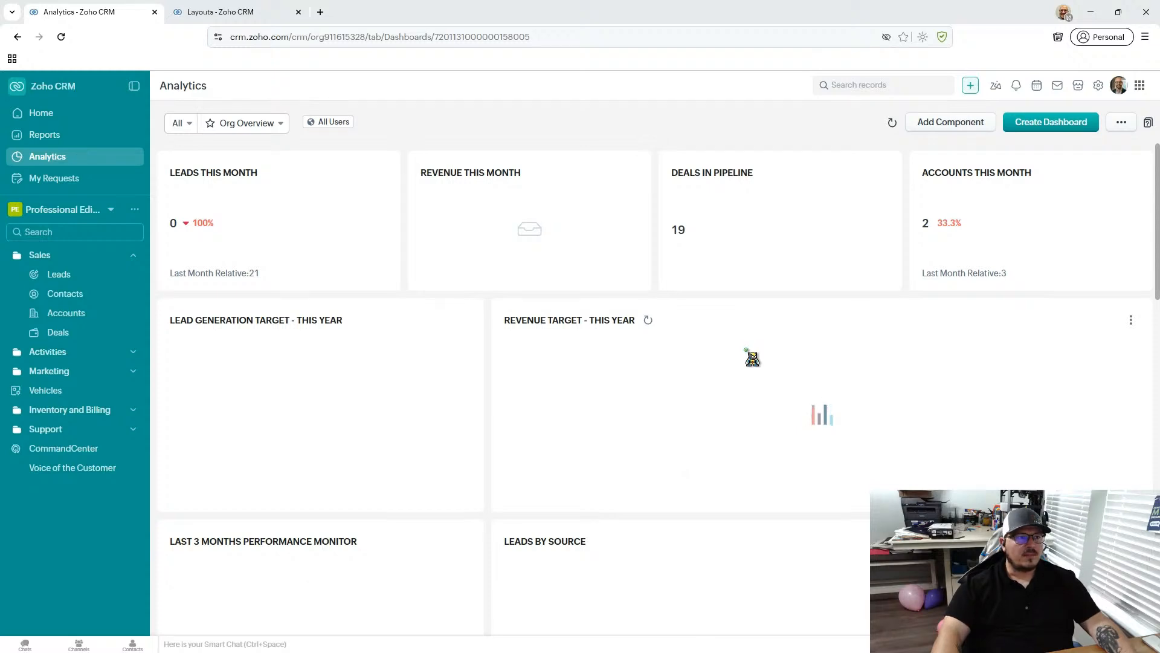
{"action": "left_click", "coordinate": [218, 15]}
{"action": "left_click", "coordinate": [298, 12]}
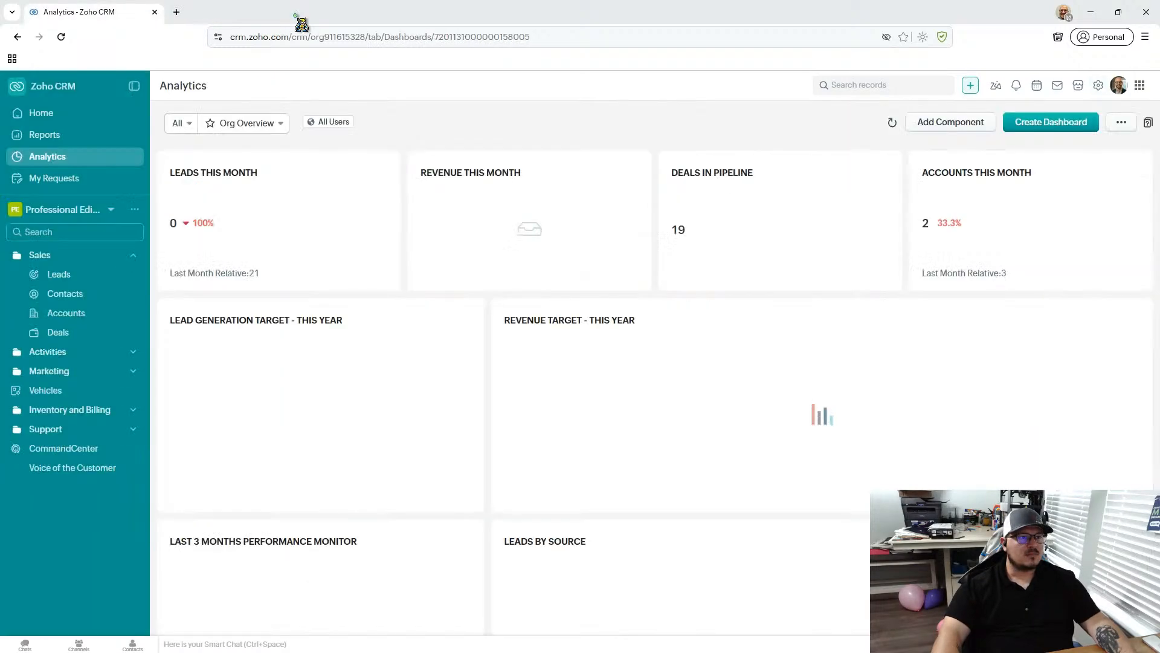
{"action": "scroll", "coordinate": [560, 353], "scroll_direction": "down", "scroll_amount": 5}
{"action": "scroll", "coordinate": [567, 360], "scroll_direction": "up", "scroll_amount": 5}
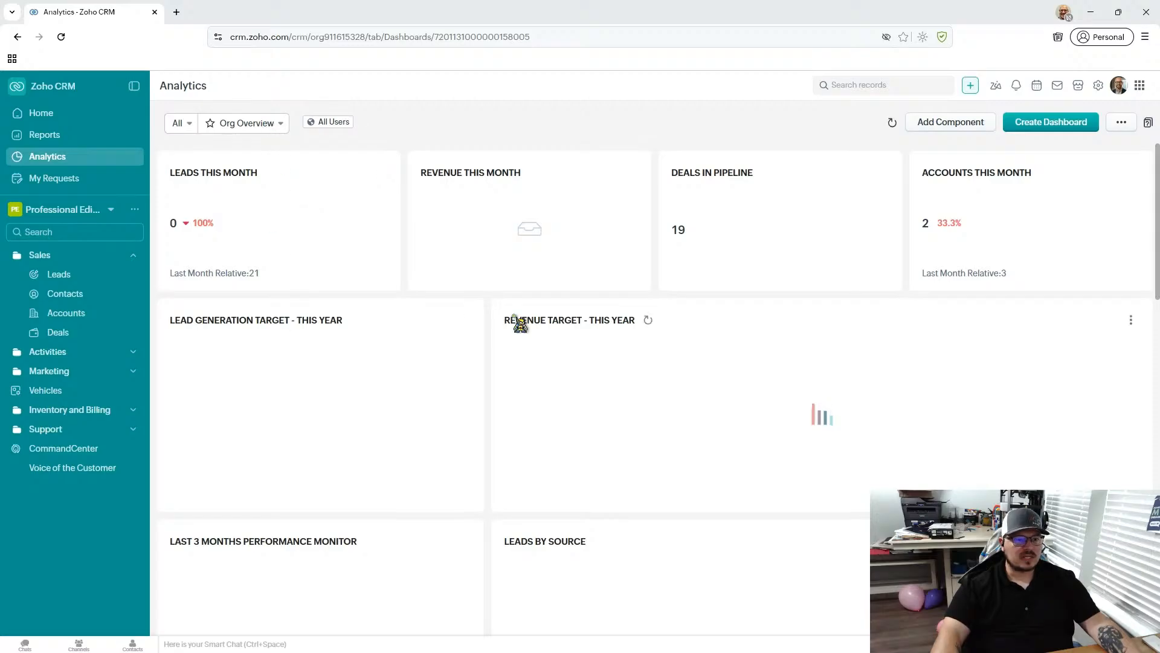
{"action": "scroll", "coordinate": [318, 306], "scroll_direction": "down", "scroll_amount": 10}
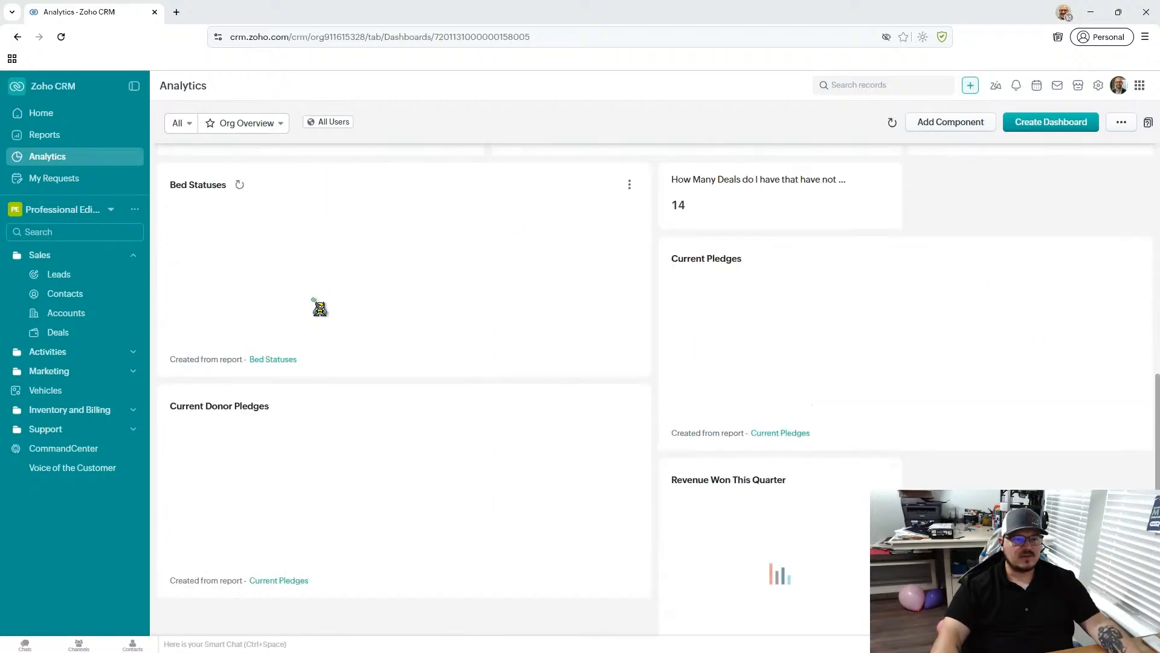
{"action": "scroll", "coordinate": [319, 306], "scroll_direction": "up", "scroll_amount": 10}
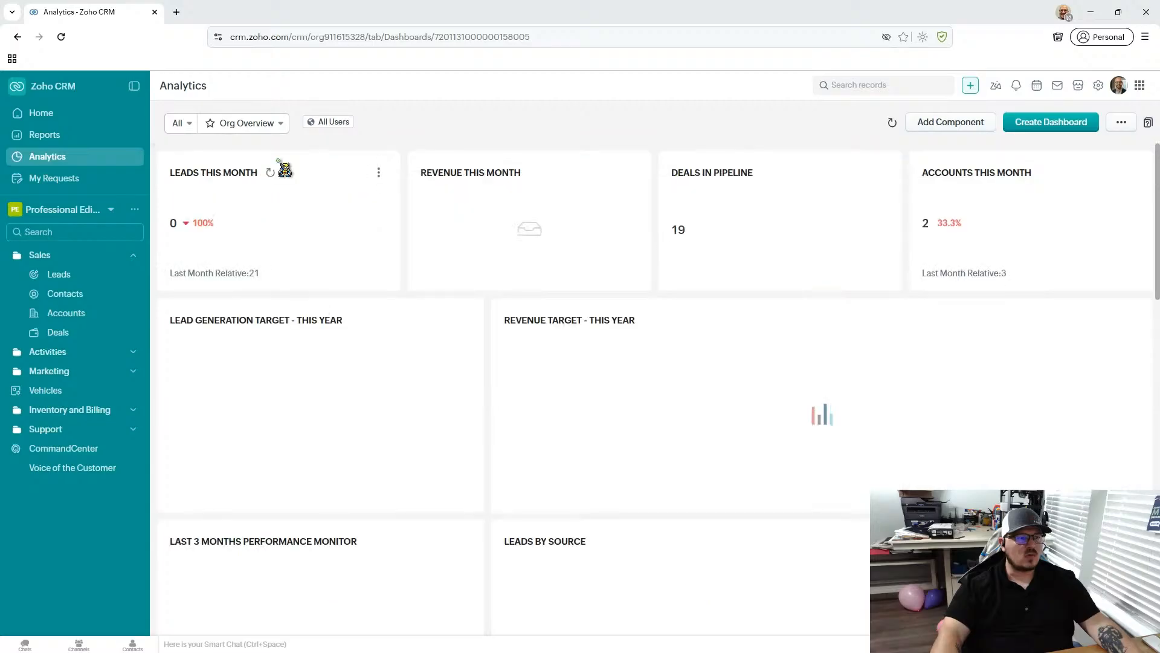
- Switch from the Org Overview dashboard to Deal Insights
{"action": "left_click", "coordinate": [273, 128]}
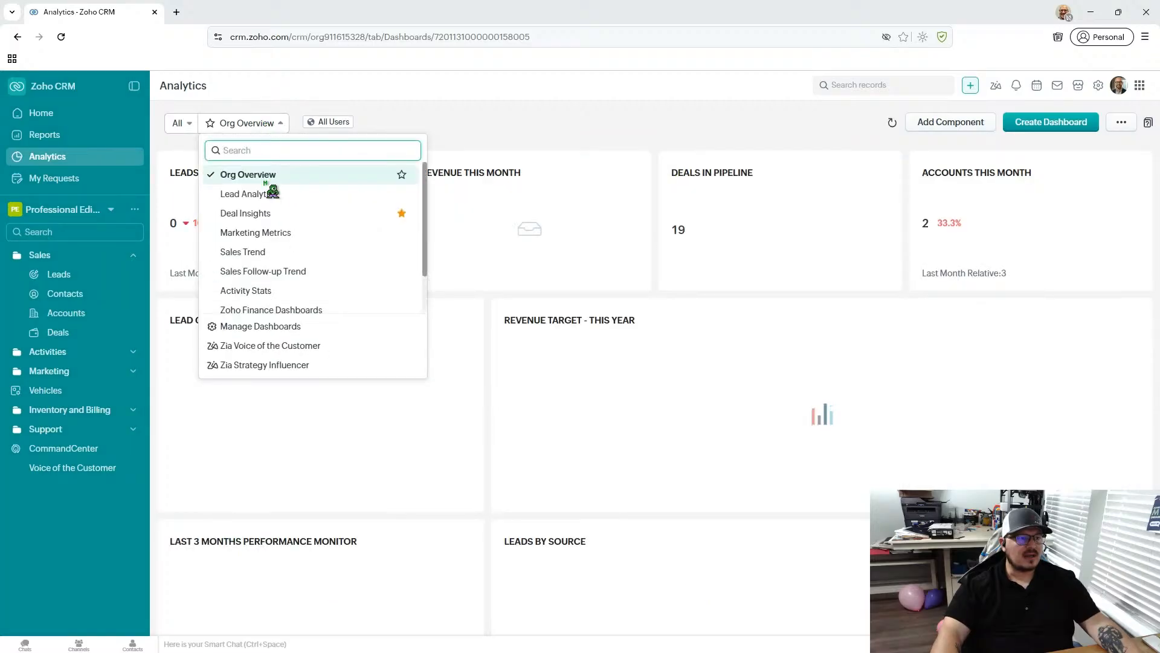
{"action": "left_click", "coordinate": [280, 223]}
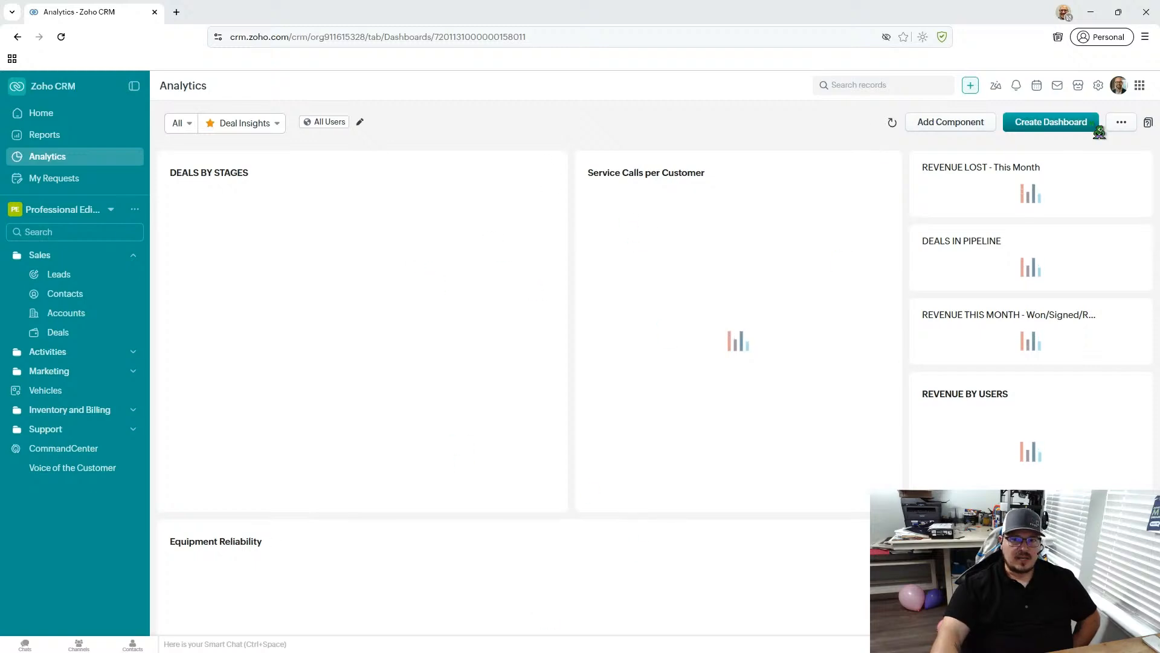
{"action": "left_click", "coordinate": [1121, 125]}
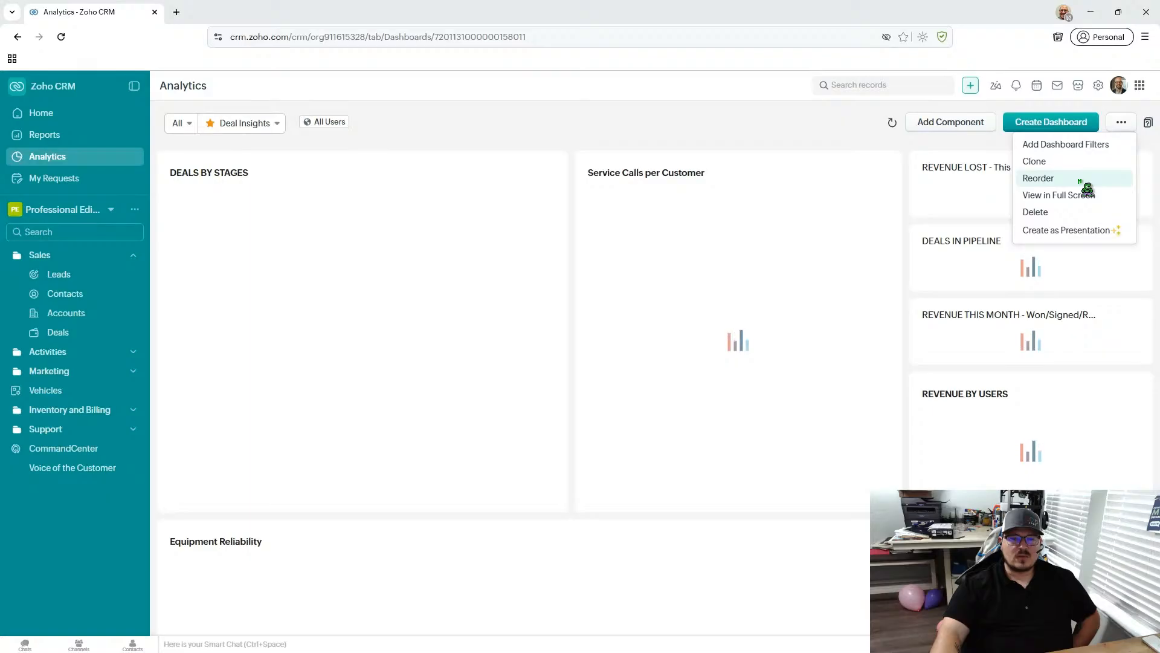
{"action": "left_click", "coordinate": [1064, 178]}
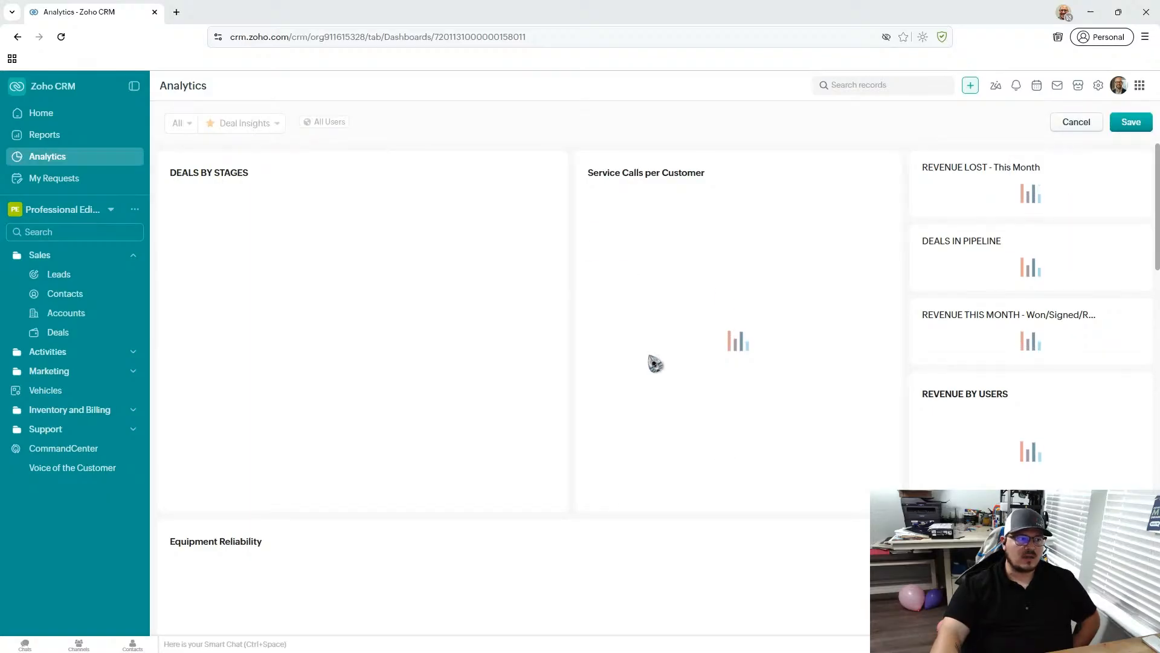
{"action": "scroll", "coordinate": [613, 290], "scroll_direction": "down", "scroll_amount": 1}
{"action": "scroll", "coordinate": [622, 281], "scroll_direction": "down", "scroll_amount": 8}
{"action": "scroll", "coordinate": [632, 274], "scroll_direction": "up", "scroll_amount": 10}
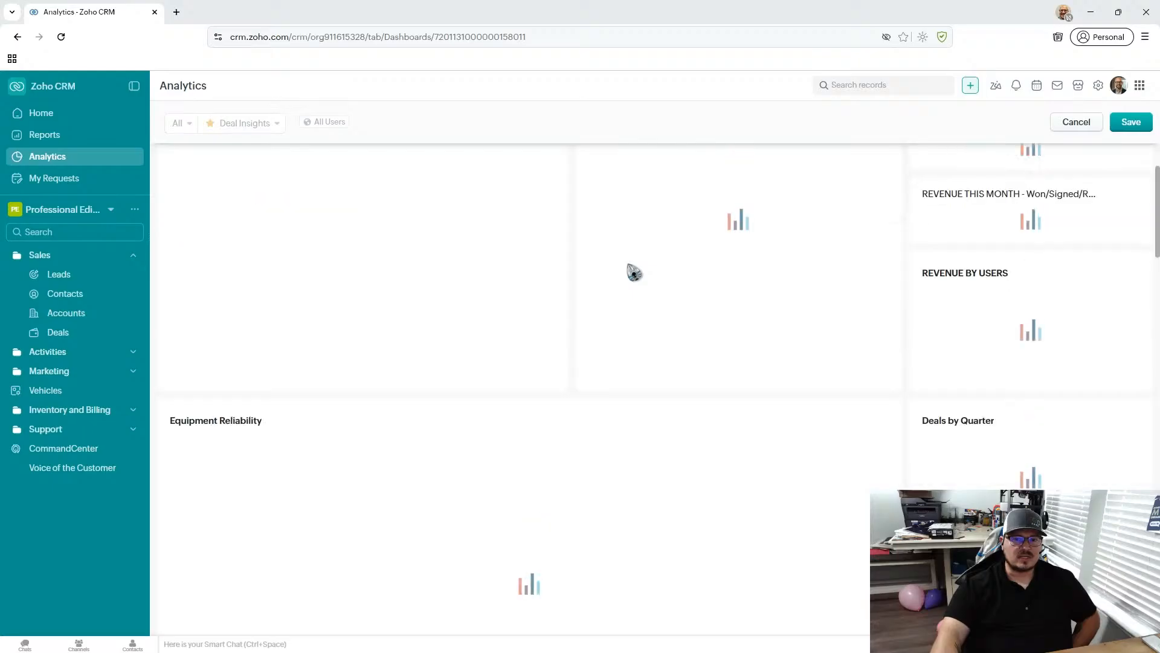
{"action": "left_click", "coordinate": [1075, 123]}
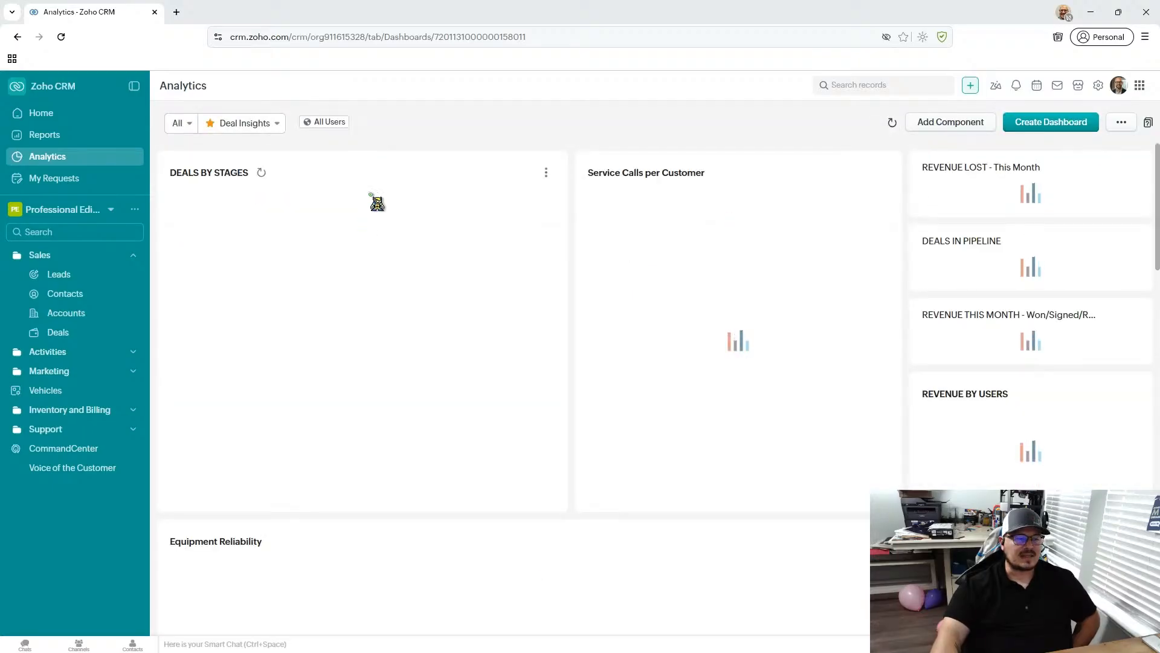
- Reload the Deal Insights dashboard and look over the list of available dashboards
{"action": "left_click", "coordinate": [61, 38]}
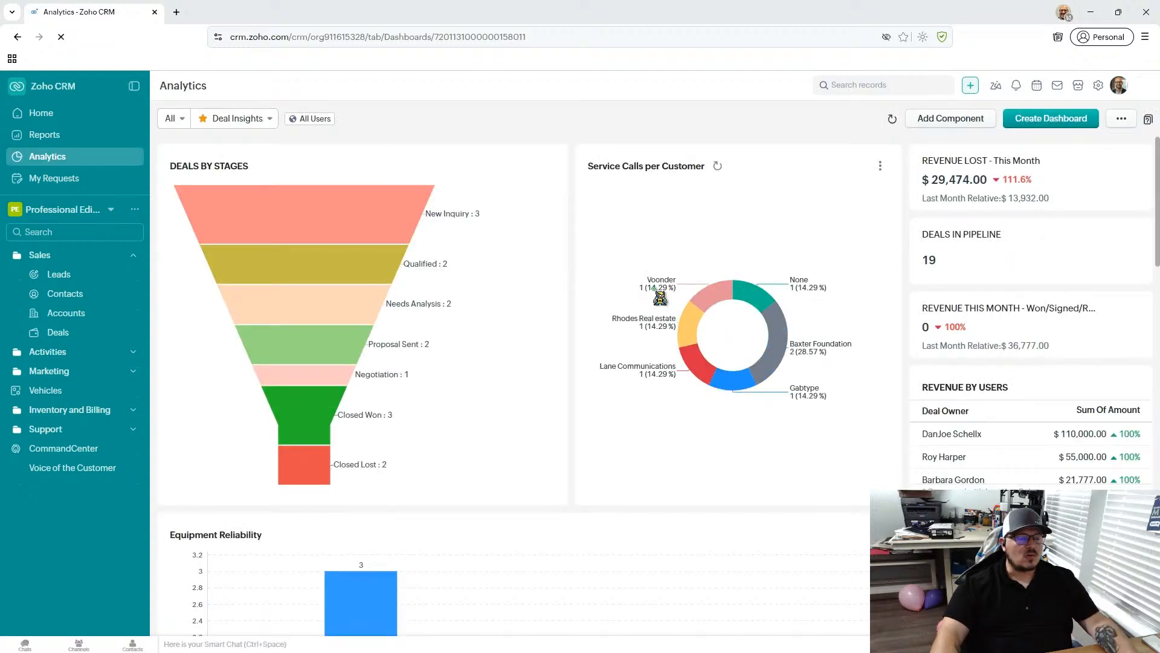
{"action": "left_click", "coordinate": [248, 119]}
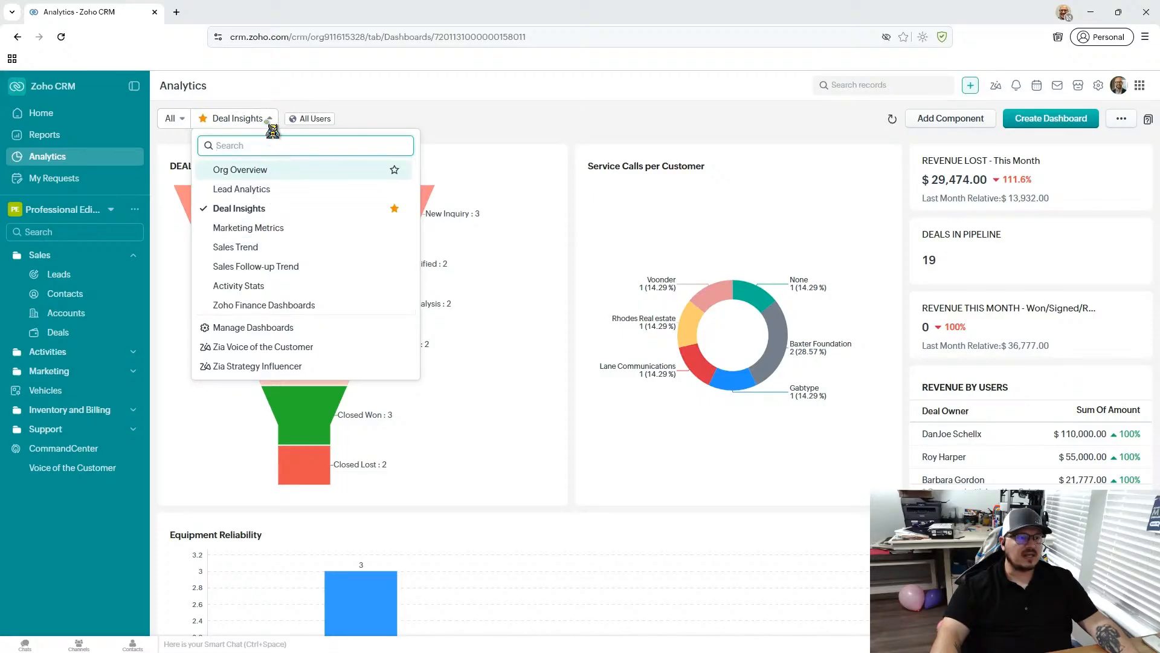
{"action": "left_click", "coordinate": [244, 121]}
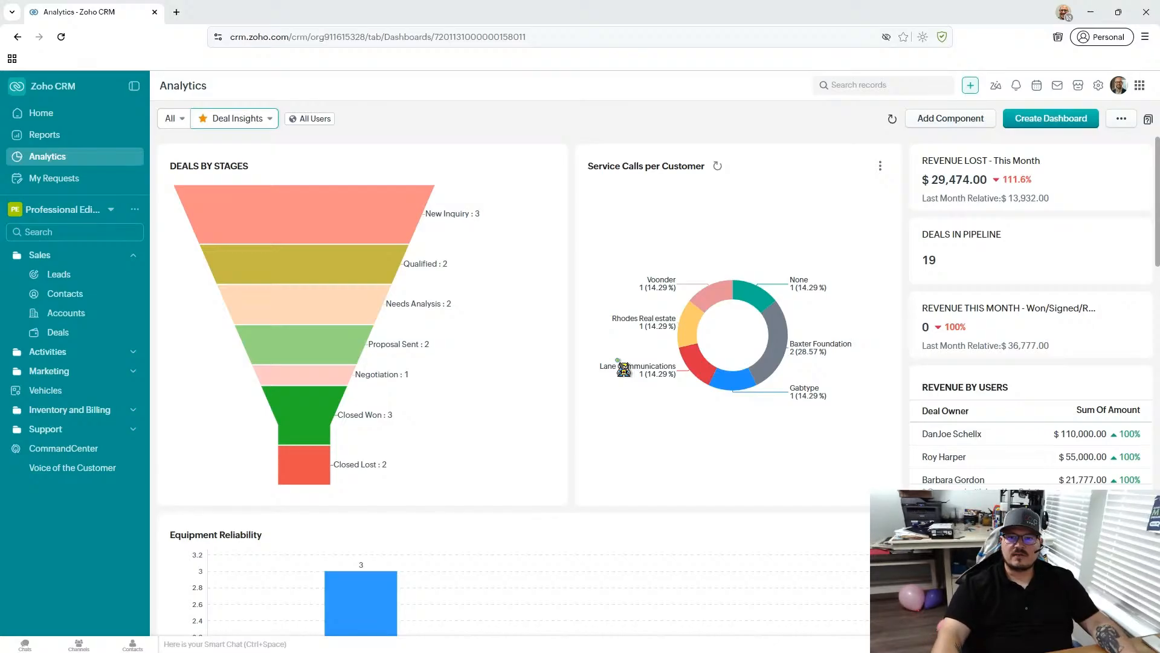
- Examine the Deal Insights charts, including Deals by Stages, Service Calls per Customer, Equipment Reliability and Amount by Lead Source
{"action": "scroll", "coordinate": [623, 369], "scroll_direction": "down", "scroll_amount": 1}
{"action": "scroll", "coordinate": [623, 369], "scroll_direction": "up", "scroll_amount": 1}
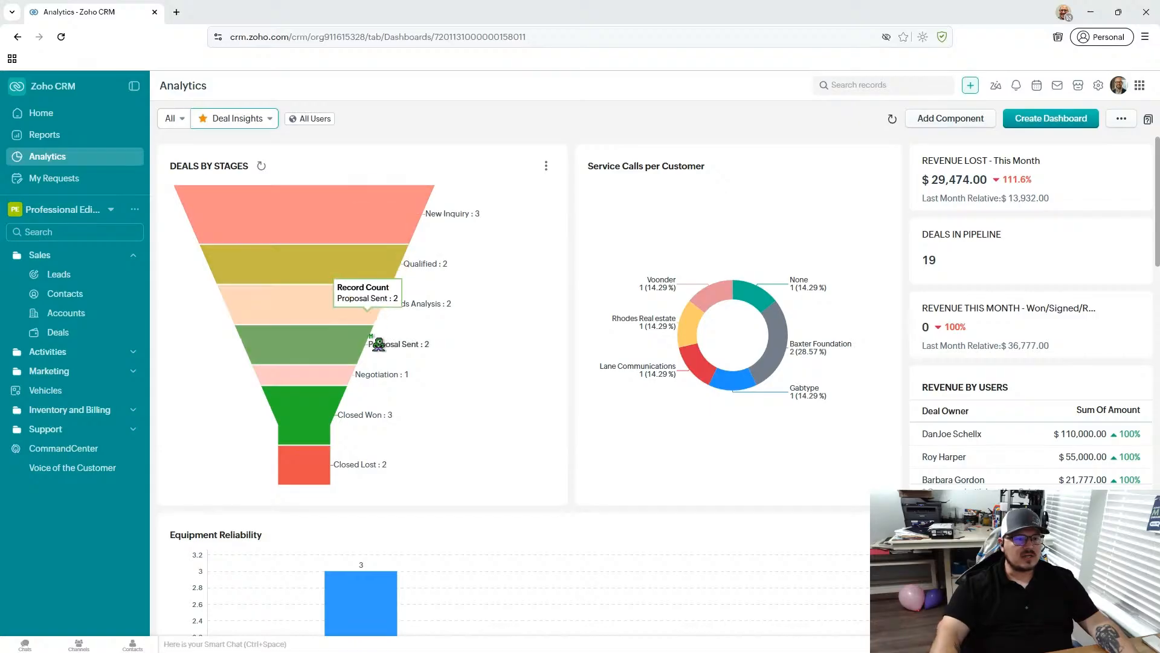
{"action": "scroll", "coordinate": [601, 276], "scroll_direction": "down", "scroll_amount": 1}
{"action": "scroll", "coordinate": [601, 277], "scroll_direction": "up", "scroll_amount": 1}
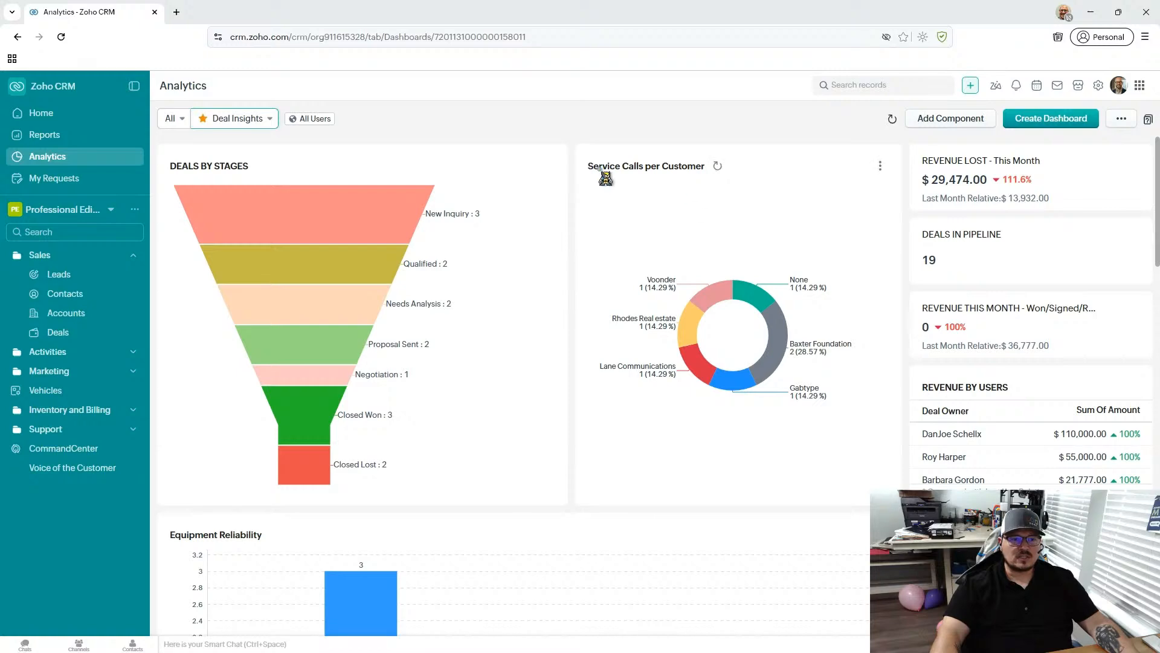
{"action": "scroll", "coordinate": [798, 303], "scroll_direction": "down", "scroll_amount": 7}
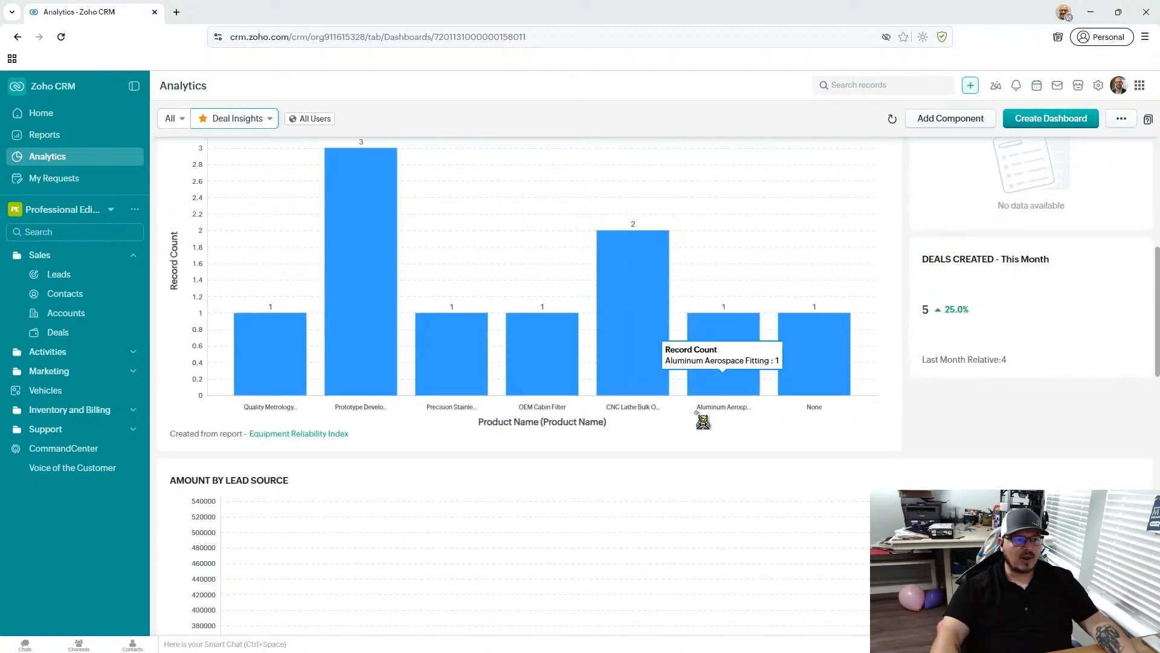
{"action": "scroll", "coordinate": [507, 418], "scroll_direction": "up", "scroll_amount": 2}
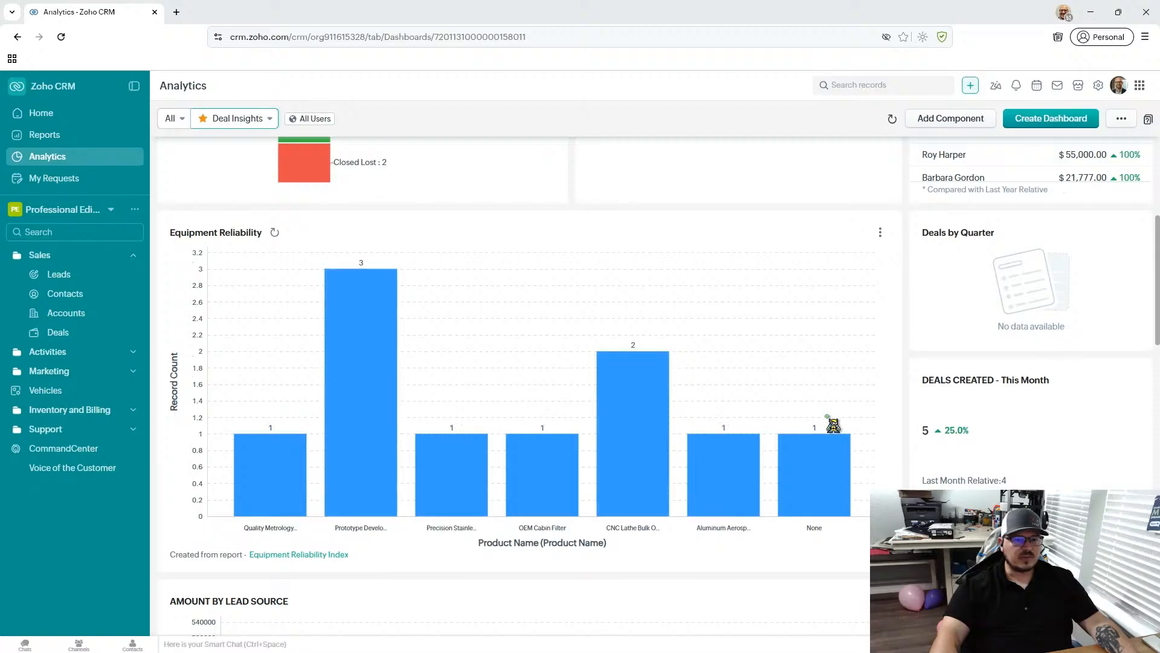
{"action": "scroll", "coordinate": [846, 422], "scroll_direction": "down", "scroll_amount": 4}
{"action": "scroll", "coordinate": [849, 422], "scroll_direction": "down", "scroll_amount": 3}
{"action": "scroll", "coordinate": [218, 336], "scroll_direction": "up", "scroll_amount": 6}
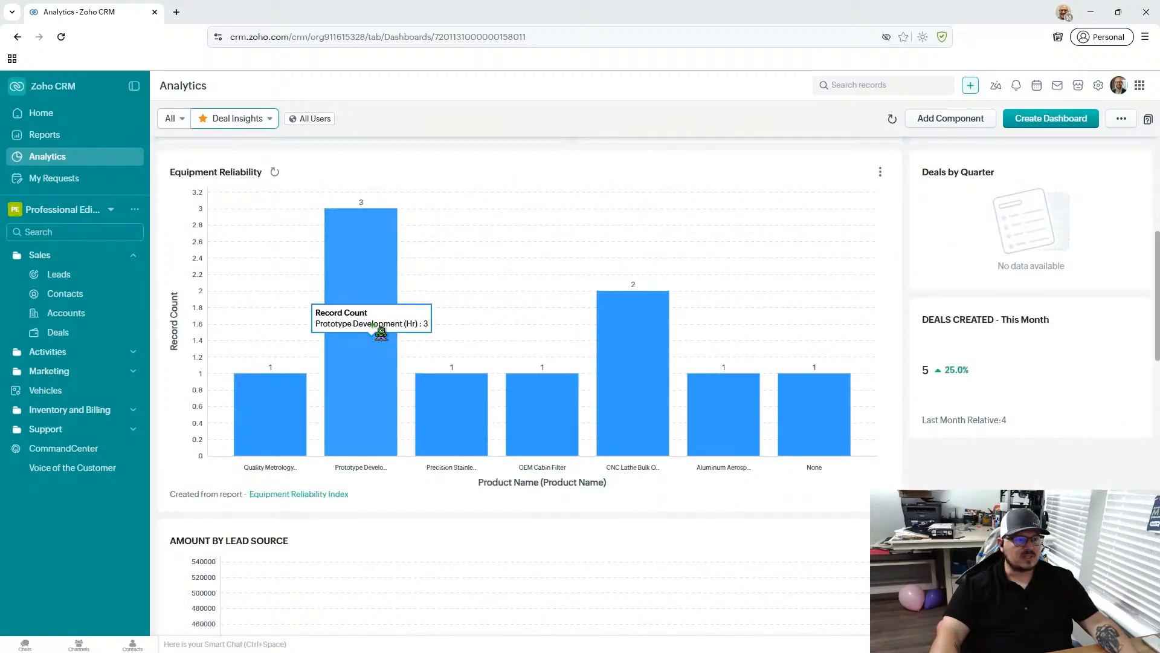
{"action": "scroll", "coordinate": [998, 481], "scroll_direction": "down", "scroll_amount": 5}
{"action": "scroll", "coordinate": [999, 481], "scroll_direction": "down", "scroll_amount": 2}
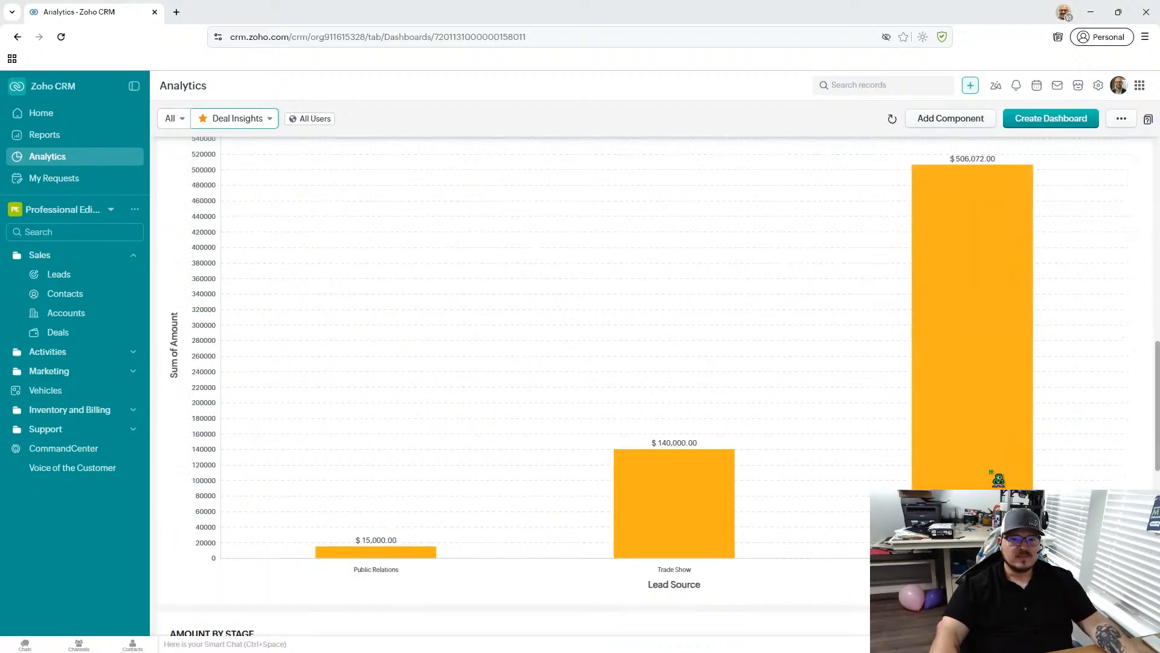
- Drill down into the deals with an empty lead source in Amount by Lead Source and add the Stage column
{"action": "left_click", "coordinate": [928, 338]}
{"action": "scroll", "coordinate": [196, 287], "scroll_direction": "down", "scroll_amount": 2}
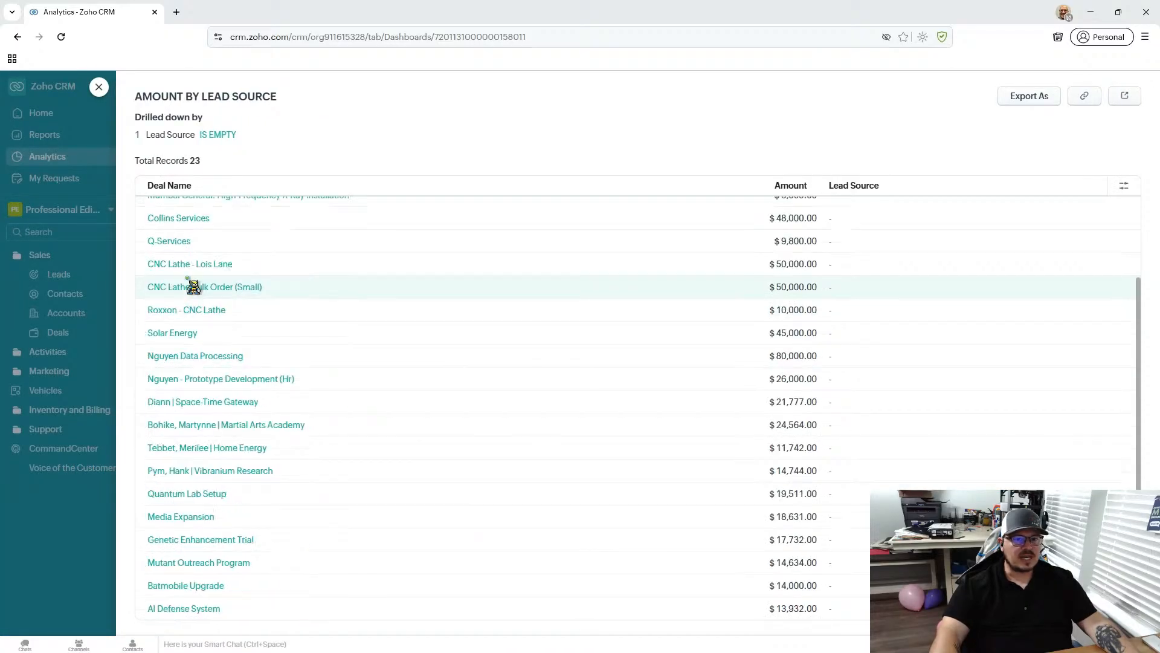
{"action": "left_click", "coordinate": [1125, 186]}
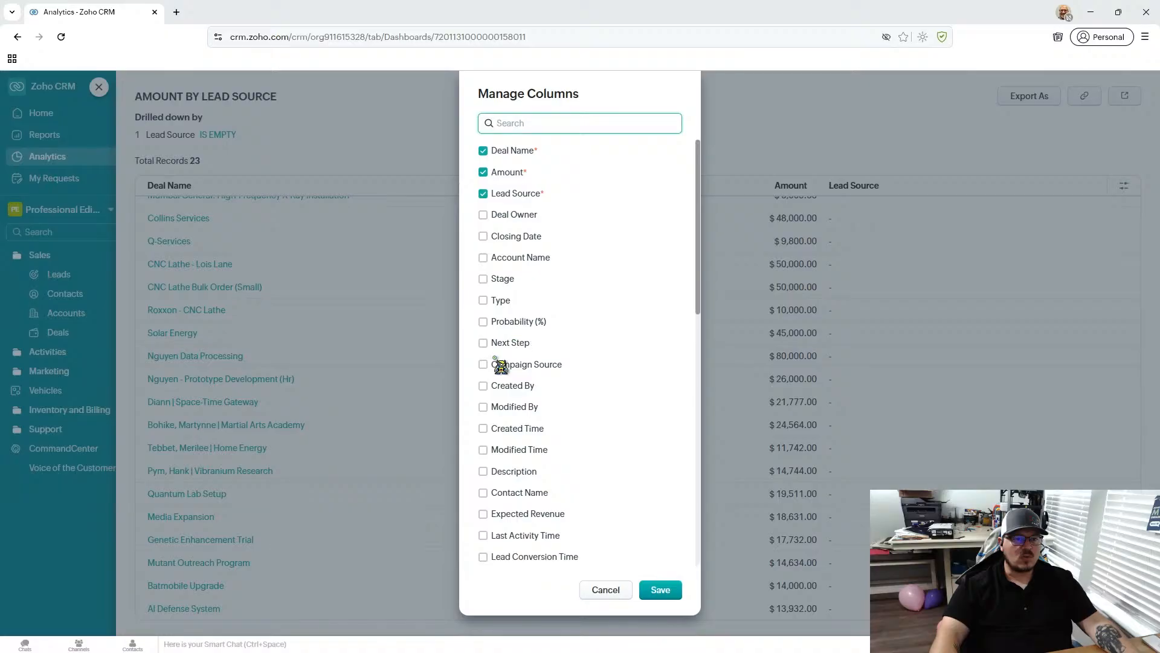
{"action": "left_click", "coordinate": [487, 278]}
{"action": "left_click", "coordinate": [661, 590]}
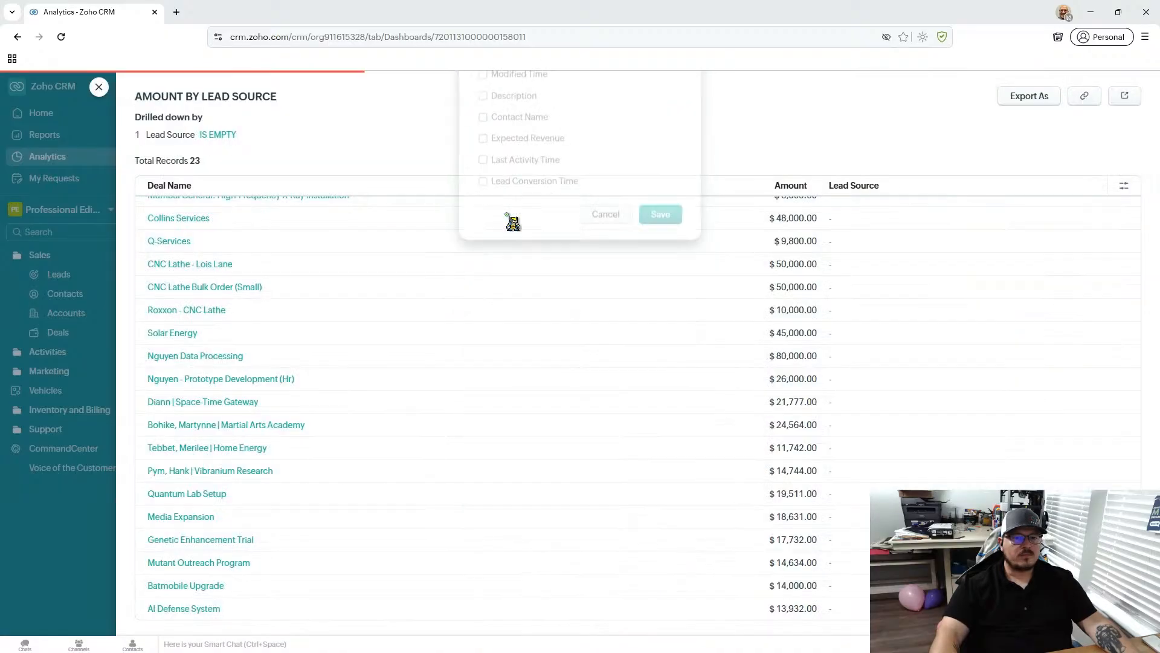
- Add the Deal Owner column to the Amount by Lead Source drill-down and close the drill-down
{"action": "left_click", "coordinate": [1124, 186]}
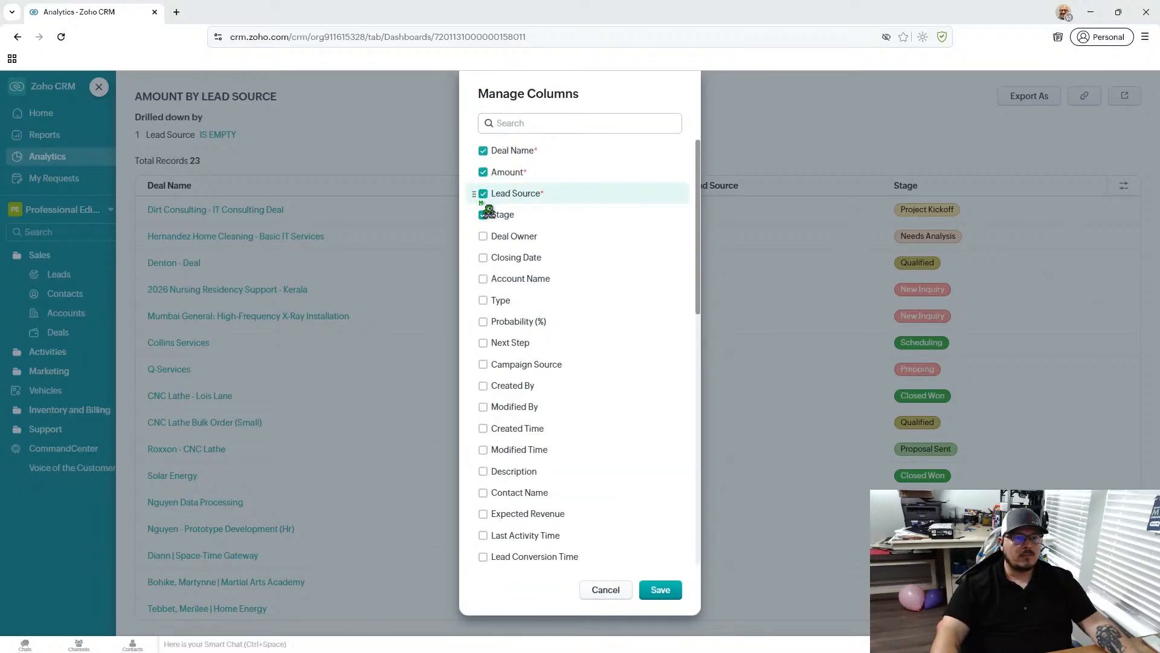
{"action": "left_click", "coordinate": [483, 236]}
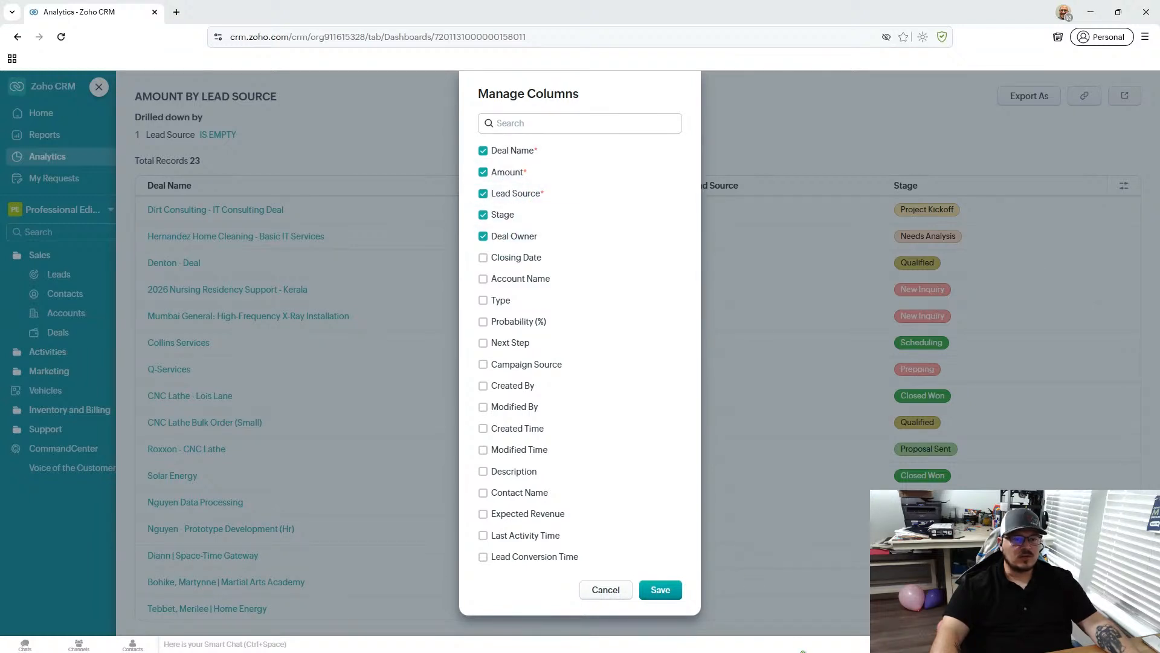
{"action": "left_click", "coordinate": [660, 590]}
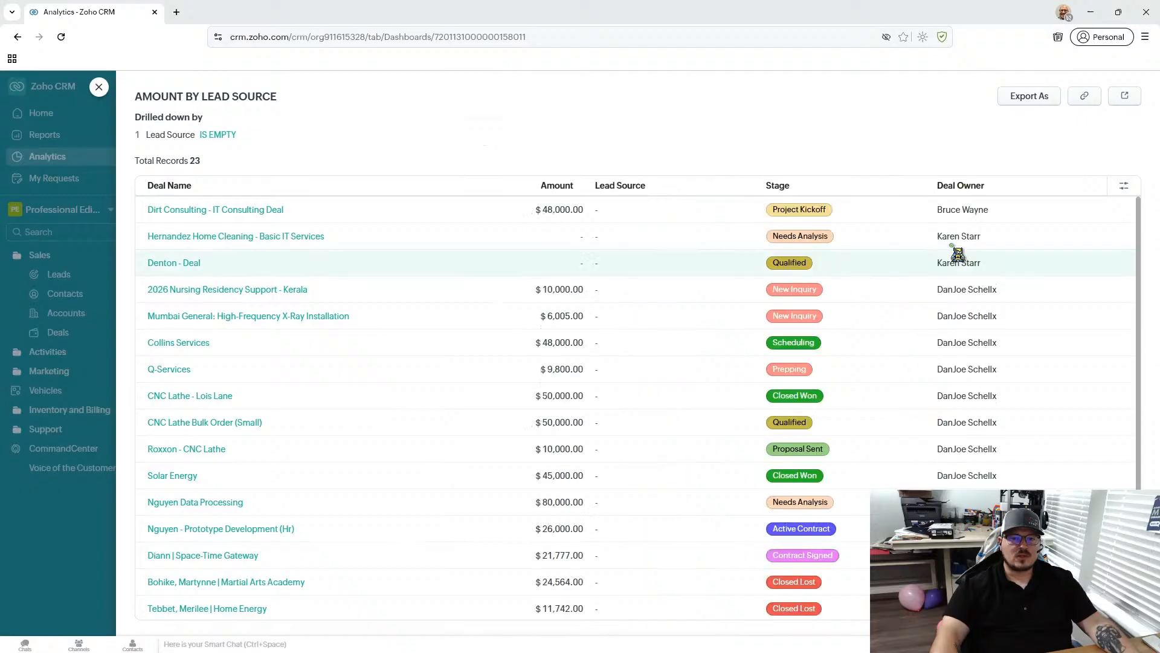
{"action": "left_click", "coordinate": [102, 85]}
- Look over the Amount by Stage chart, then switch to the Sales Trend dashboard and review its lead creation and conversion charts
{"action": "scroll", "coordinate": [694, 432], "scroll_direction": "down", "scroll_amount": 3}
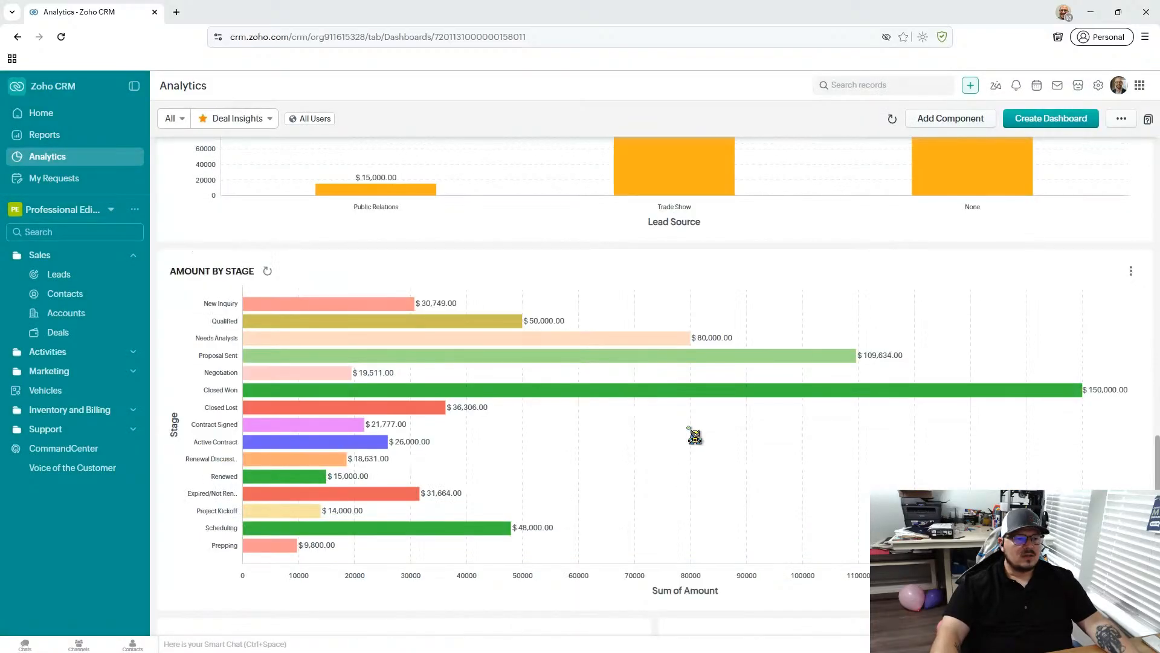
{"action": "scroll", "coordinate": [678, 429], "scroll_direction": "up", "scroll_amount": 10}
{"action": "scroll", "coordinate": [637, 401], "scroll_direction": "up", "scroll_amount": 6}
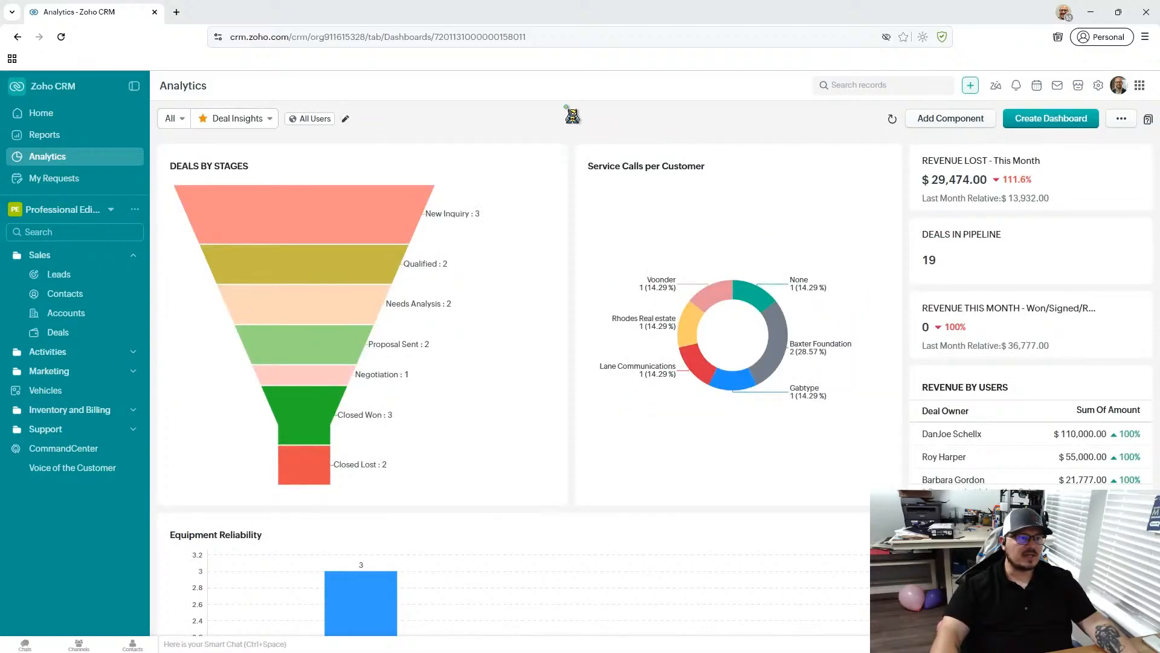
{"action": "left_click", "coordinate": [268, 119]}
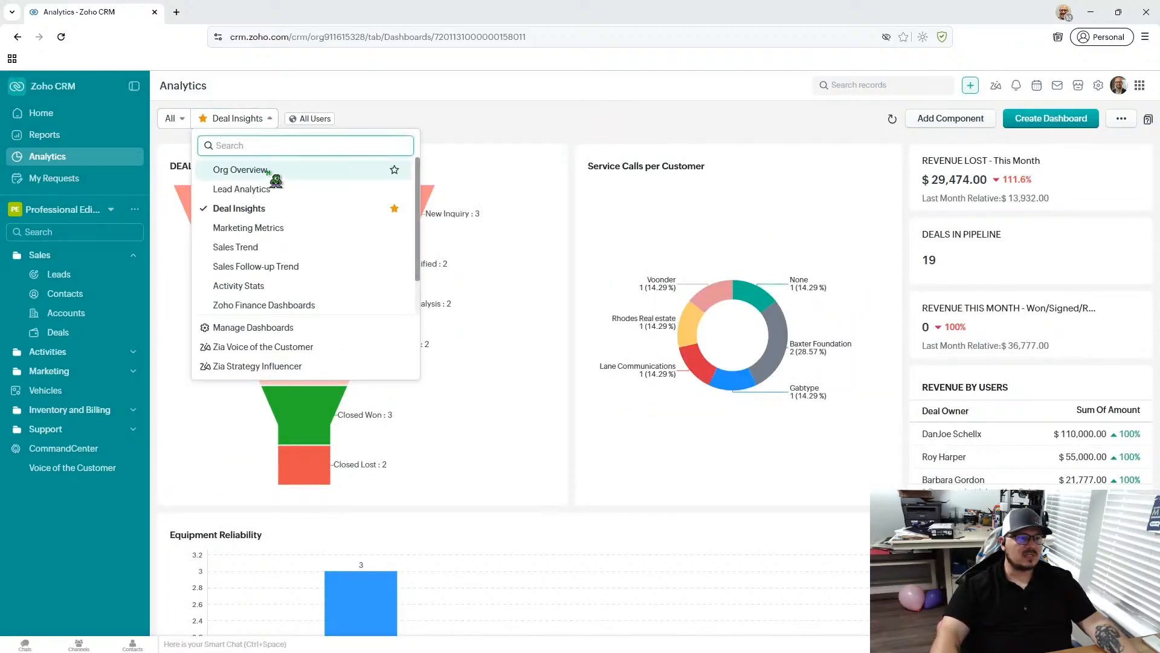
{"action": "left_click", "coordinate": [267, 247]}
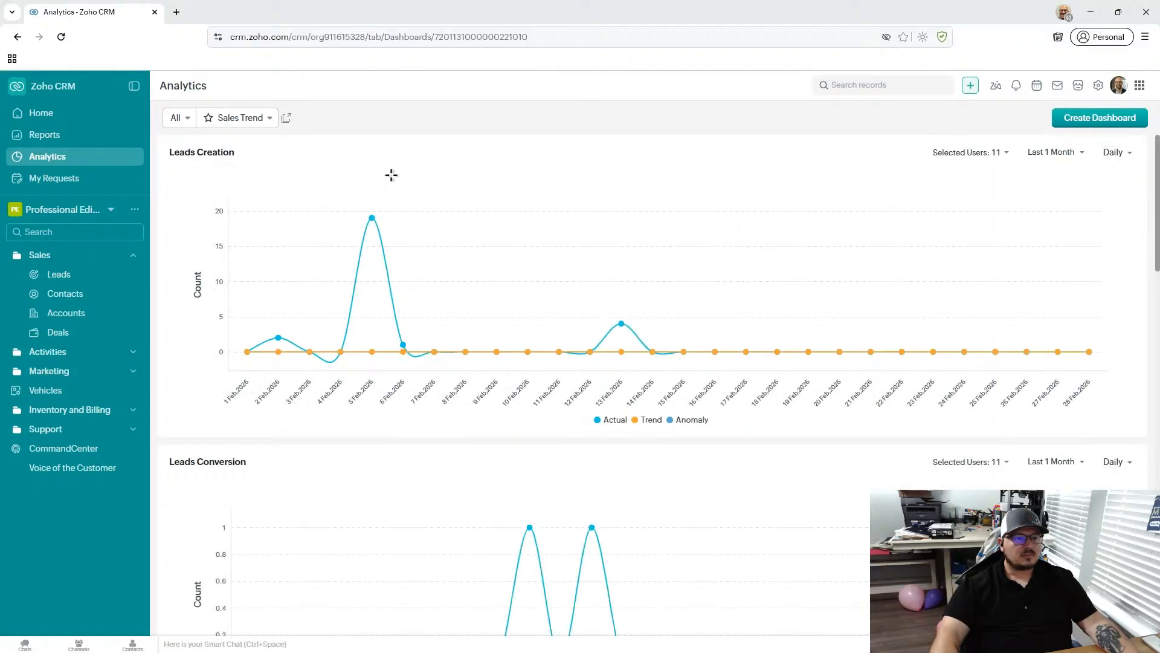
{"action": "scroll", "coordinate": [443, 271], "scroll_direction": "down", "scroll_amount": 5}
{"action": "scroll", "coordinate": [453, 302], "scroll_direction": "down", "scroll_amount": 4}
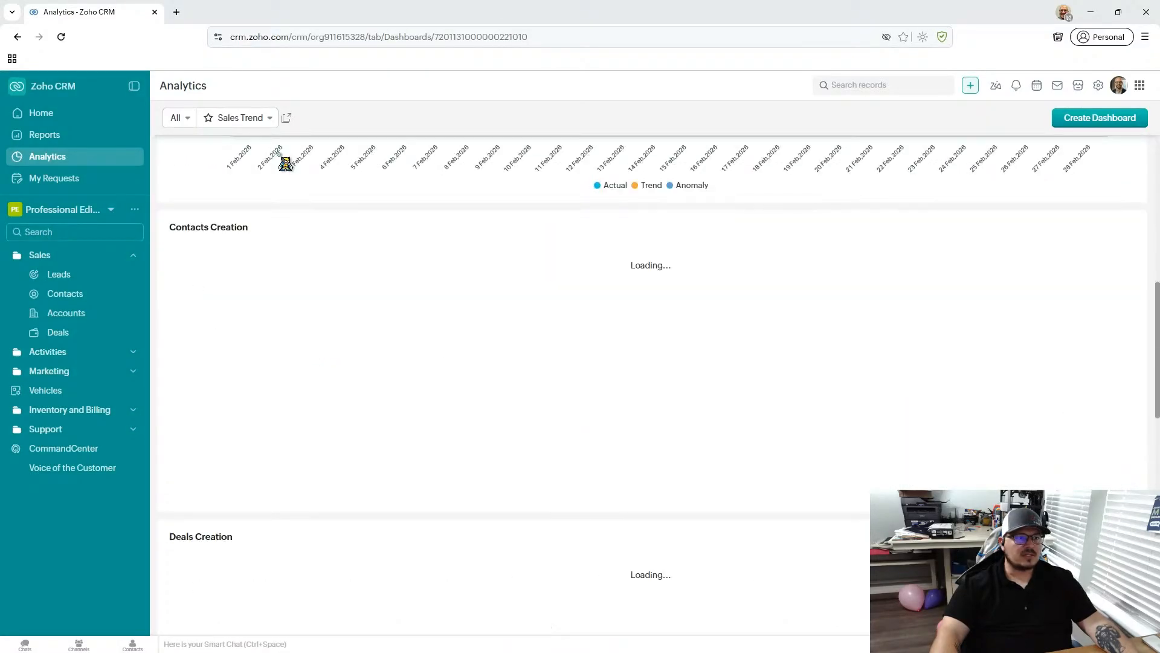
{"action": "scroll", "coordinate": [285, 160], "scroll_direction": "up", "scroll_amount": 7}
- Switch from the Sales Trend dashboard back to Deal Insights
{"action": "left_click", "coordinate": [226, 124]}
{"action": "left_click", "coordinate": [226, 123]}
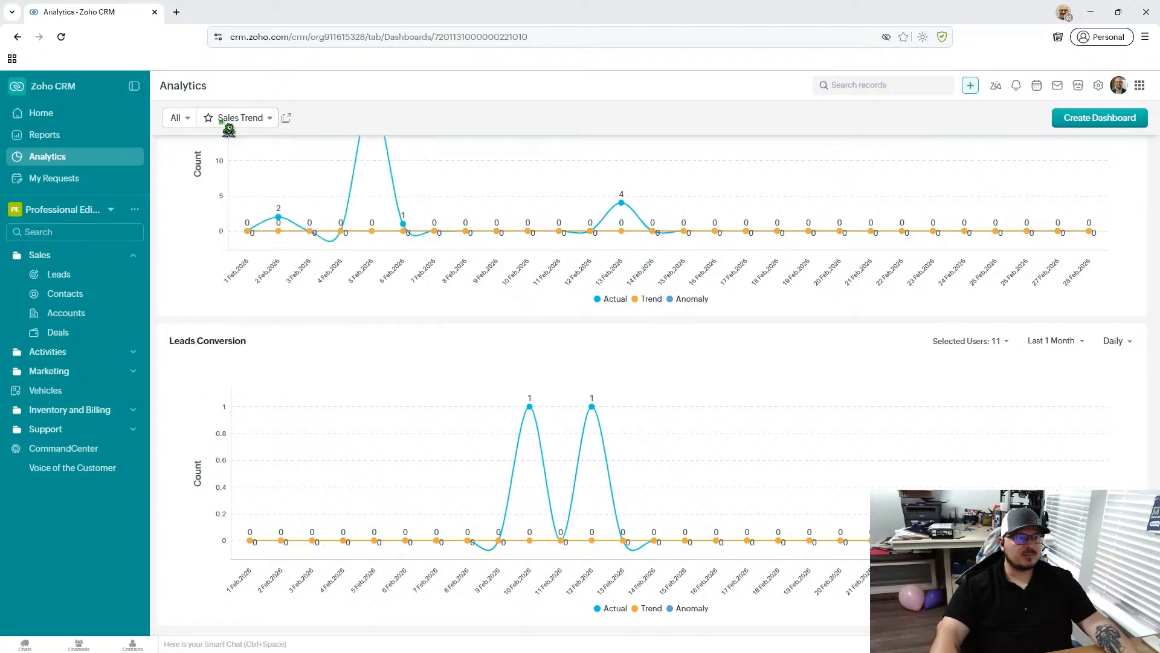
{"action": "left_click", "coordinate": [226, 124]}
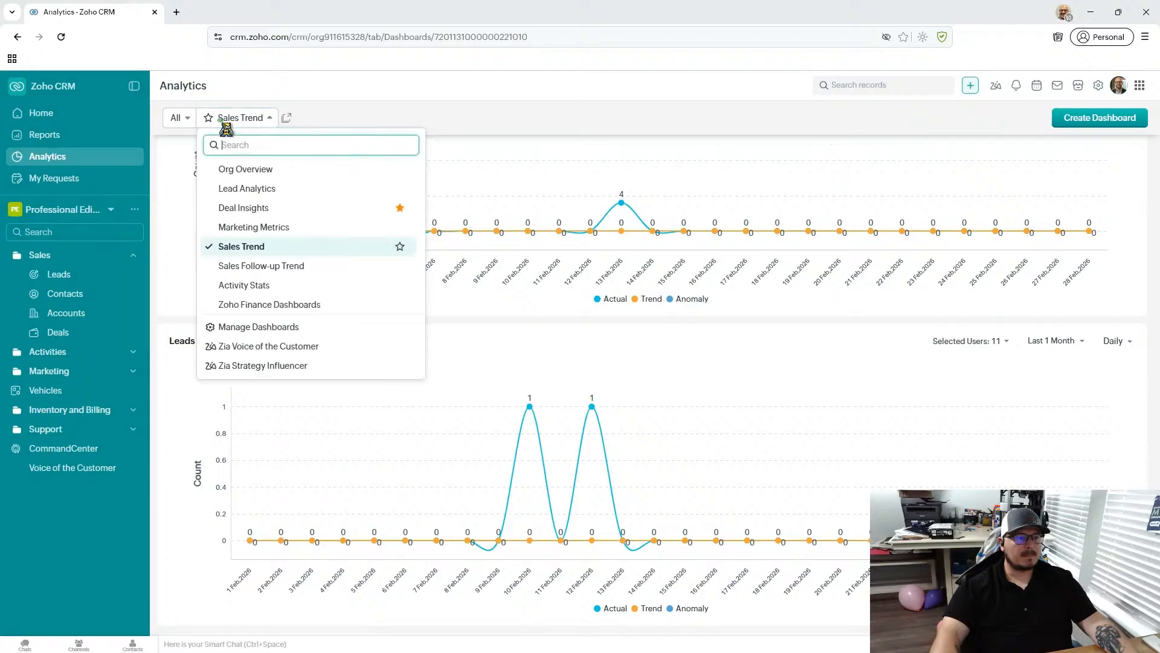
{"action": "left_click", "coordinate": [244, 208]}
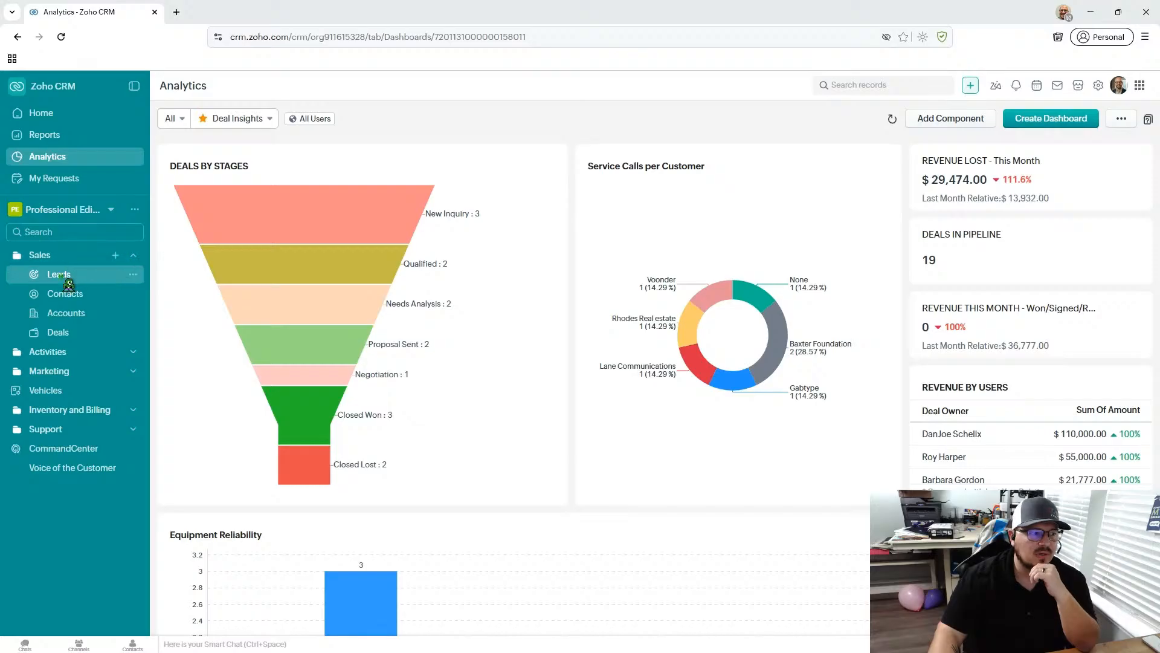
- View the CRM migration sources on the Data Administration Import page in Setup and return to Analytics
{"action": "left_click", "coordinate": [1105, 90]}
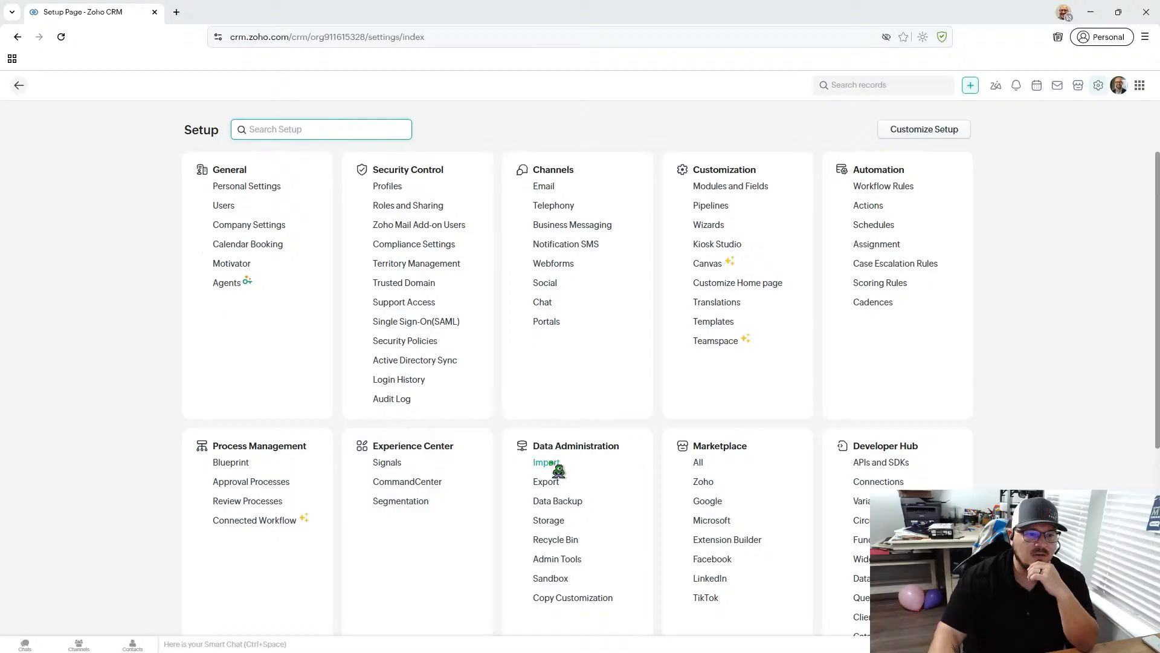
{"action": "left_click", "coordinate": [573, 460]}
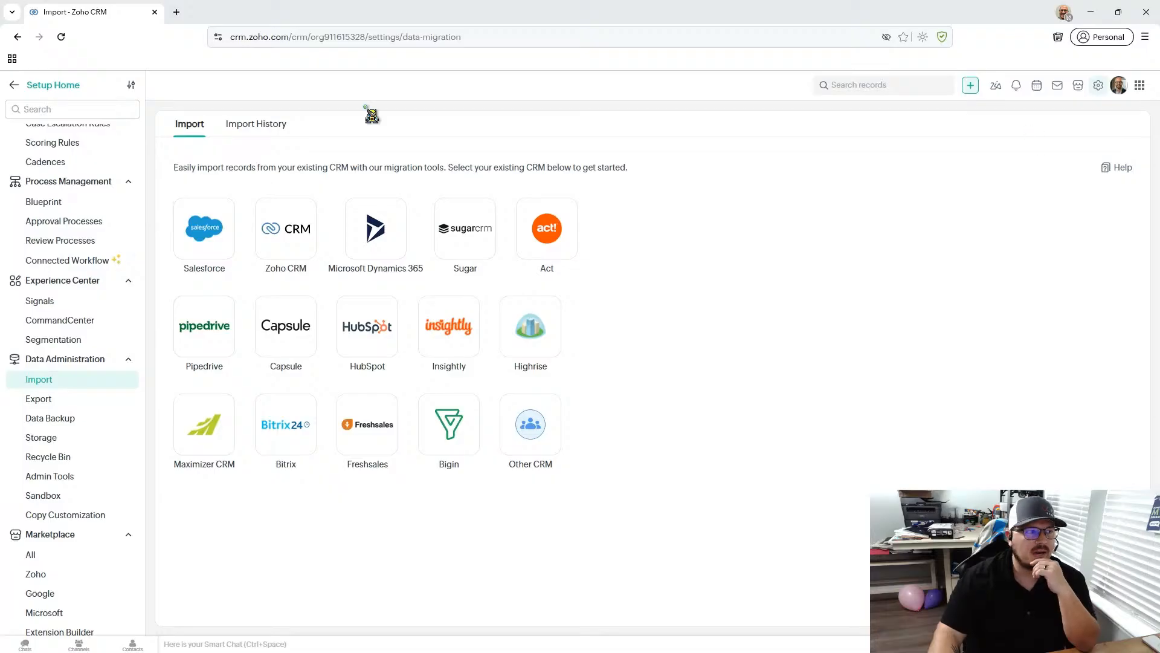
{"action": "left_click", "coordinate": [15, 86]}
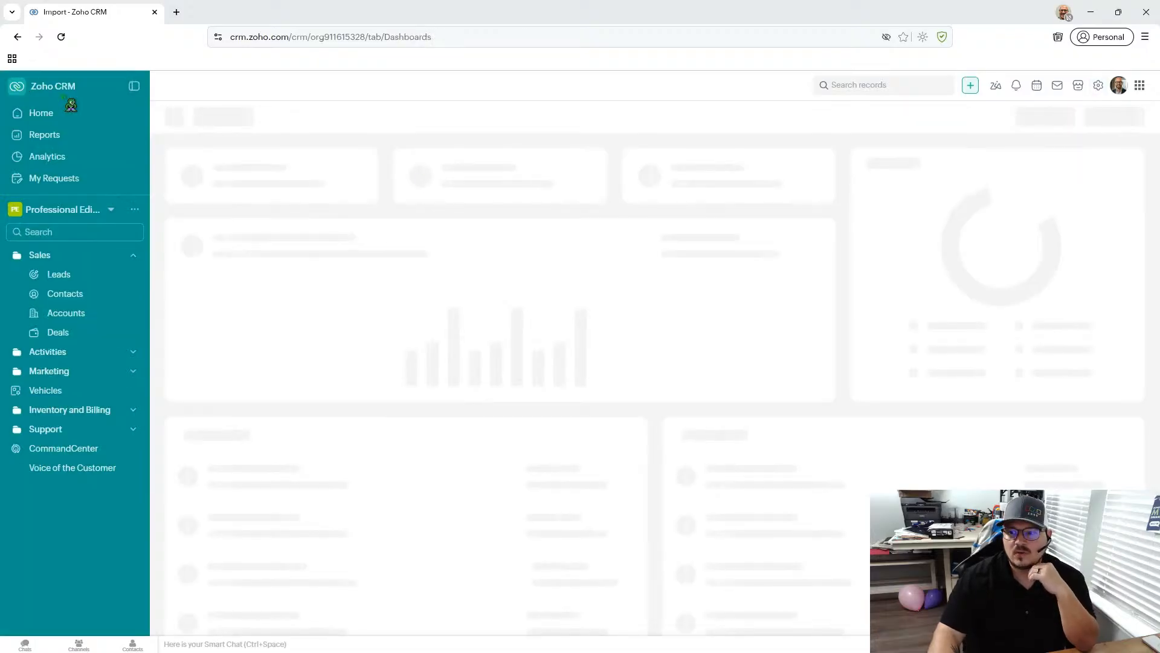